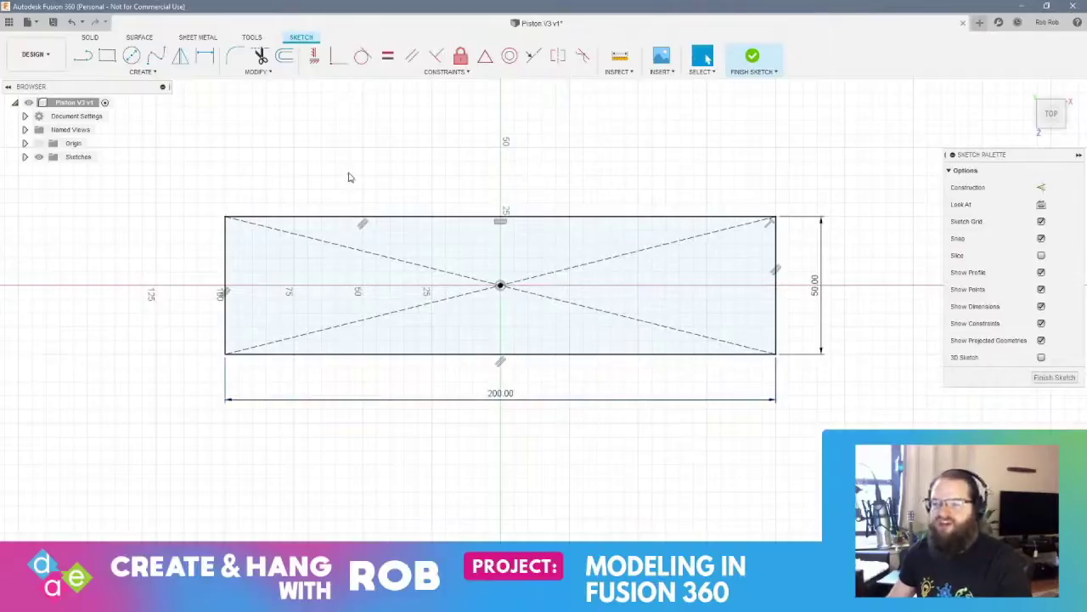
Draw a 50 mm circle centred on each short edge of the rectangle, reaching its corners, and finish the sketch
{"action": "left_click", "coordinate": [132, 56]}
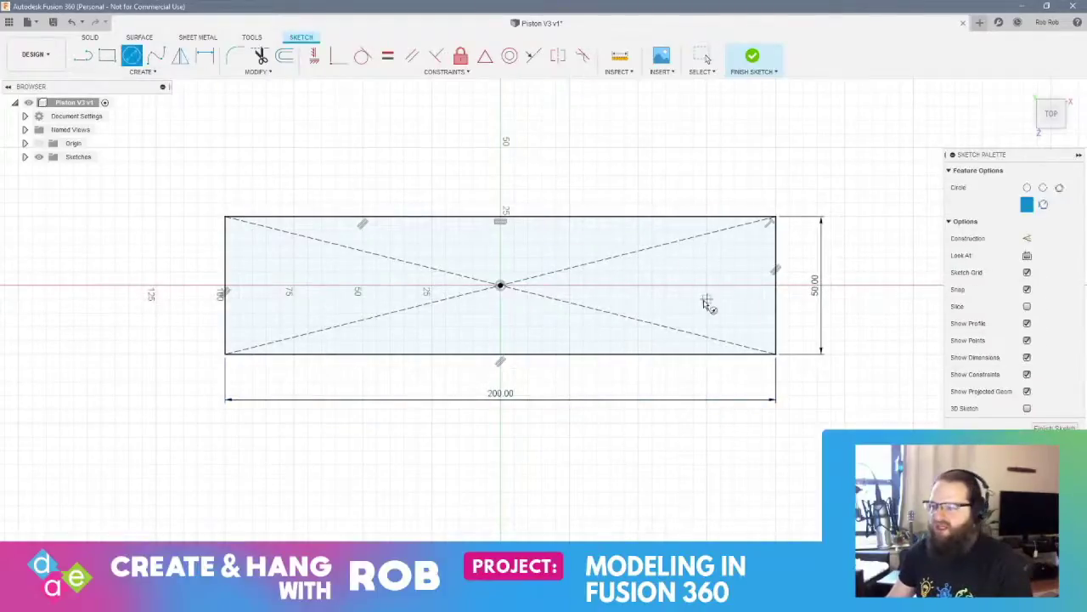
{"action": "left_click", "coordinate": [776, 286]}
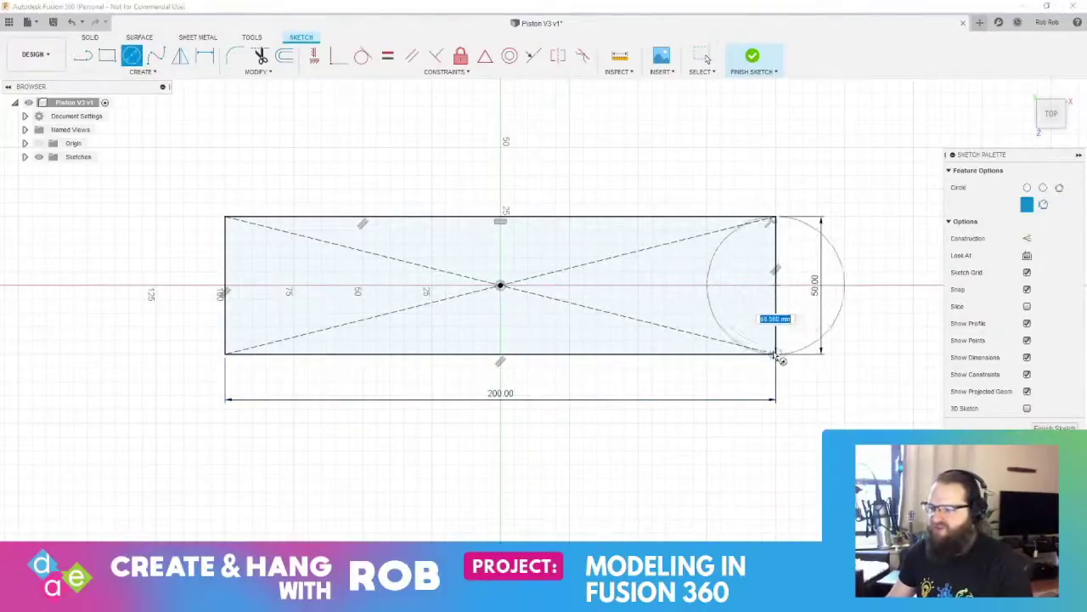
{"action": "left_click", "coordinate": [775, 353]}
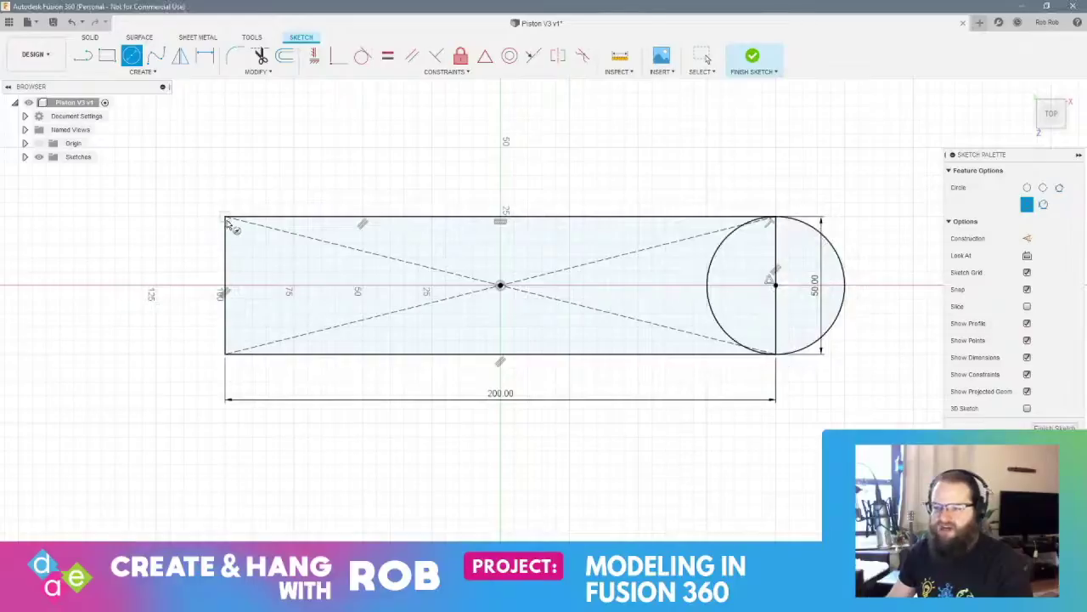
{"action": "left_click", "coordinate": [226, 285]}
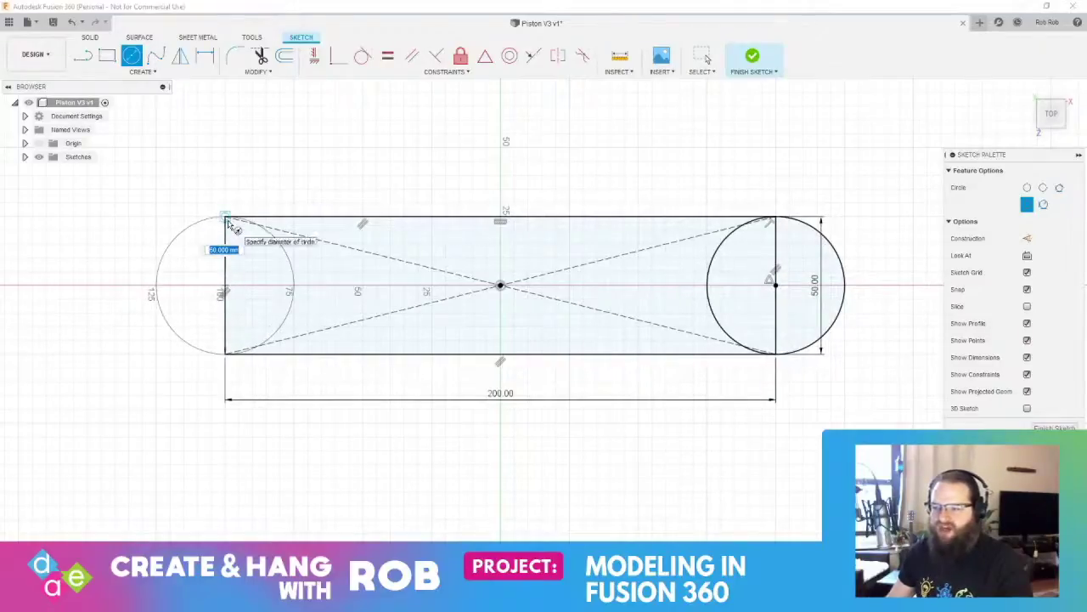
{"action": "left_click", "coordinate": [225, 218]}
{"action": "left_click", "coordinate": [1055, 428]}
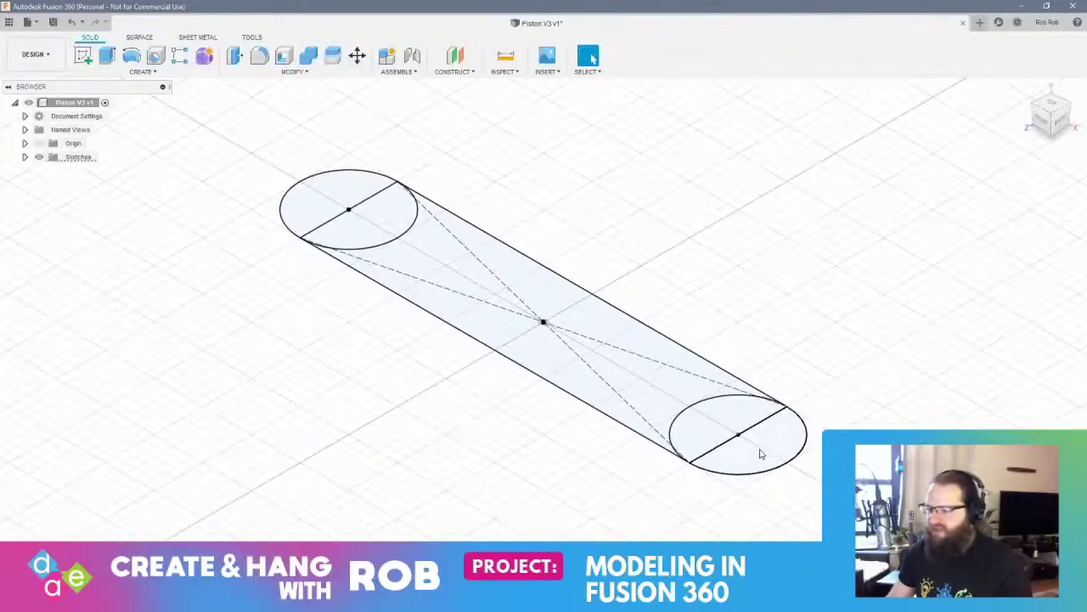
Extrude all five profiles of the rectangle and end circles together into a round-ended plate as a new body
{"action": "left_click", "coordinate": [760, 454]}
{"action": "left_click", "coordinate": [691, 422], "text": "shift"}
{"action": "left_click", "coordinate": [560, 352], "text": "shift"}
{"action": "left_click", "coordinate": [354, 242], "text": "shift"}
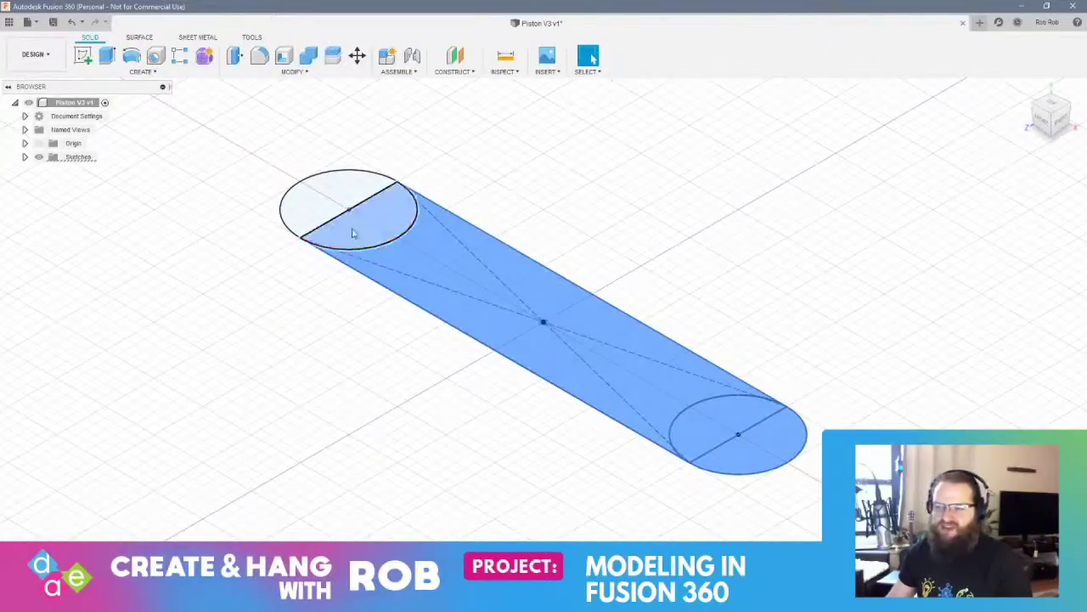
{"action": "left_click", "coordinate": [340, 193], "text": "shift"}
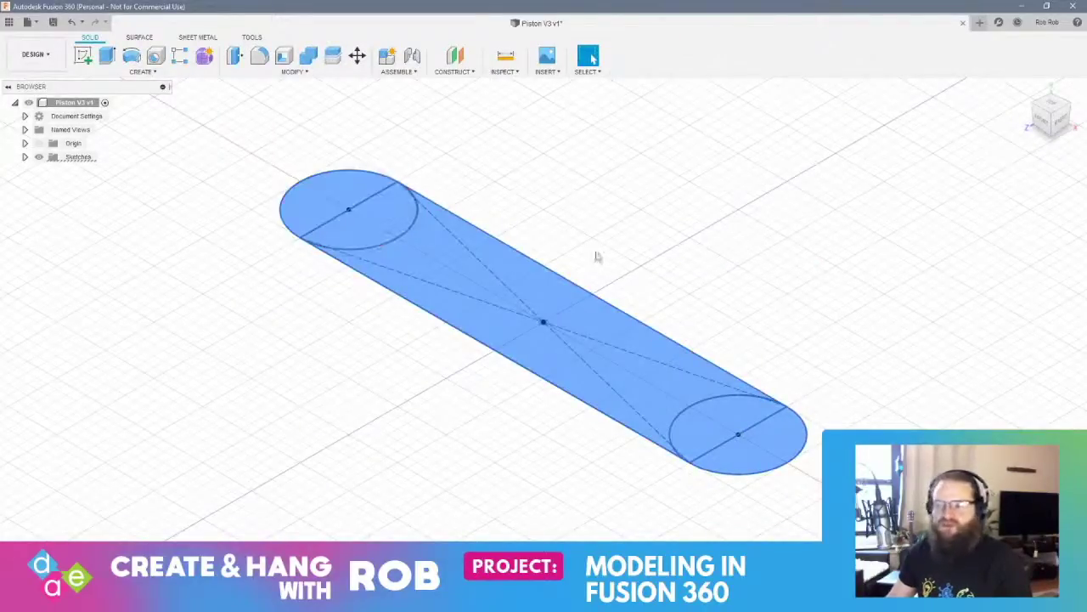
{"action": "right_click", "coordinate": [564, 339]}
{"action": "left_click", "coordinate": [568, 323]}
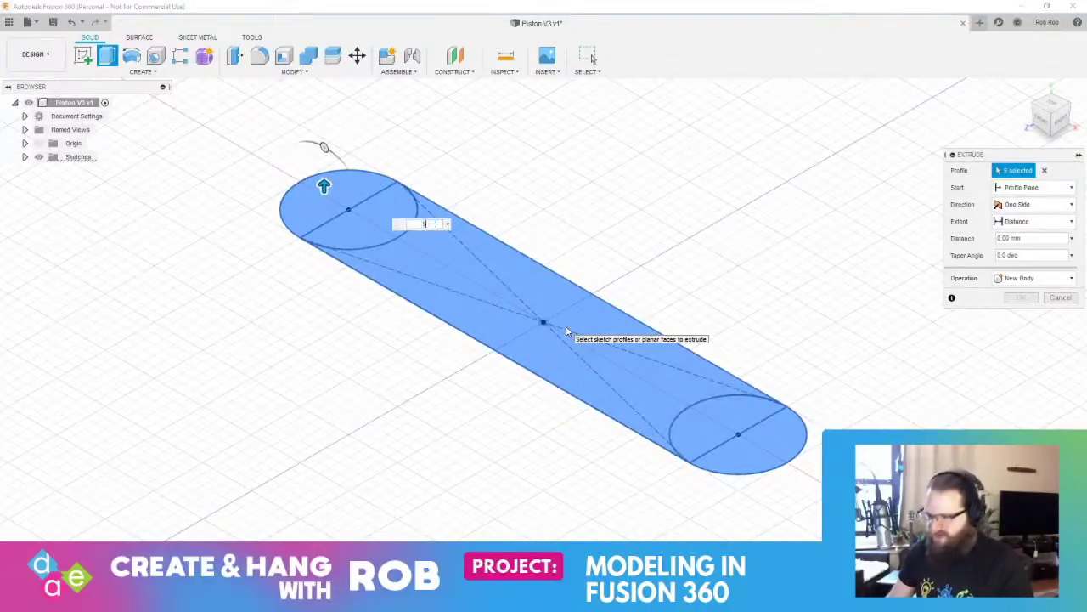
{"action": "key", "text": "Return"}
{"action": "middle_click_drag", "start_coordinate": [376, 361], "coordinate": [405, 351], "text": "shift"}
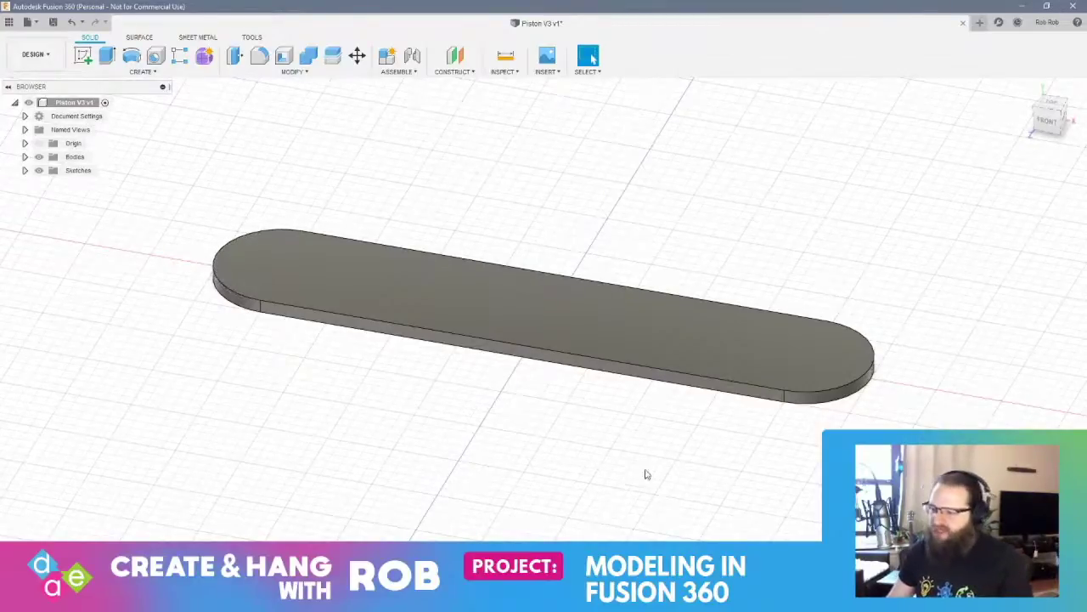
Sketch a 200 by 5 mm center rectangle at the origin on the plate's upper face
{"action": "mouse_move", "coordinate": [645, 473]}
{"action": "middle_mouse_down", "text": "shift"}
{"action": "mouse_move", "coordinate": [591, 436]}
{"action": "mouse_move", "coordinate": [598, 457]}
{"action": "middle_mouse_up", "text": "shift"}
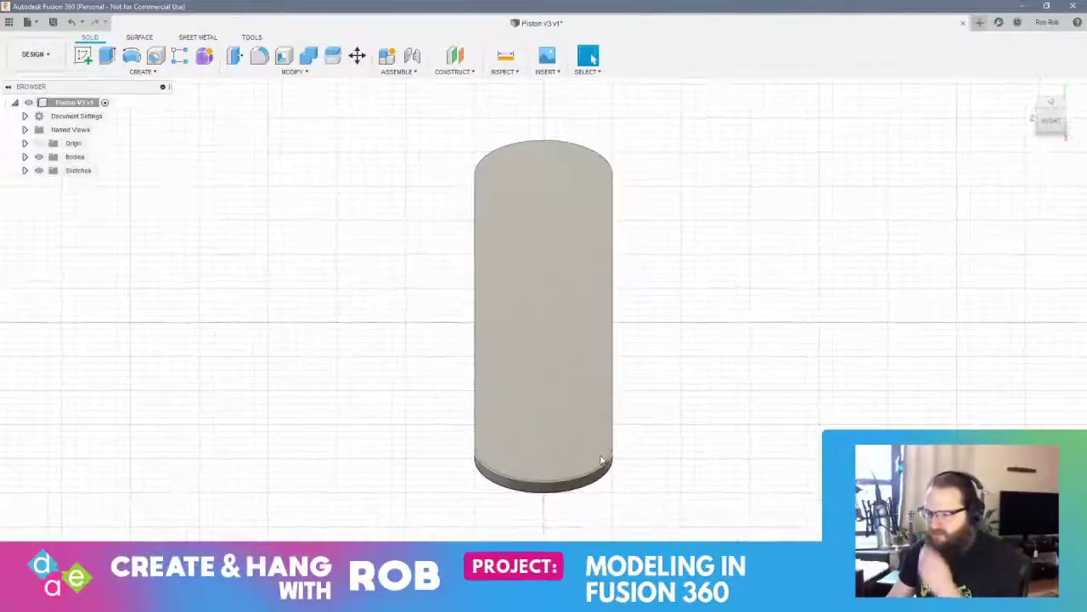
{"action": "mouse_move", "coordinate": [561, 407]}
{"action": "middle_mouse_down", "text": "shift"}
{"action": "mouse_move", "coordinate": [632, 397]}
{"action": "mouse_move", "coordinate": [587, 425]}
{"action": "mouse_move", "coordinate": [547, 417]}
{"action": "middle_mouse_up", "text": "shift"}
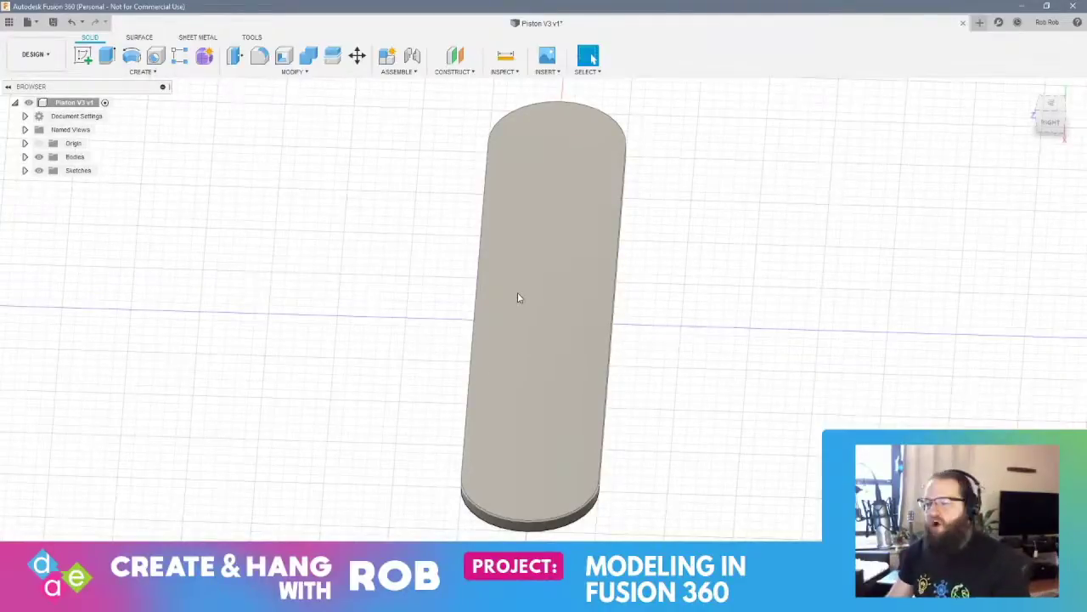
{"action": "left_click", "coordinate": [83, 57]}
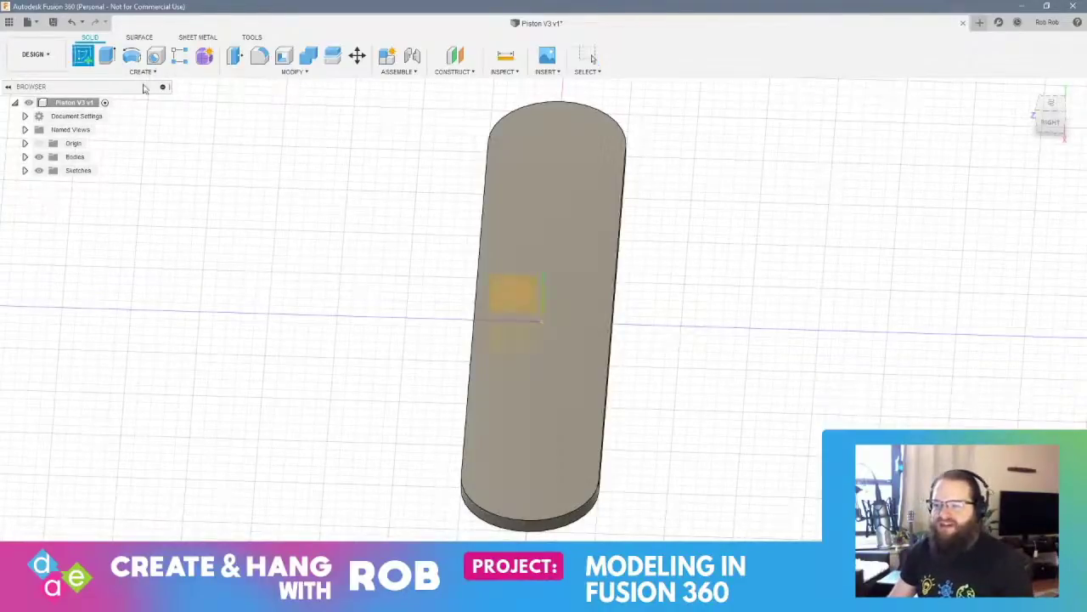
{"action": "left_click", "coordinate": [569, 369]}
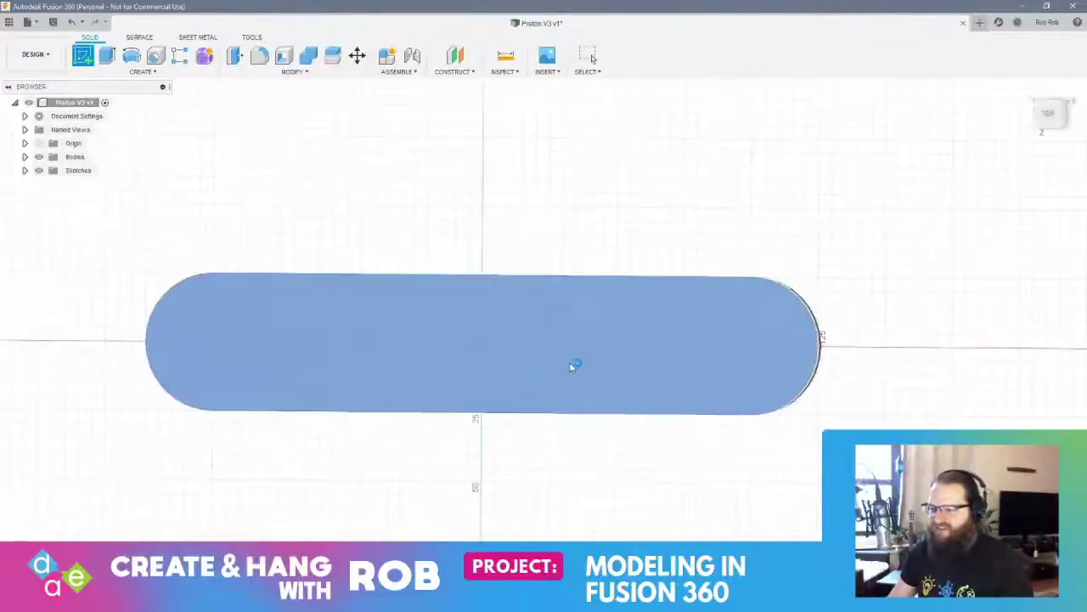
{"action": "left_click", "coordinate": [131, 75]}
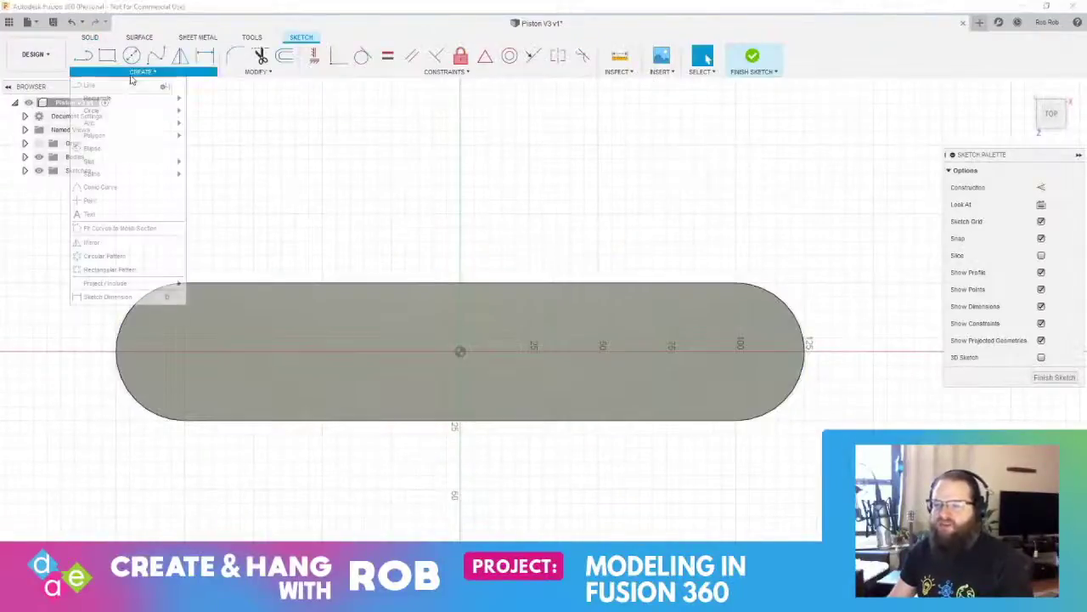
{"action": "mouse_move", "coordinate": [141, 107]}
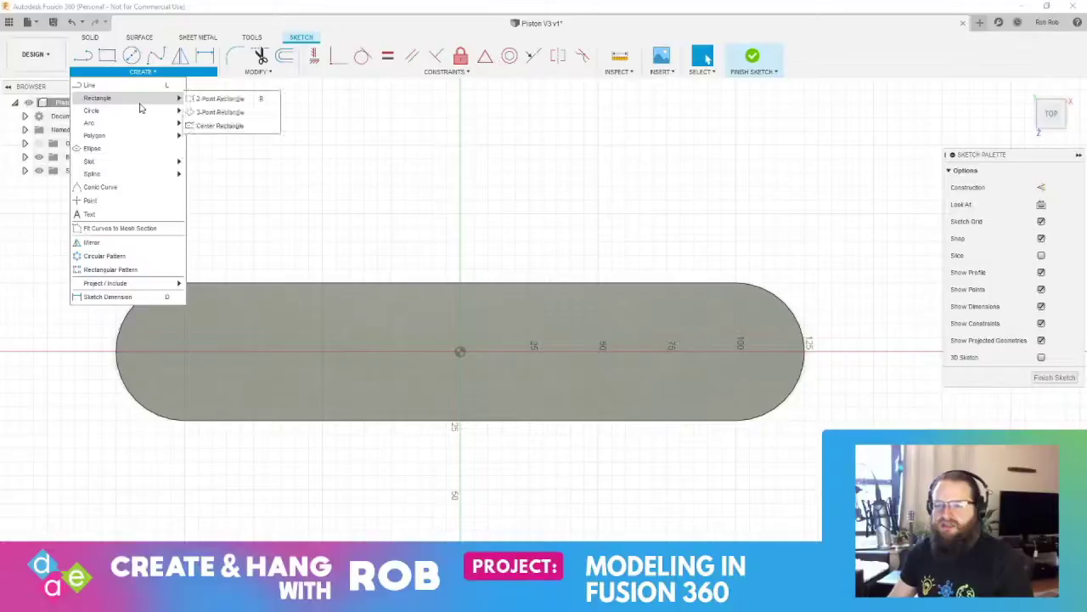
{"action": "left_click", "coordinate": [204, 125]}
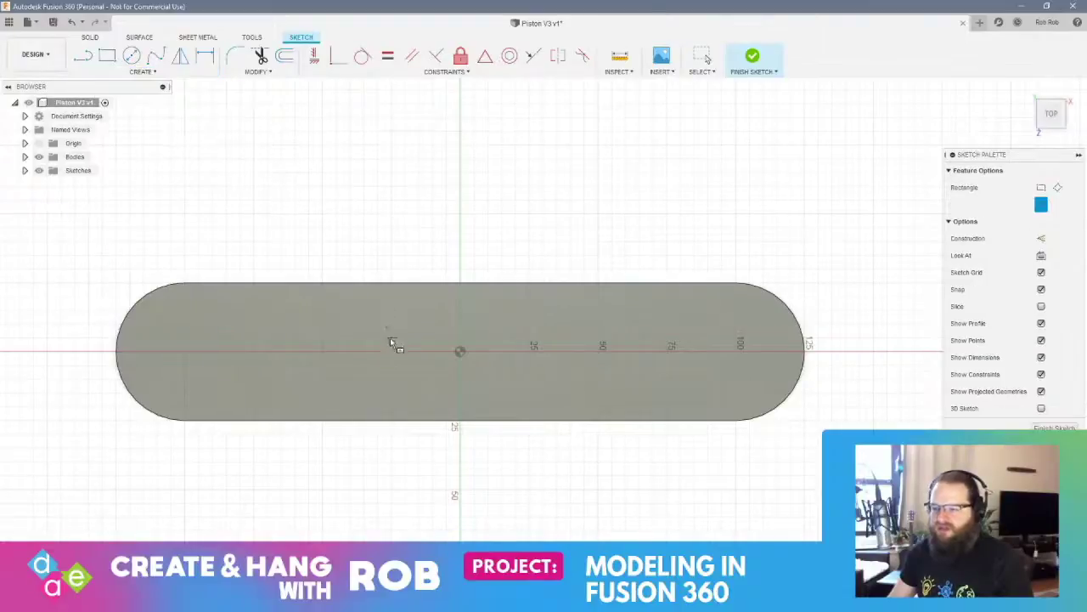
{"action": "left_click", "coordinate": [460, 352]}
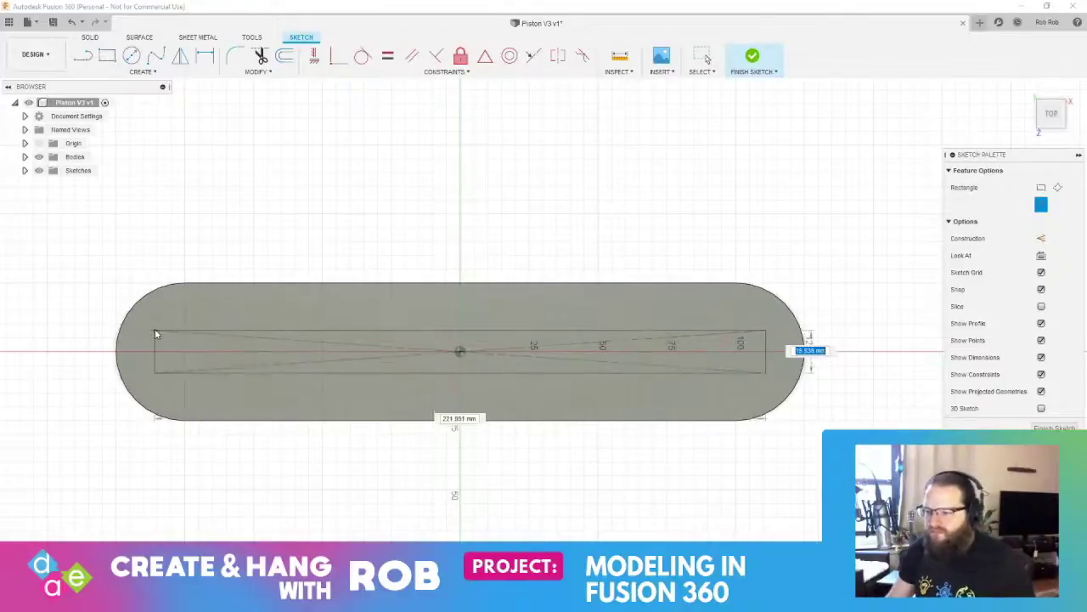
{"action": "type", "text": "5"}
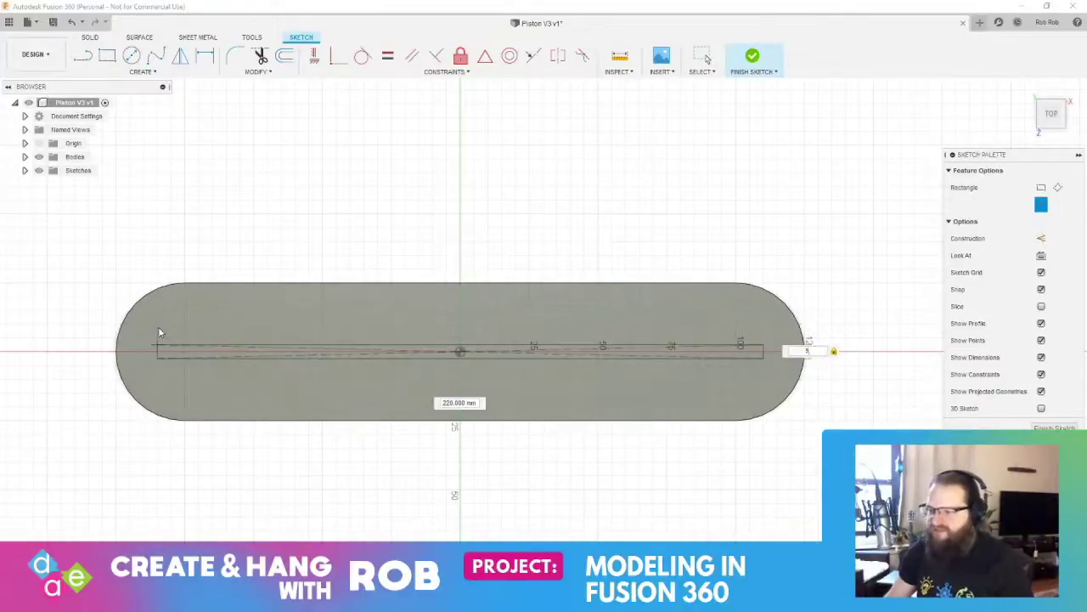
{"action": "key", "text": "Tab"}
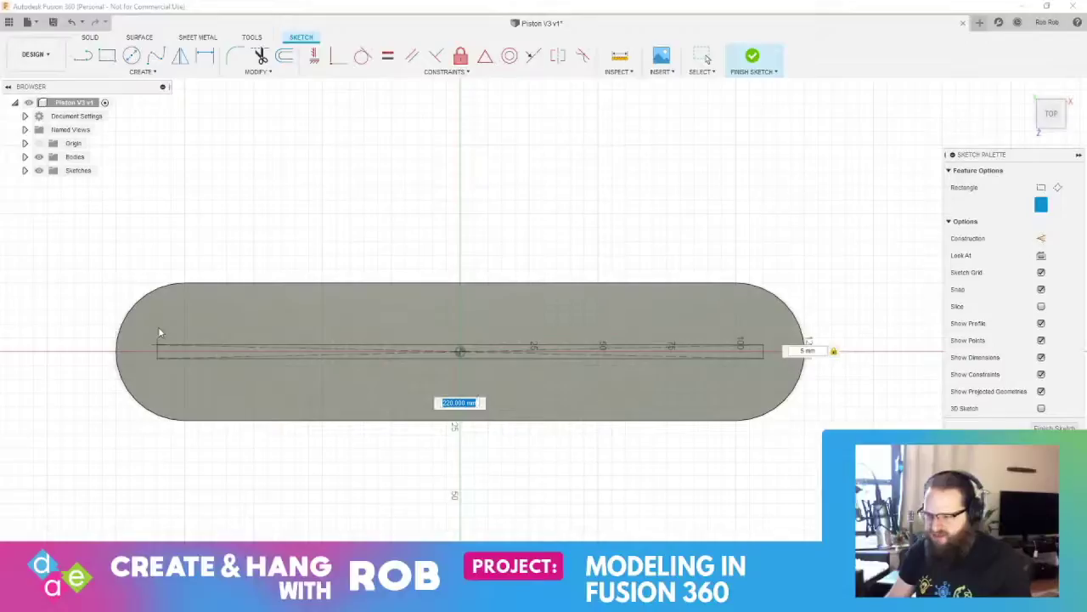
{"action": "type", "text": "200"}
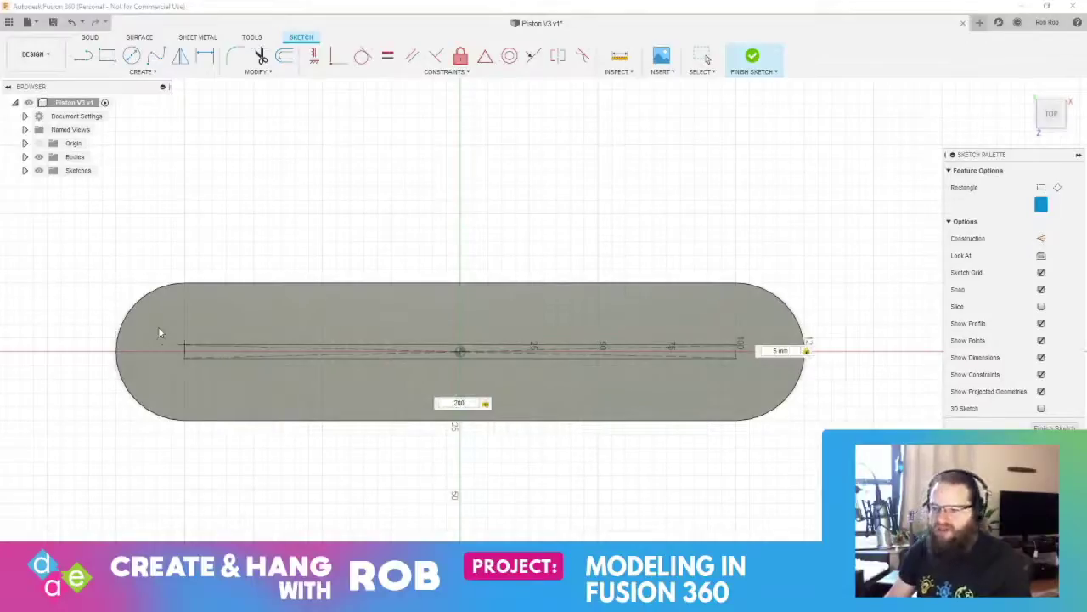
{"action": "key", "text": "Return"}
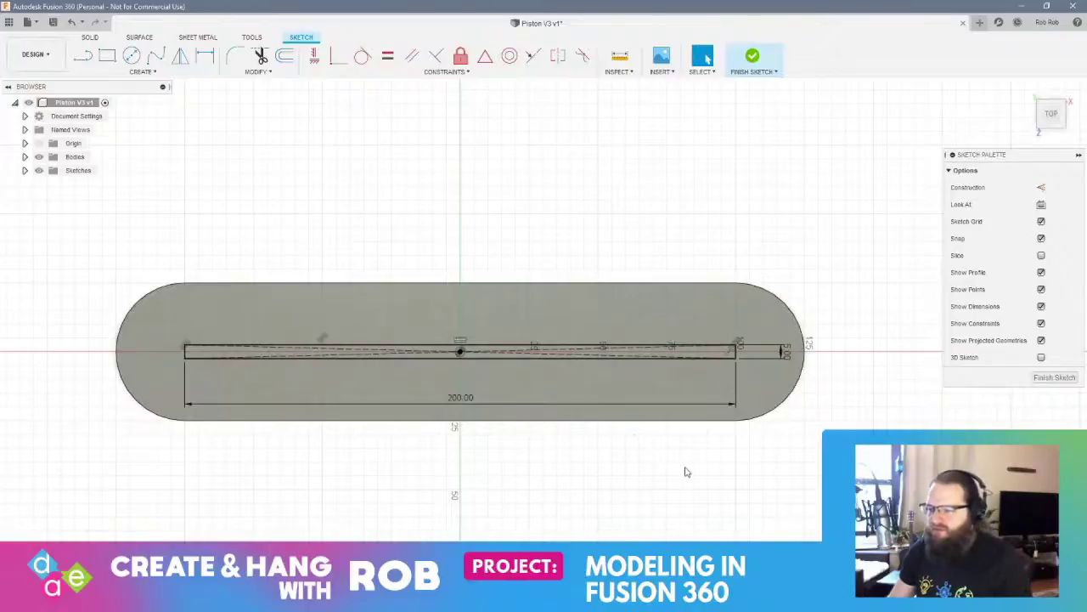
Extrude the narrow rectangle 1 mm up from the plate with the Join operation to form a rib
{"action": "mouse_move", "coordinate": [687, 471]}
{"action": "middle_mouse_down", "text": "shift"}
{"action": "mouse_move", "coordinate": [739, 459]}
{"action": "mouse_move", "coordinate": [595, 425]}
{"action": "middle_mouse_up", "text": "shift"}
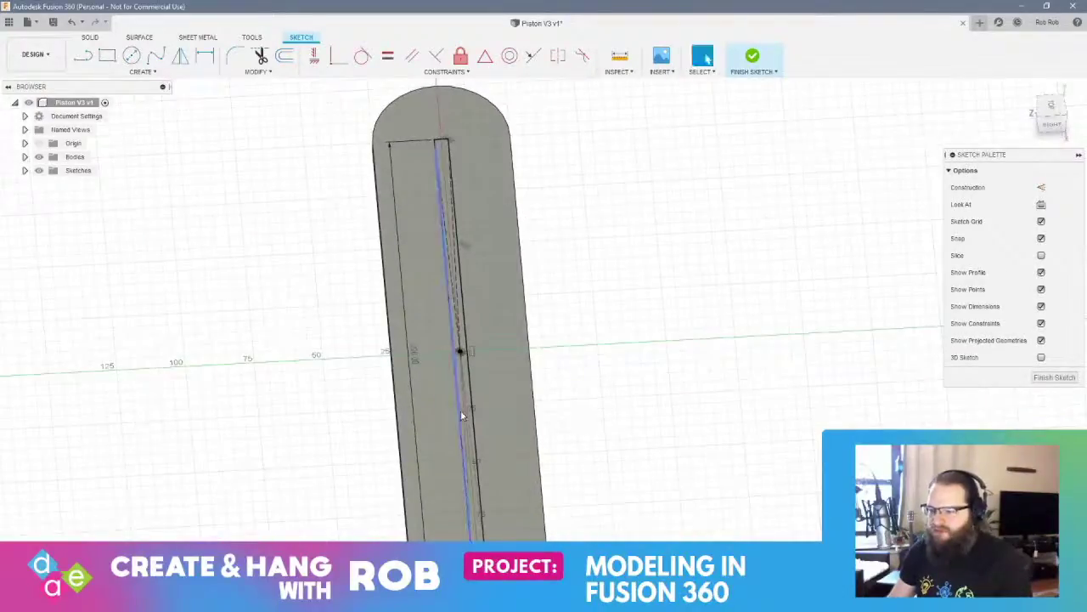
{"action": "scroll", "coordinate": [465, 406], "scroll_direction": "up", "scroll_amount": 5}
{"action": "left_click", "coordinate": [478, 392]}
{"action": "right_click", "coordinate": [477, 391]}
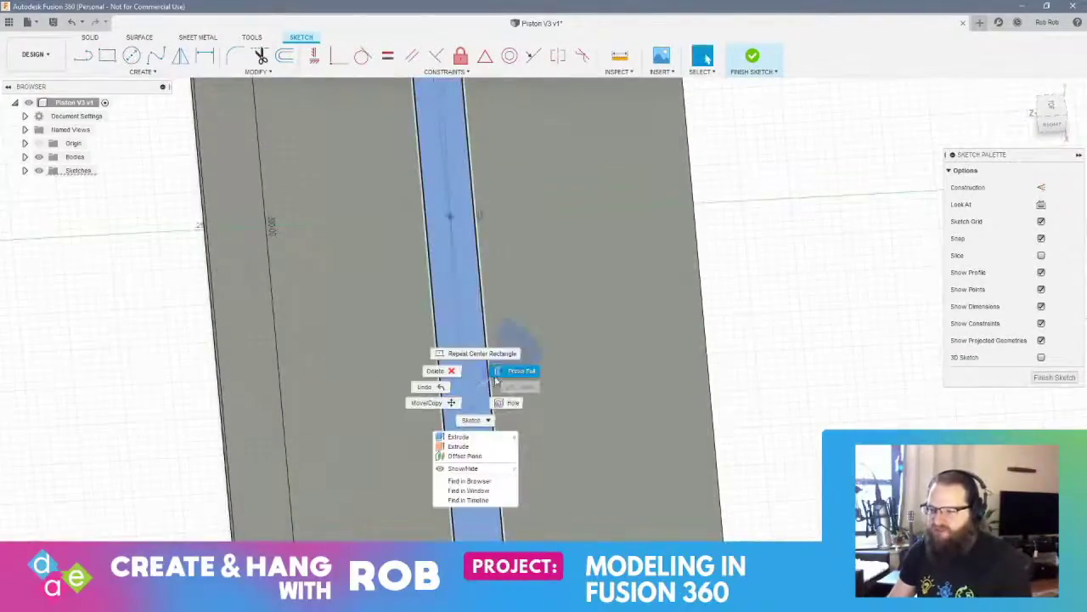
{"action": "left_click", "coordinate": [517, 372]}
{"action": "type", "text": "5"}
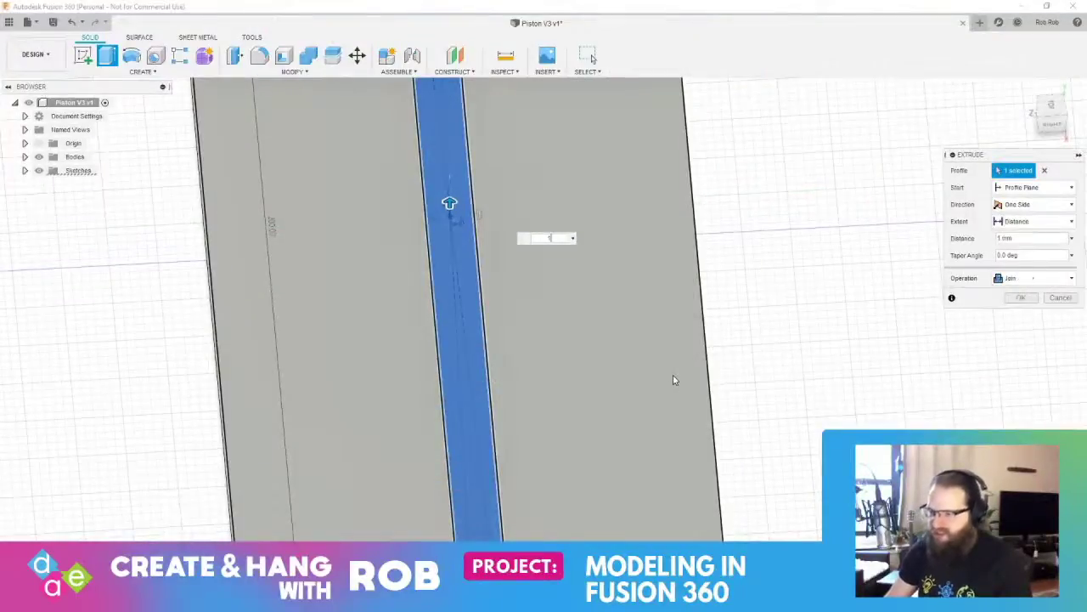
{"action": "key", "text": "Return"}
{"action": "scroll", "coordinate": [660, 375], "scroll_direction": "up", "scroll_amount": 1}
{"action": "scroll", "coordinate": [657, 375], "scroll_direction": "down", "scroll_amount": 8}
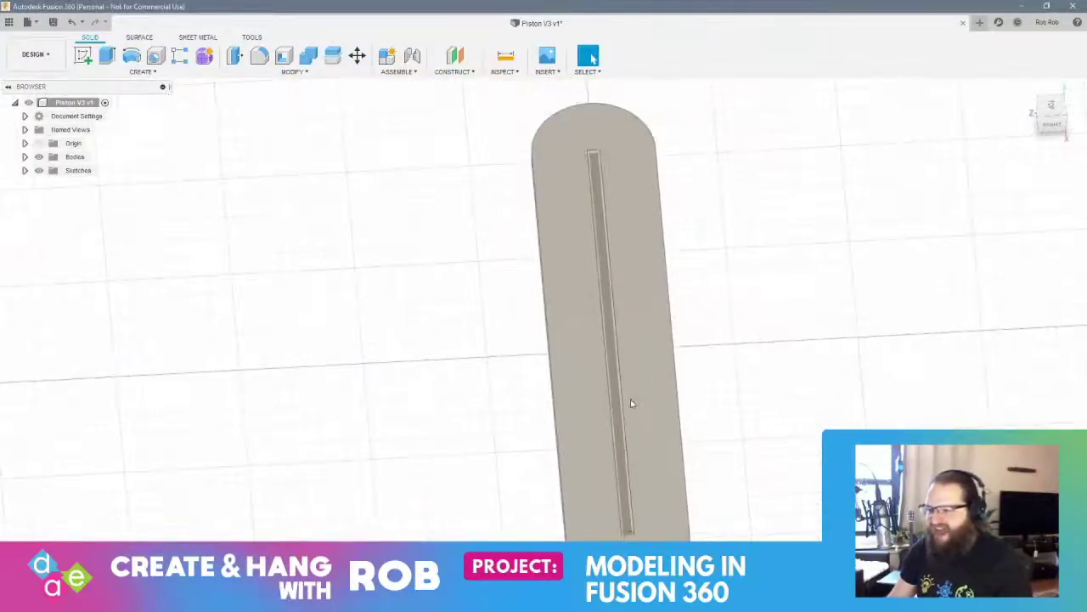
{"action": "middle_click_drag", "start_coordinate": [631, 403], "coordinate": [623, 428], "text": "shift"}
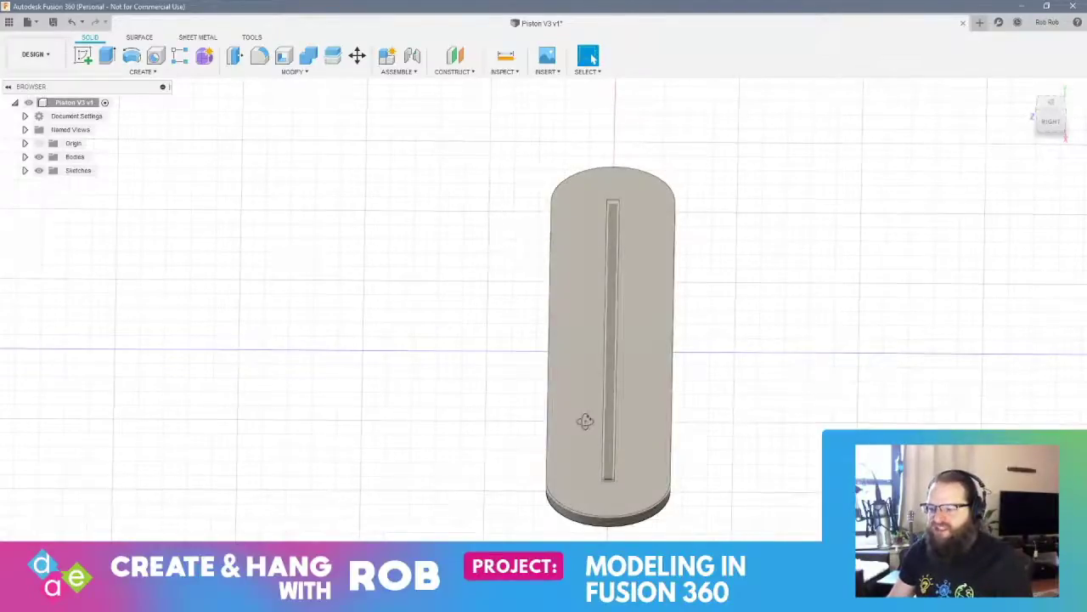
{"action": "middle_click_drag", "start_coordinate": [582, 430], "coordinate": [729, 386], "text": "shift"}
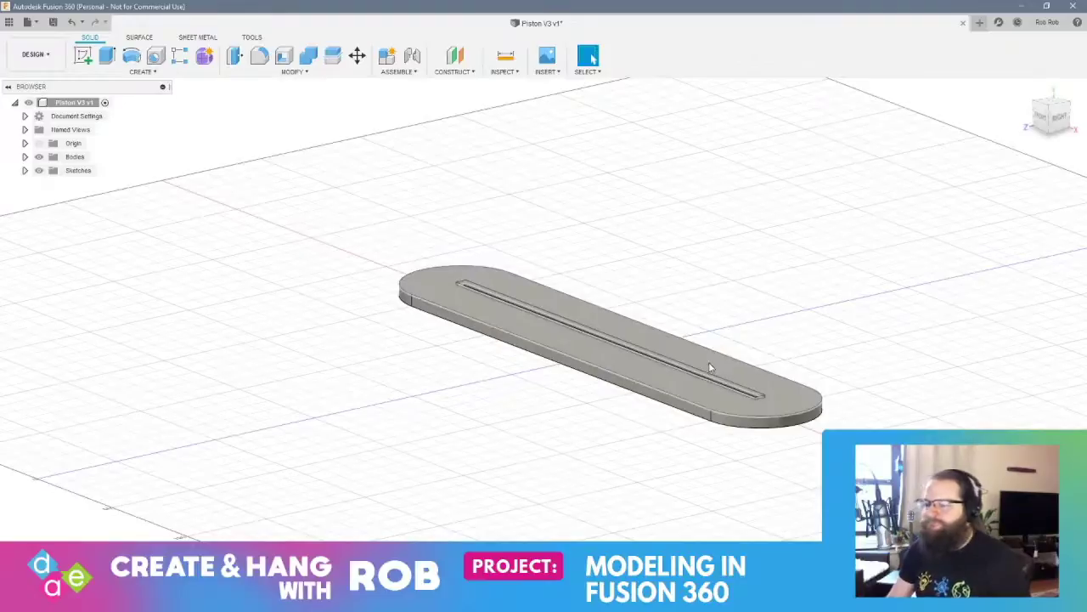
{"action": "mouse_move", "coordinate": [711, 367]}
{"action": "middle_mouse_down", "text": "shift"}
{"action": "mouse_move", "coordinate": [655, 425]}
{"action": "mouse_move", "coordinate": [620, 415]}
{"action": "middle_mouse_up", "text": "shift"}
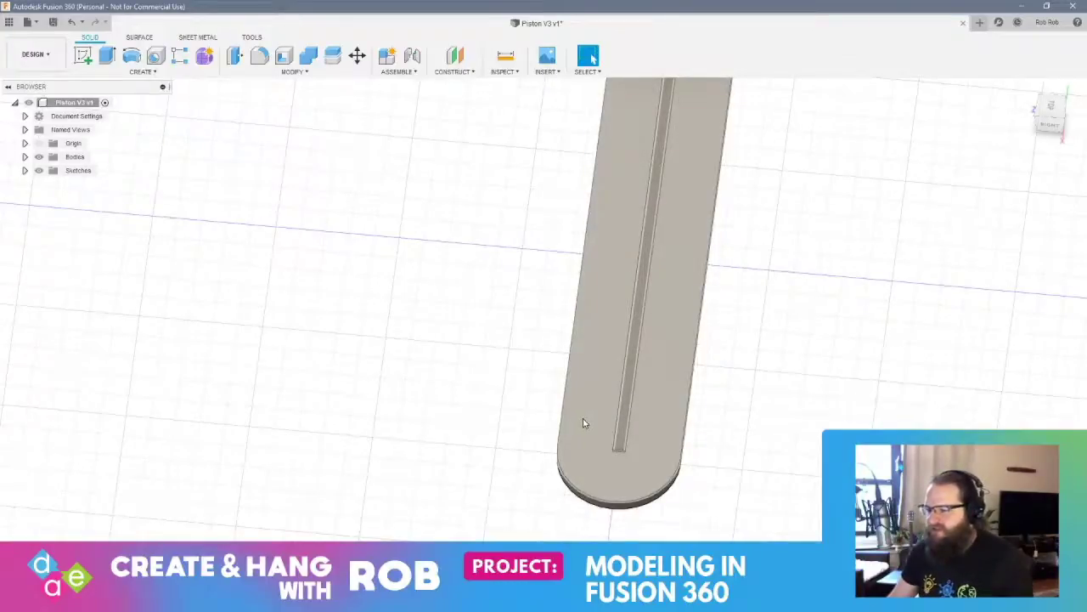
{"action": "middle_click_drag", "start_coordinate": [583, 422], "coordinate": [615, 409], "text": "shift"}
{"action": "middle_click_drag", "start_coordinate": [593, 406], "coordinate": [696, 357], "text": "shift"}
{"action": "scroll", "coordinate": [592, 403], "scroll_direction": "up", "scroll_amount": 3}
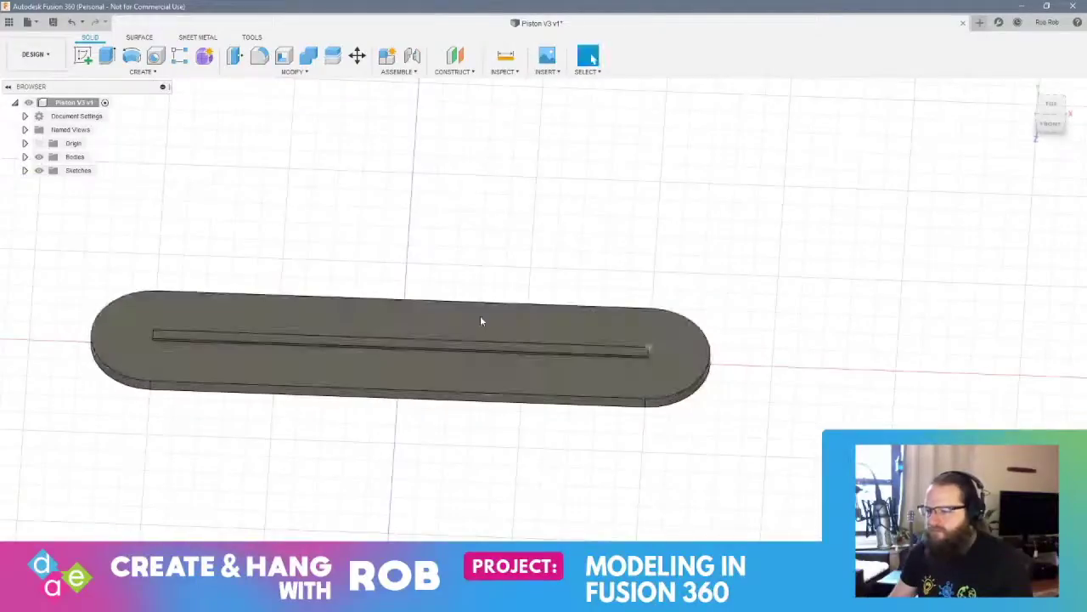
Start a new sketch on the plate's upper face near the end of the rib
{"action": "left_click", "coordinate": [83, 56]}
{"action": "left_click", "coordinate": [627, 388]}
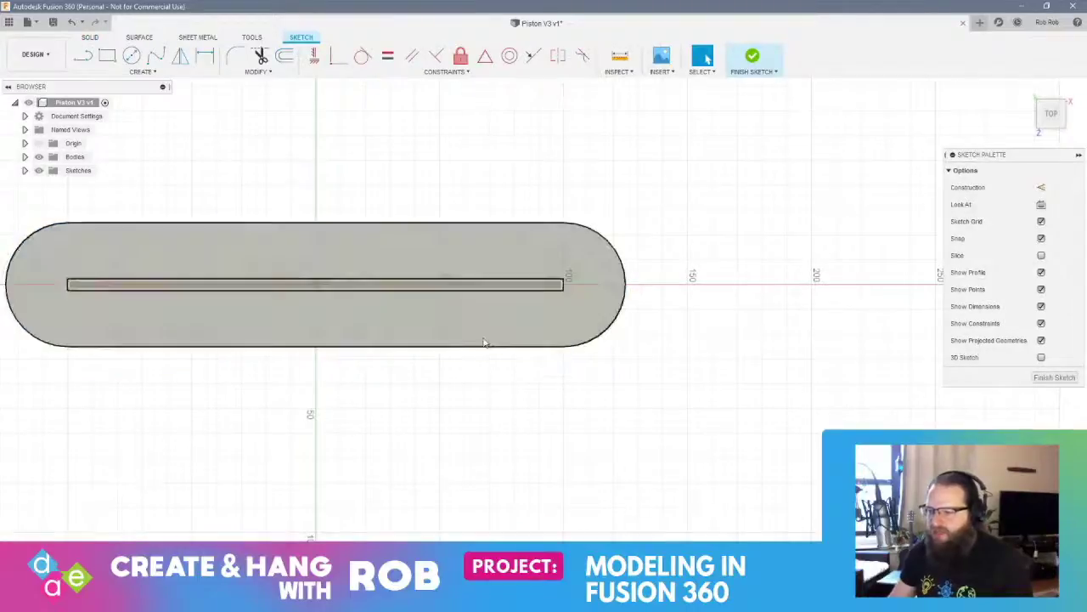
{"action": "scroll", "coordinate": [544, 365], "scroll_direction": "up", "scroll_amount": 5}
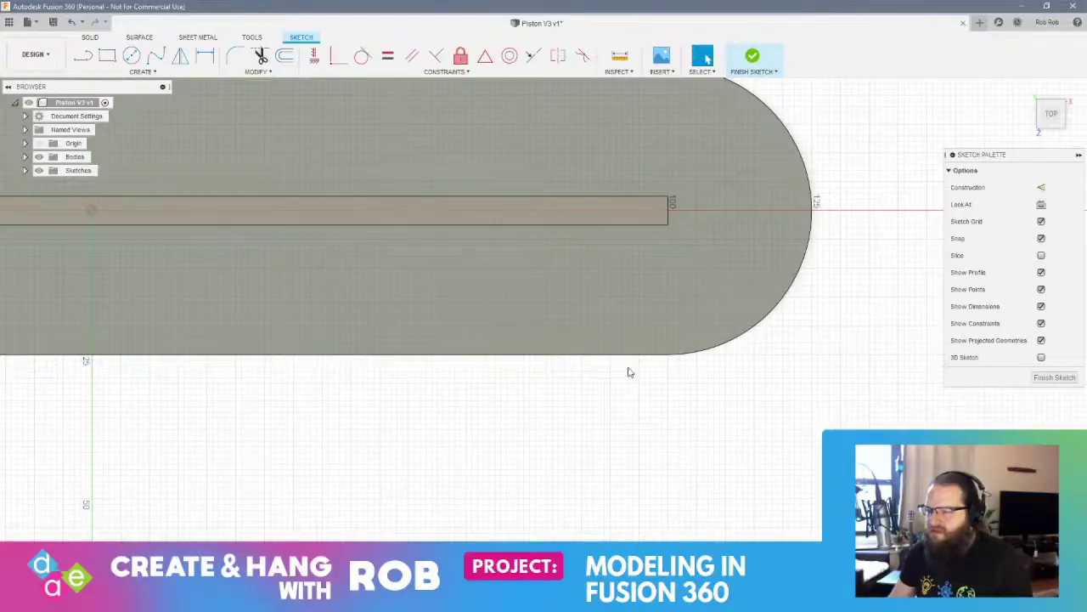
{"action": "mouse_move", "coordinate": [757, 366]}
{"action": "middle_mouse_down", "text": "shift"}
{"action": "mouse_move", "coordinate": [723, 372]}
{"action": "mouse_move", "coordinate": [773, 345]}
{"action": "mouse_move", "coordinate": [624, 371]}
{"action": "mouse_move", "coordinate": [711, 359]}
{"action": "mouse_move", "coordinate": [626, 369]}
{"action": "mouse_move", "coordinate": [475, 321]}
{"action": "mouse_move", "coordinate": [567, 311]}
{"action": "mouse_move", "coordinate": [572, 298]}
{"action": "mouse_move", "coordinate": [538, 274]}
{"action": "middle_mouse_up", "text": "shift"}
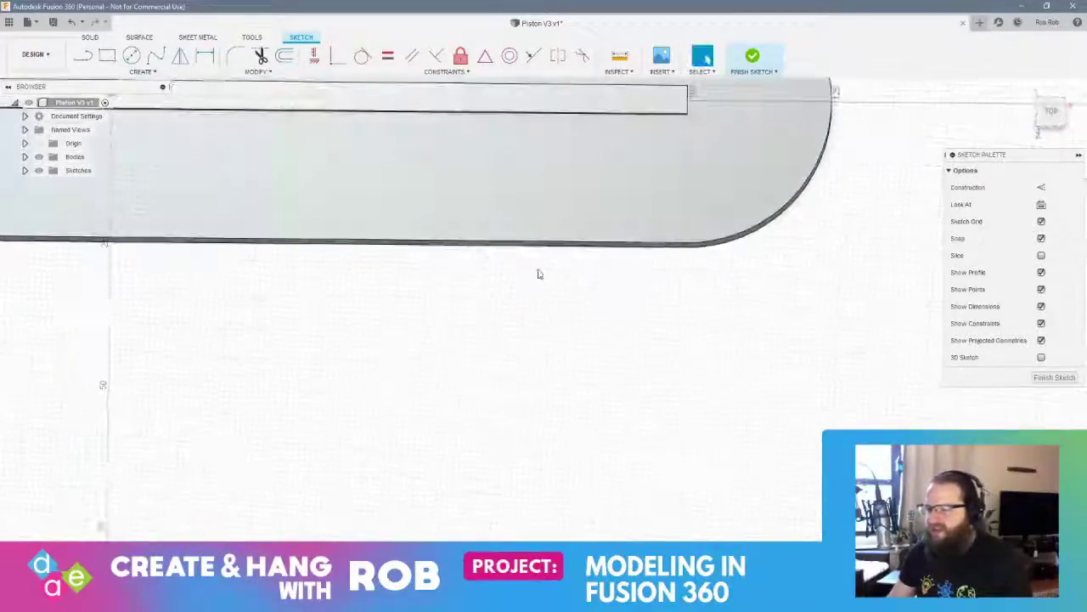
{"action": "left_click", "coordinate": [107, 55]}
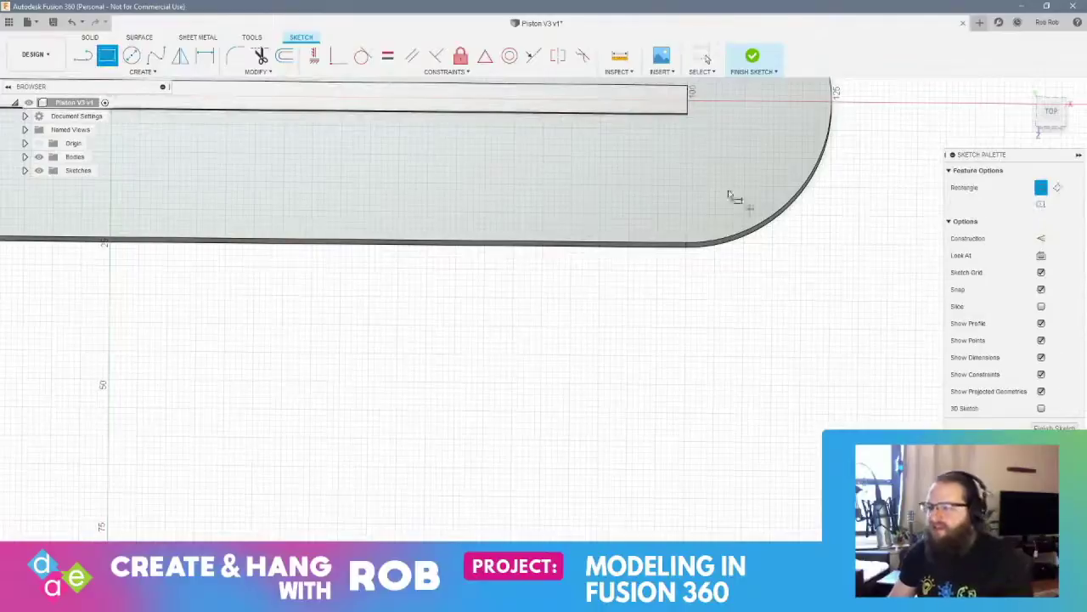
{"action": "left_click", "coordinate": [688, 115]}
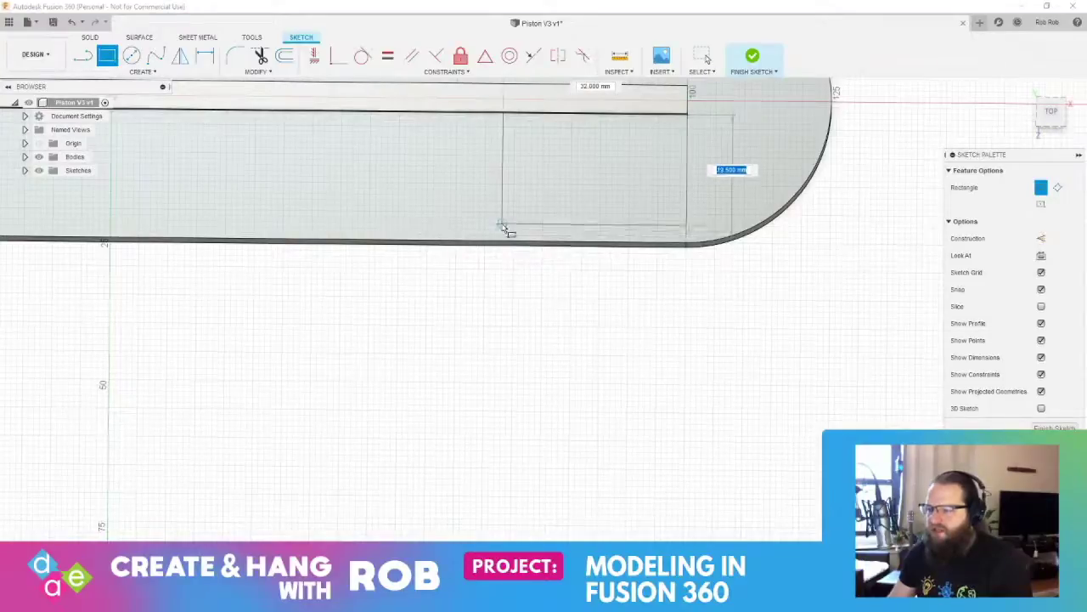
{"action": "type", "text": "20"}
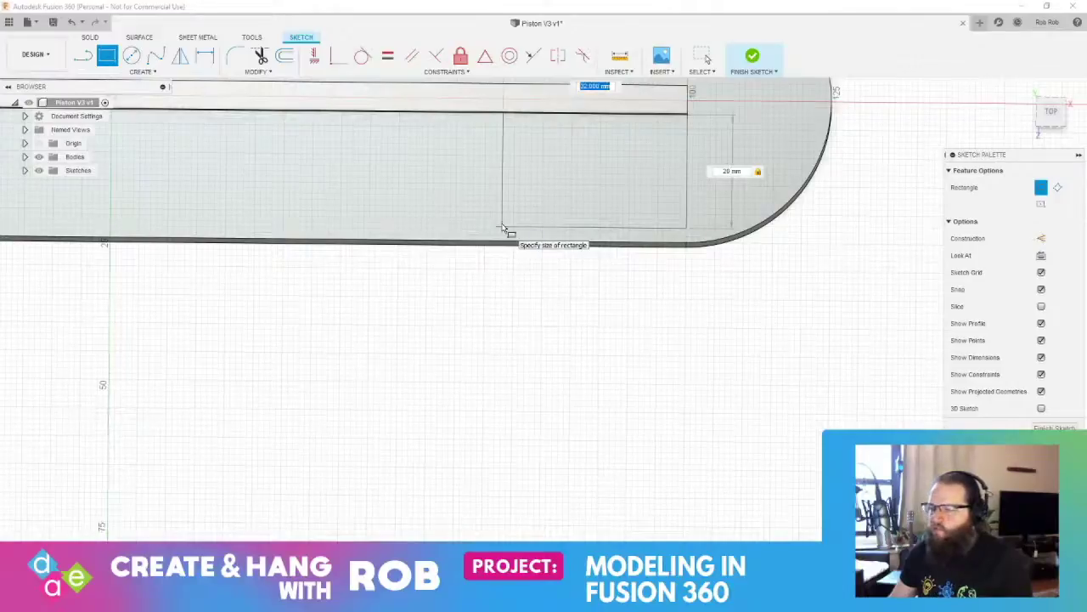
{"action": "type", "text": "20"}
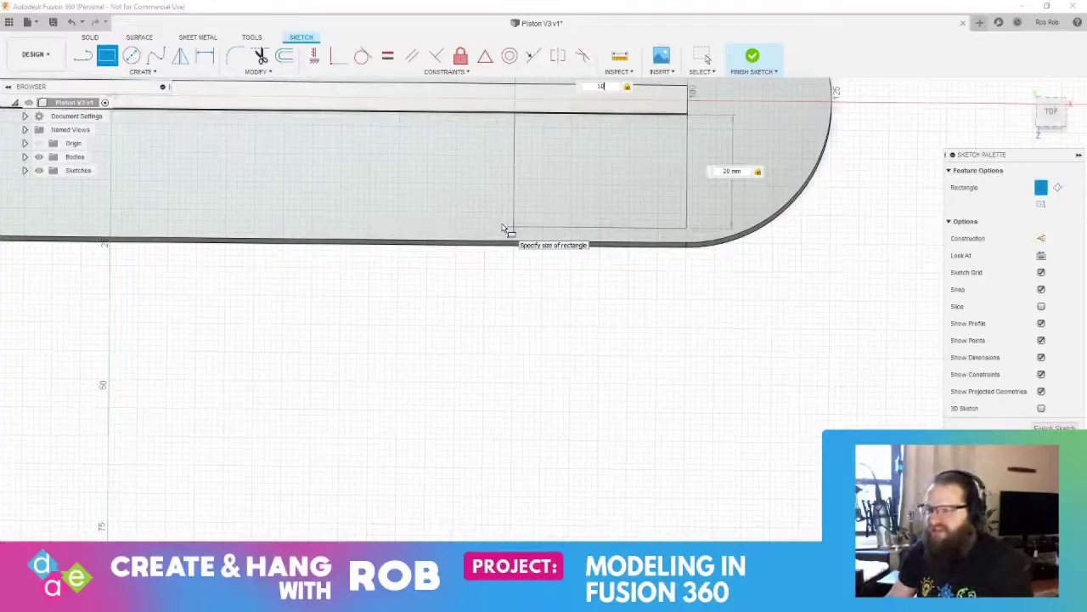
{"action": "type", "text": "50"}
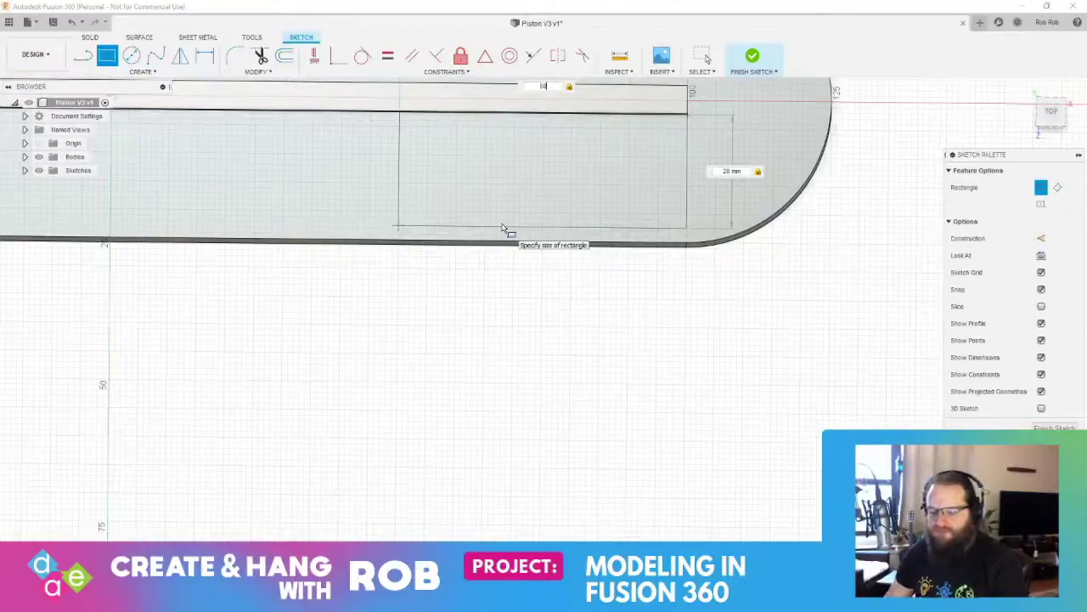
{"action": "key", "text": "Escape"}
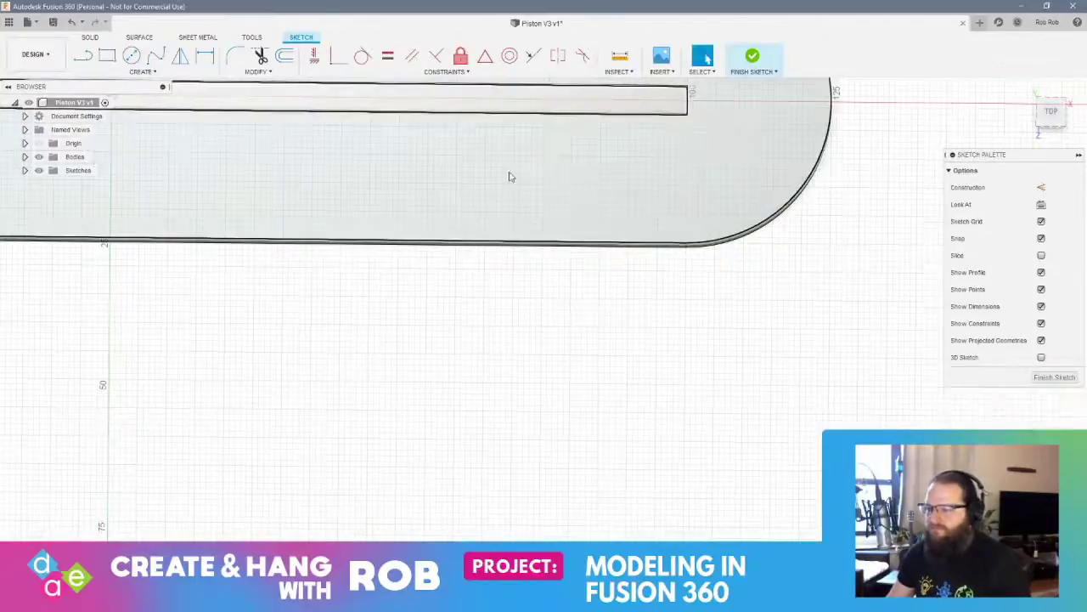
Sketch a 30 by 10 mm rectangle along the plate's long edge, starting level with the rib's end
{"action": "key", "text": "r"}
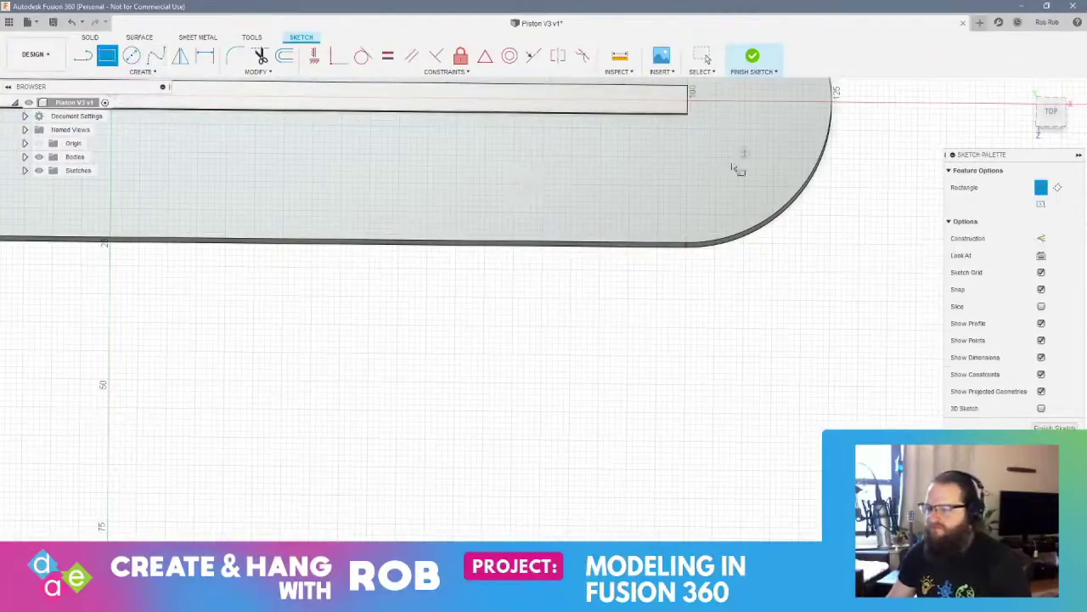
{"action": "left_click", "coordinate": [684, 185]}
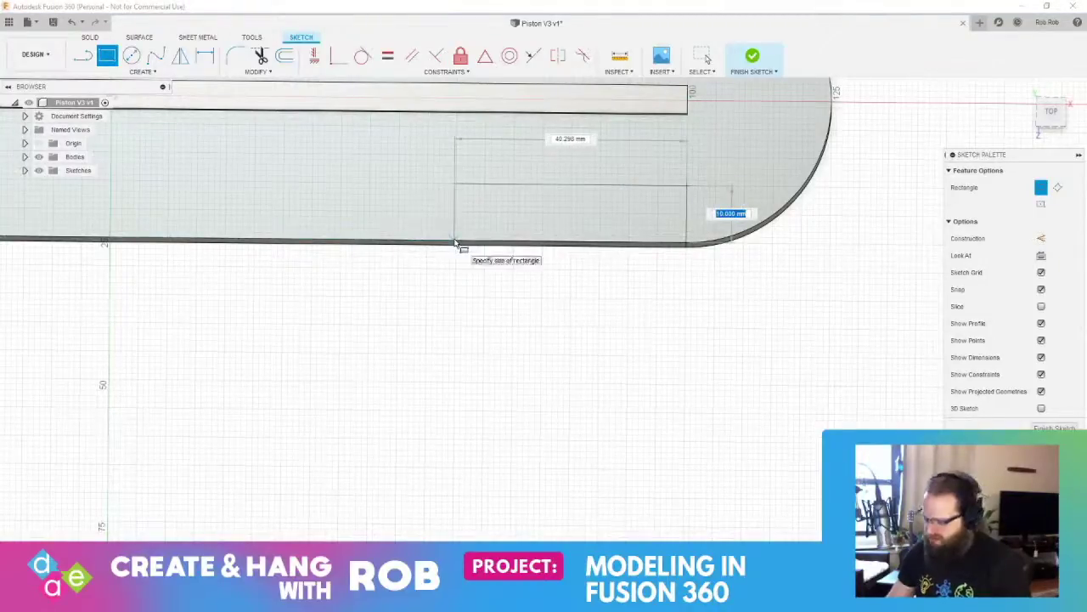
{"action": "key", "text": "Tab"}
{"action": "type", "text": "30"}
{"action": "key", "text": "Tab"}
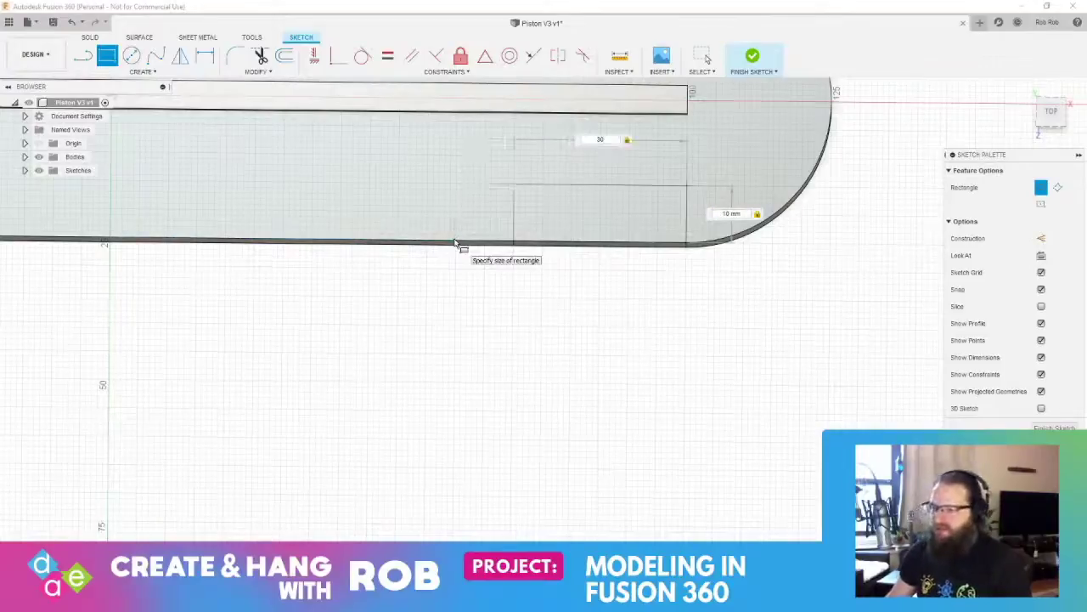
{"action": "key", "text": "Return"}
Extrude the 30 by 10 mm rectangle 30 mm up from the plate to form a support block
{"action": "mouse_move", "coordinate": [589, 294]}
{"action": "middle_mouse_down", "text": "shift"}
{"action": "mouse_move", "coordinate": [536, 249]}
{"action": "mouse_move", "coordinate": [473, 283]}
{"action": "mouse_move", "coordinate": [373, 308]}
{"action": "middle_mouse_up", "text": "shift"}
{"action": "right_click", "coordinate": [373, 304]}
{"action": "left_click", "coordinate": [414, 288]}
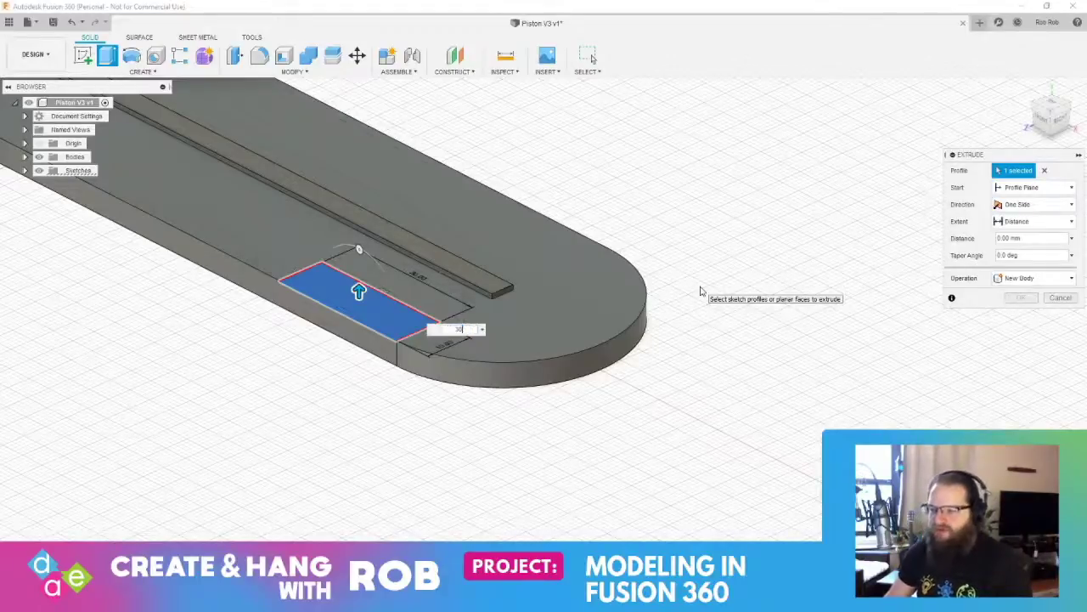
{"action": "type", "text": "30"}
{"action": "key", "text": "Return"}
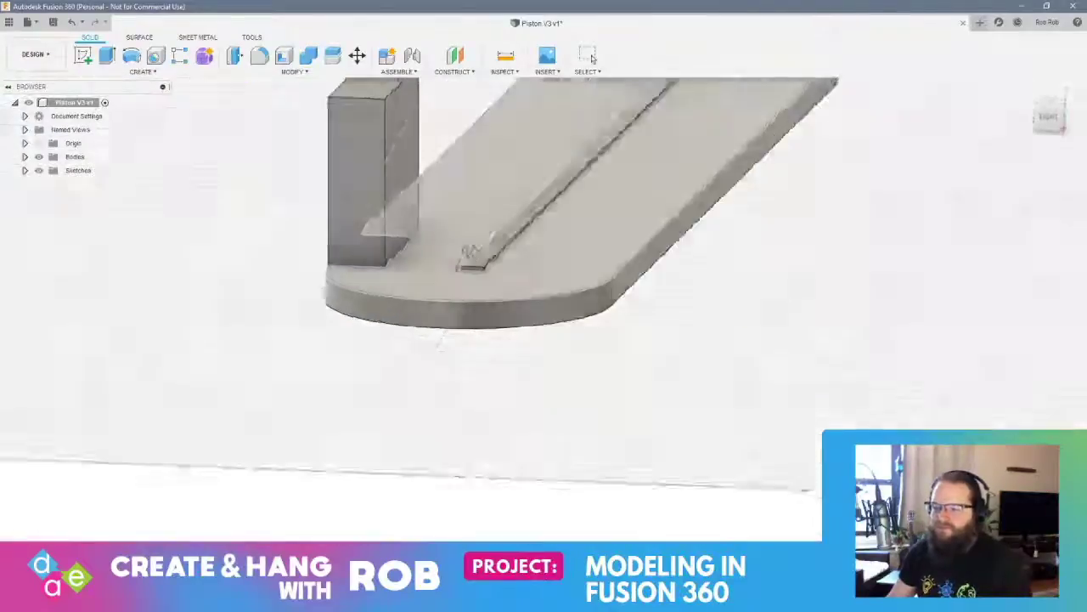
Create a construction plane offset 0.5 mm from the block's large face towards the rib
{"action": "middle_click_drag", "start_coordinate": [471, 252], "coordinate": [442, 287], "text": "shift"}
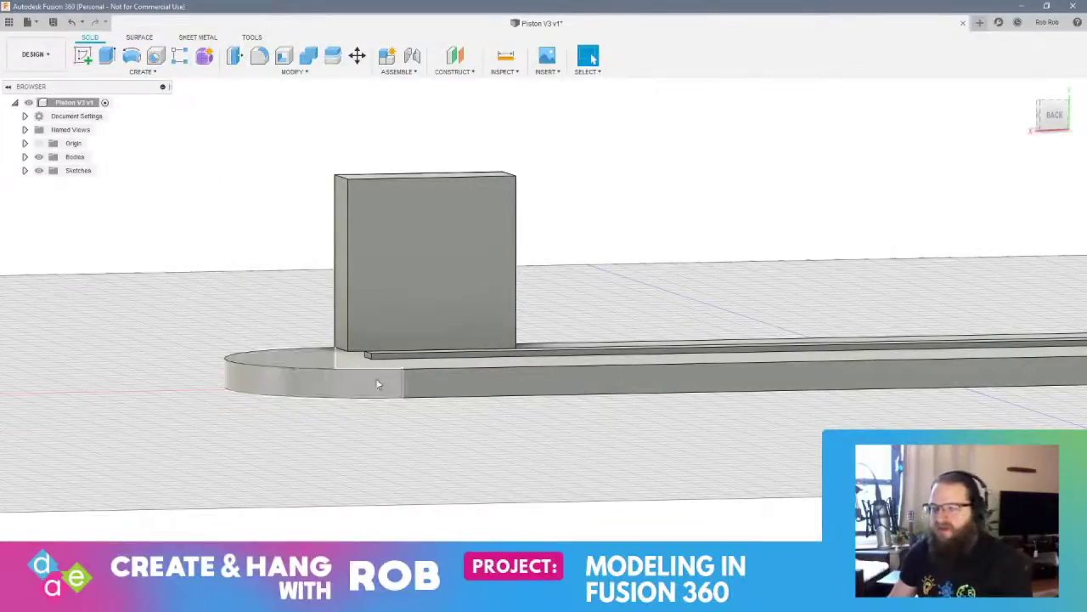
{"action": "middle_click_drag", "start_coordinate": [317, 380], "coordinate": [308, 342], "text": "shift"}
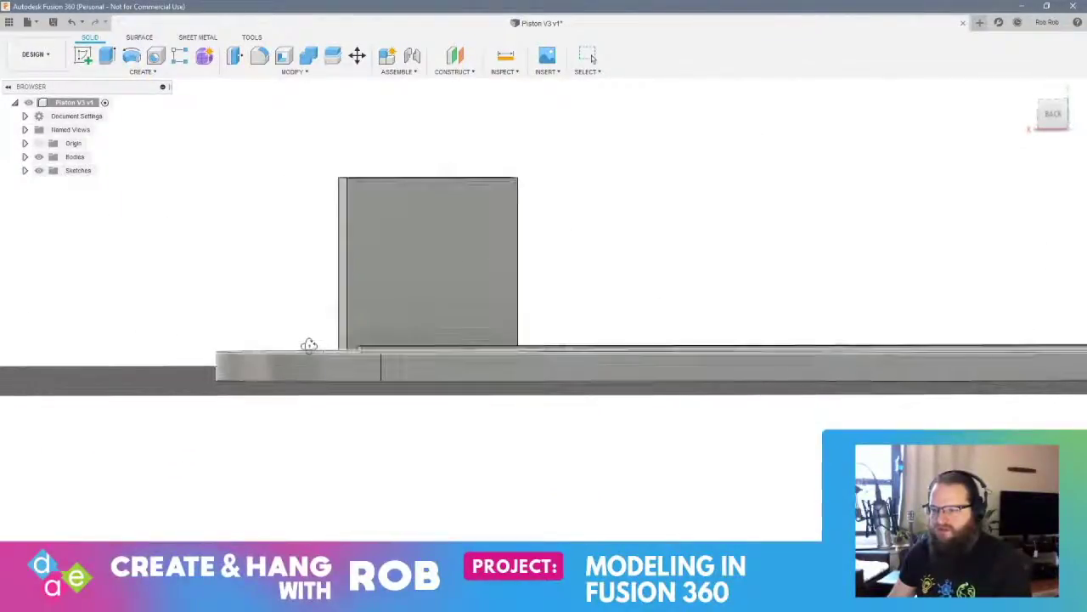
{"action": "left_click", "coordinate": [399, 241]}
{"action": "left_click", "coordinate": [455, 71]}
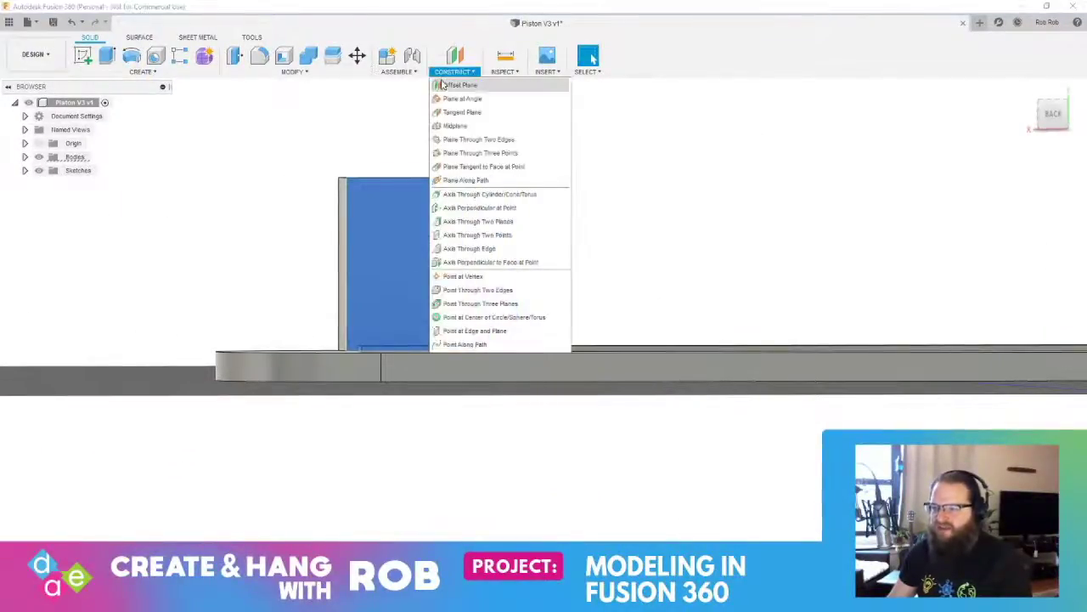
{"action": "left_click", "coordinate": [462, 86]}
{"action": "middle_click_drag", "start_coordinate": [461, 311], "coordinate": [505, 315], "text": "shift"}
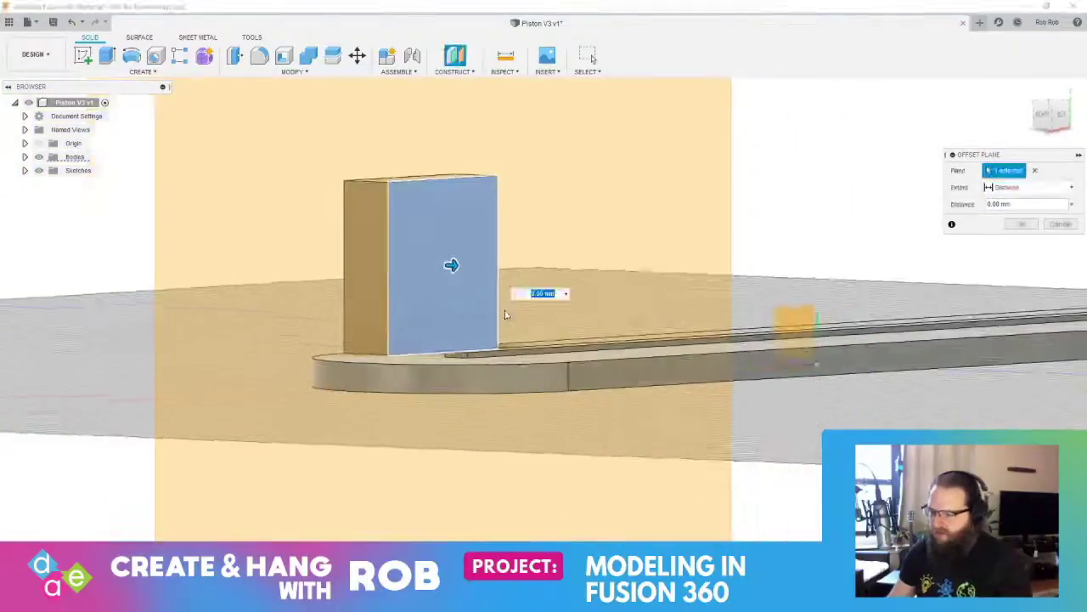
{"action": "type", "text": ".5"}
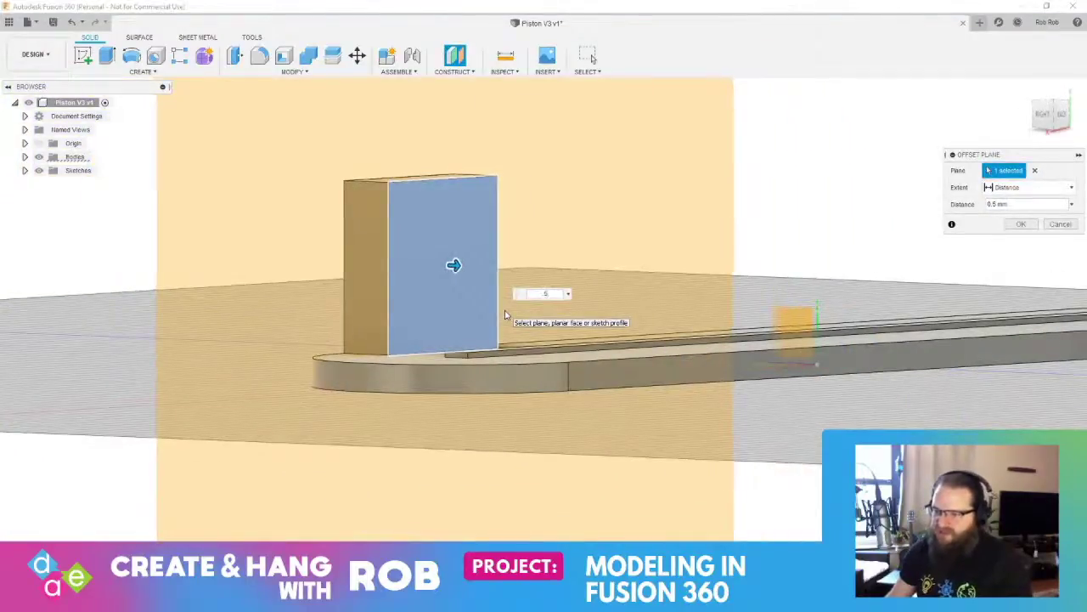
{"action": "key", "text": "Return"}
Start a new sketch on the construction plane offset from the block
{"action": "middle_click_drag", "start_coordinate": [553, 243], "coordinate": [487, 230], "text": "shift"}
{"action": "left_click", "coordinate": [83, 56]}
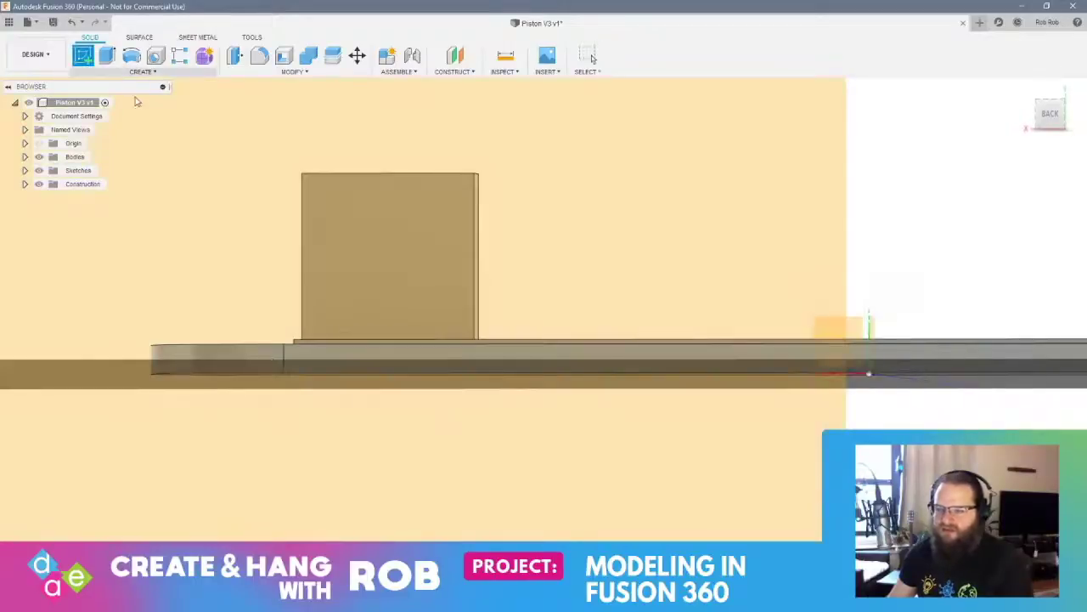
{"action": "left_click", "coordinate": [350, 224]}
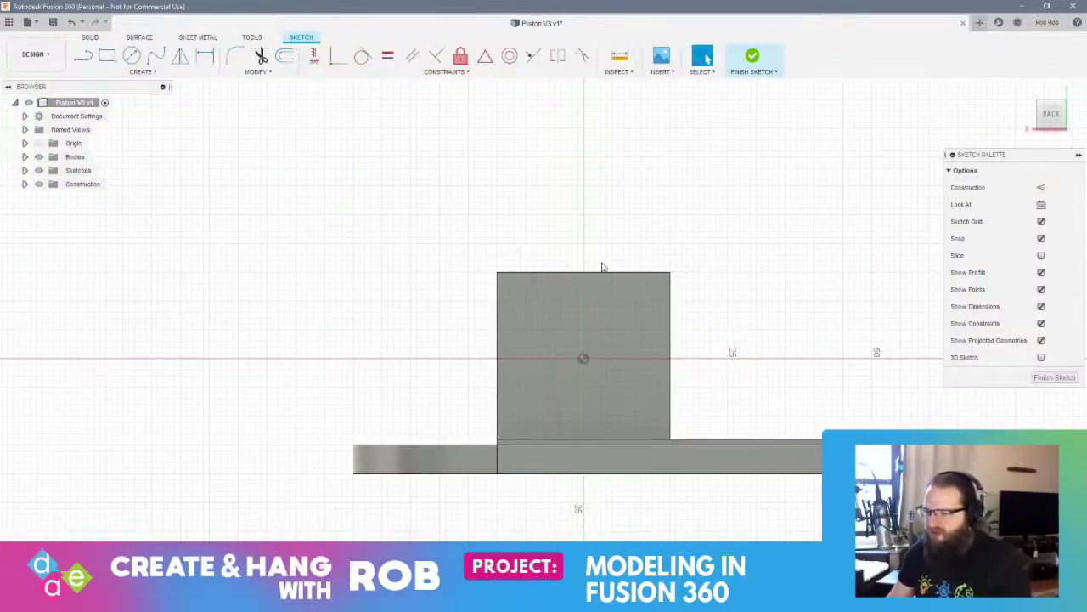
{"action": "key", "text": "c"}
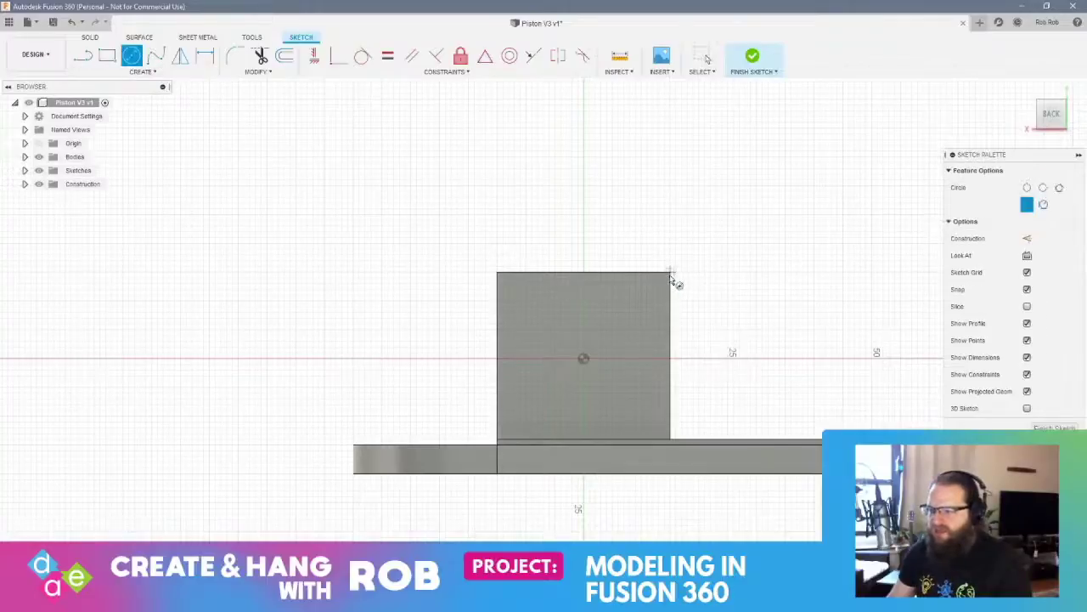
{"action": "left_click", "coordinate": [671, 273]}
{"action": "key", "text": "Escape"}
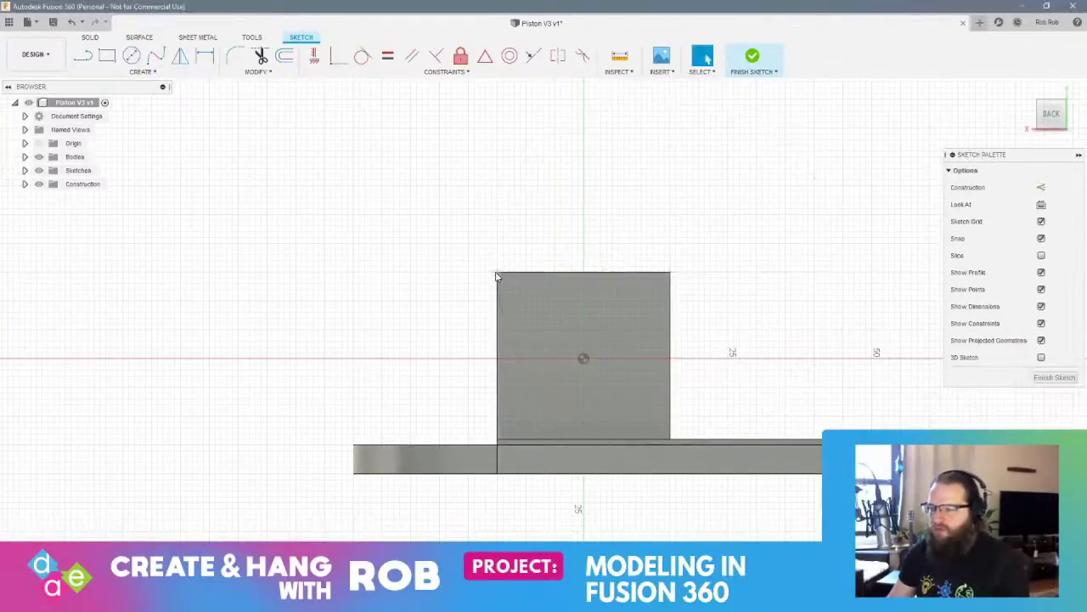
Draw a 50 mm diameter circle centred on the midpoint of the block's upper edge and finish the sketch
{"action": "left_click", "coordinate": [131, 55]}
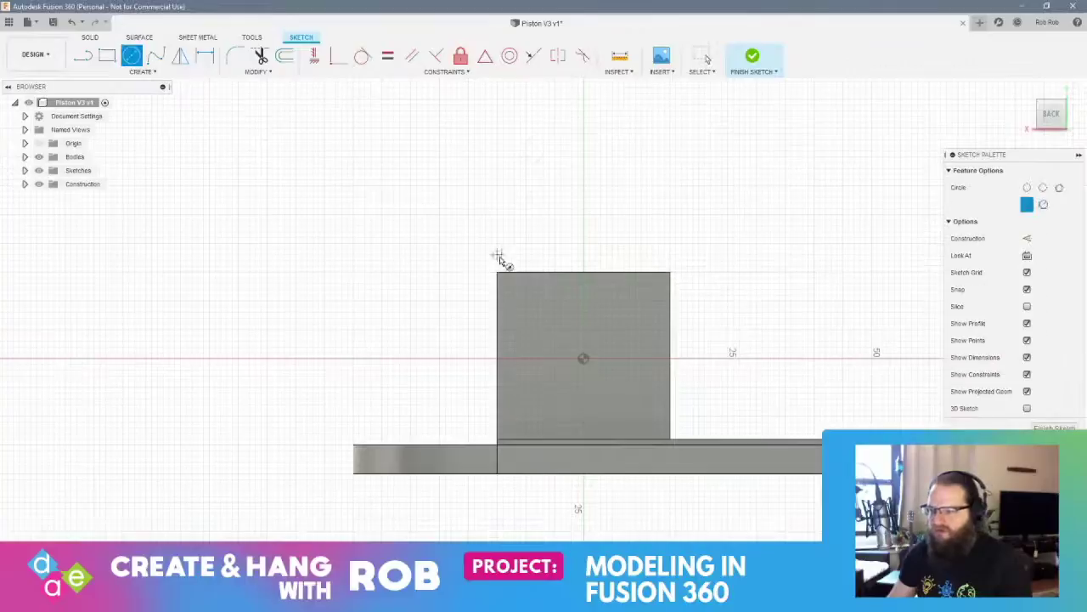
{"action": "left_click", "coordinate": [583, 272]}
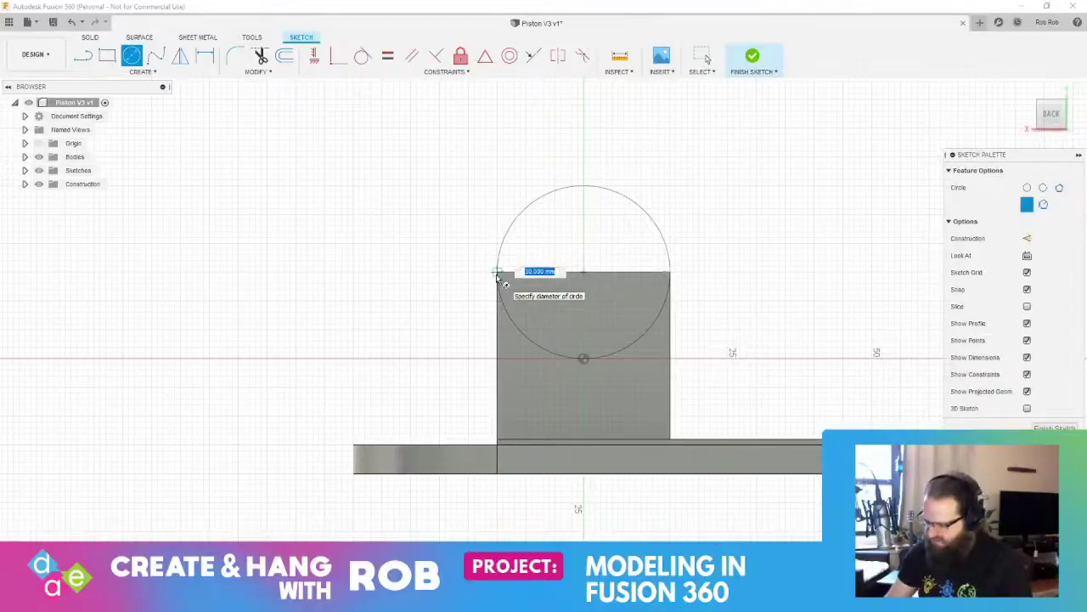
{"action": "type", "text": "50"}
{"action": "key", "text": "Return"}
{"action": "key", "text": "Escape"}
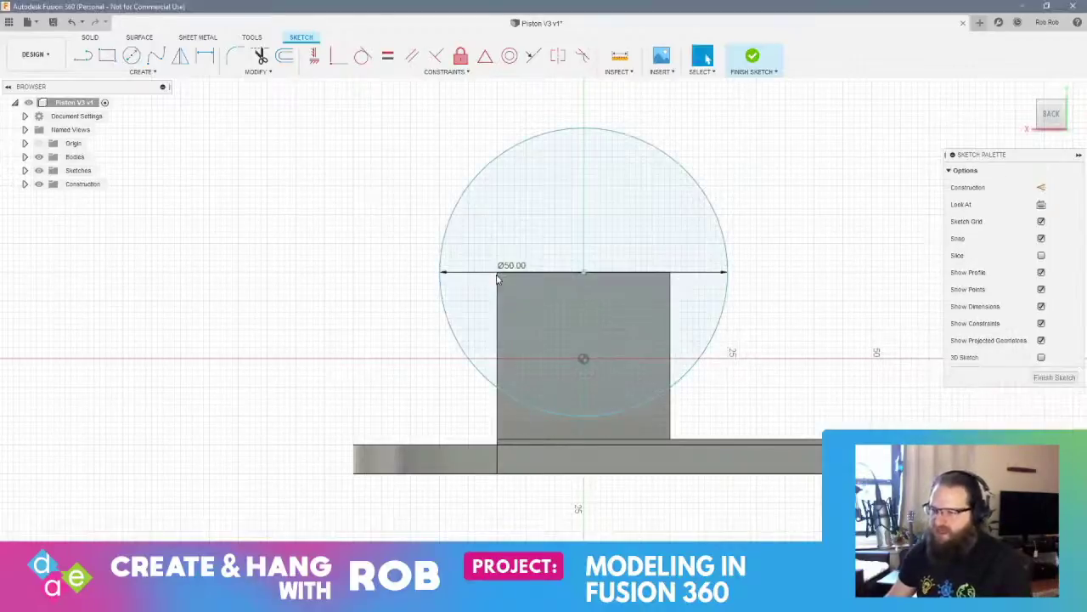
{"action": "left_click", "coordinate": [1053, 377]}
Extrude the 50 mm circle about 10 mm towards the rib to form a disc
{"action": "mouse_move", "coordinate": [698, 382]}
{"action": "middle_mouse_down", "text": "shift"}
{"action": "mouse_move", "coordinate": [704, 371]}
{"action": "mouse_move", "coordinate": [626, 354]}
{"action": "mouse_move", "coordinate": [589, 300]}
{"action": "mouse_move", "coordinate": [655, 304]}
{"action": "mouse_move", "coordinate": [578, 267]}
{"action": "mouse_move", "coordinate": [579, 244]}
{"action": "mouse_move", "coordinate": [458, 239]}
{"action": "mouse_move", "coordinate": [527, 231]}
{"action": "middle_mouse_up", "text": "shift"}
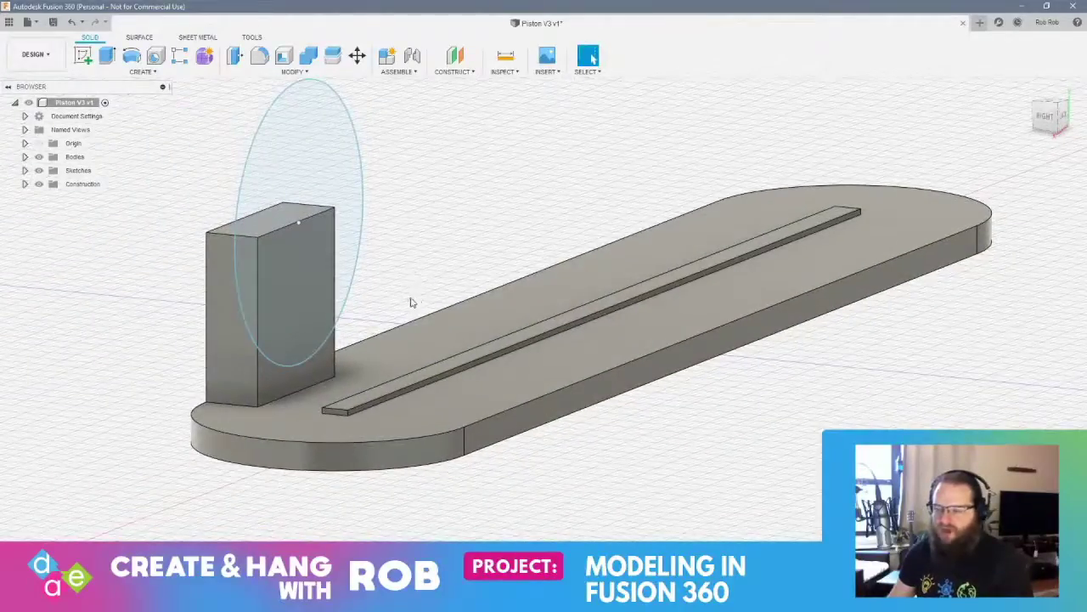
{"action": "left_click", "coordinate": [320, 276]}
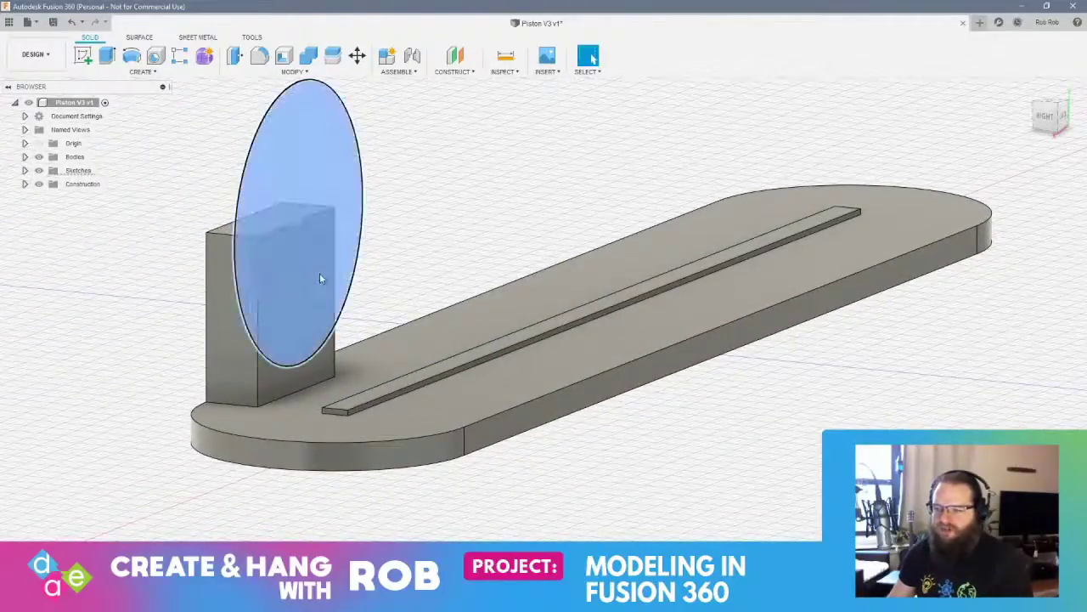
{"action": "right_click", "coordinate": [321, 275]}
{"action": "left_click", "coordinate": [359, 257]}
{"action": "middle_click_drag", "start_coordinate": [396, 340], "coordinate": [475, 373], "text": "shift"}
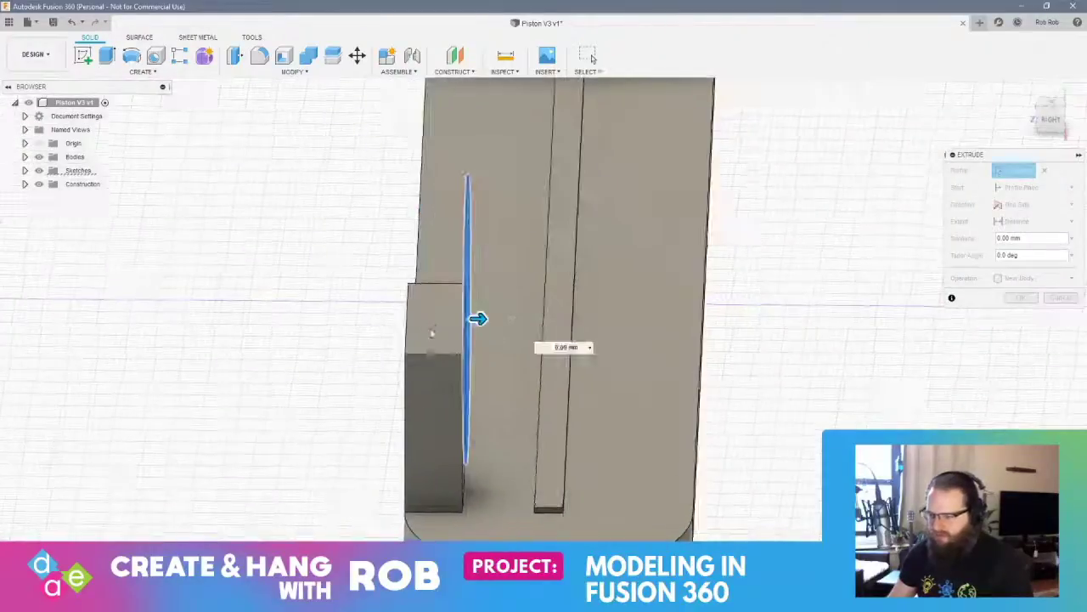
{"action": "left_click_drag", "start_coordinate": [478, 319], "coordinate": [537, 322]}
{"action": "key", "text": "Return"}
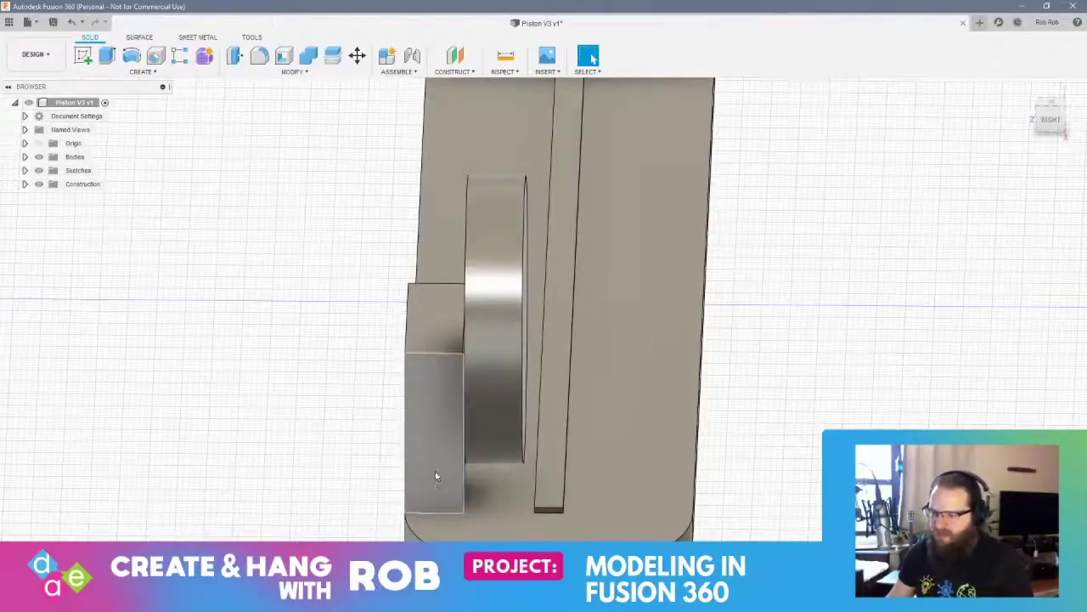
Raise the rib's upper face with Press Pull to a distance of 35 mm
{"action": "left_click", "coordinate": [551, 469]}
{"action": "right_click", "coordinate": [551, 469]}
{"action": "left_click", "coordinate": [593, 445]}
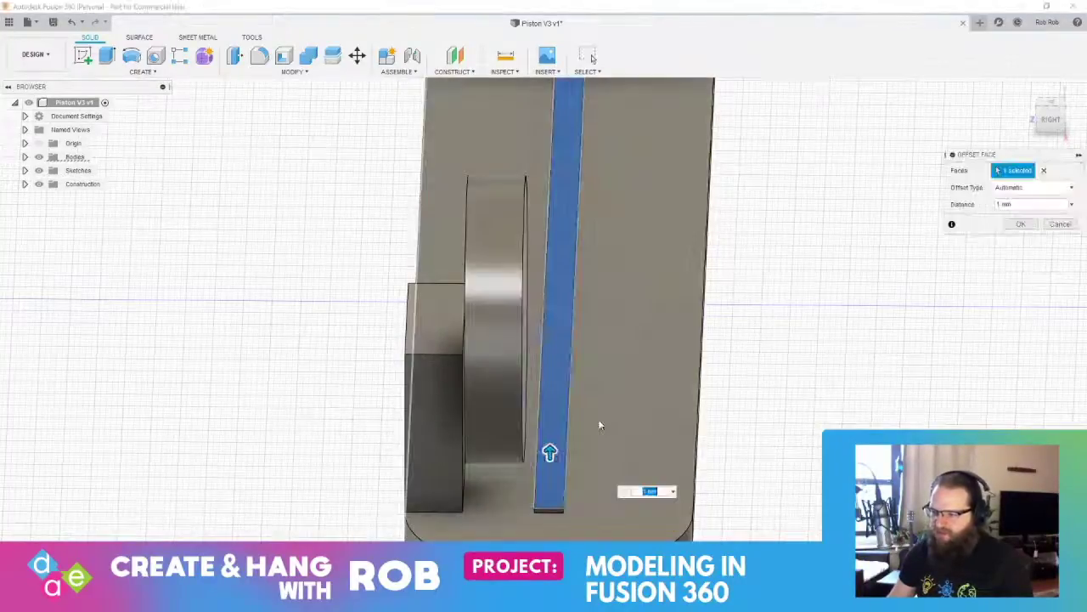
{"action": "left_click_drag", "start_coordinate": [549, 383], "coordinate": [558, 274]}
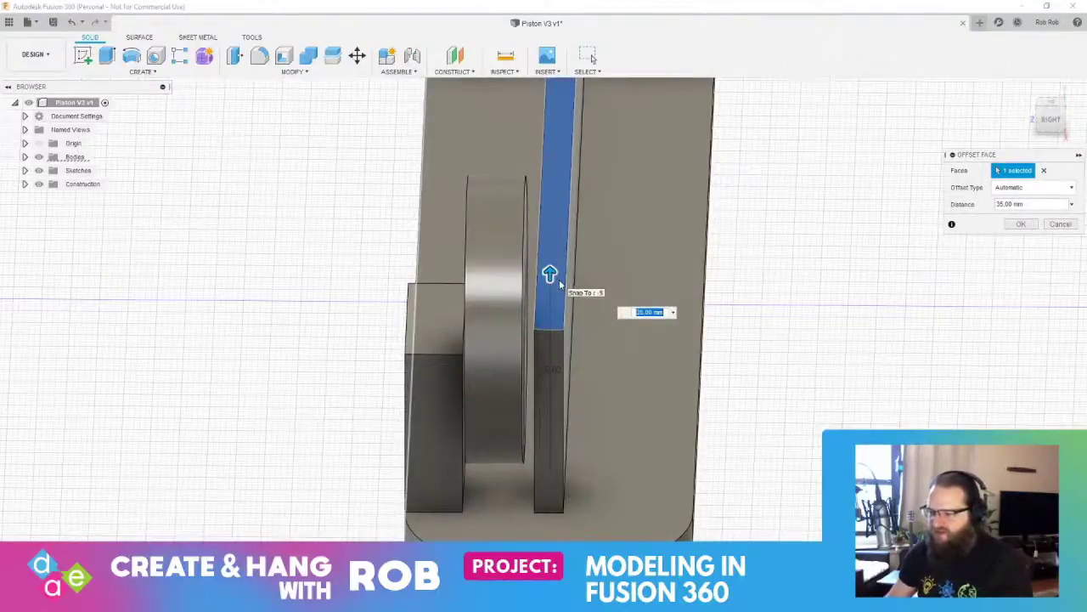
{"action": "key", "text": "Return"}
Move the disc's face nearest the rib with Press Pull to a distance of 11.5 mm
{"action": "middle_click_drag", "start_coordinate": [579, 295], "coordinate": [572, 285], "text": "shift"}
{"action": "left_click", "coordinate": [451, 223]}
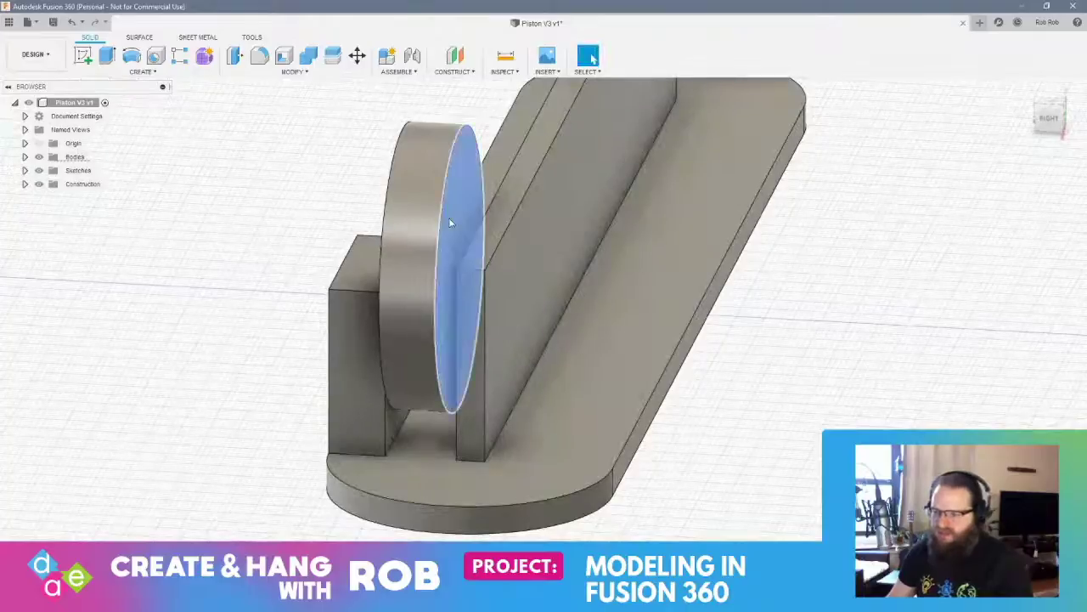
{"action": "right_click", "coordinate": [450, 219]}
{"action": "left_click", "coordinate": [490, 200]}
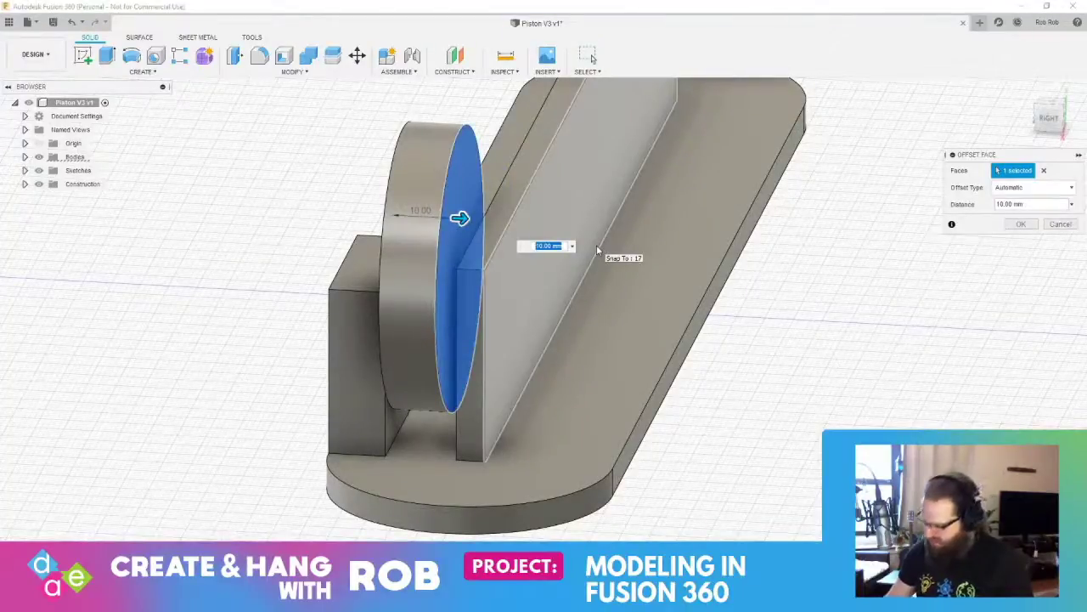
{"action": "mouse_move", "coordinate": [599, 248]}
{"action": "middle_mouse_down", "text": "shift"}
{"action": "mouse_move", "coordinate": [611, 251]}
{"action": "mouse_move", "coordinate": [595, 248]}
{"action": "middle_mouse_up", "text": "shift"}
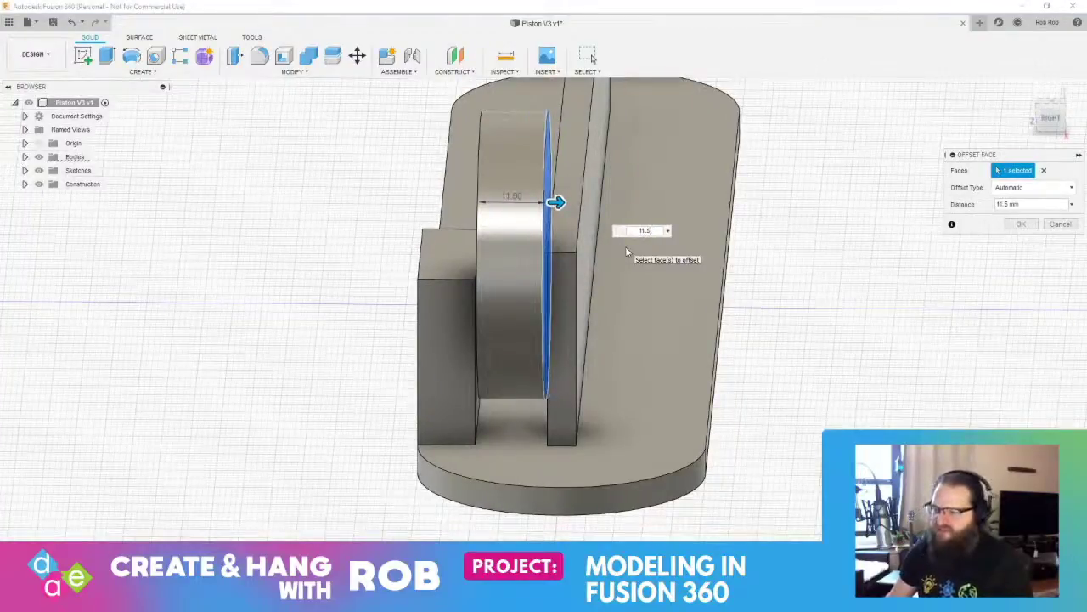
{"action": "key", "text": "Return"}
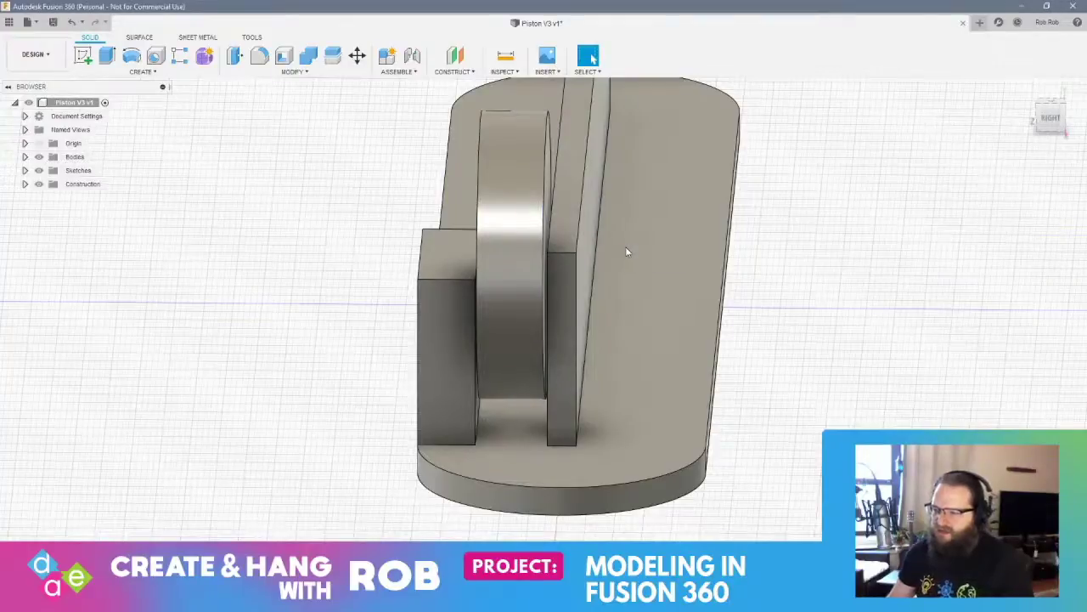
Lower the rib's upper face with Press Pull to a distance of 1 mm
{"action": "middle_click_drag", "start_coordinate": [626, 252], "coordinate": [560, 243], "text": "shift"}
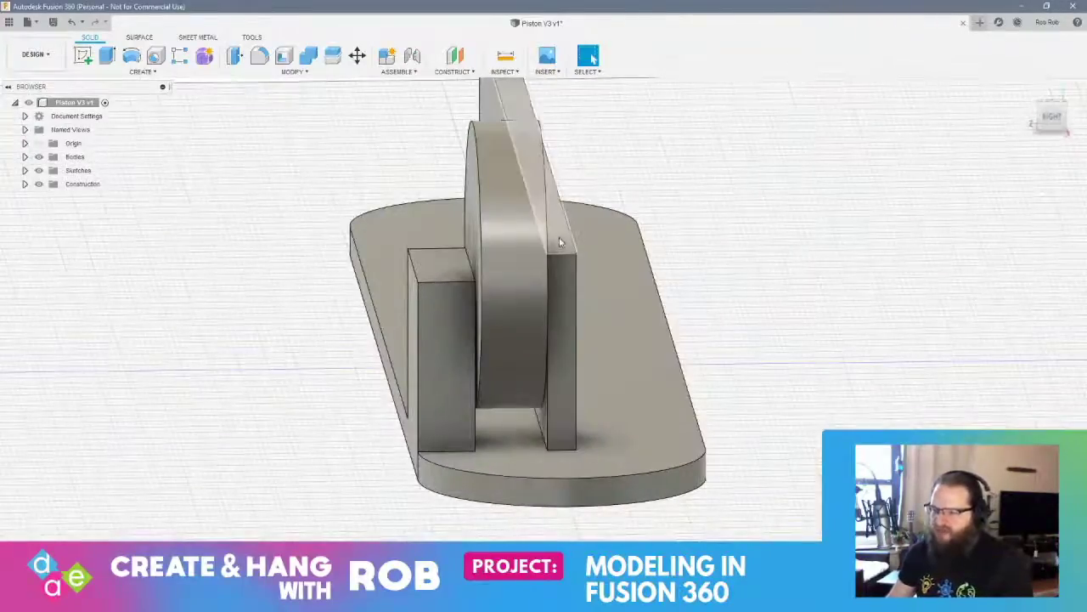
{"action": "left_click", "coordinate": [560, 243]}
{"action": "right_click", "coordinate": [559, 243]}
{"action": "left_click", "coordinate": [563, 197]}
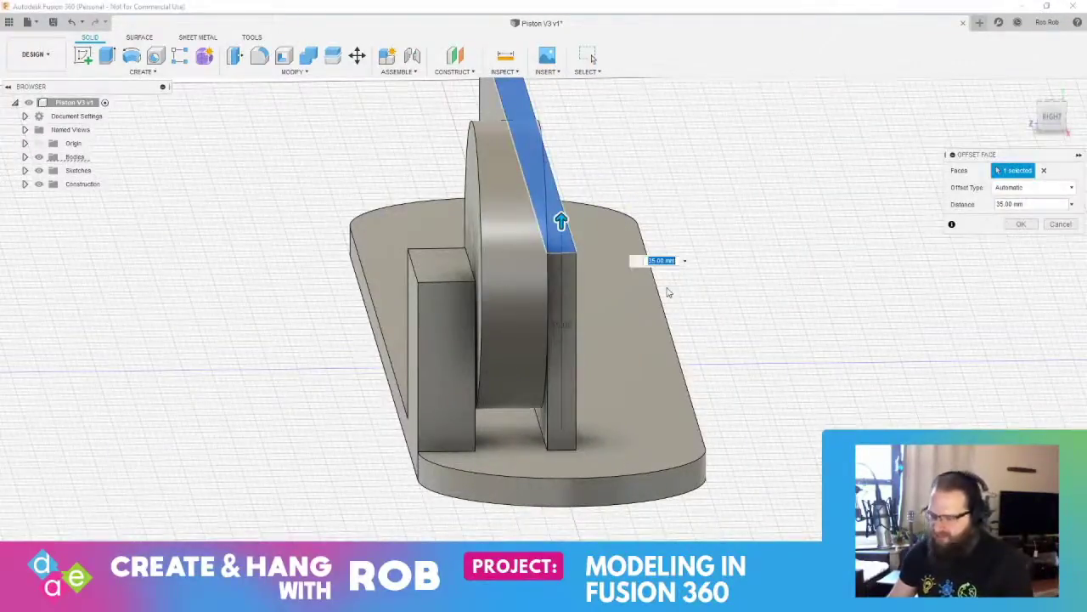
{"action": "type", "text": "1"}
{"action": "key", "text": "Return"}
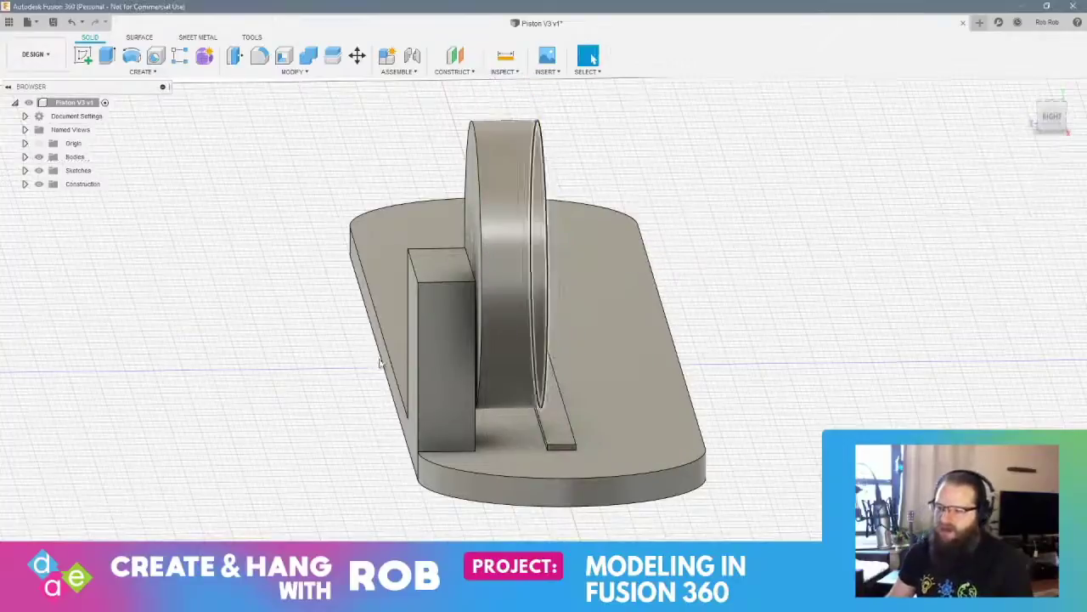
Raise the support block's upper face with Press Pull to a distance of 40 mm
{"action": "middle_click_drag", "start_coordinate": [429, 364], "coordinate": [408, 272], "text": "shift"}
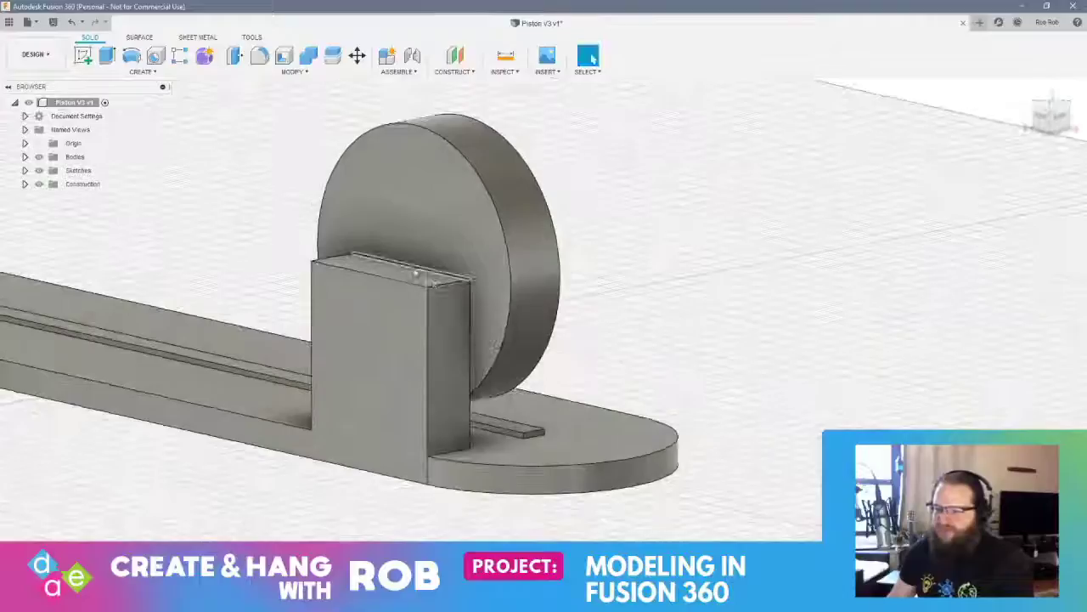
{"action": "left_click", "coordinate": [408, 272]}
{"action": "right_click", "coordinate": [409, 276]}
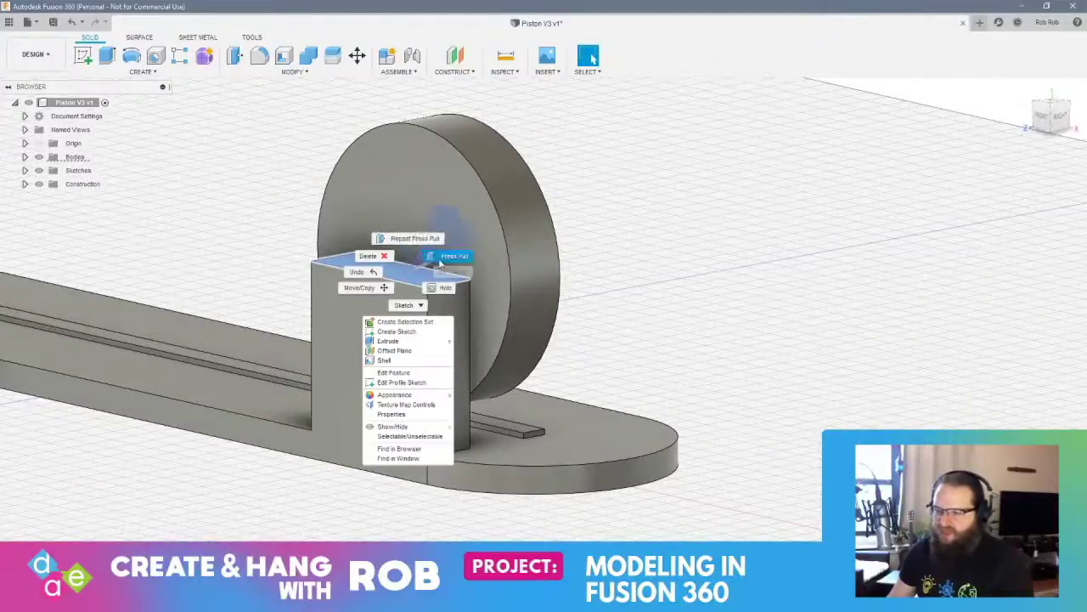
{"action": "left_click", "coordinate": [396, 260]}
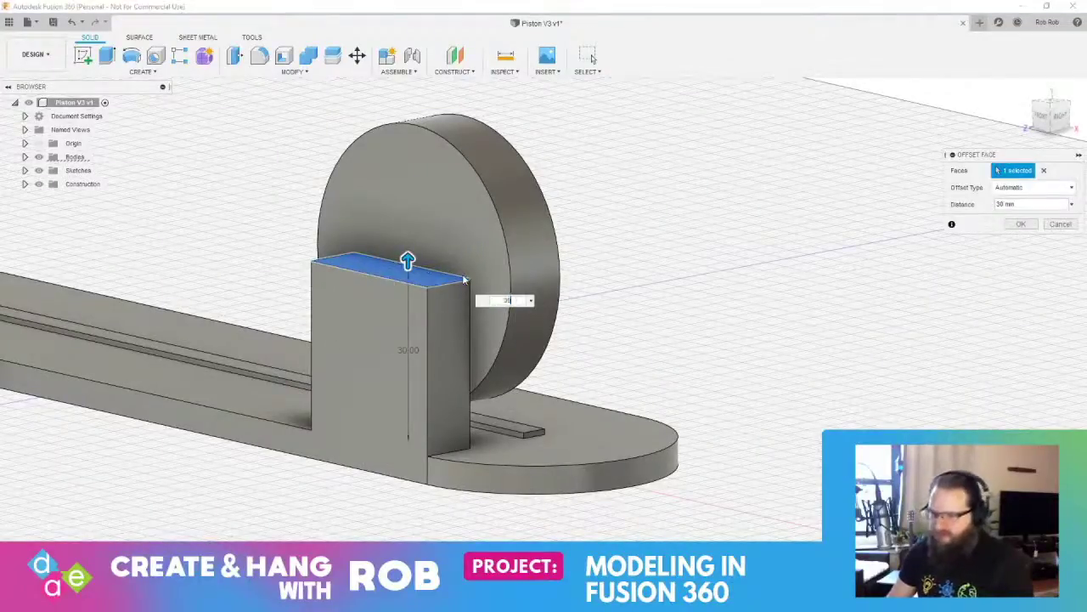
{"action": "type", "text": "35"}
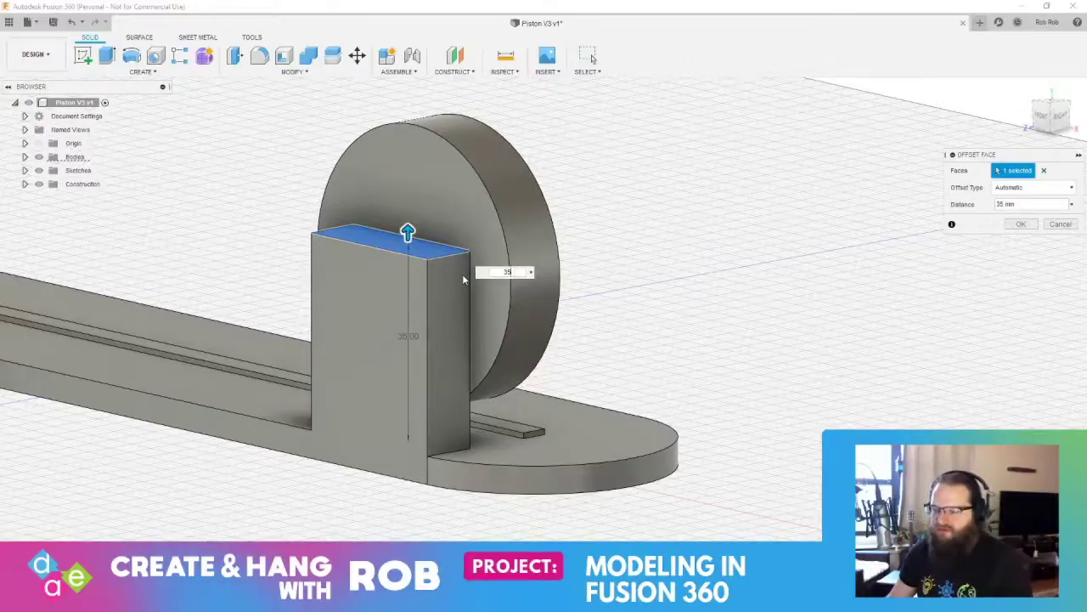
{"action": "key", "text": "BackSpace"}
{"action": "key", "text": "BackSpace"}
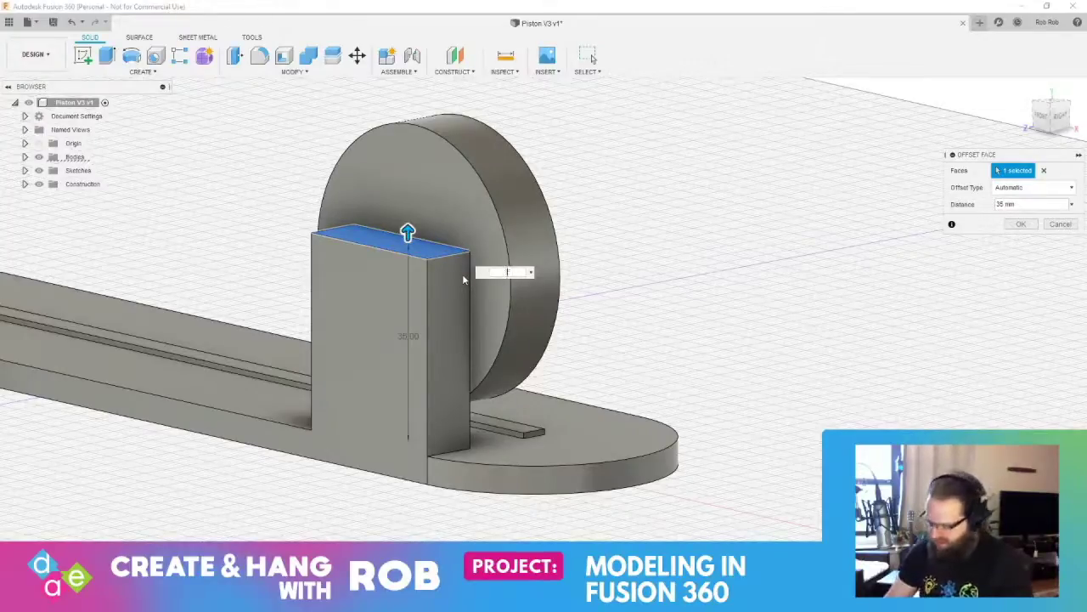
{"action": "type", "text": "40"}
{"action": "key", "text": "Return"}
{"action": "mouse_move", "coordinate": [419, 283]}
{"action": "middle_mouse_down", "text": "shift"}
{"action": "mouse_move", "coordinate": [462, 267]}
{"action": "mouse_move", "coordinate": [533, 275]}
{"action": "middle_mouse_up", "text": "shift"}
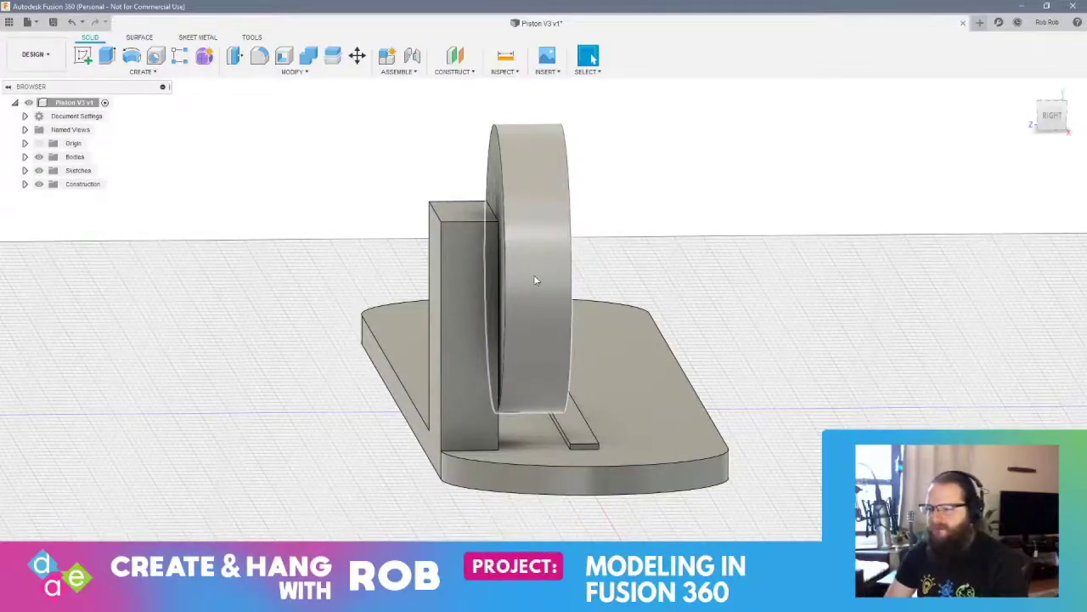
Undo the face offsets, disc, construction plane, support block and its profile, back to the empty sketch on the base plate
{"action": "middle_click_drag", "start_coordinate": [535, 281], "coordinate": [526, 249], "text": "shift"}
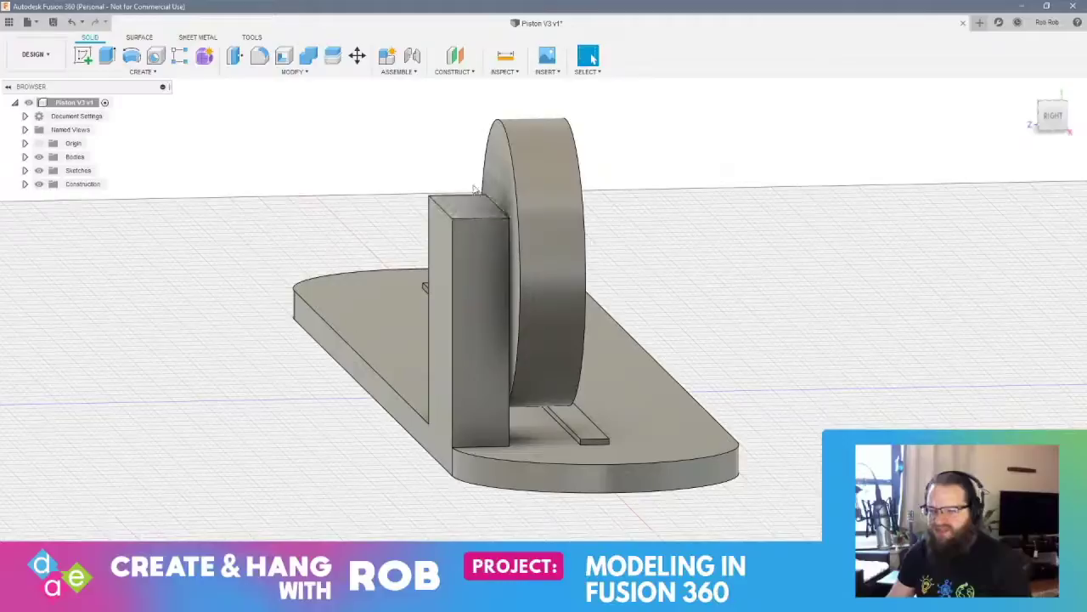
{"action": "middle_click_drag", "start_coordinate": [567, 396], "coordinate": [554, 401], "text": "shift"}
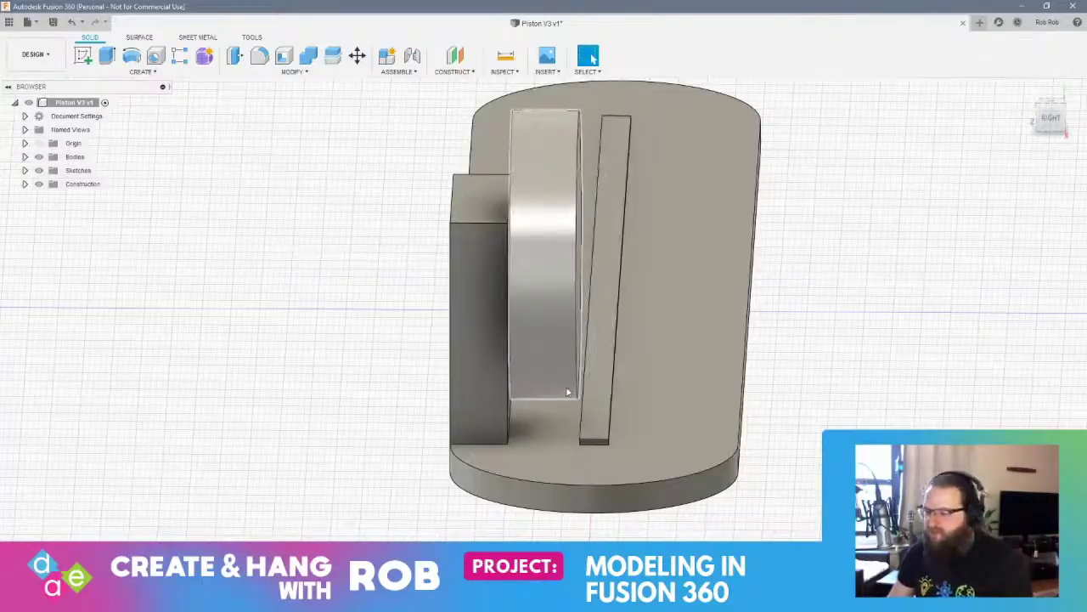
{"action": "key", "text": "ctrl+z"}
{"action": "key", "text": "ctrl+z"}
{"action": "key", "text": "ctrl+z"}
{"action": "key", "text": "ctrl+z"}
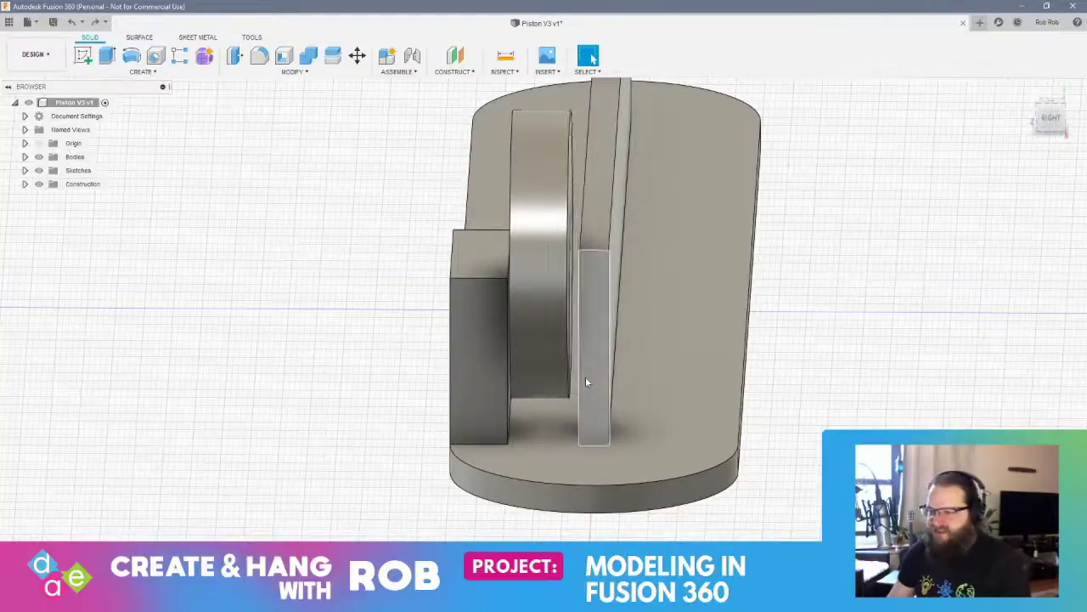
{"action": "key", "text": "ctrl+z"}
{"action": "key", "text": "ctrl+z"}
{"action": "key", "text": "ctrl+z"}
{"action": "key", "text": "ctrl+z"}
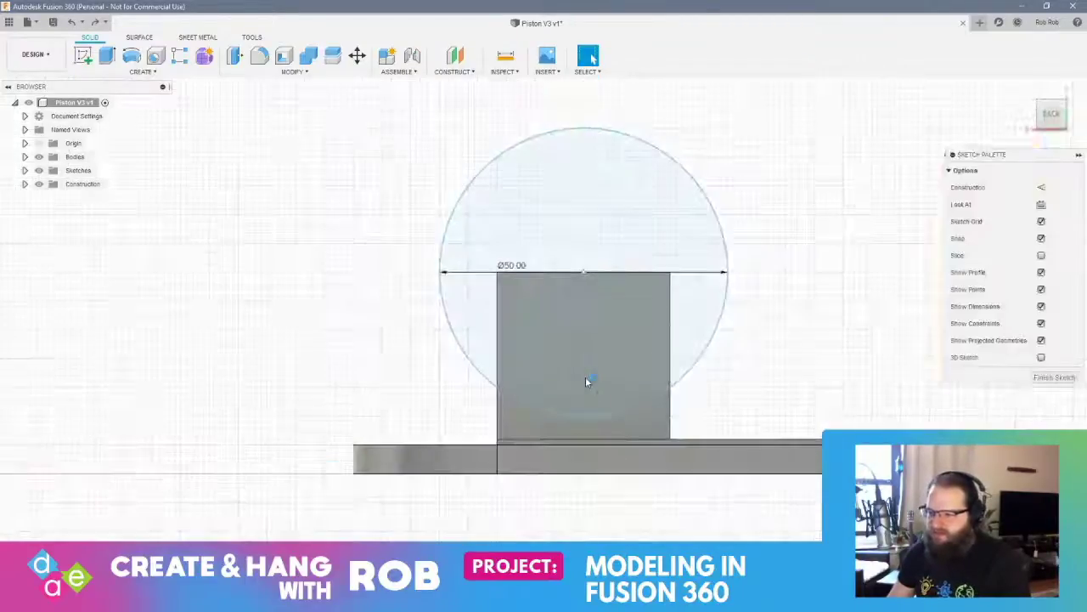
{"action": "key", "text": "ctrl+z"}
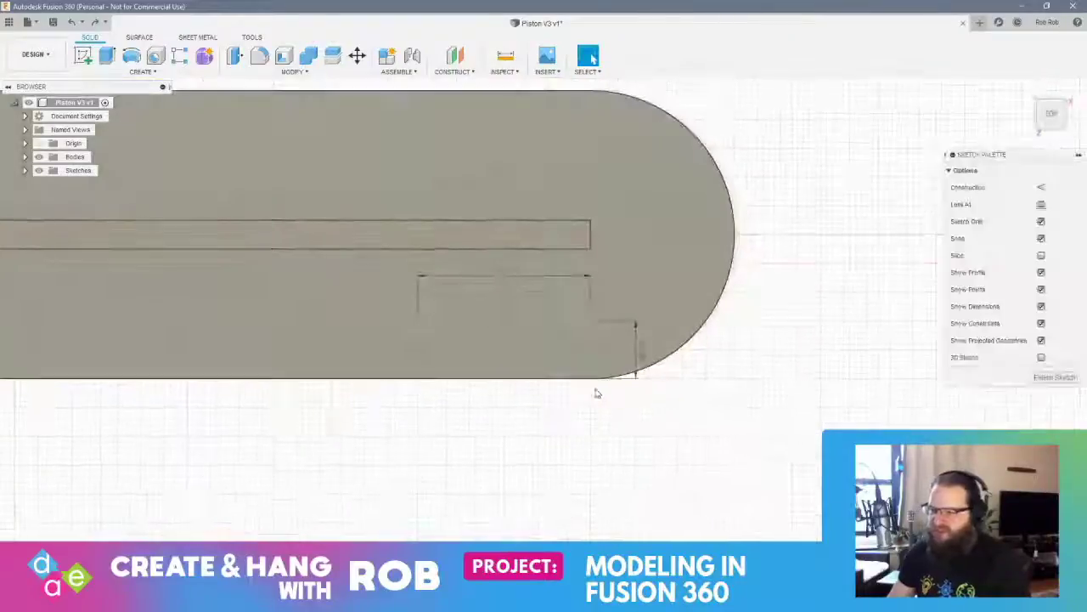
{"action": "key", "text": "ctrl+z"}
Draw a rectangle 30 mm long and about 5 mm wide beside the rib, aligned with the rib's end
{"action": "middle_click_drag", "start_coordinate": [570, 413], "coordinate": [570, 404], "text": "shift"}
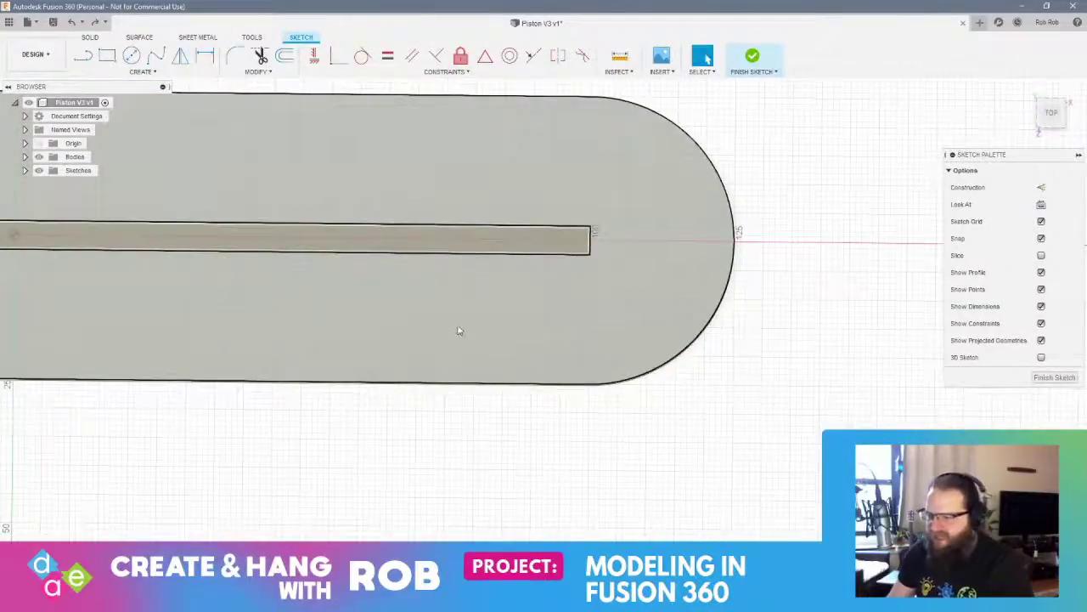
{"action": "scroll", "coordinate": [471, 357], "scroll_direction": "up", "scroll_amount": 5}
{"action": "scroll", "coordinate": [624, 364], "scroll_direction": "down", "scroll_amount": 3}
{"action": "scroll", "coordinate": [719, 273], "scroll_direction": "up", "scroll_amount": 2}
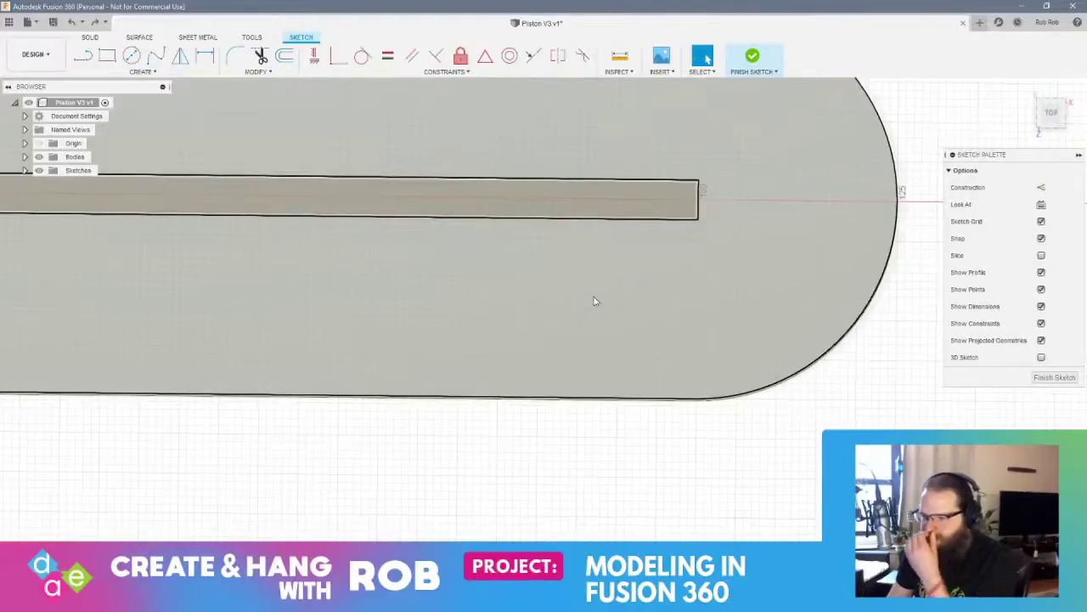
{"action": "key", "text": "r"}
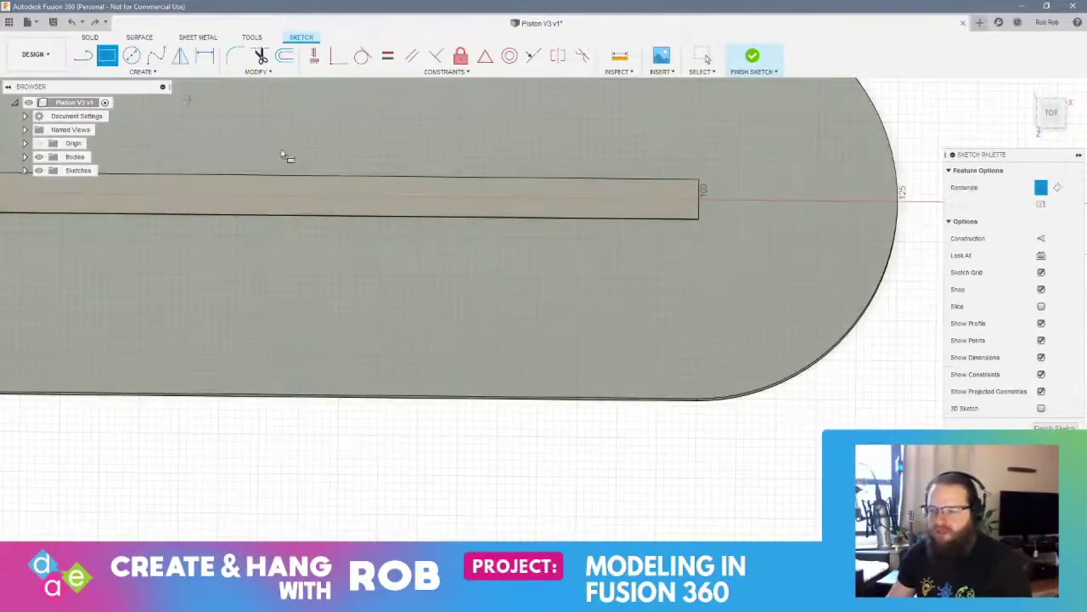
{"action": "left_click", "coordinate": [699, 280]}
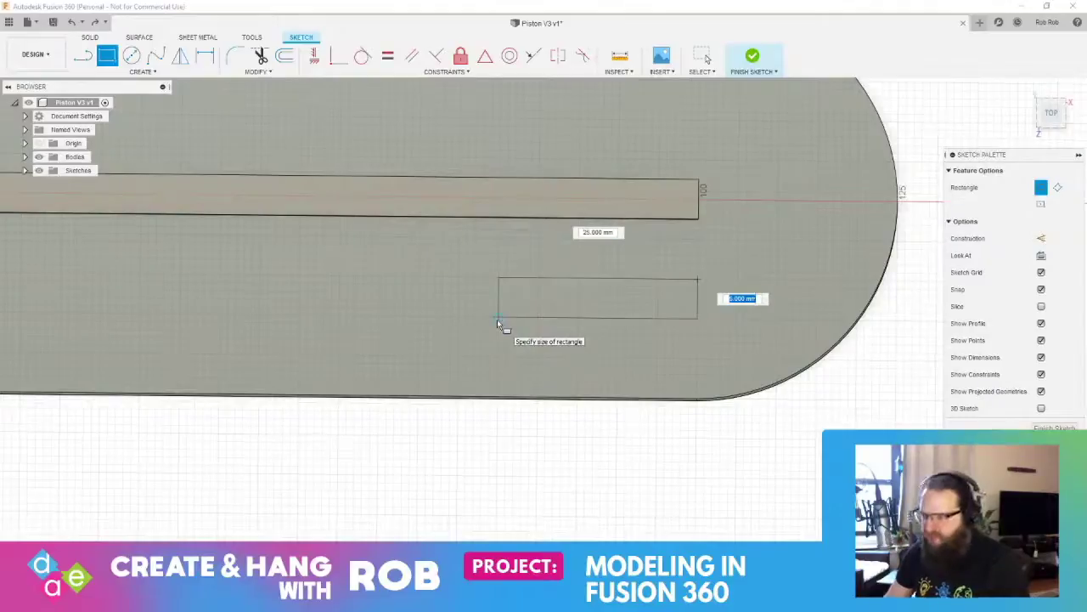
{"action": "key", "text": "Tab"}
{"action": "type", "text": "30"}
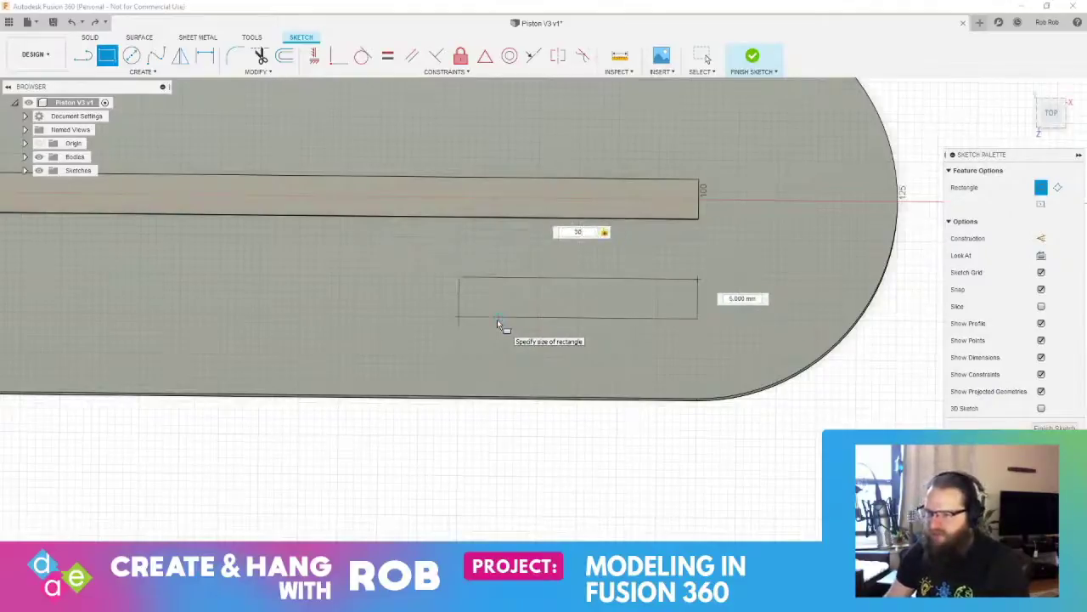
{"action": "key", "text": "Return"}
{"action": "key", "text": "Escape"}
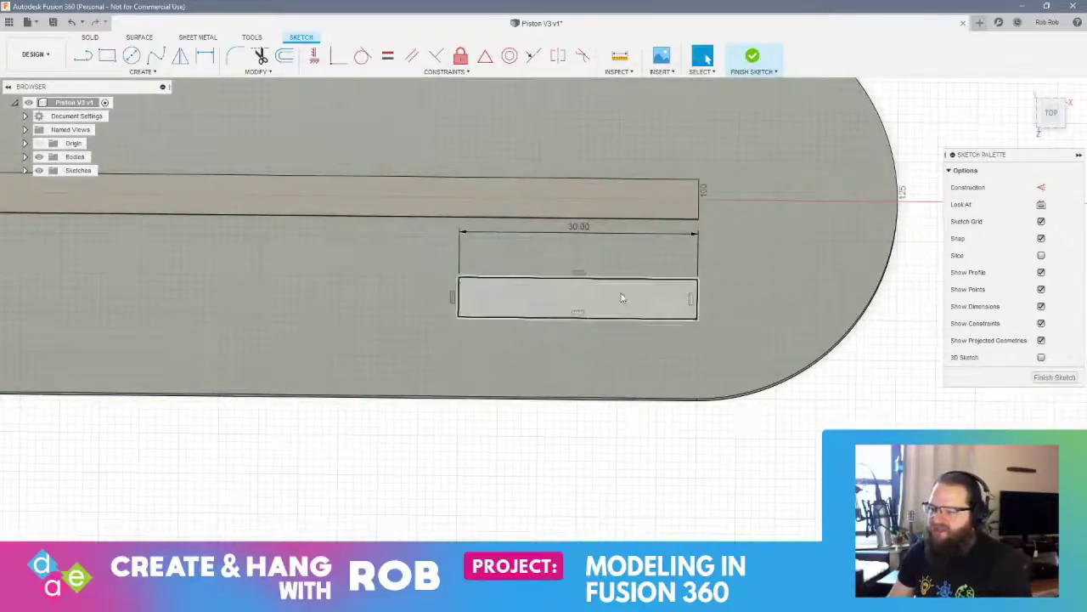
Extrude the 30 mm long rectangle 40 mm upward as a new body
{"action": "mouse_move", "coordinate": [736, 477]}
{"action": "middle_mouse_down", "text": "shift"}
{"action": "mouse_move", "coordinate": [643, 432]}
{"action": "mouse_move", "coordinate": [603, 433]}
{"action": "mouse_move", "coordinate": [666, 427]}
{"action": "mouse_move", "coordinate": [536, 172]}
{"action": "mouse_move", "coordinate": [291, 376]}
{"action": "middle_mouse_up", "text": "shift"}
{"action": "left_click", "coordinate": [188, 405]}
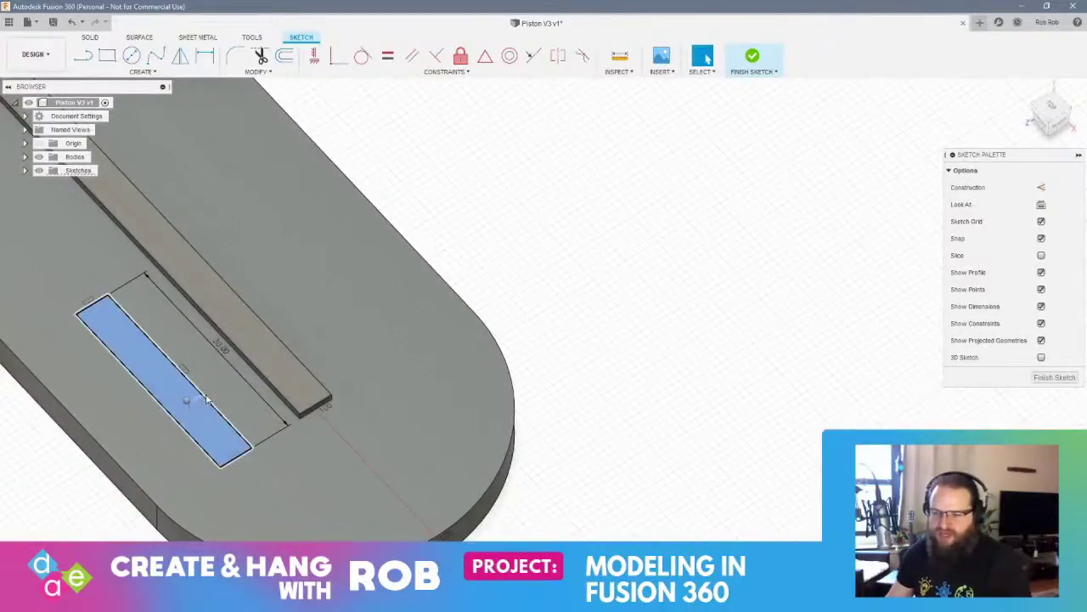
{"action": "right_click", "coordinate": [216, 391]}
{"action": "left_click", "coordinate": [227, 388]}
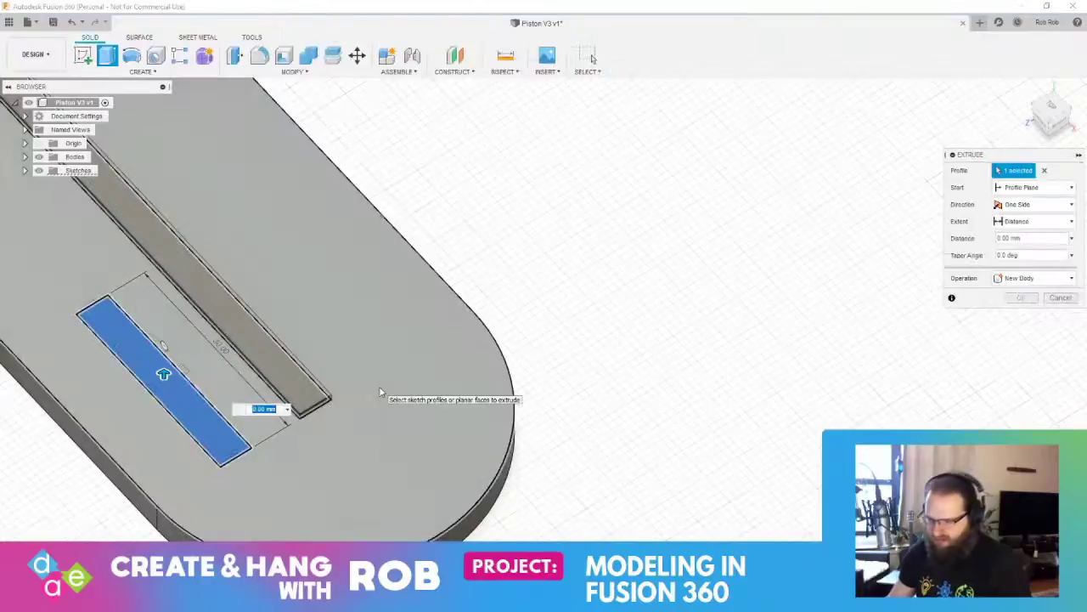
{"action": "type", "text": "40"}
{"action": "key", "text": "Return"}
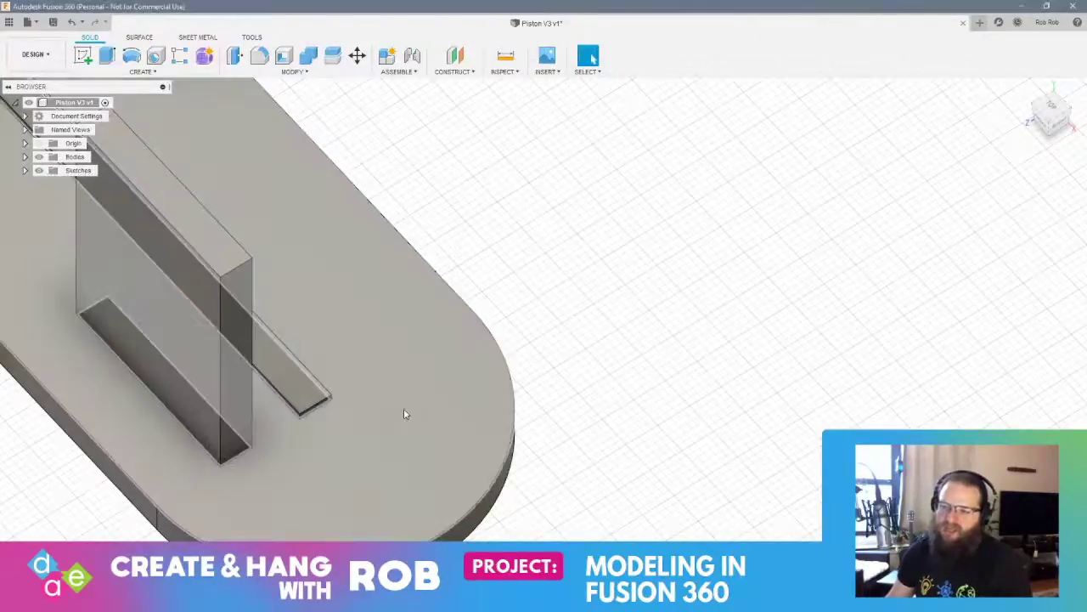
Inspect the tall block beside the rib and undo its extrusion and rectangle sketch
{"action": "middle_click_drag", "start_coordinate": [405, 411], "coordinate": [409, 322]}
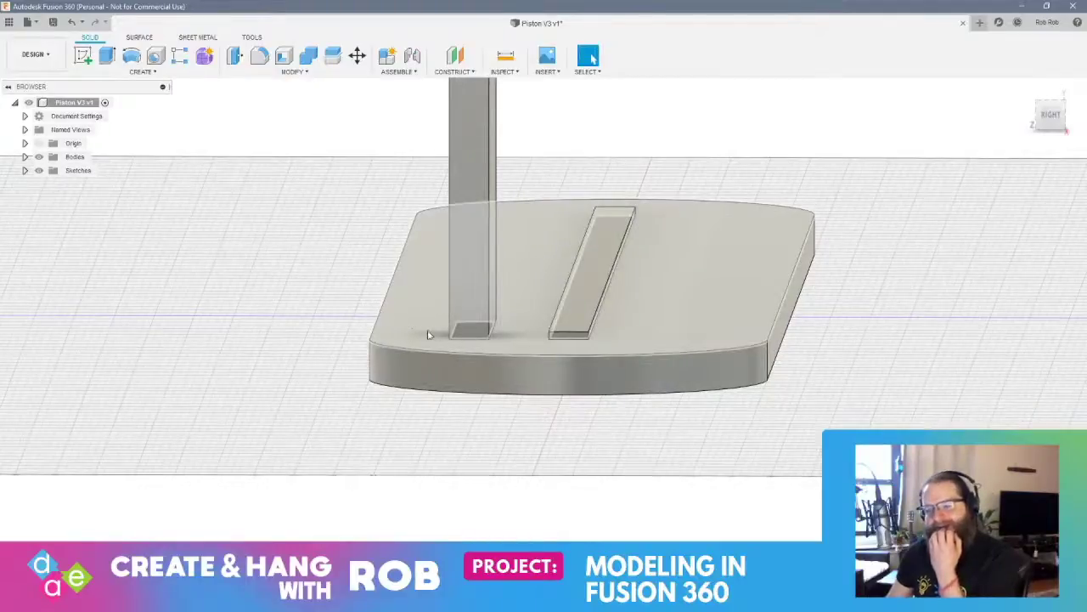
{"action": "middle_click_drag", "start_coordinate": [552, 261], "coordinate": [497, 248], "text": "shift"}
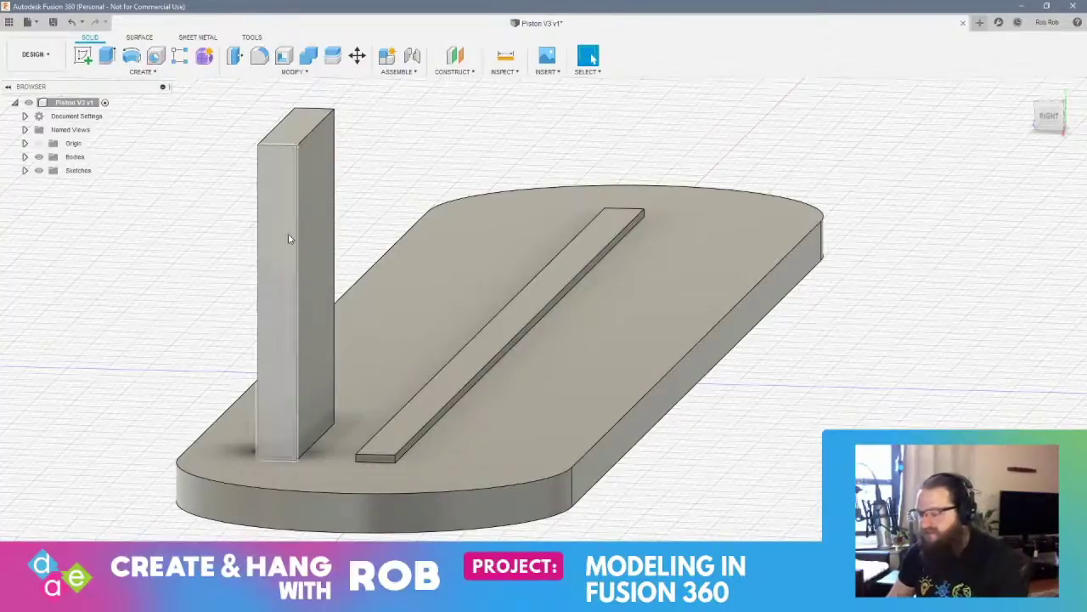
{"action": "mouse_move", "coordinate": [307, 239]}
{"action": "middle_mouse_down", "text": "shift"}
{"action": "mouse_move", "coordinate": [257, 221]}
{"action": "mouse_move", "coordinate": [314, 221]}
{"action": "mouse_move", "coordinate": [323, 226]}
{"action": "mouse_move", "coordinate": [314, 226]}
{"action": "mouse_move", "coordinate": [315, 257]}
{"action": "mouse_move", "coordinate": [280, 231]}
{"action": "mouse_move", "coordinate": [323, 246]}
{"action": "middle_mouse_up", "text": "shift"}
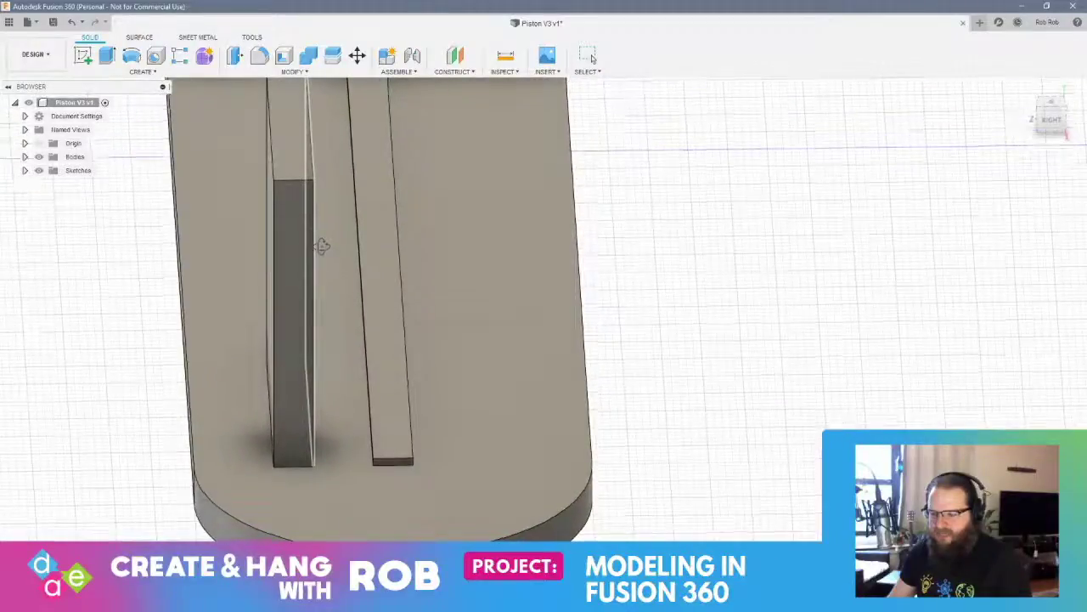
{"action": "key", "text": "ctrl+z"}
{"action": "key", "text": "ctrl+z"}
{"action": "key", "text": "ctrl+z"}
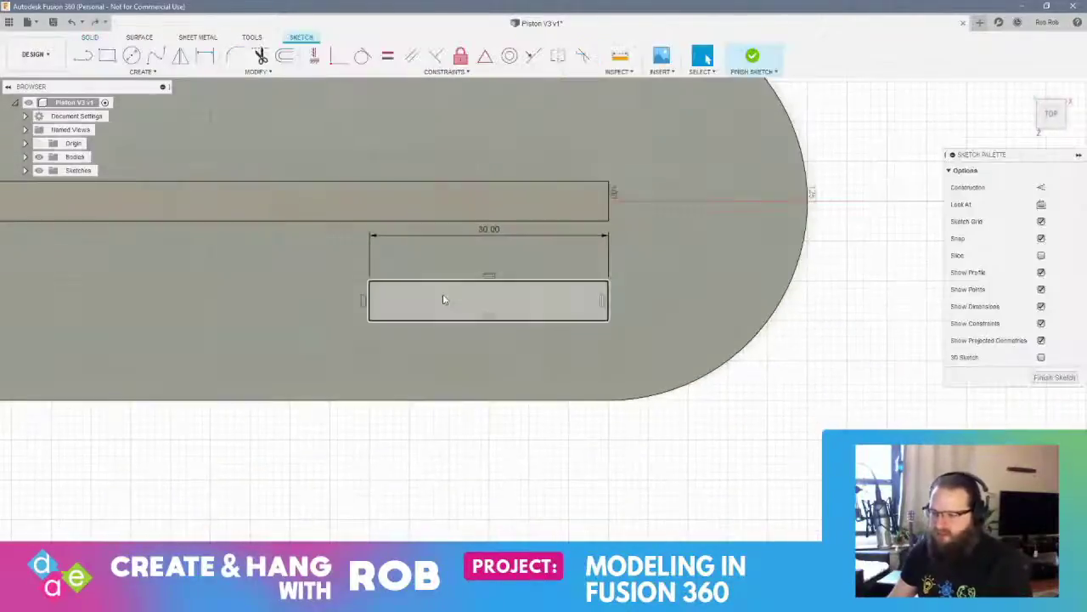
{"action": "scroll", "coordinate": [489, 315], "scroll_direction": "up", "scroll_amount": 4}
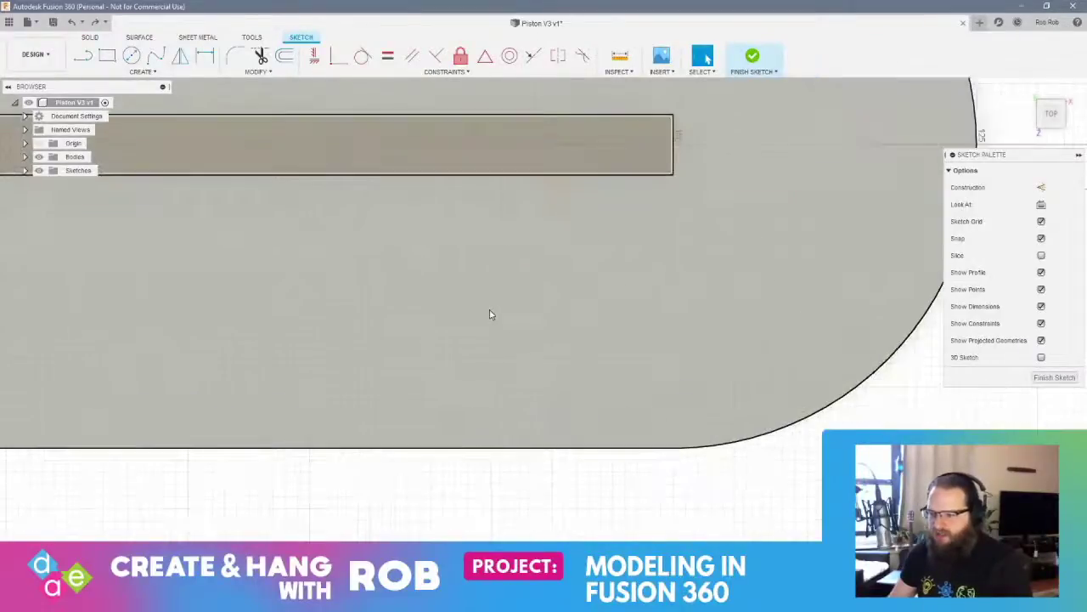
{"action": "scroll", "coordinate": [486, 260], "scroll_direction": "down", "scroll_amount": 5}
{"action": "middle_click_drag", "start_coordinate": [490, 281], "coordinate": [489, 277], "text": "shift"}
{"action": "left_click", "coordinate": [129, 56]}
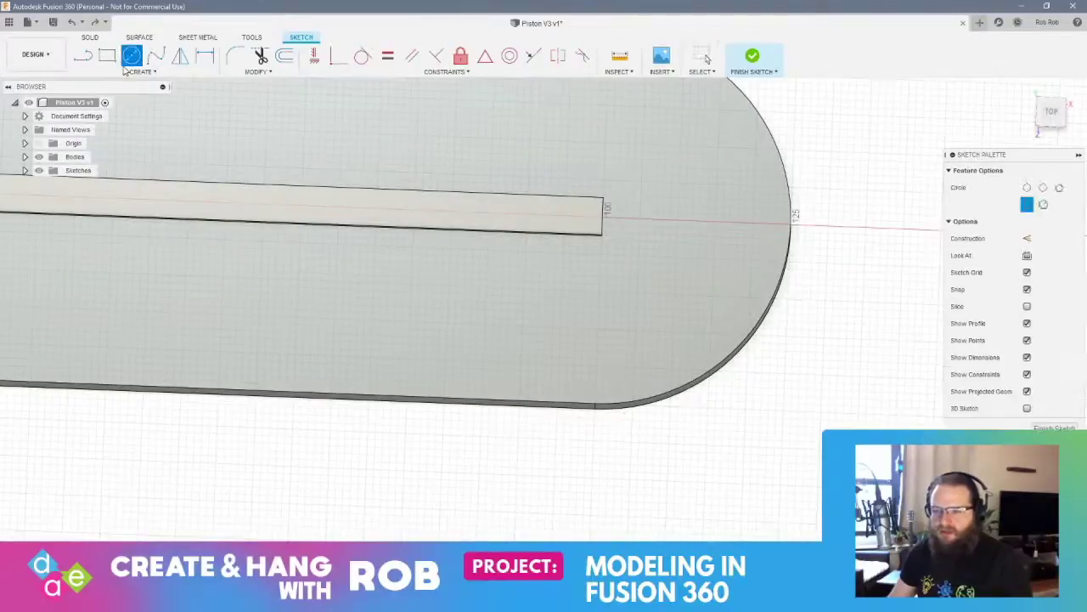
{"action": "left_click", "coordinate": [141, 71]}
{"action": "mouse_move", "coordinate": [149, 102]}
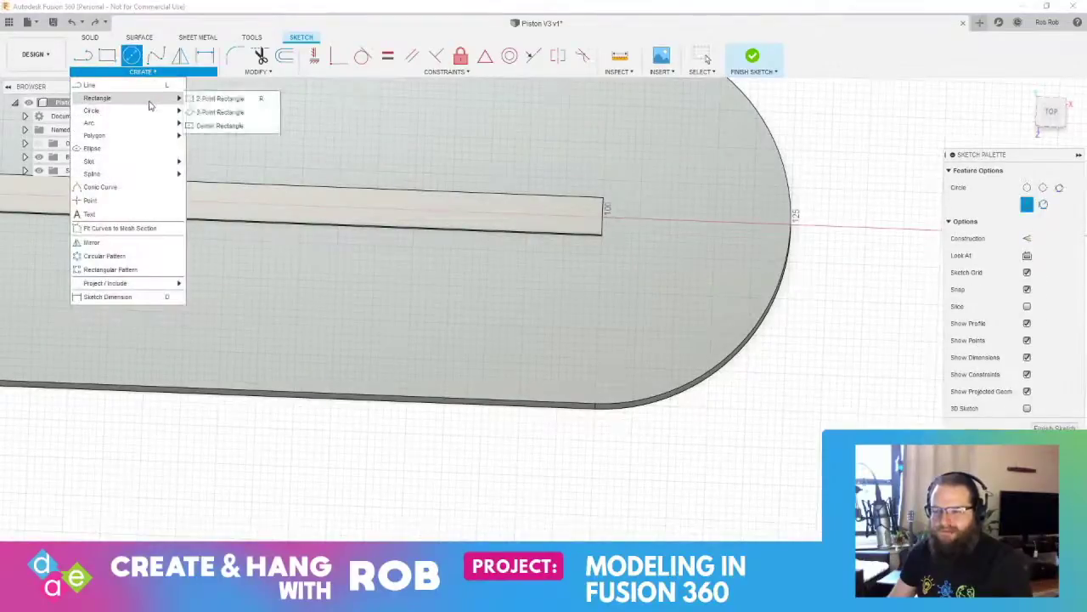
{"action": "left_click", "coordinate": [219, 111]}
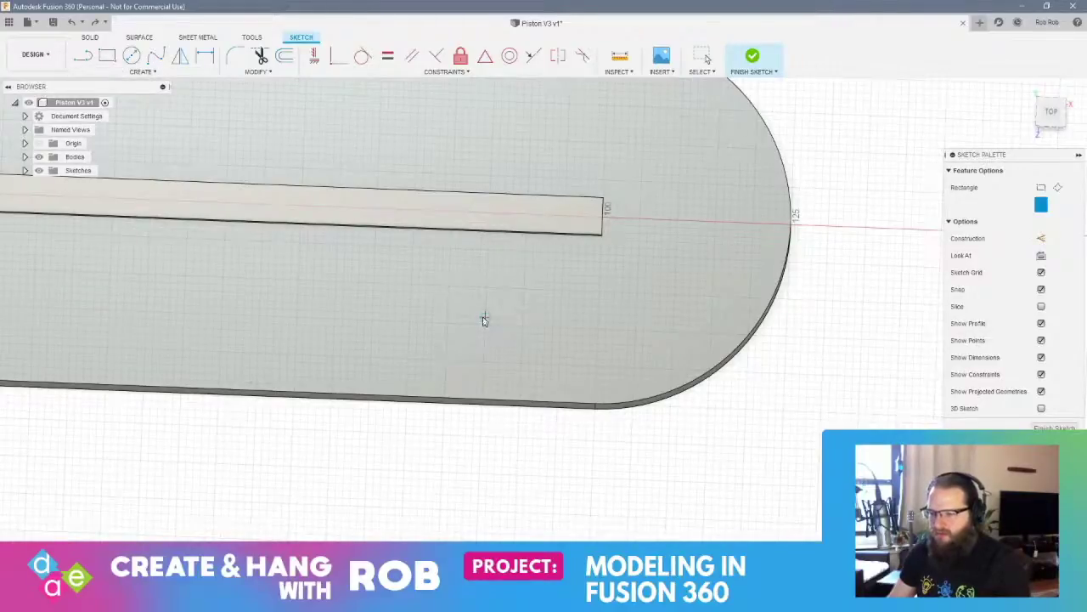
{"action": "key", "text": "Escape"}
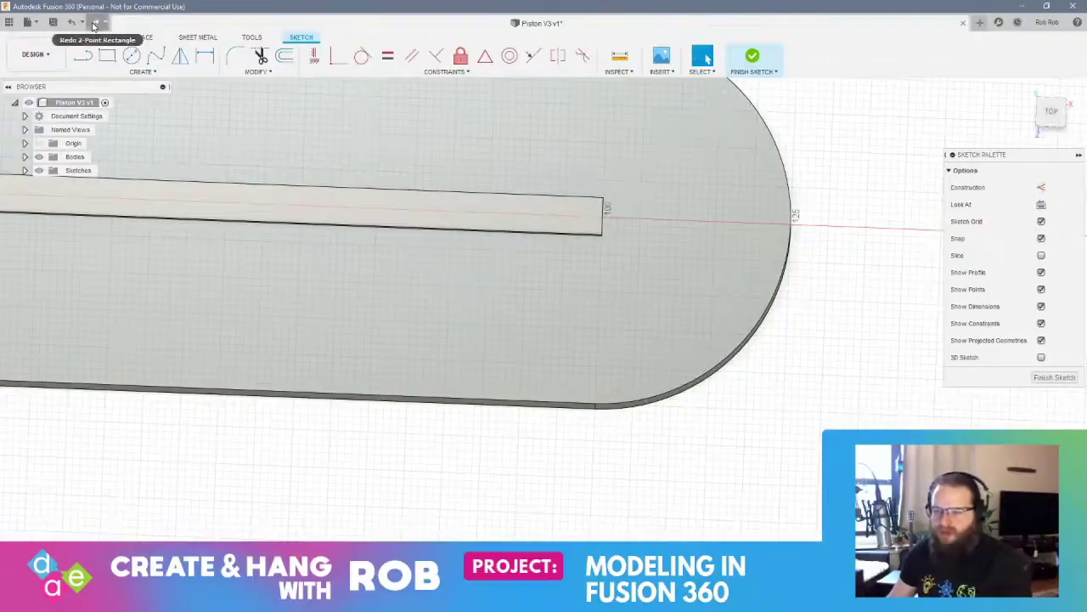
Redo the rectangle and tall block beside the rib, and lower the block's top face to a height of about 30 mm
{"action": "left_click", "coordinate": [94, 25]}
{"action": "mouse_move", "coordinate": [511, 270]}
{"action": "middle_mouse_down", "text": "shift"}
{"action": "mouse_move", "coordinate": [526, 234]}
{"action": "mouse_move", "coordinate": [478, 204]}
{"action": "mouse_move", "coordinate": [378, 201]}
{"action": "mouse_move", "coordinate": [604, 254]}
{"action": "mouse_move", "coordinate": [582, 235]}
{"action": "mouse_move", "coordinate": [695, 221]}
{"action": "mouse_move", "coordinate": [643, 208]}
{"action": "mouse_move", "coordinate": [588, 215]}
{"action": "mouse_move", "coordinate": [917, 226]}
{"action": "mouse_move", "coordinate": [728, 226]}
{"action": "mouse_move", "coordinate": [728, 190]}
{"action": "middle_mouse_up", "text": "shift"}
{"action": "left_click", "coordinate": [702, 136]}
{"action": "right_click", "coordinate": [704, 148]}
{"action": "left_click", "coordinate": [877, 188]}
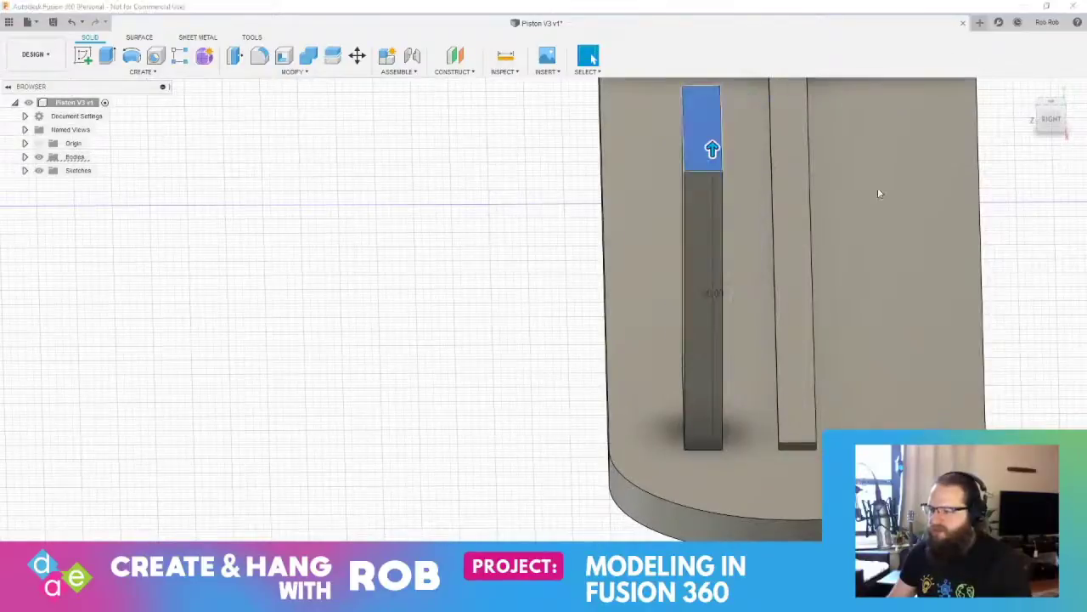
{"action": "key", "text": "Return"}
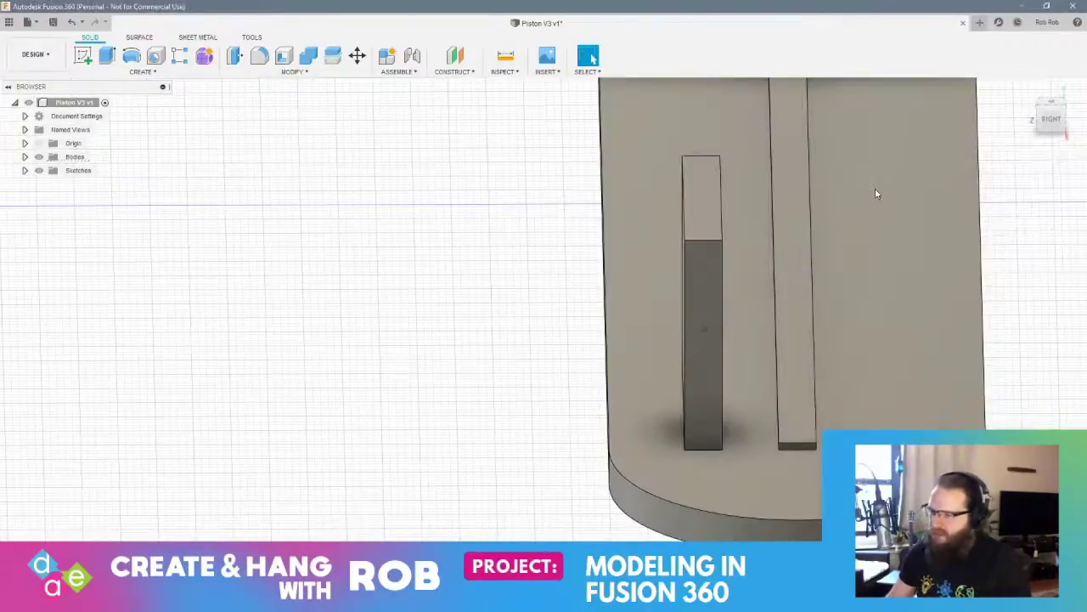
Create a construction plane offset slightly from the block's rib-side face and start a sketch on it
{"action": "middle_click_drag", "start_coordinate": [875, 189], "coordinate": [800, 229], "text": "shift"}
{"action": "left_click", "coordinate": [577, 141]}
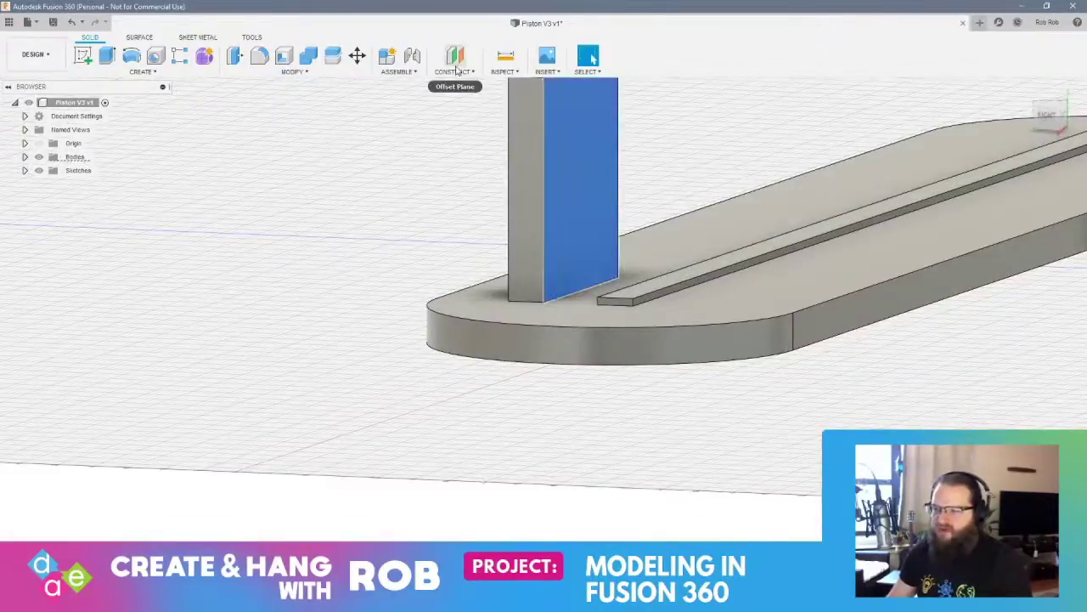
{"action": "left_click", "coordinate": [453, 72]}
{"action": "left_click", "coordinate": [459, 85]}
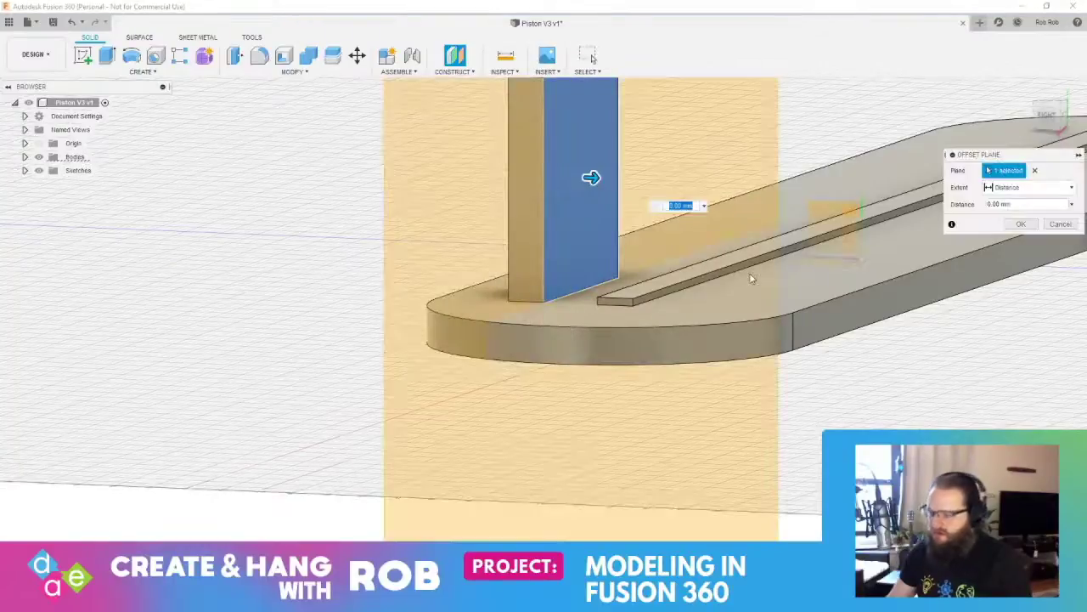
{"action": "key", "text": "Return"}
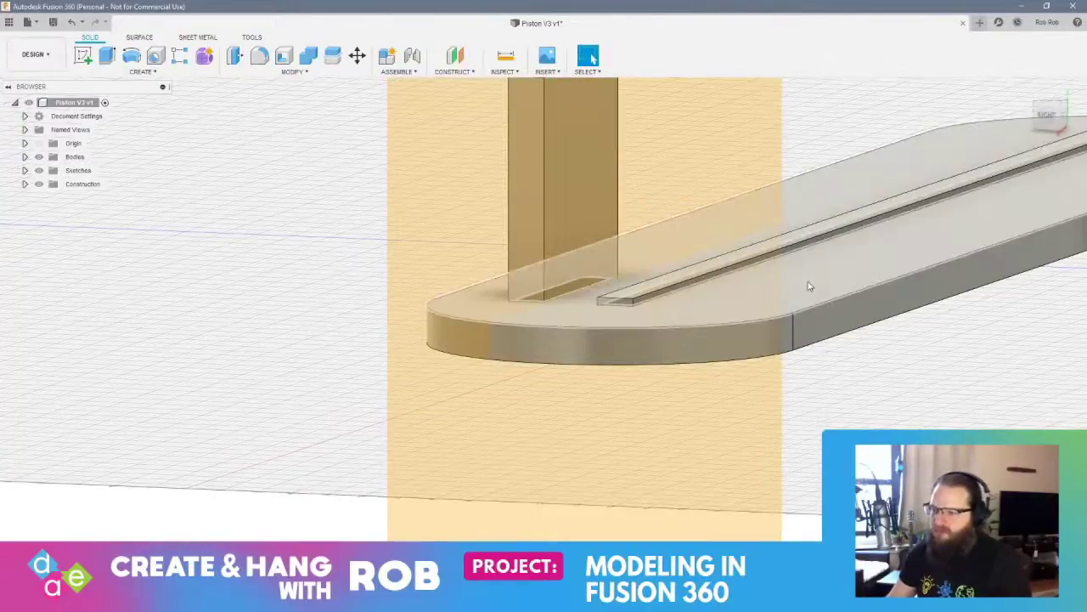
{"action": "middle_click_drag", "start_coordinate": [809, 286], "coordinate": [583, 408], "text": "shift"}
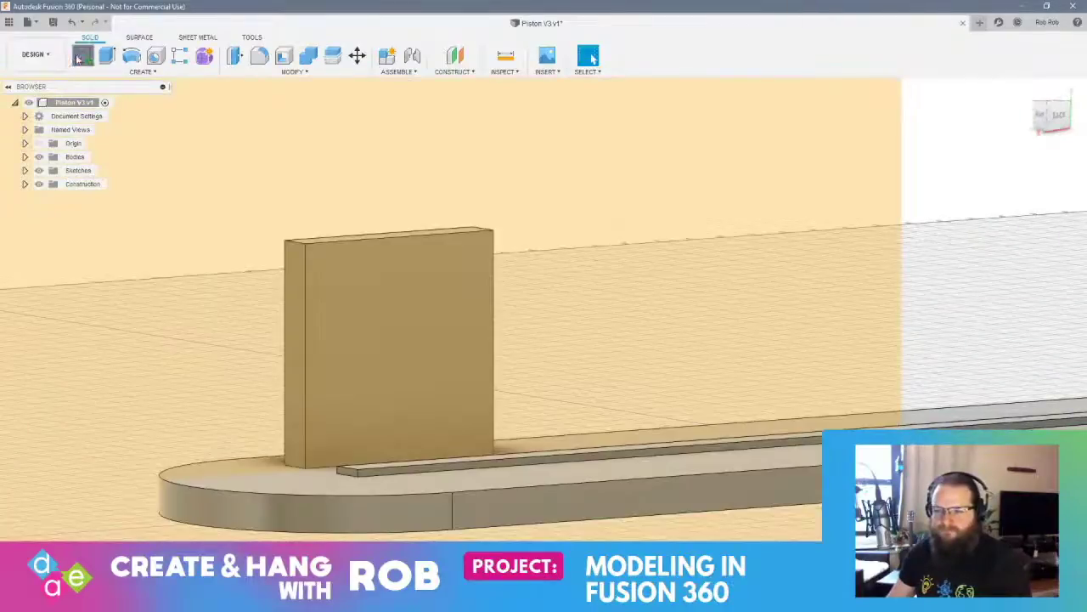
{"action": "left_click", "coordinate": [78, 58]}
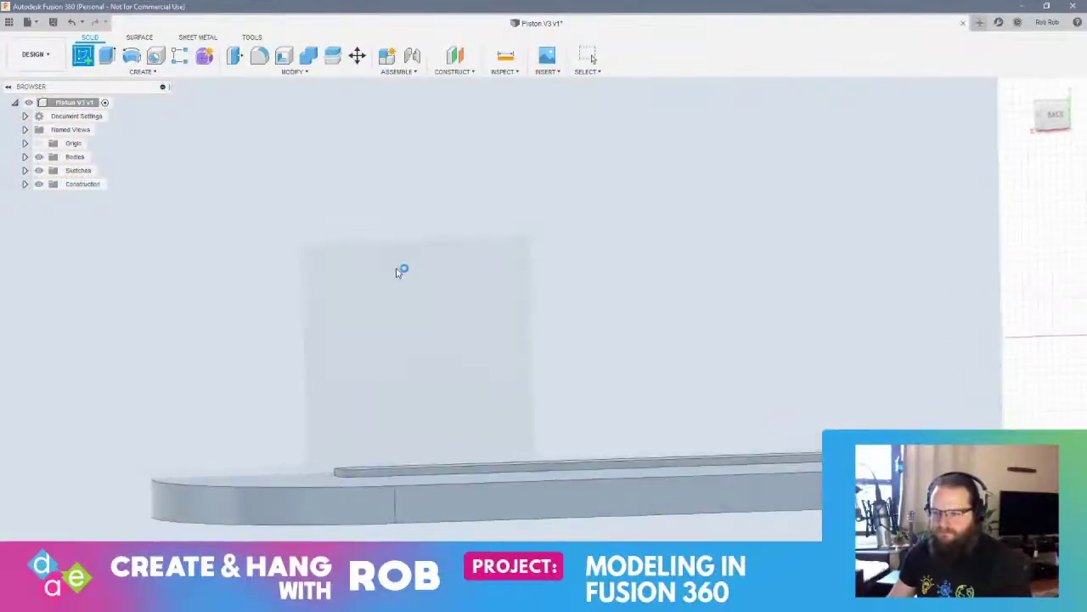
{"action": "left_click", "coordinate": [400, 269]}
Draw a circle about 30 mm in diameter, centred on the midpoint of the block's upper edge and reaching its corner
{"action": "left_click", "coordinate": [132, 55]}
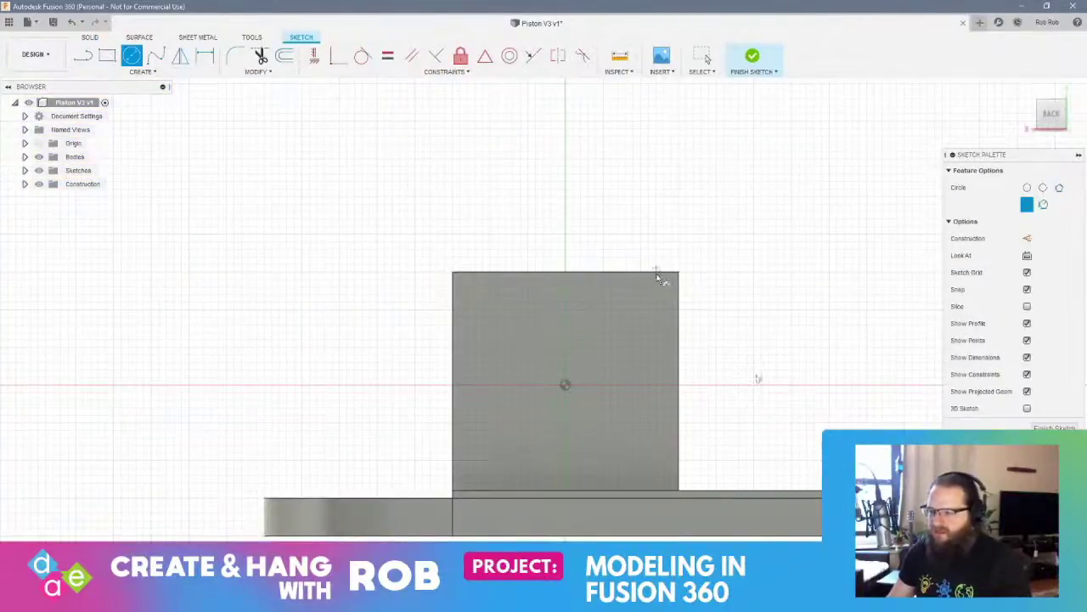
{"action": "key", "text": "Escape"}
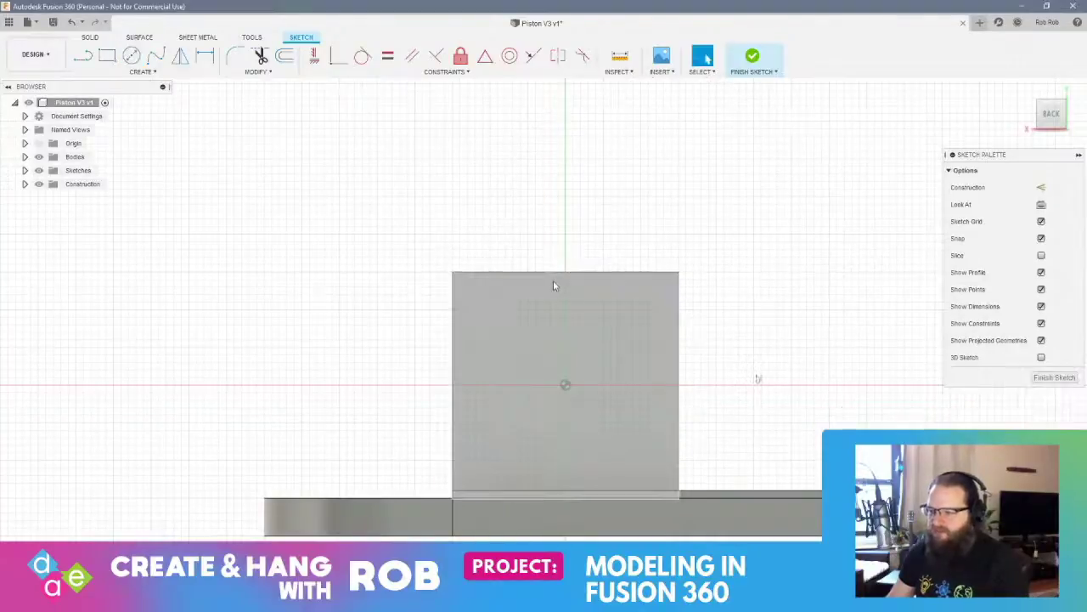
{"action": "key", "text": "c"}
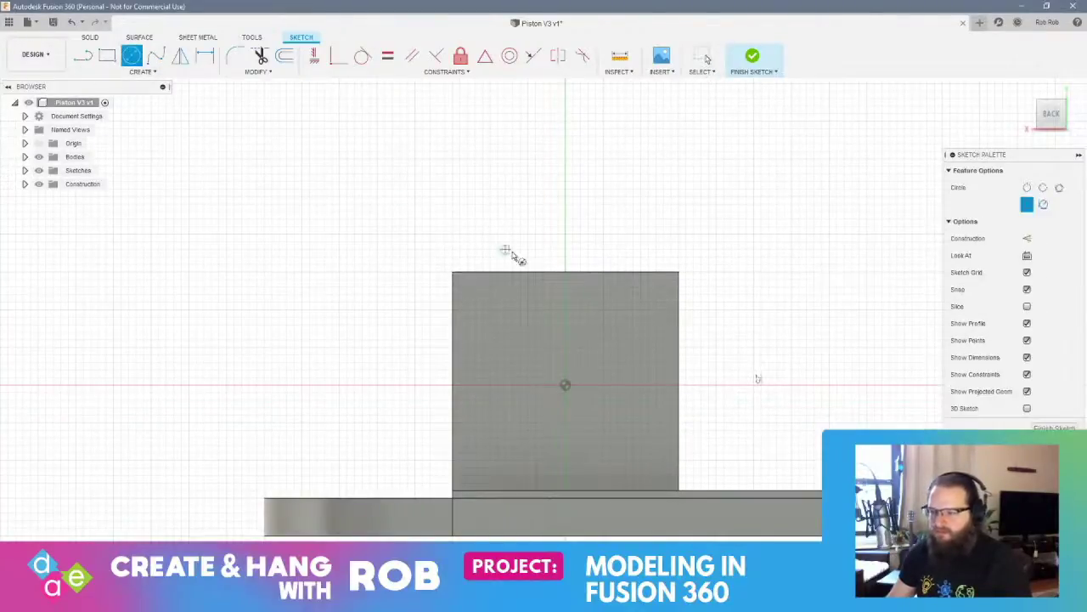
{"action": "left_click", "coordinate": [563, 272]}
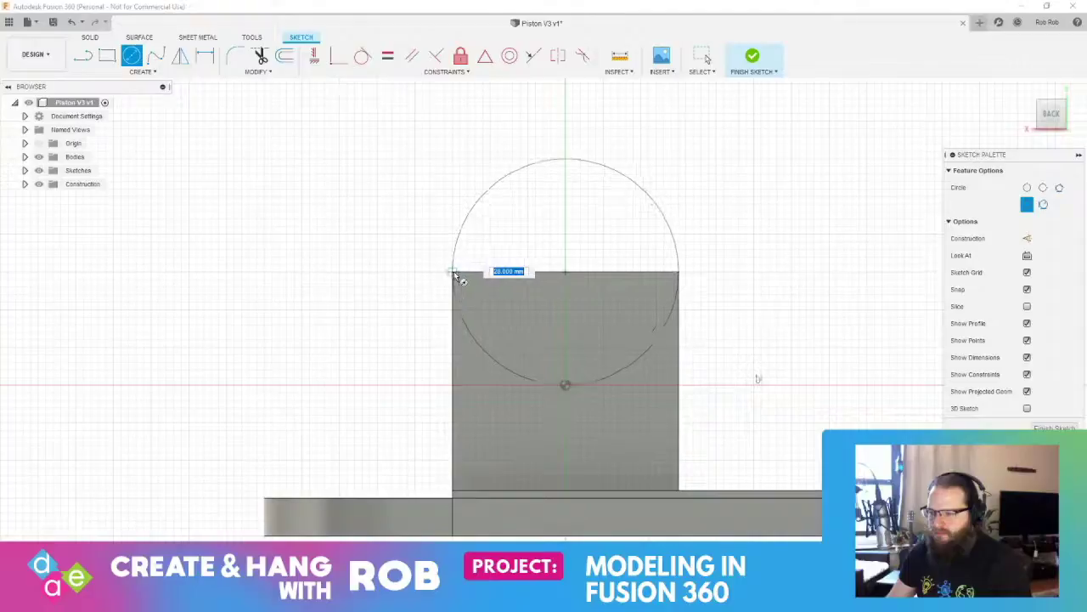
{"action": "left_click", "coordinate": [455, 273]}
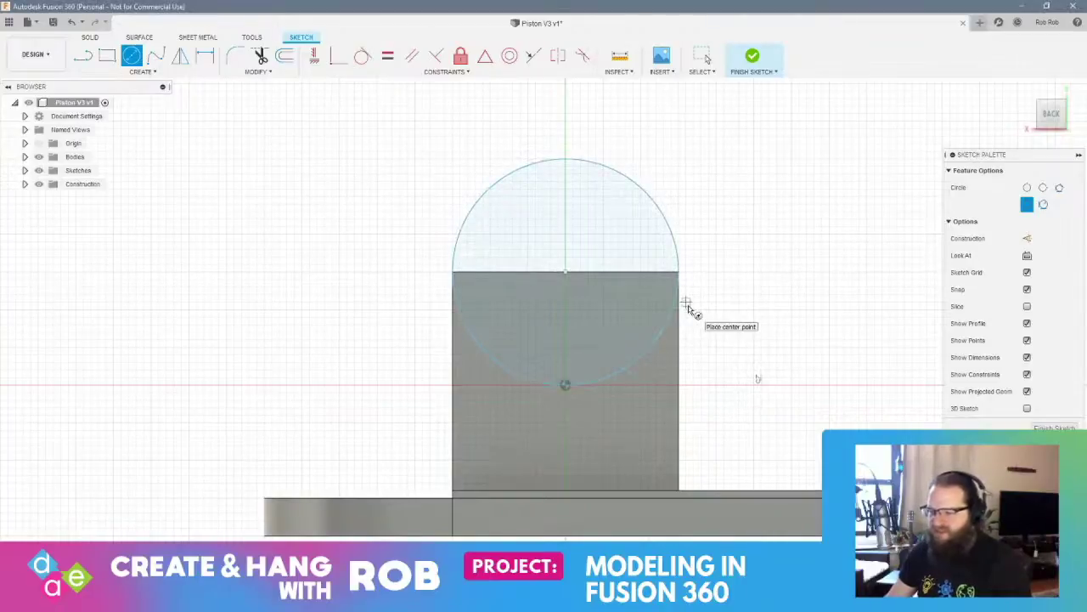
{"action": "key", "text": "Escape"}
Raise the rib's top face to roughly the height of the neighbouring block
{"action": "middle_click_drag", "start_coordinate": [646, 332], "coordinate": [724, 352], "text": "shift"}
{"action": "right_click", "coordinate": [644, 390]}
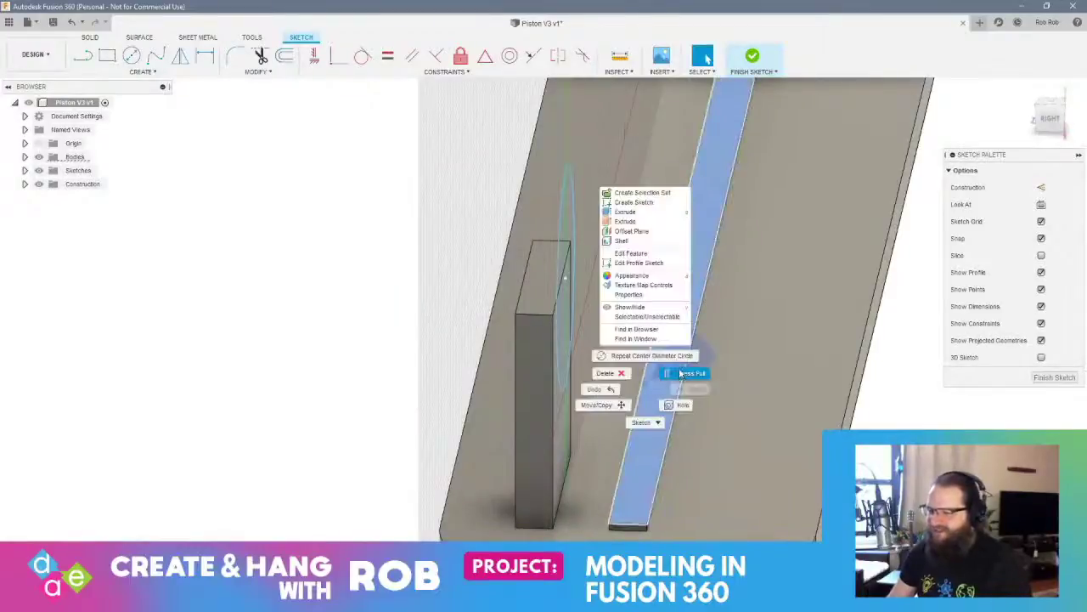
{"action": "left_click", "coordinate": [682, 374]}
{"action": "left_click_drag", "start_coordinate": [646, 376], "coordinate": [645, 143]}
{"action": "key", "text": "Return"}
Extrude the circle 6.5 mm toward the rib as a new body
{"action": "middle_click_drag", "start_coordinate": [684, 307], "coordinate": [629, 267], "text": "shift"}
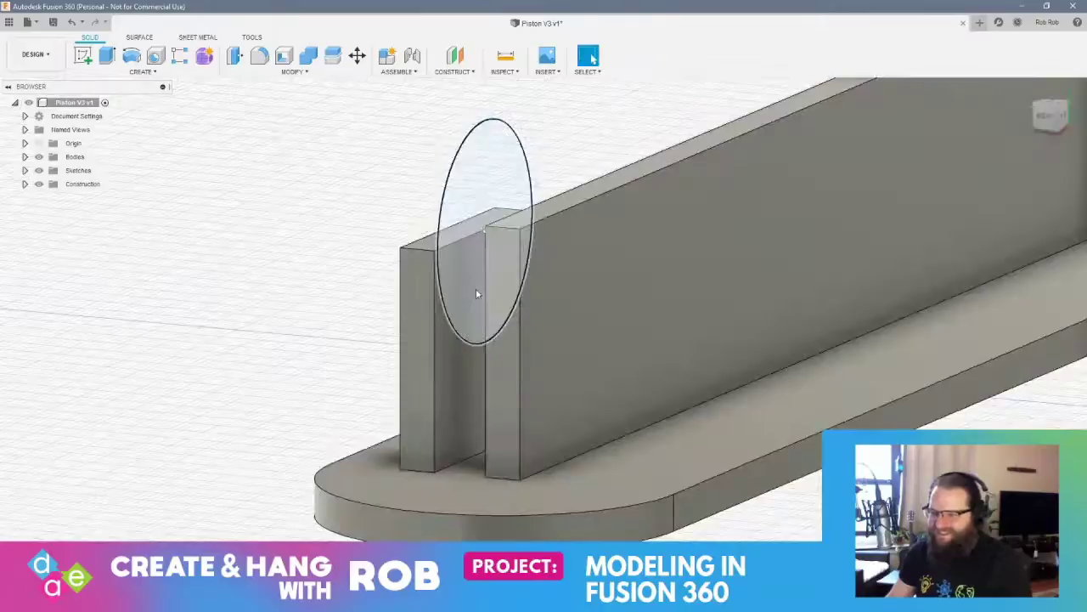
{"action": "left_click", "coordinate": [475, 289]}
{"action": "right_click", "coordinate": [475, 291]}
{"action": "left_click", "coordinate": [517, 275]}
{"action": "middle_click_drag", "start_coordinate": [543, 306], "coordinate": [604, 315], "text": "shift"}
{"action": "left_click_drag", "start_coordinate": [493, 239], "coordinate": [541, 240]}
{"action": "middle_click_drag", "start_coordinate": [643, 293], "coordinate": [623, 307], "text": "shift"}
{"action": "type", "text": "6.5"}
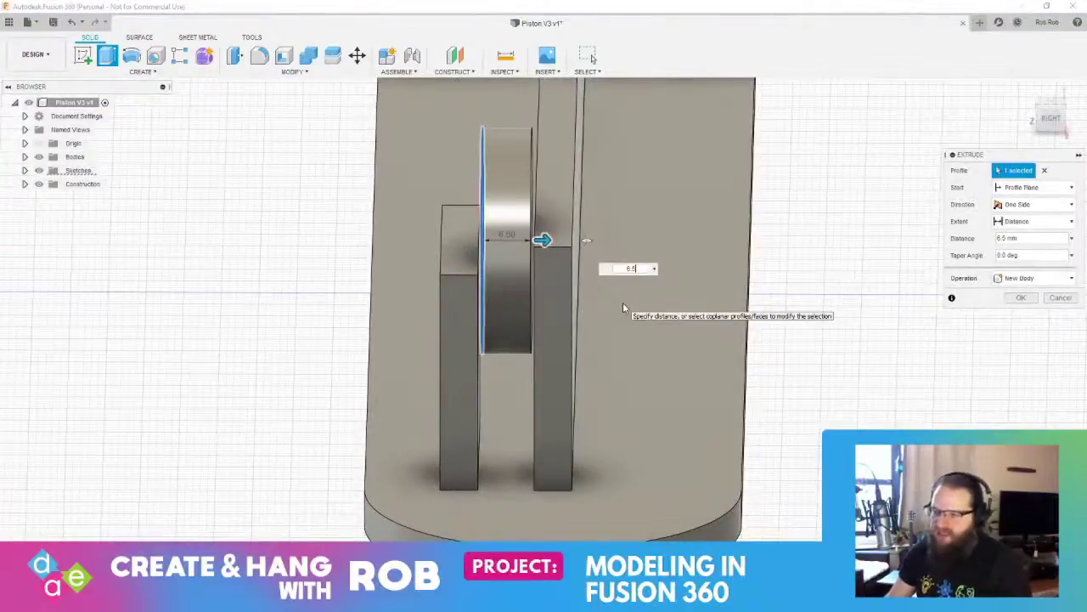
{"action": "key", "text": "Return"}
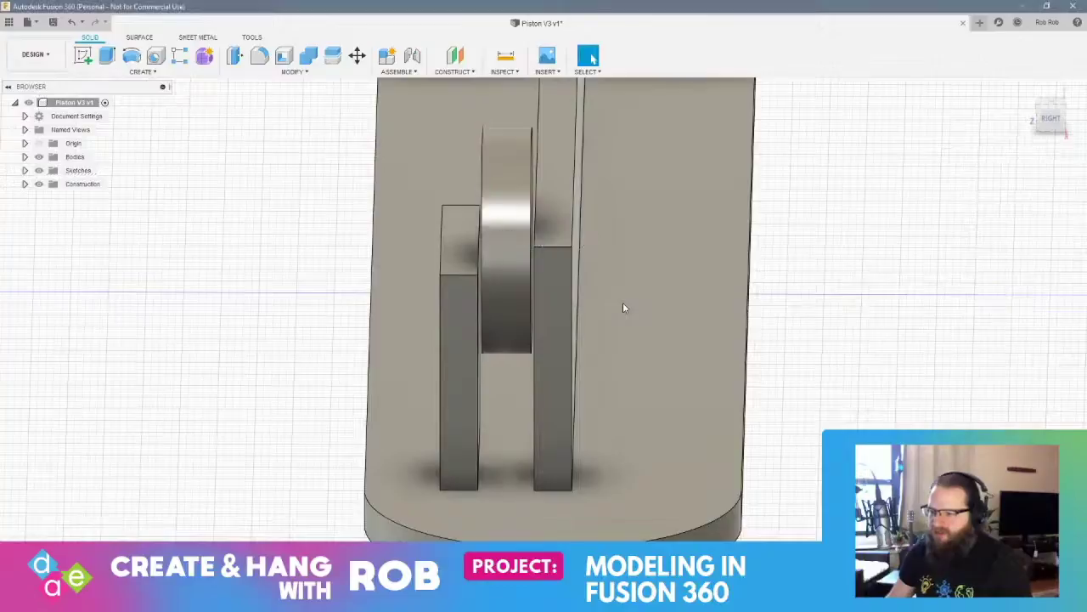
Lower the raised rib's top face back to a thin strip on the base plate
{"action": "middle_click_drag", "start_coordinate": [626, 306], "coordinate": [567, 238], "text": "shift"}
{"action": "left_click", "coordinate": [565, 233]}
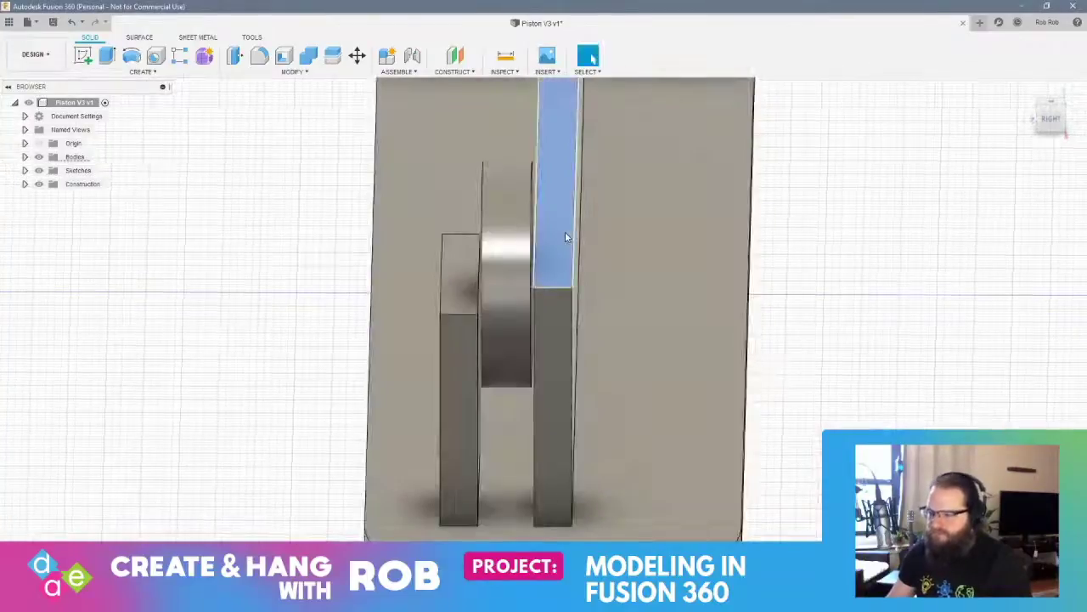
{"action": "right_click", "coordinate": [565, 231]}
{"action": "left_click", "coordinate": [570, 199]}
{"action": "left_click_drag", "start_coordinate": [565, 219], "coordinate": [565, 431]}
{"action": "key", "text": "Return"}
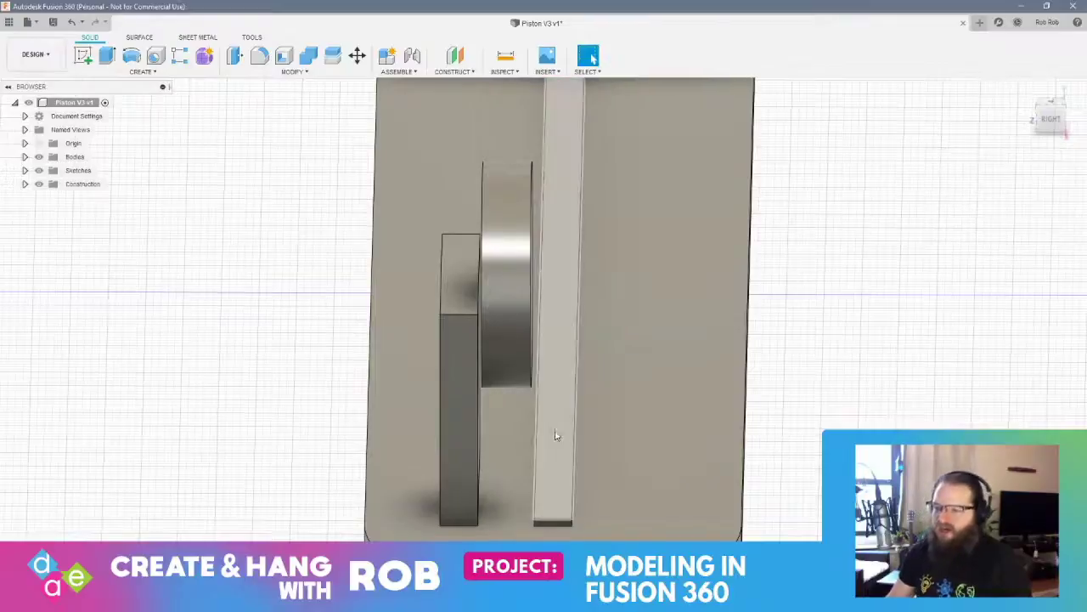
Inspect the disc and undo the rib height changes and the disc extrusion, back to the circle sketch
{"action": "middle_click_drag", "start_coordinate": [555, 437], "coordinate": [374, 222], "text": "shift"}
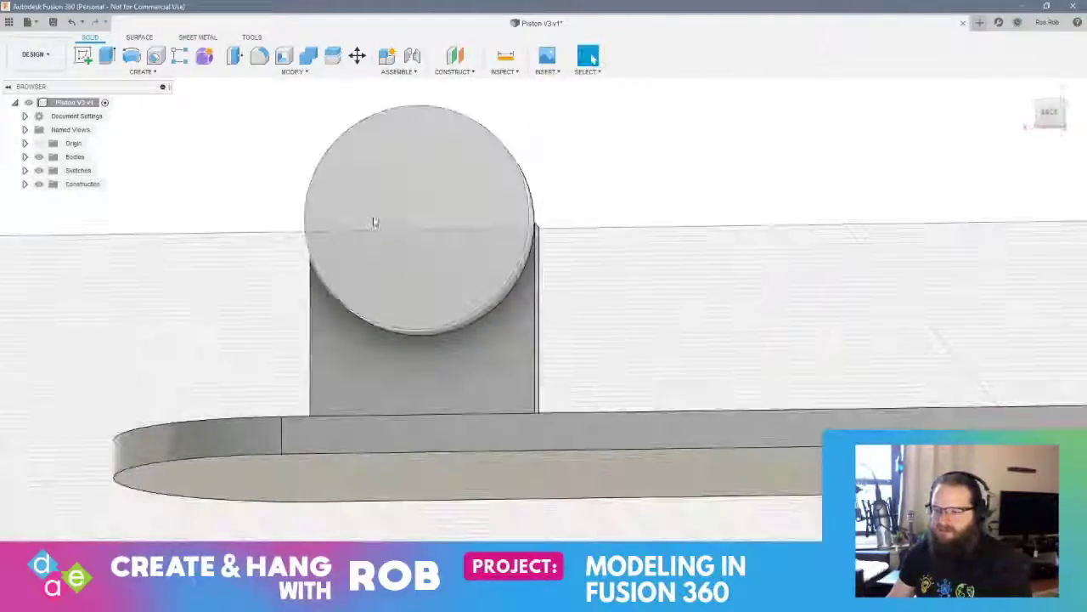
{"action": "middle_click_drag", "start_coordinate": [442, 315], "coordinate": [461, 338], "text": "shift"}
{"action": "key", "text": "ctrl+z"}
{"action": "key", "text": "ctrl+z"}
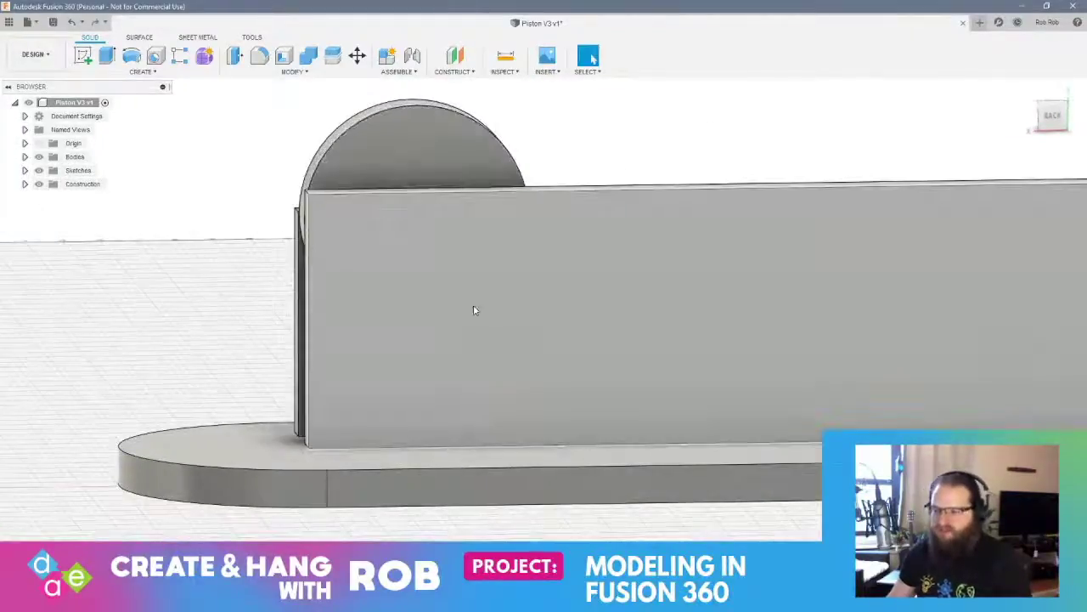
{"action": "key", "text": "ctrl+z"}
{"action": "double_click", "coordinate": [461, 308]}
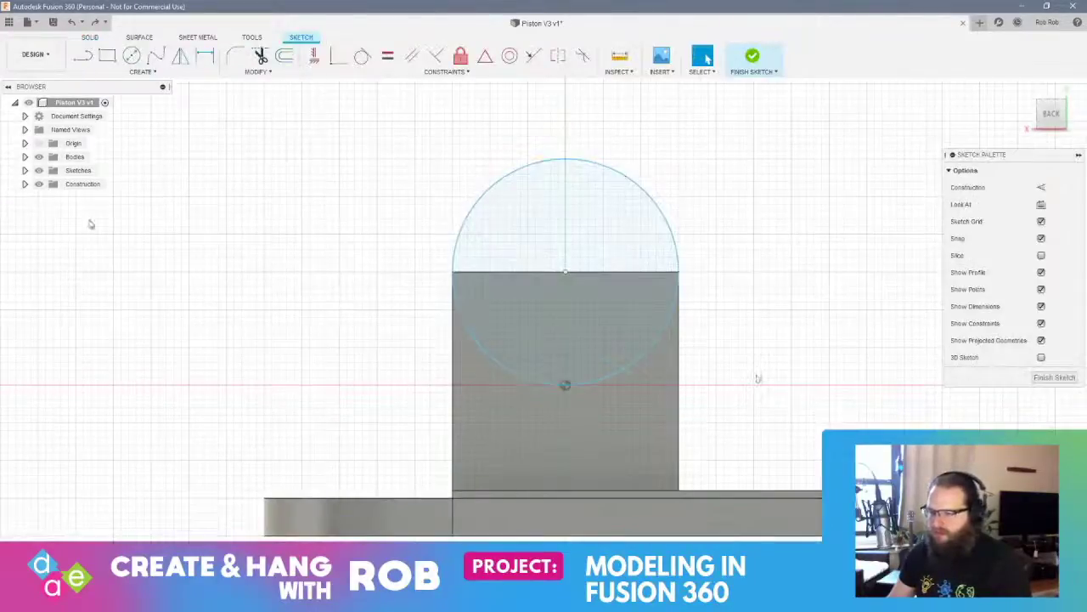
Delete the circle from the sketch on the offset plane
{"action": "left_click", "coordinate": [24, 171]}
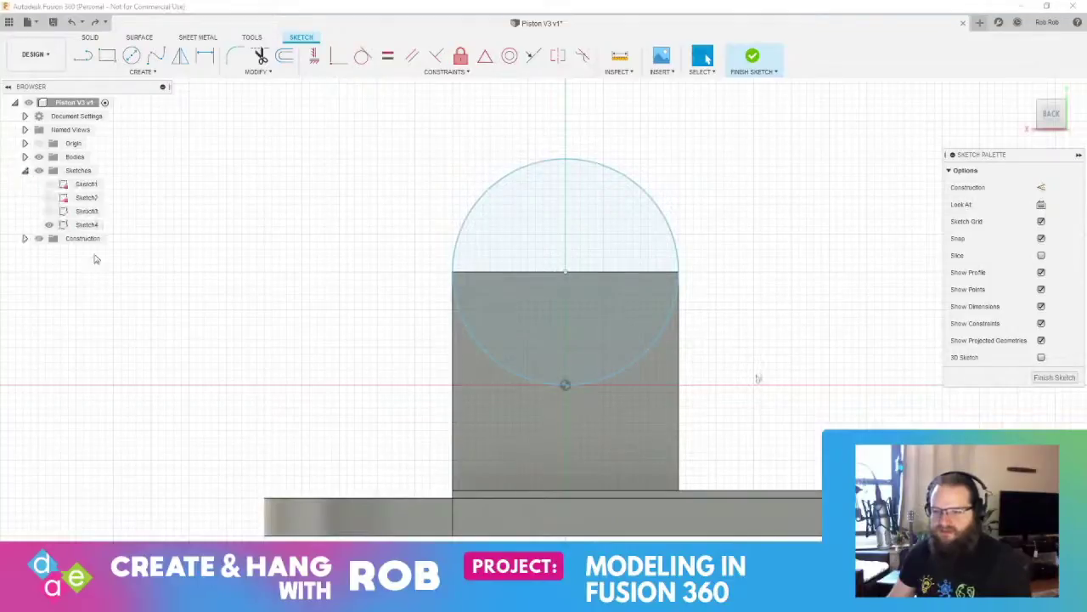
{"action": "left_click", "coordinate": [64, 225]}
{"action": "right_click", "coordinate": [74, 226]}
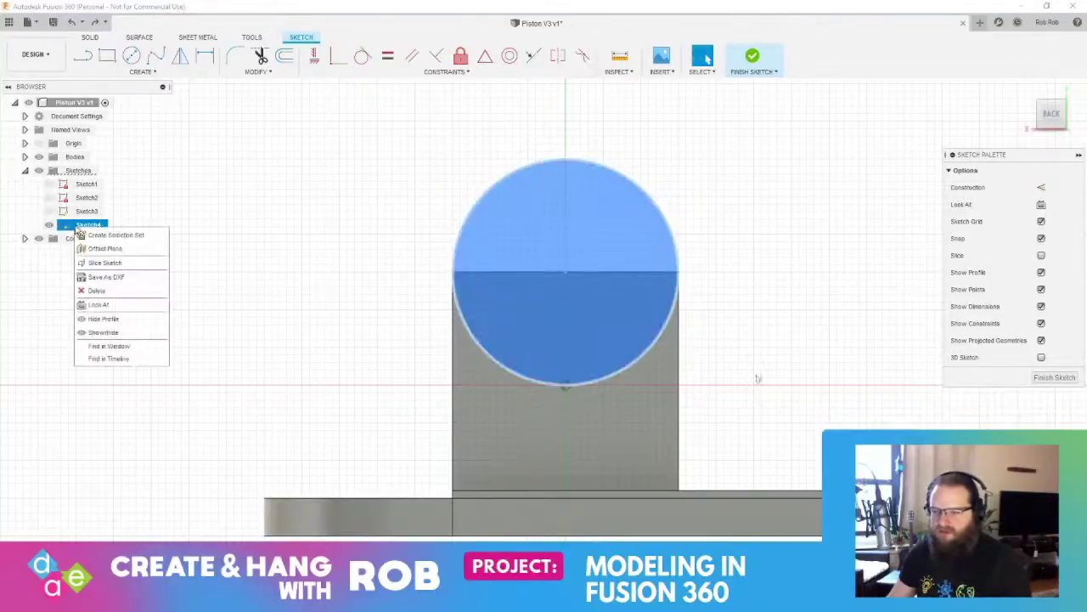
{"action": "left_click", "coordinate": [259, 195]}
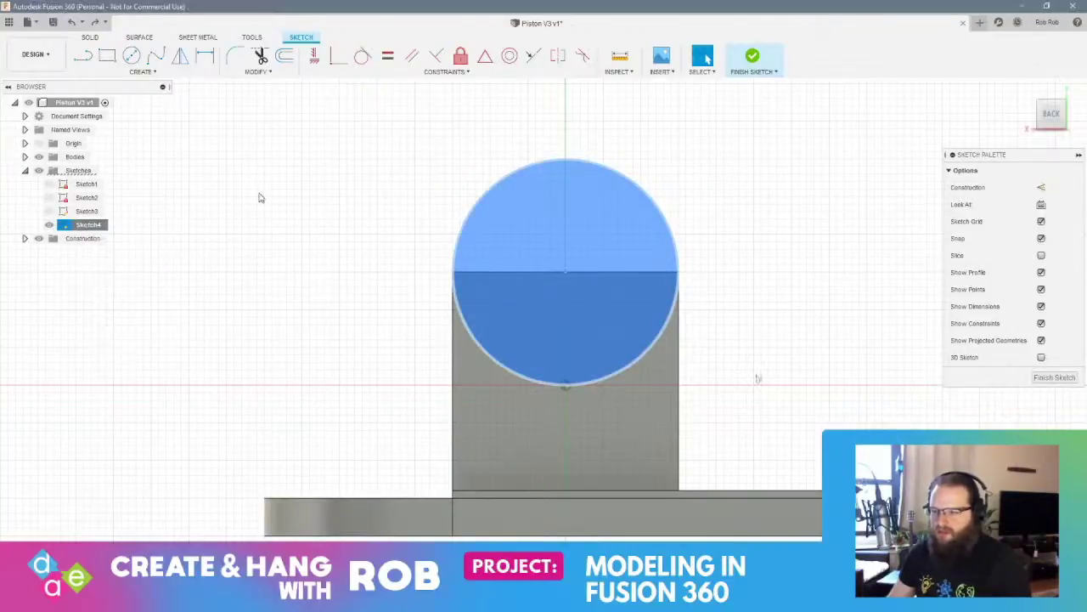
{"action": "left_click", "coordinate": [756, 281]}
{"action": "key", "text": "Delete"}
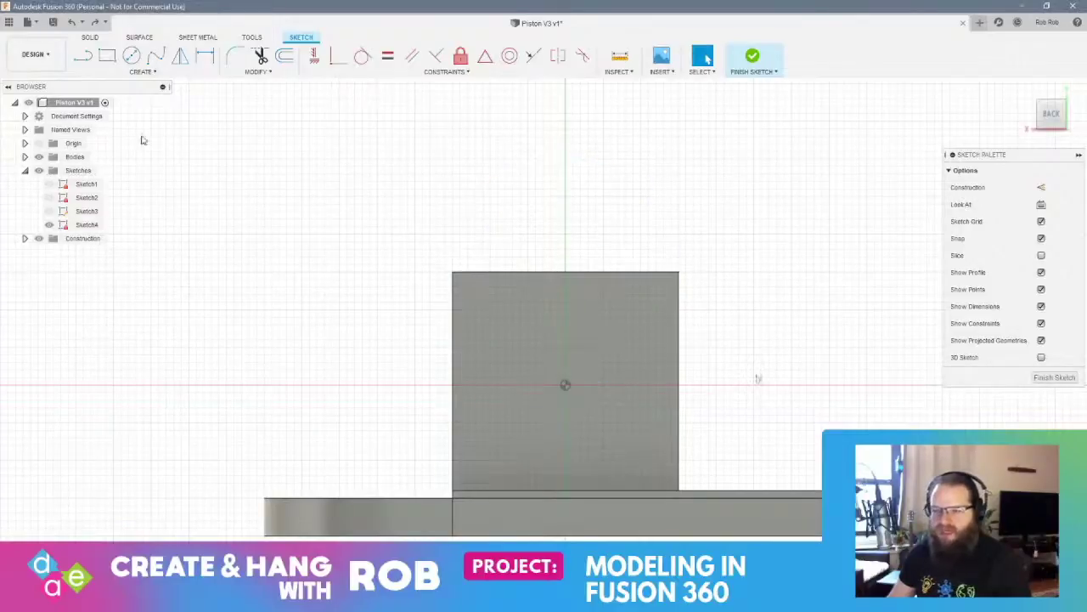
Draw a 50 mm diameter circle centred on the midpoint of the block's upper edge
{"action": "left_click", "coordinate": [132, 55]}
{"action": "left_click", "coordinate": [566, 272]}
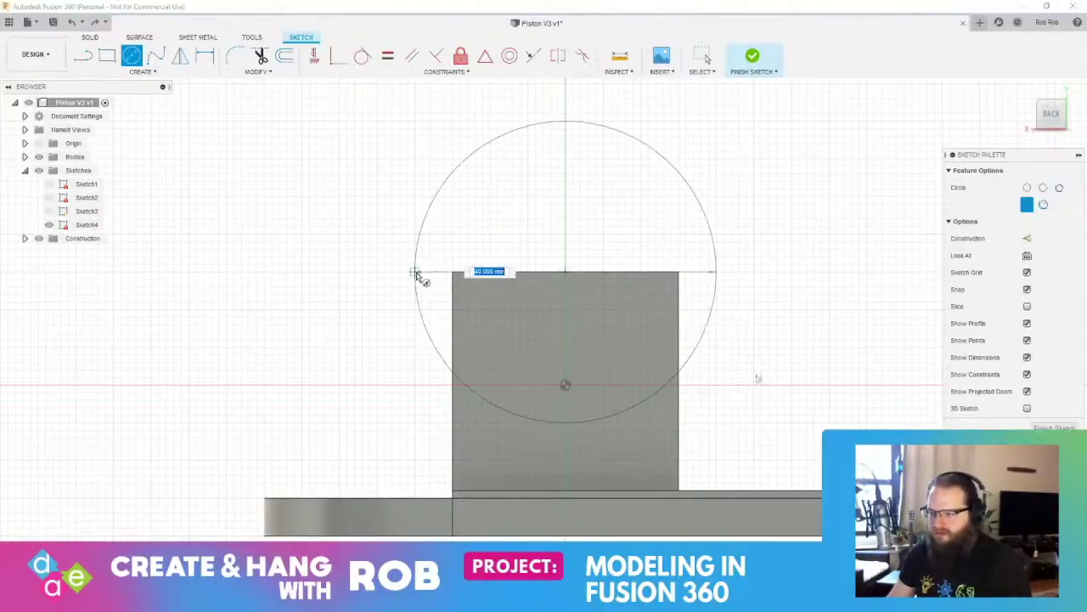
{"action": "type", "text": "50"}
{"action": "key", "text": "Return"}
{"action": "key", "text": "Escape"}
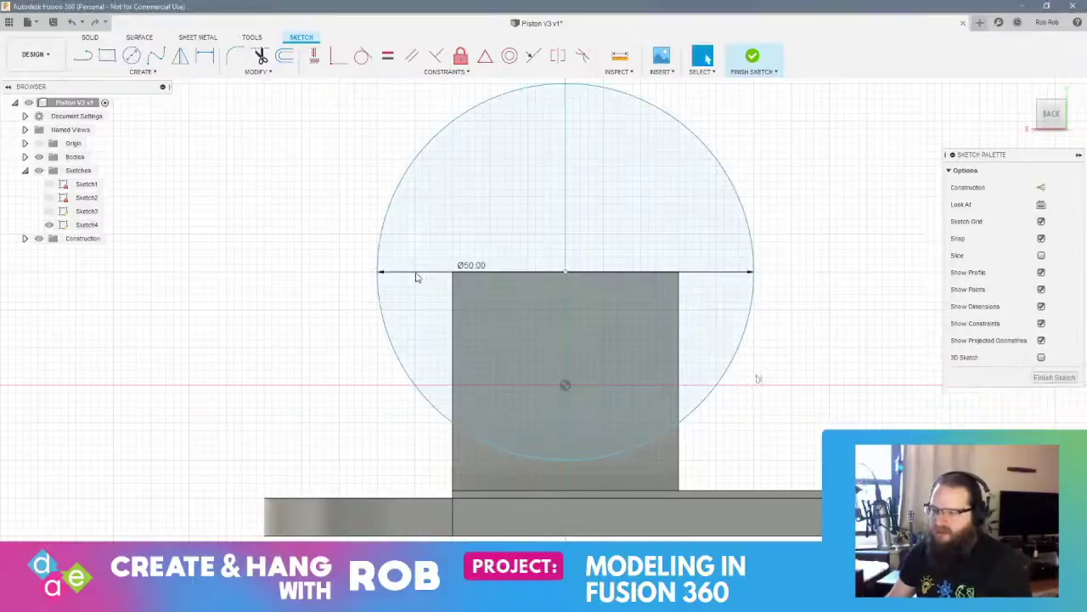
Finish the sketch and extrude the 50 mm circle 6 mm toward the rib to form the crank disc
{"action": "mouse_move", "coordinate": [405, 354]}
{"action": "middle_mouse_down", "text": "shift"}
{"action": "mouse_move", "coordinate": [586, 363]}
{"action": "mouse_move", "coordinate": [496, 256]}
{"action": "middle_mouse_up", "text": "shift"}
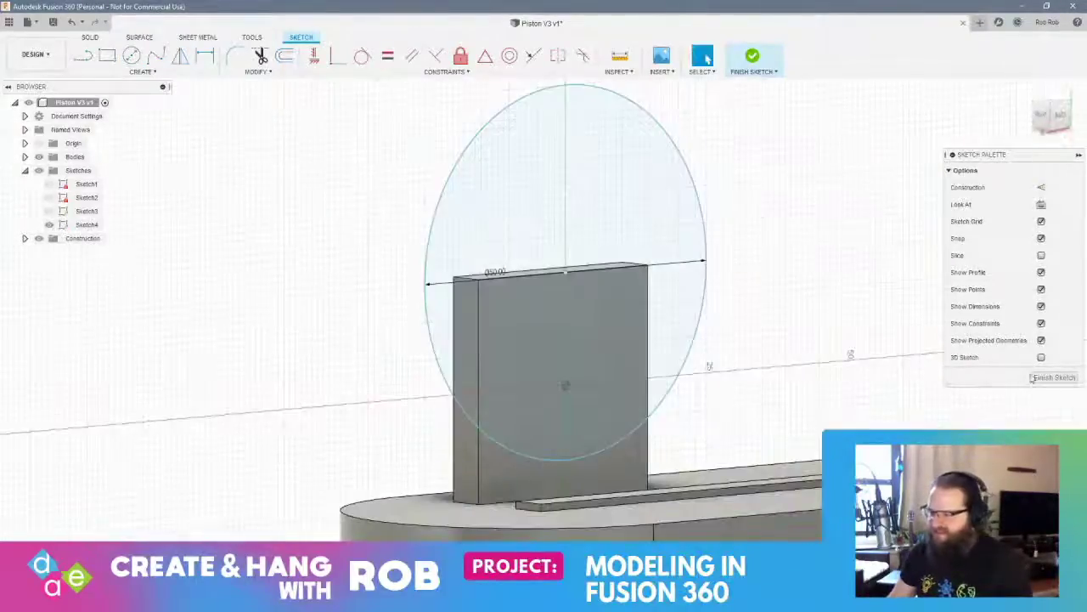
{"action": "left_click", "coordinate": [1054, 377]}
{"action": "left_click", "coordinate": [536, 259]}
{"action": "right_click", "coordinate": [604, 256]}
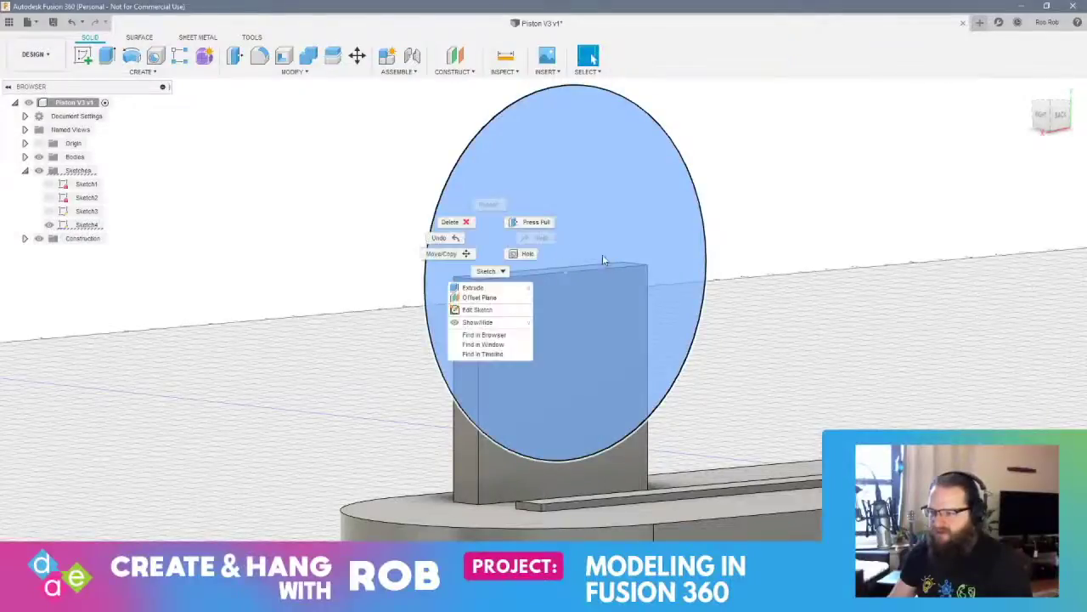
{"action": "left_click", "coordinate": [535, 219]}
{"action": "mouse_move", "coordinate": [733, 430]}
{"action": "middle_mouse_down", "text": "shift"}
{"action": "mouse_move", "coordinate": [754, 425]}
{"action": "mouse_move", "coordinate": [728, 429]}
{"action": "middle_mouse_up", "text": "shift"}
{"action": "type", "text": "6"}
{"action": "key", "text": "Return"}
{"action": "middle_click_drag", "start_coordinate": [662, 274], "coordinate": [768, 419], "text": "shift"}
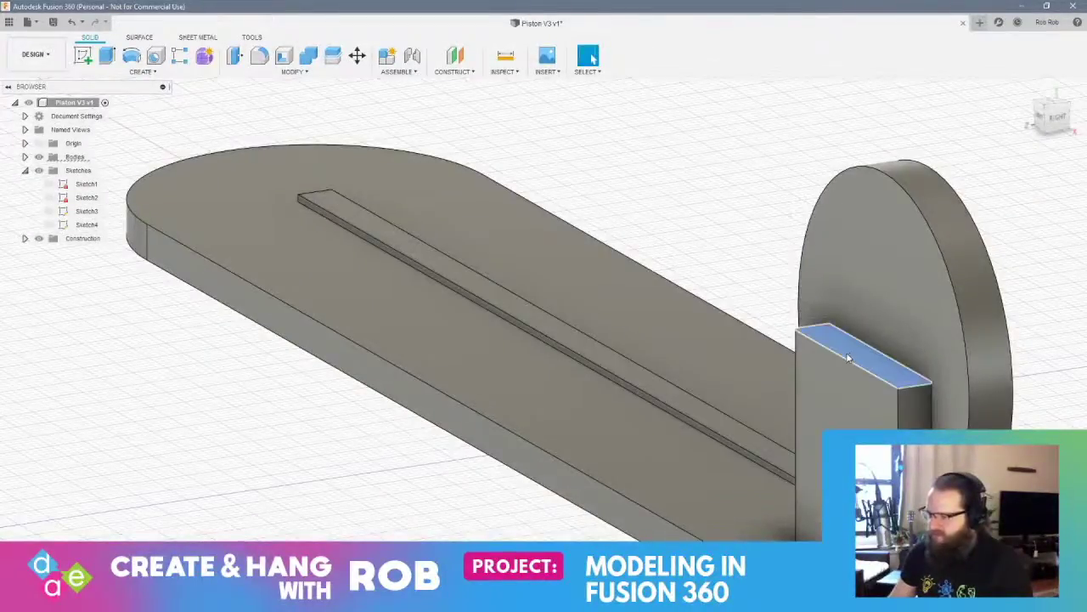
Raise the support block's top face to a height of 50 mm with Offset Face
{"action": "left_click", "coordinate": [892, 336]}
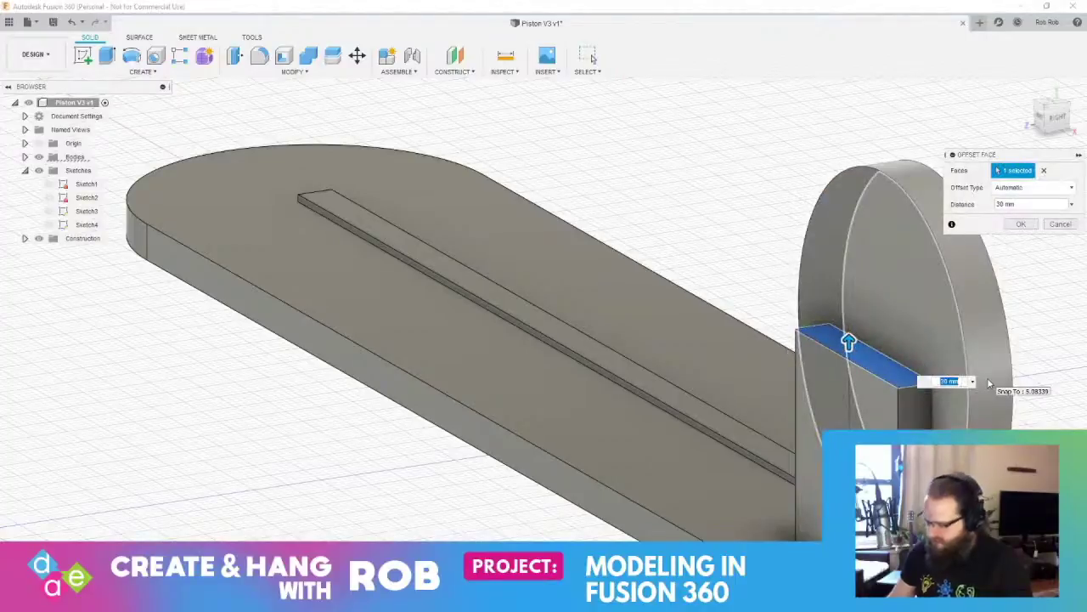
{"action": "type", "text": "50"}
{"action": "key", "text": "Return"}
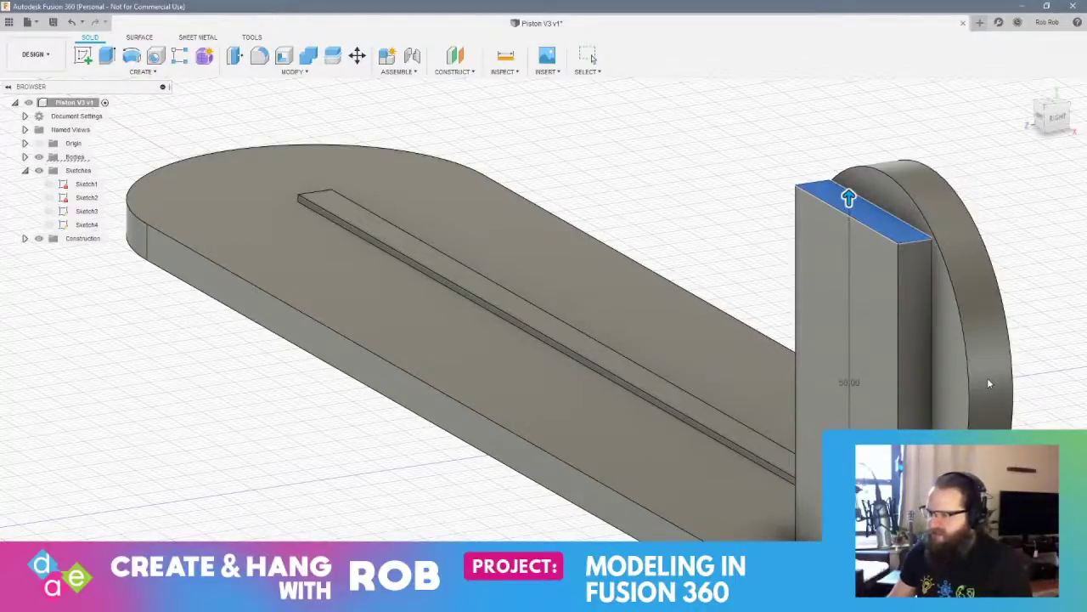
Set the support block's height to 40 mm by offsetting its top face
{"action": "right_click", "coordinate": [877, 224]}
{"action": "left_click", "coordinate": [885, 221]}
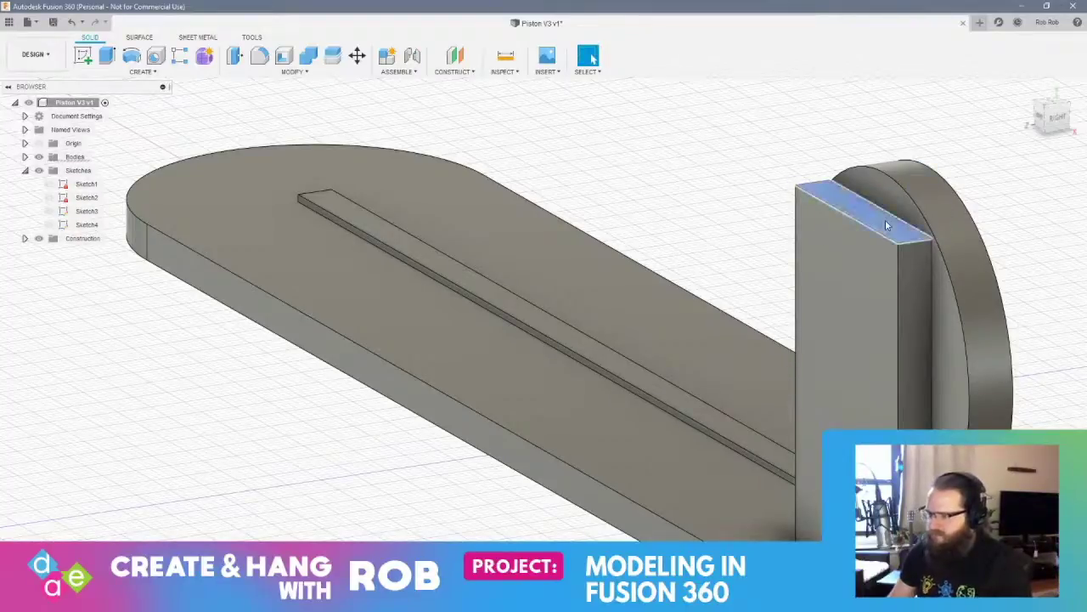
{"action": "right_click", "coordinate": [885, 221]}
{"action": "left_click", "coordinate": [923, 206]}
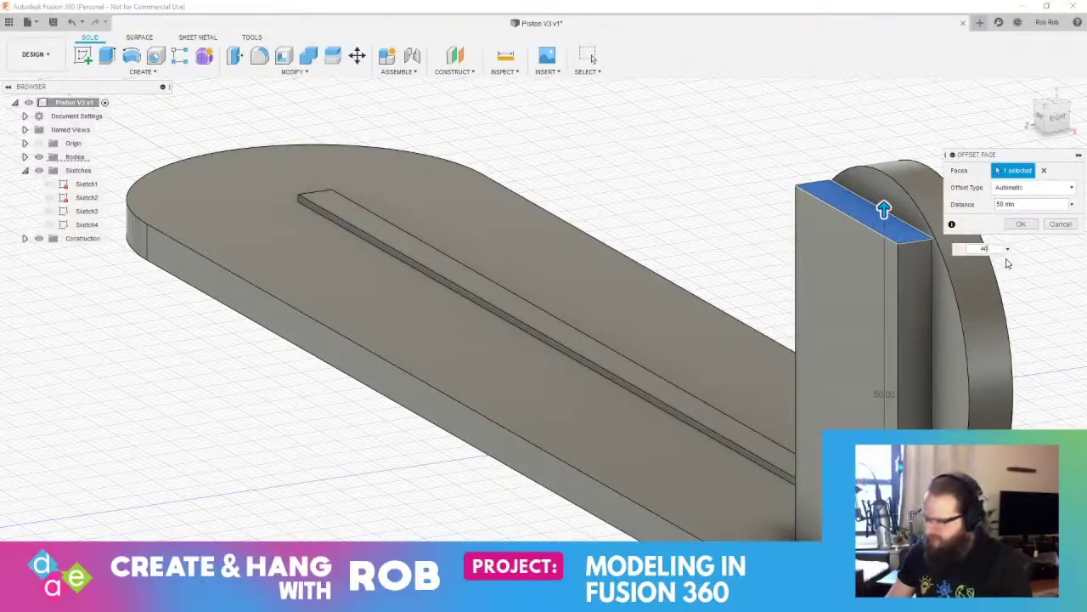
{"action": "key", "text": "Return"}
Examine the crank disc's position against the support block and the rib from several angles
{"action": "middle_click_drag", "start_coordinate": [823, 333], "coordinate": [642, 278], "text": "shift"}
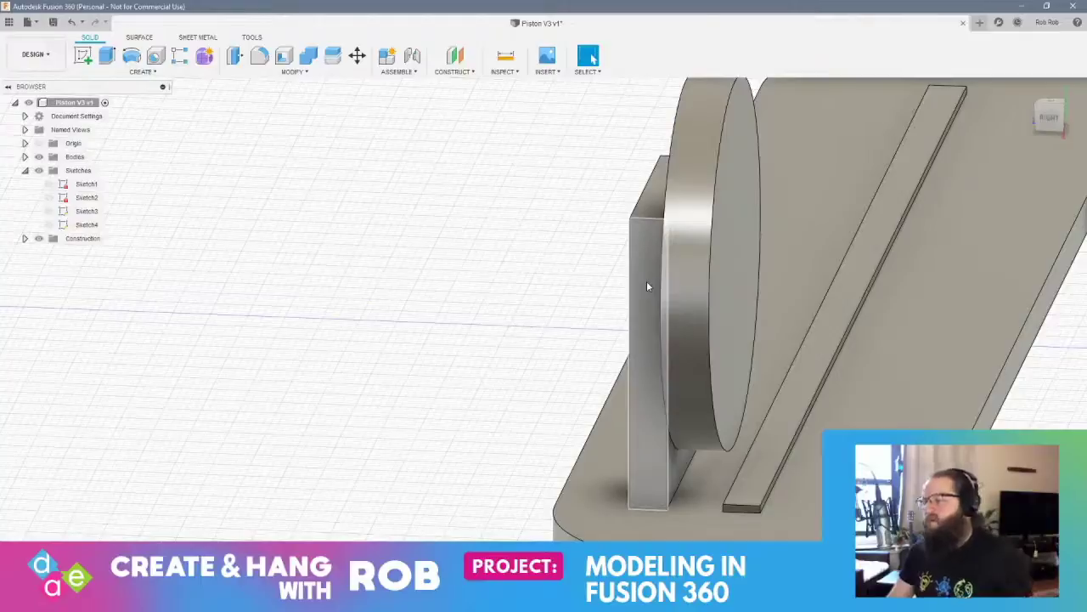
{"action": "mouse_move", "coordinate": [643, 312]}
{"action": "middle_mouse_down", "text": "shift"}
{"action": "mouse_move", "coordinate": [594, 285]}
{"action": "mouse_move", "coordinate": [760, 291]}
{"action": "middle_mouse_up", "text": "shift"}
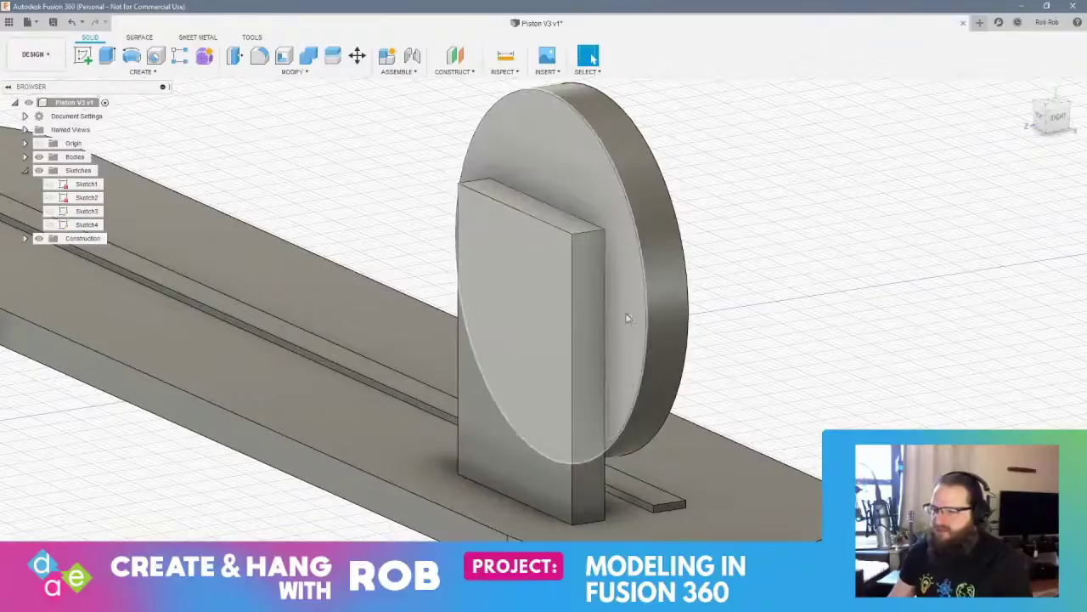
{"action": "middle_click_drag", "start_coordinate": [629, 318], "coordinate": [608, 291], "text": "shift"}
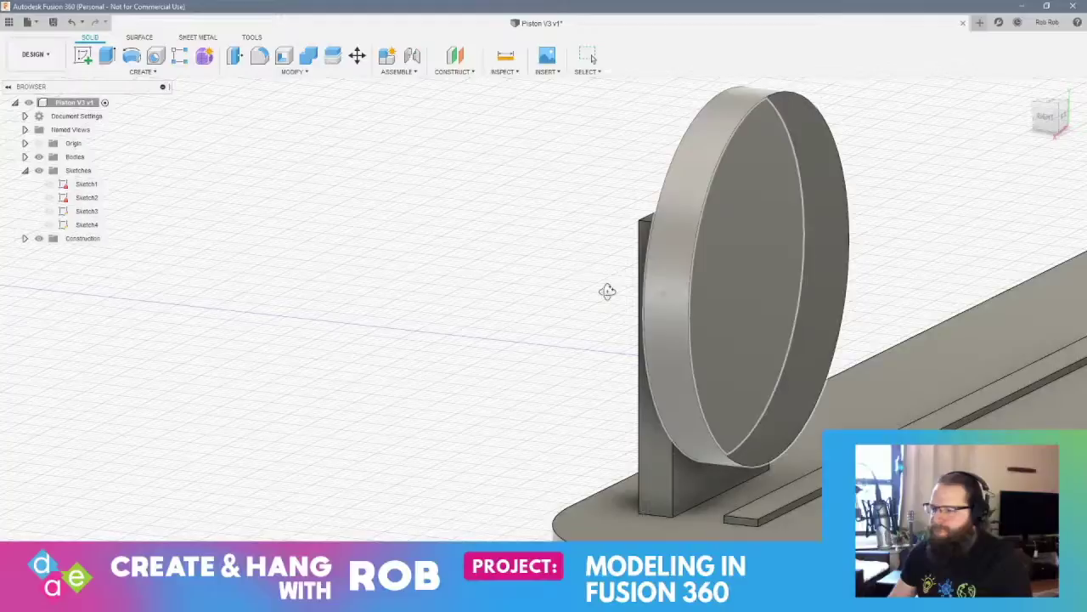
{"action": "middle_click_drag", "start_coordinate": [608, 291], "coordinate": [551, 286], "text": "shift"}
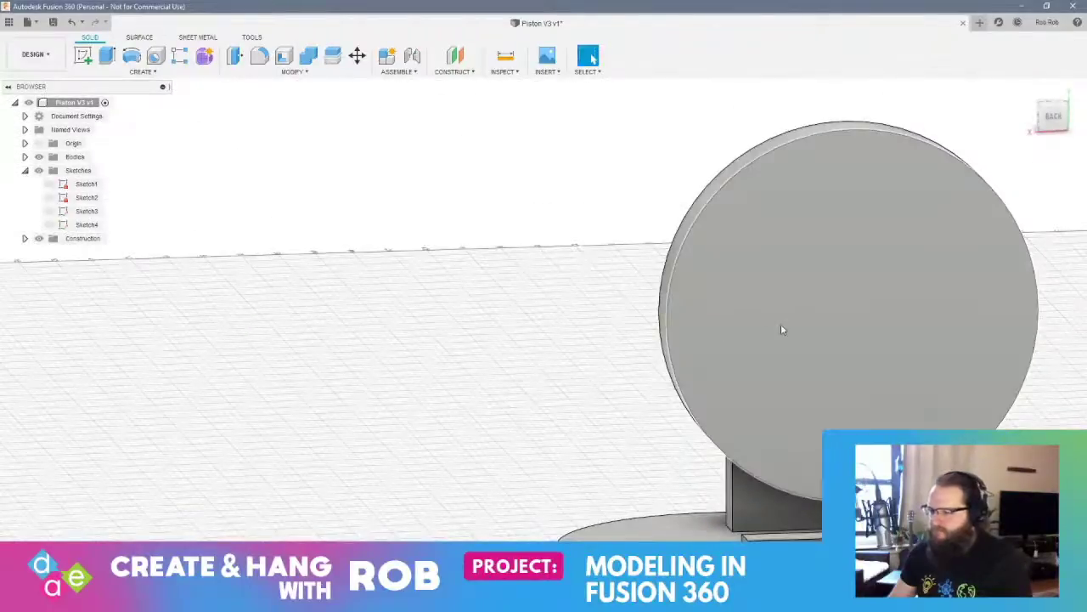
{"action": "left_click", "coordinate": [841, 345]}
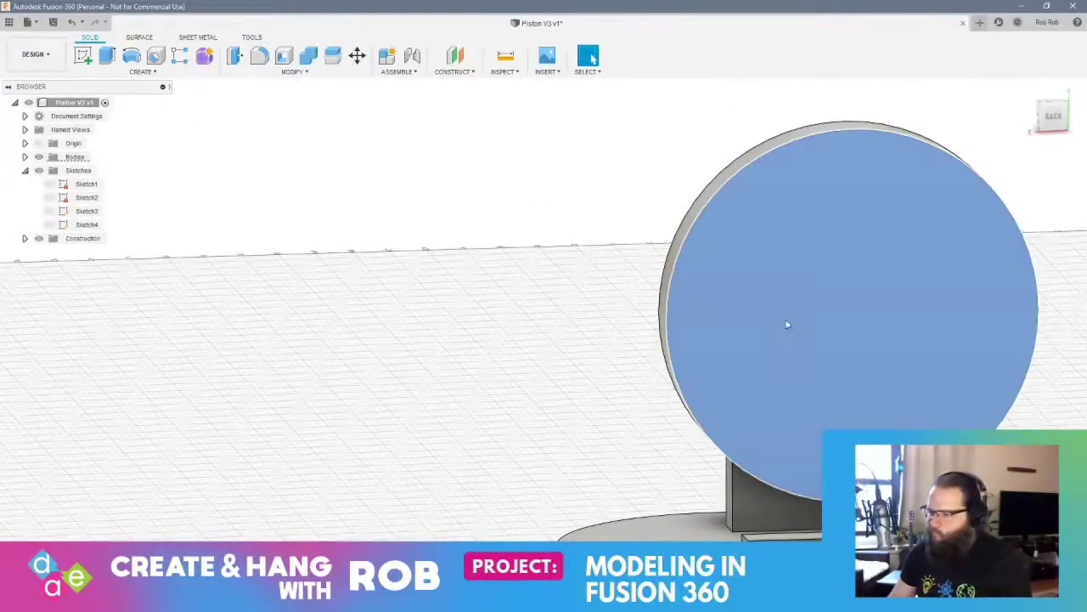
{"action": "middle_click_drag", "start_coordinate": [787, 320], "coordinate": [874, 318], "text": "shift"}
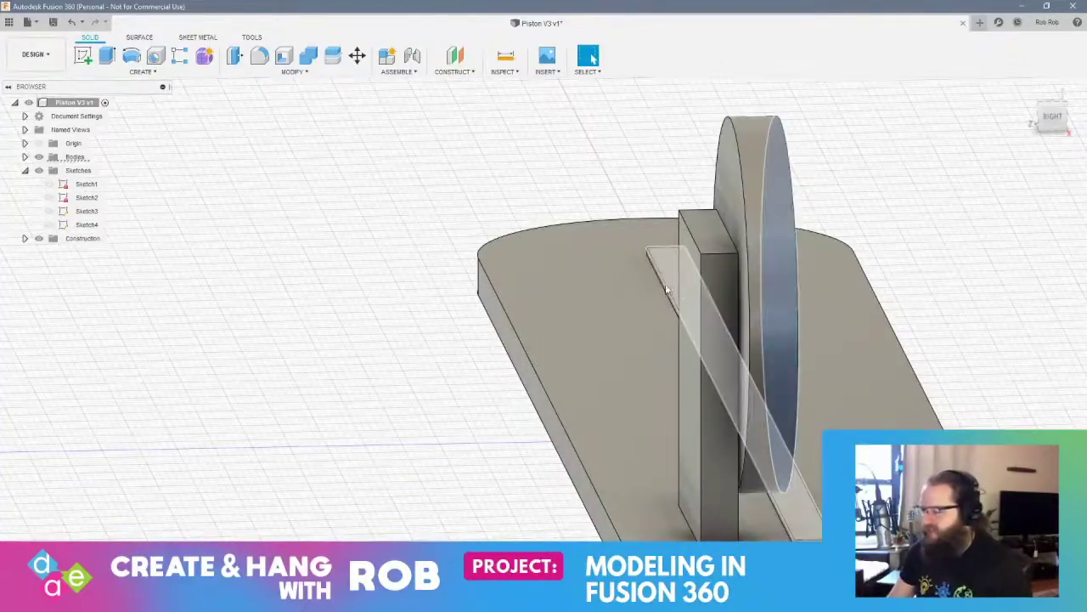
{"action": "middle_click_drag", "start_coordinate": [666, 289], "coordinate": [845, 318], "text": "shift"}
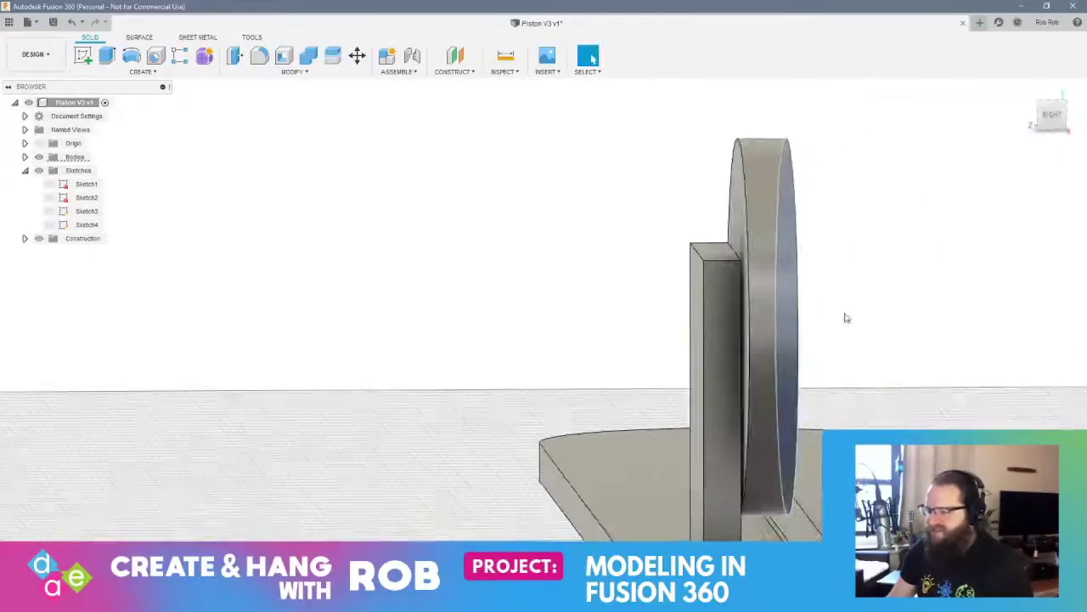
{"action": "middle_click_drag", "start_coordinate": [686, 325], "coordinate": [785, 284], "text": "shift"}
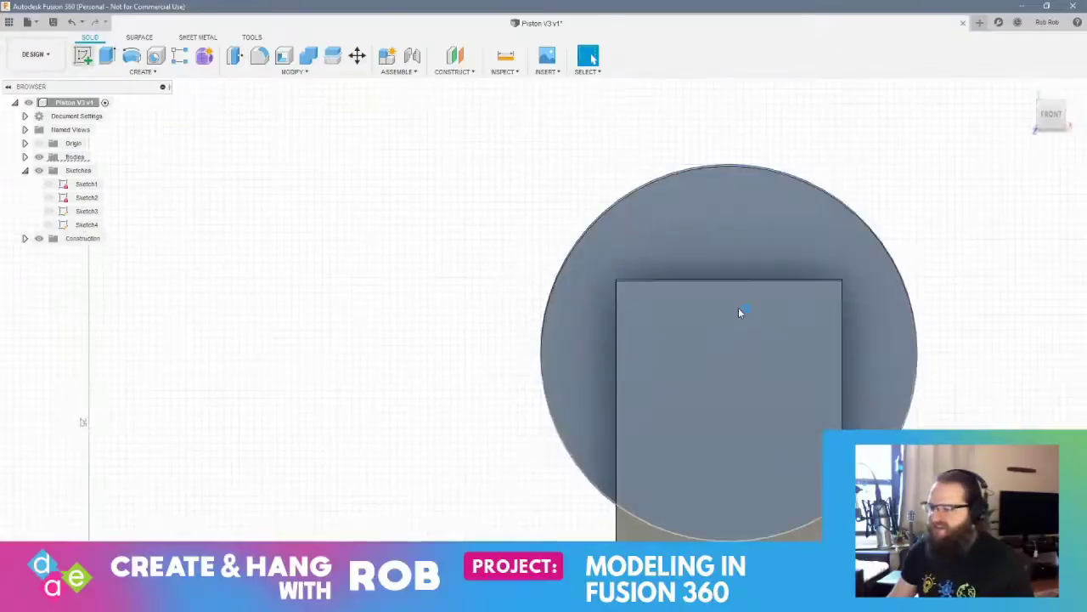
Start a sketch on the support block's front face and show Sketch4 as a reference for the disc centre
{"action": "left_click", "coordinate": [738, 307]}
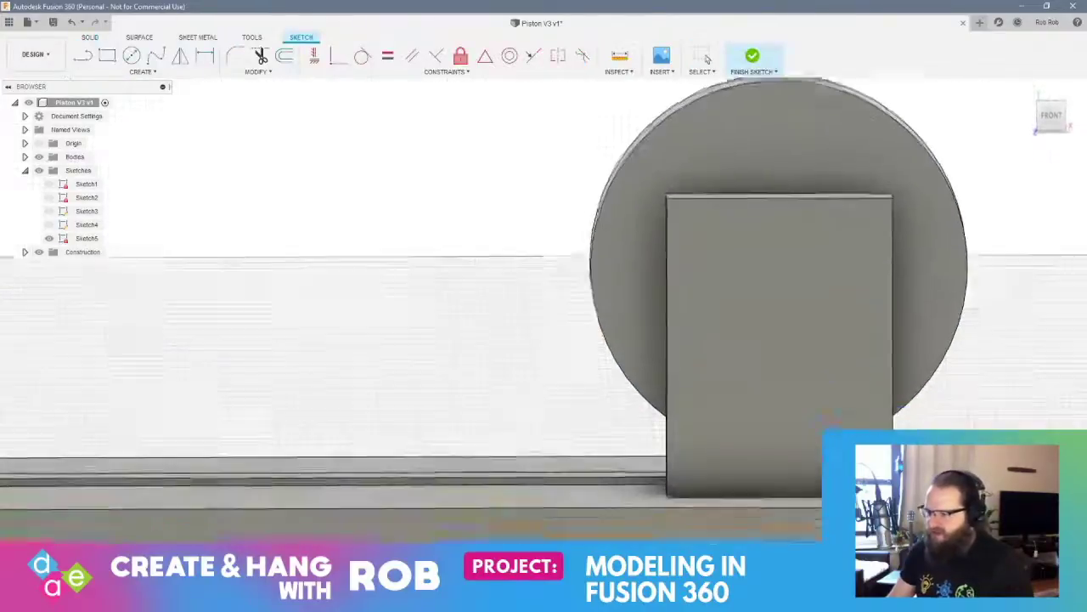
{"action": "left_click", "coordinate": [752, 56]}
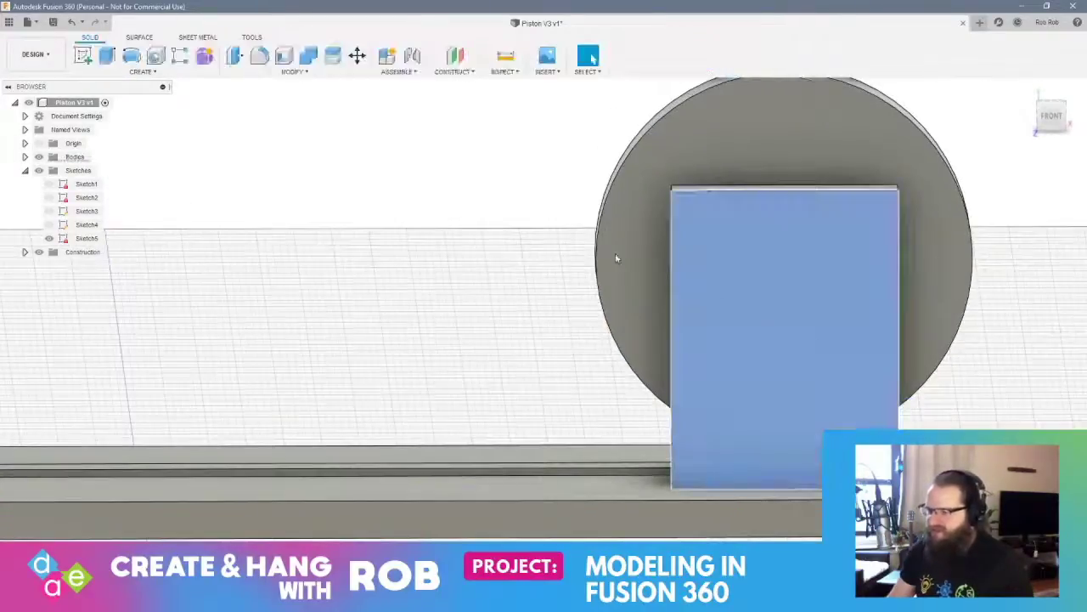
{"action": "left_click", "coordinate": [86, 57]}
{"action": "left_click", "coordinate": [632, 246]}
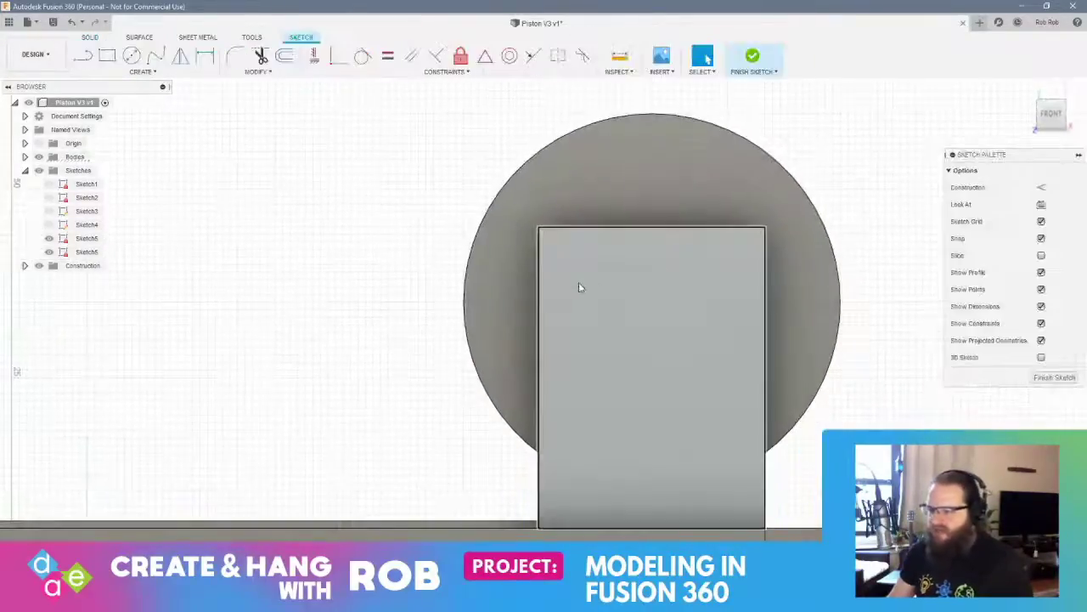
{"action": "left_click", "coordinate": [49, 226]}
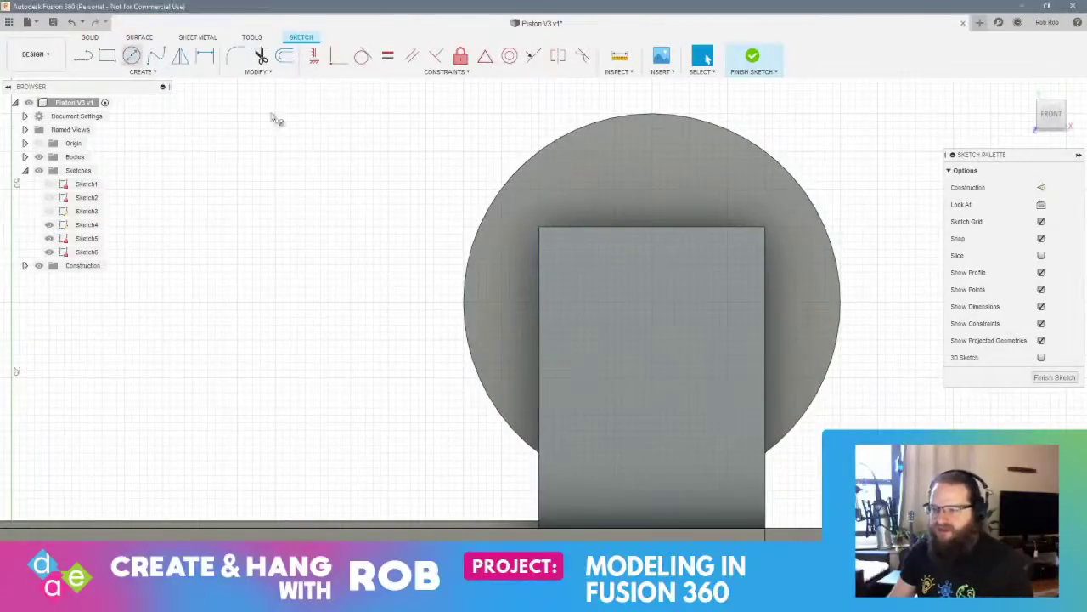
Draw a 10 mm diameter circle on the block's face, centred on the crank disc's centre, and edit its diameter dimension
{"action": "key", "text": "c"}
{"action": "left_click", "coordinate": [652, 303]}
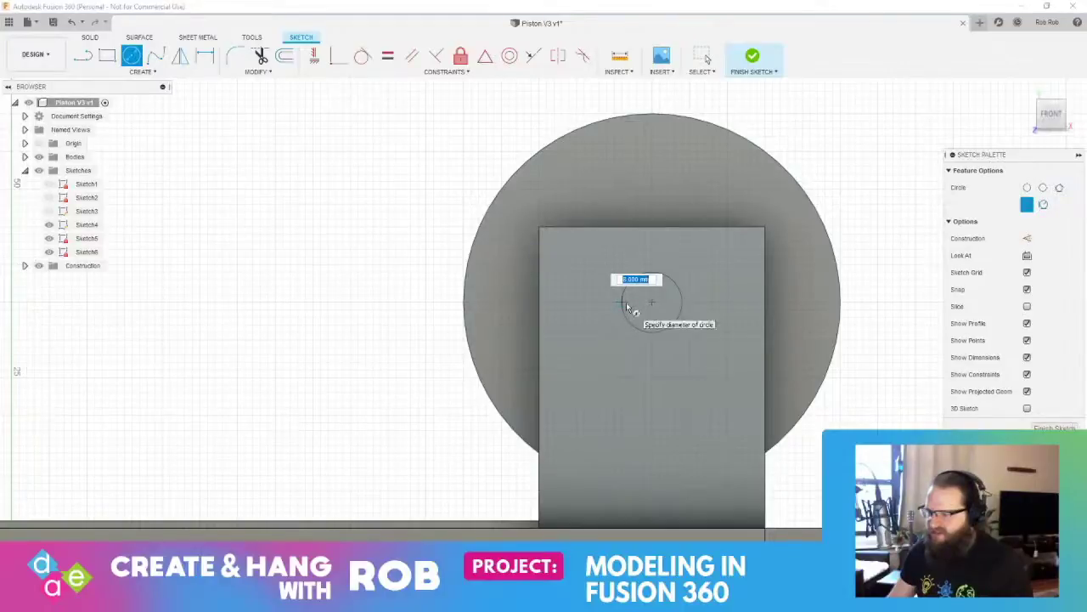
{"action": "type", "text": "10"}
{"action": "key", "text": "Return"}
{"action": "key", "text": "Escape"}
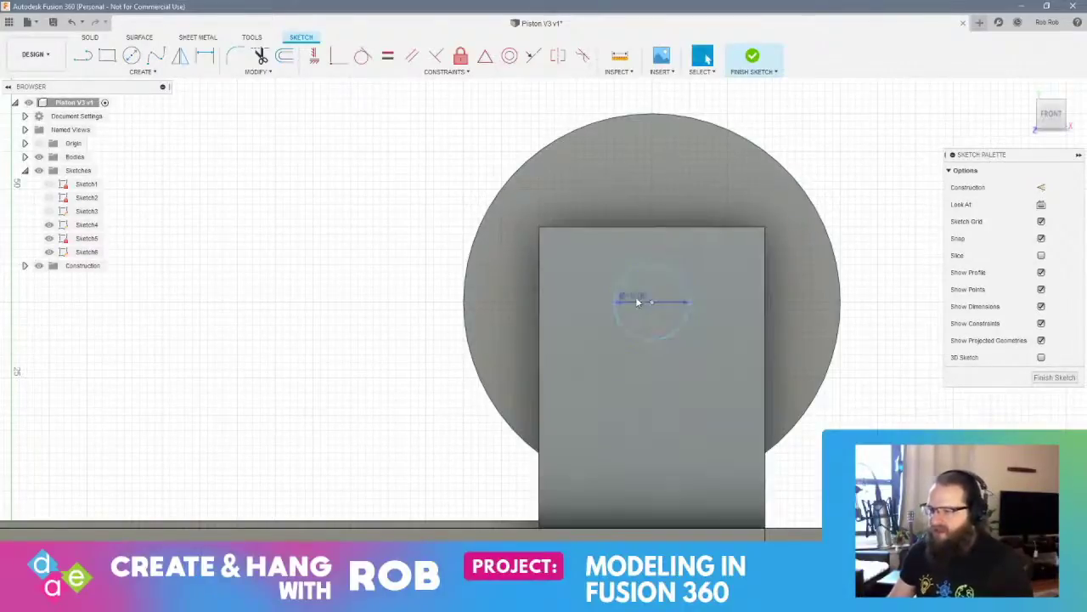
{"action": "double_click", "coordinate": [635, 298]}
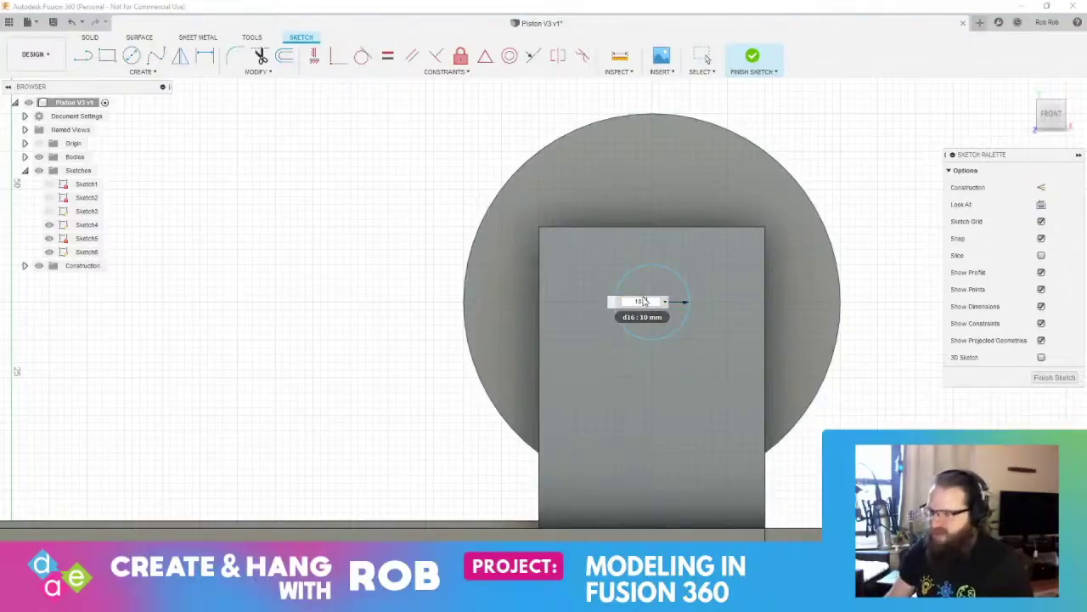
{"action": "key", "text": "Return"}
Extrude the circle as a cut through the support block to make the axle hole
{"action": "mouse_move", "coordinate": [821, 332]}
{"action": "middle_mouse_down", "text": "shift"}
{"action": "mouse_move", "coordinate": [765, 348]}
{"action": "mouse_move", "coordinate": [717, 383]}
{"action": "middle_mouse_up", "text": "shift"}
{"action": "left_click", "coordinate": [485, 380]}
{"action": "right_click", "coordinate": [487, 379]}
{"action": "left_click", "coordinate": [524, 363]}
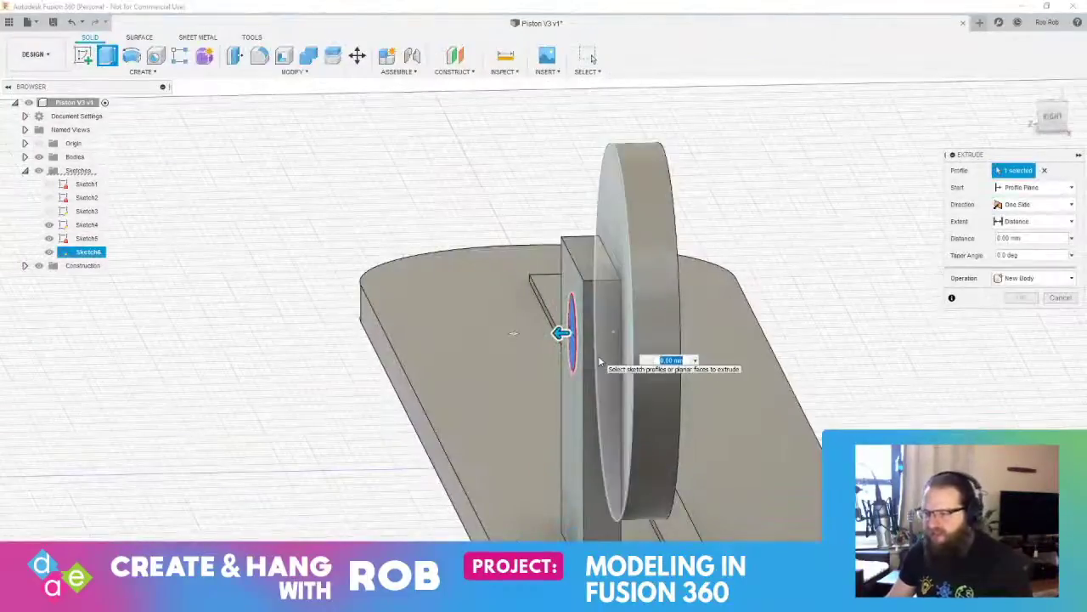
{"action": "key", "text": "Return"}
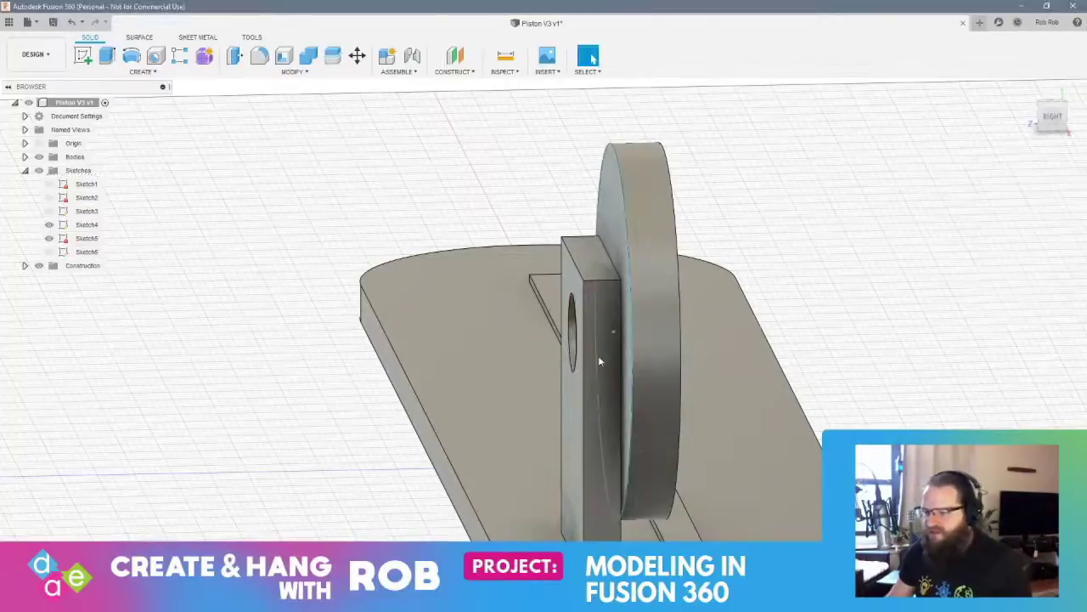
{"action": "mouse_move", "coordinate": [600, 361]}
{"action": "middle_mouse_down", "text": "shift"}
{"action": "mouse_move", "coordinate": [667, 354]}
{"action": "mouse_move", "coordinate": [617, 401]}
{"action": "mouse_move", "coordinate": [530, 385]}
{"action": "mouse_move", "coordinate": [549, 367]}
{"action": "mouse_move", "coordinate": [601, 360]}
{"action": "mouse_move", "coordinate": [594, 376]}
{"action": "middle_mouse_up", "text": "shift"}
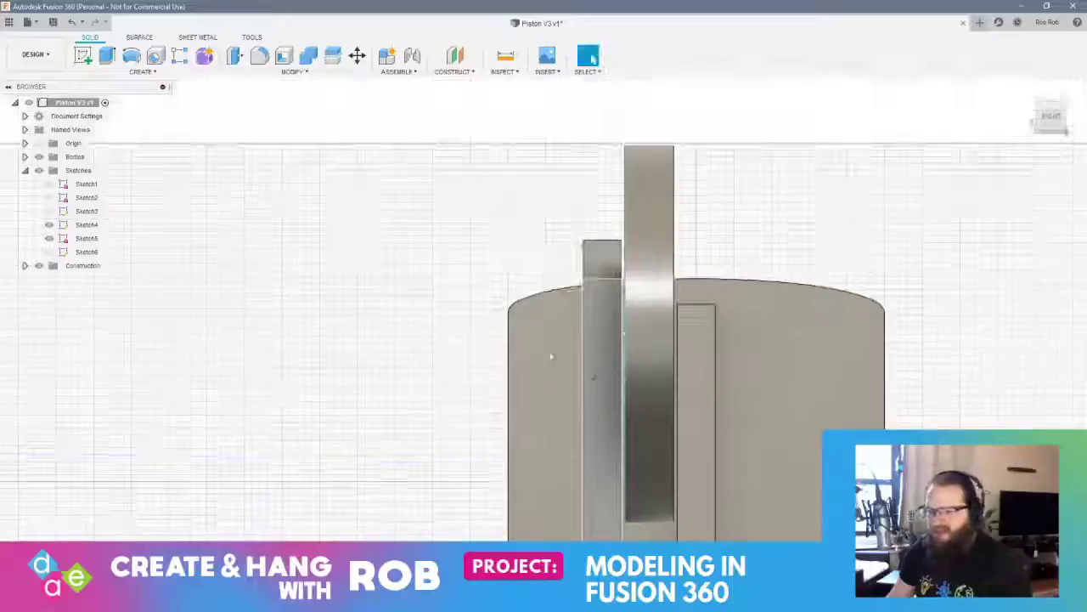
{"action": "left_click", "coordinate": [25, 170]}
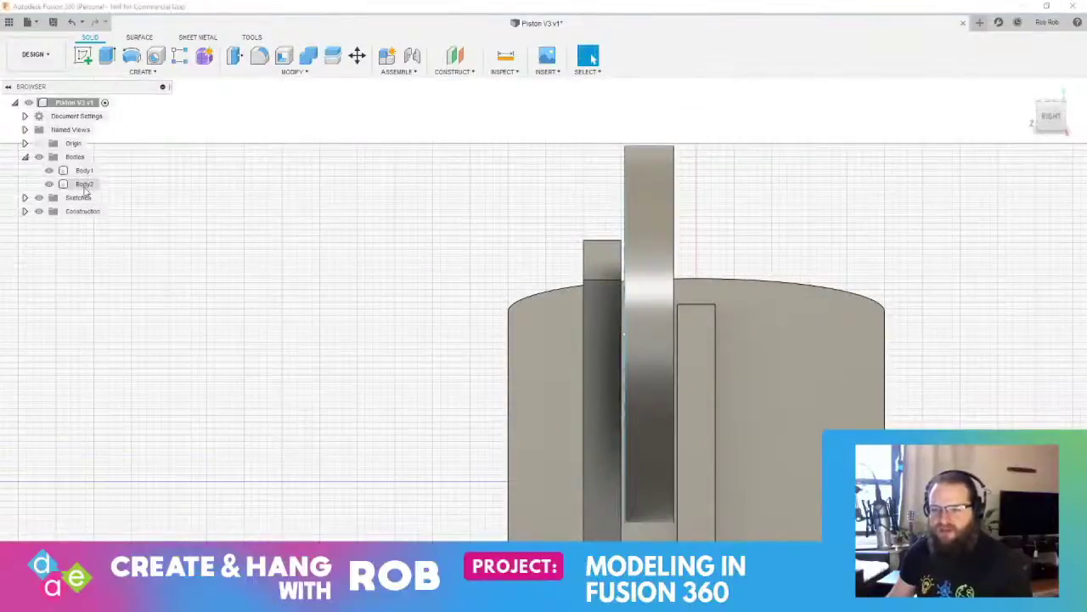
{"action": "left_click", "coordinate": [84, 184]}
{"action": "left_click", "coordinate": [357, 56]}
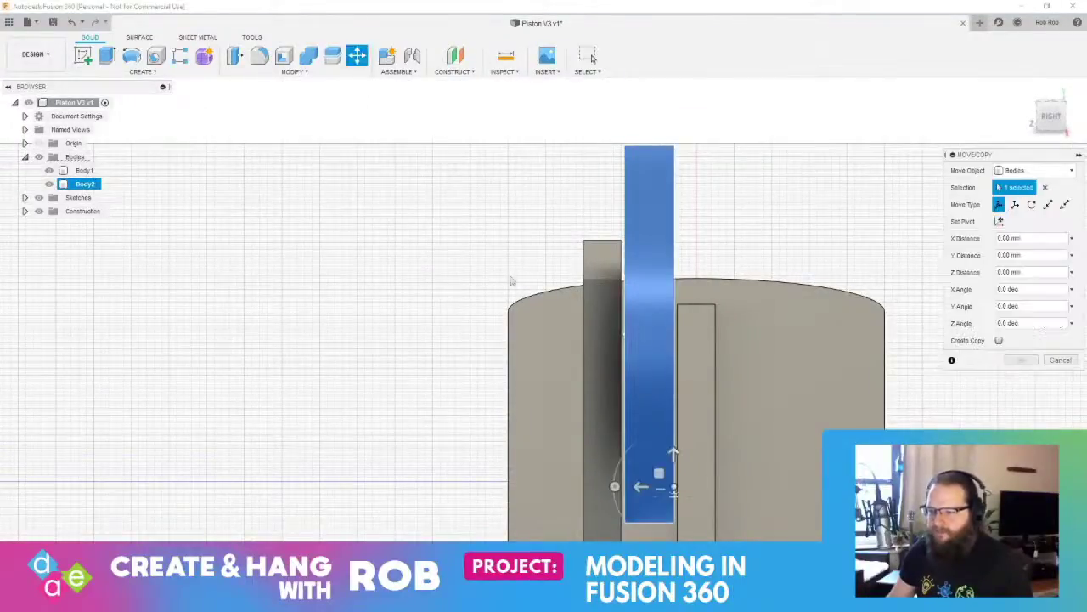
{"action": "left_click_drag", "start_coordinate": [641, 486], "coordinate": [722, 486]}
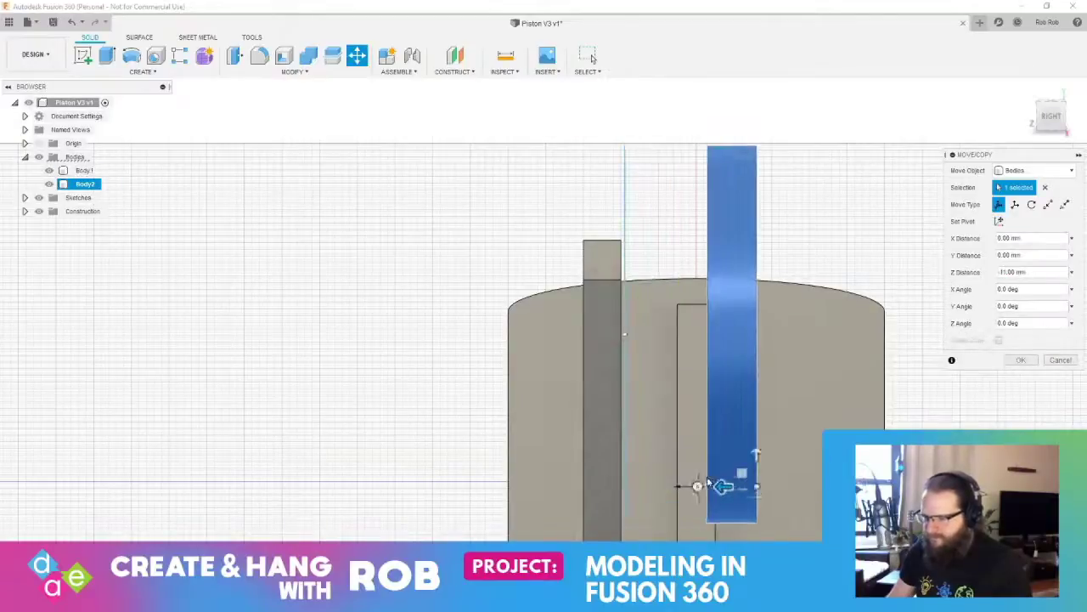
{"action": "middle_click_drag", "start_coordinate": [722, 486], "coordinate": [685, 487], "text": "shift"}
{"action": "key", "text": "Escape"}
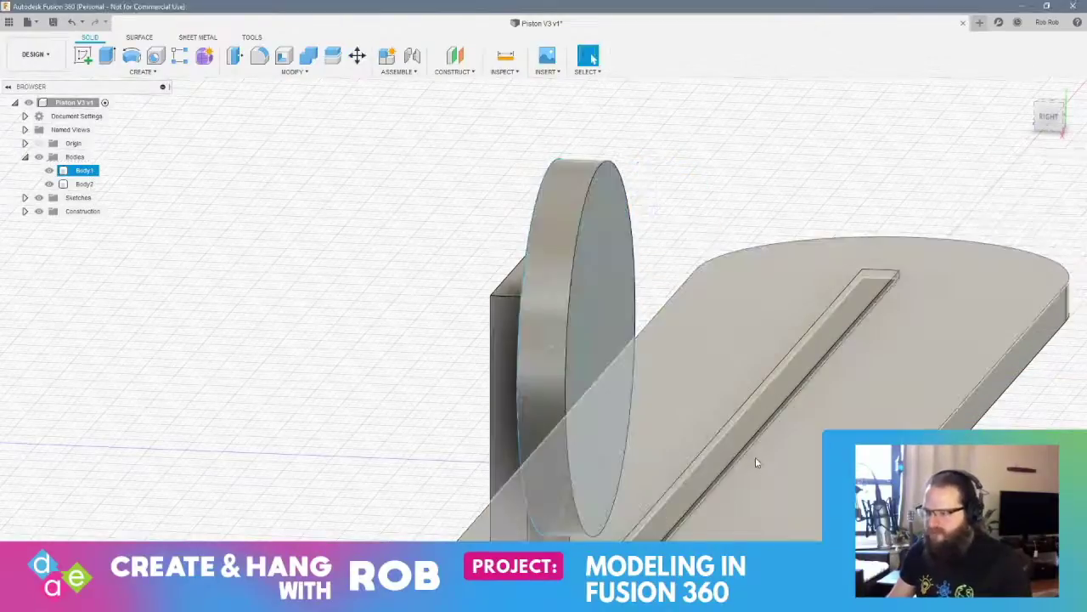
Hide the existing sketches and start a new sketch on the crank disc's face that faces the block
{"action": "middle_click_drag", "start_coordinate": [640, 399], "coordinate": [689, 221], "text": "shift"}
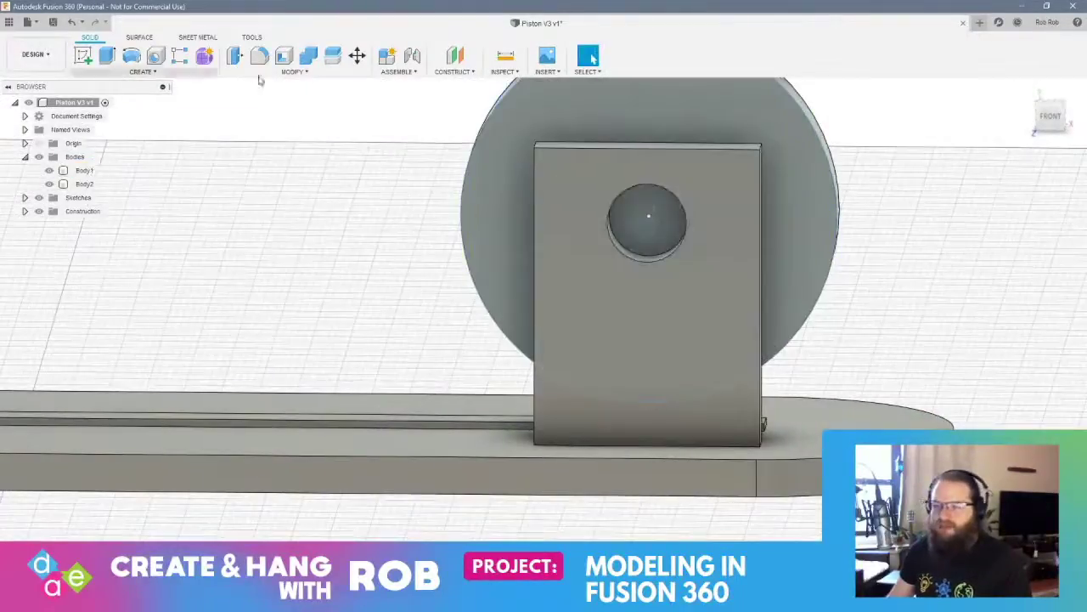
{"action": "left_click", "coordinate": [800, 165]}
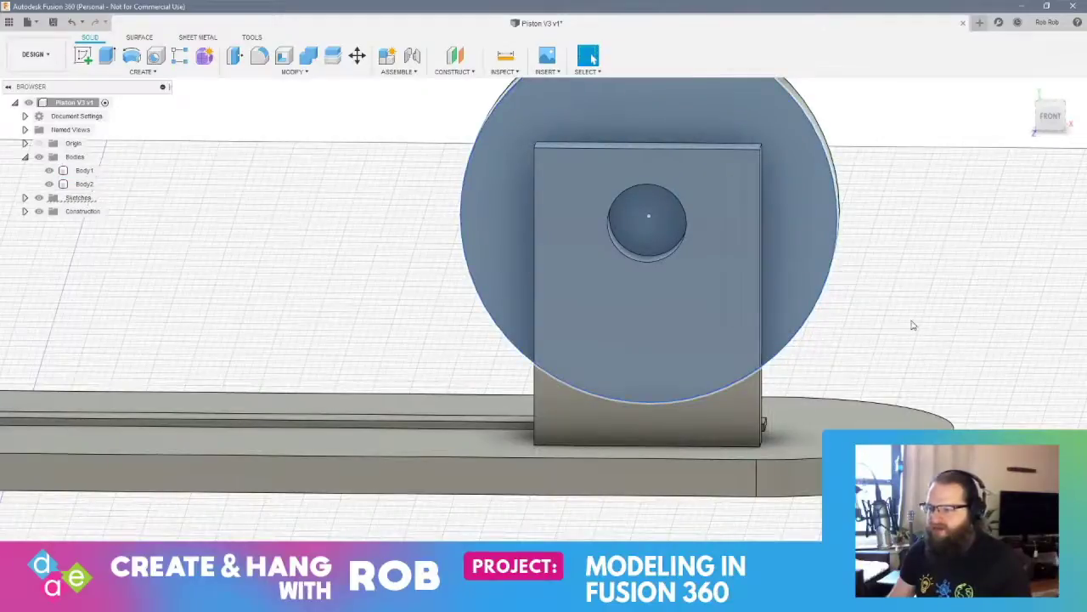
{"action": "middle_click_drag", "start_coordinate": [913, 326], "coordinate": [880, 321], "text": "shift"}
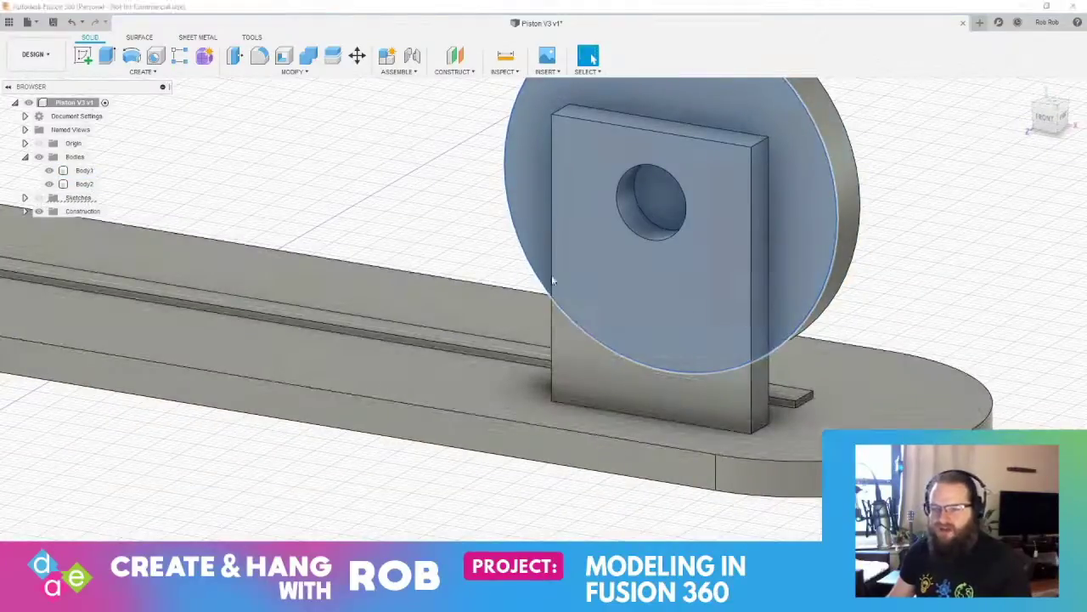
{"action": "left_click", "coordinate": [796, 243]}
{"action": "left_click", "coordinate": [801, 214]}
{"action": "middle_click_drag", "start_coordinate": [924, 313], "coordinate": [939, 298], "text": "shift"}
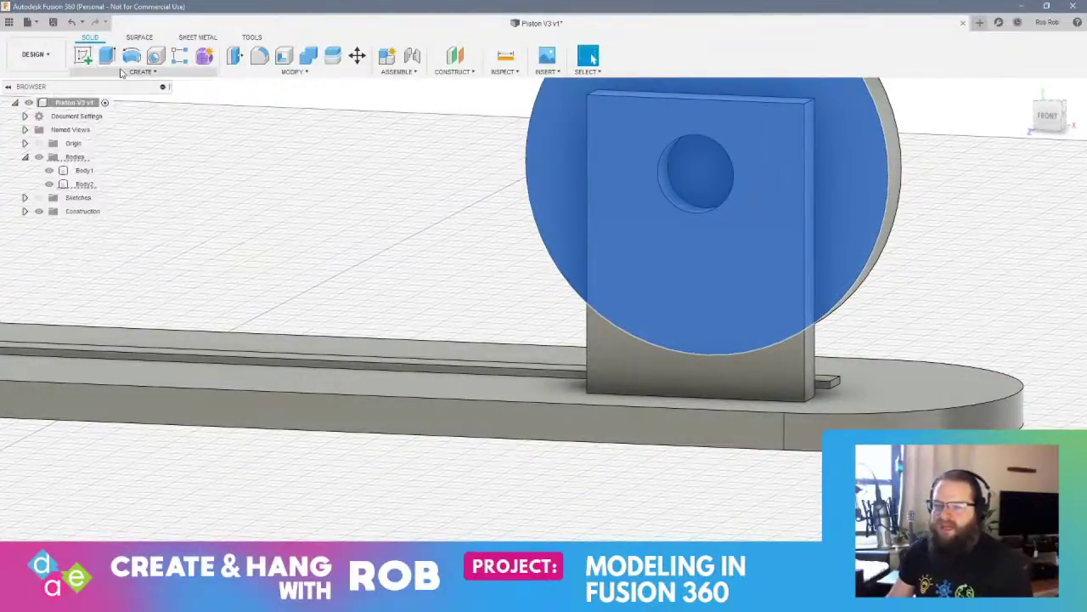
{"action": "left_click", "coordinate": [81, 57]}
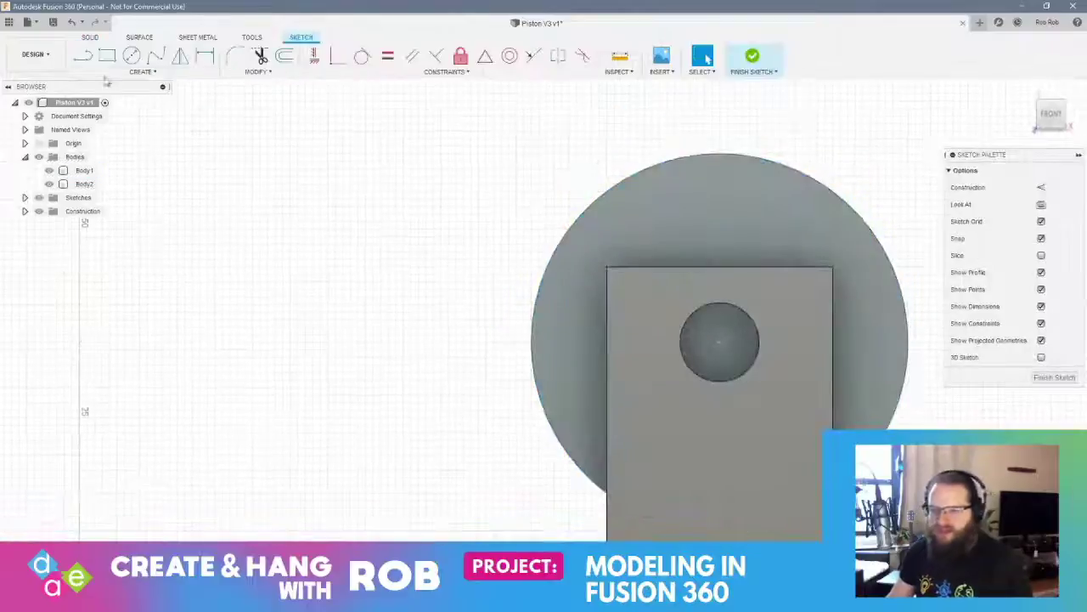
Draw a 10 mm diameter circle at the crank disc's centre, inside the block's hole, and finish the sketch
{"action": "left_click", "coordinate": [131, 59]}
{"action": "left_click", "coordinate": [719, 347]}
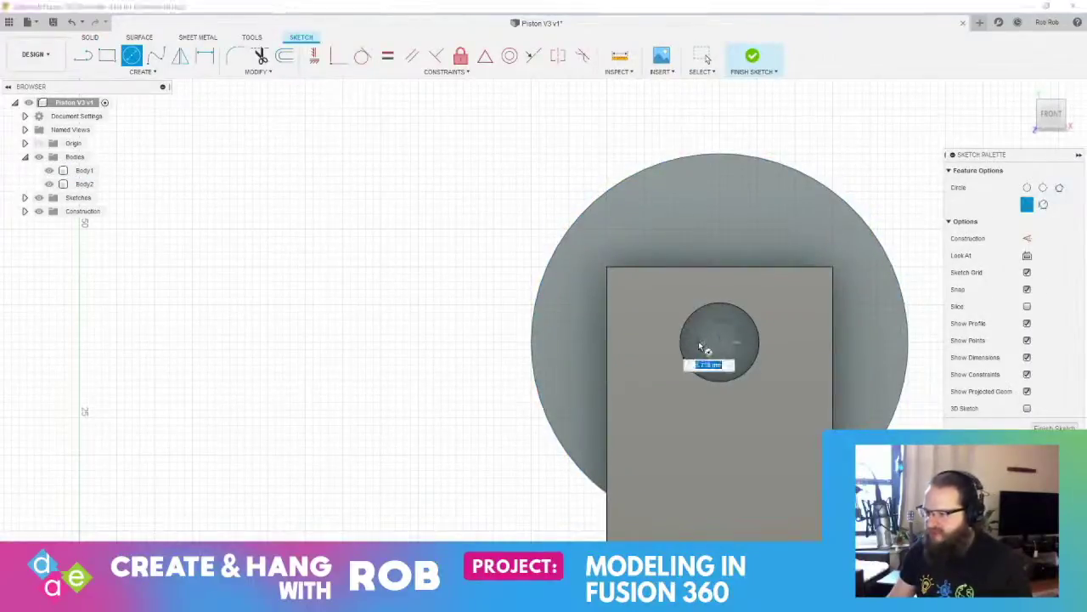
{"action": "key", "text": "Return"}
{"action": "key", "text": "Escape"}
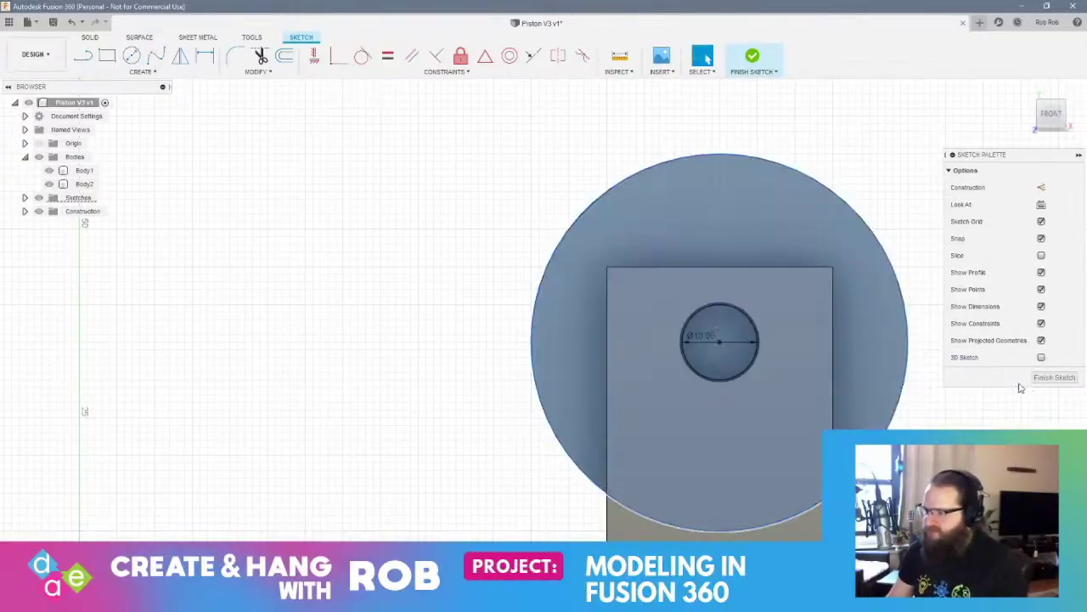
{"action": "left_click", "coordinate": [1031, 378]}
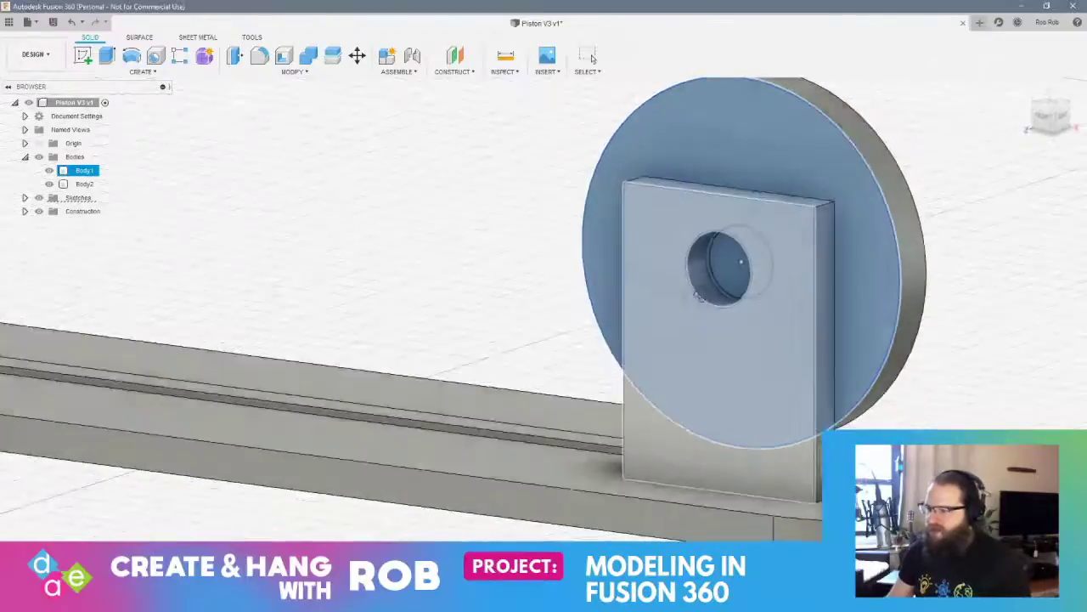
{"action": "middle_click_drag", "start_coordinate": [718, 274], "coordinate": [729, 256], "text": "shift"}
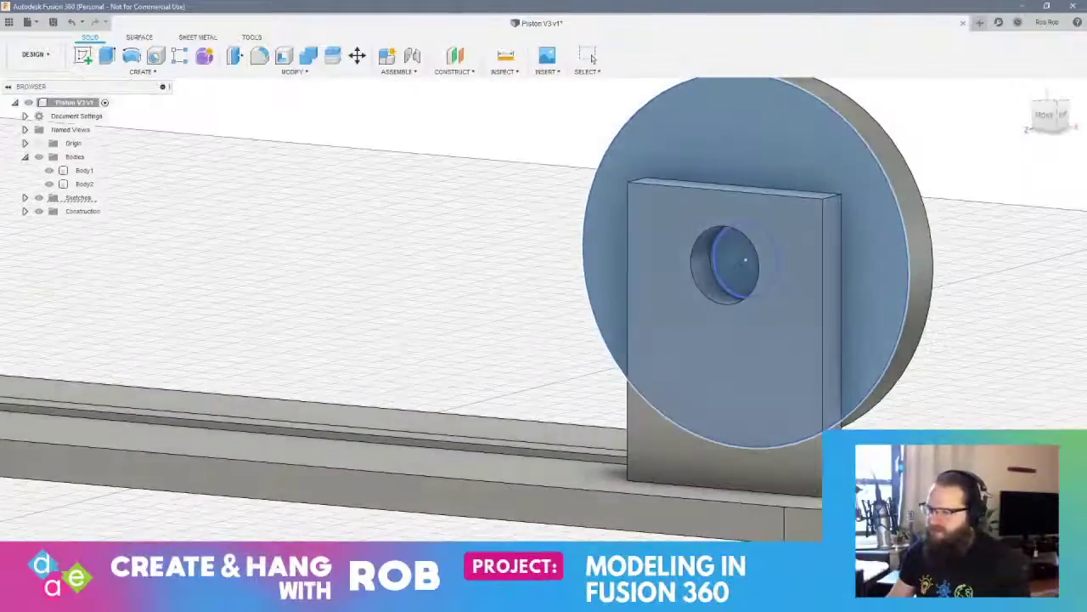
Extrude the circle on the crank disc 6 mm through the block's hole and join it to the disc as an axle
{"action": "left_click", "coordinate": [729, 265]}
{"action": "right_click", "coordinate": [729, 266]}
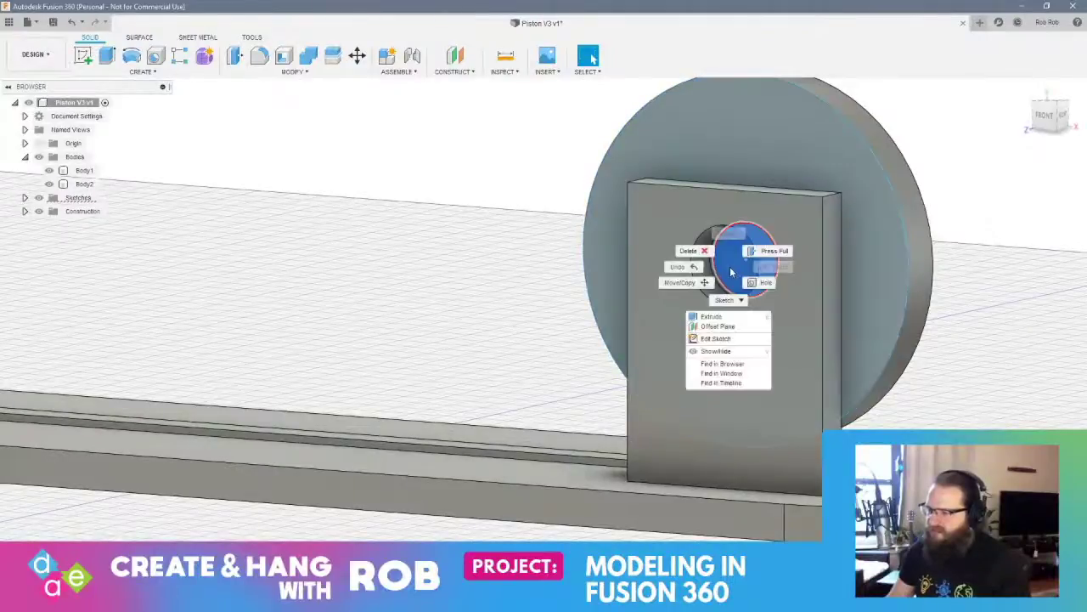
{"action": "left_click", "coordinate": [772, 247]}
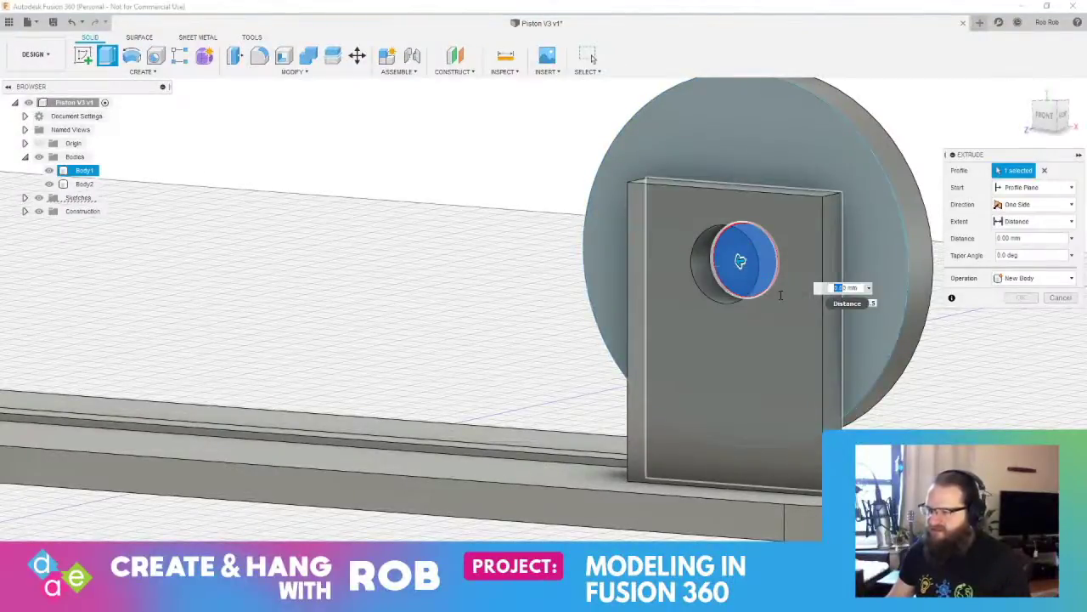
{"action": "middle_click_drag", "start_coordinate": [780, 294], "coordinate": [792, 248], "text": "shift"}
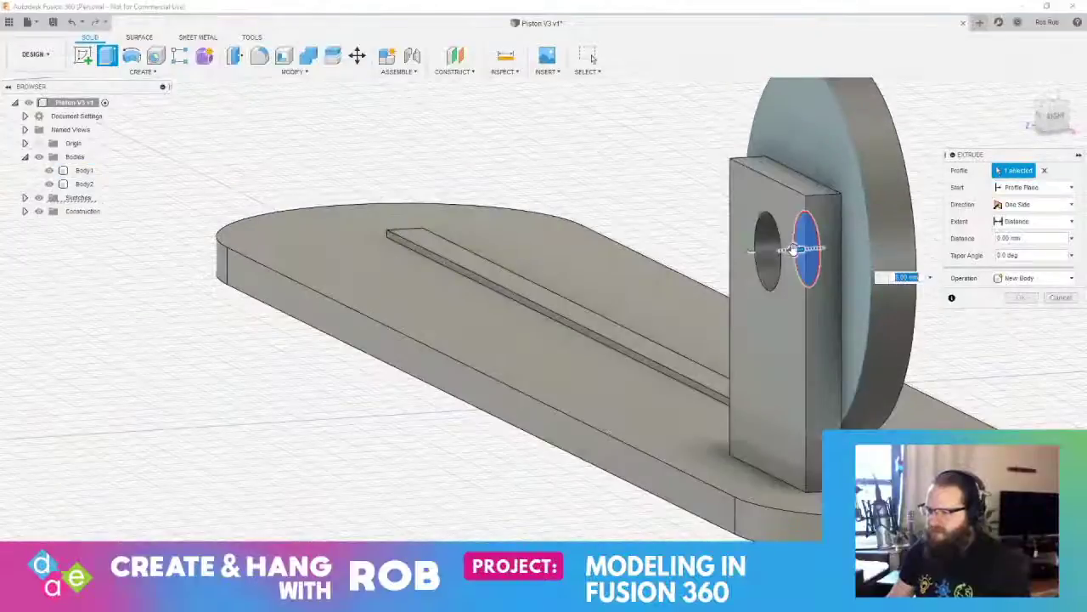
{"action": "left_click_drag", "start_coordinate": [791, 248], "coordinate": [866, 378]}
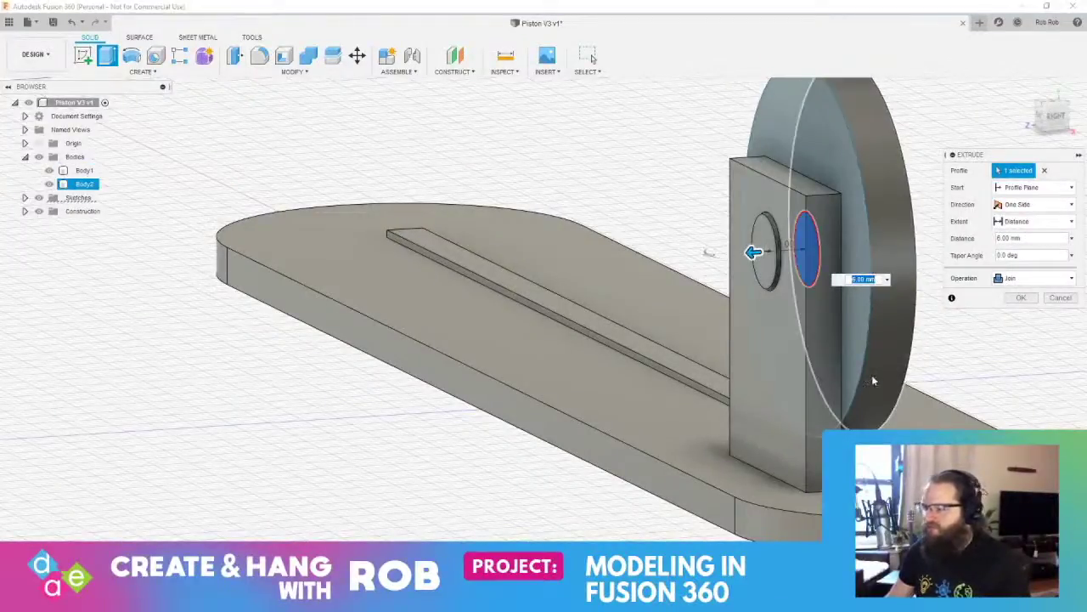
{"action": "mouse_move", "coordinate": [873, 380]}
{"action": "middle_mouse_down", "text": "shift"}
{"action": "mouse_move", "coordinate": [854, 381]}
{"action": "mouse_move", "coordinate": [868, 380]}
{"action": "middle_mouse_up", "text": "shift"}
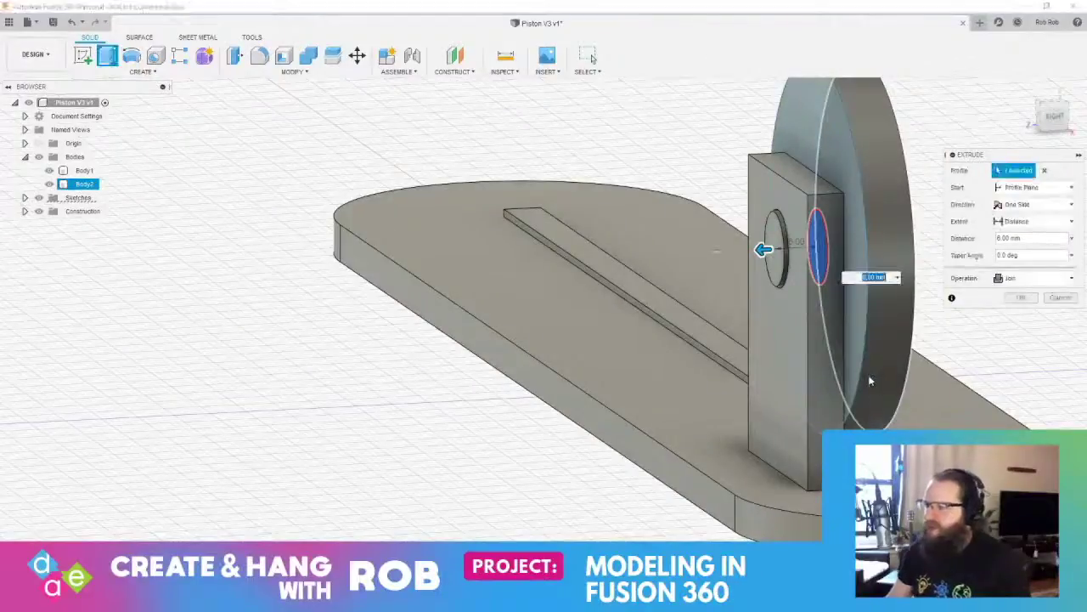
{"action": "key", "text": "Return"}
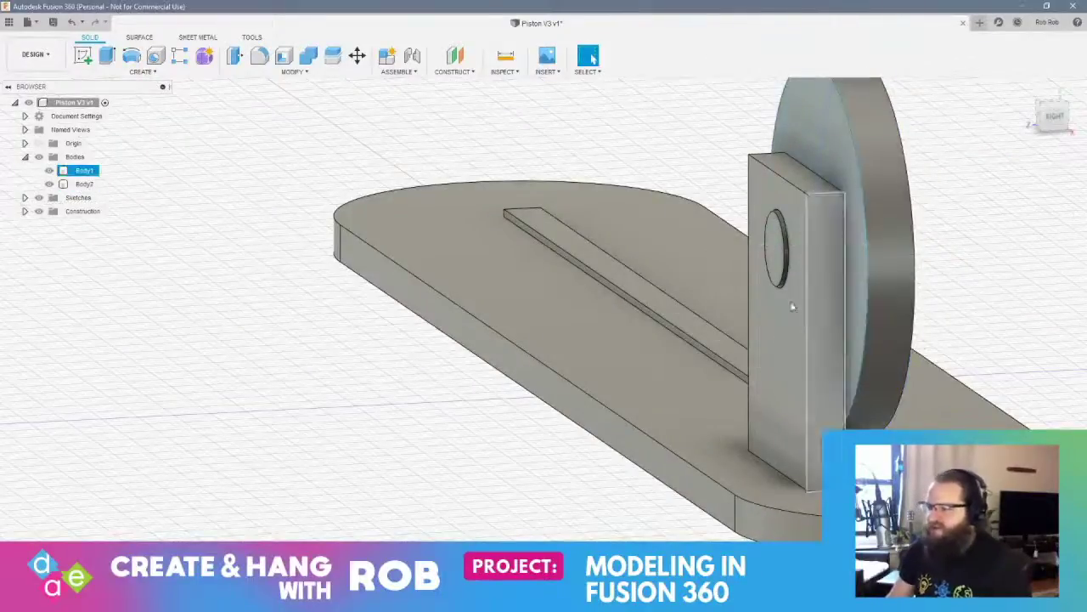
{"action": "left_click", "coordinate": [78, 185]}
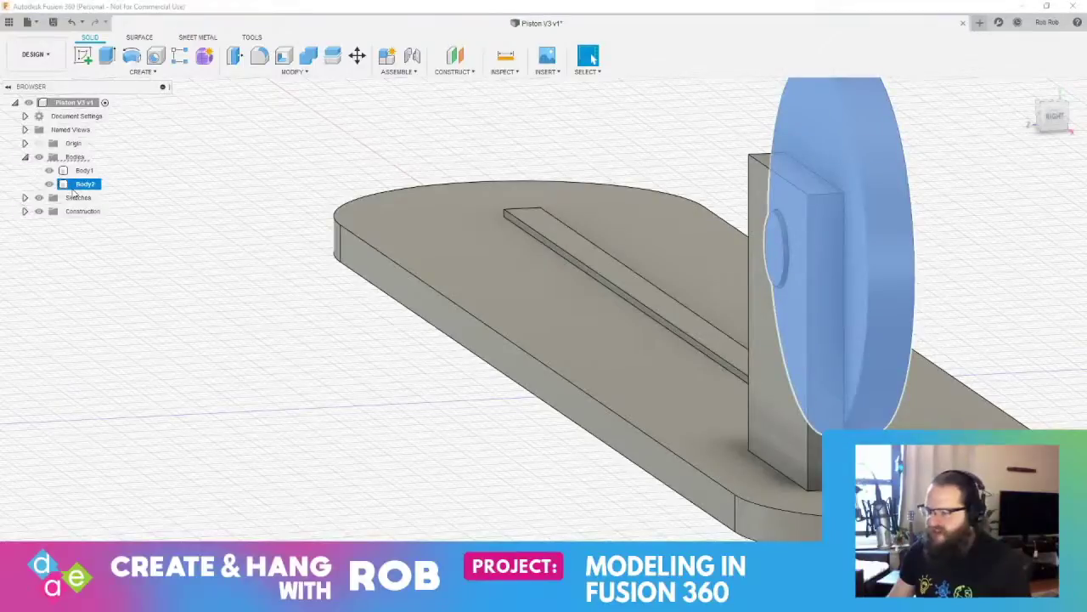
{"action": "left_click", "coordinate": [204, 272]}
Sketch a 5.5 mm diameter circle centred on the axle's end face
{"action": "middle_click_drag", "start_coordinate": [412, 342], "coordinate": [777, 209], "text": "shift"}
{"action": "left_click", "coordinate": [80, 58]}
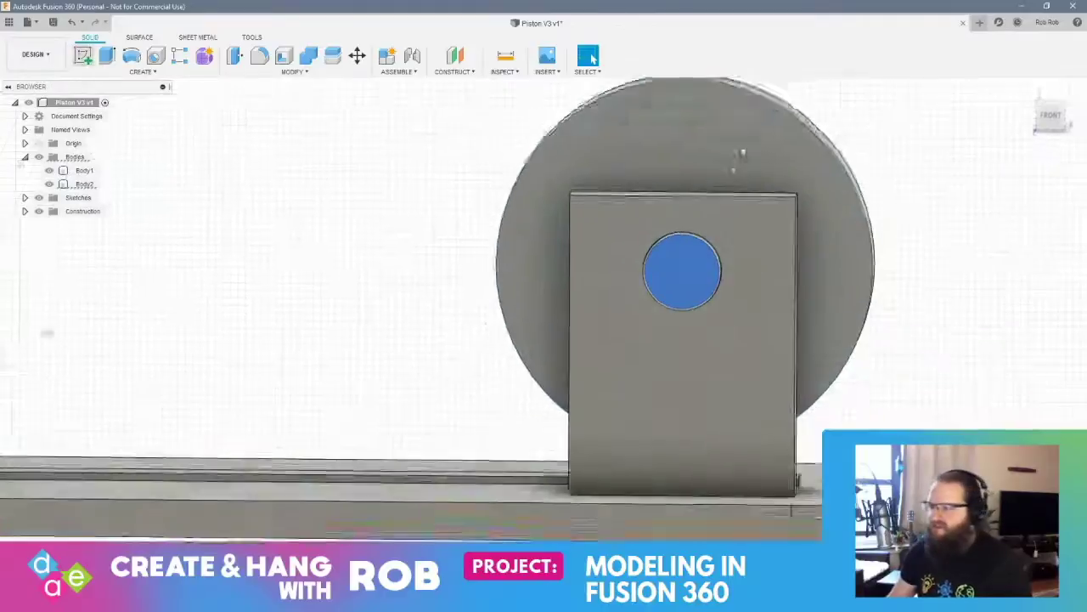
{"action": "left_click", "coordinate": [131, 57]}
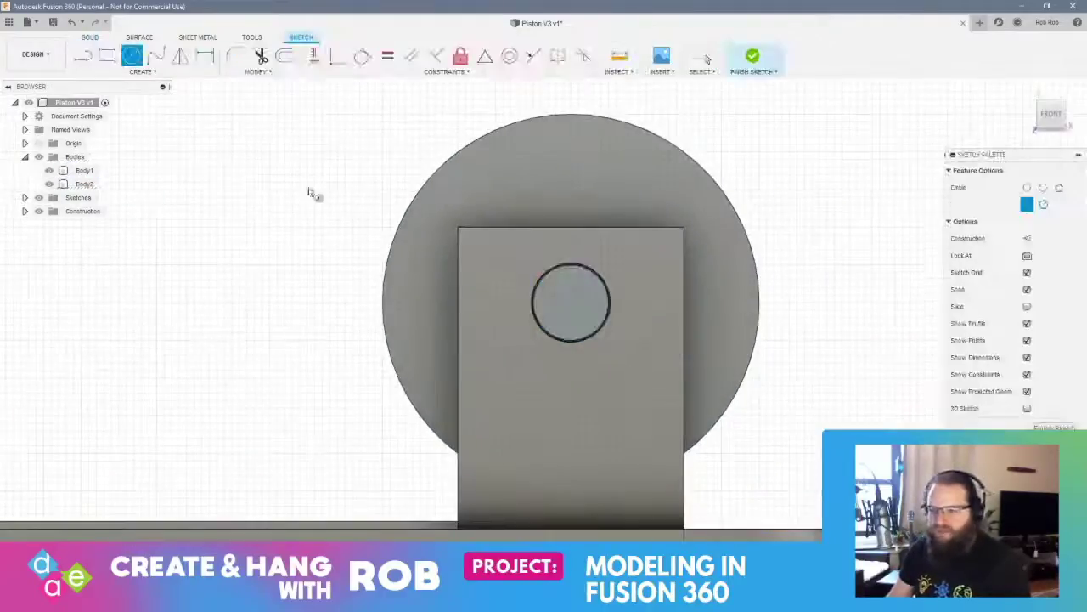
{"action": "left_click", "coordinate": [570, 304]}
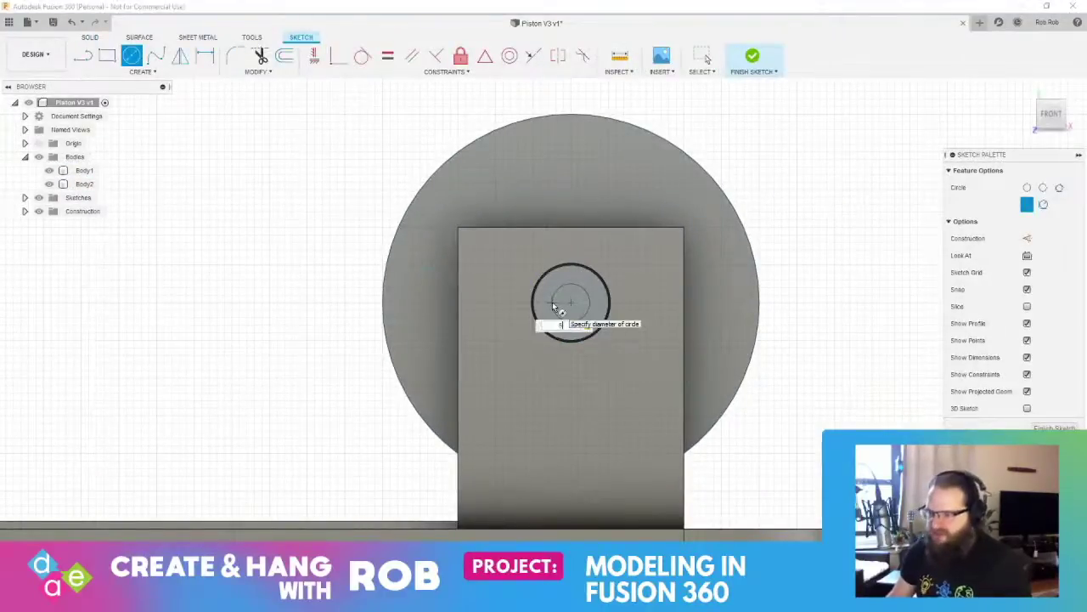
{"action": "type", "text": "6"}
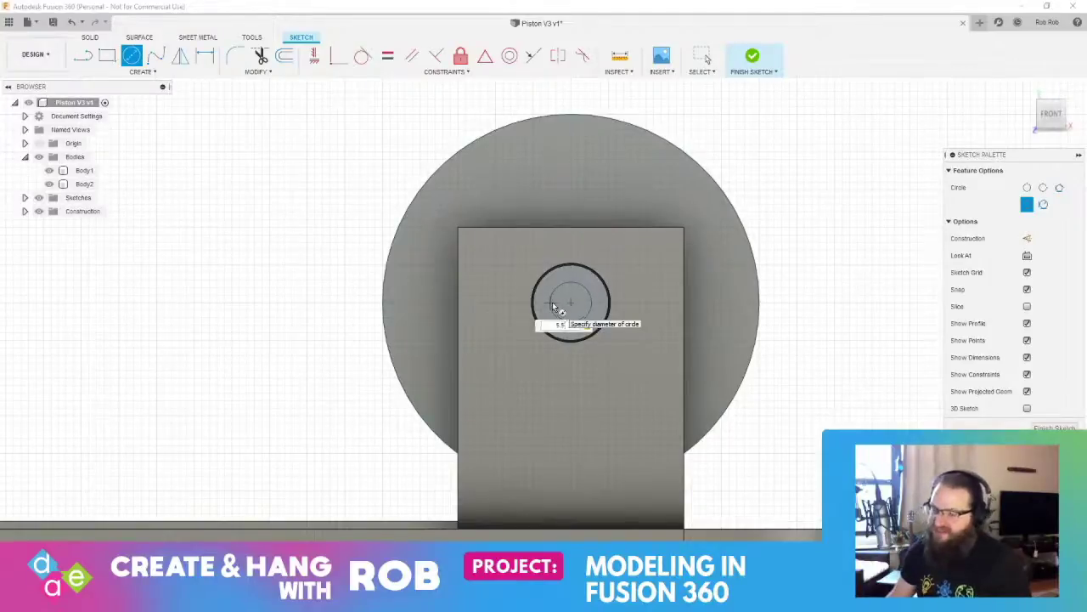
{"action": "key", "text": "Return"}
{"action": "key", "text": "Escape"}
Extrude the 5.5 mm circle -6 mm as a cut into the axle's end
{"action": "middle_click_drag", "start_coordinate": [593, 314], "coordinate": [548, 340], "text": "shift"}
{"action": "left_click", "coordinate": [593, 315]}
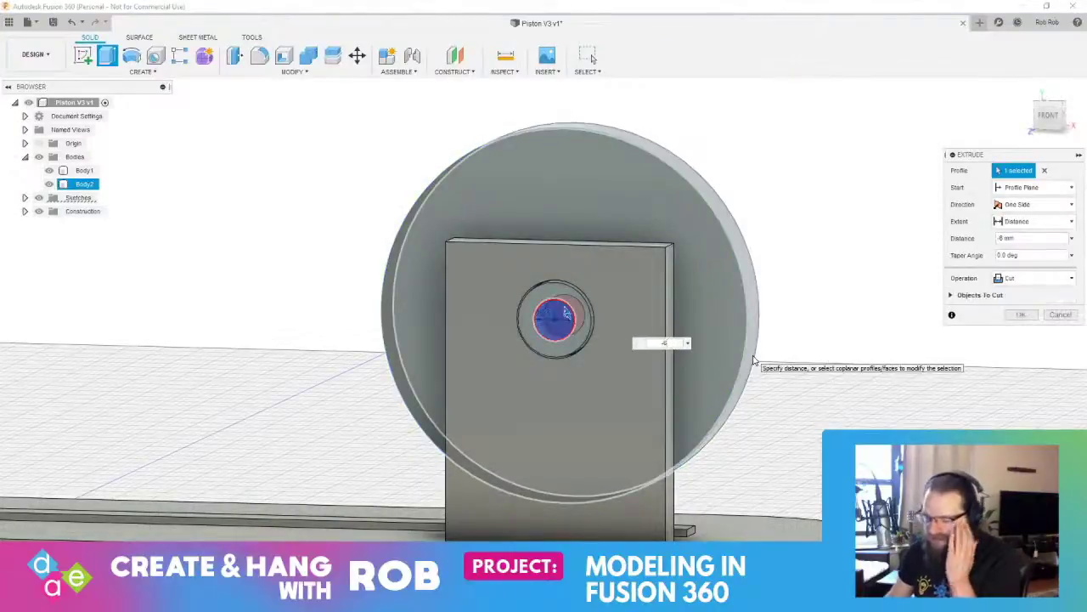
{"action": "key", "text": "Return"}
{"action": "middle_click_drag", "start_coordinate": [666, 341], "coordinate": [713, 372], "text": "shift"}
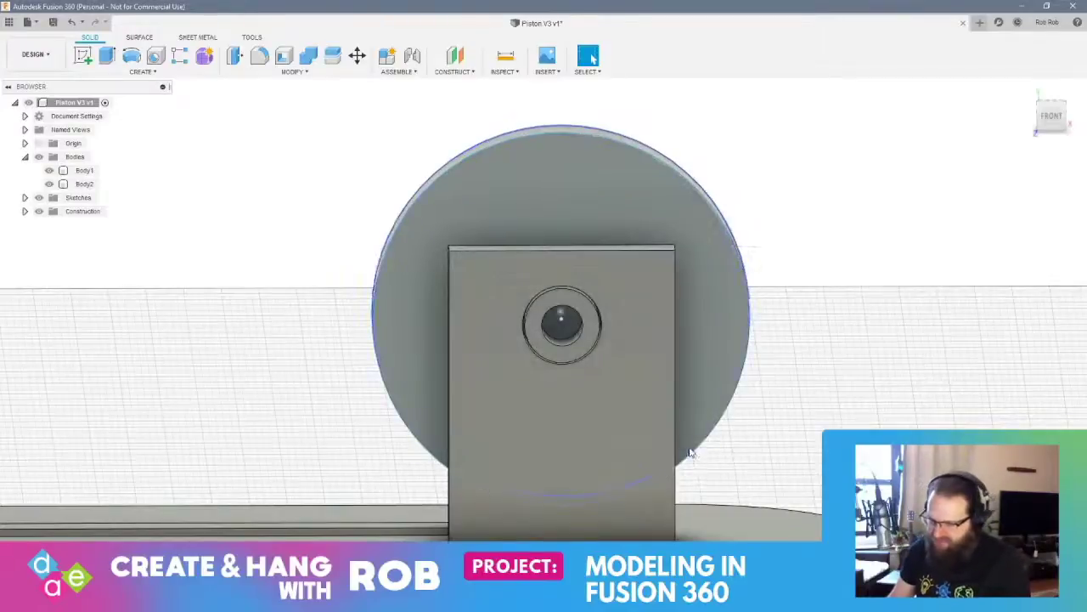
Start a sketch on the horizontal ground plane and draw a 50 mm diameter circle beside the base plate
{"action": "middle_click_drag", "start_coordinate": [691, 452], "coordinate": [647, 425], "text": "shift"}
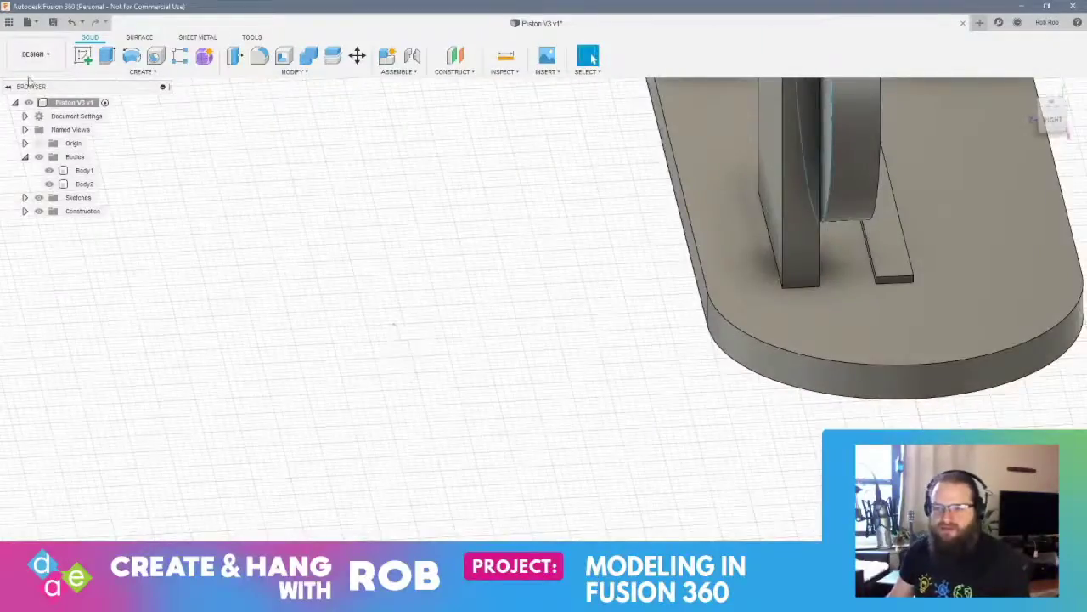
{"action": "left_click", "coordinate": [79, 58]}
{"action": "left_click", "coordinate": [403, 288]}
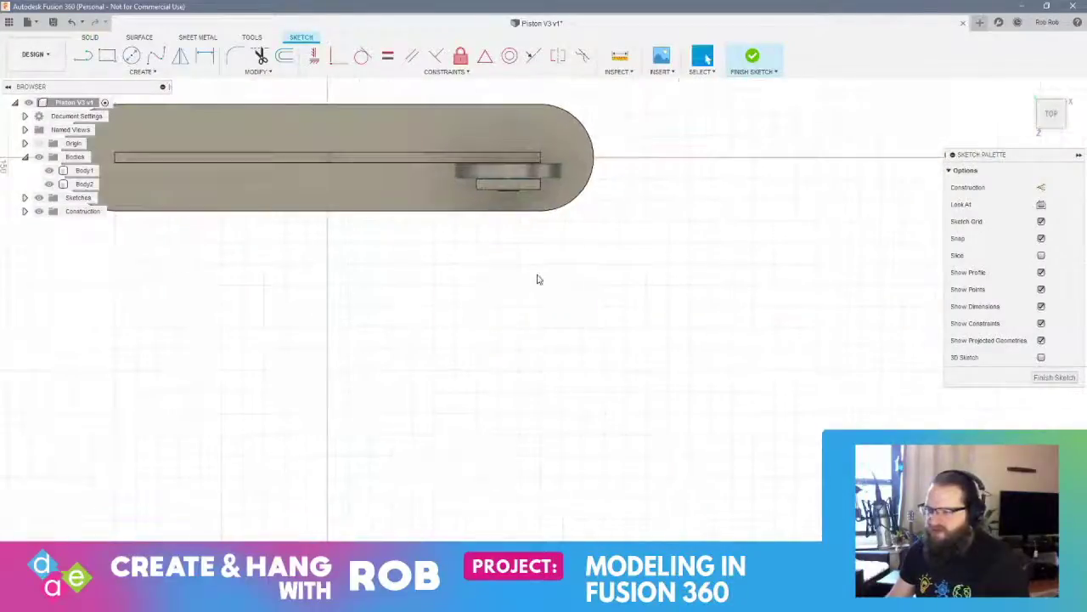
{"action": "left_click", "coordinate": [132, 55]}
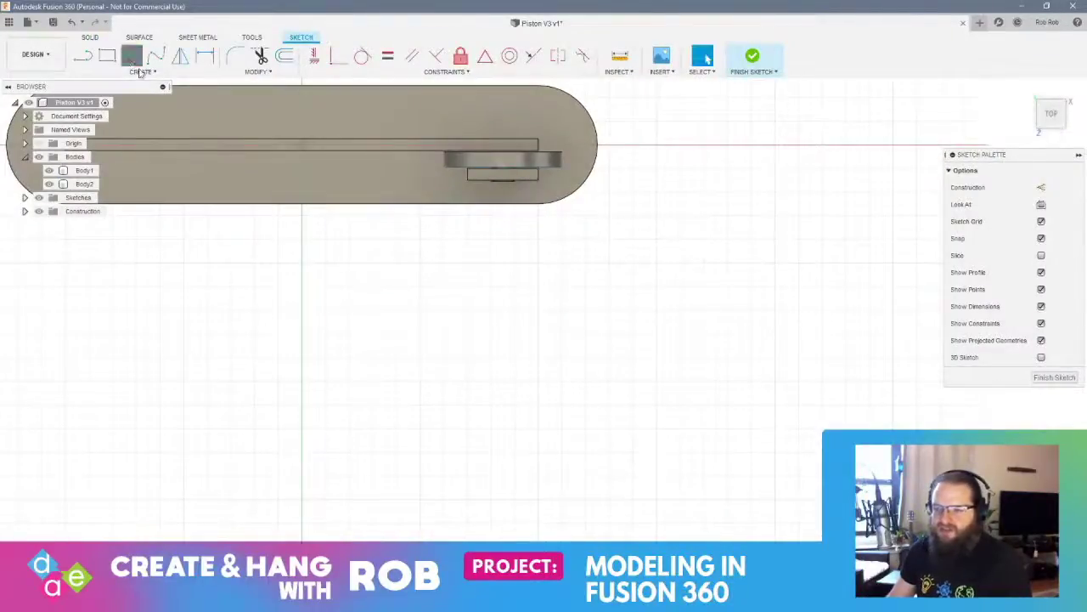
{"action": "left_click", "coordinate": [538, 382]}
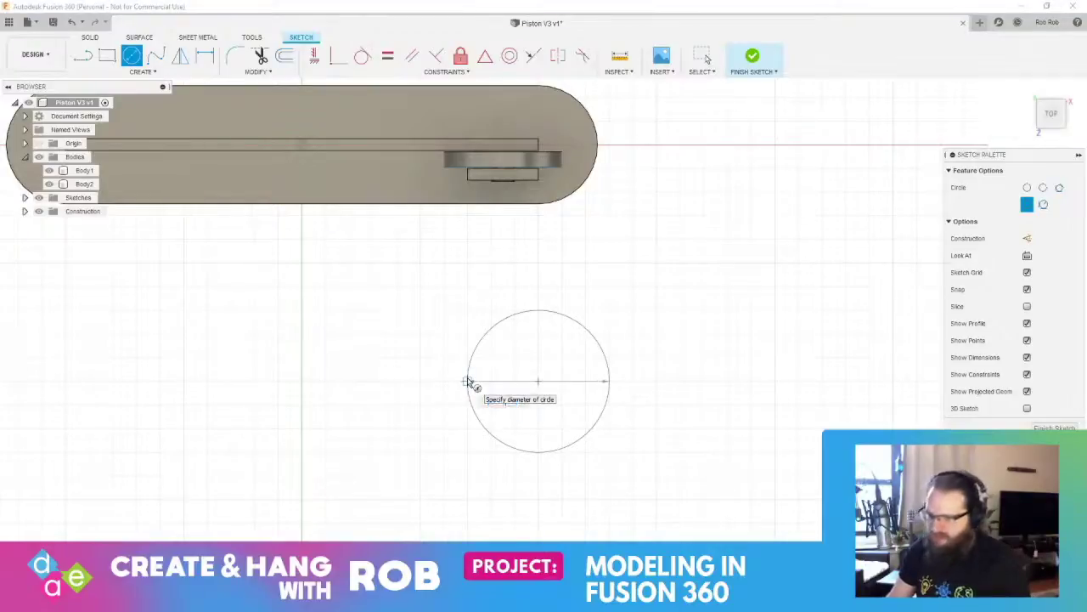
{"action": "left_click", "coordinate": [468, 381]}
{"action": "key", "text": "Escape"}
{"action": "middle_click_drag", "start_coordinate": [444, 399], "coordinate": [361, 316], "text": "shift"}
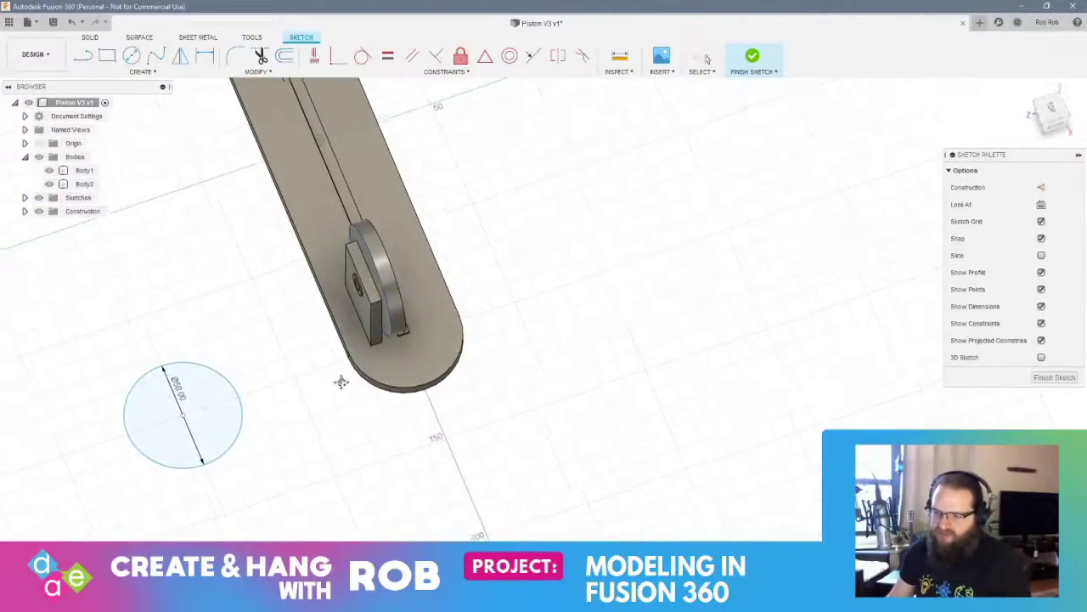
Extrude the 50 mm circle 6.5 mm upward to form a second disc
{"action": "left_click", "coordinate": [313, 366]}
{"action": "right_click", "coordinate": [321, 375]}
{"action": "left_click", "coordinate": [360, 361]}
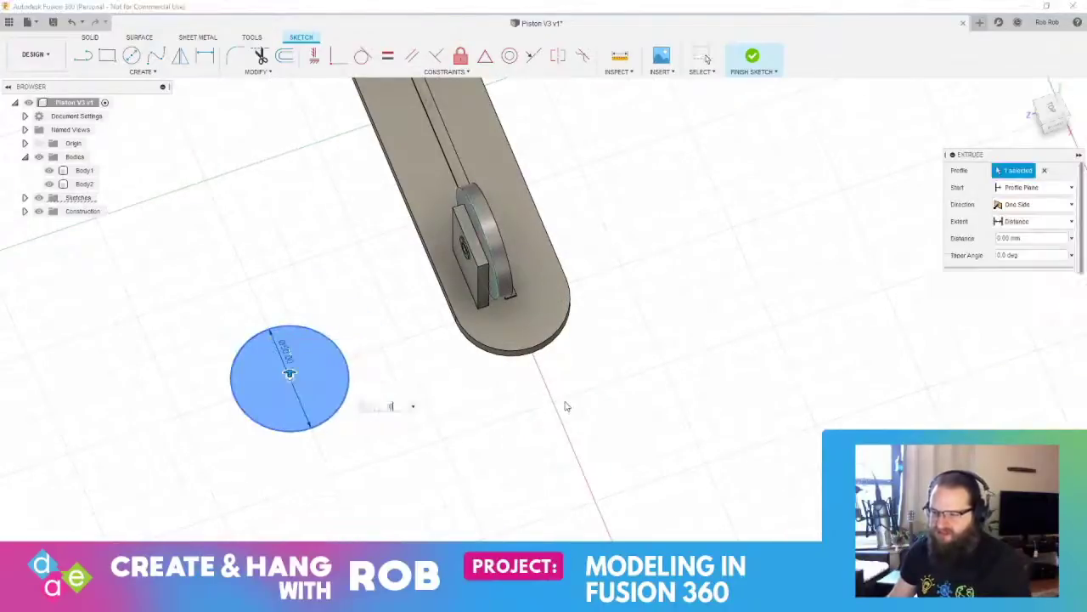
{"action": "key", "text": "Return"}
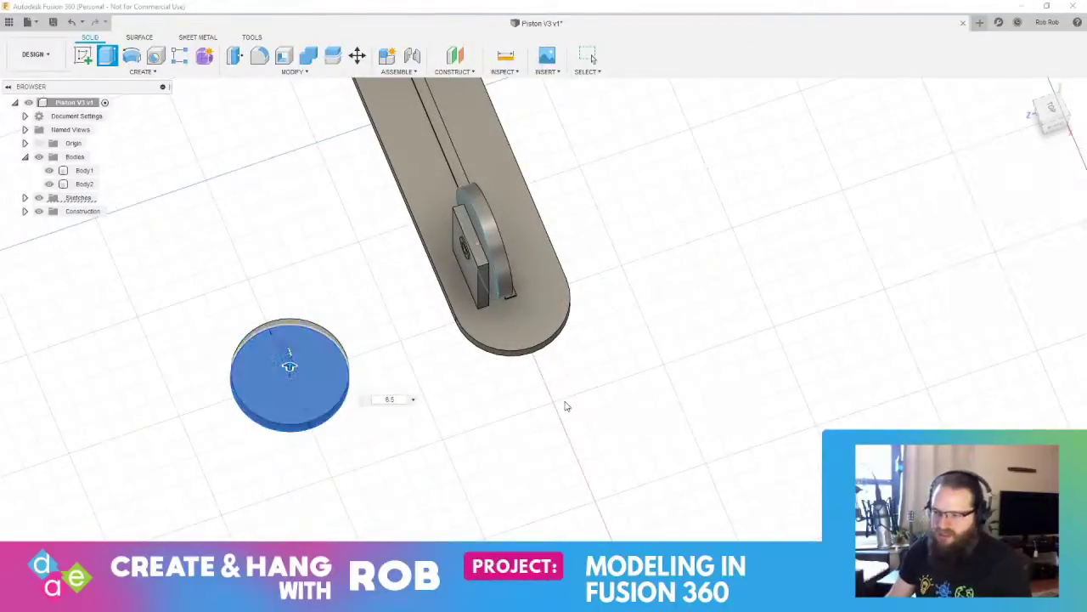
Start a sketch on the second disc's upper face and draw a 5 mm diameter circle at its centre
{"action": "left_click", "coordinate": [82, 55]}
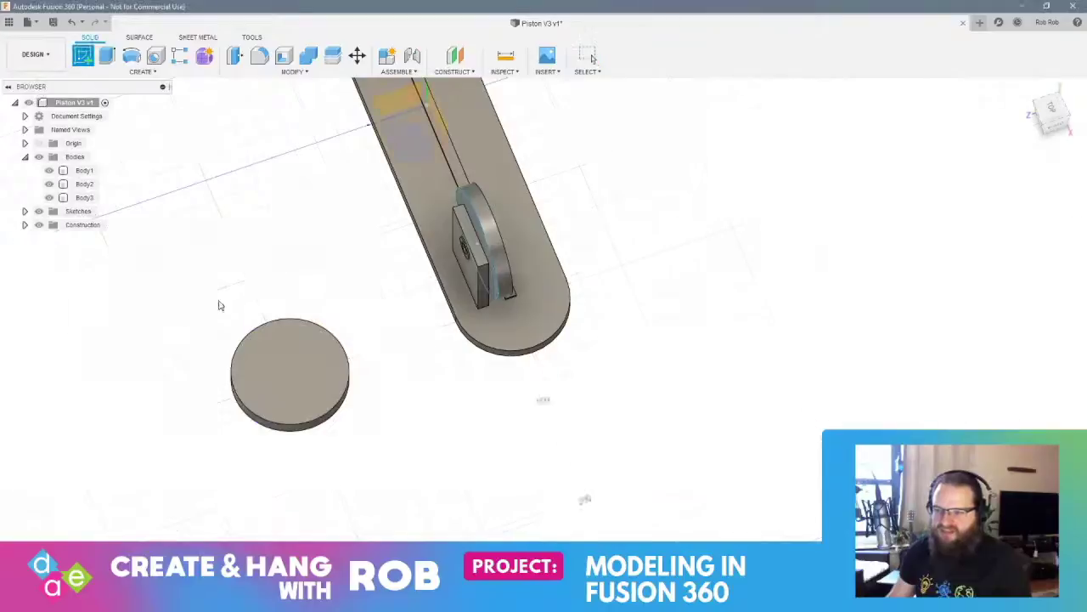
{"action": "left_click", "coordinate": [267, 372]}
{"action": "left_click", "coordinate": [132, 56]}
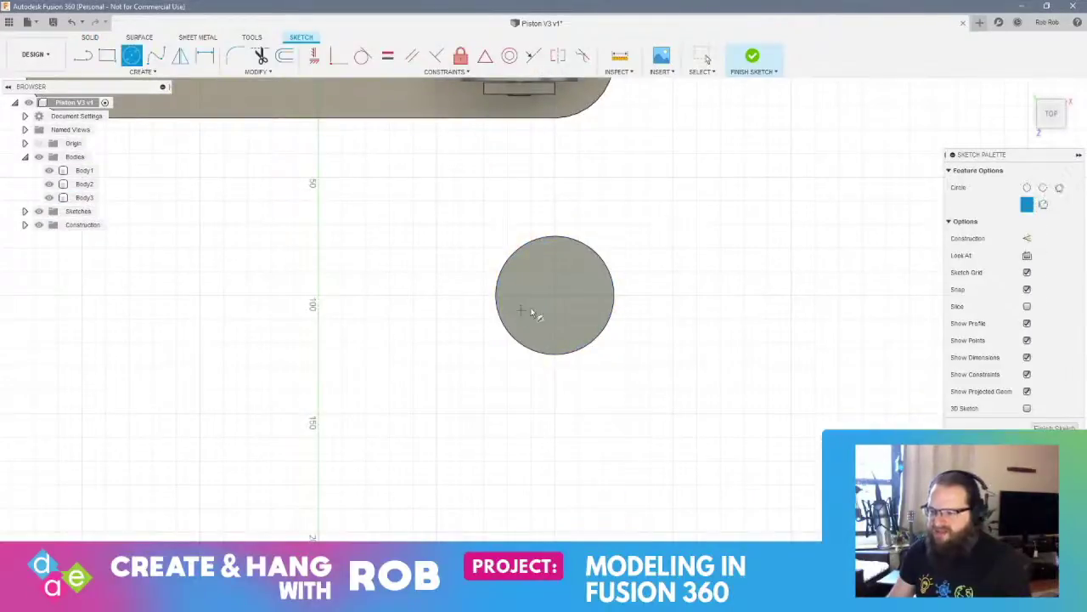
{"action": "left_click", "coordinate": [554, 296]}
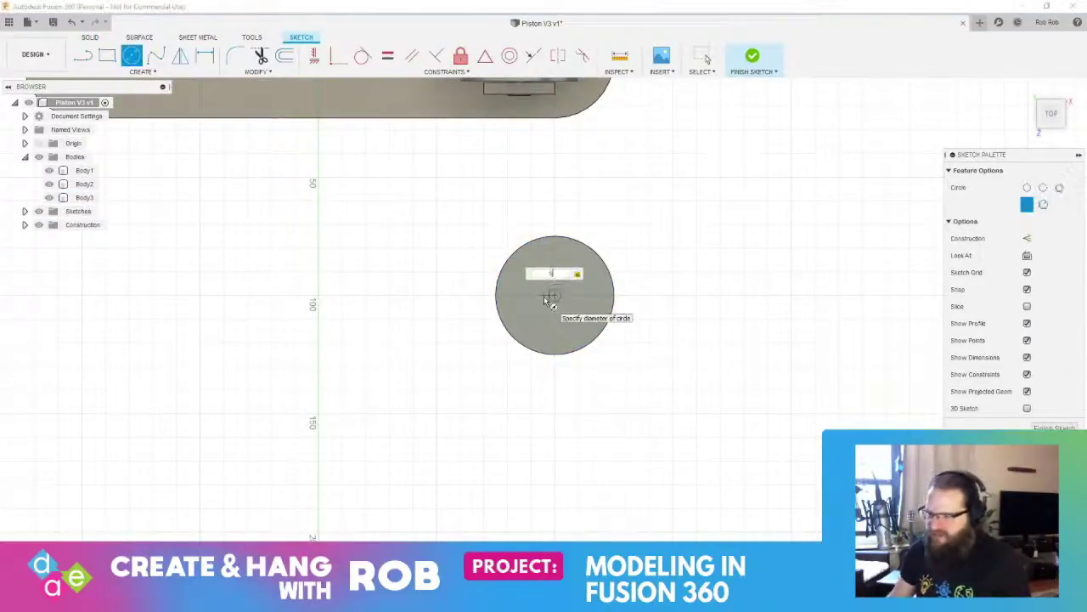
{"action": "key", "text": "Return"}
{"action": "scroll", "coordinate": [548, 323], "scroll_direction": "down", "scroll_amount": 2}
{"action": "scroll", "coordinate": [564, 333], "scroll_direction": "up", "scroll_amount": 6}
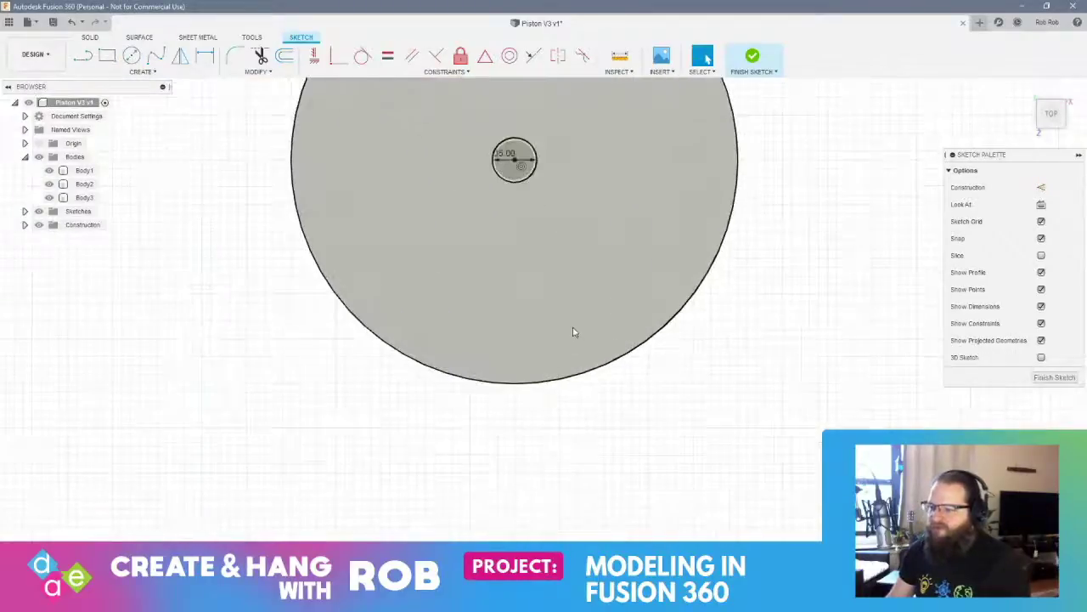
Extrude the 5 mm circle 6 mm and join it to the second disc as a pin
{"action": "left_click", "coordinate": [512, 176]}
{"action": "right_click", "coordinate": [513, 169]}
{"action": "left_click", "coordinate": [554, 158]}
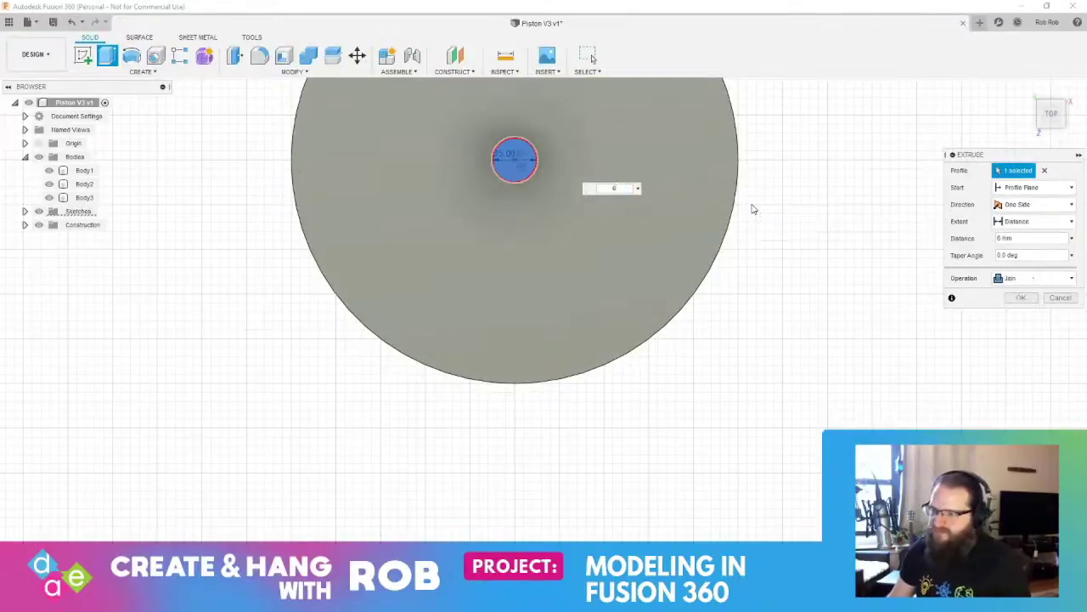
{"action": "key", "text": "Return"}
Move the second disc with its pin 28 mm upward and rotate it to stand upright
{"action": "middle_click_drag", "start_coordinate": [478, 364], "coordinate": [460, 265], "text": "shift"}
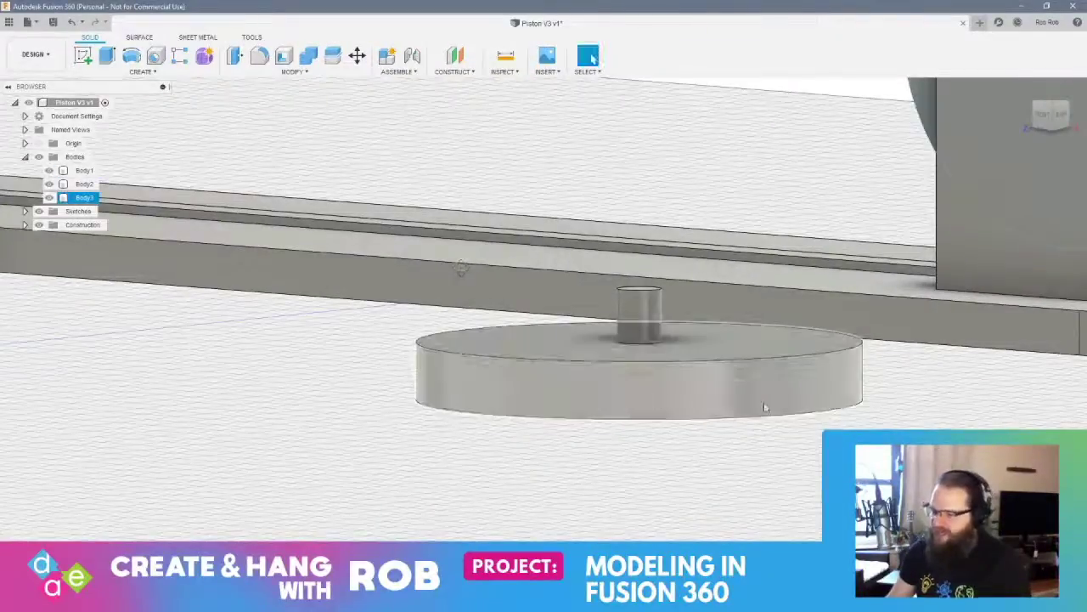
{"action": "middle_click_drag", "start_coordinate": [699, 389], "coordinate": [433, 413]}
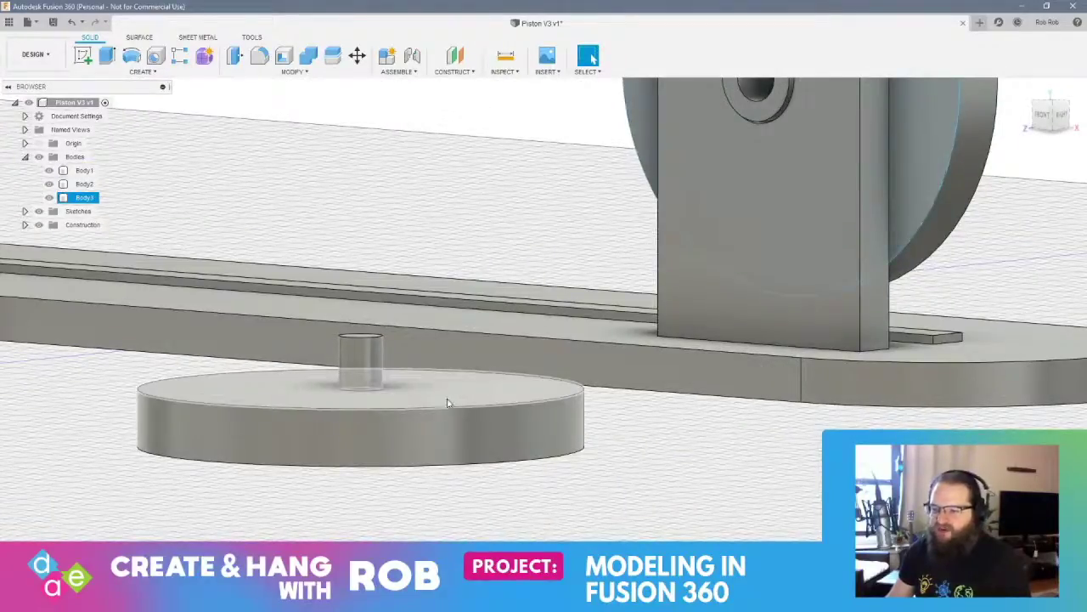
{"action": "scroll", "coordinate": [446, 402], "scroll_direction": "down", "scroll_amount": 1}
{"action": "scroll", "coordinate": [446, 402], "scroll_direction": "down", "scroll_amount": 1}
{"action": "middle_click_drag", "start_coordinate": [446, 400], "coordinate": [437, 421], "text": "shift"}
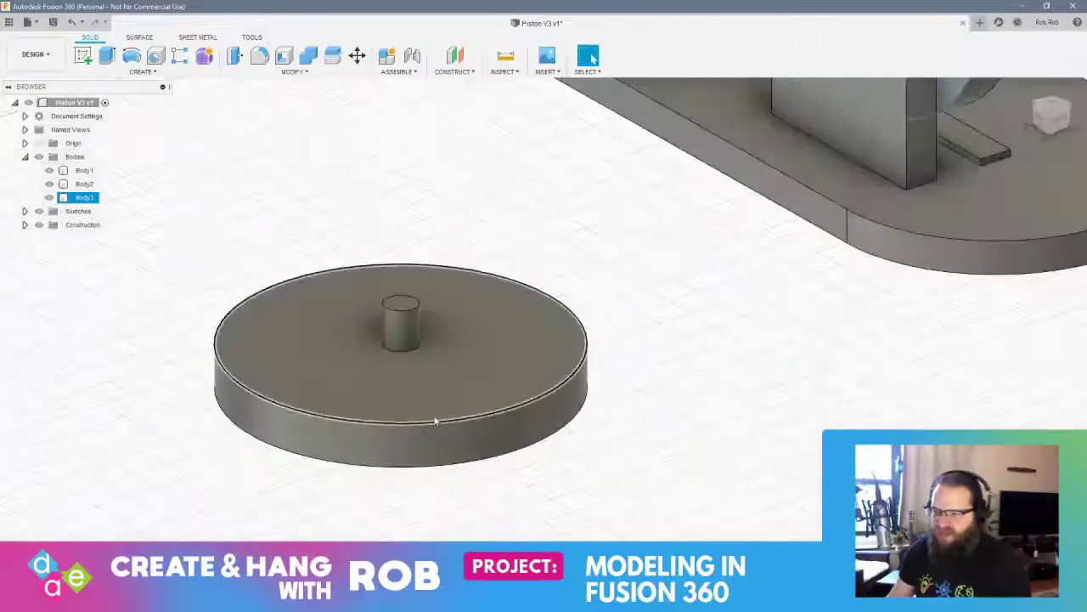
{"action": "left_click_drag", "start_coordinate": [151, 195], "coordinate": [615, 505]}
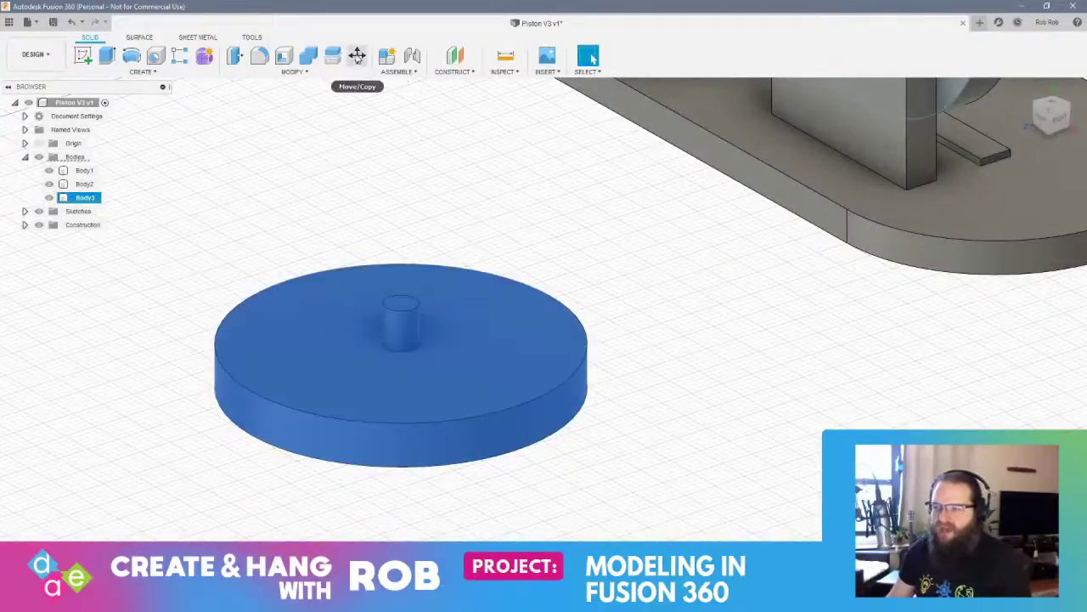
{"action": "left_click", "coordinate": [357, 55]}
{"action": "left_click_drag", "start_coordinate": [401, 273], "coordinate": [401, 83]}
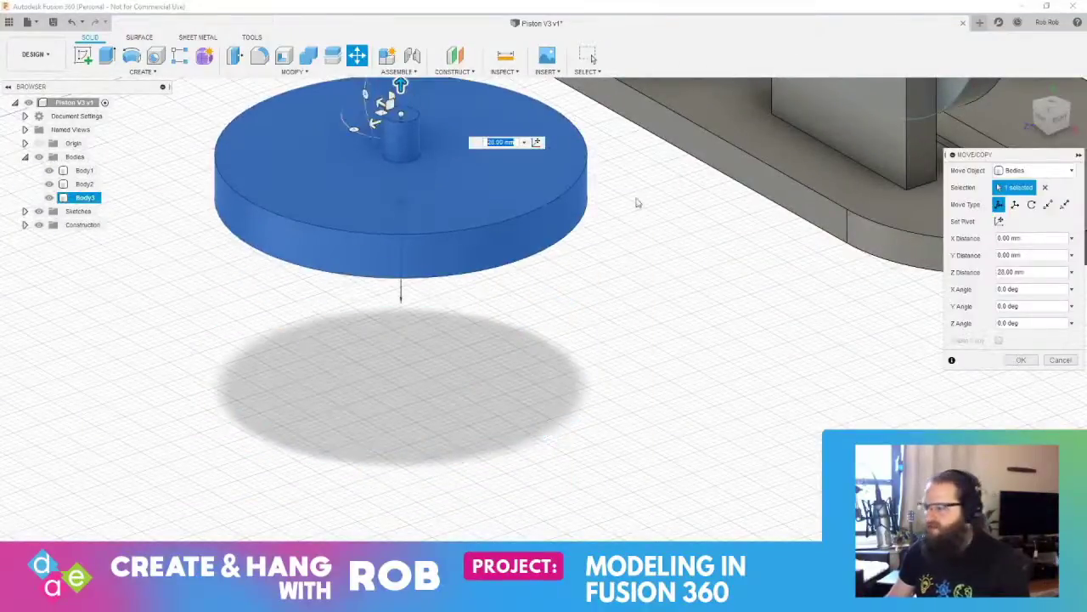
{"action": "scroll", "coordinate": [655, 229], "scroll_direction": "up", "scroll_amount": 1}
{"action": "scroll", "coordinate": [655, 230], "scroll_direction": "down", "scroll_amount": 4}
{"action": "middle_click_drag", "start_coordinate": [651, 230], "coordinate": [622, 248], "text": "shift"}
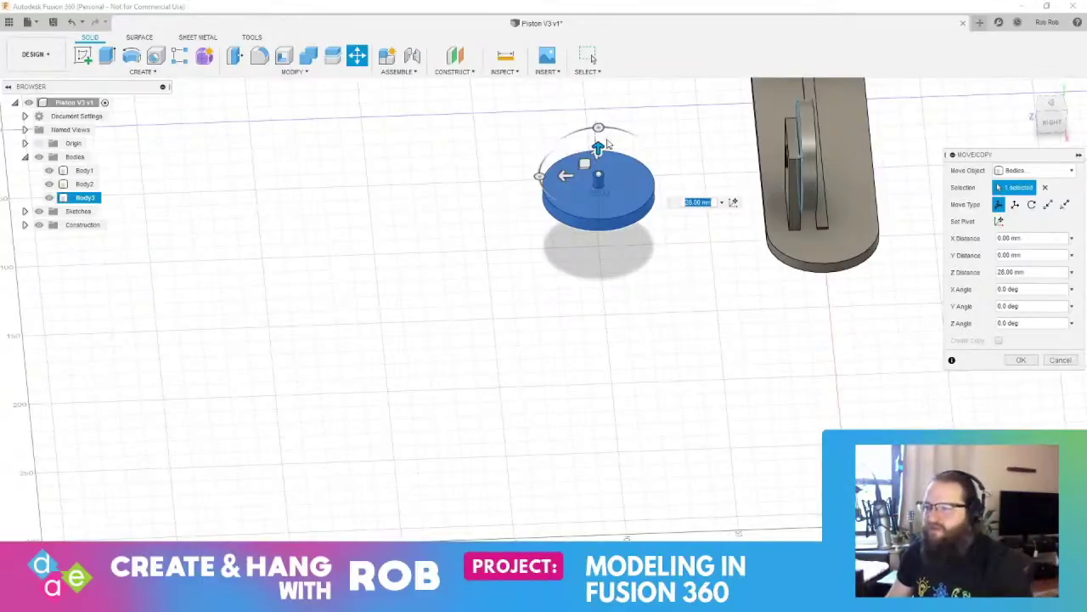
{"action": "left_click_drag", "start_coordinate": [598, 129], "coordinate": [704, 169]}
{"action": "key", "text": "Return"}
Hide all sketches so that only the bodies remain displayed
{"action": "middle_click_drag", "start_coordinate": [704, 174], "coordinate": [517, 329], "text": "shift"}
{"action": "scroll", "coordinate": [619, 210], "scroll_direction": "up", "scroll_amount": 2}
{"action": "scroll", "coordinate": [621, 207], "scroll_direction": "down", "scroll_amount": 2}
{"action": "scroll", "coordinate": [670, 305], "scroll_direction": "up", "scroll_amount": 4}
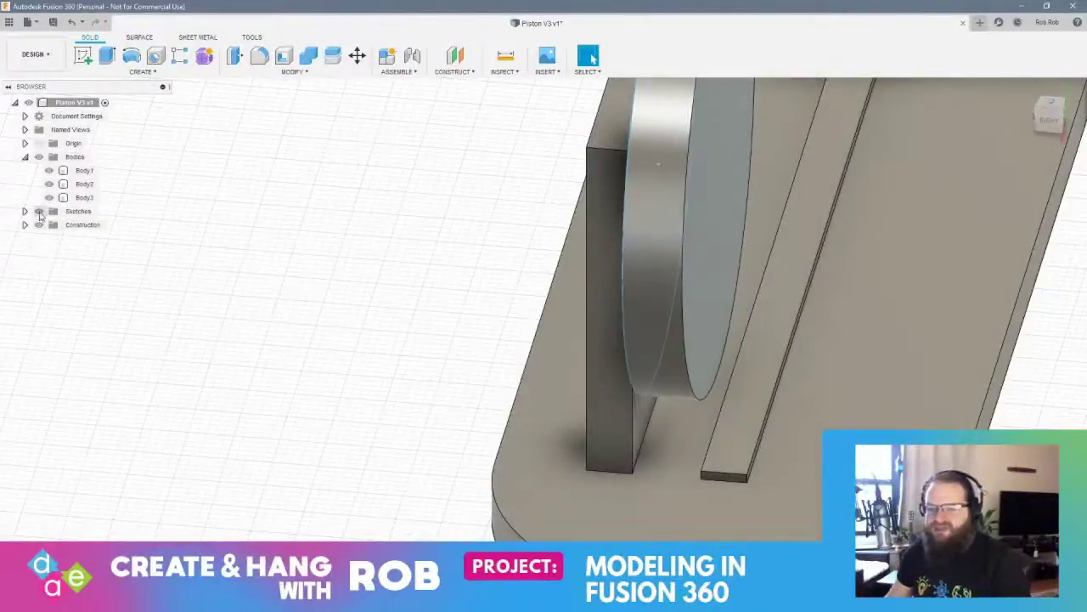
{"action": "middle_click_drag", "start_coordinate": [211, 258], "coordinate": [616, 332], "text": "shift"}
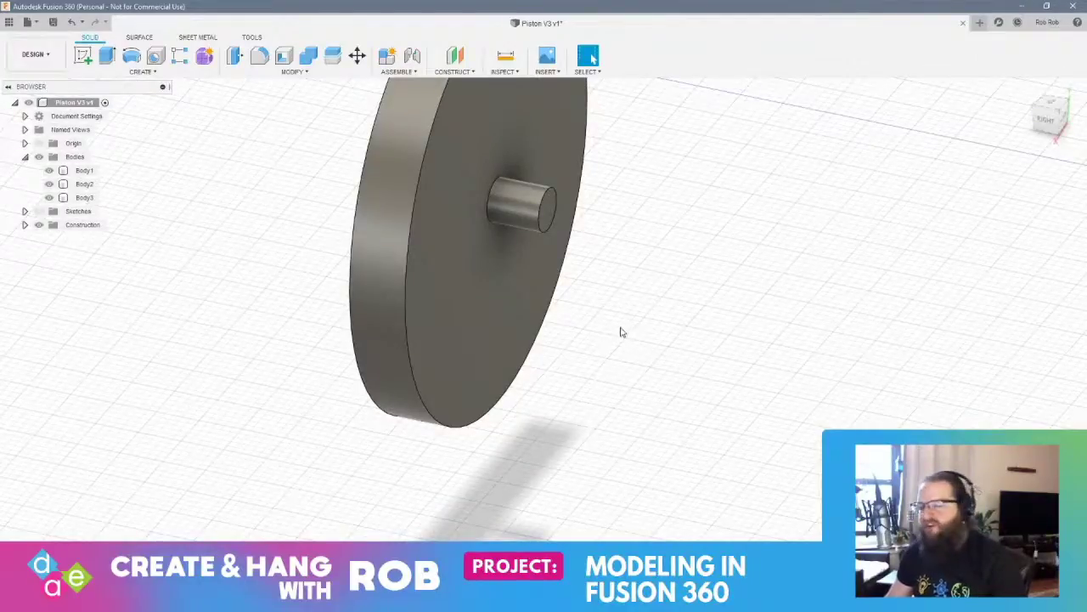
Align the second disc's pin end with the circular end of the hollow axle on the support block
{"action": "middle_click_drag", "start_coordinate": [687, 323], "coordinate": [646, 315], "text": "shift"}
{"action": "left_click", "coordinate": [293, 72]}
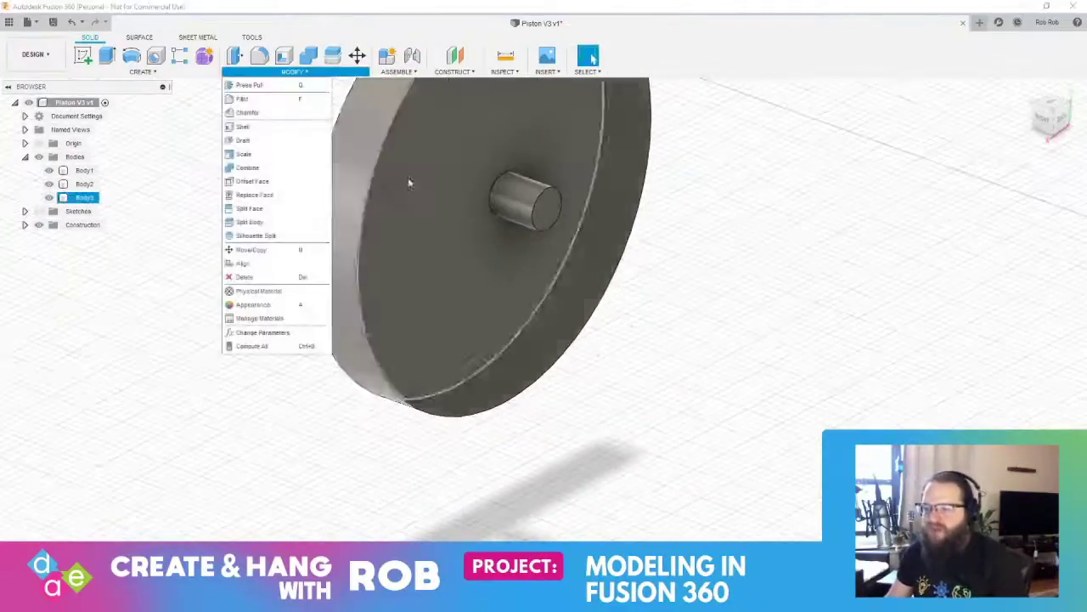
{"action": "left_click", "coordinate": [289, 264]}
{"action": "left_click", "coordinate": [546, 209]}
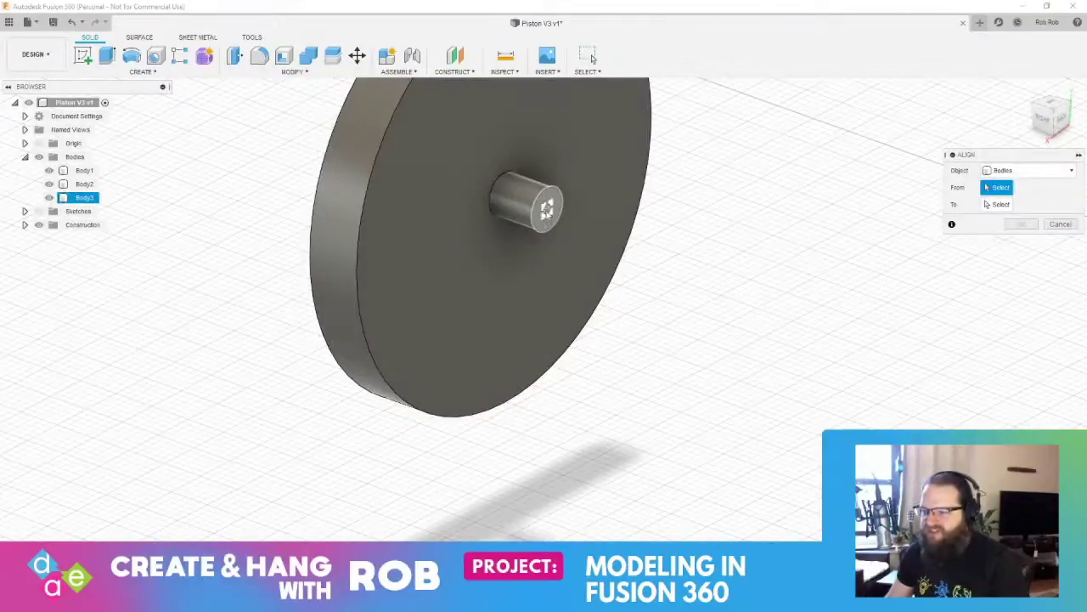
{"action": "left_click", "coordinate": [547, 210]}
{"action": "mouse_move", "coordinate": [784, 376]}
{"action": "middle_mouse_down", "text": "shift"}
{"action": "mouse_move", "coordinate": [867, 346]}
{"action": "mouse_move", "coordinate": [533, 277]}
{"action": "mouse_move", "coordinate": [522, 439]}
{"action": "mouse_move", "coordinate": [688, 383]}
{"action": "middle_mouse_up", "text": "shift"}
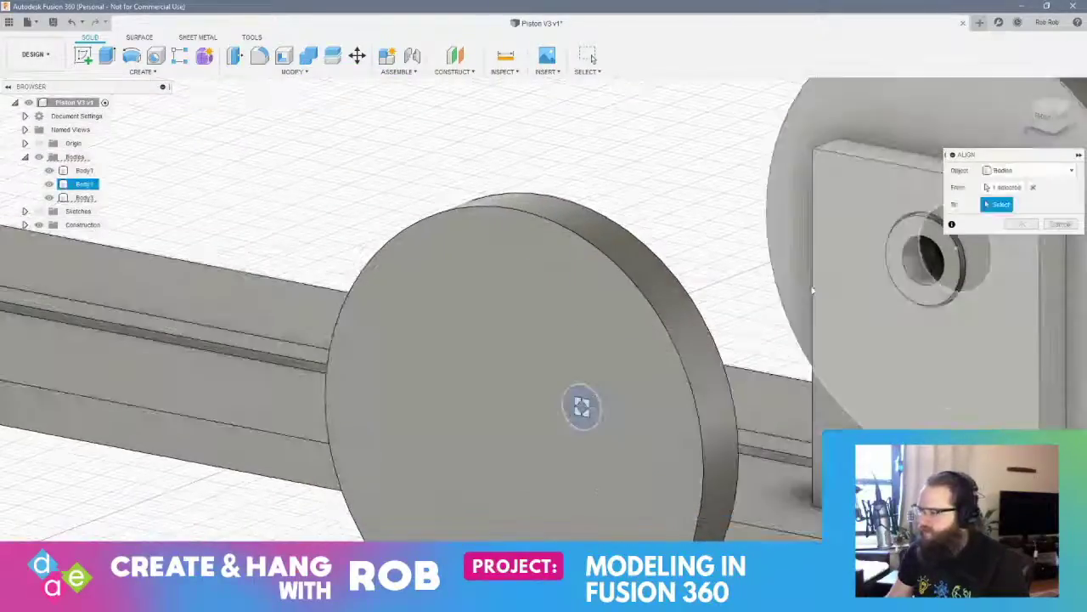
{"action": "left_click", "coordinate": [923, 264]}
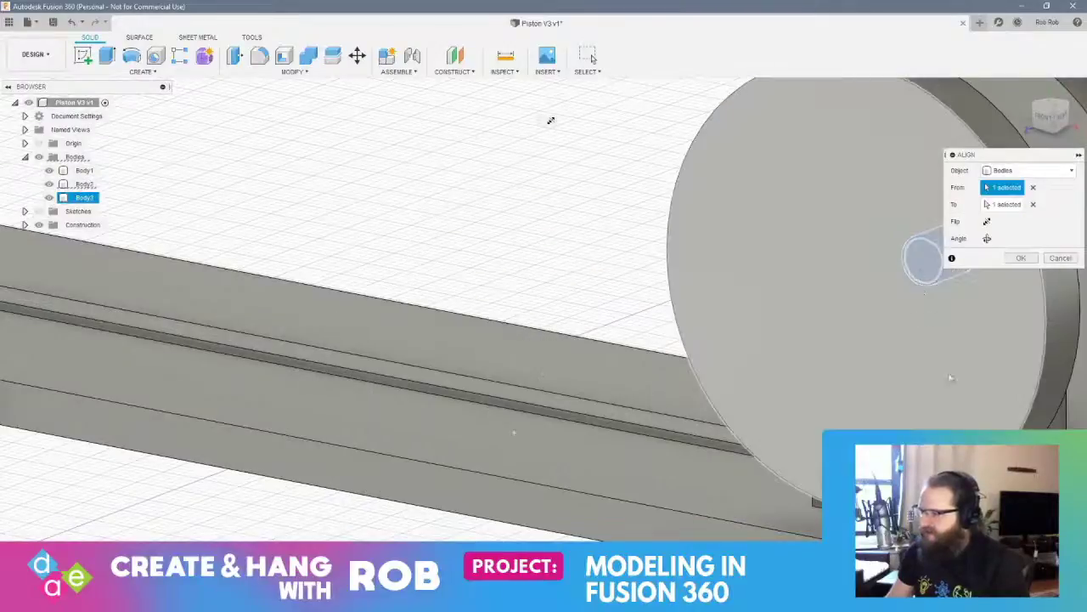
{"action": "middle_click_drag", "start_coordinate": [956, 389], "coordinate": [604, 431], "text": "shift"}
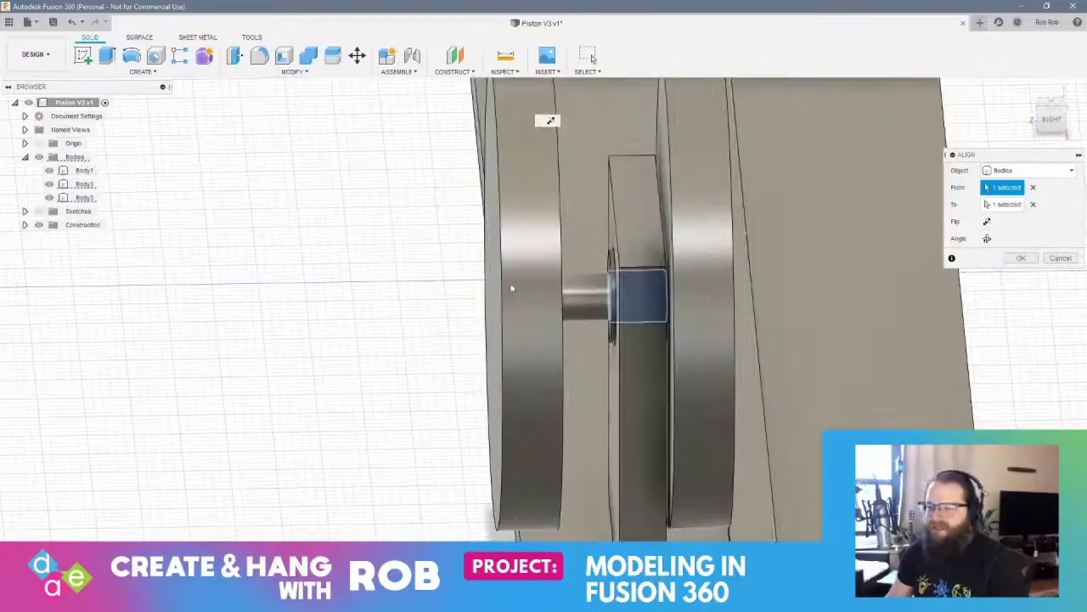
{"action": "left_click", "coordinate": [1022, 259]}
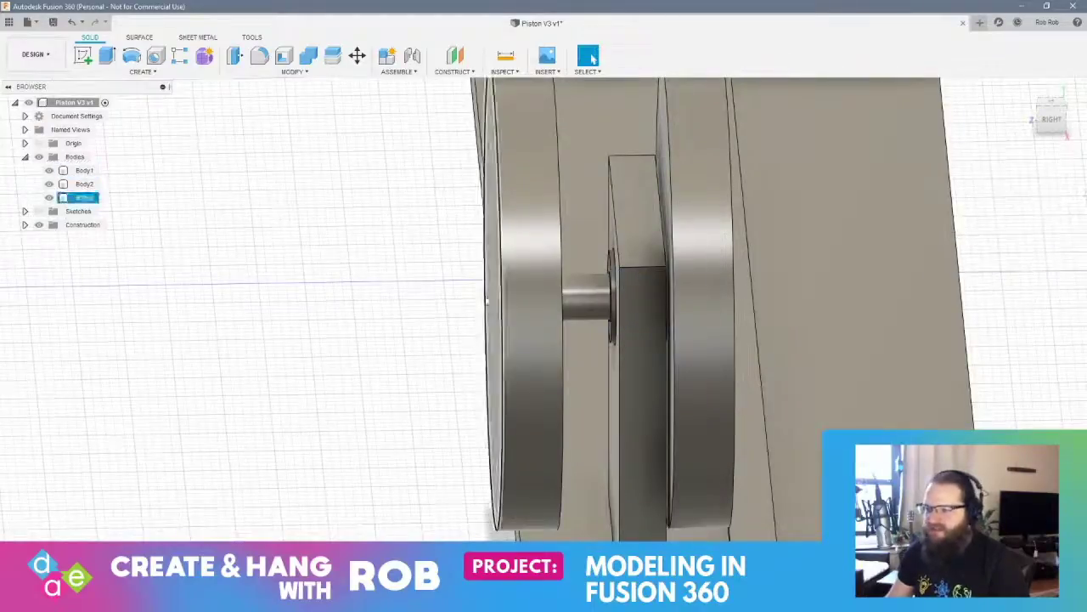
Move the second disc along Z so that its pin slides into the hollow axle through the support block
{"action": "left_click", "coordinate": [95, 198]}
{"action": "left_click", "coordinate": [357, 56]}
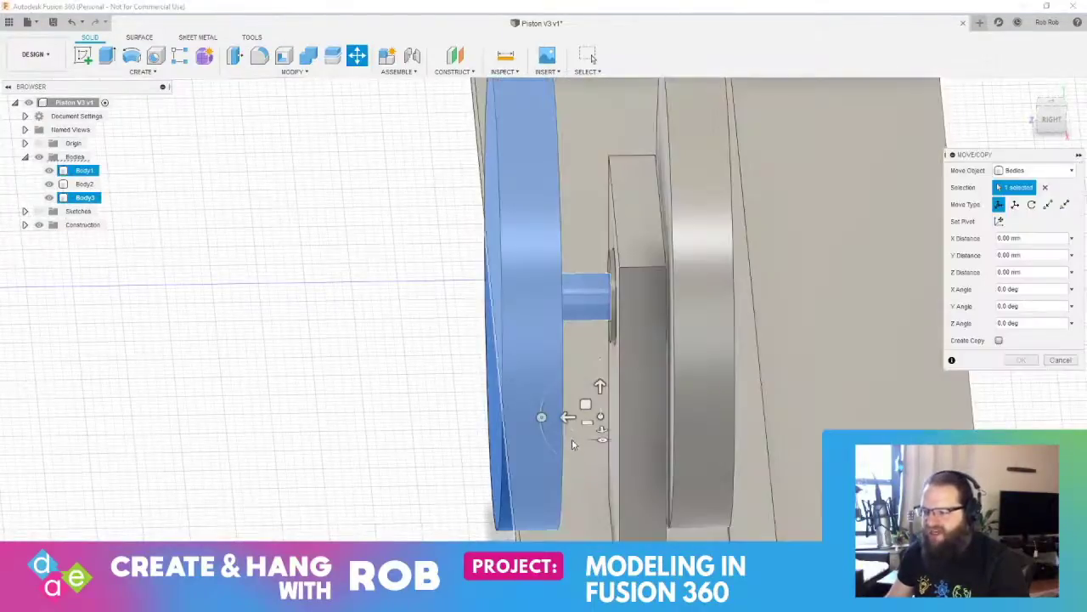
{"action": "left_click_drag", "start_coordinate": [572, 417], "coordinate": [620, 427]}
{"action": "middle_click_drag", "start_coordinate": [621, 427], "coordinate": [667, 418], "text": "shift"}
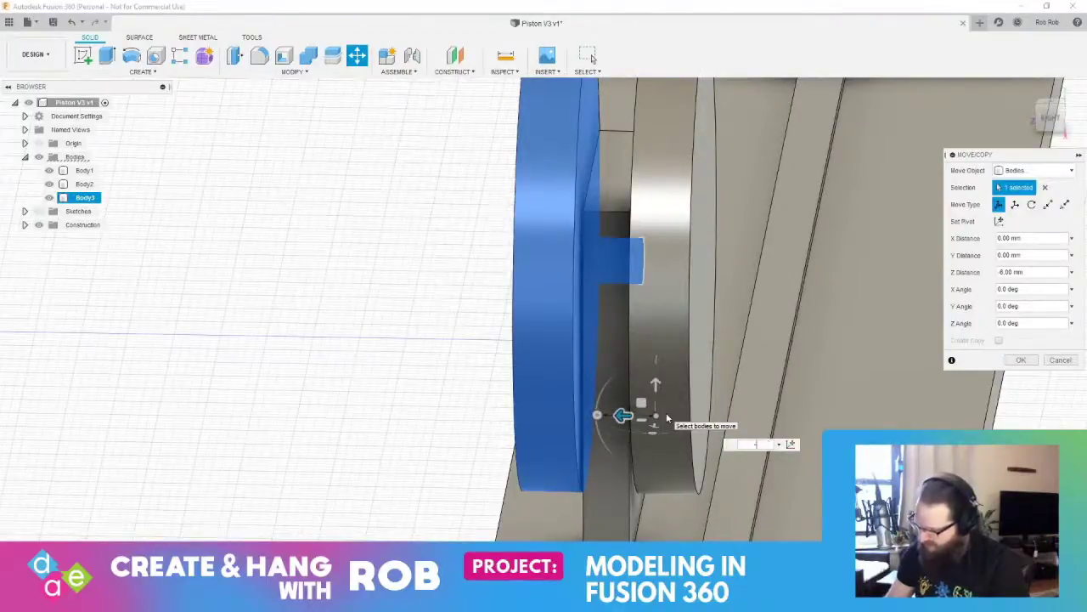
{"action": "key", "text": "Return"}
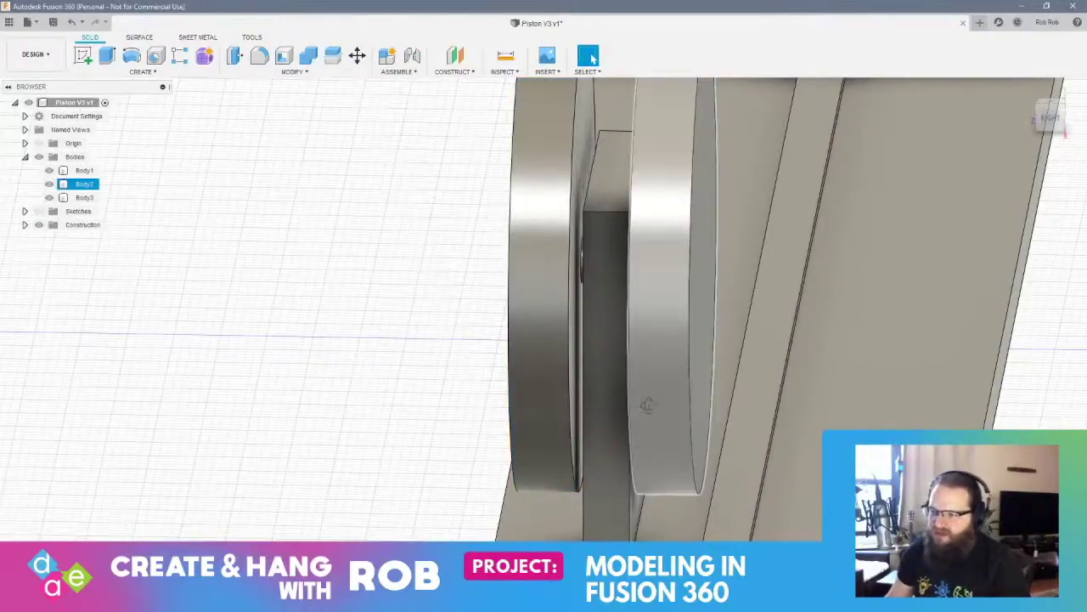
{"action": "middle_click_drag", "start_coordinate": [648, 405], "coordinate": [651, 405], "text": "shift"}
{"action": "key", "text": "Escape"}
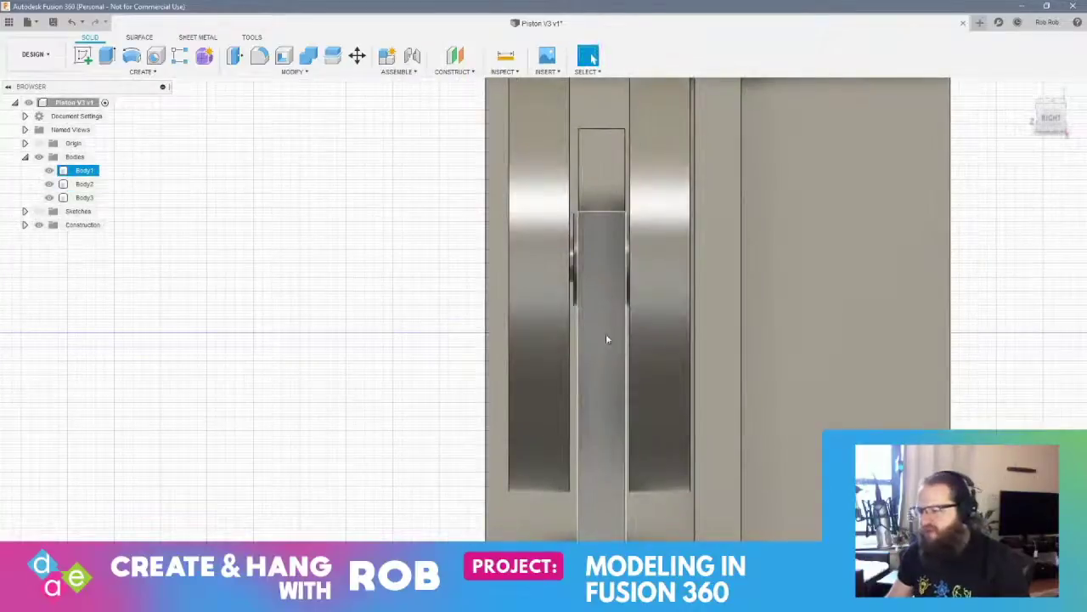
Move the second disc another 0.5 mm along Z towards the support block
{"action": "scroll", "coordinate": [488, 334], "scroll_direction": "down", "scroll_amount": 5}
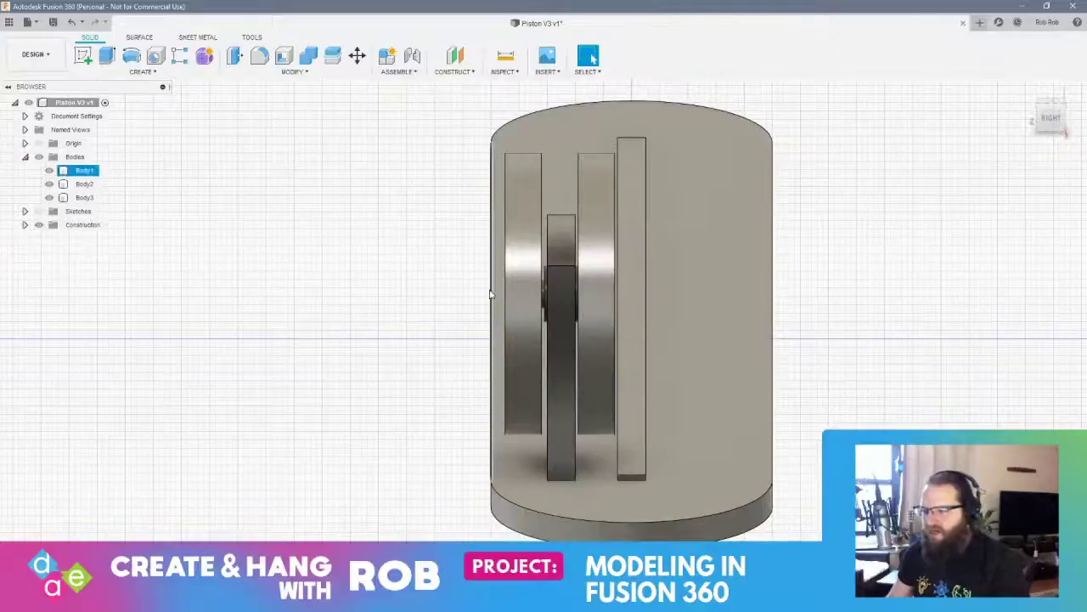
{"action": "left_click", "coordinate": [84, 197]}
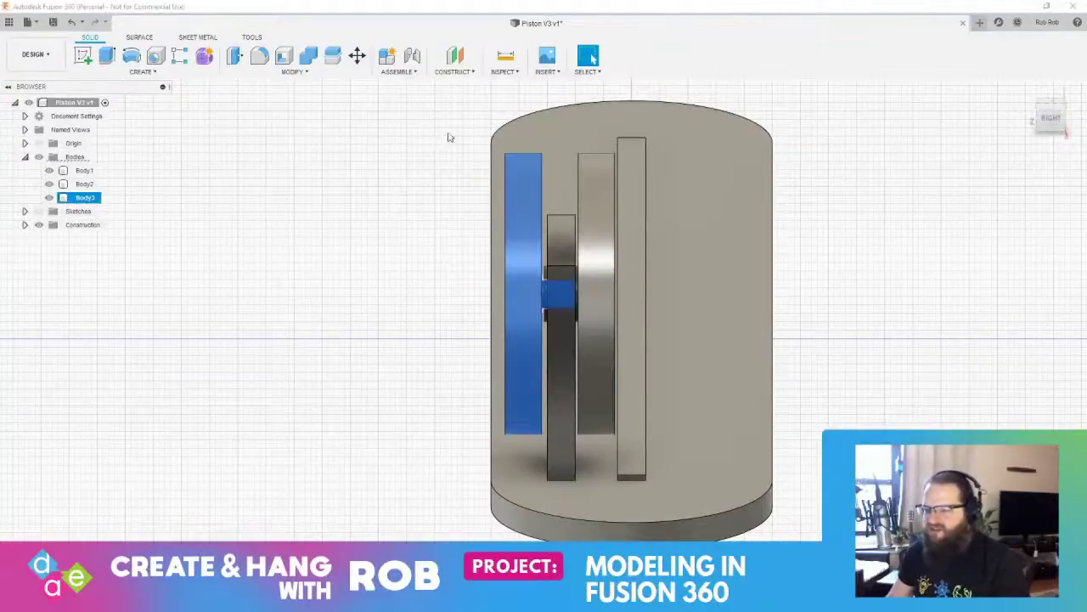
{"action": "left_click", "coordinate": [357, 56]}
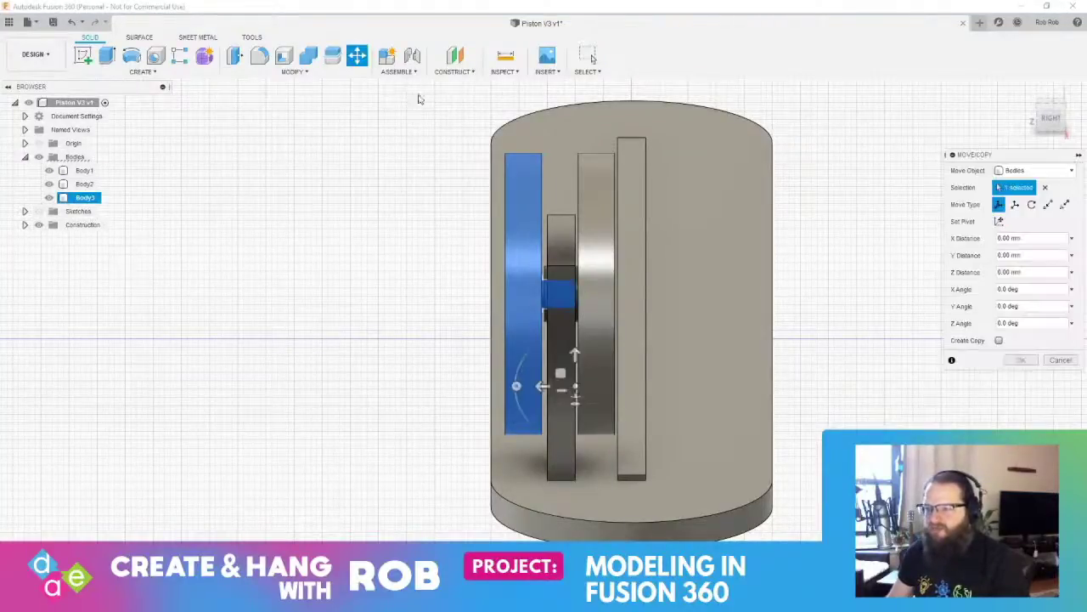
{"action": "left_click", "coordinate": [541, 385]}
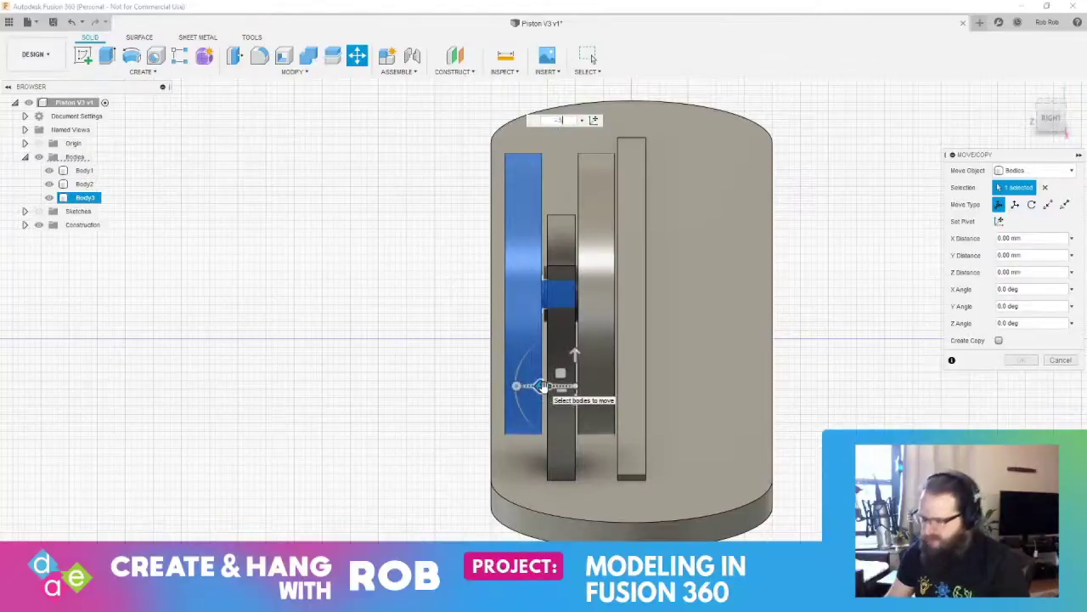
{"action": "left_click_drag", "start_coordinate": [541, 385], "coordinate": [543, 385]}
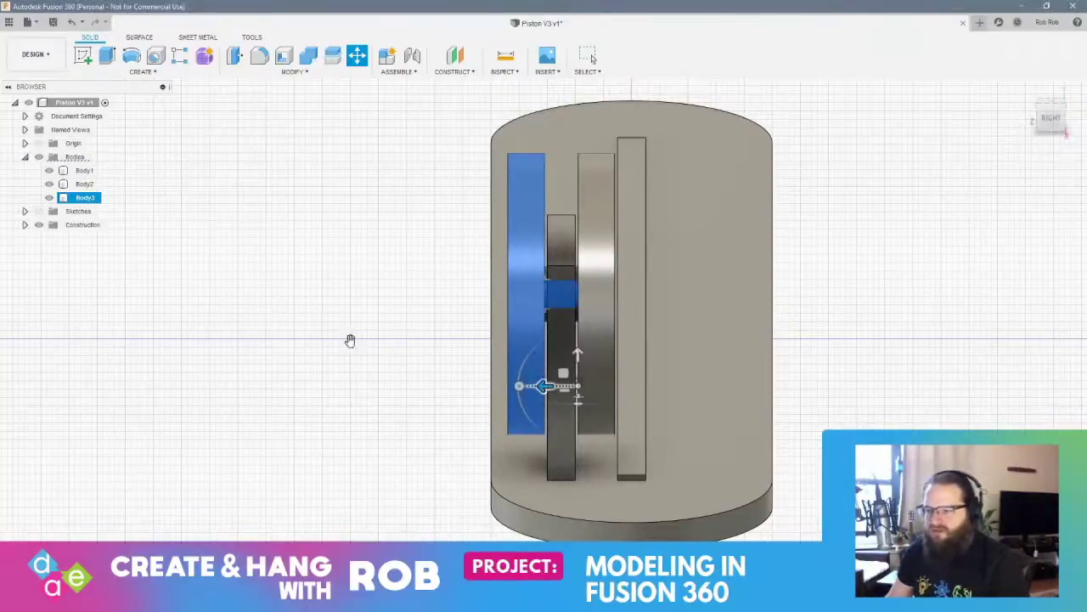
{"action": "key", "text": "Escape"}
Examine the two-disc assembly on the support block and base plate from several sides
{"action": "middle_click_drag", "start_coordinate": [146, 224], "coordinate": [417, 298], "text": "shift"}
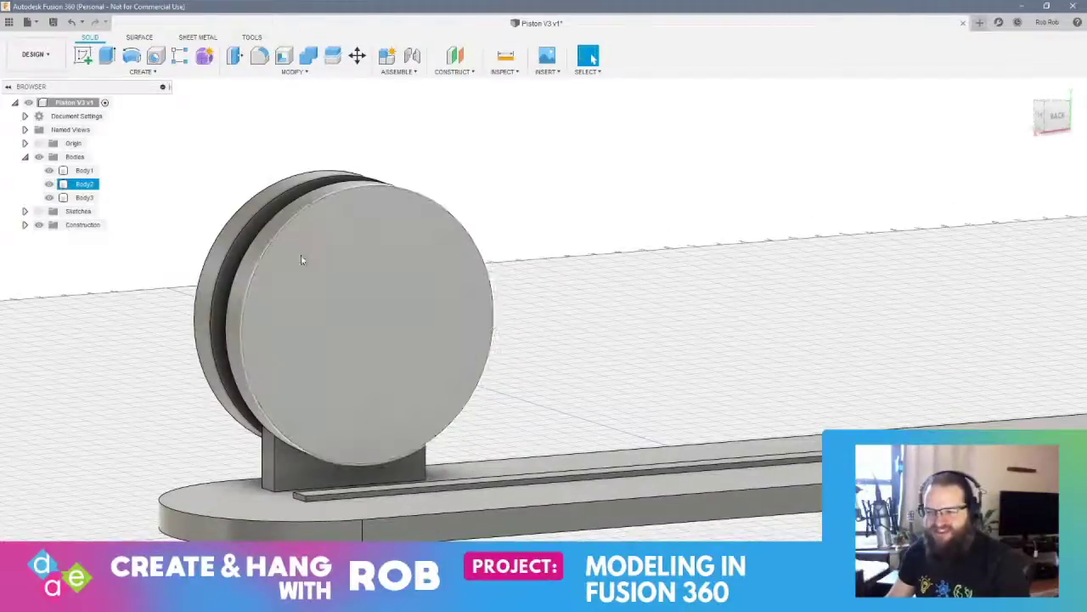
{"action": "left_click", "coordinate": [464, 365]}
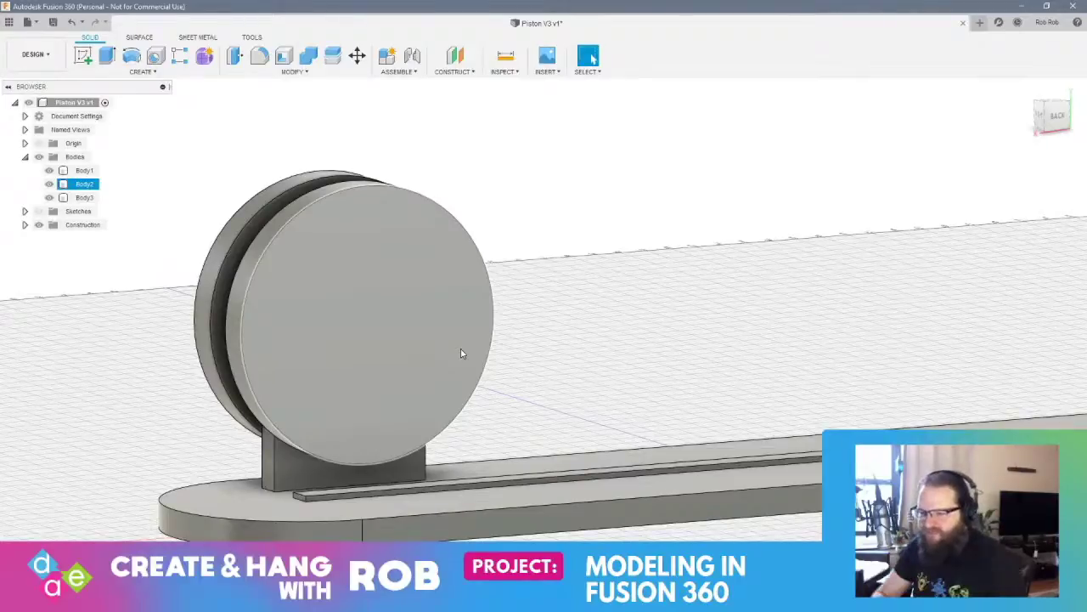
{"action": "middle_click_drag", "start_coordinate": [461, 353], "coordinate": [385, 341], "text": "shift"}
{"action": "middle_click_drag", "start_coordinate": [585, 368], "coordinate": [619, 368], "text": "shift"}
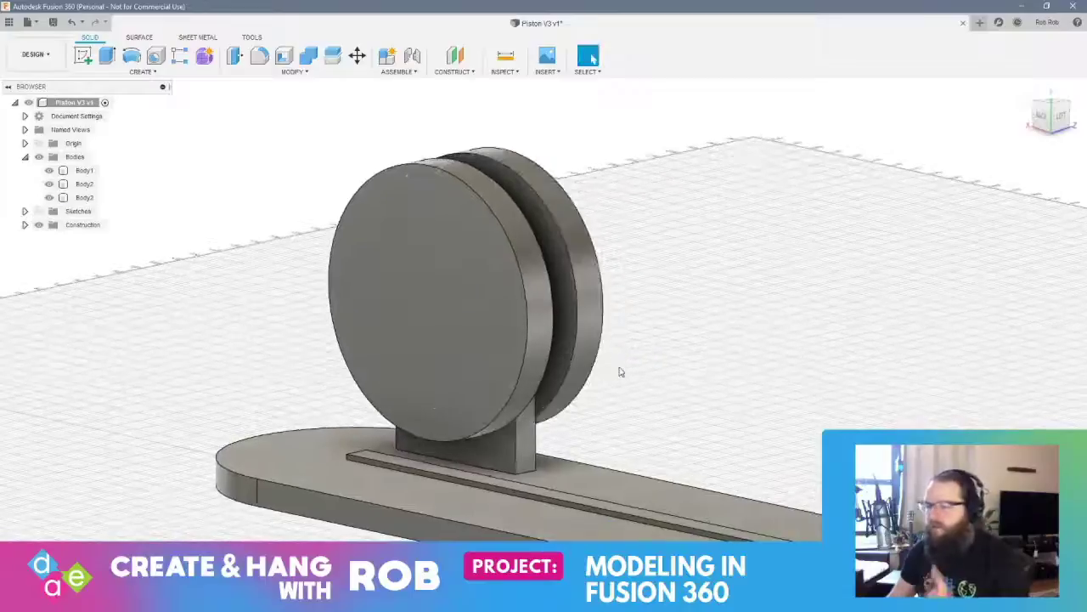
{"action": "middle_click_drag", "start_coordinate": [534, 386], "coordinate": [587, 365], "text": "shift"}
{"action": "left_click", "coordinate": [503, 368]}
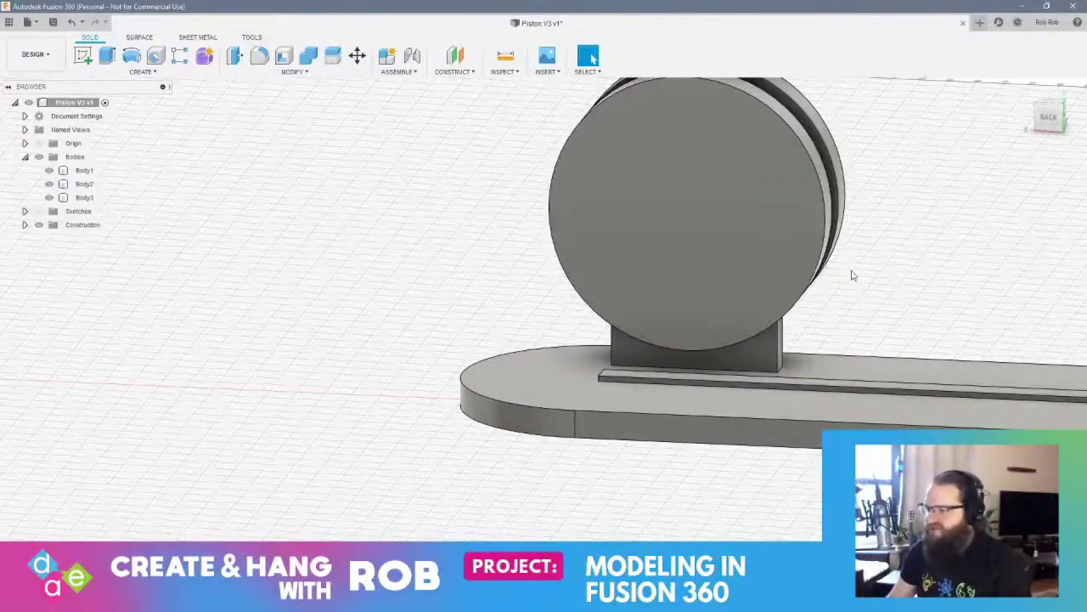
{"action": "middle_click_drag", "start_coordinate": [853, 276], "coordinate": [818, 197], "text": "shift"}
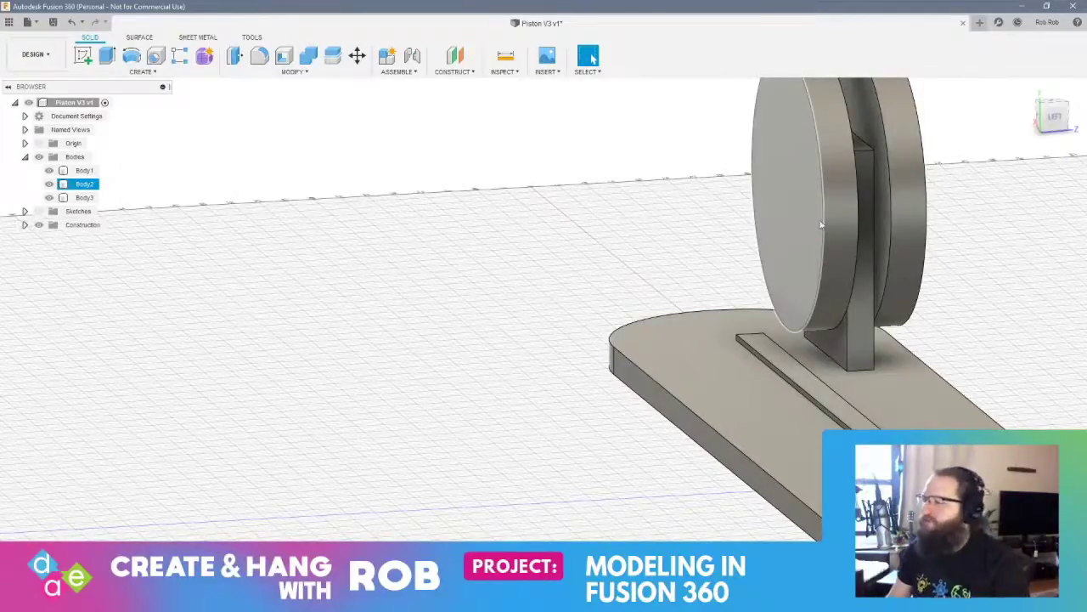
{"action": "middle_click_drag", "start_coordinate": [849, 304], "coordinate": [876, 304], "text": "shift"}
Save the design as a new version with the description "User Saved"
{"action": "key", "text": "Escape"}
{"action": "key", "text": "ctrl+s"}
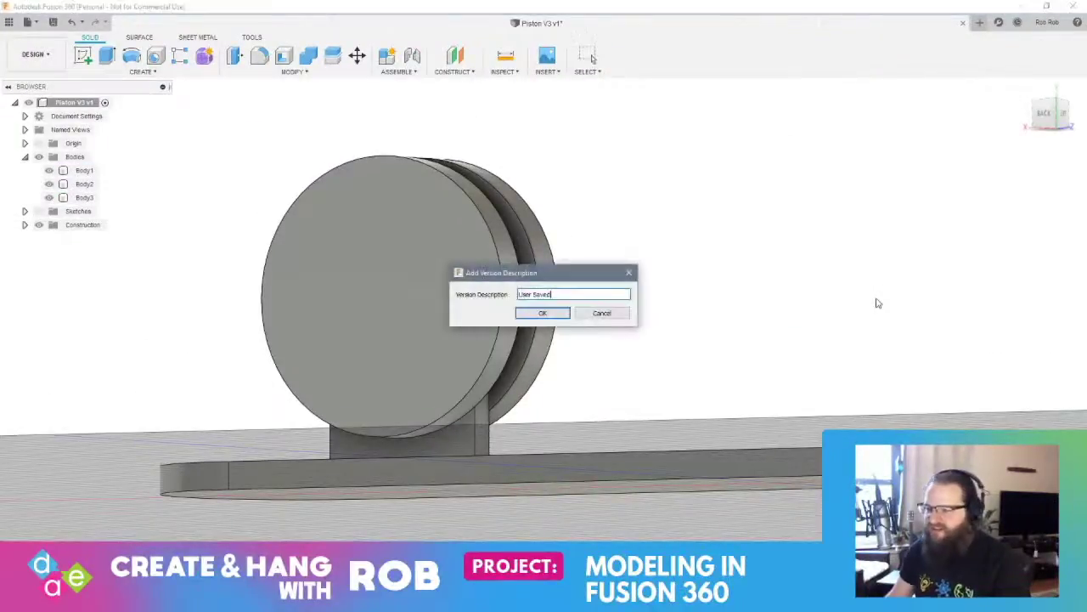
{"action": "key", "text": "Return"}
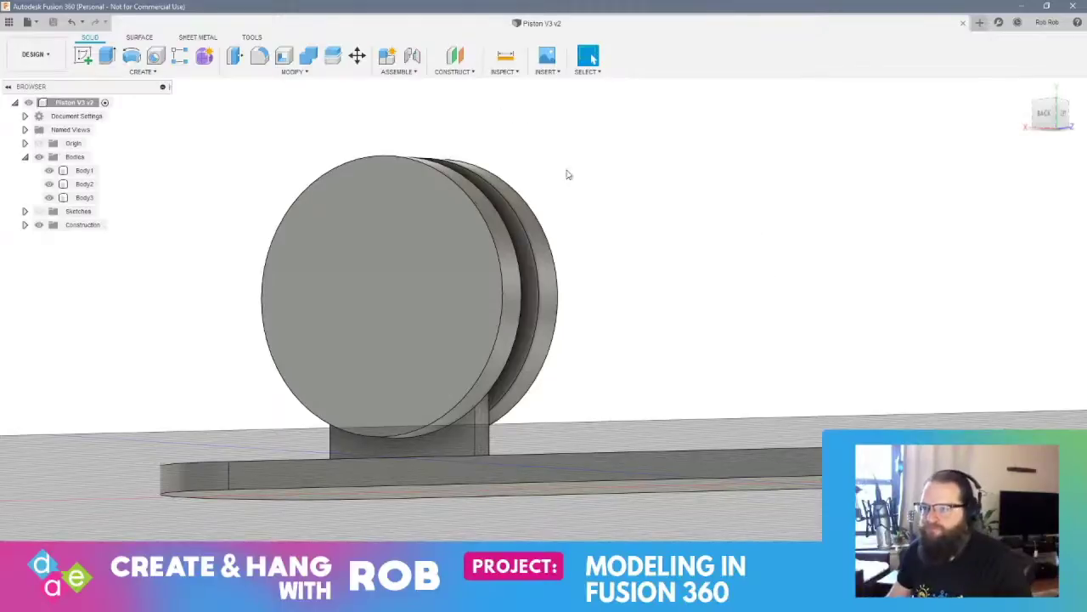
Start a sketch on the outer face of the second disc
{"action": "middle_click_drag", "start_coordinate": [687, 291], "coordinate": [598, 361], "text": "shift"}
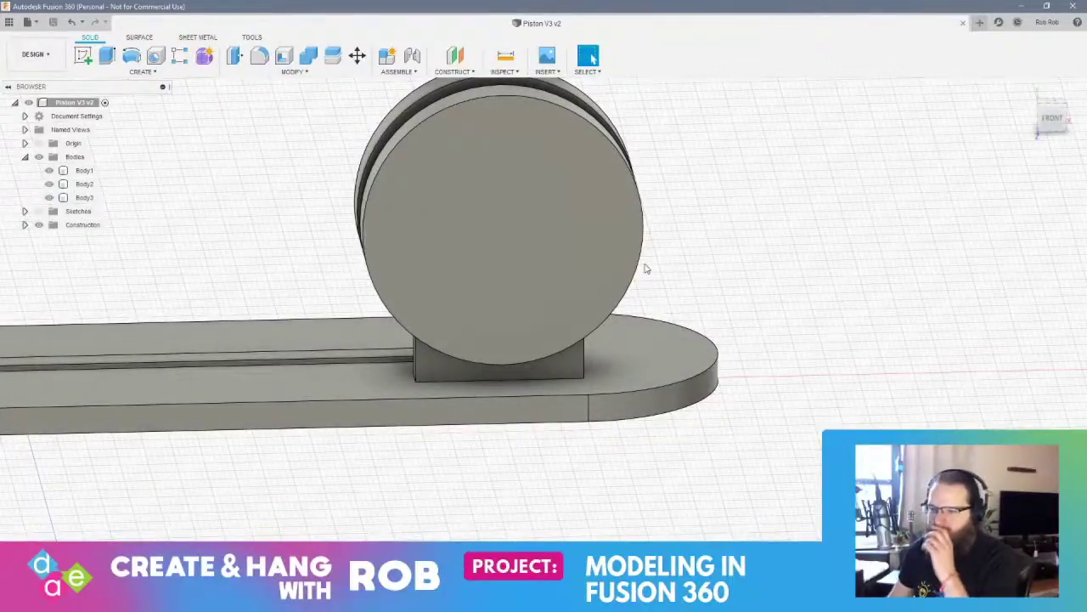
{"action": "left_click", "coordinate": [522, 252]}
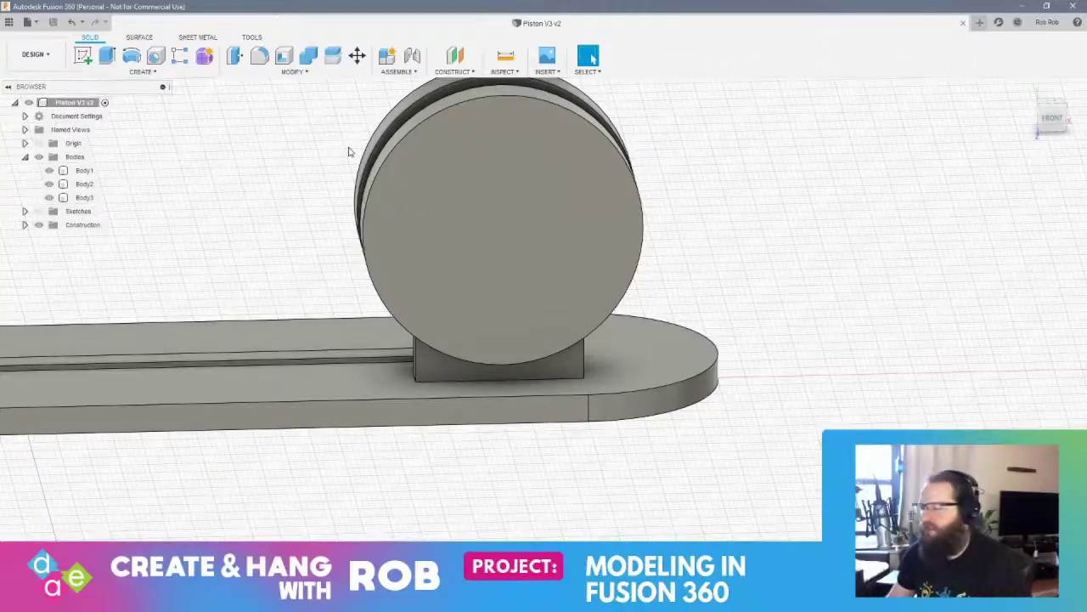
{"action": "left_click", "coordinate": [84, 57]}
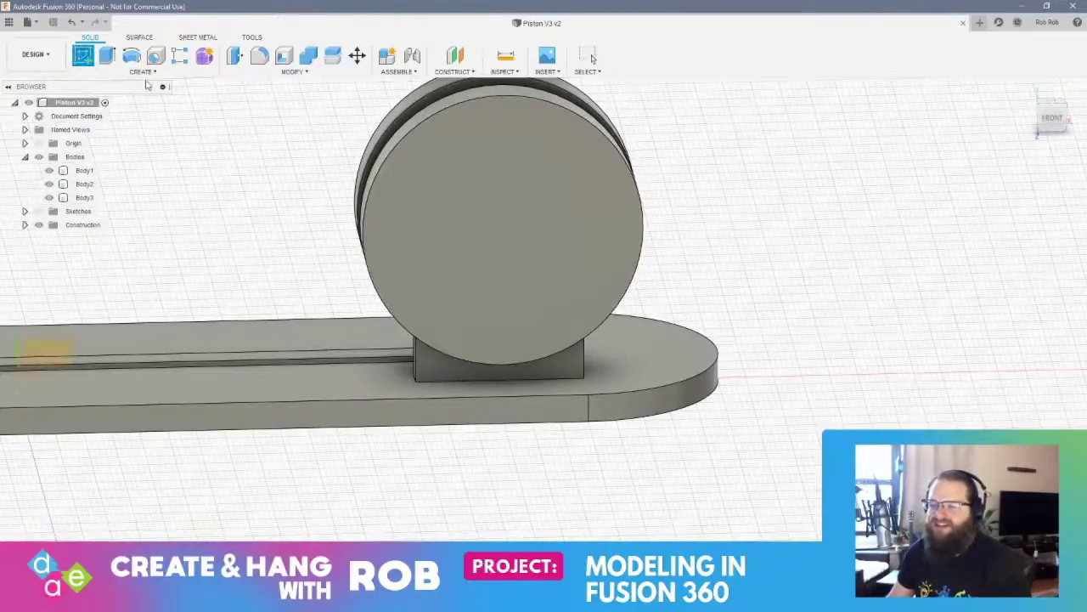
{"action": "left_click", "coordinate": [531, 240]}
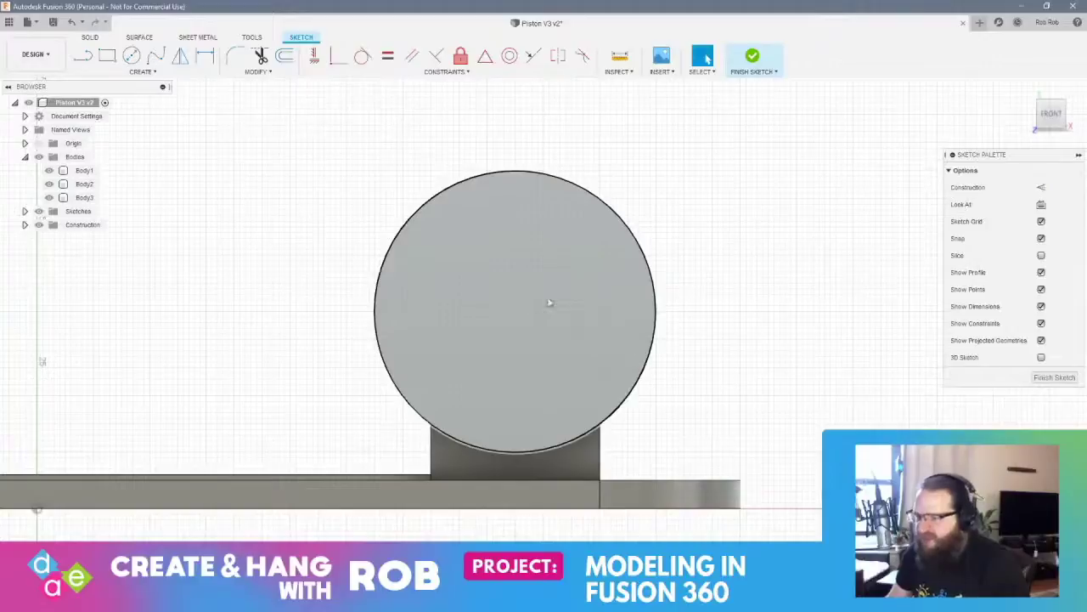
{"action": "scroll", "coordinate": [549, 302], "scroll_direction": "up", "scroll_amount": 3}
{"action": "left_click", "coordinate": [133, 57]}
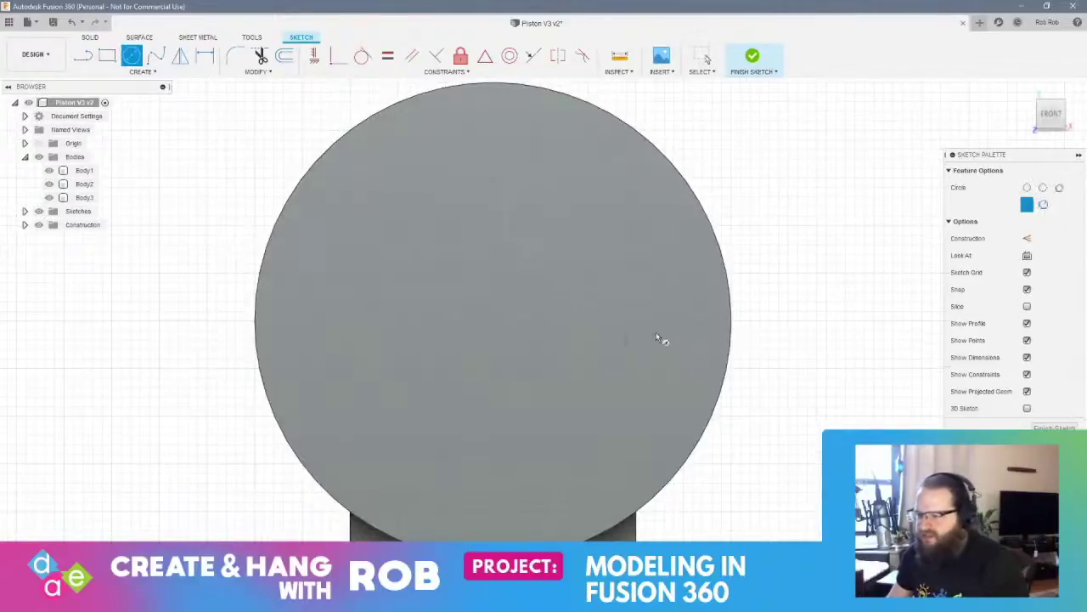
{"action": "left_click", "coordinate": [683, 321]}
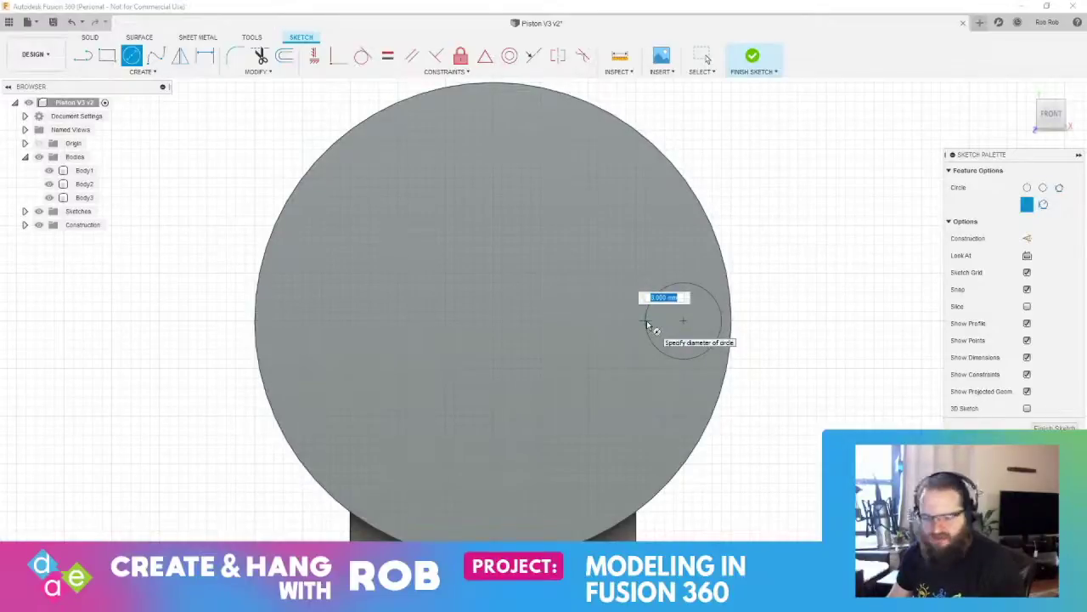
{"action": "key", "text": "Escape"}
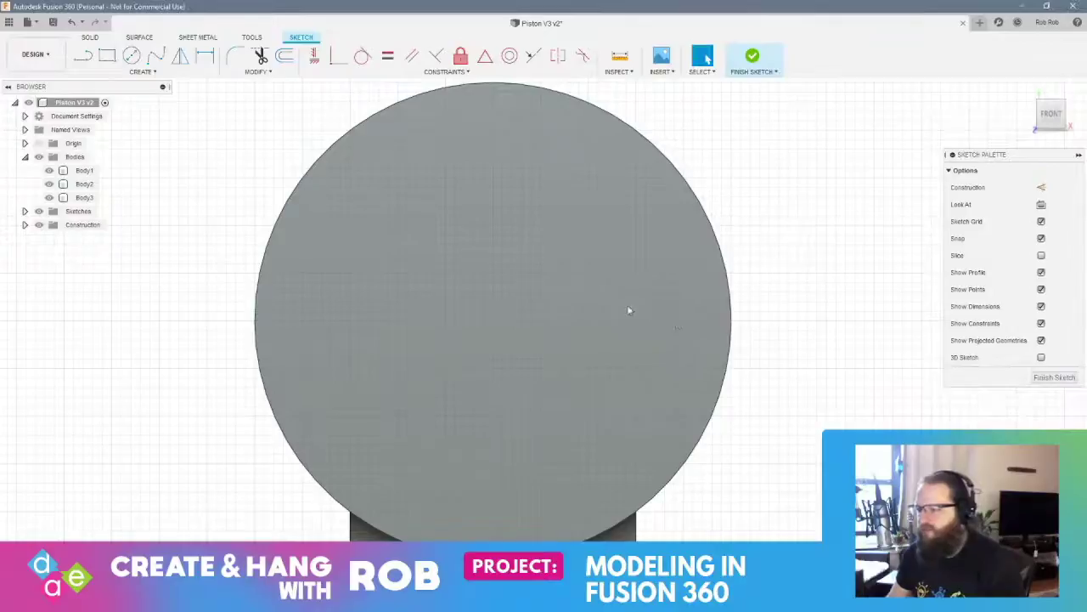
Draw an 8 mm diameter circle near the second disc's rim, level with the disc's centre, and finish the sketch
{"action": "left_click", "coordinate": [132, 55]}
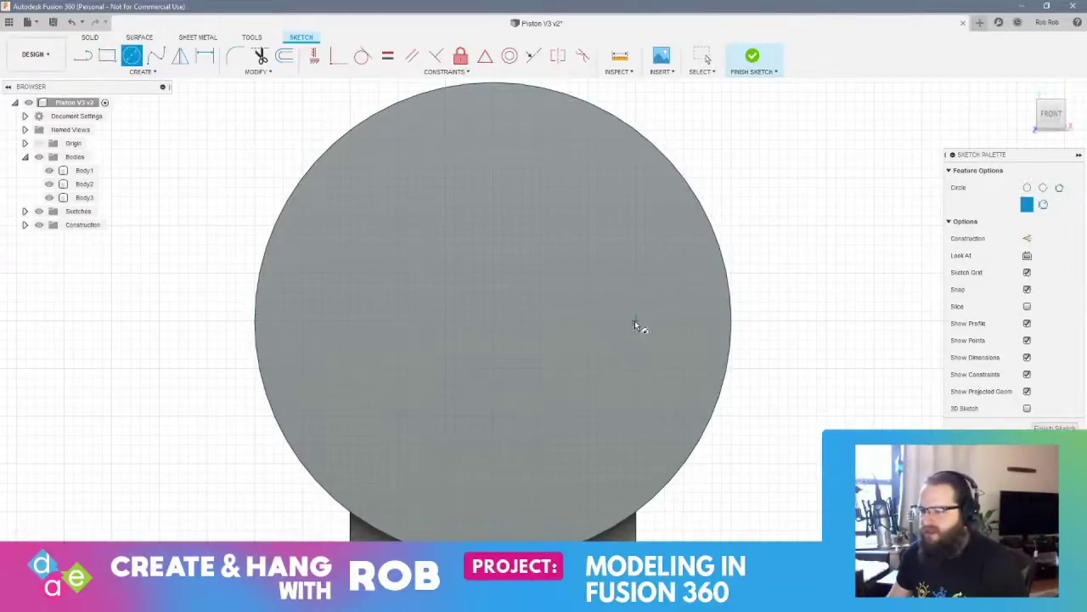
{"action": "left_click", "coordinate": [681, 321]}
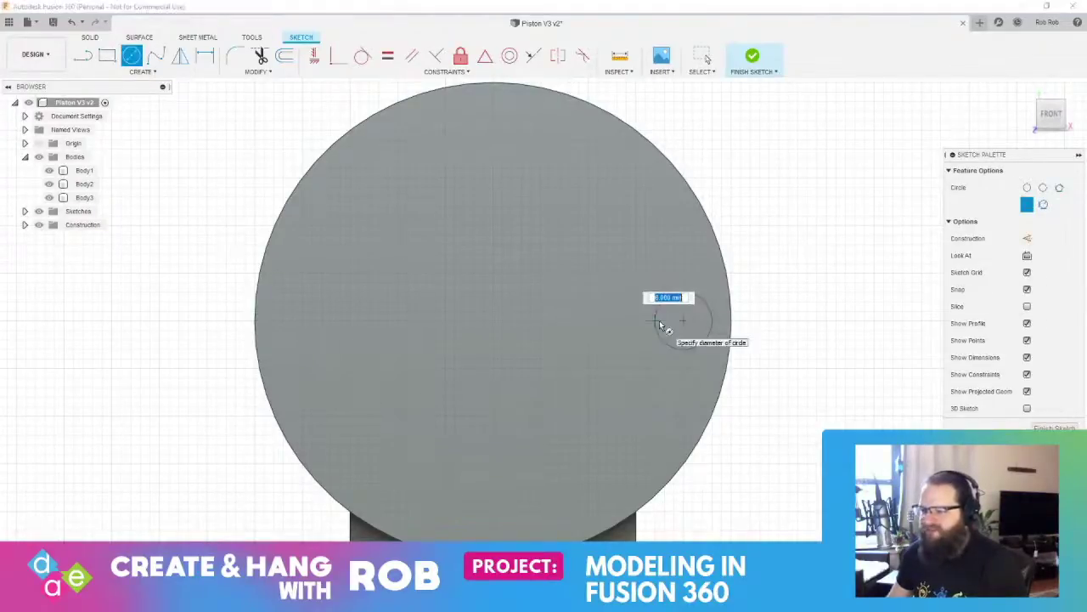
{"action": "type", "text": "8"}
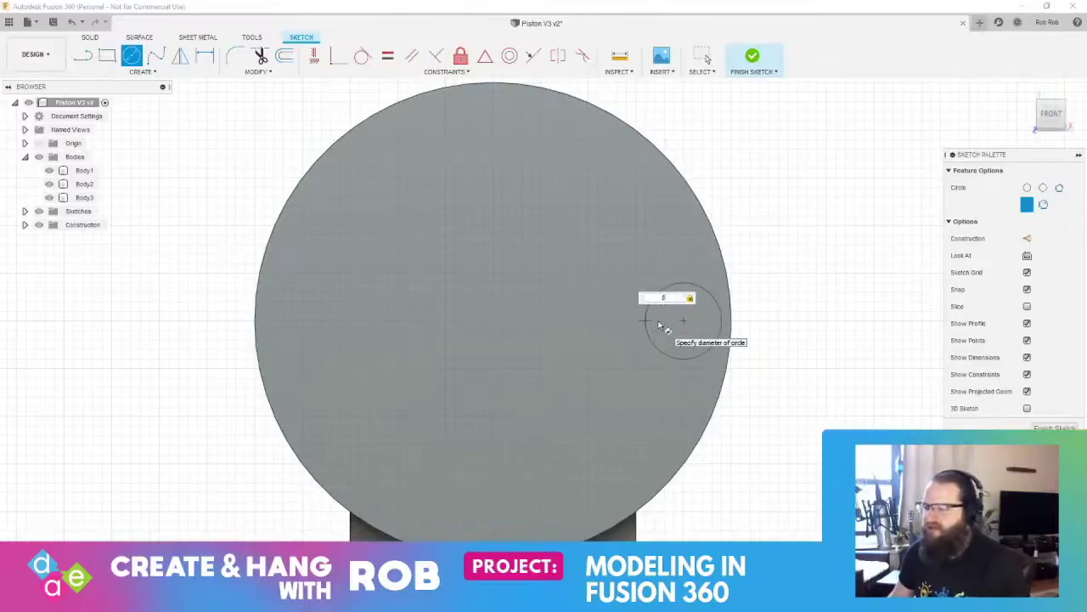
{"action": "key", "text": "Return"}
{"action": "key", "text": "Escape"}
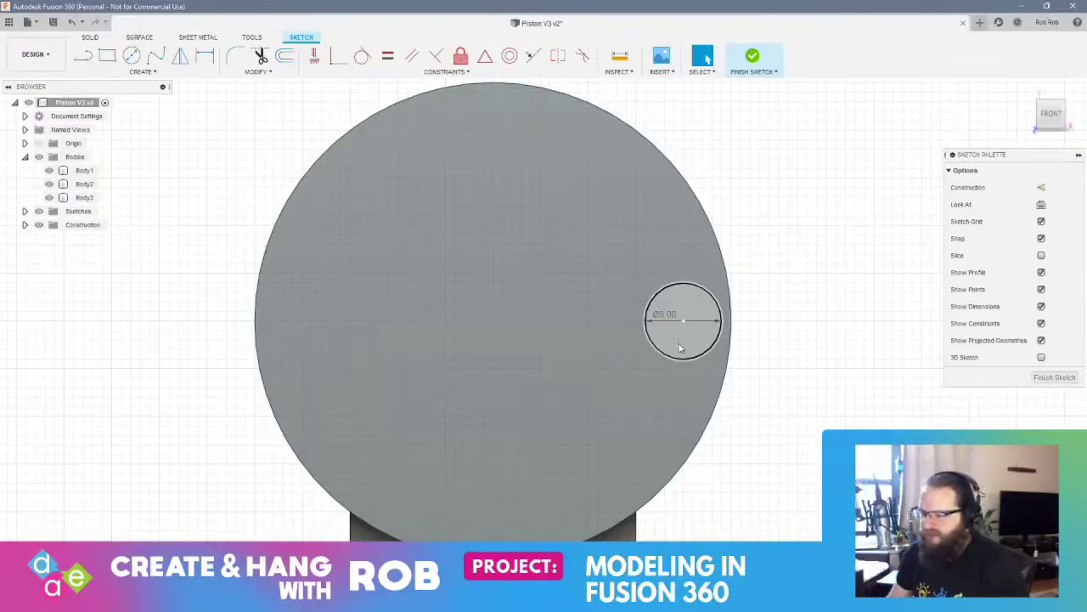
{"action": "left_click", "coordinate": [1043, 377]}
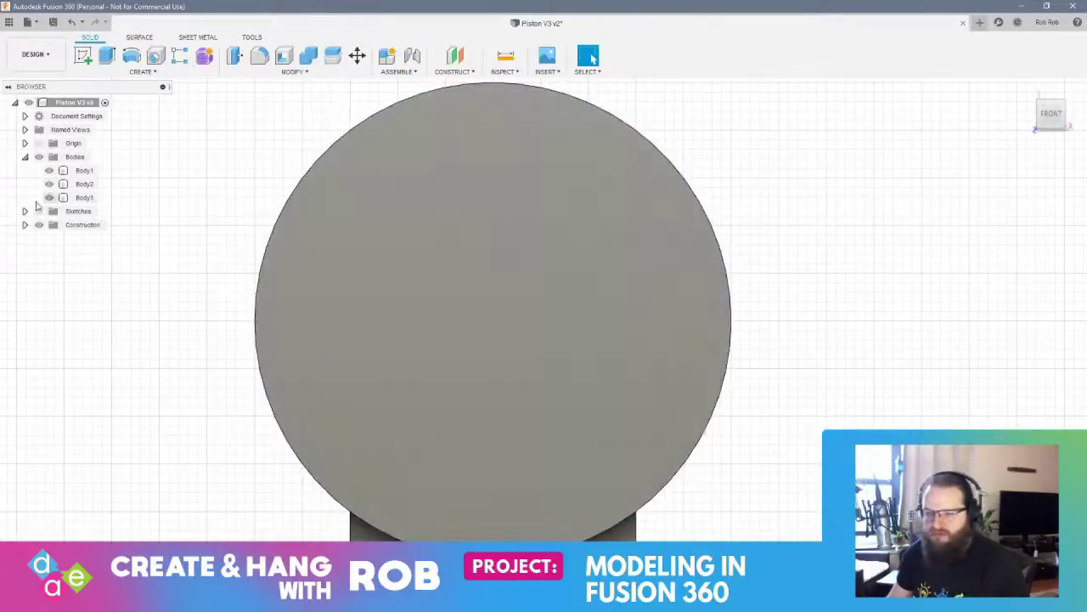
{"action": "middle_click_drag", "start_coordinate": [945, 398], "coordinate": [618, 304], "text": "shift"}
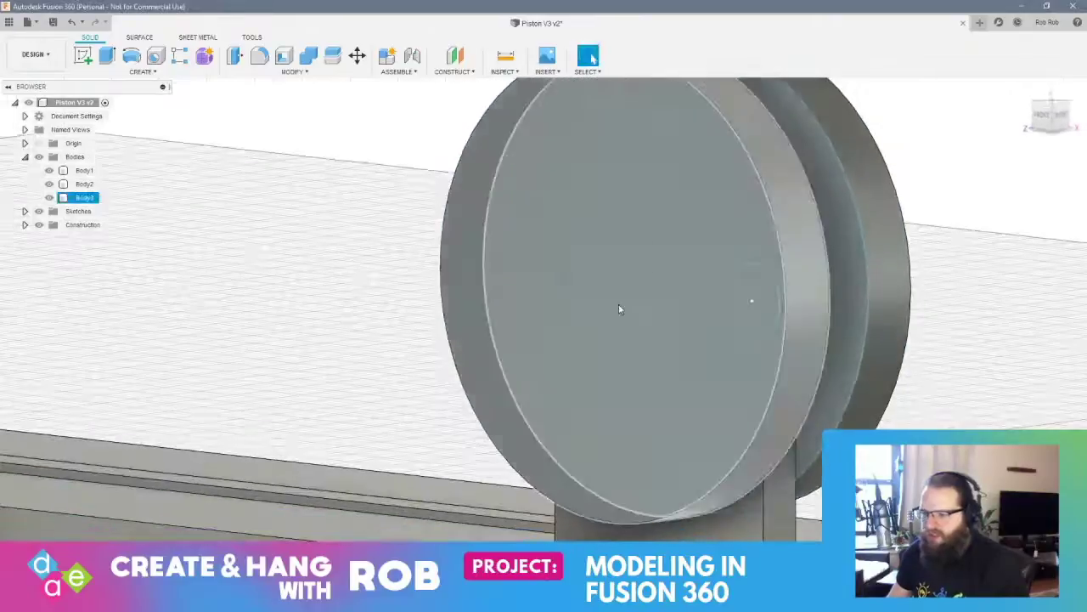
Hide Sketch4 and Sketch5, keeping the sketch with the 8 mm circle visible
{"action": "left_click", "coordinate": [24, 212]}
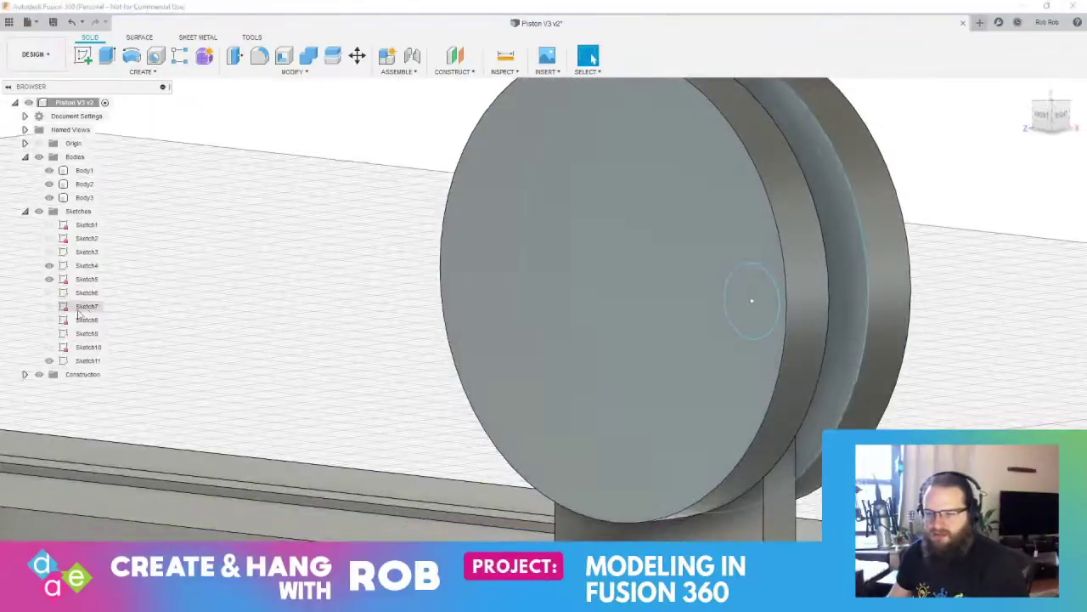
{"action": "left_click", "coordinate": [50, 266]}
{"action": "left_click", "coordinate": [49, 294]}
{"action": "left_click", "coordinate": [50, 279]}
{"action": "left_click", "coordinate": [49, 293]}
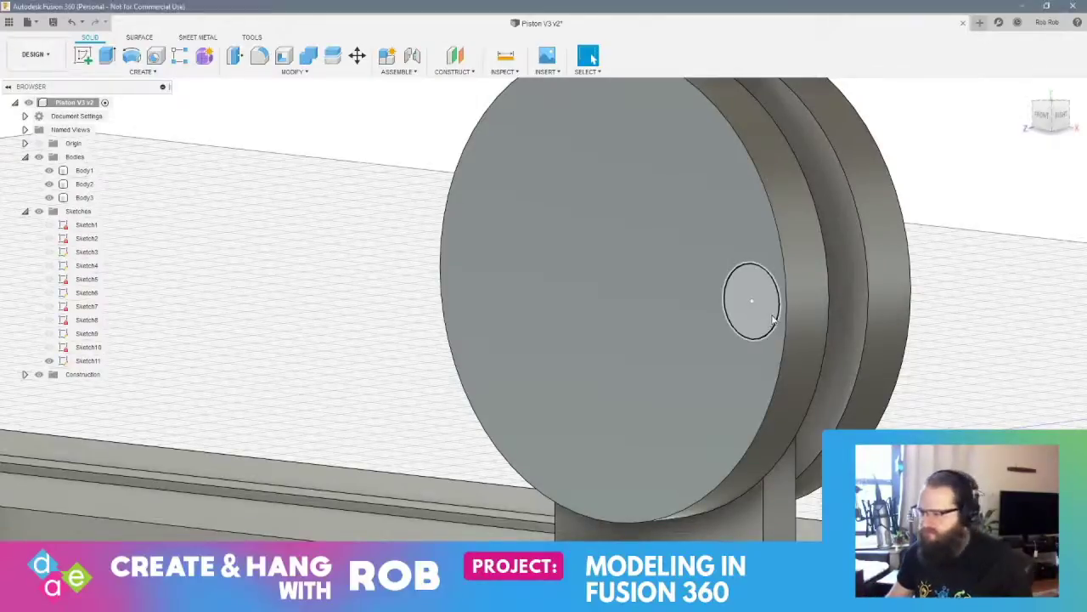
Extrude the 8 mm circle 30 mm outward from the second disc's face to form a crank pin
{"action": "right_click", "coordinate": [767, 319]}
{"action": "left_click", "coordinate": [807, 299]}
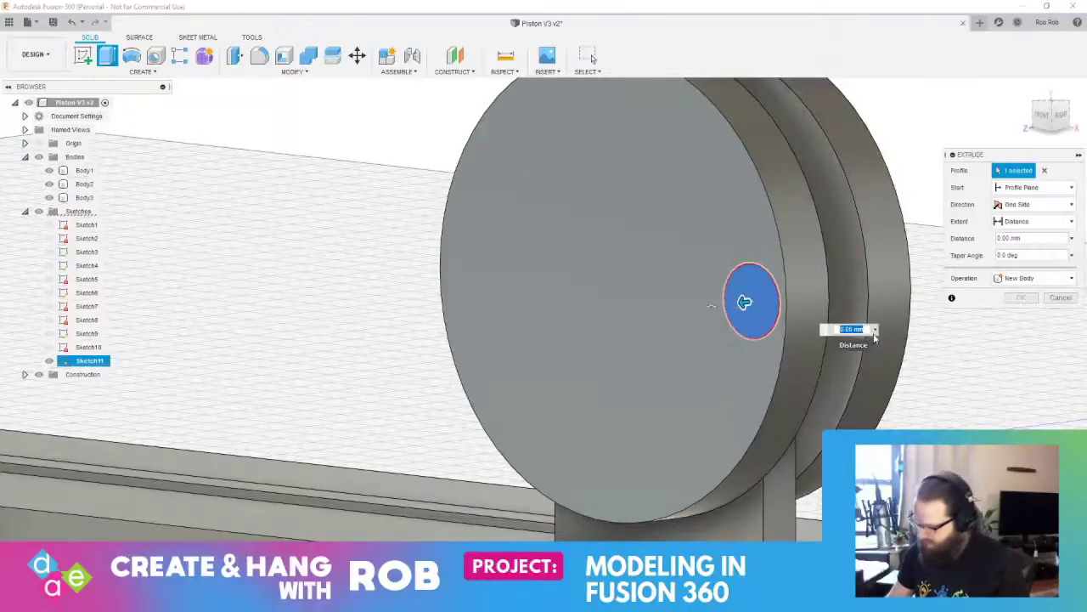
{"action": "type", "text": "30"}
{"action": "key", "text": "Return"}
{"action": "middle_click_drag", "start_coordinate": [760, 360], "coordinate": [789, 355], "text": "shift"}
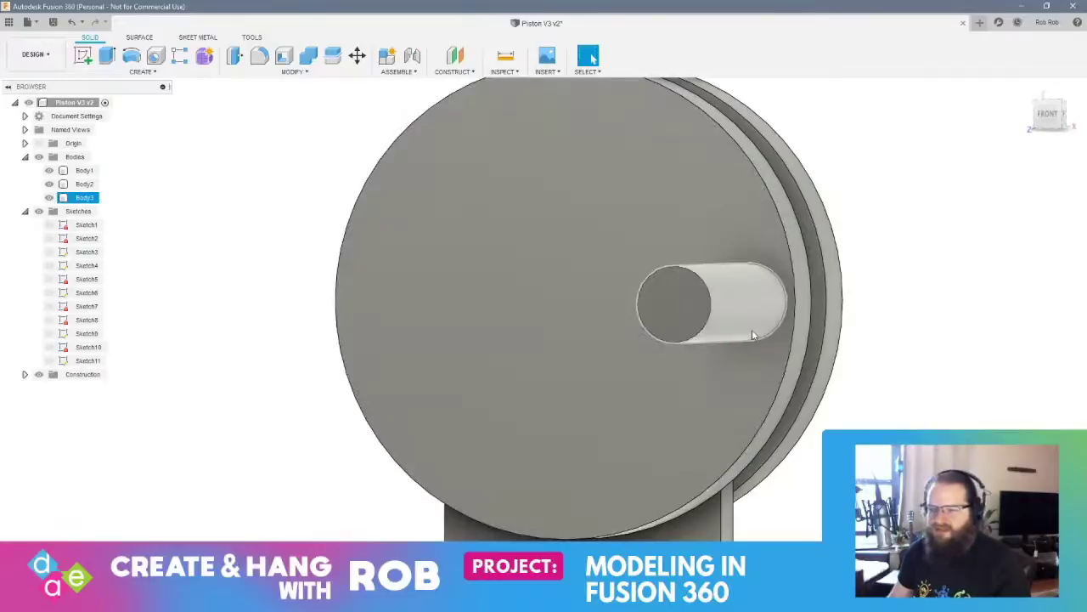
Try to create a sphere on the end face of the crank pin
{"action": "left_click", "coordinate": [674, 304]}
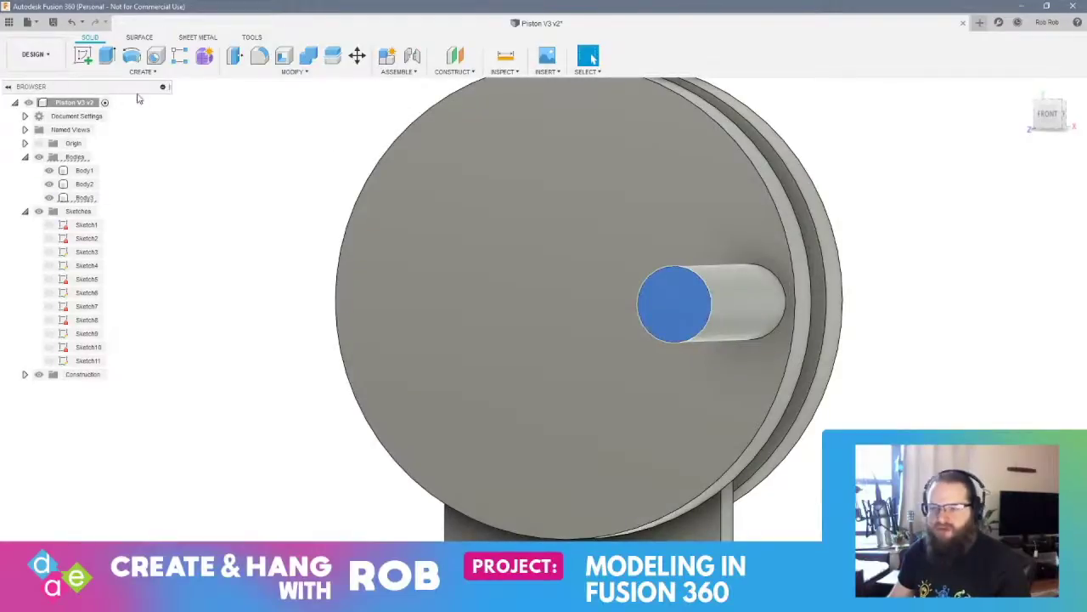
{"action": "left_click", "coordinate": [143, 71]}
{"action": "key", "text": "Escape"}
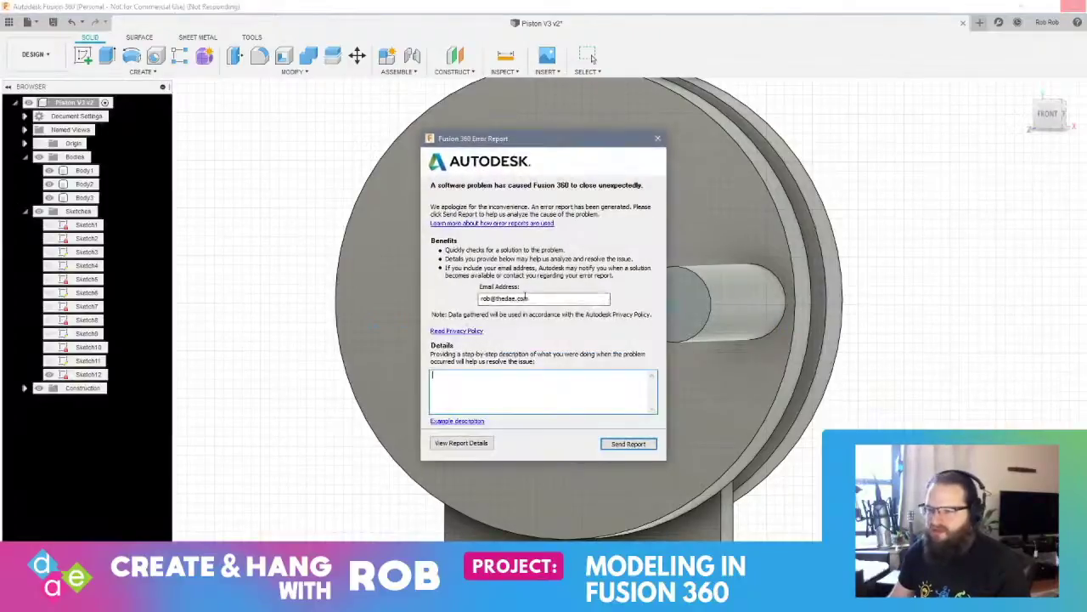
Cancel the error report without sending it and relaunch Autodesk Fusion 360
{"action": "left_click", "coordinate": [657, 138]}
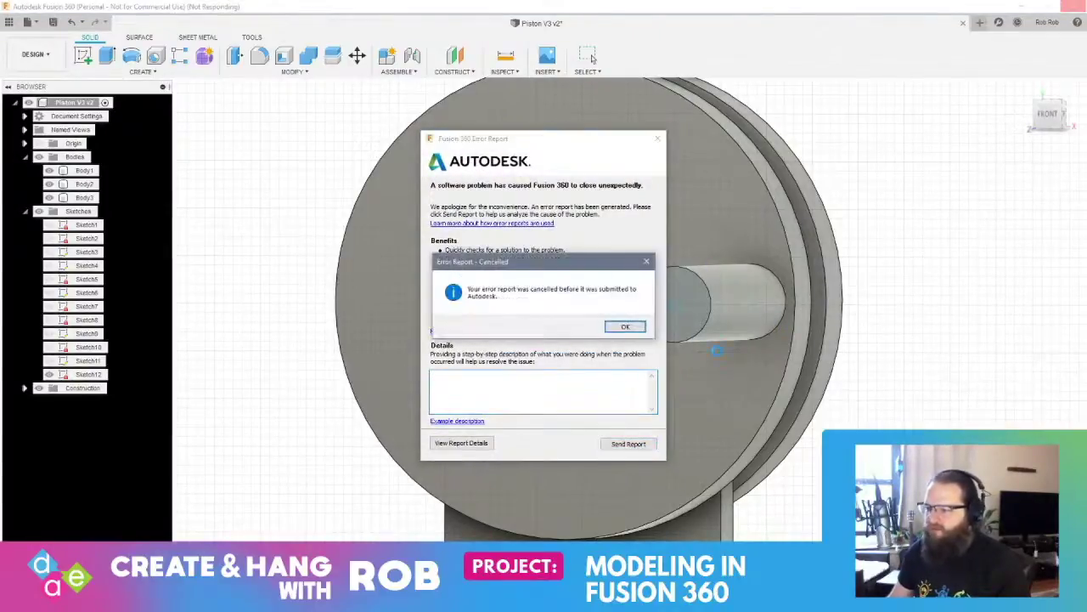
{"action": "left_click", "coordinate": [625, 328]}
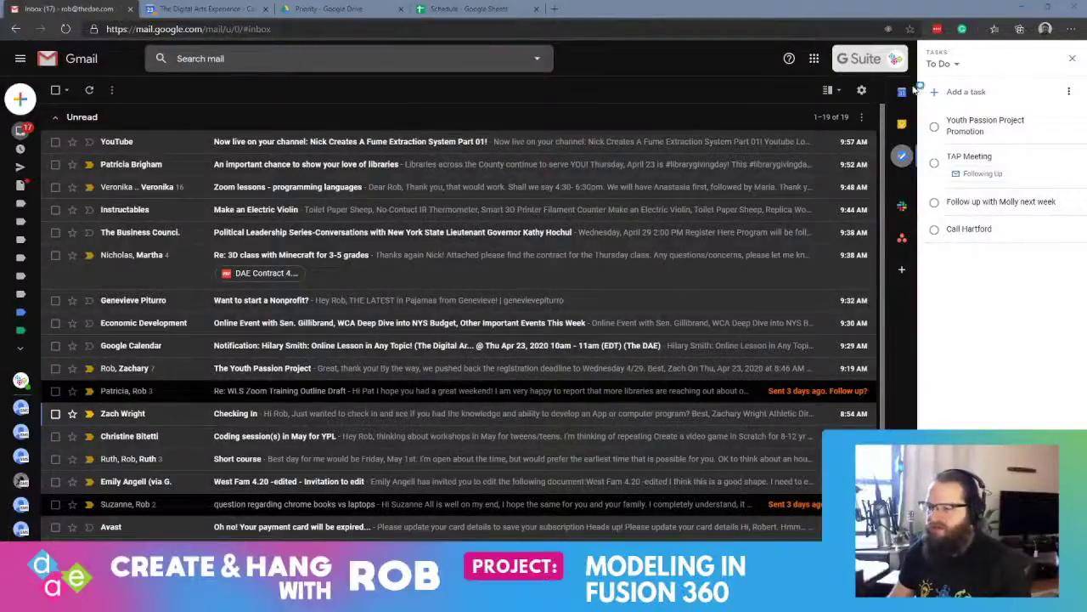
{"action": "key", "text": "super"}
{"action": "type", "text": "f"}
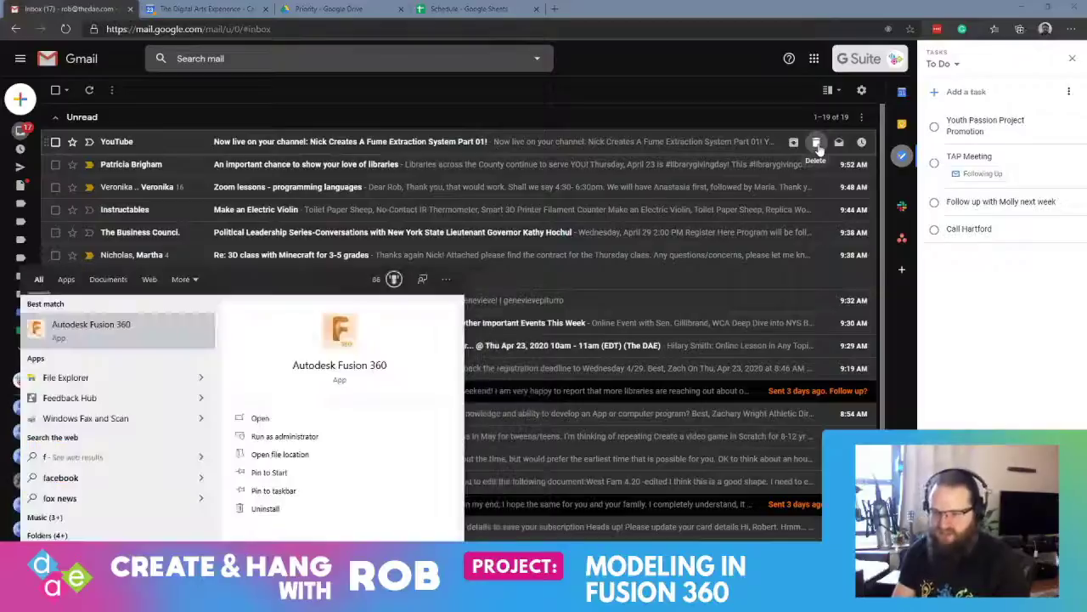
{"action": "key", "text": "Escape"}
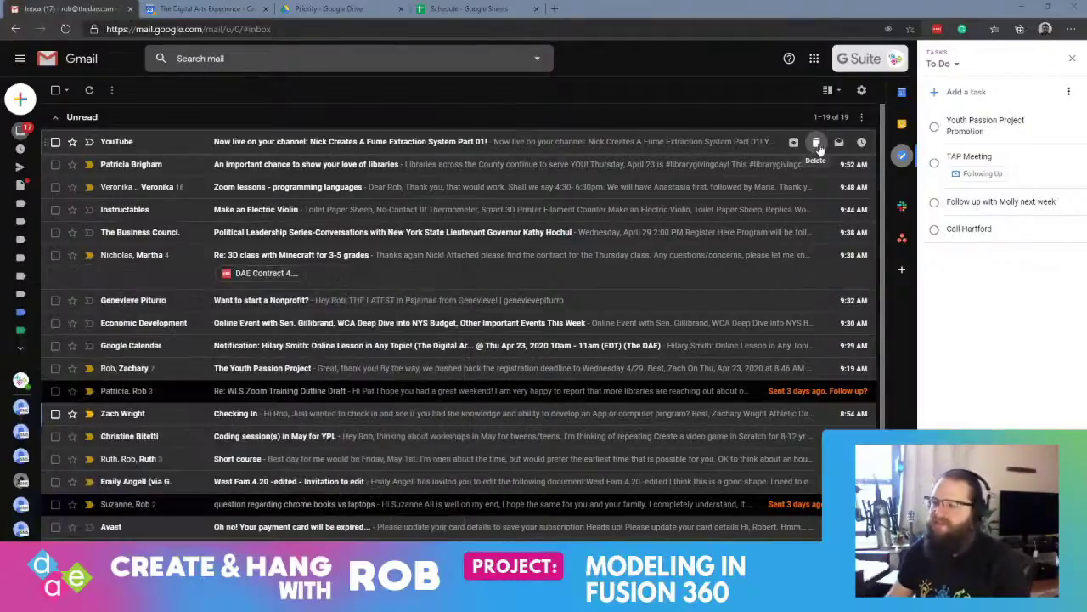
{"action": "left_click", "coordinate": [1022, 12]}
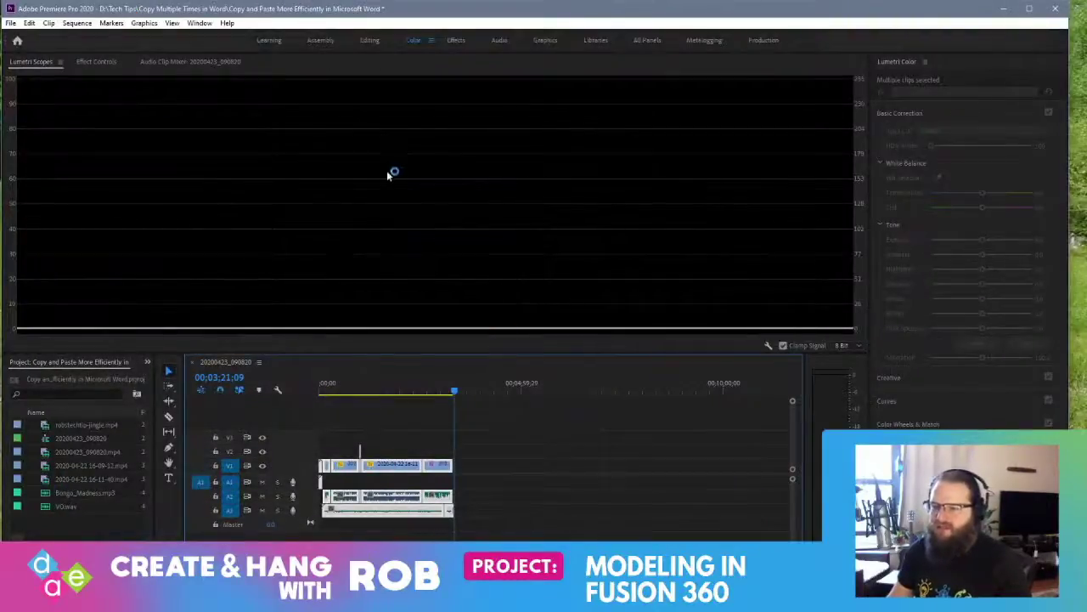
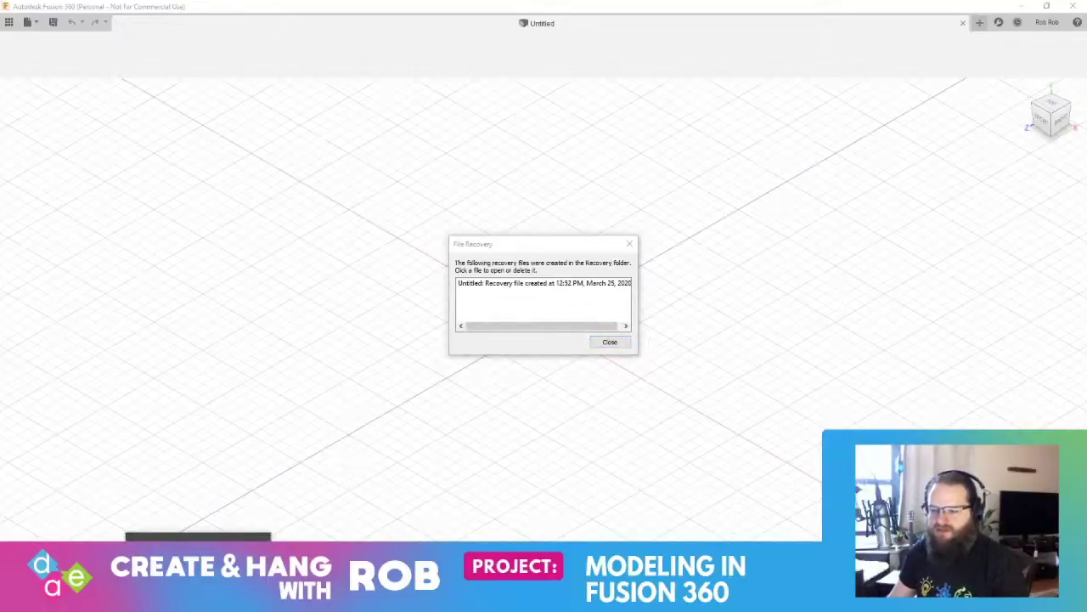
Dismiss the file recovery list and open the saved Piston V3 design from the project's files
{"action": "left_click", "coordinate": [191, 574]}
{"action": "left_click", "coordinate": [527, 312]}
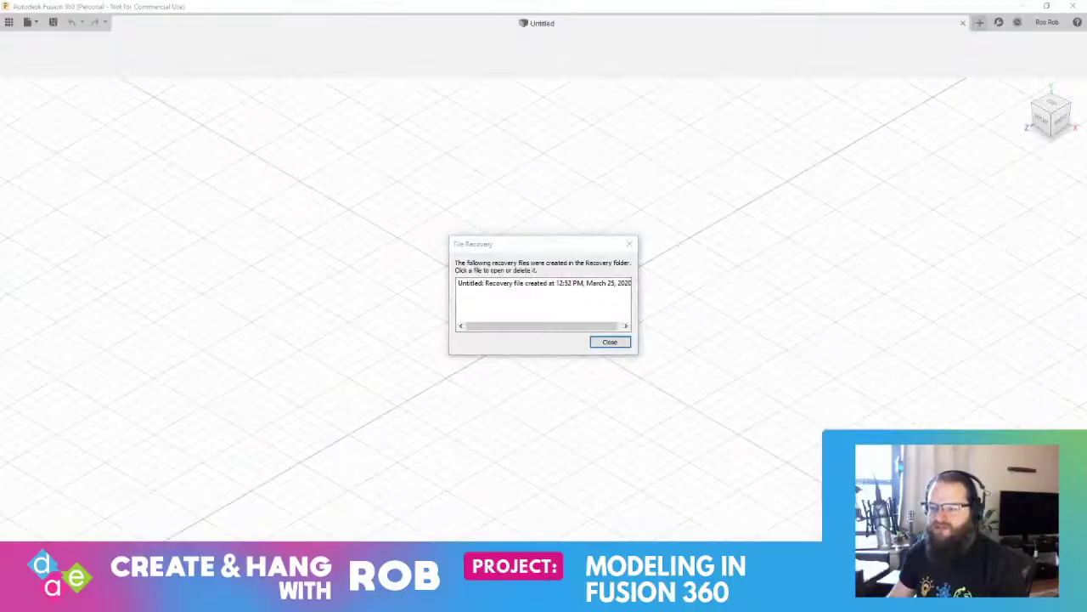
{"action": "left_click", "coordinate": [609, 341]}
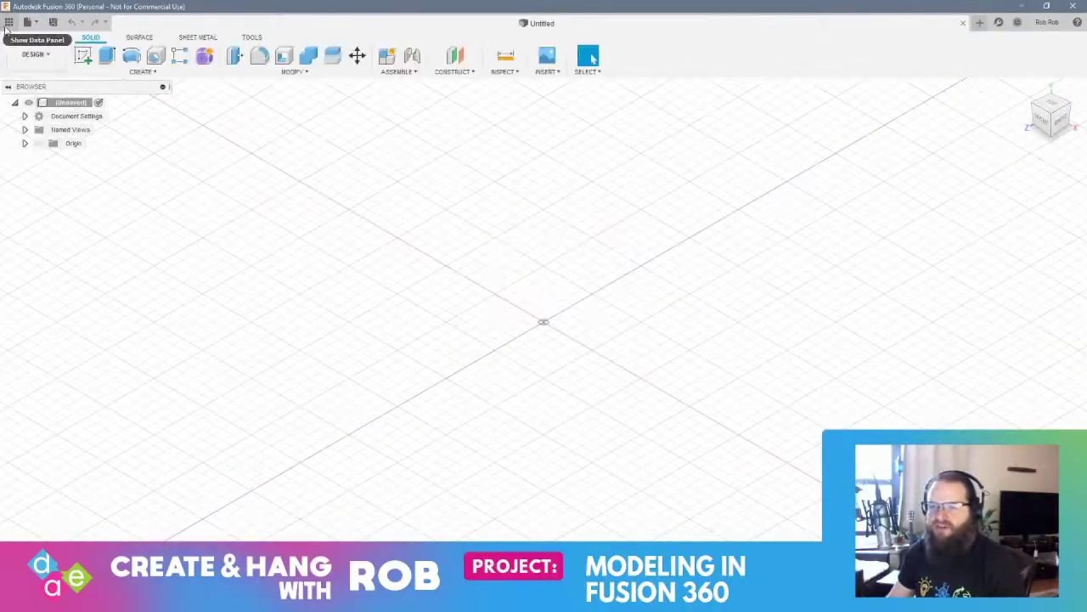
{"action": "left_click", "coordinate": [9, 22]}
{"action": "scroll", "coordinate": [214, 189], "scroll_direction": "down", "scroll_amount": 1}
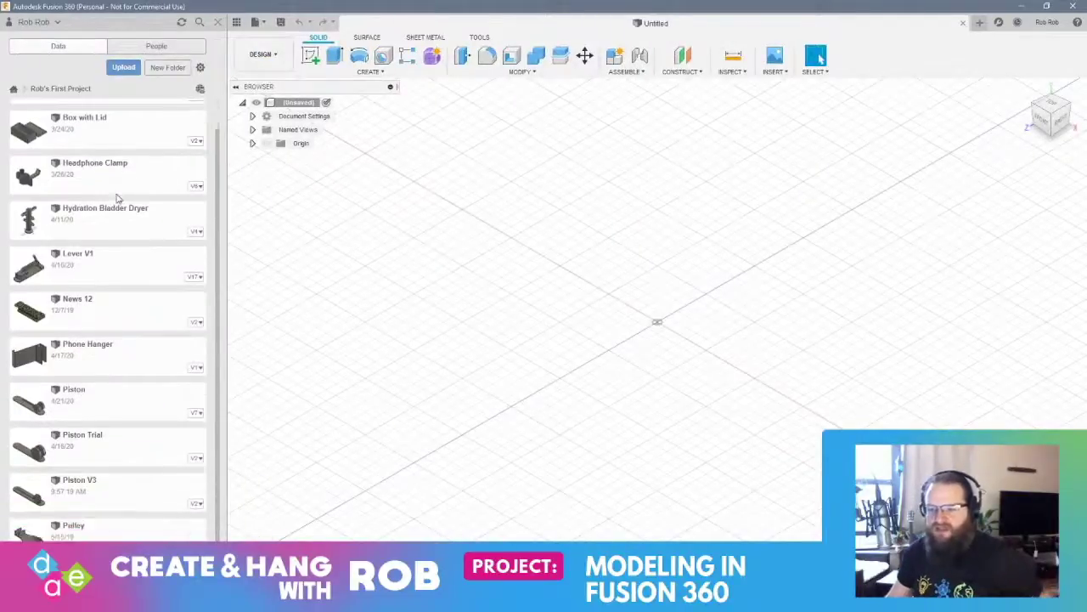
{"action": "double_click", "coordinate": [109, 481]}
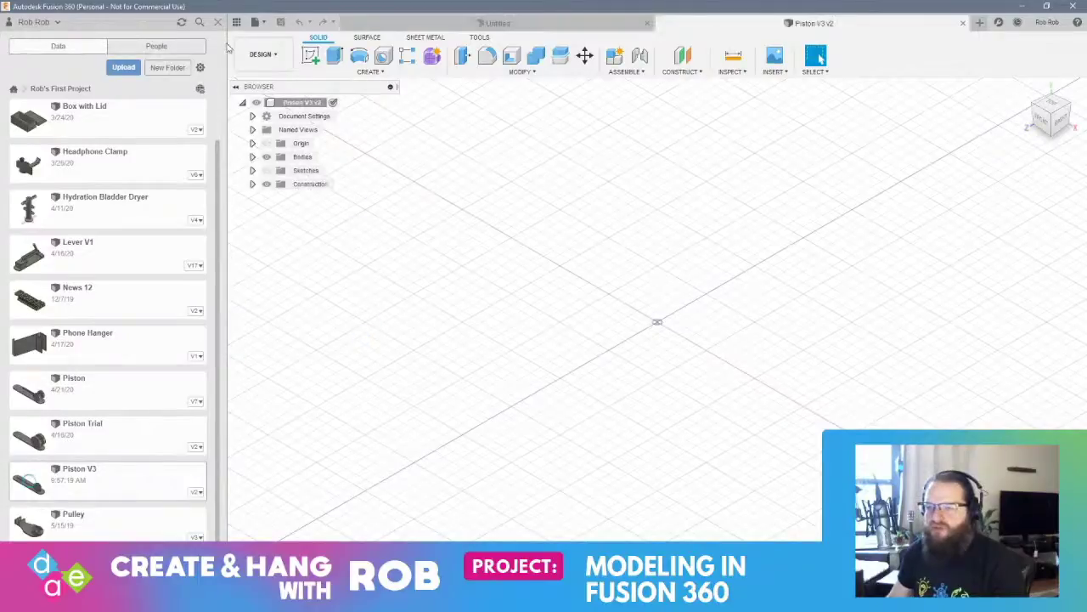
{"action": "left_click", "coordinate": [217, 22]}
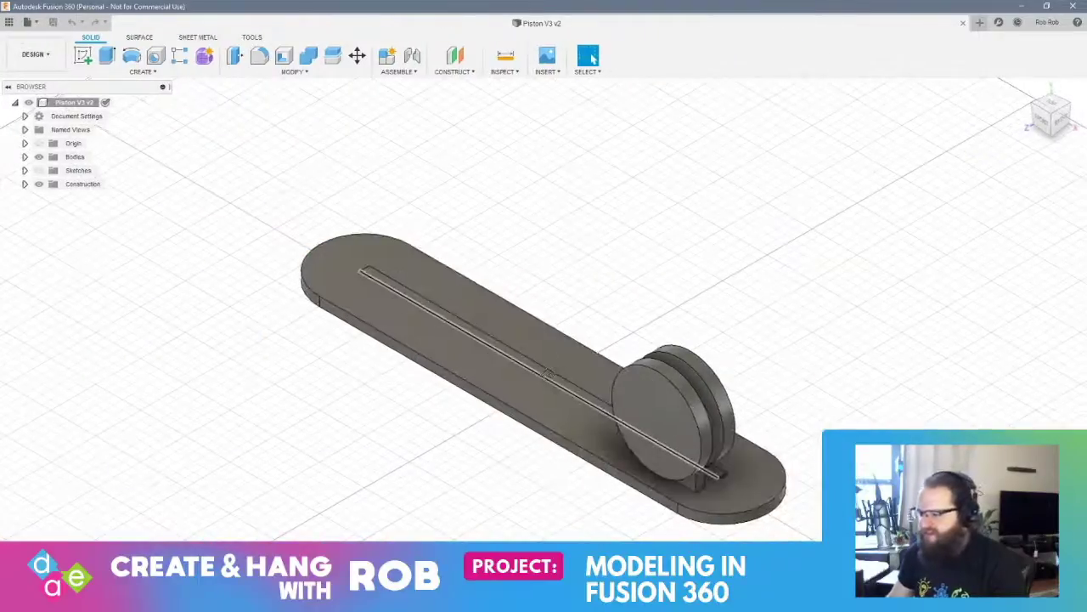
Start a sketch on the outer face of the front disc
{"action": "middle_click_drag", "start_coordinate": [592, 431], "coordinate": [611, 413], "text": "shift"}
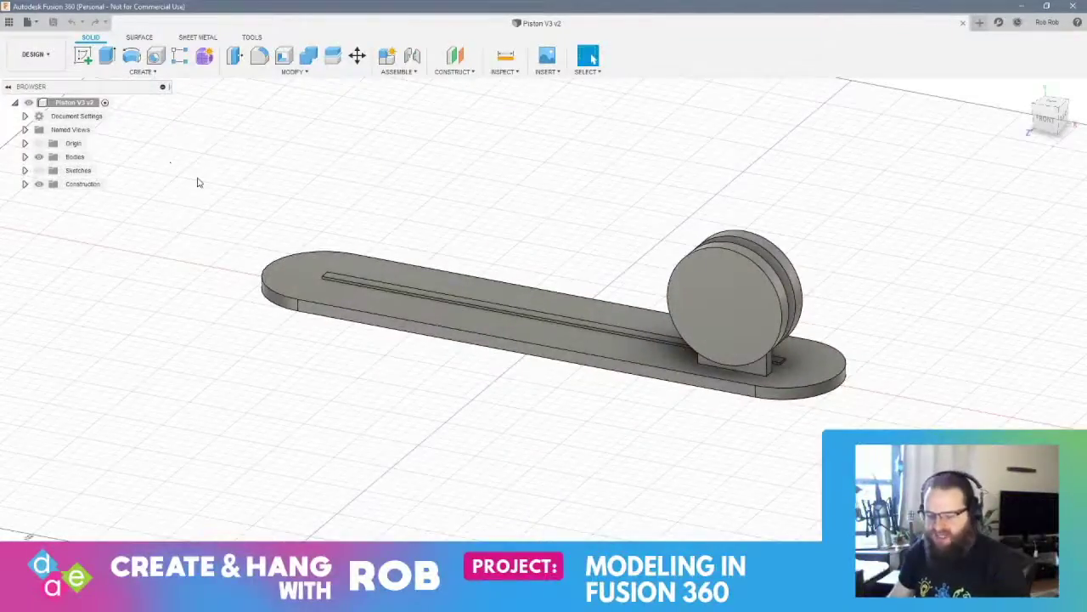
{"action": "left_click", "coordinate": [82, 55]}
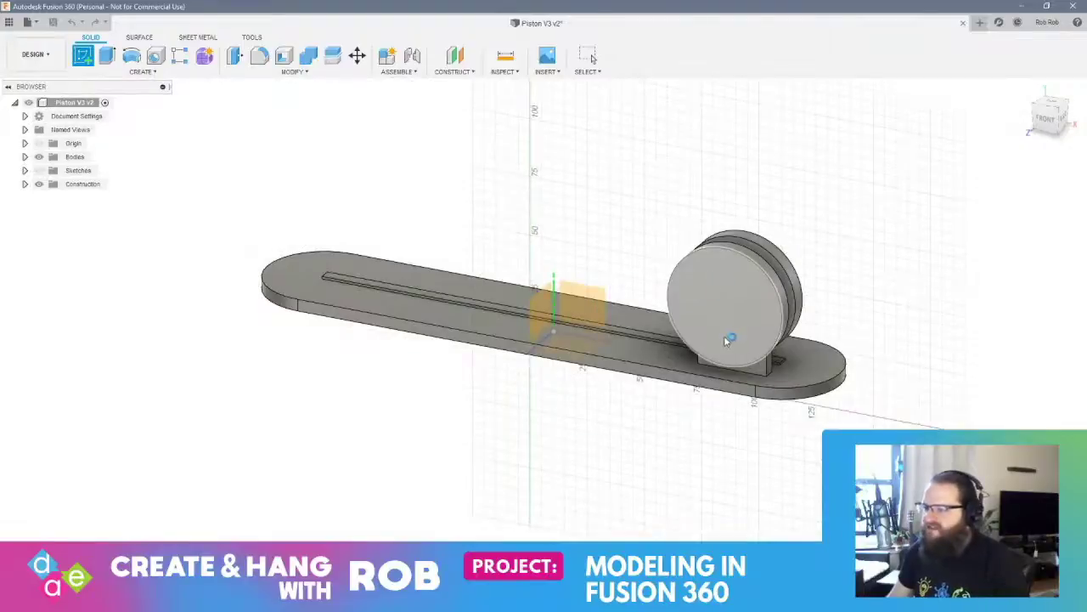
{"action": "left_click", "coordinate": [727, 340]}
{"action": "left_click", "coordinate": [559, 410]}
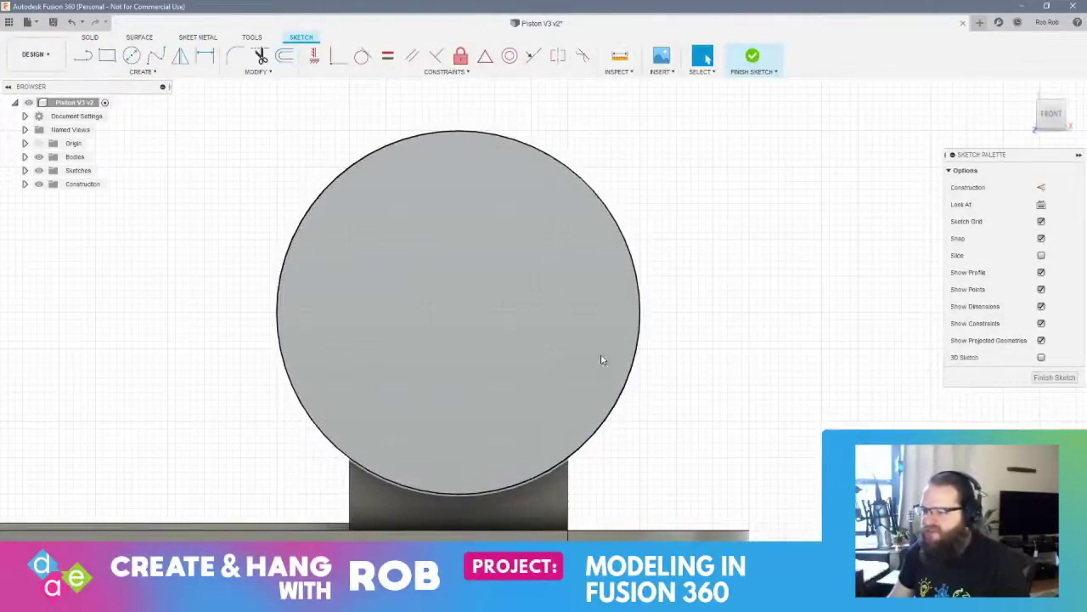
Draw an 8 mm diameter circle near the disc's rim, level with the disc's centre, and finish the sketch
{"action": "left_click", "coordinate": [132, 55]}
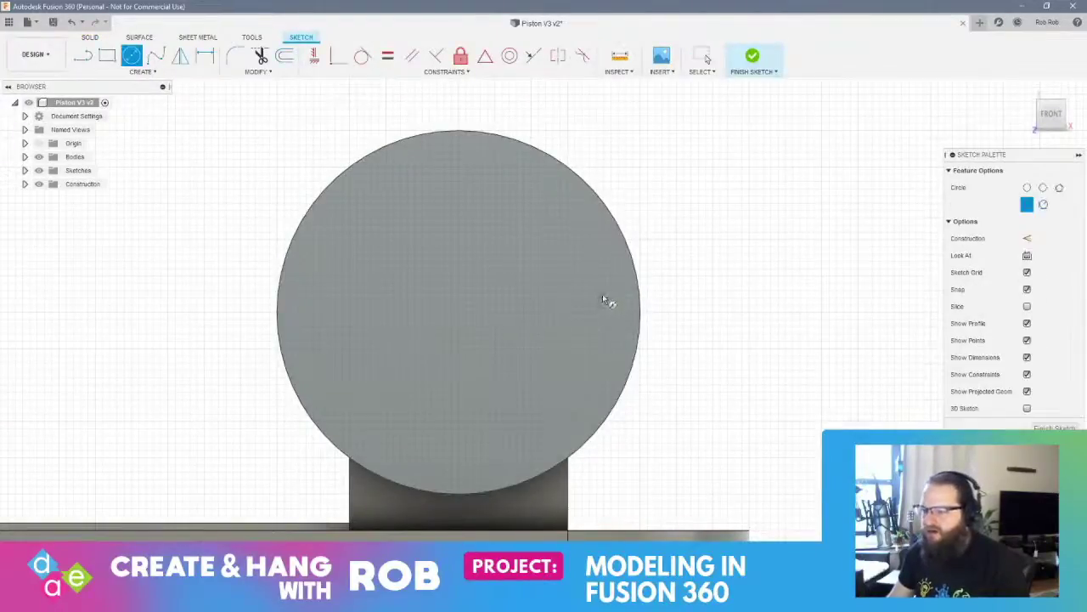
{"action": "scroll", "coordinate": [595, 303], "scroll_direction": "up", "scroll_amount": 5}
{"action": "scroll", "coordinate": [572, 323], "scroll_direction": "down", "scroll_amount": 4}
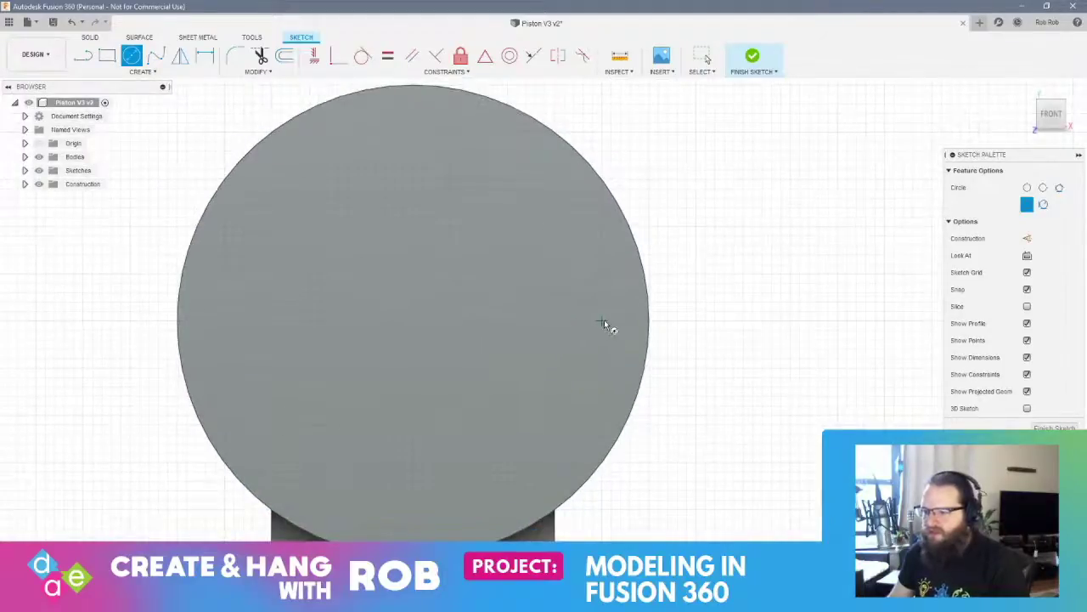
{"action": "left_click", "coordinate": [602, 321]}
{"action": "type", "text": "8"}
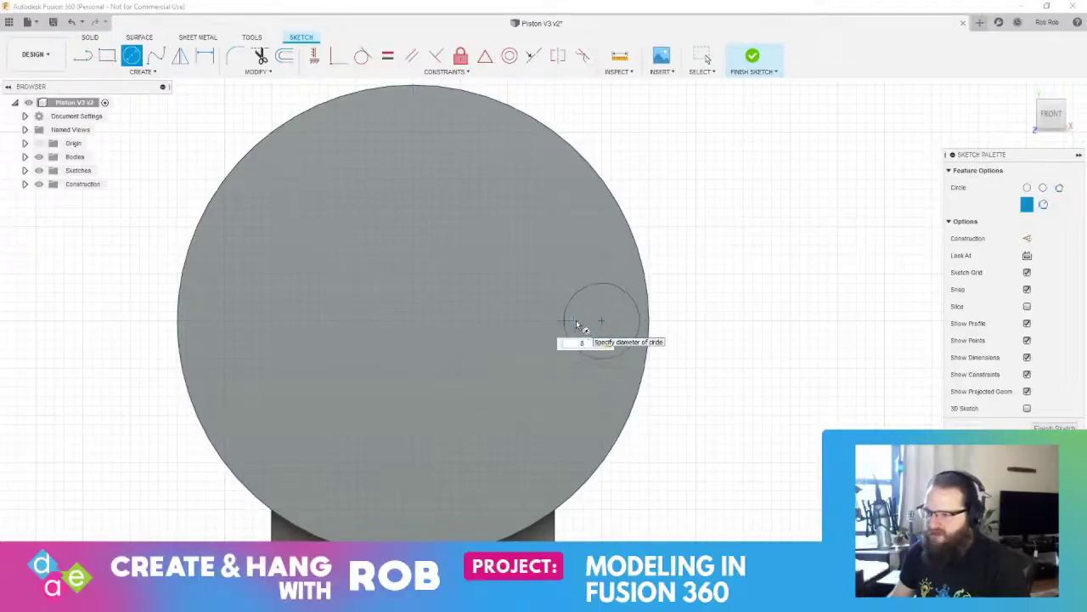
{"action": "key", "text": "Return"}
{"action": "left_click_drag", "start_coordinate": [837, 324], "coordinate": [806, 330], "text": "shift"}
{"action": "middle_click_drag", "start_coordinate": [806, 330], "coordinate": [803, 332], "text": "shift"}
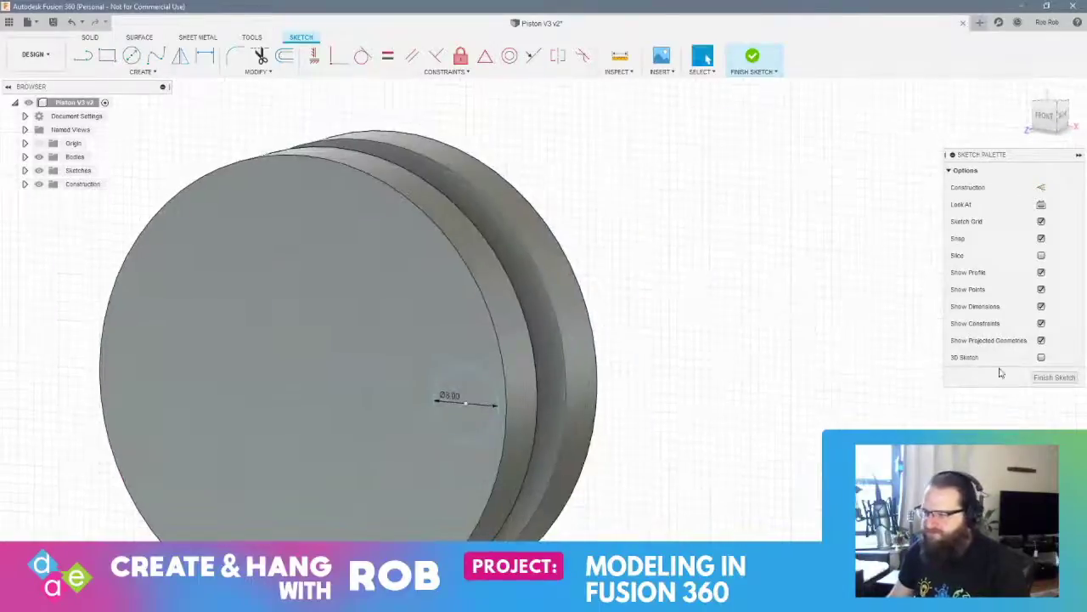
{"action": "left_click", "coordinate": [1054, 378]}
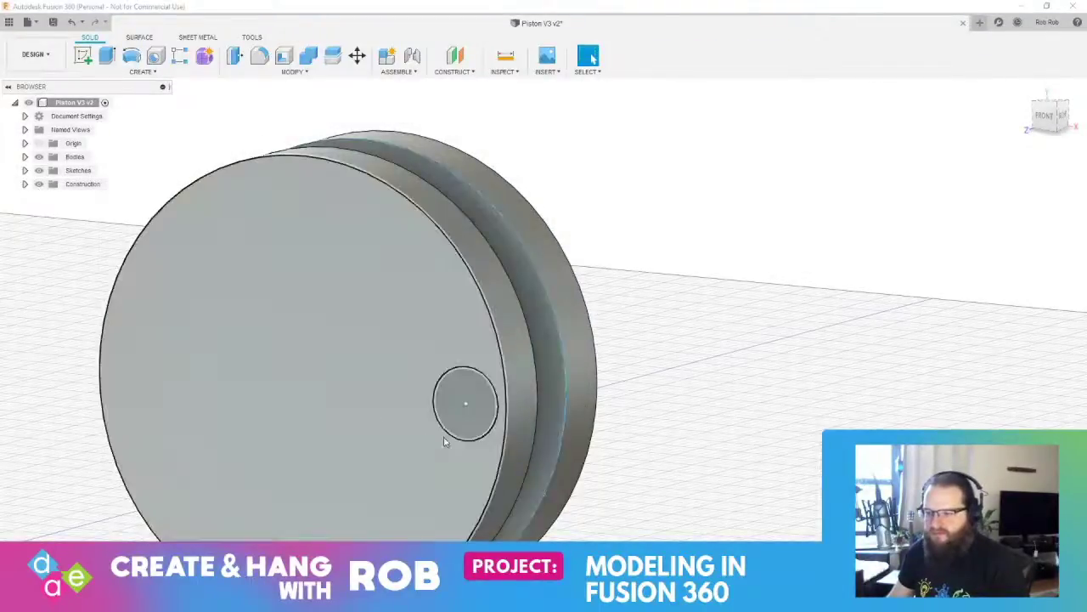
Hide Sketch4 and Sketch5, and extrude the 8 mm circle 30 mm outward from the disc to form the crank pin
{"action": "left_click", "coordinate": [24, 170]}
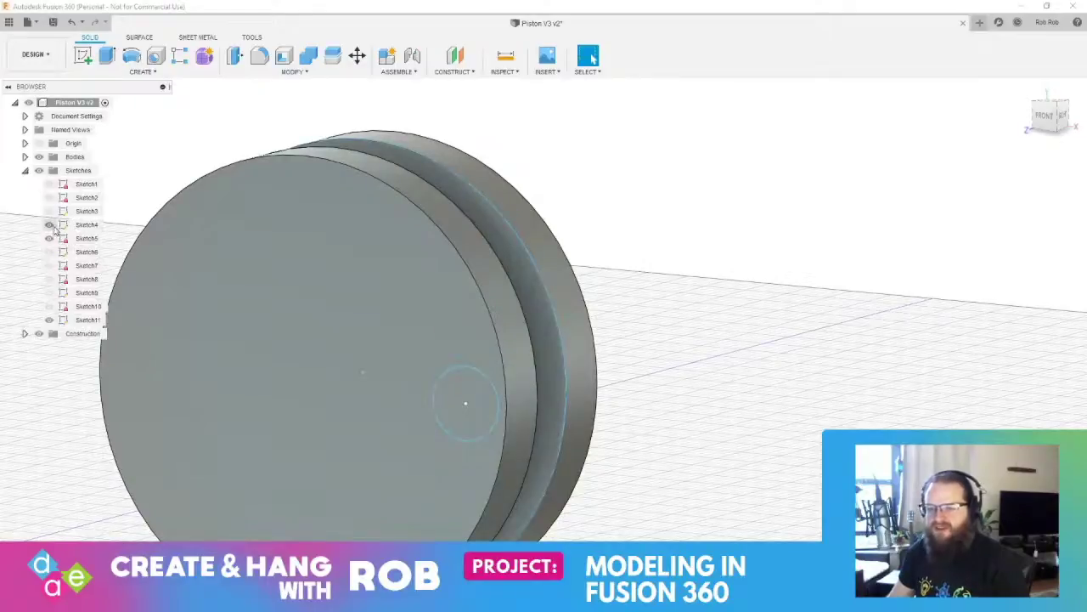
{"action": "left_click", "coordinate": [25, 171]}
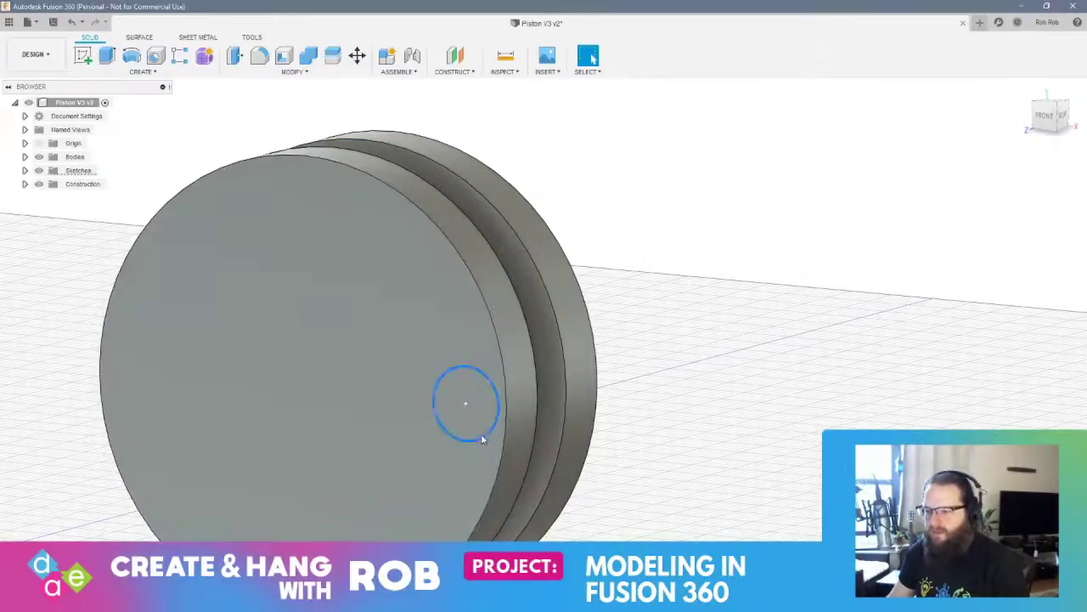
{"action": "left_click", "coordinate": [484, 423]}
{"action": "right_click", "coordinate": [501, 414]}
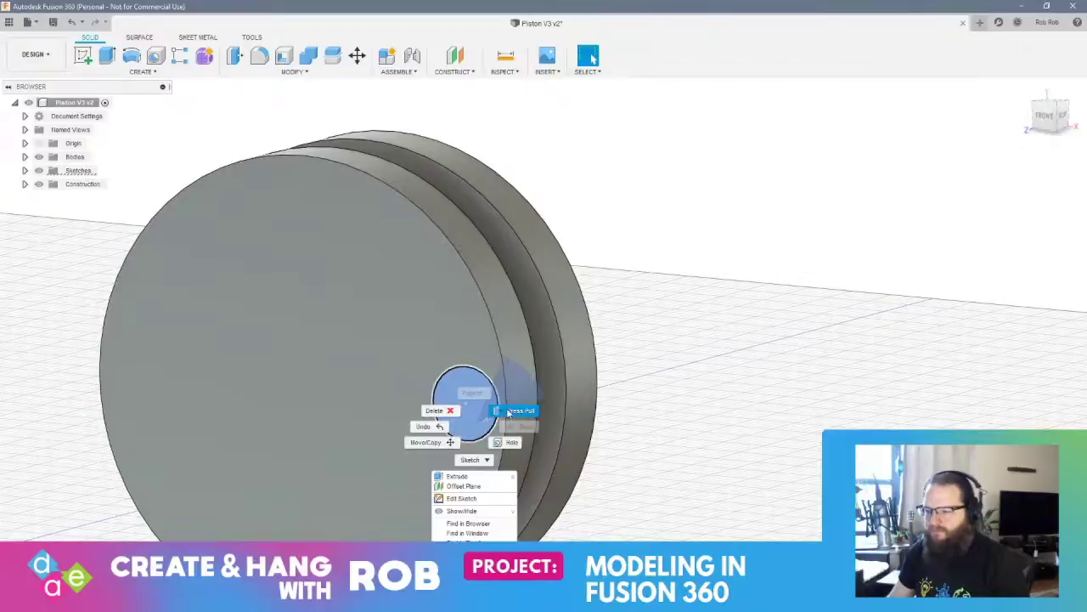
{"action": "left_click", "coordinate": [520, 430]}
{"action": "type", "text": "30"}
{"action": "key", "text": "Return"}
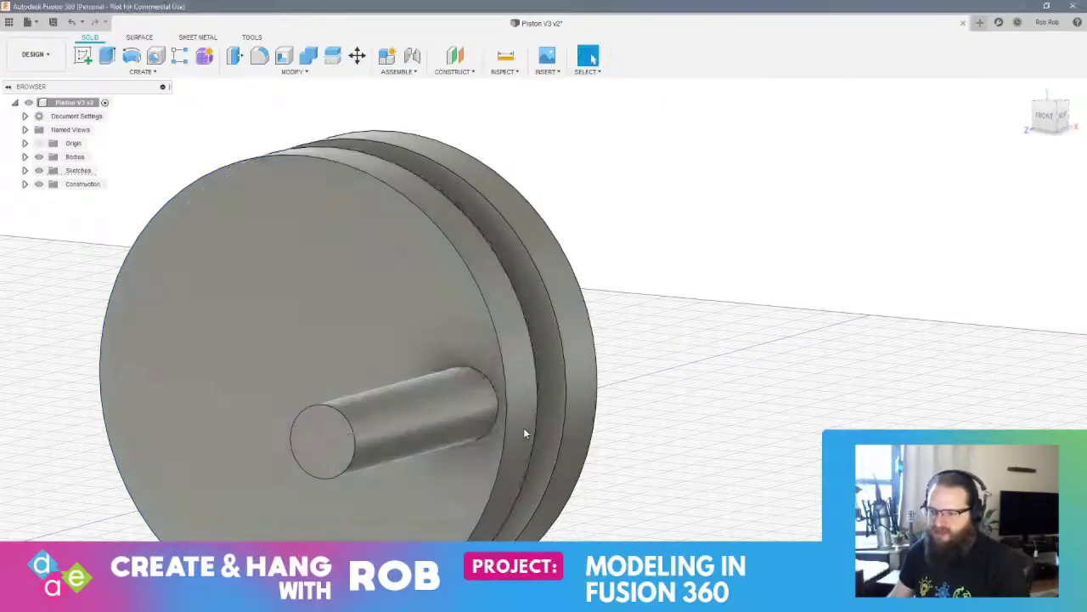
Try to create a sphere on the flat end face of the 30 mm crank pin
{"action": "middle_click_drag", "start_coordinate": [525, 431], "coordinate": [429, 420], "text": "shift"}
{"action": "left_click", "coordinate": [449, 374]}
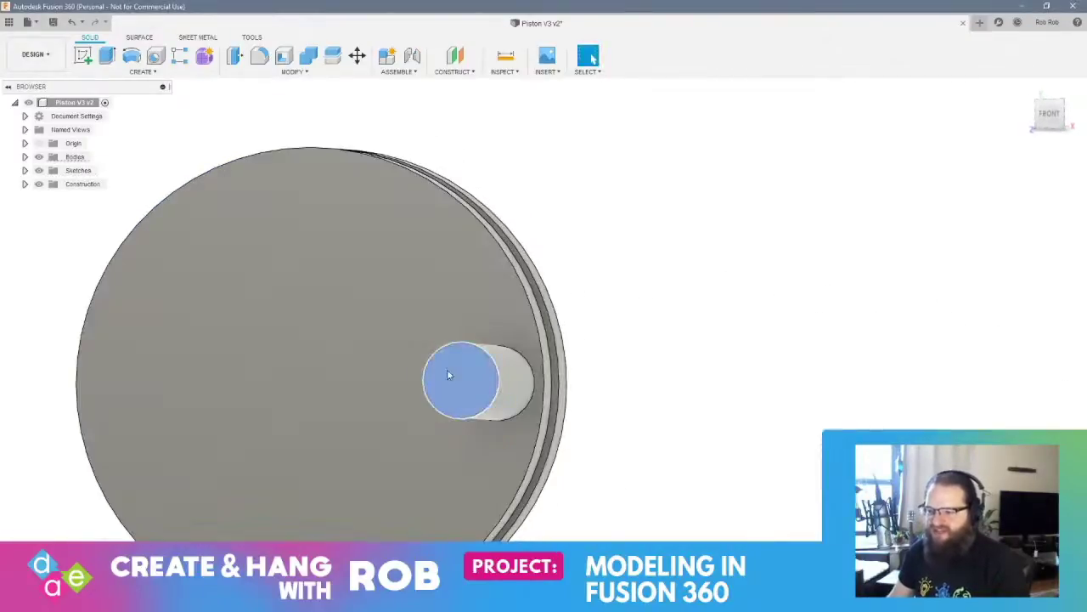
{"action": "left_click", "coordinate": [143, 71]}
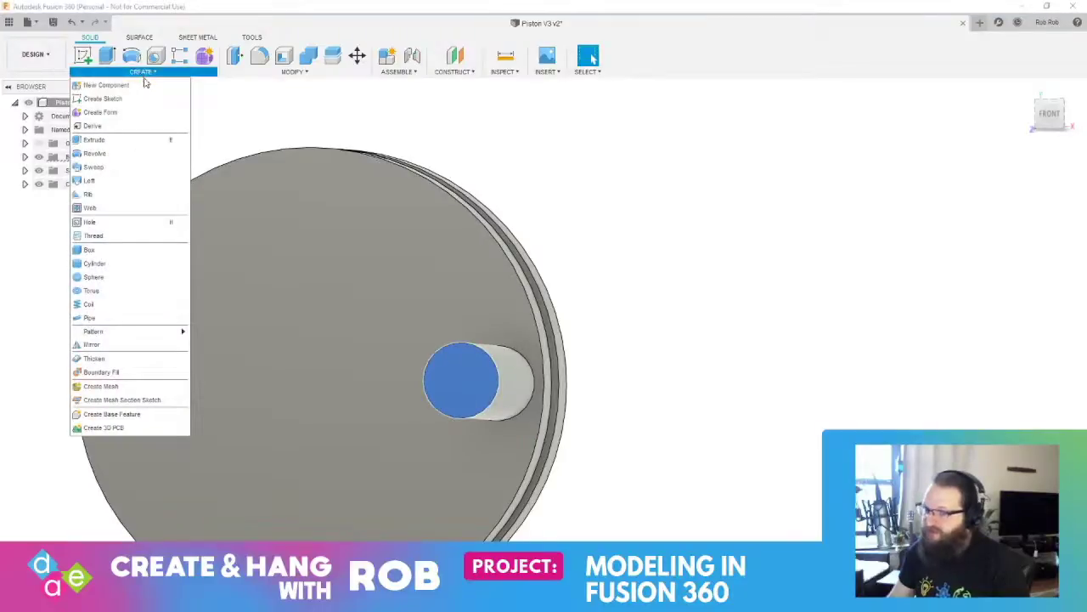
{"action": "left_click", "coordinate": [134, 276]}
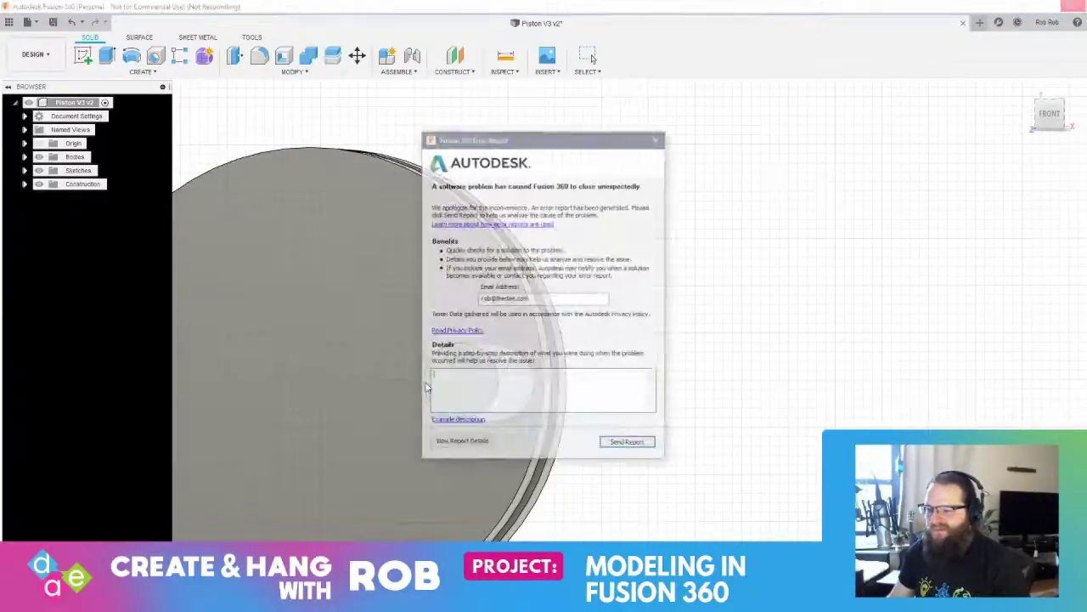
Send the error report and open its follow-up .htm file with Google Chrome
{"action": "left_click", "coordinate": [628, 444]}
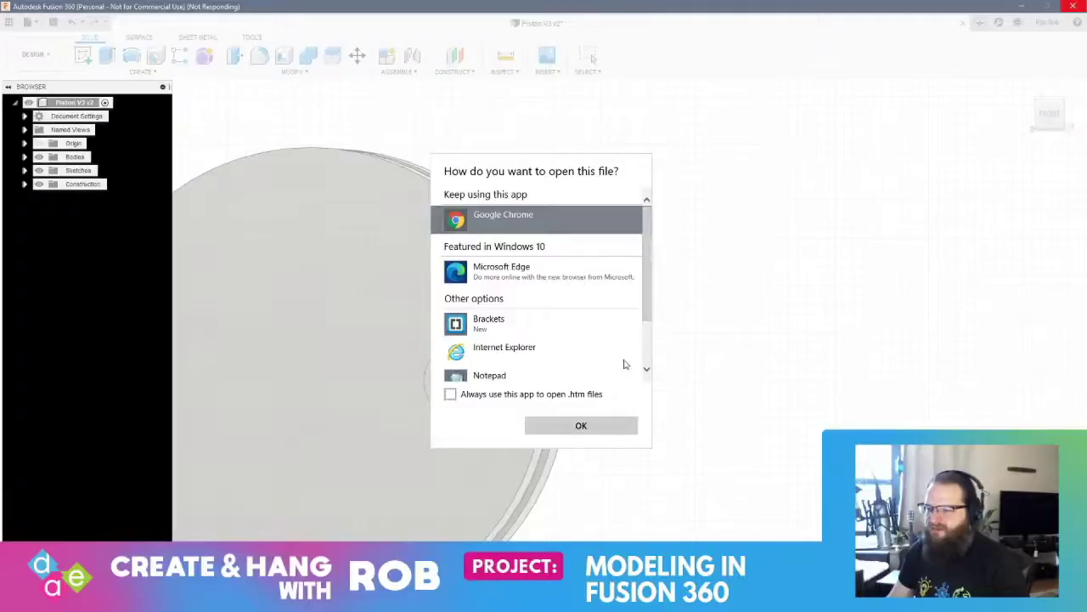
{"action": "left_click_drag", "start_coordinate": [646, 303], "coordinate": [643, 359]}
{"action": "scroll", "coordinate": [643, 358], "scroll_direction": "up", "scroll_amount": 3}
{"action": "left_click", "coordinate": [580, 425]}
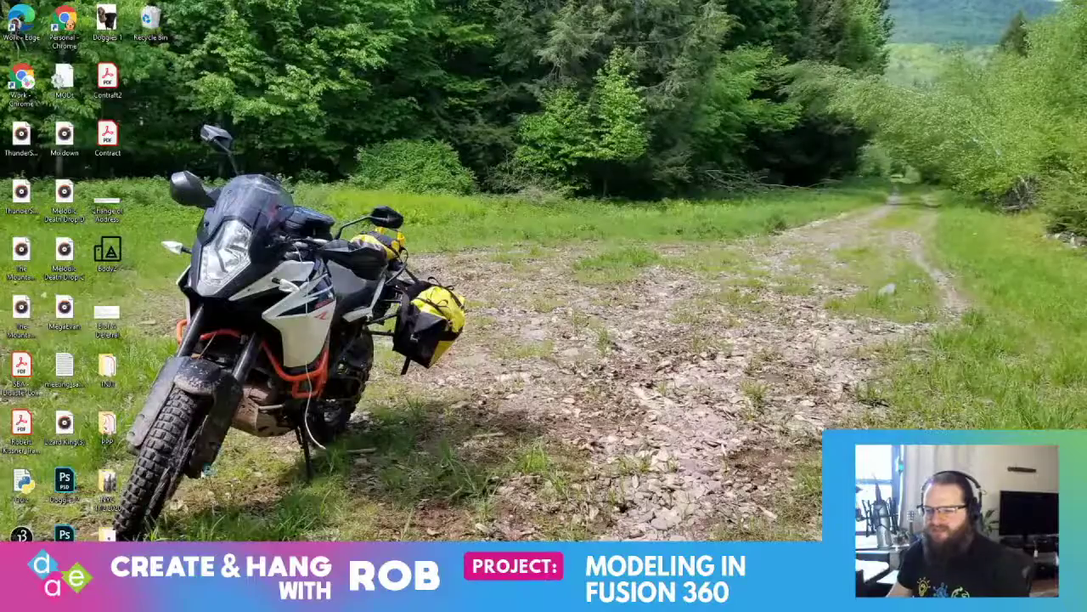
Relaunch Autodesk Fusion 360 from the Windows search
{"action": "key", "text": "super"}
{"action": "type", "text": "fus"}
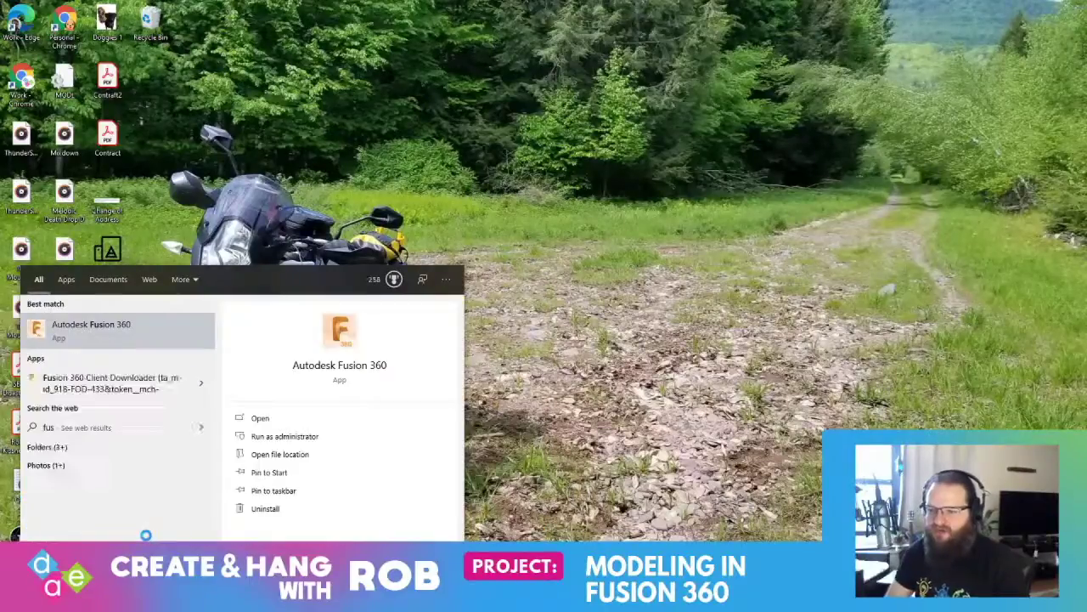
{"action": "key", "text": "Return"}
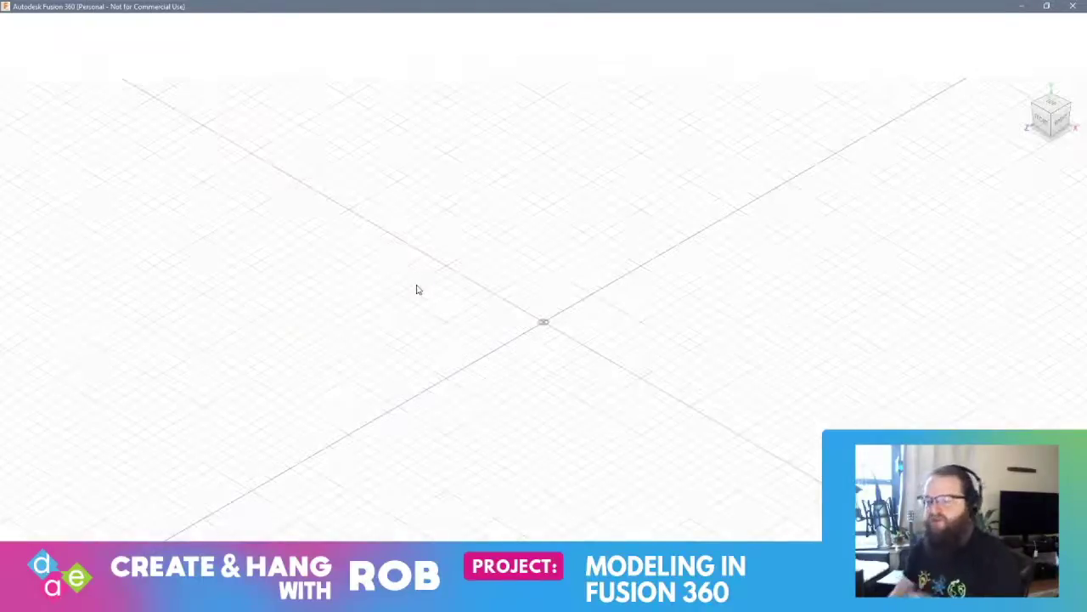
{"action": "left_click", "coordinate": [610, 341]}
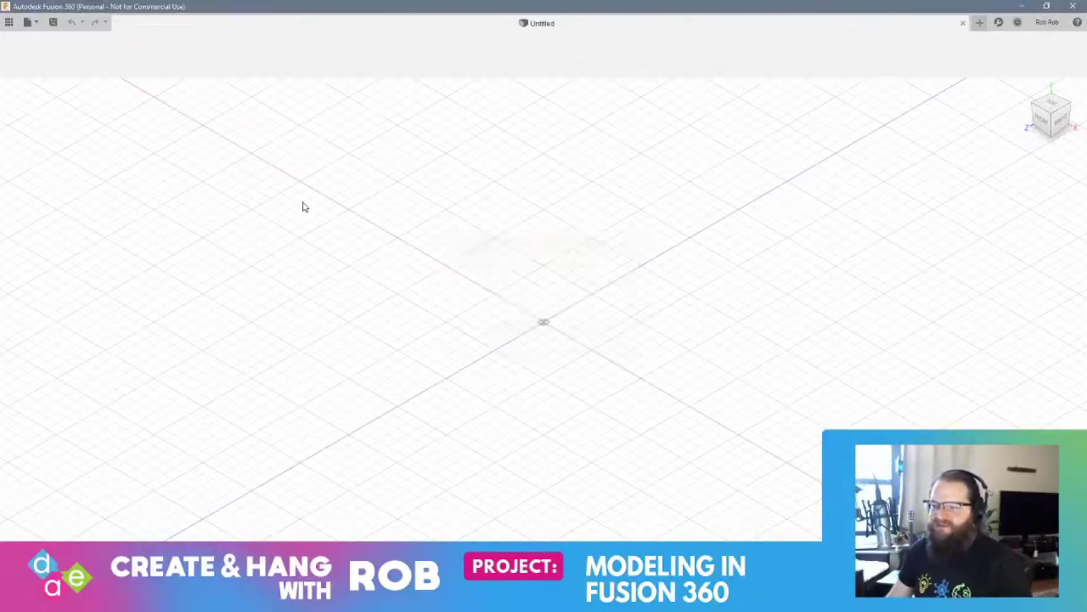
Open the Piston V3 design from the project files and close the data panel
{"action": "left_click", "coordinate": [8, 22]}
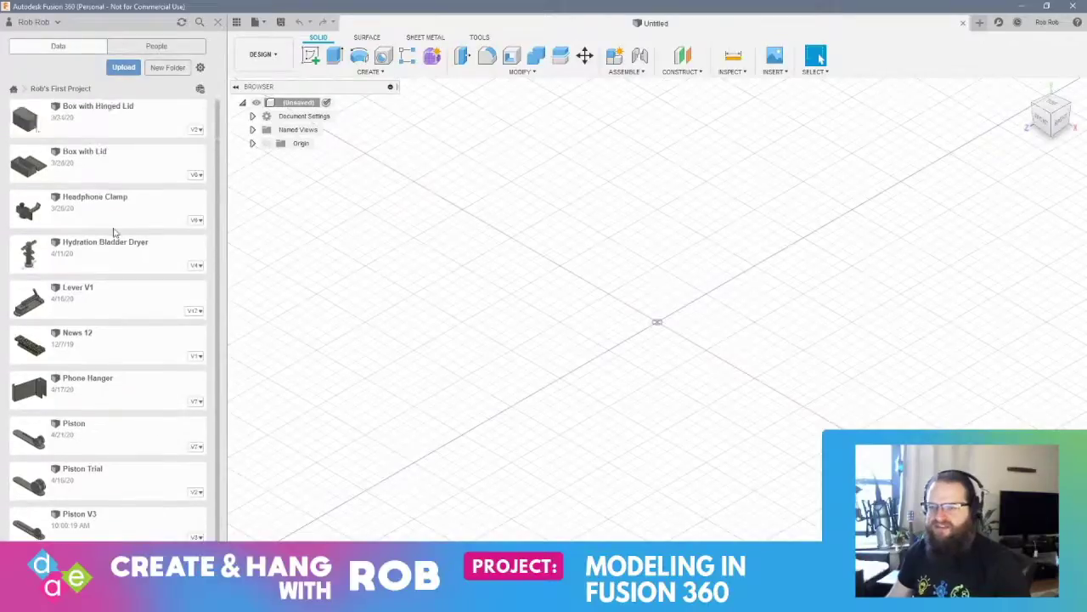
{"action": "scroll", "coordinate": [116, 312], "scroll_direction": "down", "scroll_amount": 1}
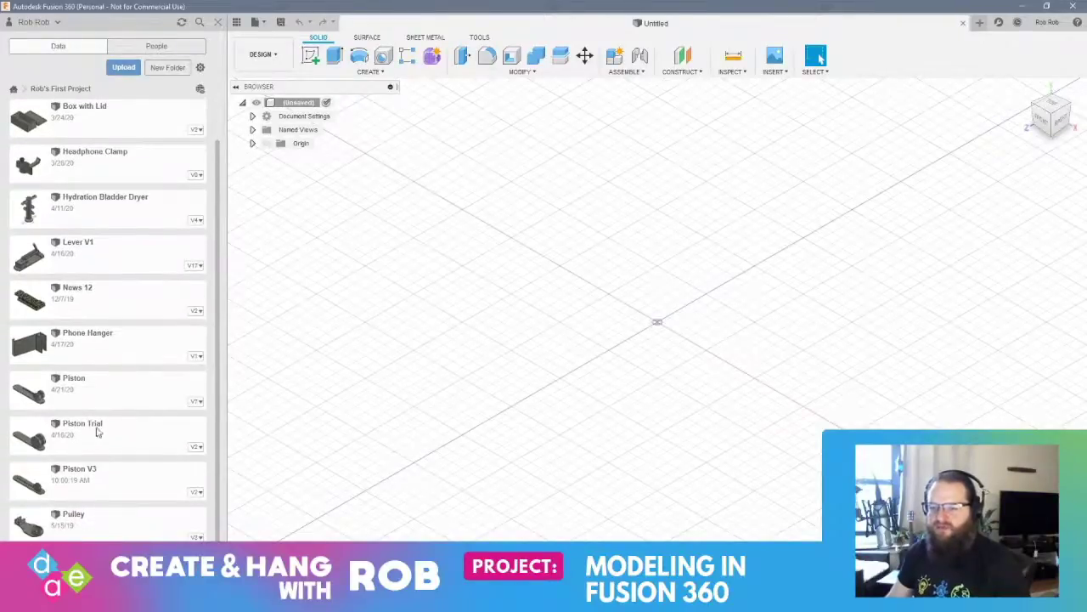
{"action": "double_click", "coordinate": [54, 491]}
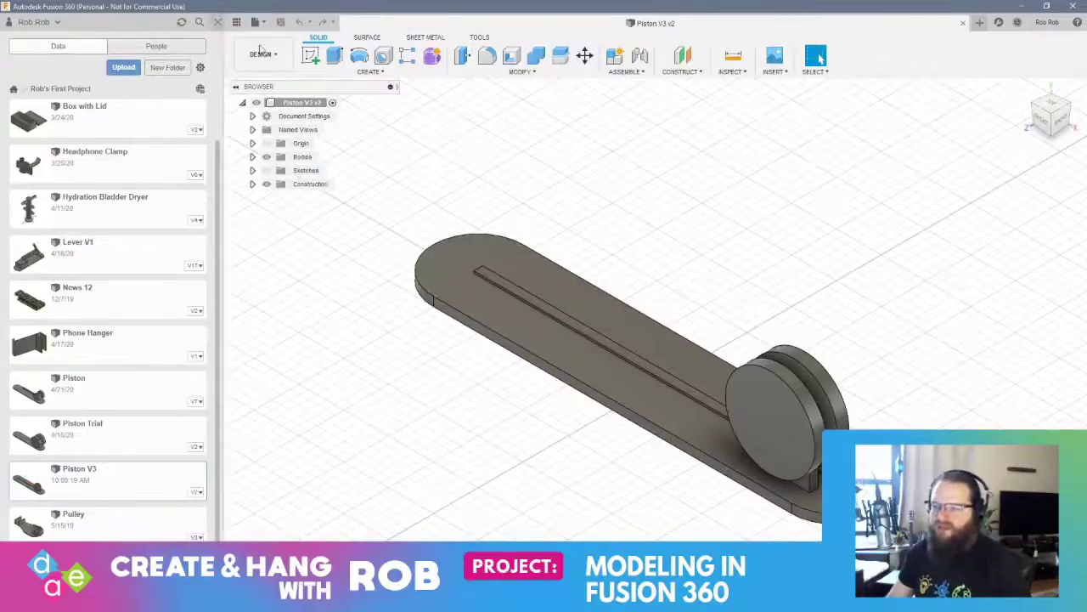
{"action": "left_click", "coordinate": [217, 22]}
{"action": "middle_click_drag", "start_coordinate": [615, 459], "coordinate": [655, 408], "text": "shift"}
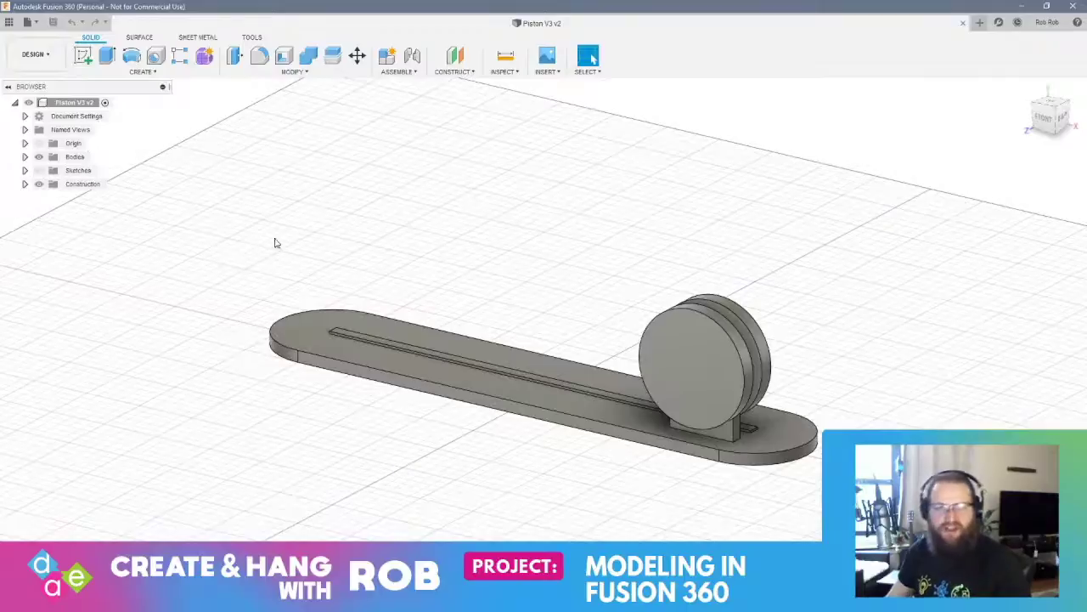
Sketch an 8 mm diameter circle on the front disc's outer face, near the rim and level with its centre, and finish the sketch
{"action": "left_click", "coordinate": [82, 55]}
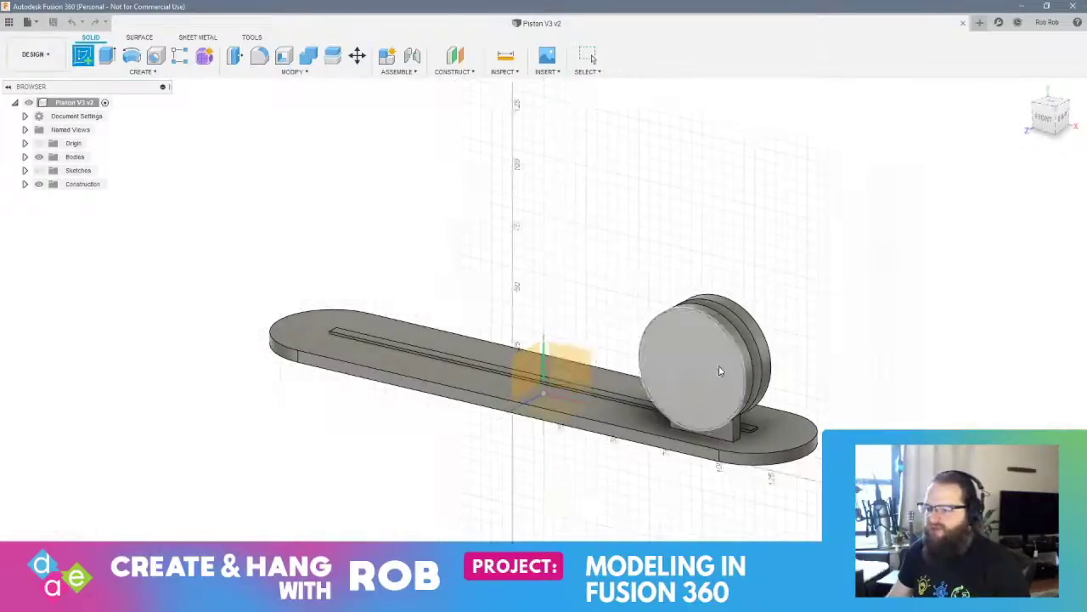
{"action": "left_click", "coordinate": [734, 369]}
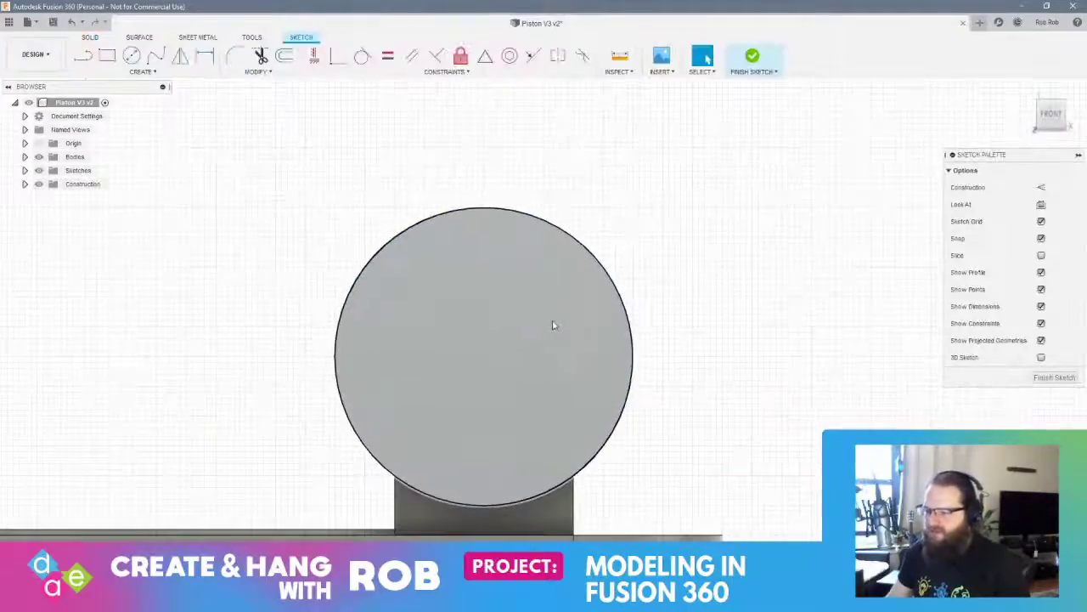
{"action": "left_click", "coordinate": [131, 55]}
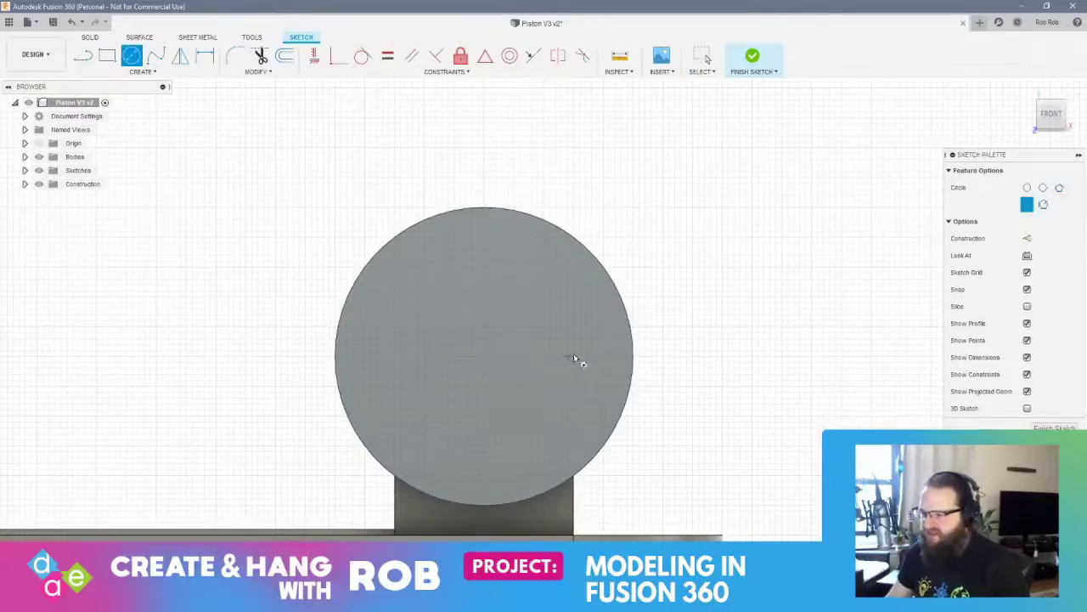
{"action": "scroll", "coordinate": [578, 353], "scroll_direction": "up", "scroll_amount": 2}
{"action": "left_click", "coordinate": [611, 357]}
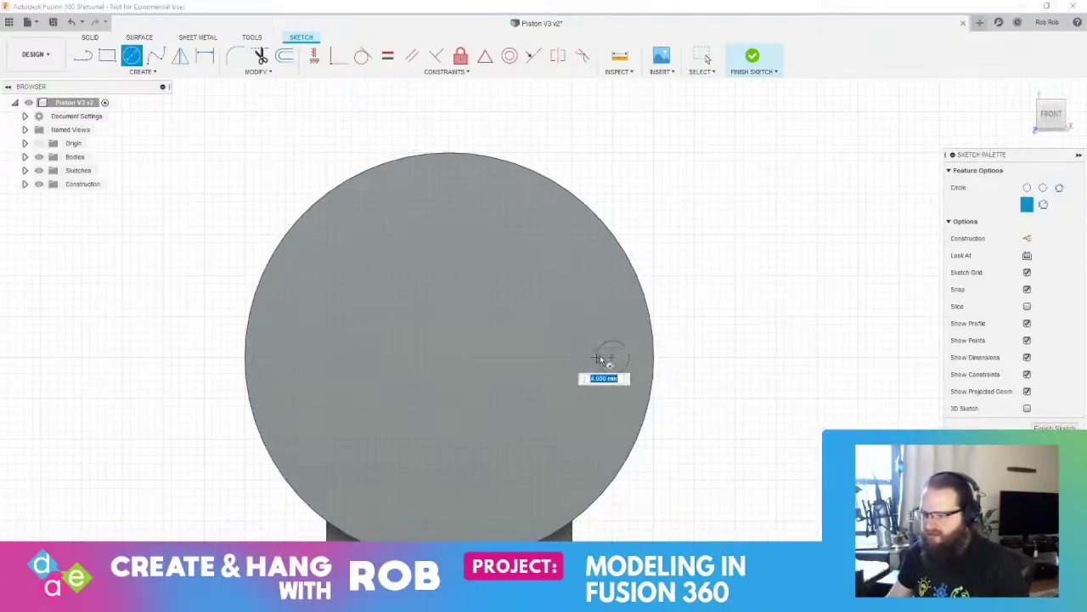
{"action": "type", "text": "8"}
{"action": "key", "text": "Return"}
{"action": "key", "text": "Escape"}
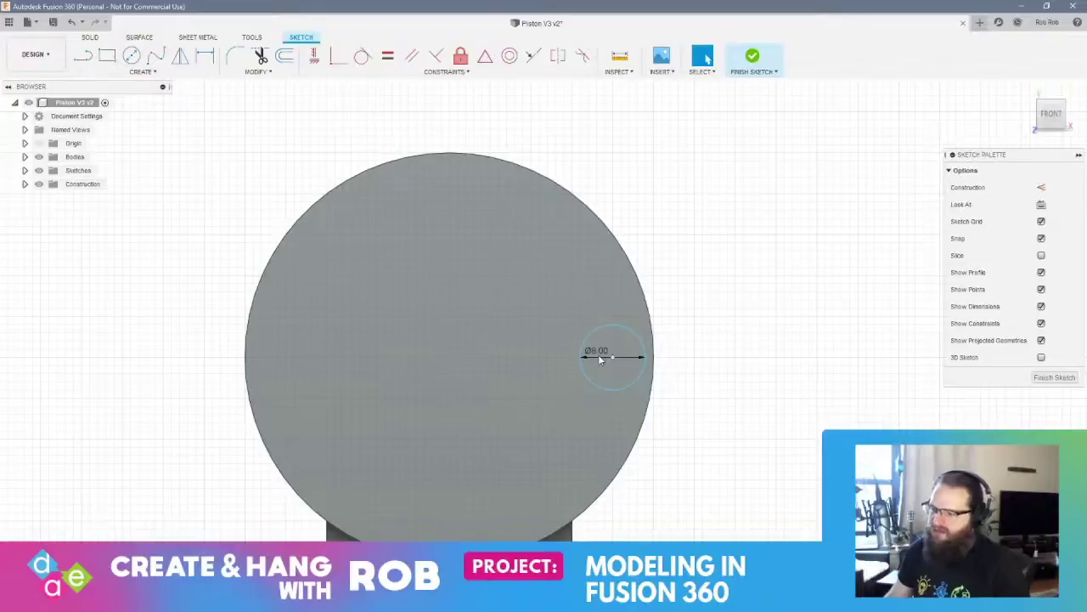
{"action": "left_click", "coordinate": [1056, 377]}
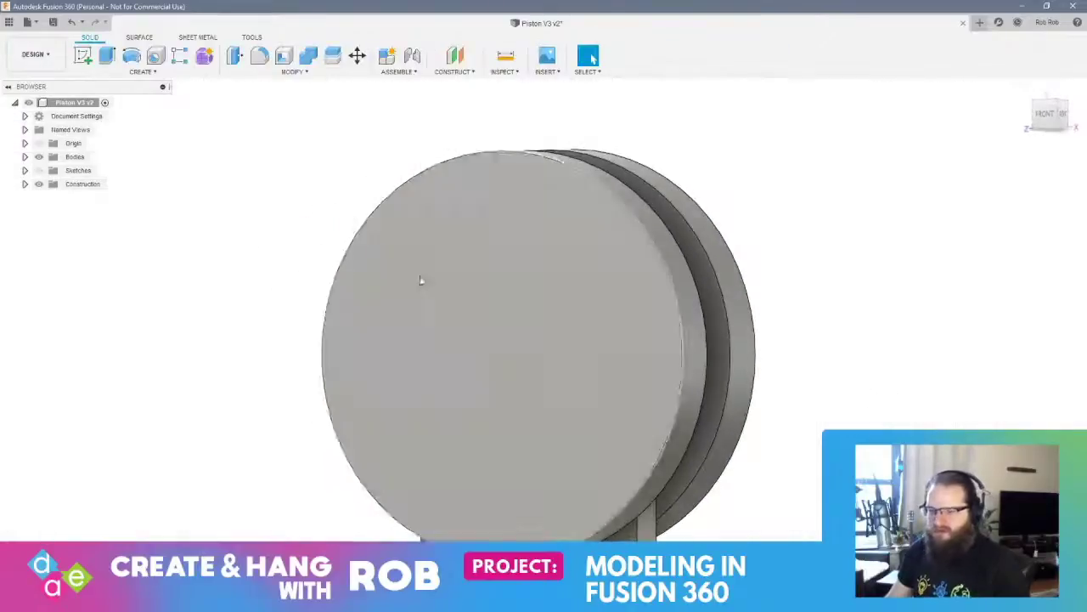
Show the sketches and extrude the 8 mm circle outward from the front disc to form the crank pin
{"action": "left_click", "coordinate": [40, 171]}
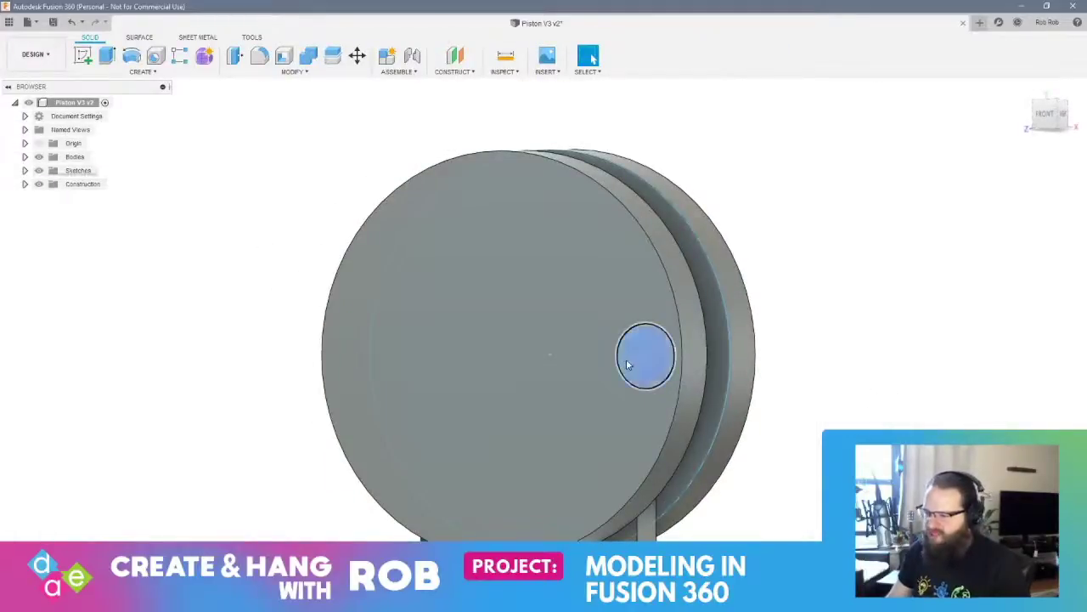
{"action": "right_click", "coordinate": [657, 351]}
{"action": "left_click", "coordinate": [728, 366]}
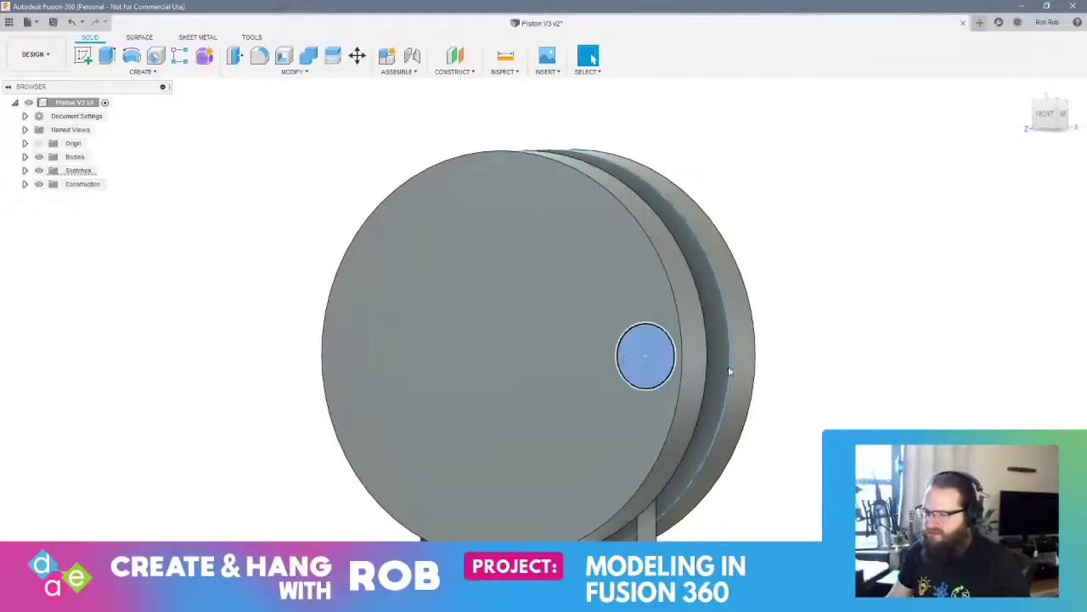
{"action": "key", "text": "Return"}
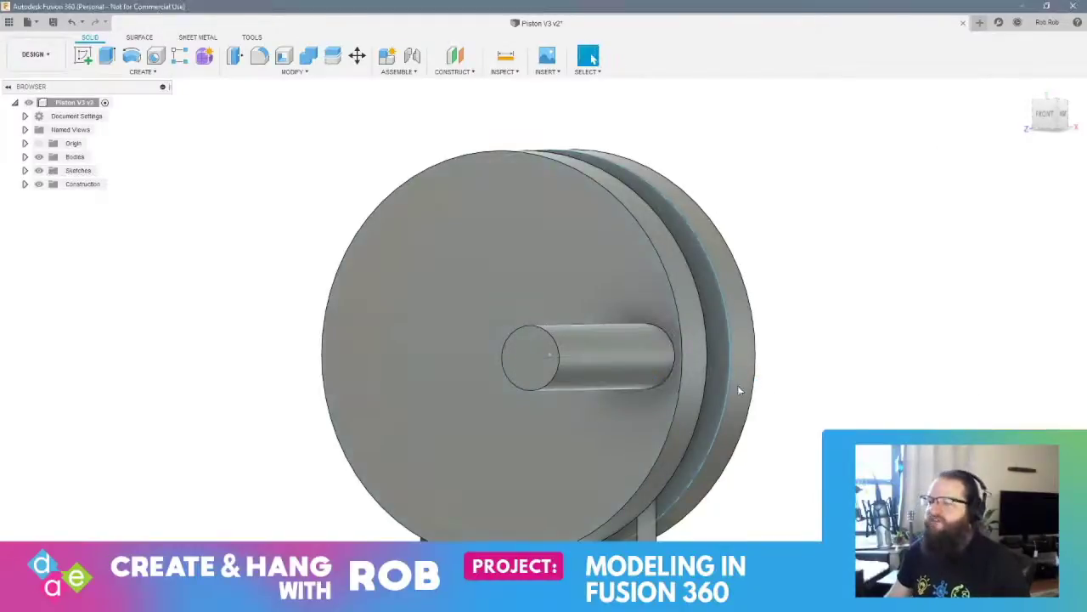
Set the crank pin's length to 25 mm using Press Pull on its end face
{"action": "middle_click_drag", "start_coordinate": [737, 385], "coordinate": [468, 403], "text": "shift"}
{"action": "right_click", "coordinate": [454, 407]}
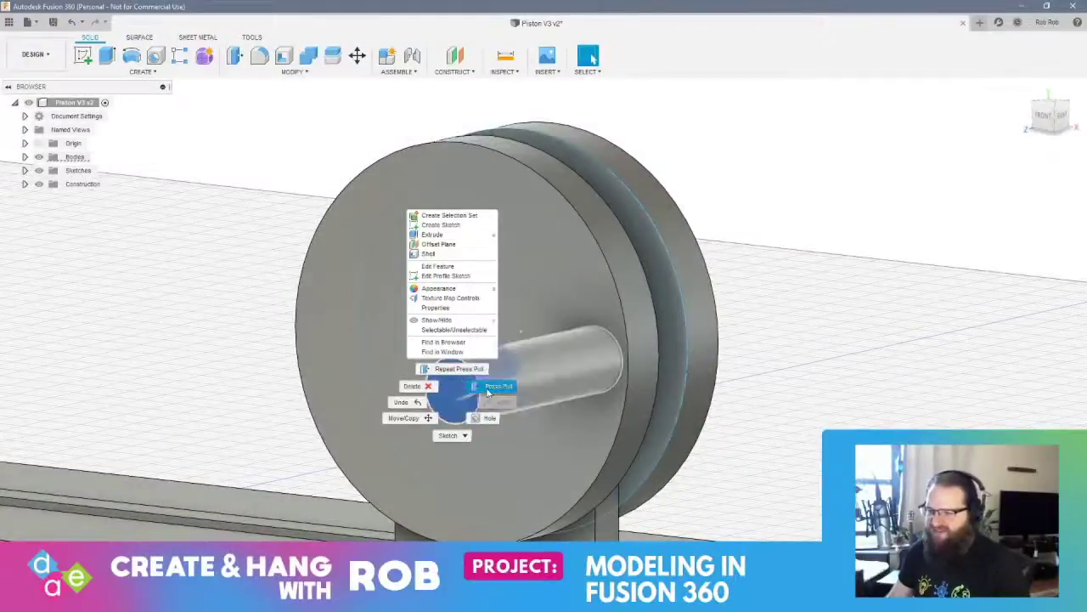
{"action": "left_click", "coordinate": [493, 383]}
{"action": "type", "text": "25"}
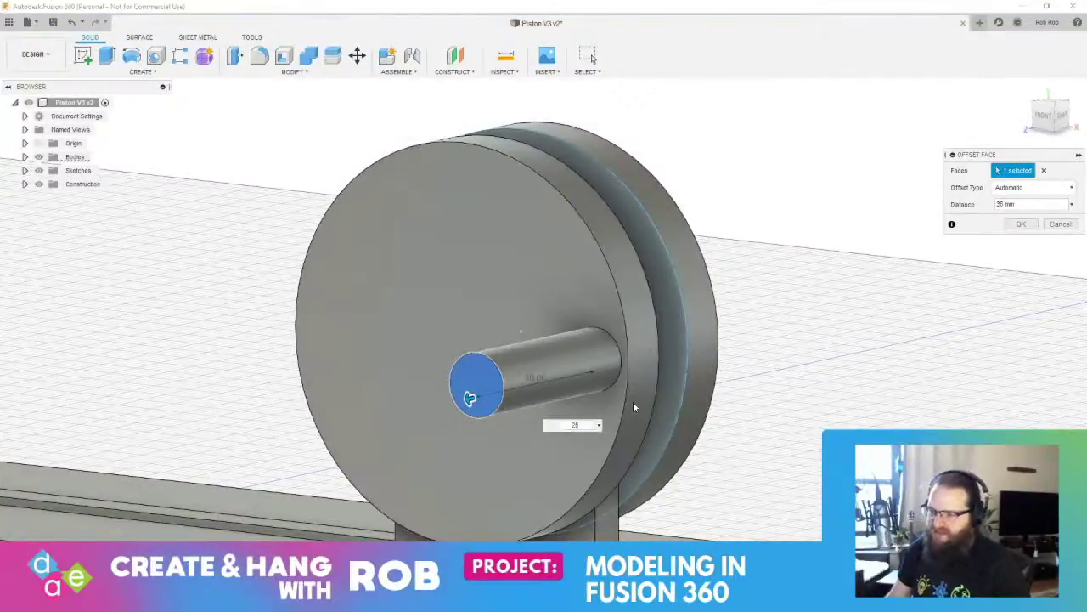
{"action": "key", "text": "Return"}
Sketch a 5 mm diameter circle on the rear disc's outer face, near the rim and level with its centre, and finish the sketch
{"action": "middle_click_drag", "start_coordinate": [665, 396], "coordinate": [786, 387], "text": "shift"}
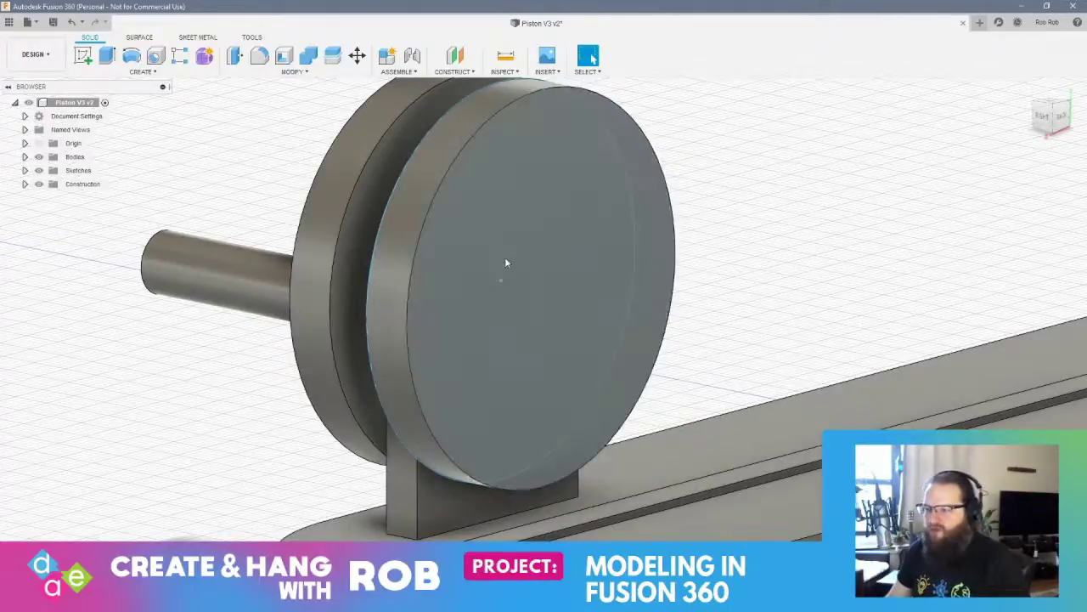
{"action": "left_click", "coordinate": [79, 68]}
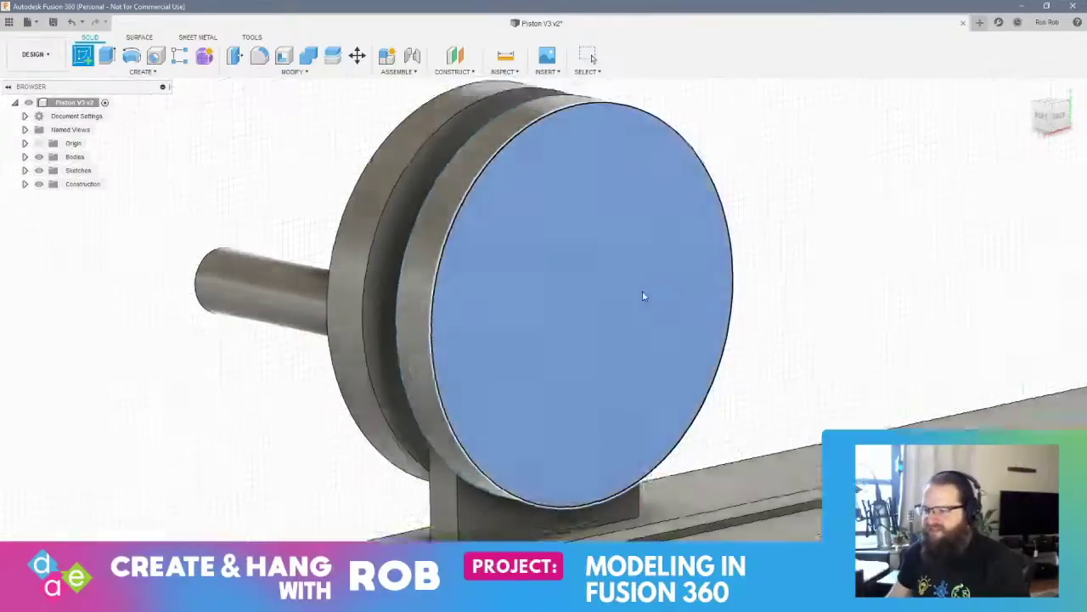
{"action": "left_click", "coordinate": [642, 291]}
{"action": "left_click", "coordinate": [132, 55]}
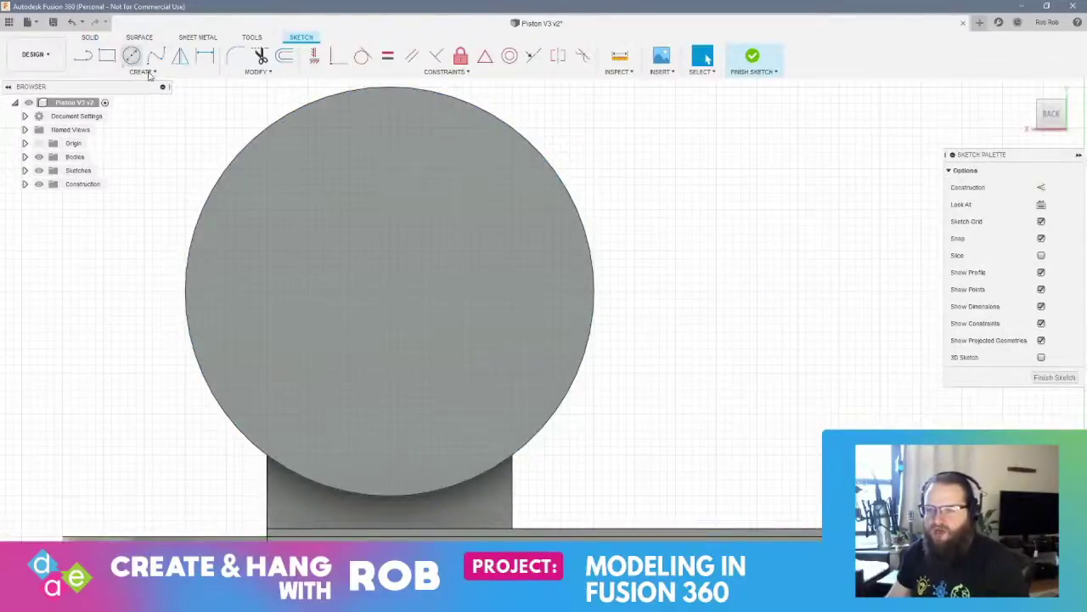
{"action": "left_click", "coordinate": [553, 292]}
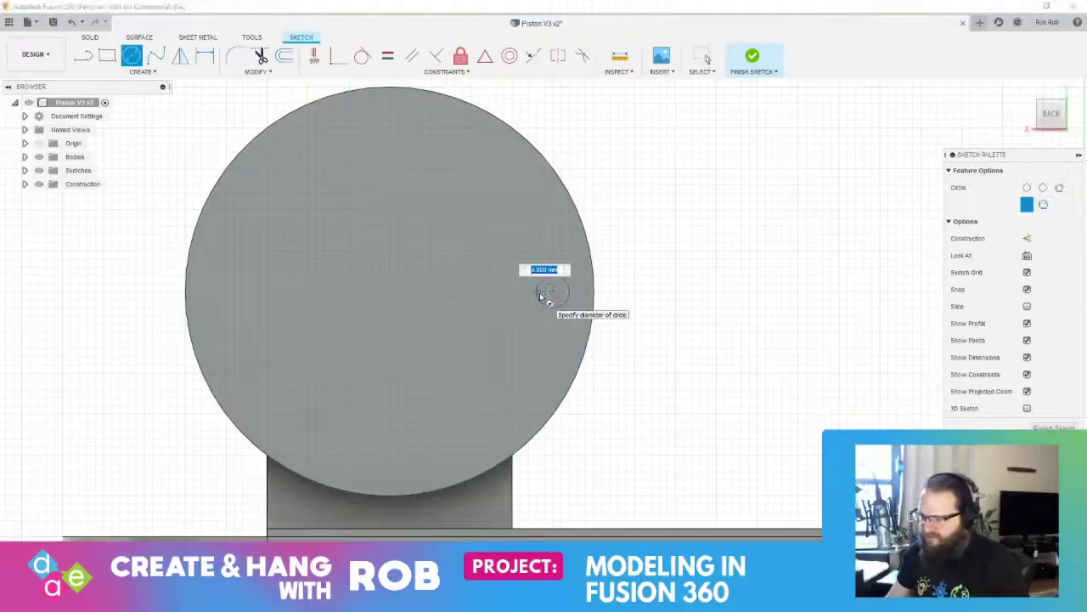
{"action": "key", "text": "Return"}
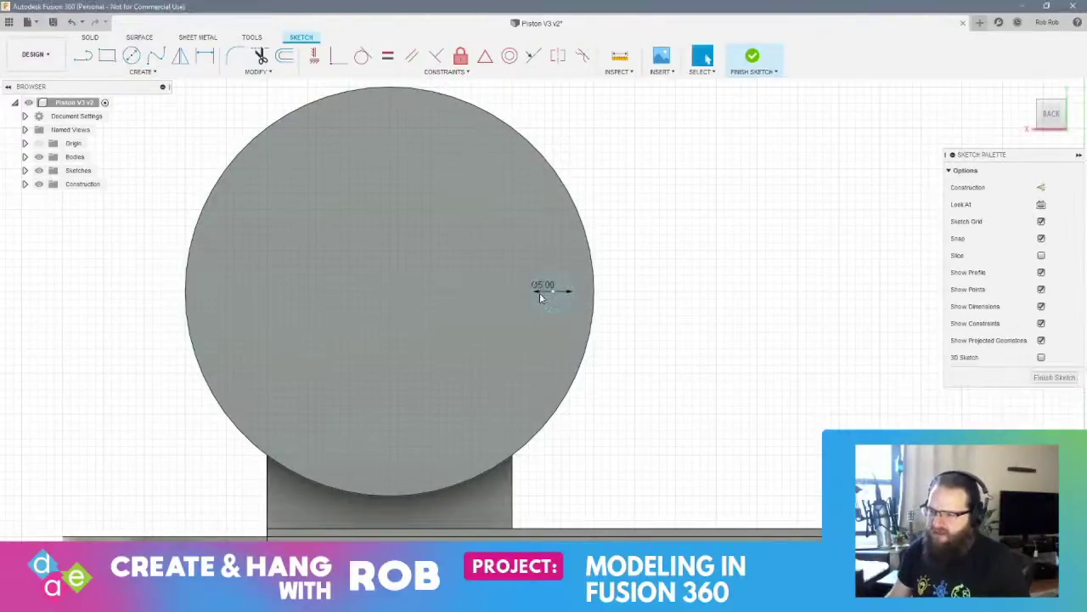
{"action": "middle_click_drag", "start_coordinate": [440, 319], "coordinate": [526, 340], "text": "shift"}
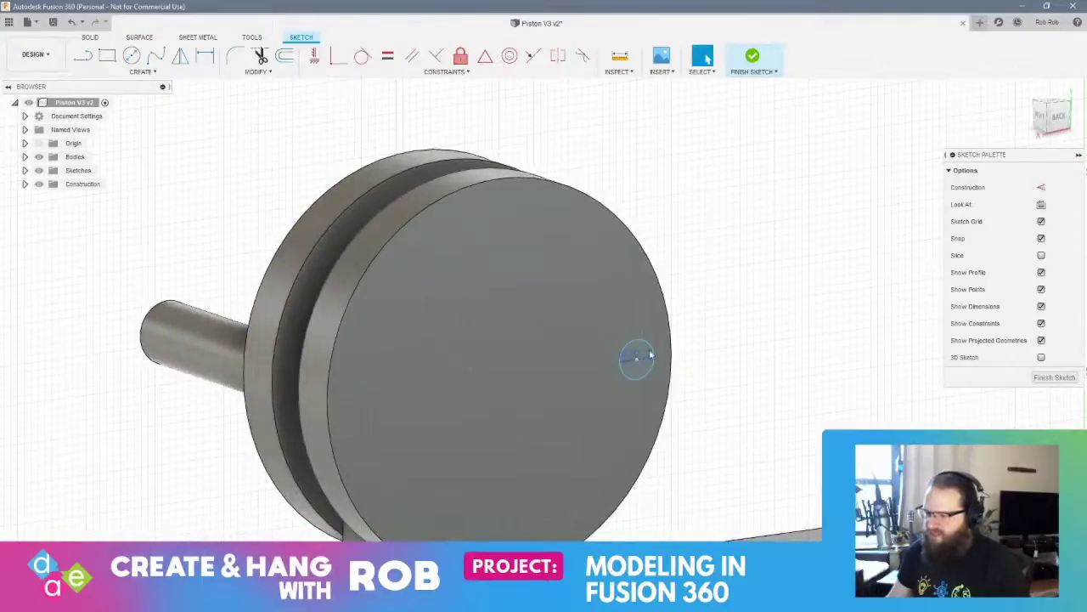
{"action": "left_click", "coordinate": [1058, 376]}
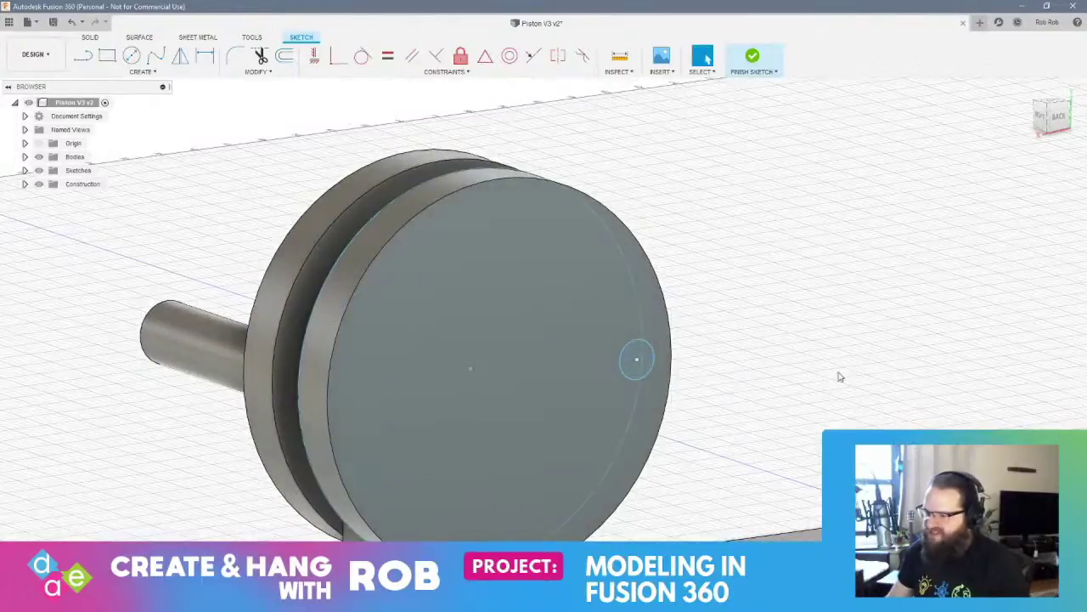
Extrude the 5 mm circle 6 mm outward from the rear disc, joined to it as a short pin
{"action": "left_click", "coordinate": [645, 361]}
{"action": "right_click", "coordinate": [648, 362]}
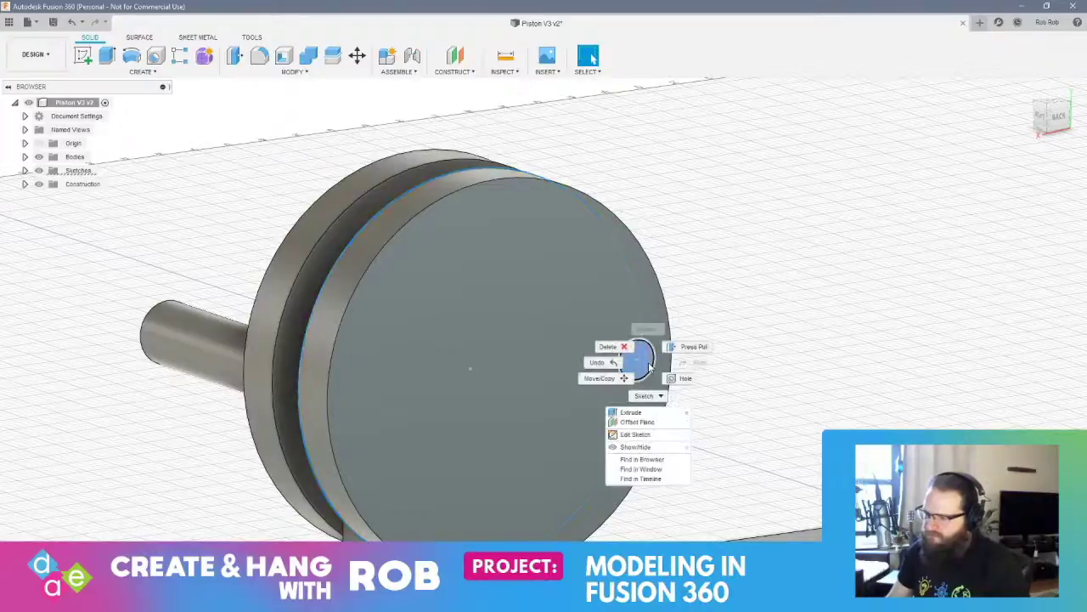
{"action": "left_click", "coordinate": [693, 346]}
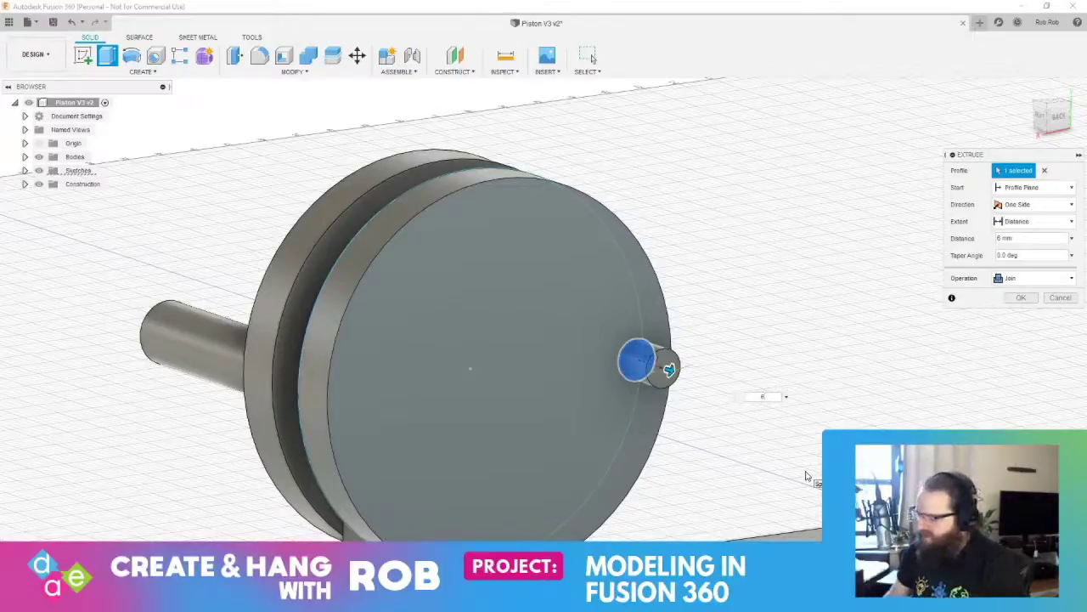
{"action": "key", "text": "Return"}
{"action": "middle_click_drag", "start_coordinate": [745, 451], "coordinate": [720, 426], "text": "shift"}
{"action": "scroll", "coordinate": [708, 462], "scroll_direction": "down", "scroll_amount": 5}
{"action": "middle_click_drag", "start_coordinate": [720, 426], "coordinate": [715, 461], "text": "shift"}
{"action": "left_click", "coordinate": [716, 461]}
{"action": "right_click", "coordinate": [716, 461]}
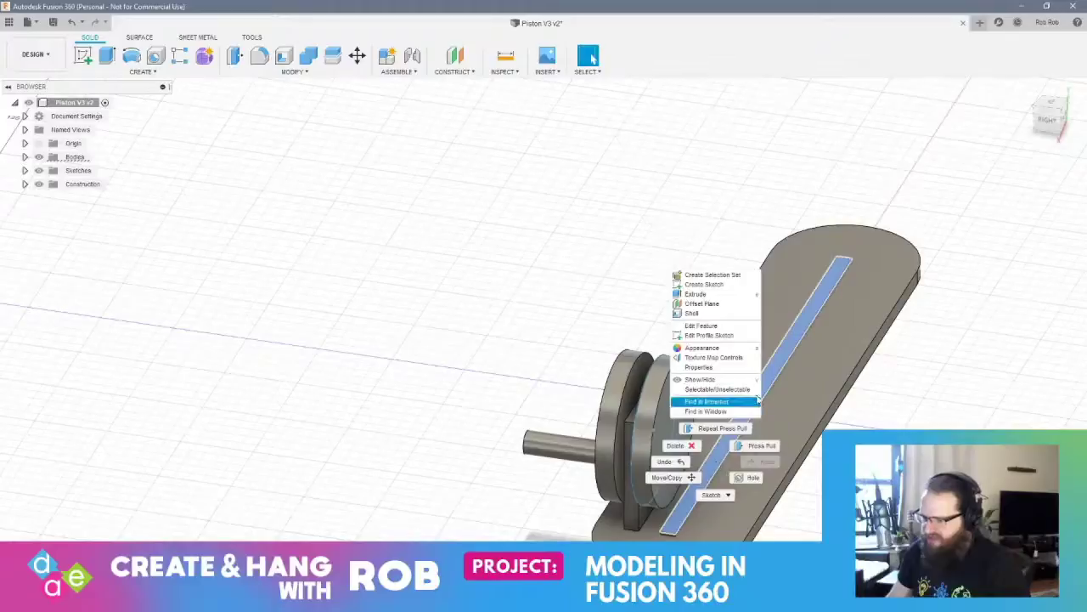
{"action": "left_click", "coordinate": [762, 445]}
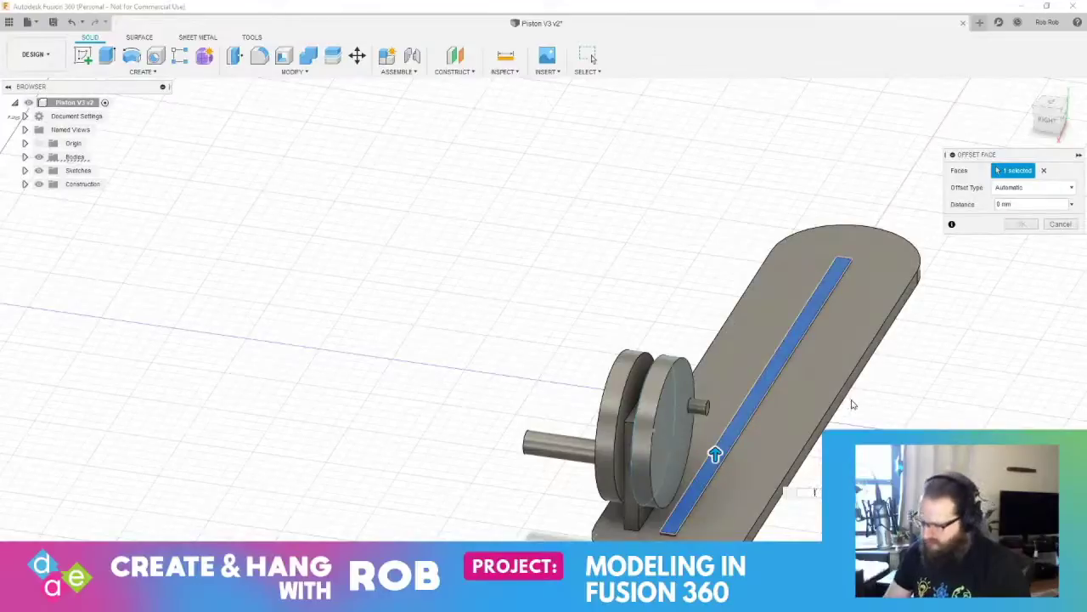
{"action": "key", "text": "Escape"}
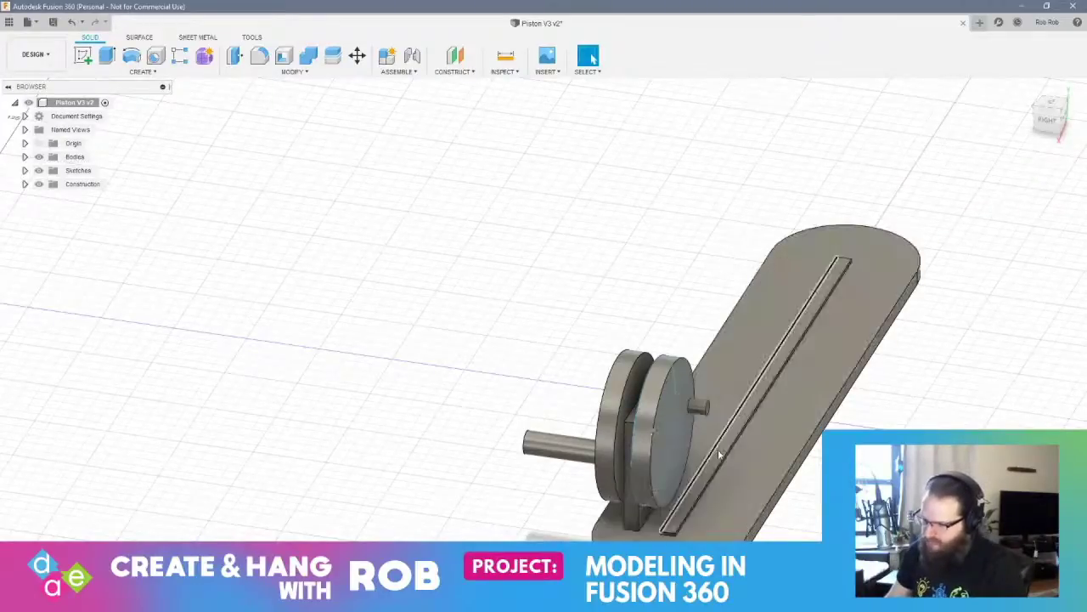
Start Press Pull on the floor face of the long narrow slot in the base plate
{"action": "right_click", "coordinate": [747, 437]}
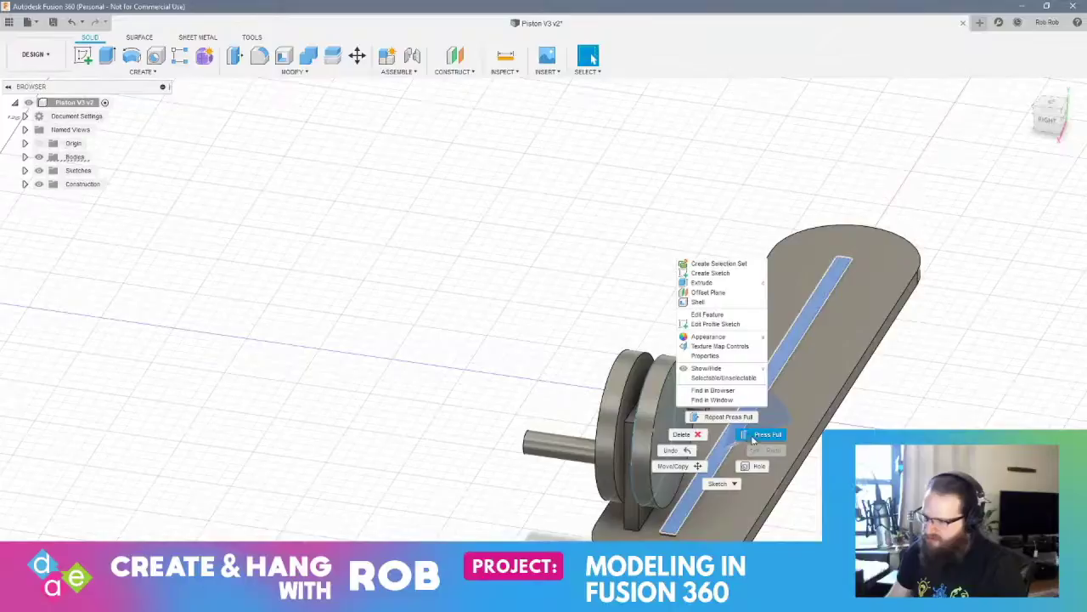
{"action": "left_click", "coordinate": [721, 440]}
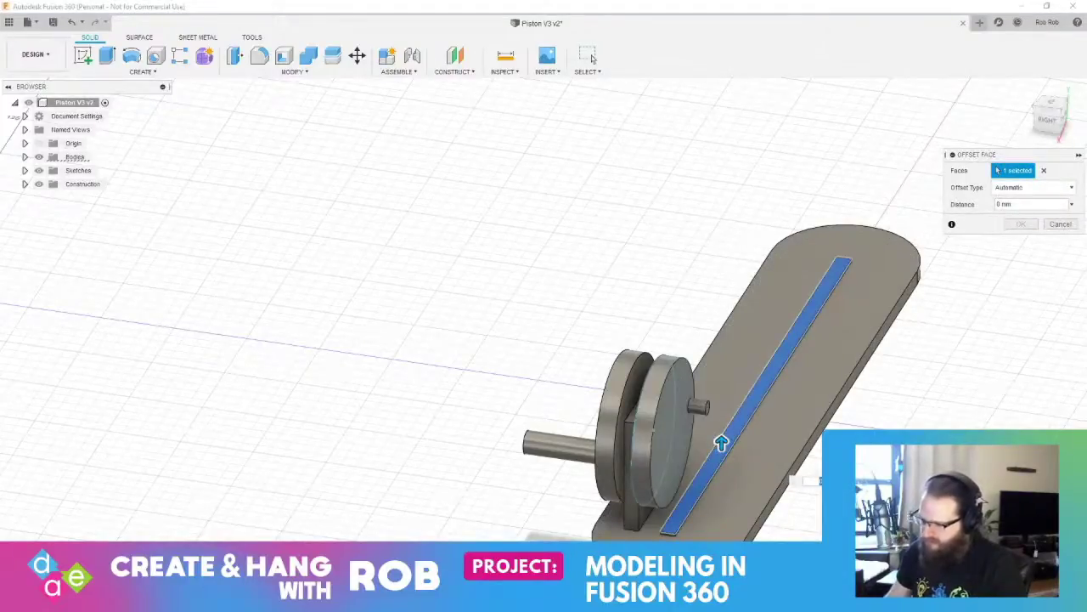
Offset the long narrow strip face on the base plate by -1 mm and save the design
{"action": "mouse_move", "coordinate": [721, 442]}
{"action": "left_mouse_down"}
{"action": "mouse_move", "coordinate": [722, 453]}
{"action": "mouse_move", "coordinate": [721, 441]}
{"action": "left_mouse_up"}
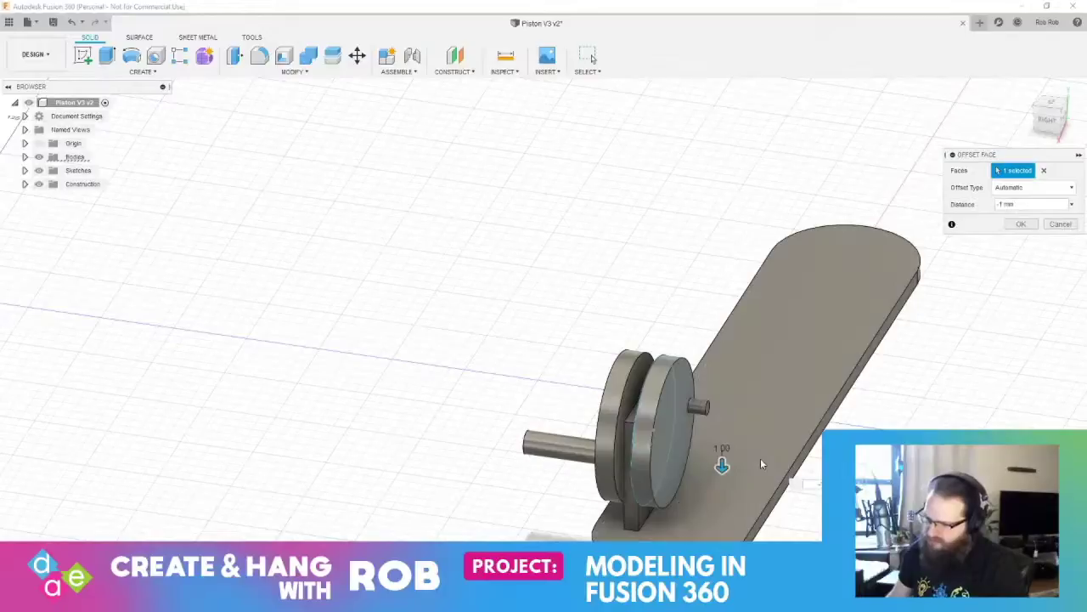
{"action": "key", "text": "Escape"}
{"action": "middle_click_drag", "start_coordinate": [760, 458], "coordinate": [617, 348], "text": "shift"}
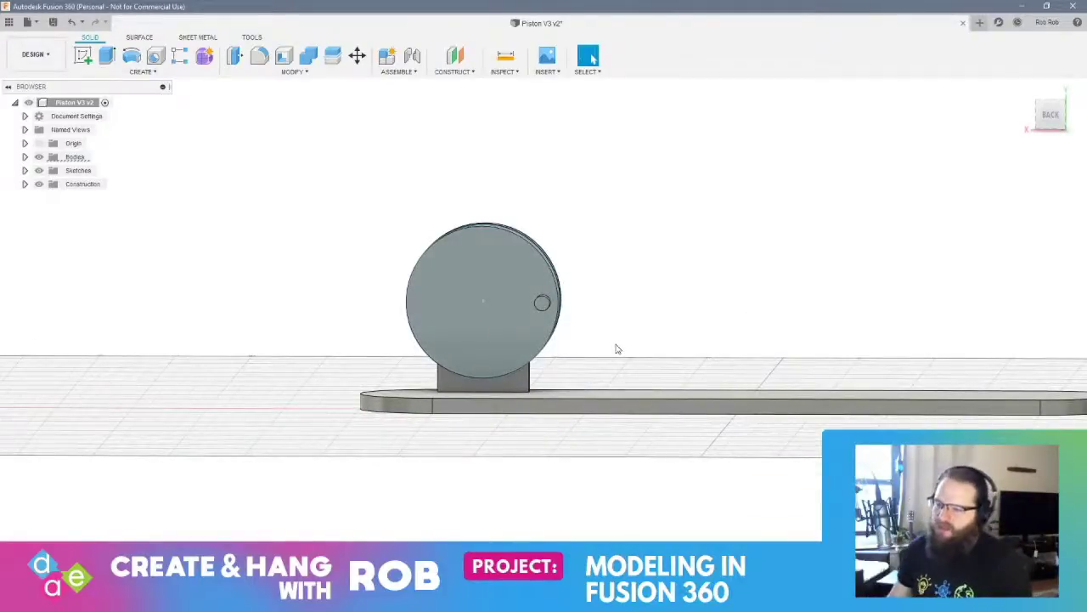
{"action": "mouse_move", "coordinate": [716, 313]}
{"action": "middle_mouse_down", "text": "shift"}
{"action": "mouse_move", "coordinate": [723, 323]}
{"action": "mouse_move", "coordinate": [696, 314]}
{"action": "mouse_move", "coordinate": [754, 310]}
{"action": "mouse_move", "coordinate": [696, 305]}
{"action": "mouse_move", "coordinate": [706, 330]}
{"action": "mouse_move", "coordinate": [714, 318]}
{"action": "middle_mouse_up", "text": "shift"}
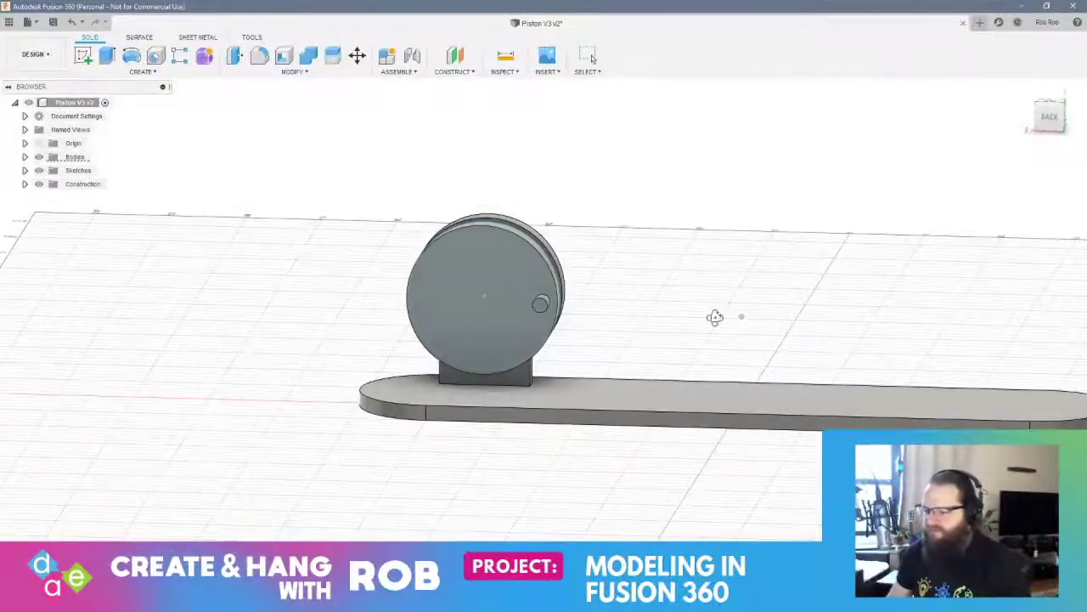
{"action": "key", "text": "ctrl+s"}
{"action": "left_click", "coordinate": [554, 317]}
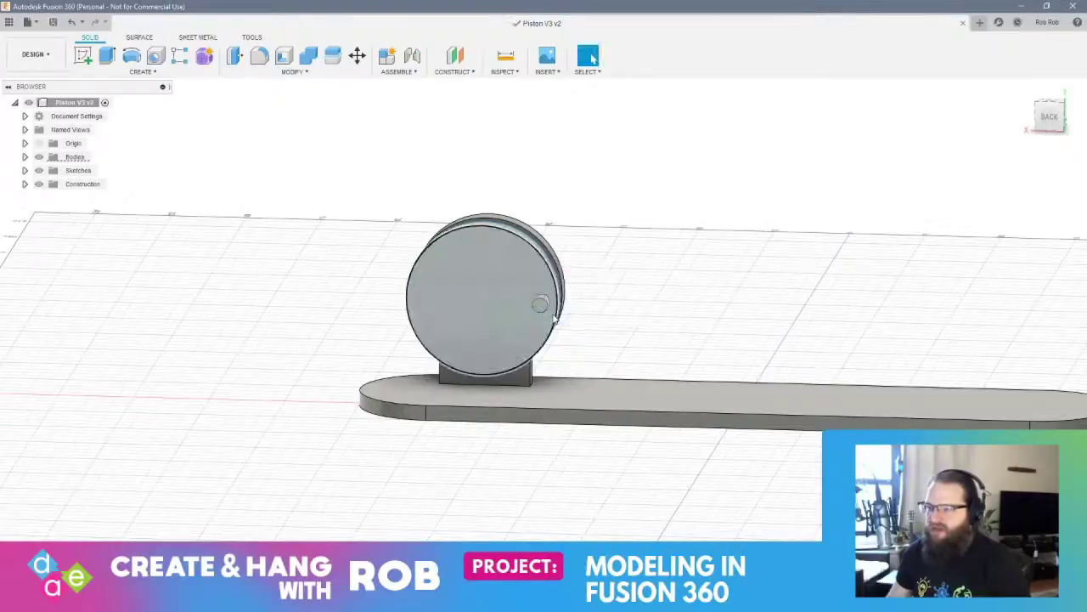
{"action": "middle_click_drag", "start_coordinate": [686, 301], "coordinate": [675, 334], "text": "shift"}
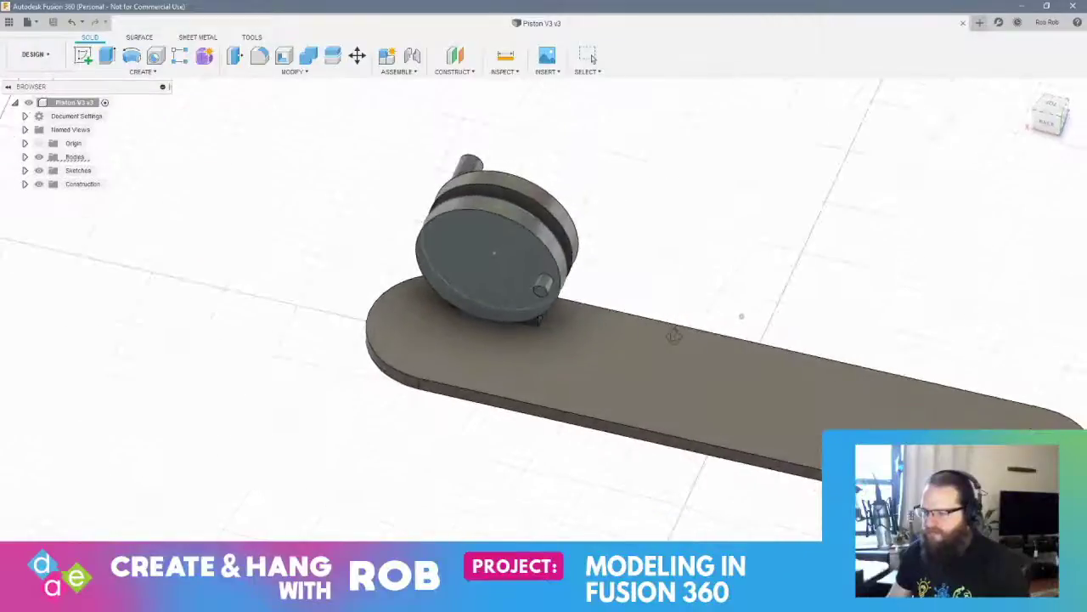
{"action": "middle_click_drag", "start_coordinate": [732, 514], "coordinate": [716, 340]}
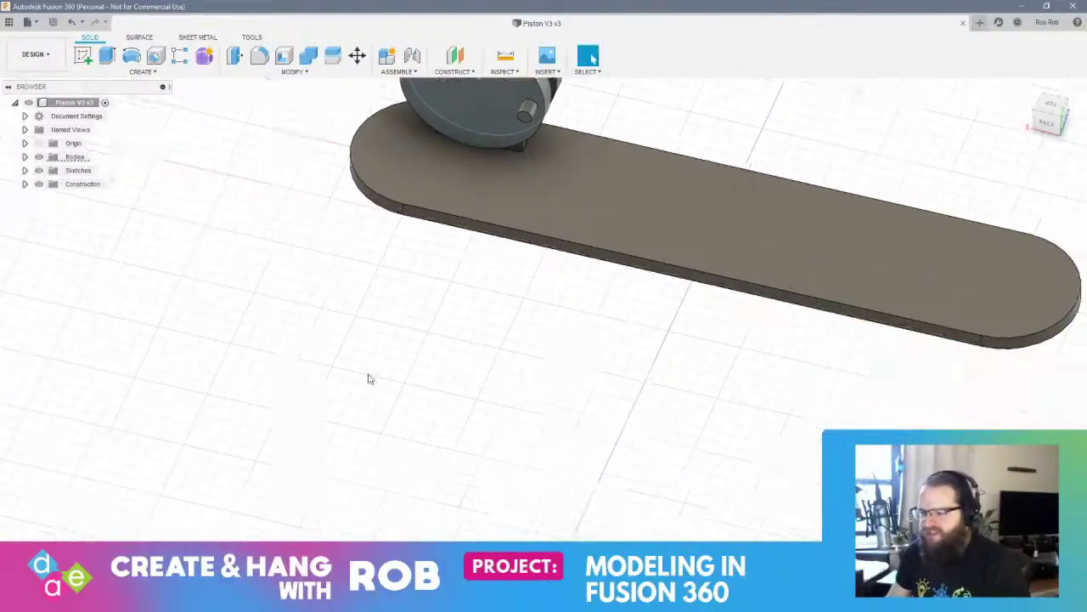
{"action": "left_click", "coordinate": [84, 56]}
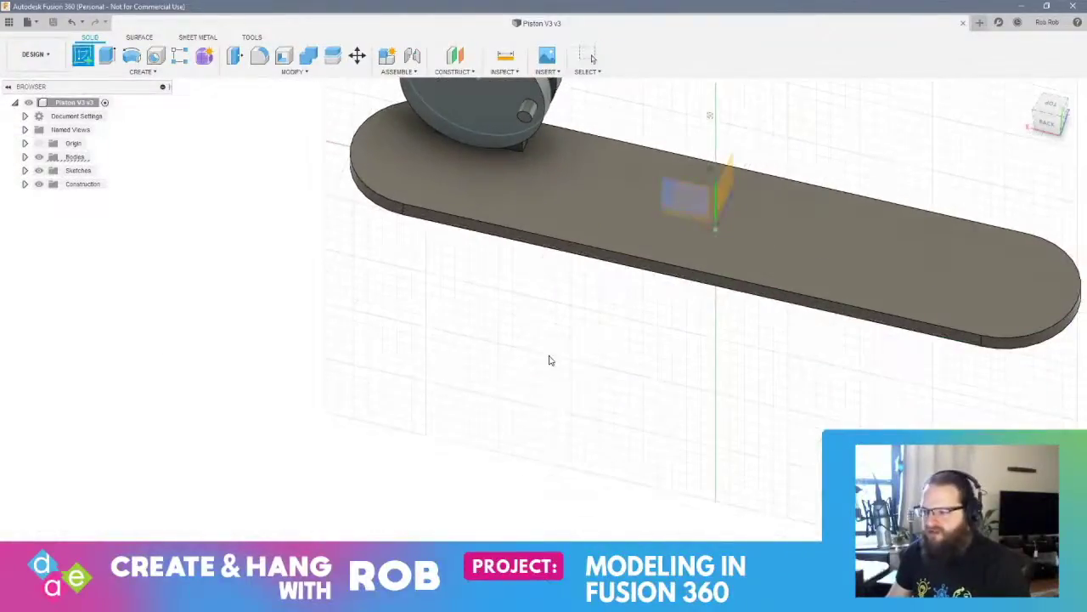
{"action": "left_click", "coordinate": [607, 324]}
{"action": "left_click", "coordinate": [1069, 381]}
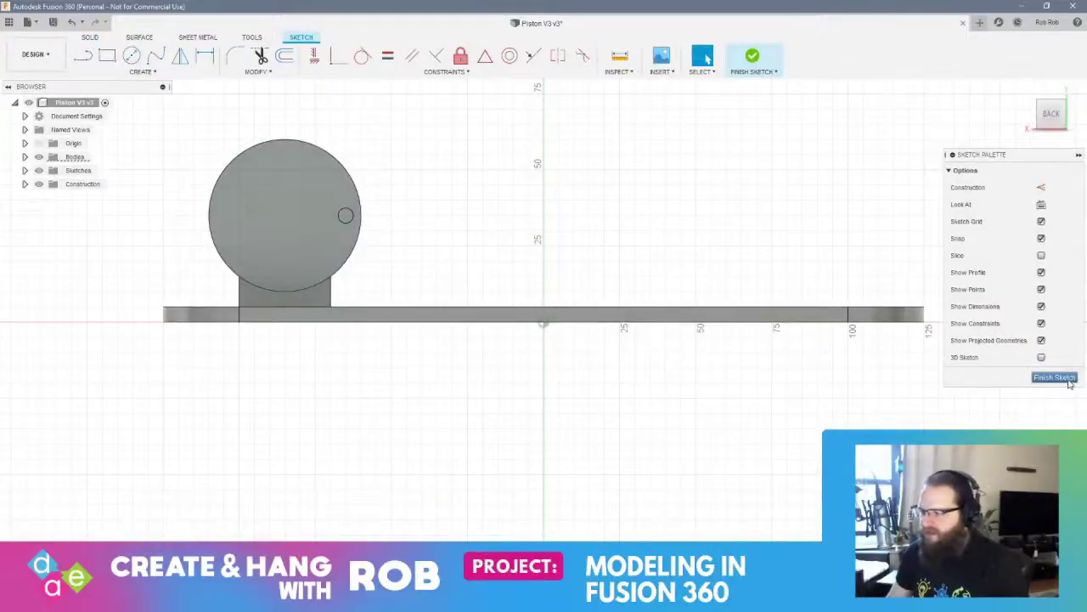
Sketch a 100 mm by 10 mm rectangle on the horizontal plane, beside the base plate's long edge, and finish the sketch
{"action": "left_click", "coordinate": [83, 56]}
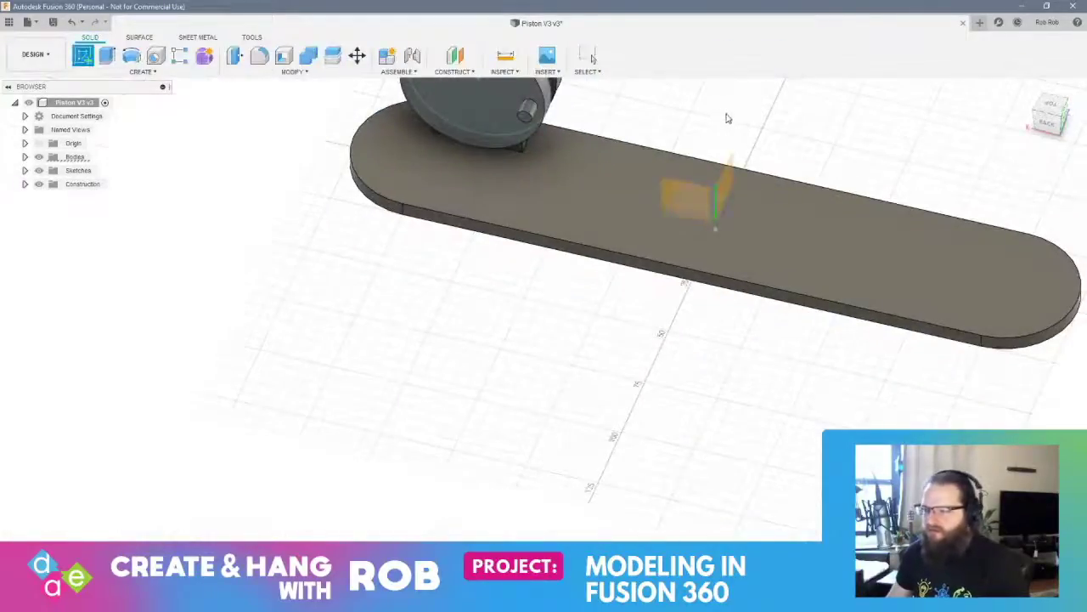
{"action": "left_click", "coordinate": [713, 213]}
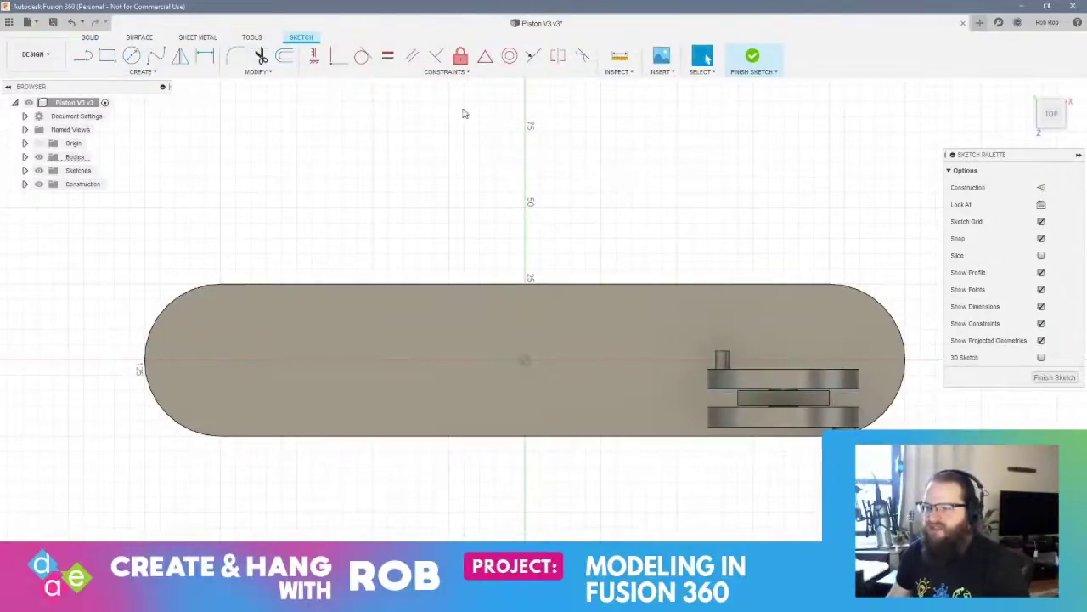
{"action": "left_click", "coordinate": [107, 55]}
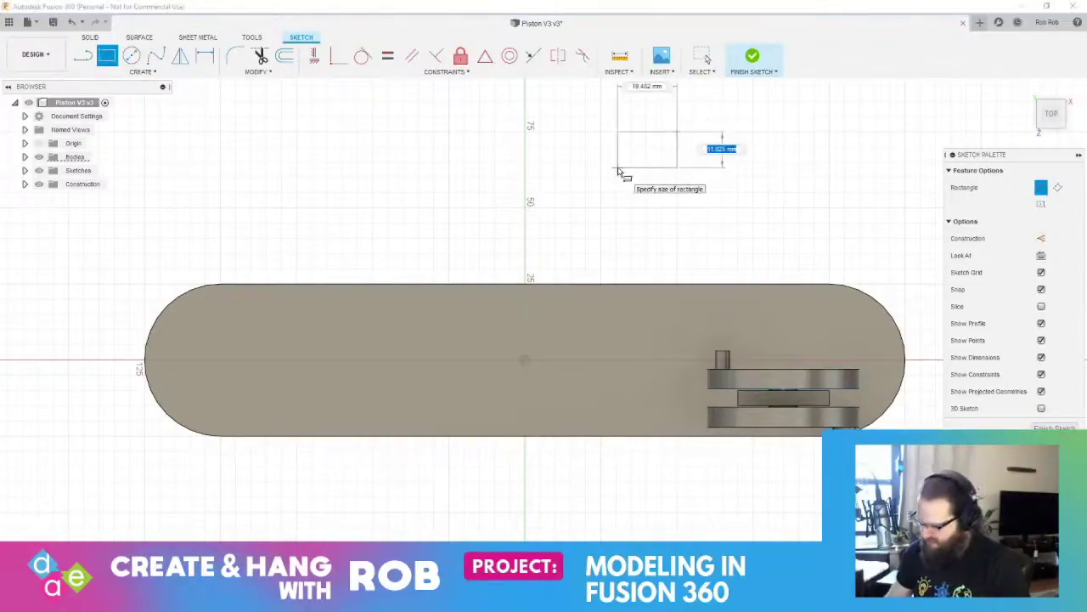
{"action": "type", "text": "0"}
{"action": "key", "text": "Tab"}
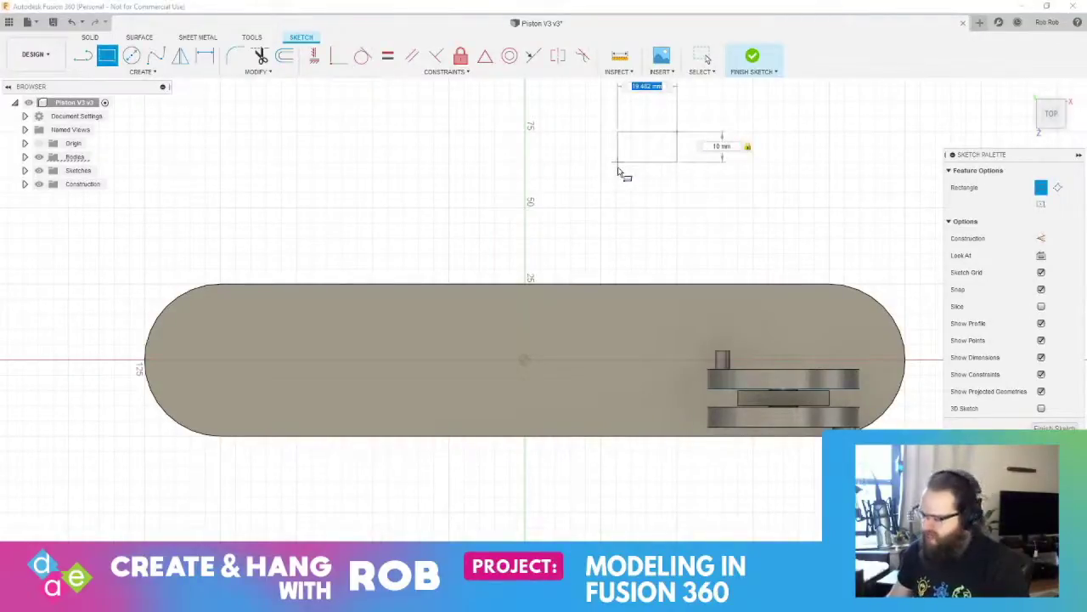
{"action": "type", "text": "100"}
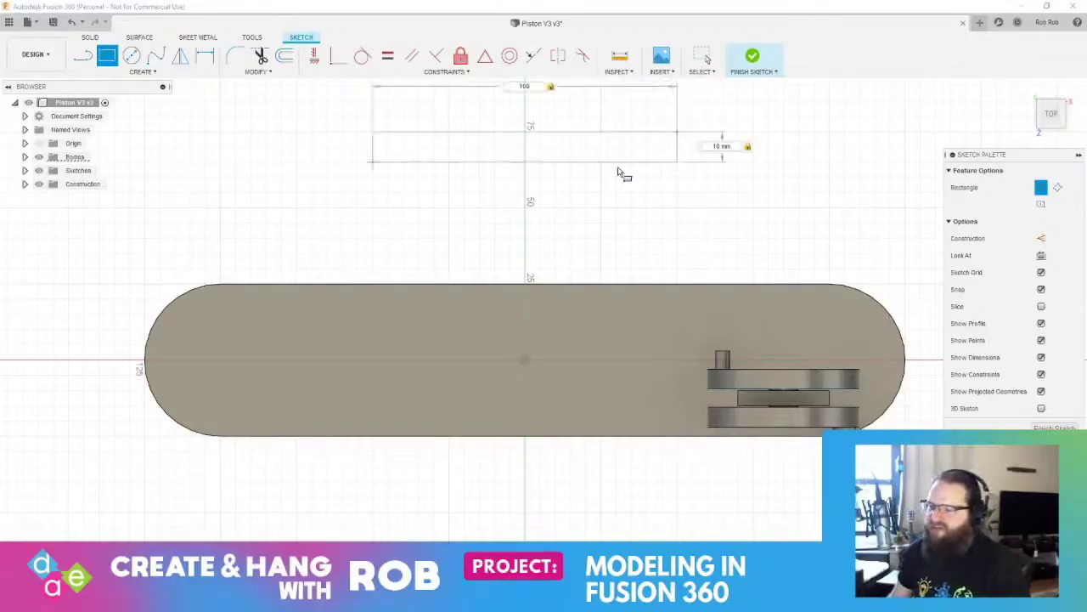
{"action": "key", "text": "Return"}
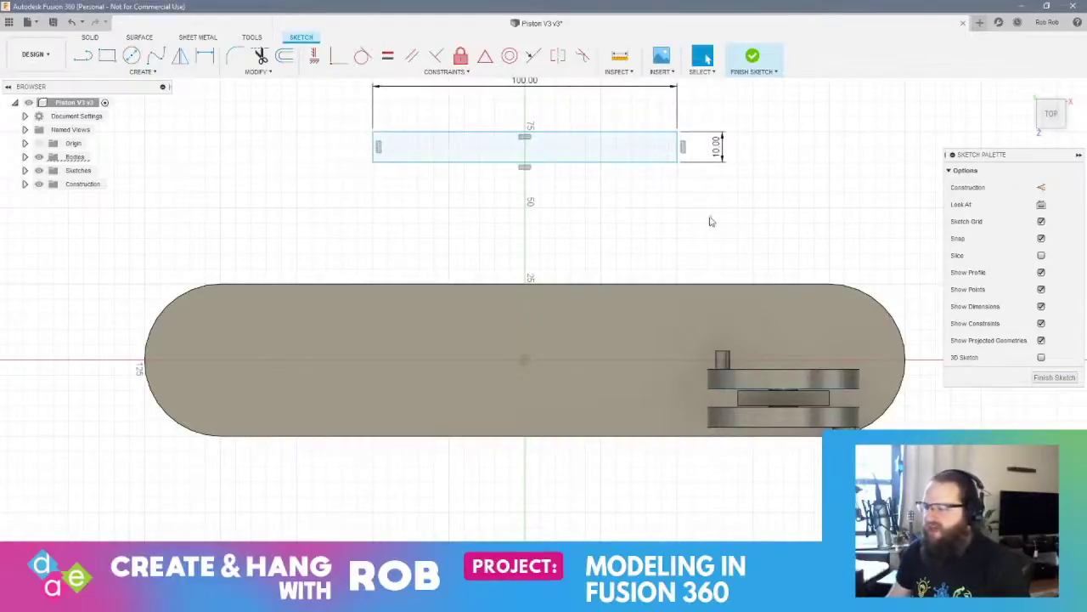
{"action": "left_click", "coordinate": [1038, 383]}
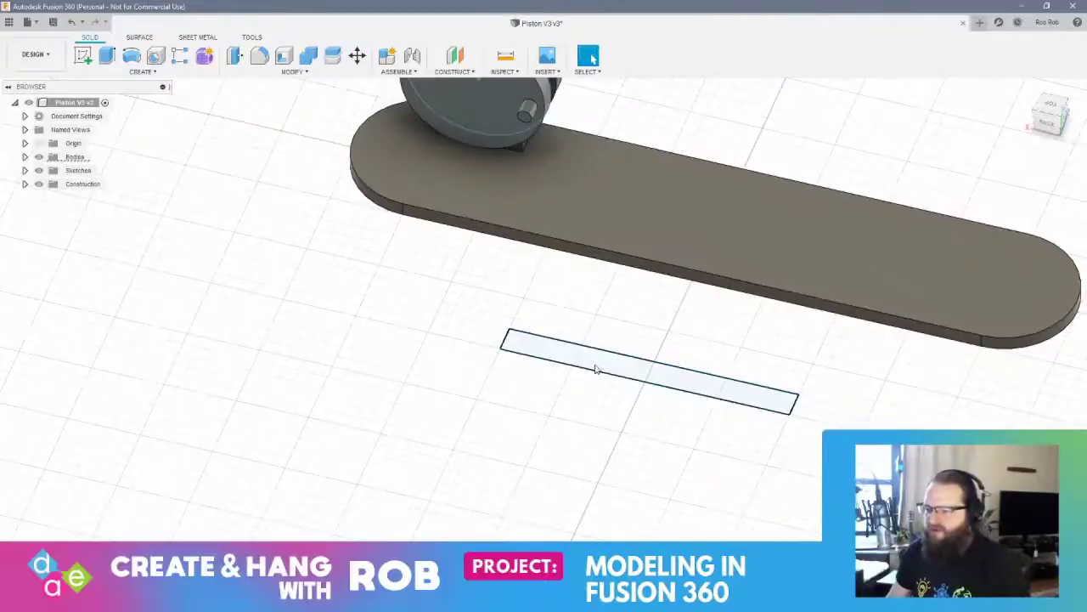
Extrude the rectangle upward into a thin bar as a new body
{"action": "right_click", "coordinate": [598, 365]}
{"action": "left_click", "coordinate": [574, 345]}
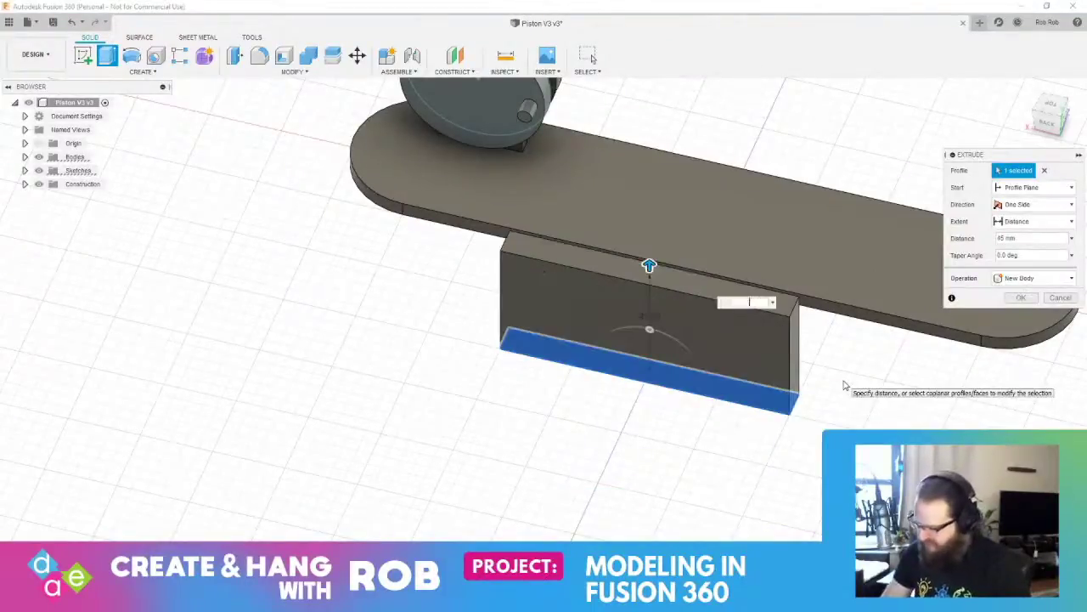
{"action": "key", "text": "Return"}
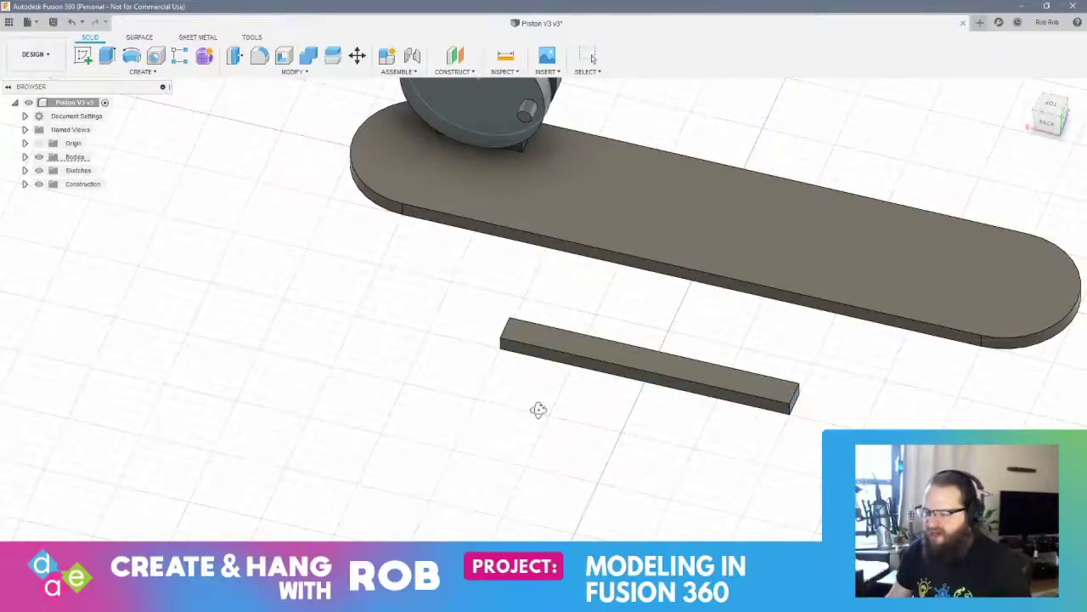
Sketch a 5.5 mm diameter circle on the bar's top face, centred across its width near one end
{"action": "left_click", "coordinate": [79, 55]}
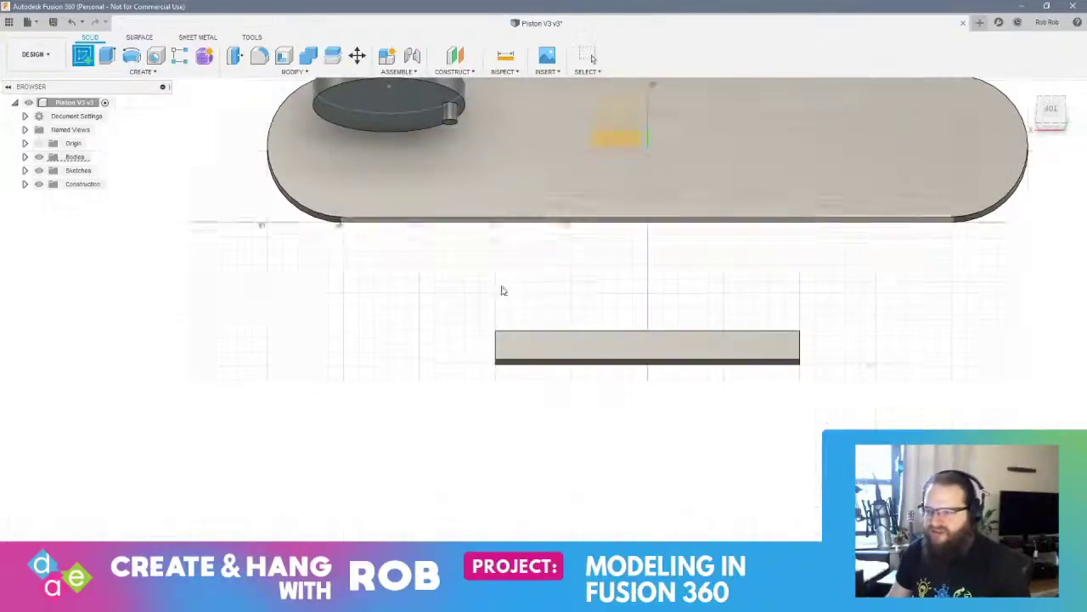
{"action": "left_click", "coordinate": [519, 359]}
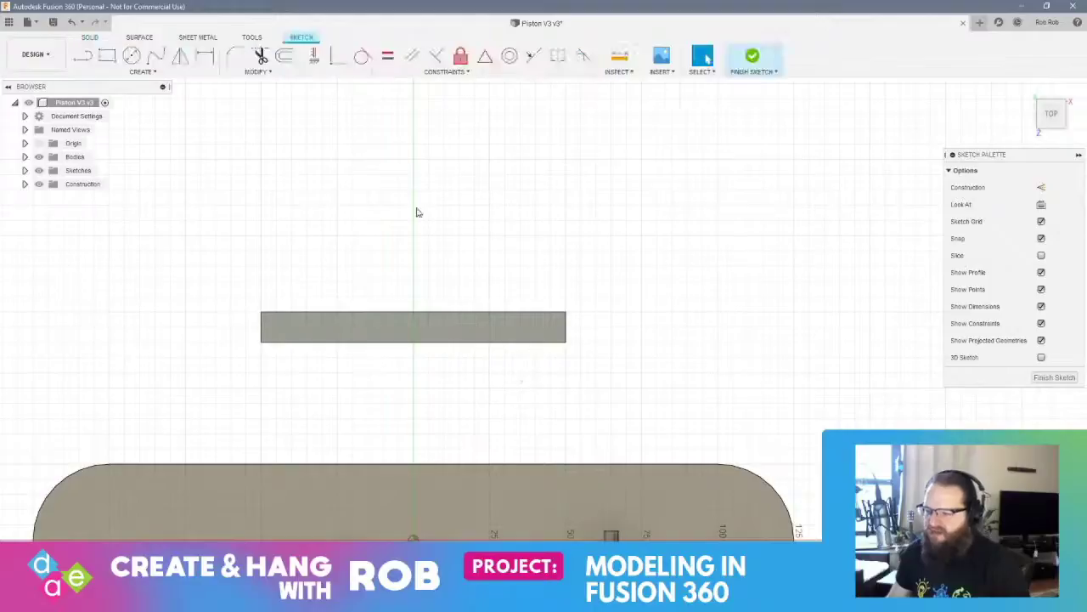
{"action": "left_click", "coordinate": [130, 56]}
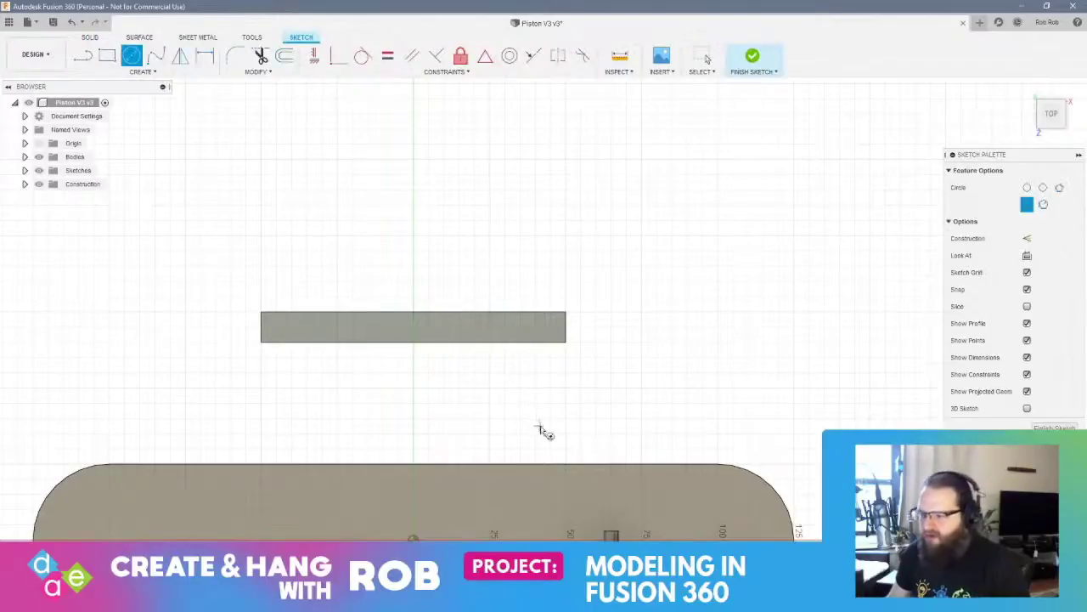
{"action": "scroll", "coordinate": [544, 408], "scroll_direction": "up", "scroll_amount": 2}
{"action": "scroll", "coordinate": [536, 373], "scroll_direction": "up", "scroll_amount": 1}
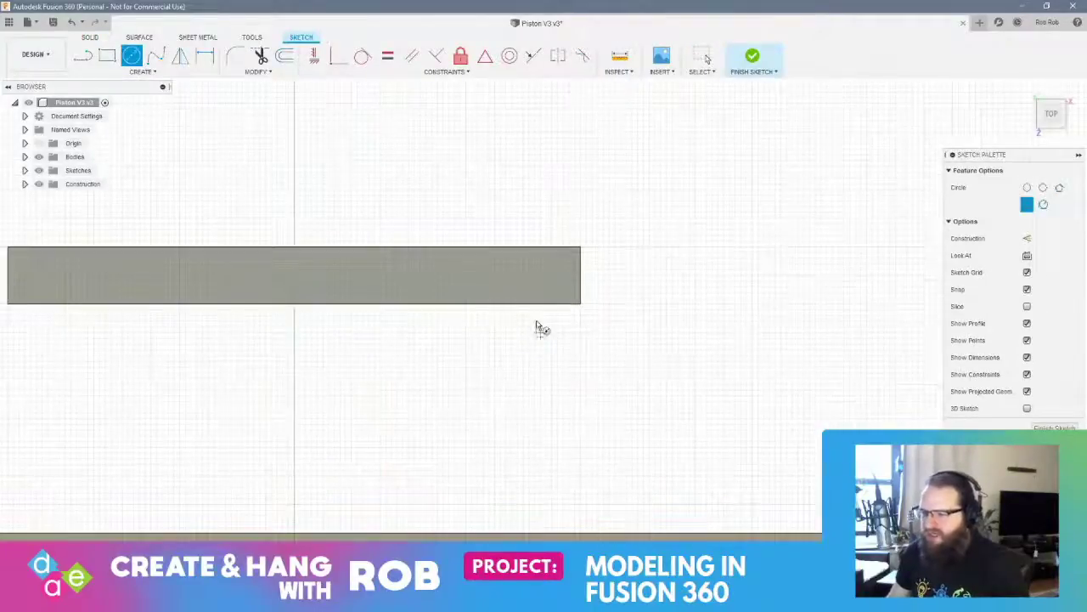
{"action": "left_click", "coordinate": [551, 275]}
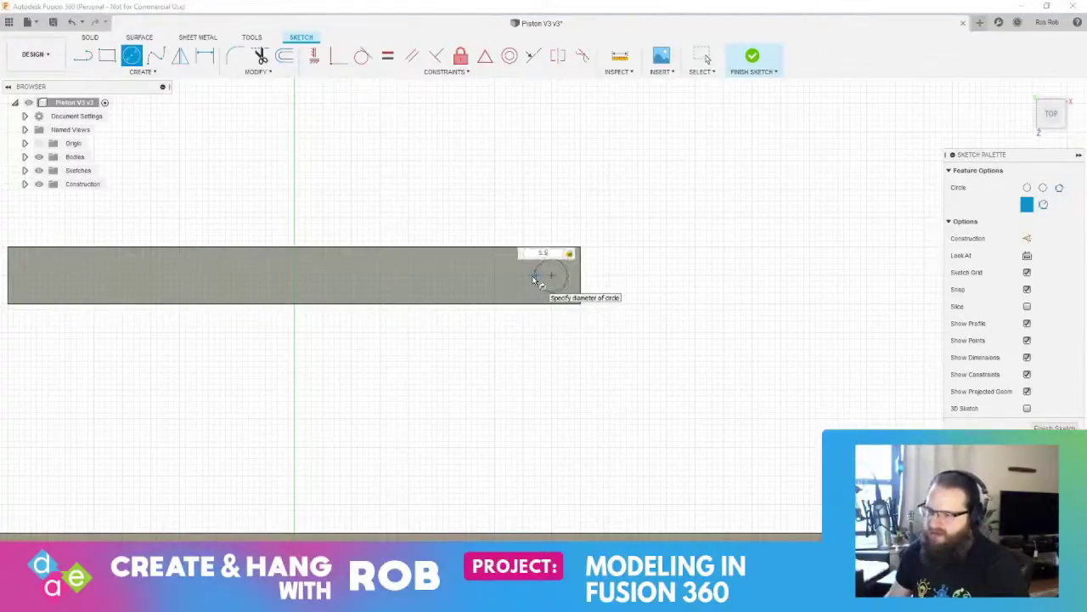
{"action": "key", "text": "Return"}
{"action": "key", "text": "Escape"}
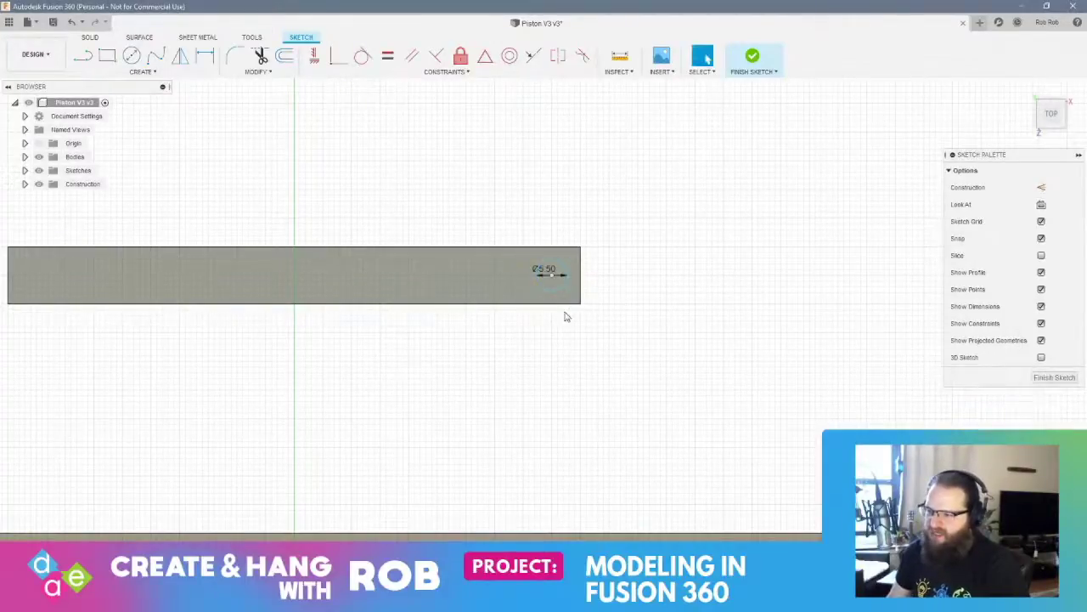
{"action": "left_click", "coordinate": [1054, 377]}
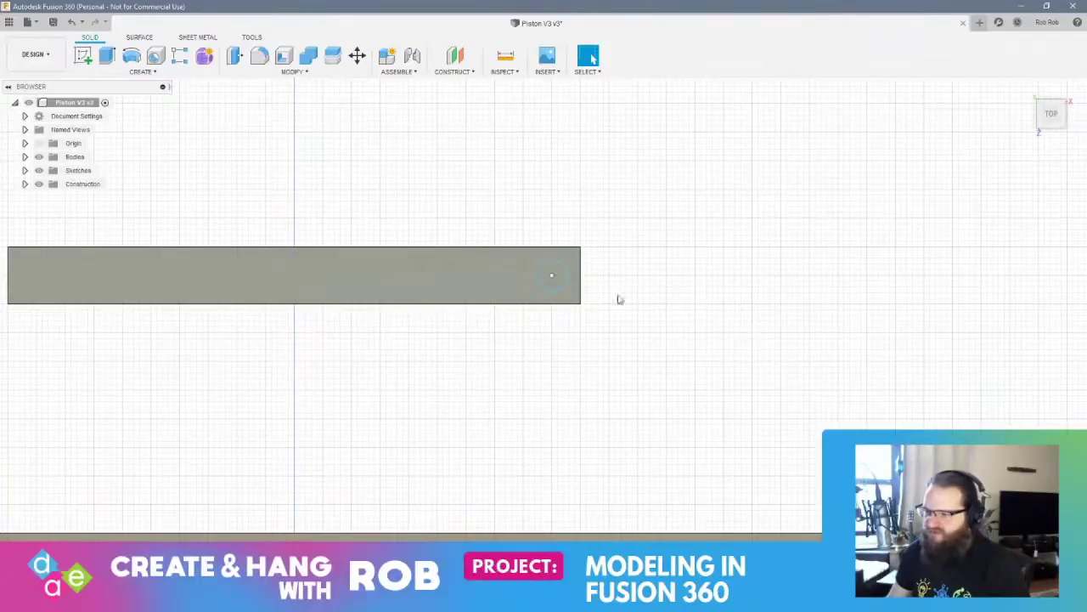
Extrude the circle as a cut through the bar to make a hole
{"action": "right_click", "coordinate": [552, 289]}
{"action": "left_click", "coordinate": [588, 269]}
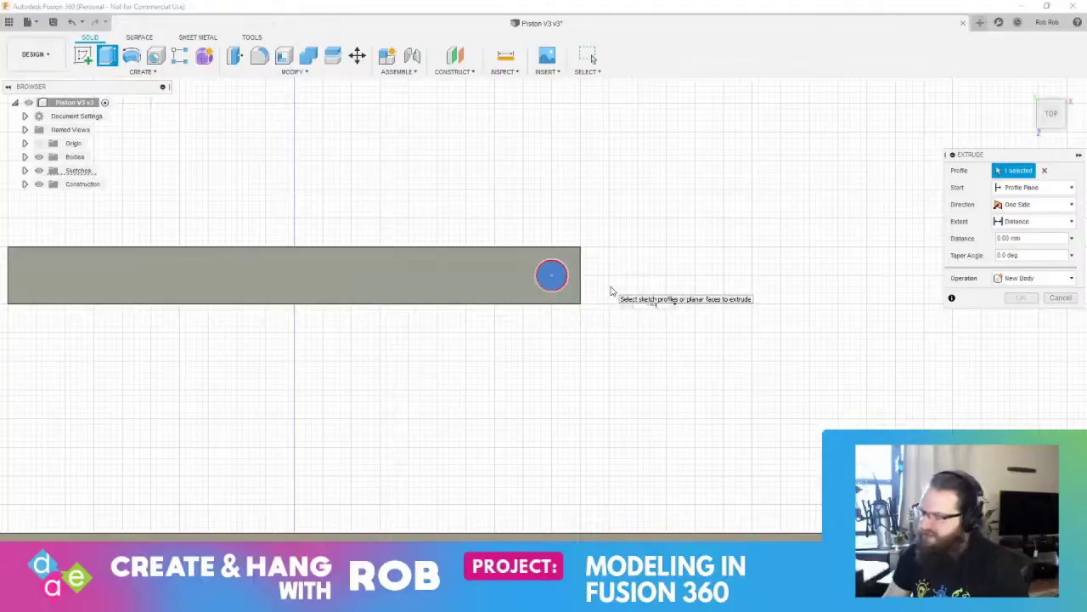
{"action": "key", "text": "Escape"}
Move the whole bar body 39 mm straight up
{"action": "middle_click_drag", "start_coordinate": [544, 324], "coordinate": [605, 404], "text": "shift"}
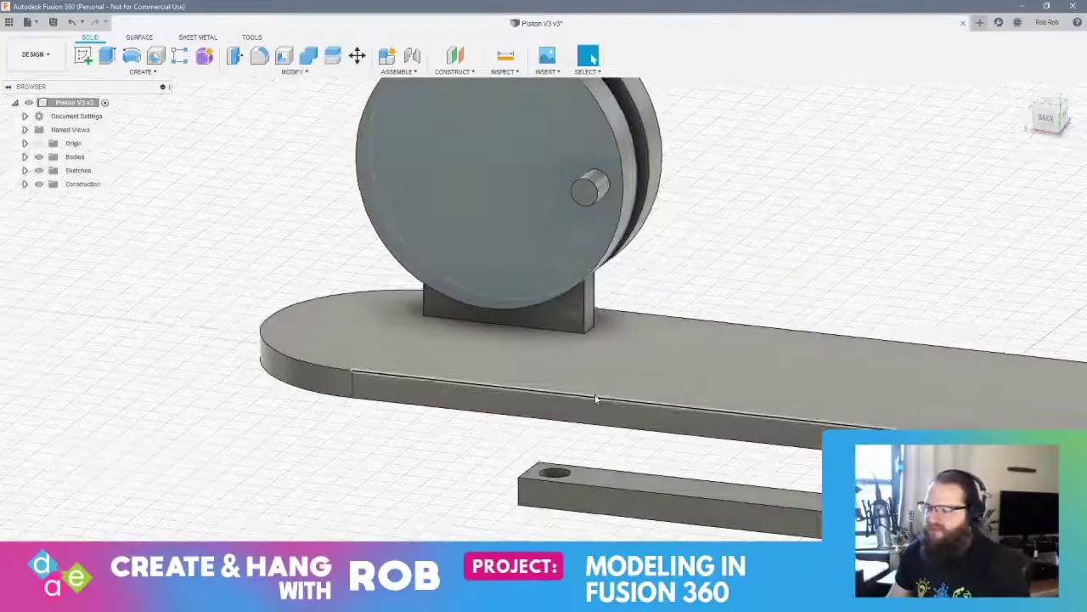
{"action": "middle_click_drag", "start_coordinate": [671, 527], "coordinate": [626, 374], "text": "shift"}
{"action": "middle_click_drag", "start_coordinate": [545, 369], "coordinate": [303, 306], "text": "shift"}
{"action": "left_click_drag", "start_coordinate": [303, 297], "coordinate": [1036, 463]}
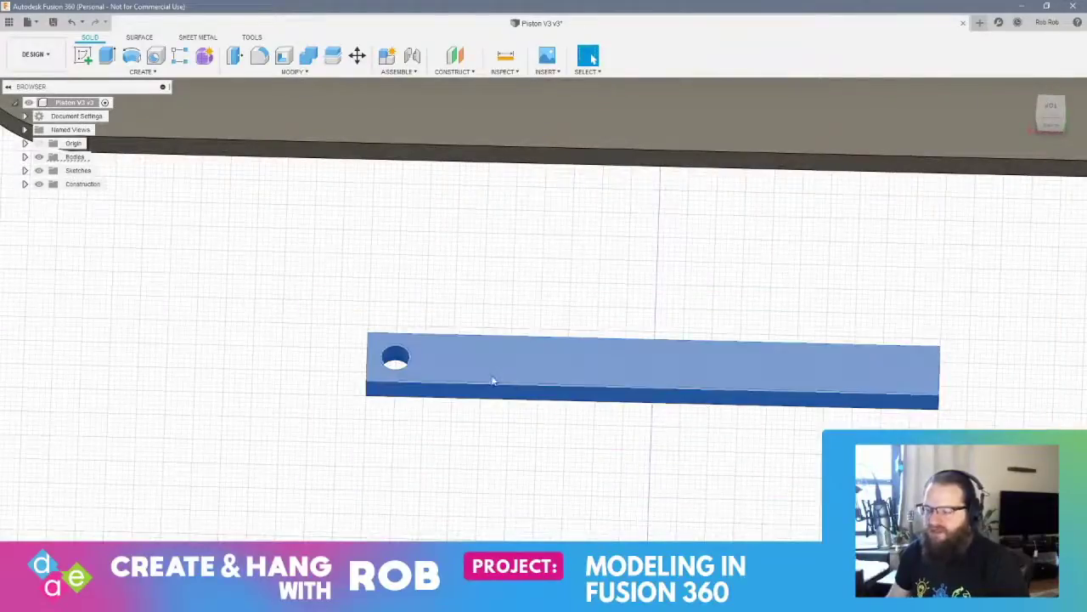
{"action": "key", "text": "m"}
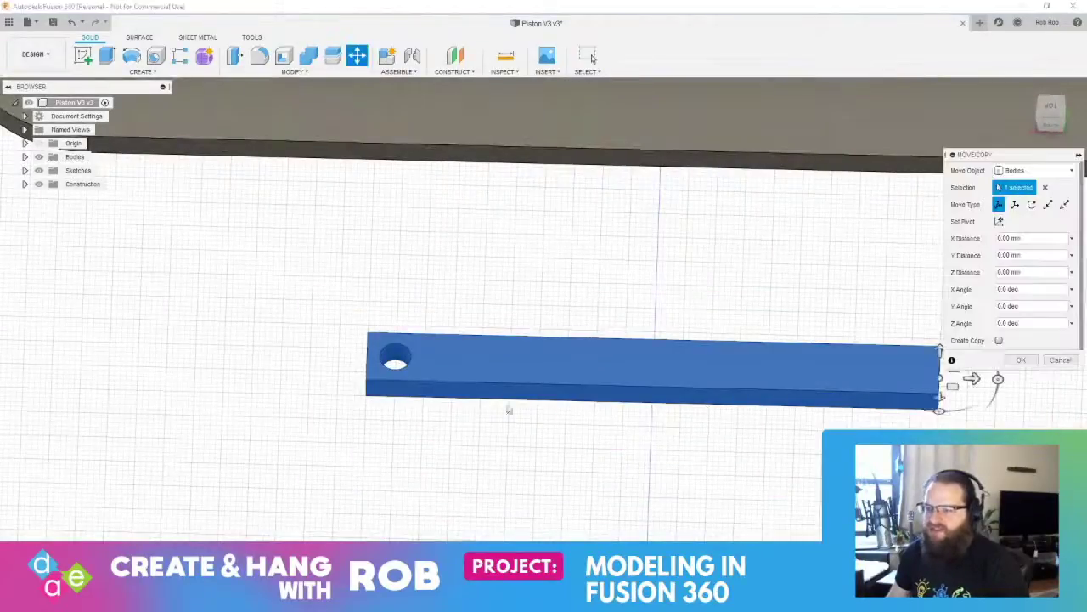
{"action": "middle_click_drag", "start_coordinate": [629, 444], "coordinate": [868, 295], "text": "shift"}
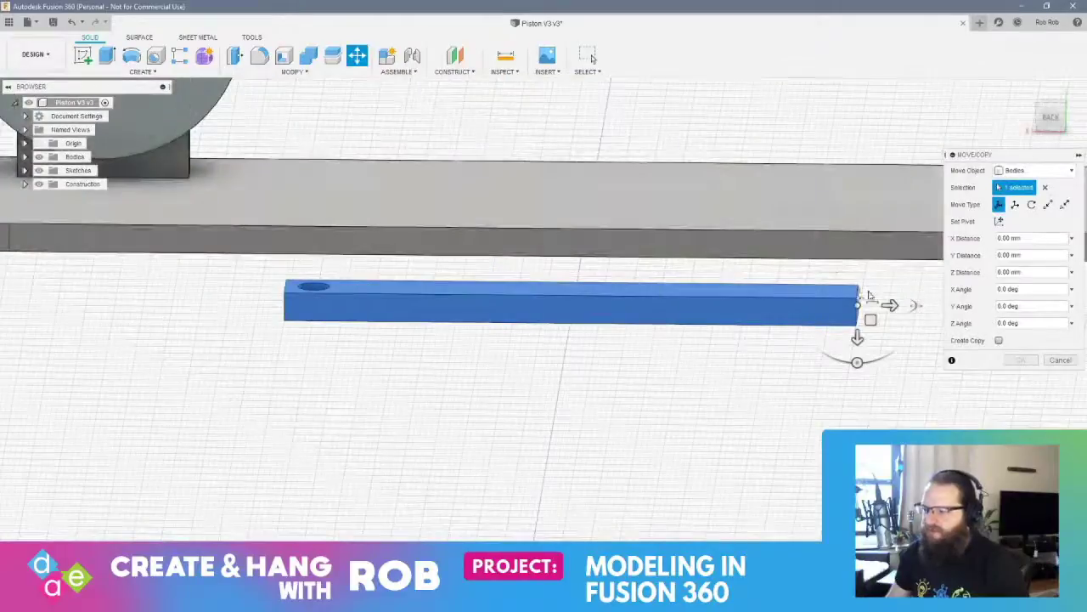
{"action": "left_click_drag", "start_coordinate": [858, 337], "coordinate": [858, 124]}
Rotate the bar a quarter turn about the Z axis so its hole runs horizontally, and apply the move
{"action": "middle_click_drag", "start_coordinate": [833, 255], "coordinate": [688, 459], "text": "shift"}
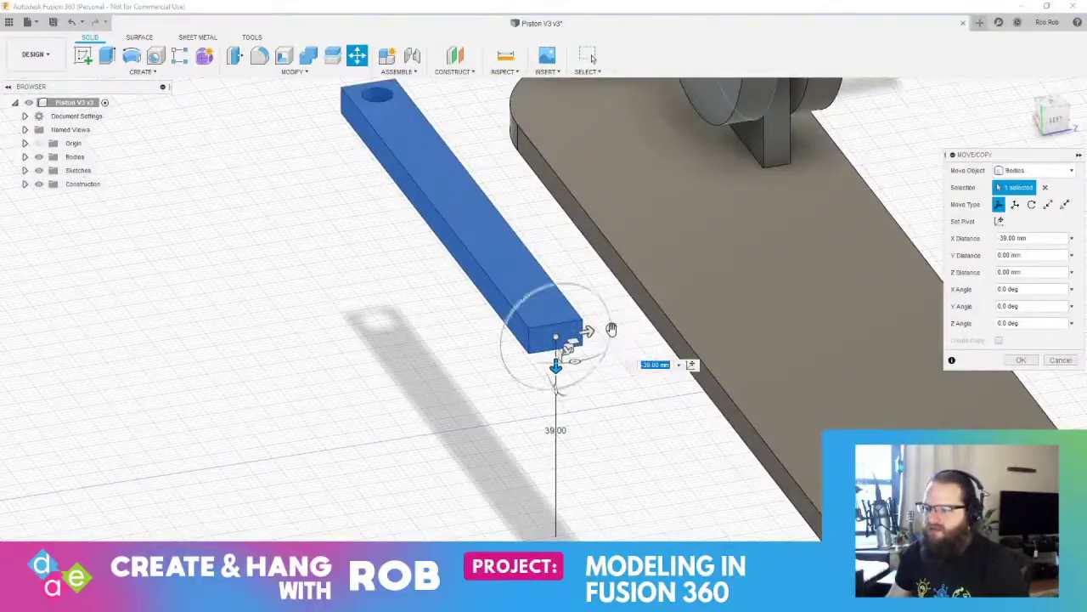
{"action": "left_click_drag", "start_coordinate": [610, 330], "coordinate": [555, 389]}
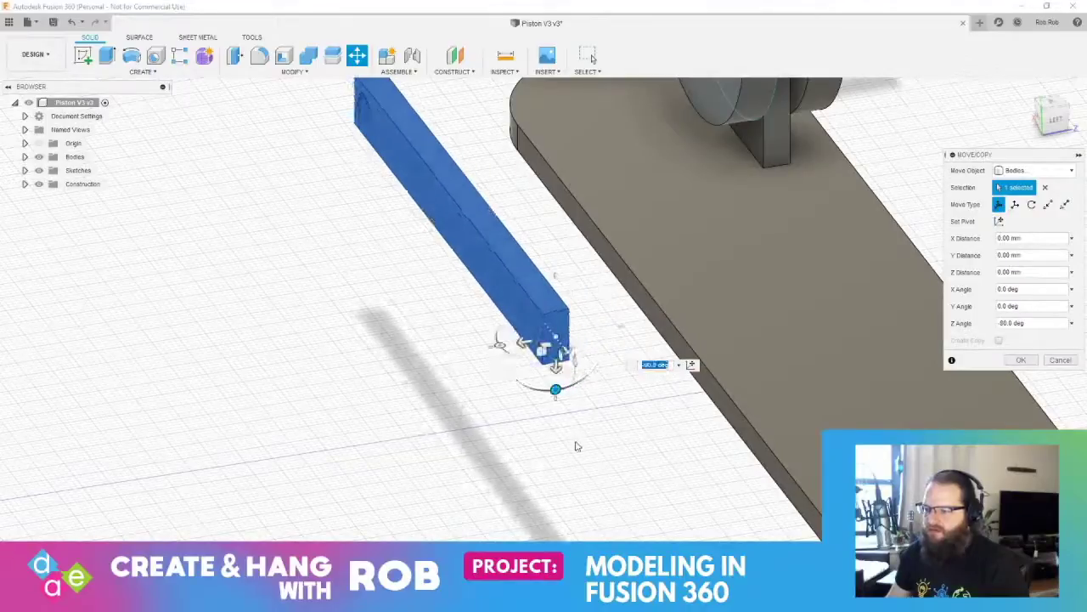
{"action": "key", "text": "Return"}
{"action": "left_click", "coordinate": [447, 332]}
{"action": "middle_click_drag", "start_coordinate": [446, 332], "coordinate": [649, 316], "text": "shift"}
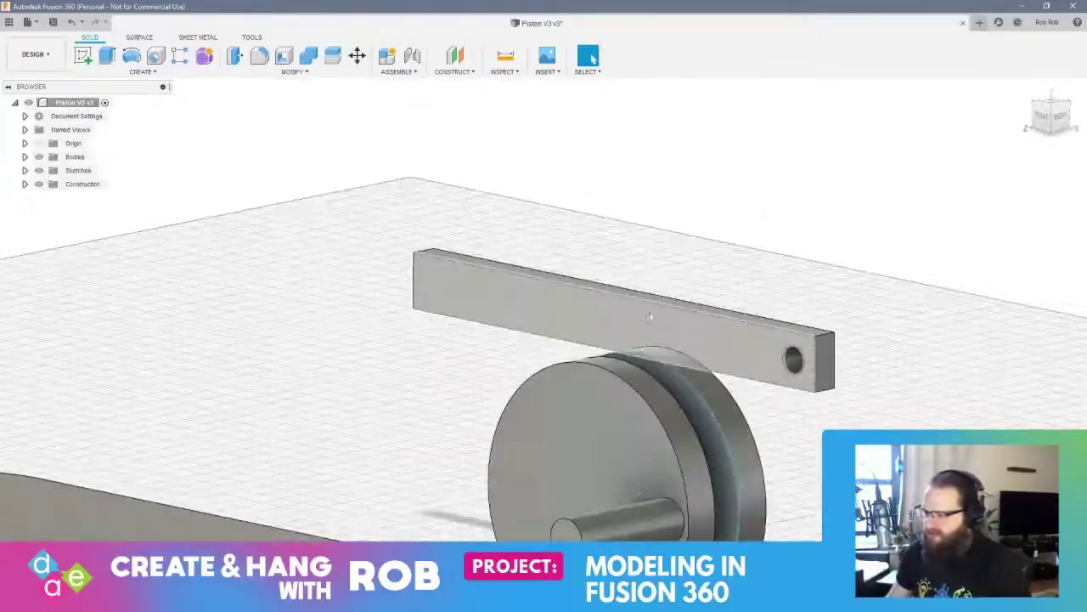
Align the bar to the crank wheel's pin, matching the edge of its hole to the end of the pin
{"action": "left_click", "coordinate": [294, 71]}
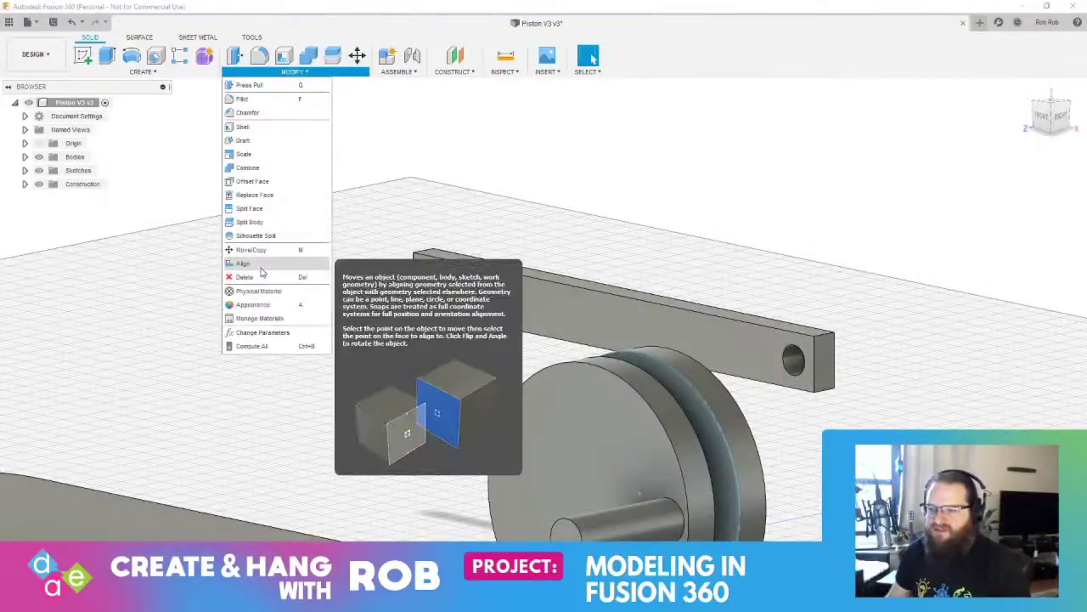
{"action": "left_click", "coordinate": [244, 263]}
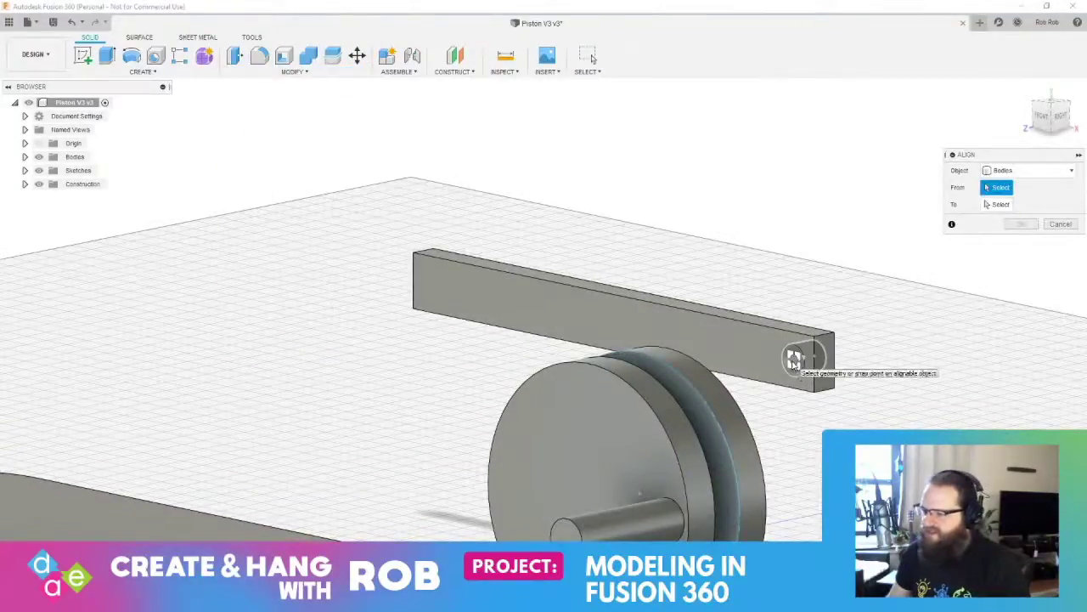
{"action": "left_click", "coordinate": [794, 360]}
{"action": "middle_click_drag", "start_coordinate": [813, 406], "coordinate": [624, 344], "text": "shift"}
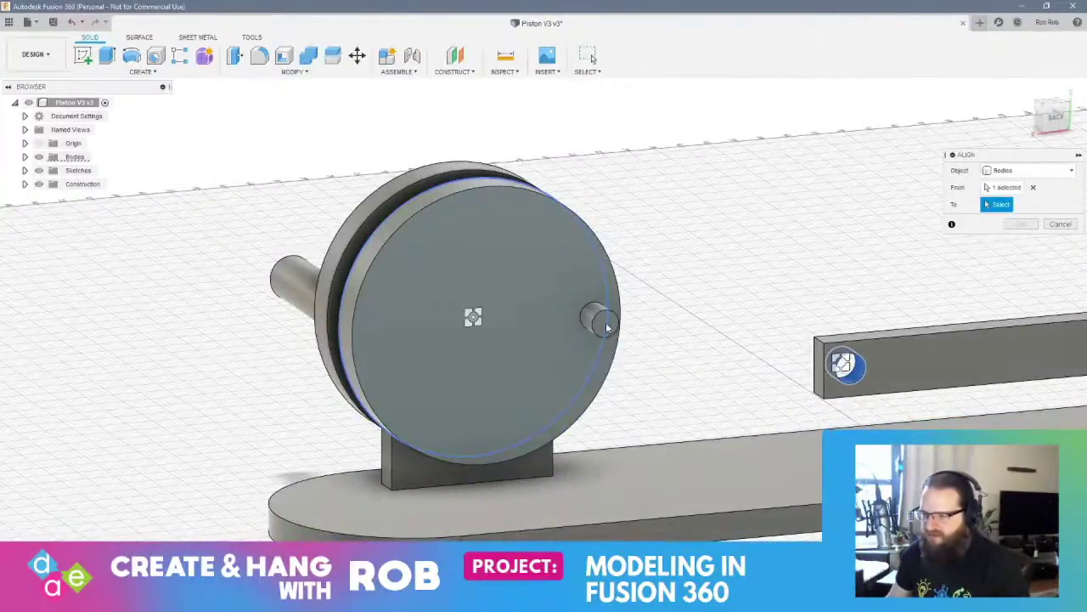
{"action": "scroll", "coordinate": [607, 328], "scroll_direction": "up", "scroll_amount": 4}
{"action": "left_click", "coordinate": [603, 325]}
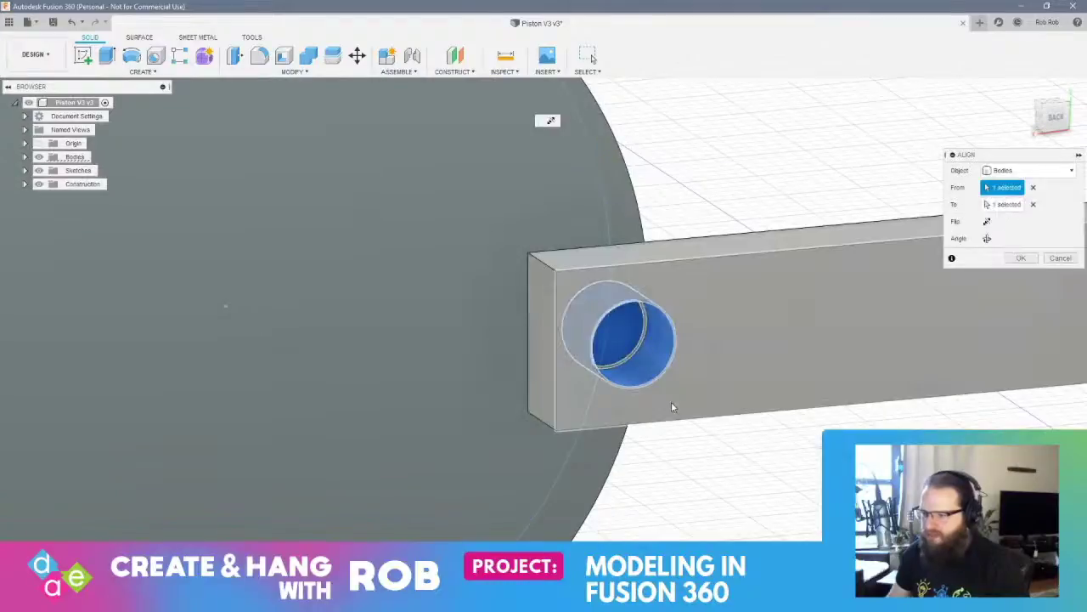
{"action": "middle_click_drag", "start_coordinate": [672, 408], "coordinate": [623, 416], "text": "shift"}
{"action": "scroll", "coordinate": [624, 416], "scroll_direction": "up", "scroll_amount": 3}
{"action": "scroll", "coordinate": [631, 410], "scroll_direction": "down", "scroll_amount": 5}
{"action": "scroll", "coordinate": [630, 404], "scroll_direction": "down", "scroll_amount": 4}
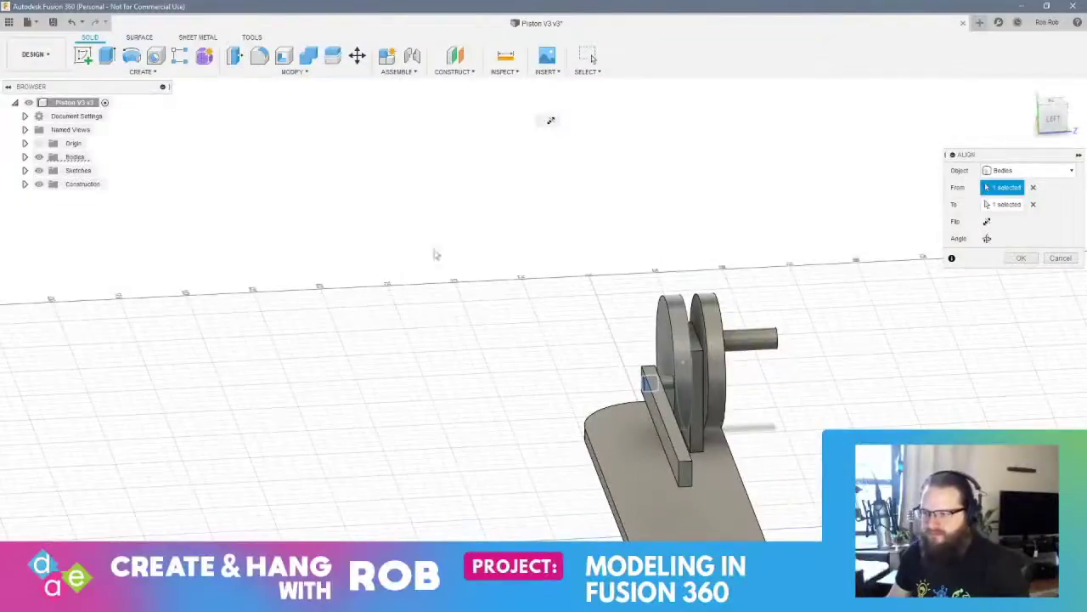
{"action": "left_click", "coordinate": [1021, 257]}
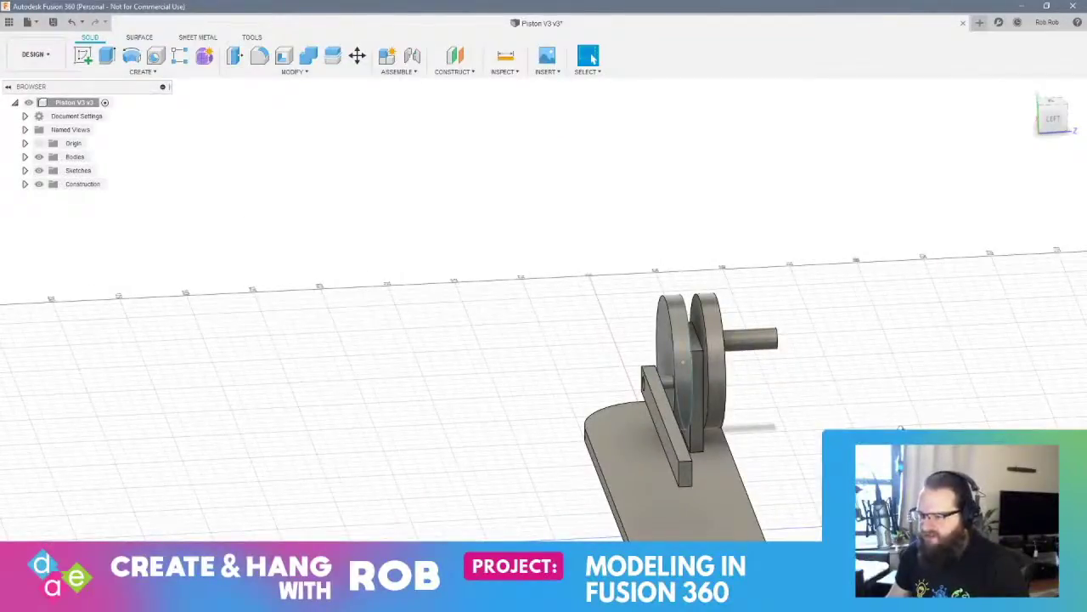
Move the bar body 5 mm along Z toward the wheel so the pin sits inside its hole
{"action": "left_click", "coordinate": [1053, 119]}
{"action": "left_click", "coordinate": [25, 157]}
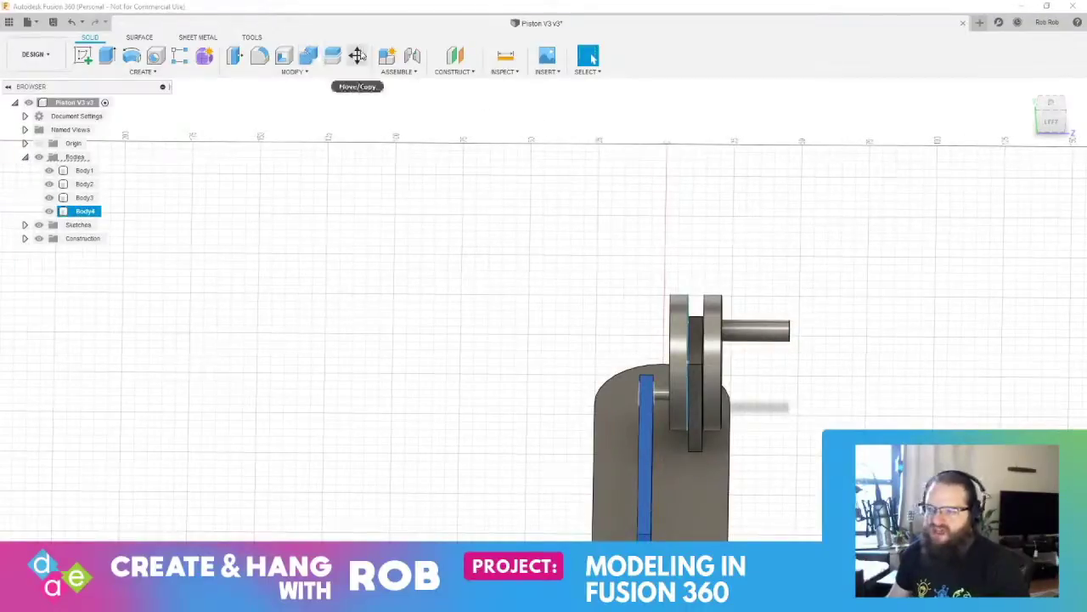
{"action": "left_click", "coordinate": [363, 56]}
{"action": "middle_click_drag", "start_coordinate": [699, 539], "coordinate": [704, 506], "text": "shift"}
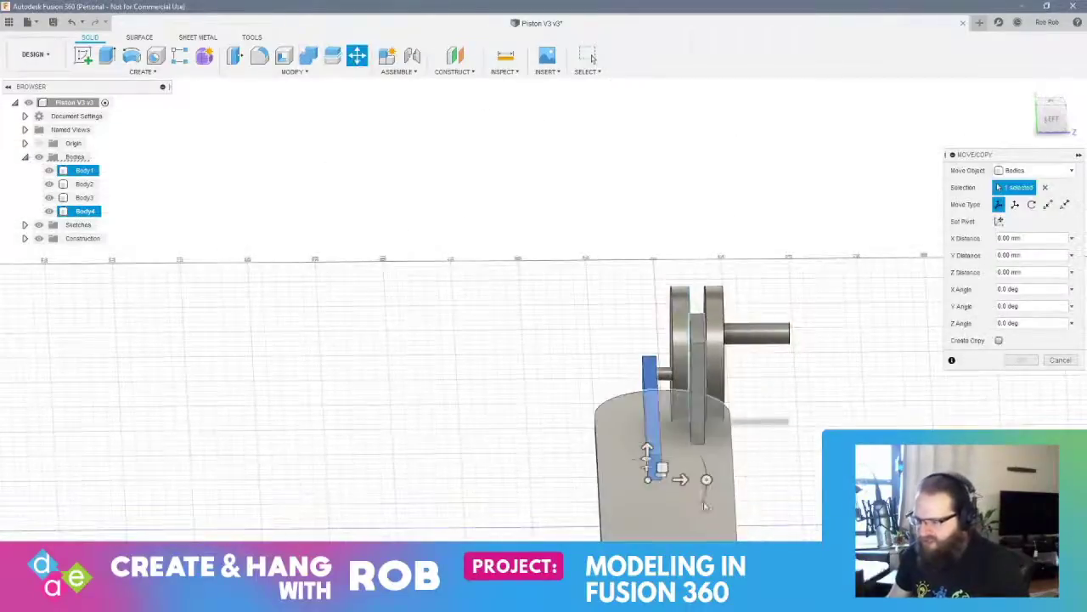
{"action": "left_click_drag", "start_coordinate": [681, 480], "coordinate": [697, 480]}
{"action": "middle_click_drag", "start_coordinate": [532, 401], "coordinate": [706, 398], "text": "shift"}
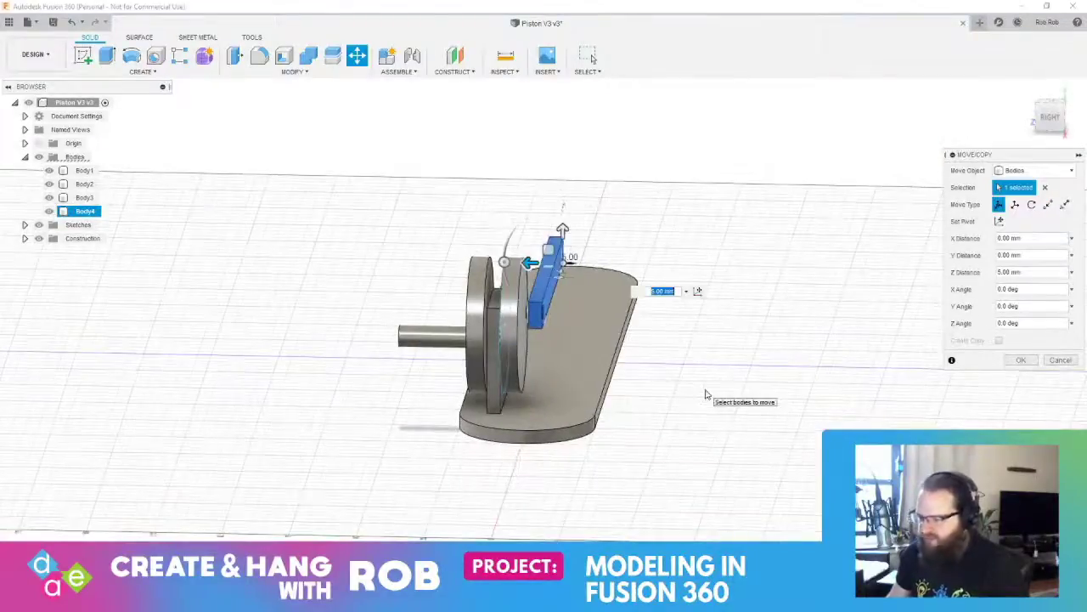
{"action": "key", "text": "Return"}
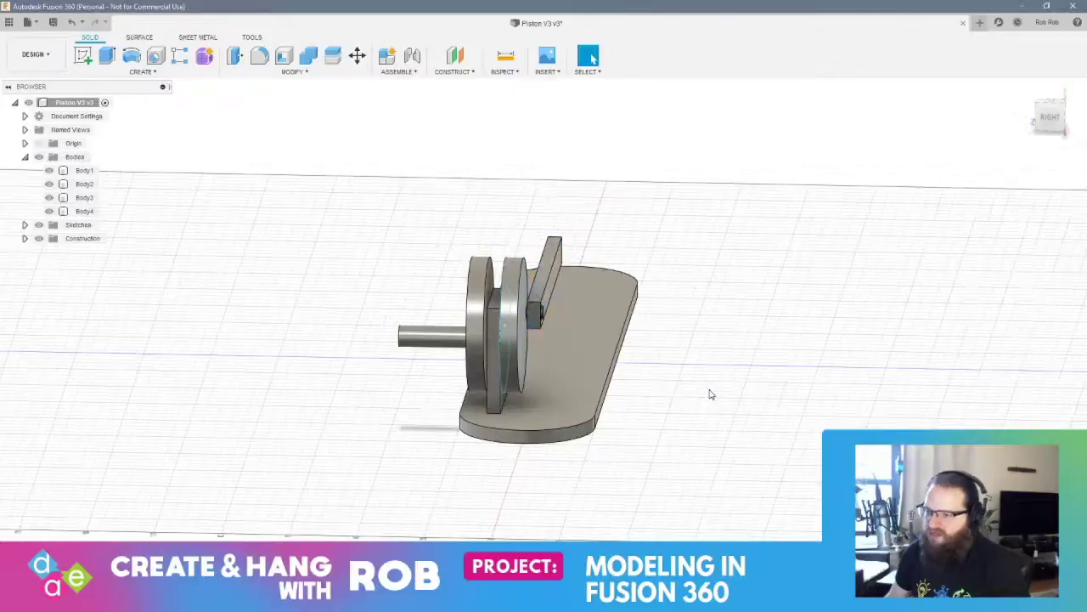
Sketch a 3 mm diameter circle on the end face of the crank wheel's pin, concentric with the pin
{"action": "middle_click_drag", "start_coordinate": [734, 332], "coordinate": [648, 323], "text": "shift"}
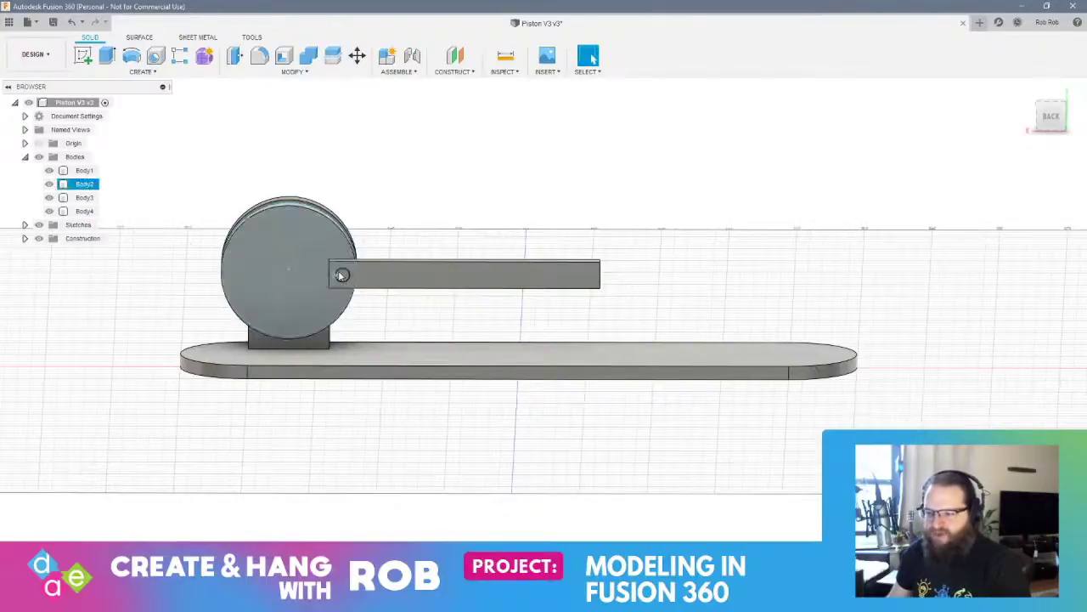
{"action": "scroll", "coordinate": [340, 279], "scroll_direction": "up", "scroll_amount": 10}
{"action": "left_click", "coordinate": [335, 239]}
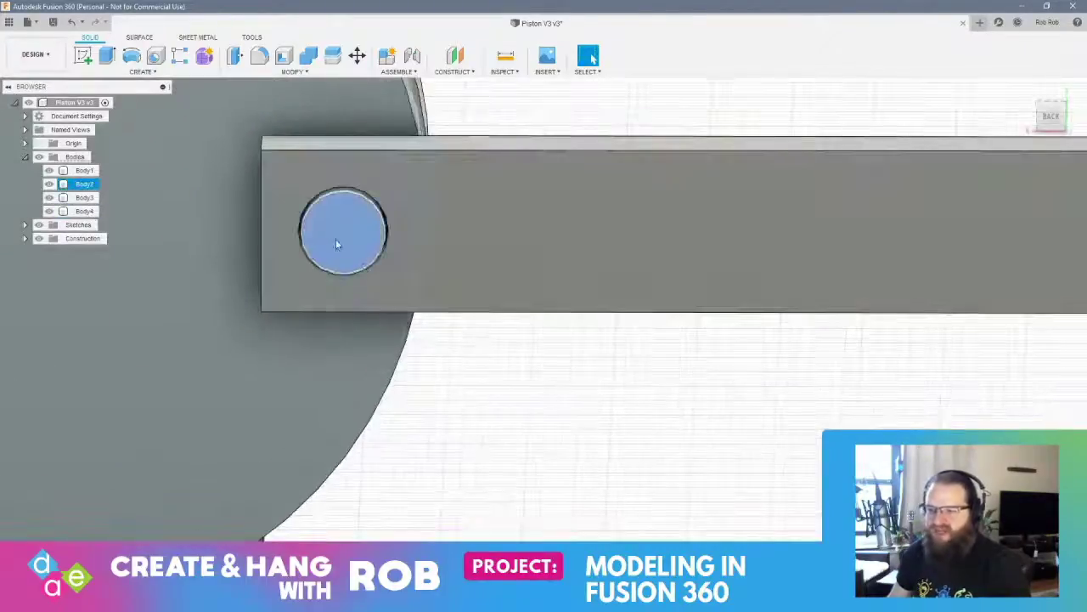
{"action": "left_click", "coordinate": [83, 57]}
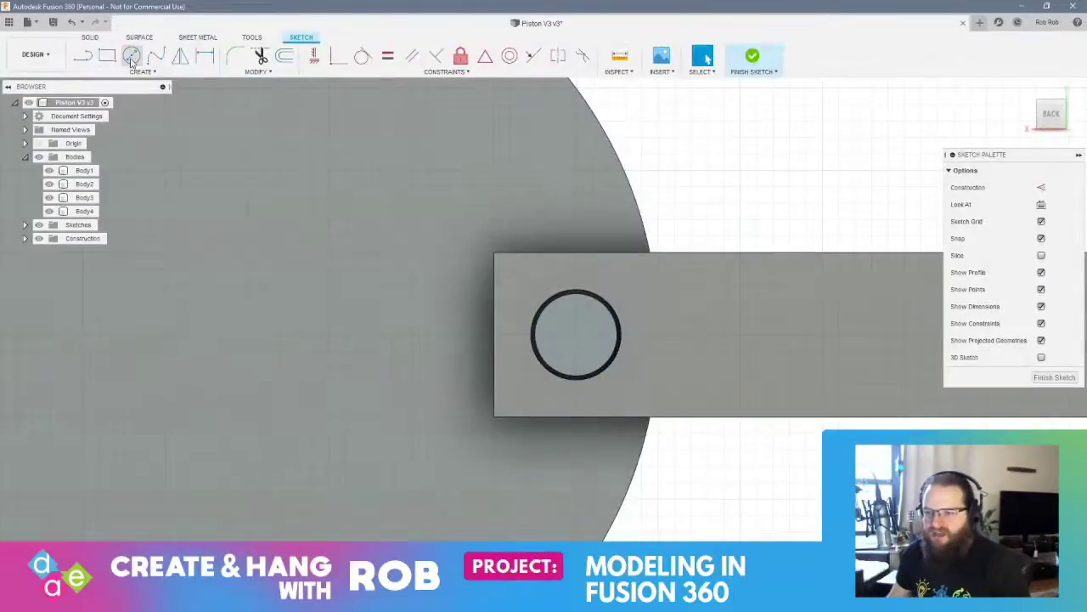
{"action": "left_click", "coordinate": [131, 56]}
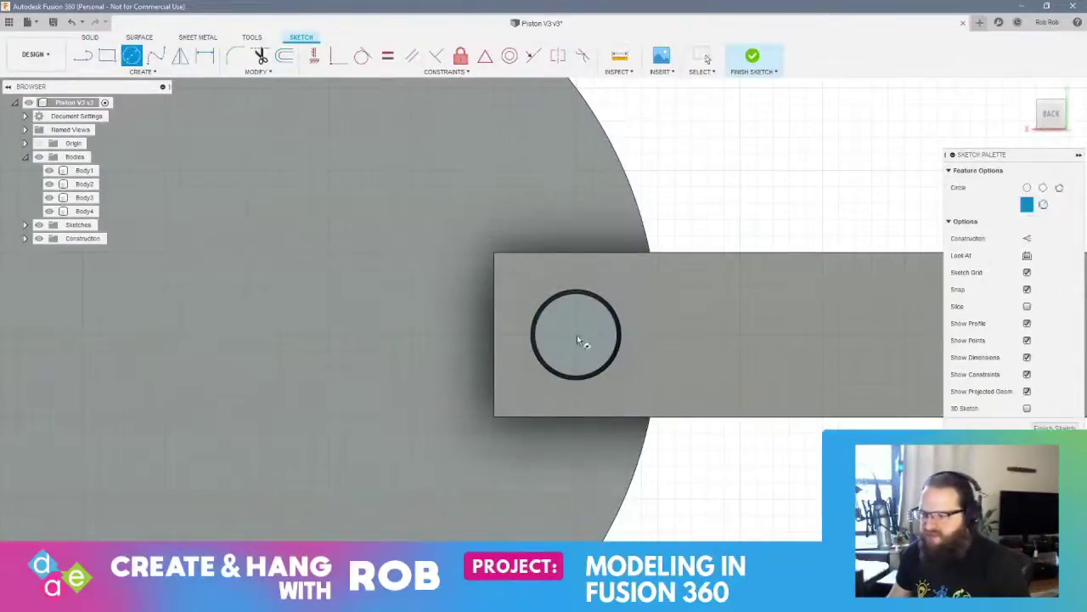
{"action": "left_click", "coordinate": [576, 335]}
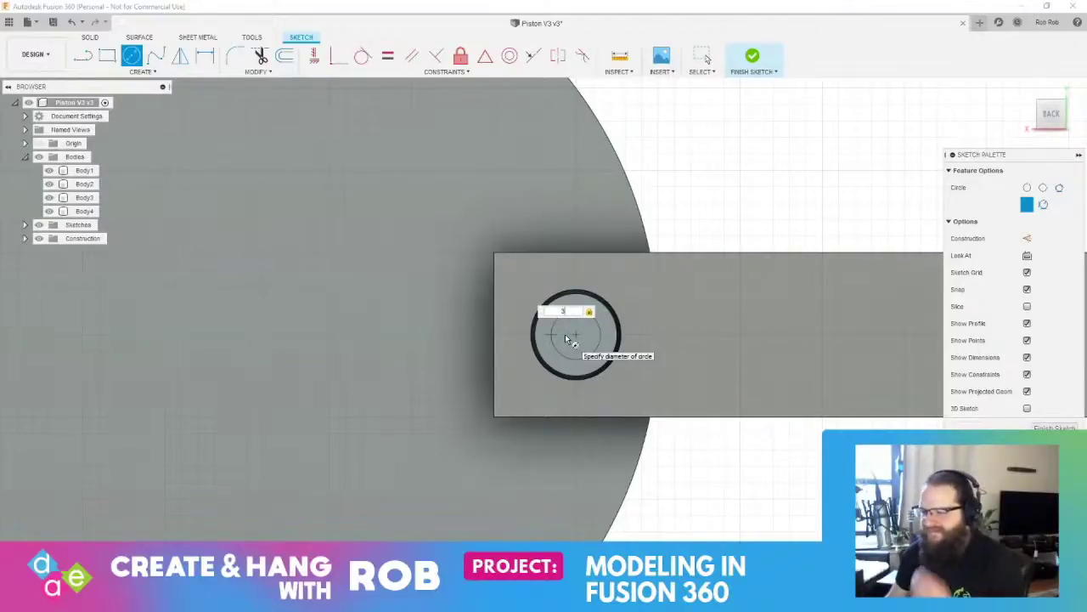
{"action": "type", "text": "3"}
{"action": "key", "text": "Return"}
{"action": "key", "text": "Escape"}
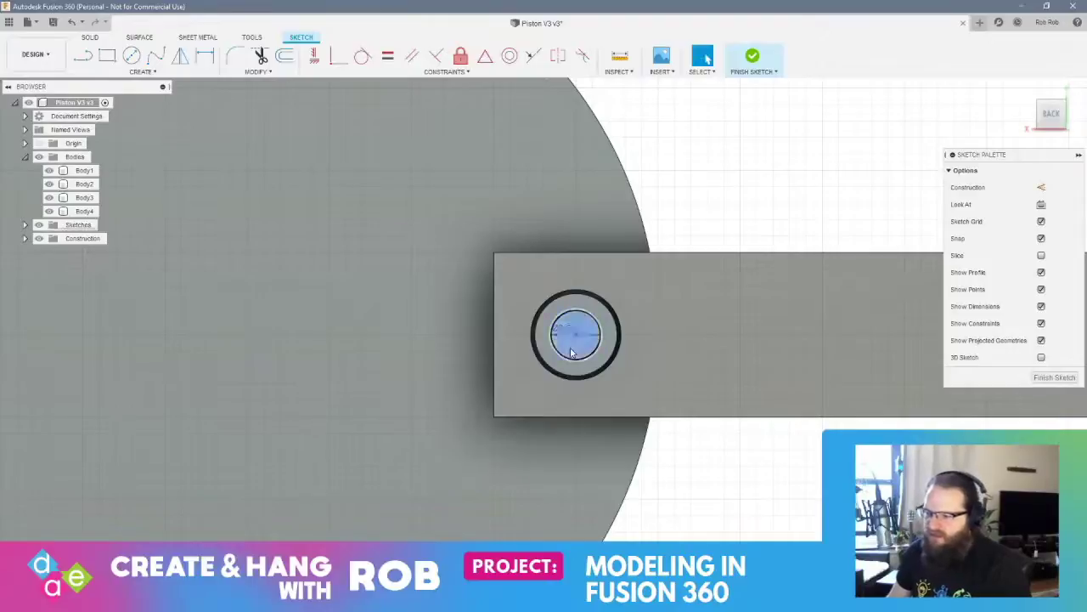
Extrude the circle -5 mm as a cut to bore a hole into the end of the crank pin
{"action": "right_click", "coordinate": [571, 350]}
{"action": "left_click", "coordinate": [609, 332]}
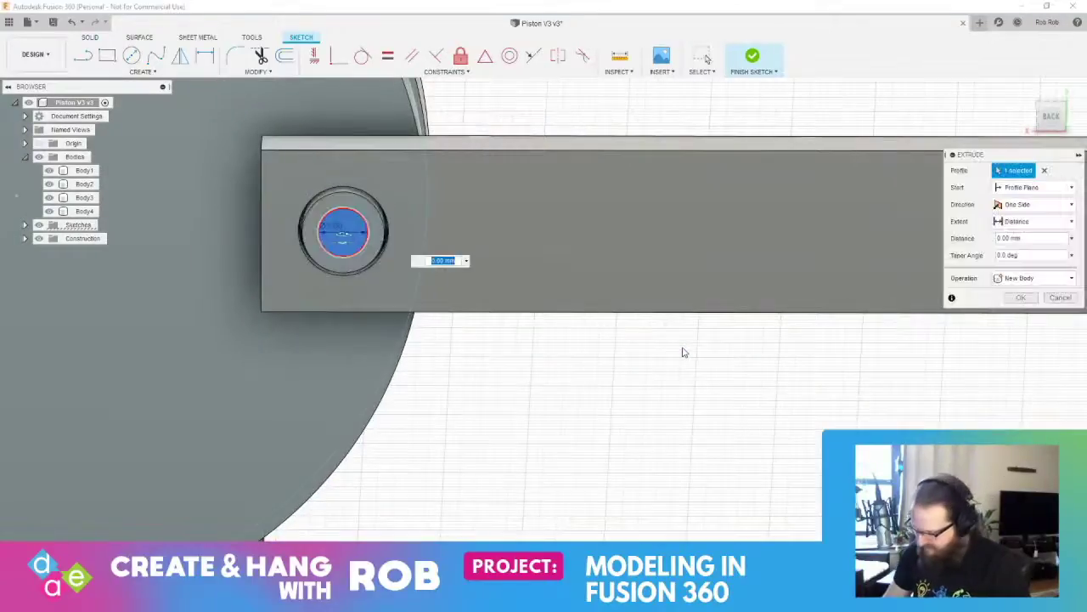
{"action": "type", "text": "5"}
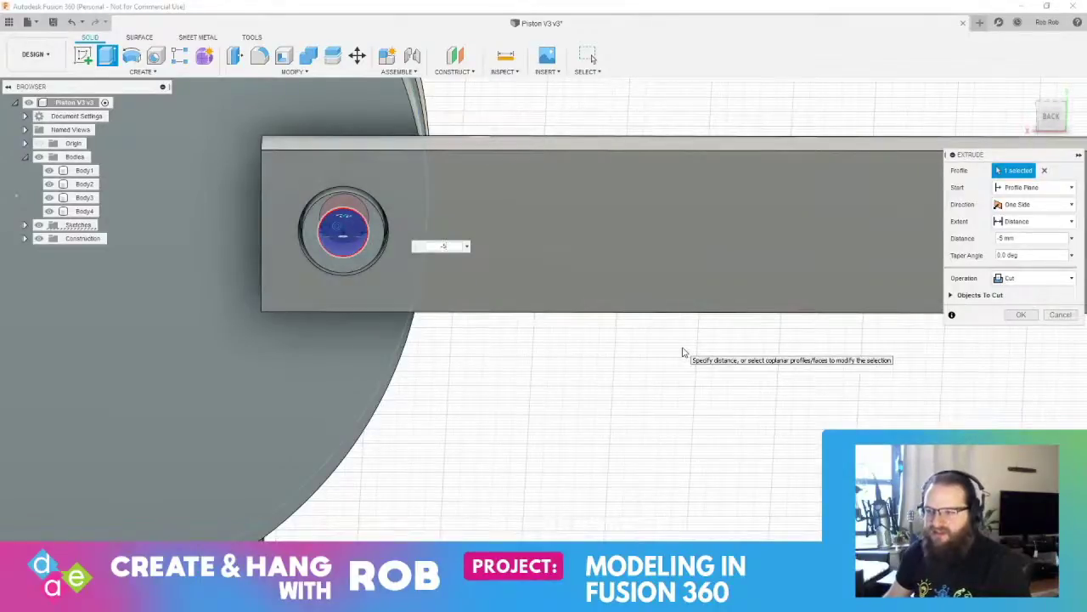
{"action": "key", "text": "Return"}
{"action": "scroll", "coordinate": [285, 386], "scroll_direction": "up", "scroll_amount": 3}
{"action": "scroll", "coordinate": [306, 388], "scroll_direction": "down", "scroll_amount": 5}
{"action": "scroll", "coordinate": [308, 388], "scroll_direction": "down", "scroll_amount": 5}
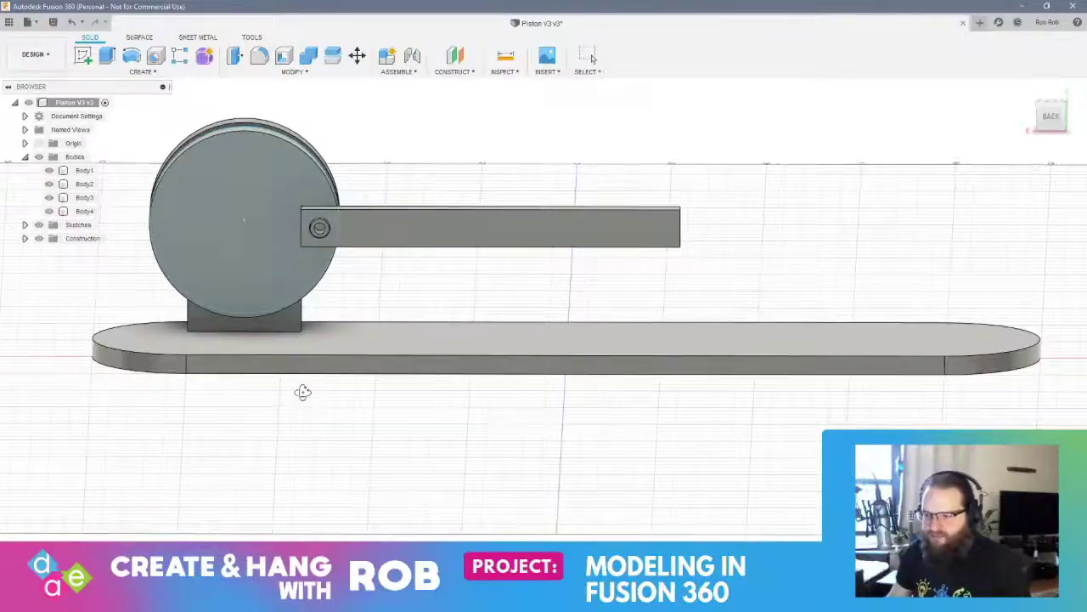
{"action": "middle_click_drag", "start_coordinate": [303, 392], "coordinate": [296, 304], "text": "shift"}
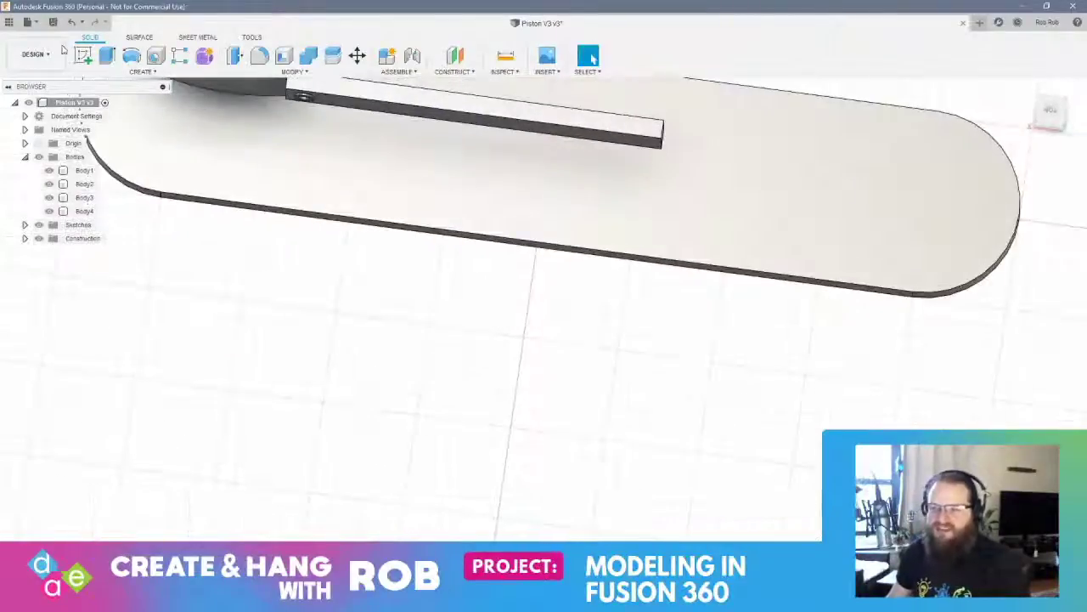
{"action": "left_click", "coordinate": [83, 56]}
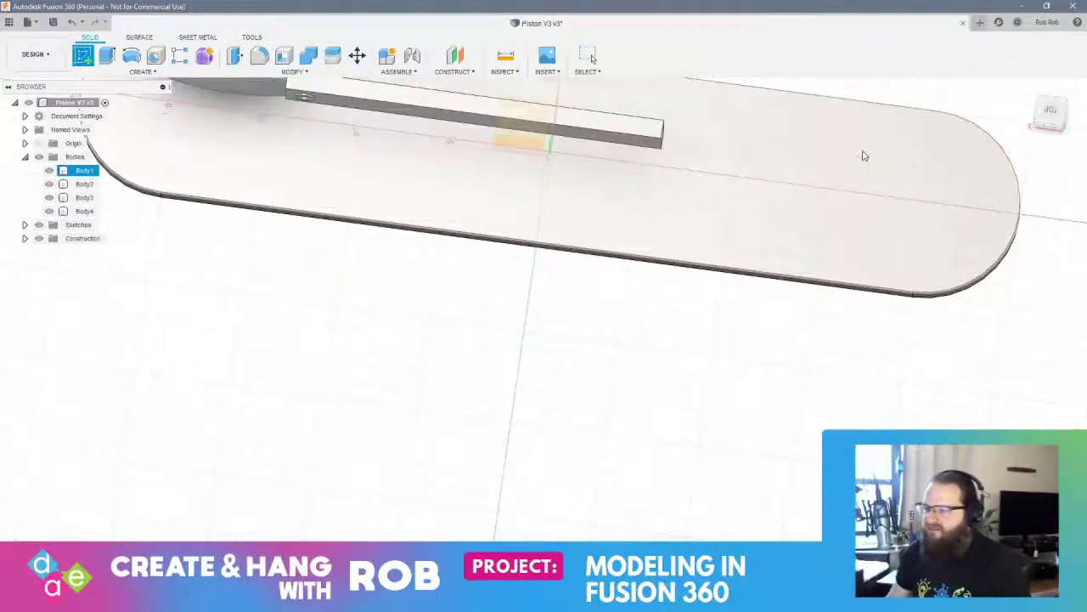
{"action": "mouse_move", "coordinate": [876, 200]}
{"action": "middle_mouse_down", "text": "shift"}
{"action": "mouse_move", "coordinate": [682, 235]}
{"action": "mouse_move", "coordinate": [638, 226]}
{"action": "mouse_move", "coordinate": [646, 242]}
{"action": "middle_mouse_up", "text": "shift"}
{"action": "mouse_move", "coordinate": [882, 400]}
{"action": "middle_mouse_down"}
{"action": "mouse_move", "coordinate": [485, 228]}
{"action": "mouse_move", "coordinate": [255, 168]}
{"action": "middle_mouse_up"}
{"action": "left_click", "coordinate": [495, 114]}
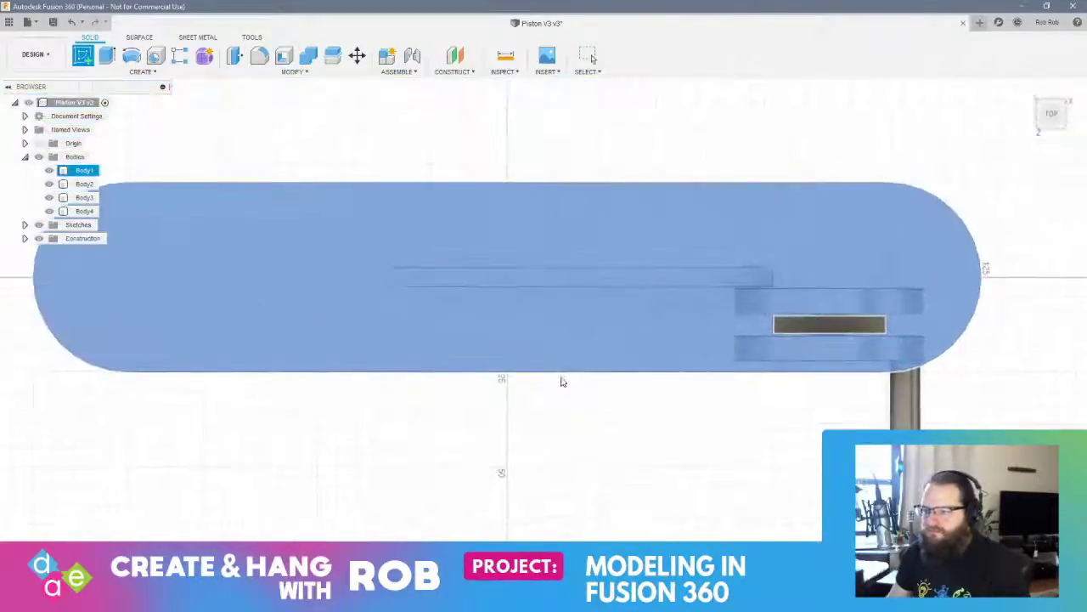
{"action": "mouse_move", "coordinate": [563, 420]}
{"action": "middle_mouse_down", "text": "shift"}
{"action": "mouse_move", "coordinate": [577, 359]}
{"action": "mouse_move", "coordinate": [572, 294]}
{"action": "mouse_move", "coordinate": [548, 304]}
{"action": "middle_mouse_up", "text": "shift"}
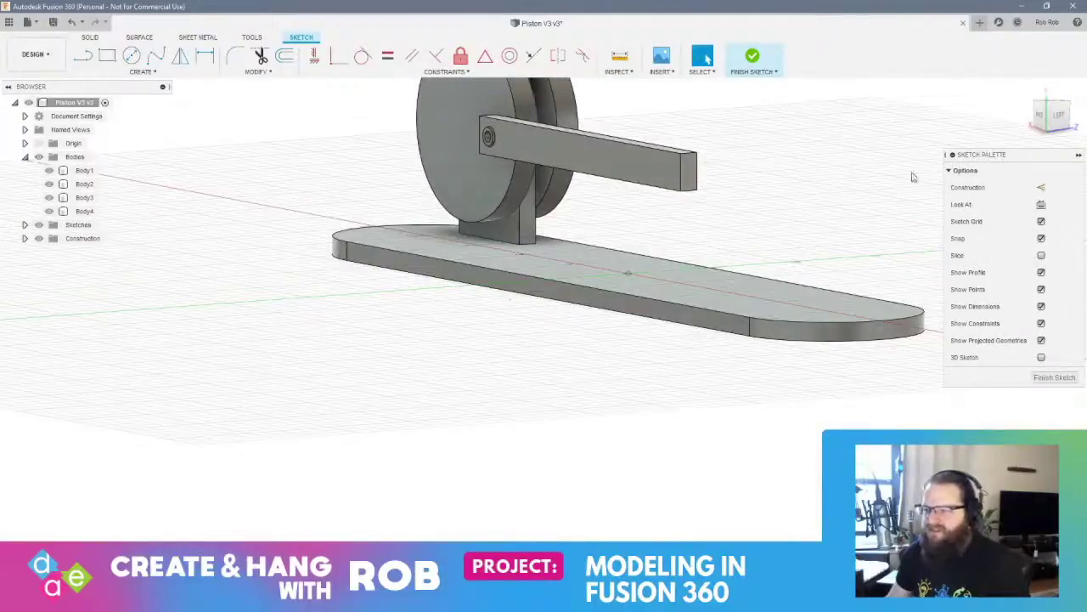
{"action": "left_click", "coordinate": [1053, 376]}
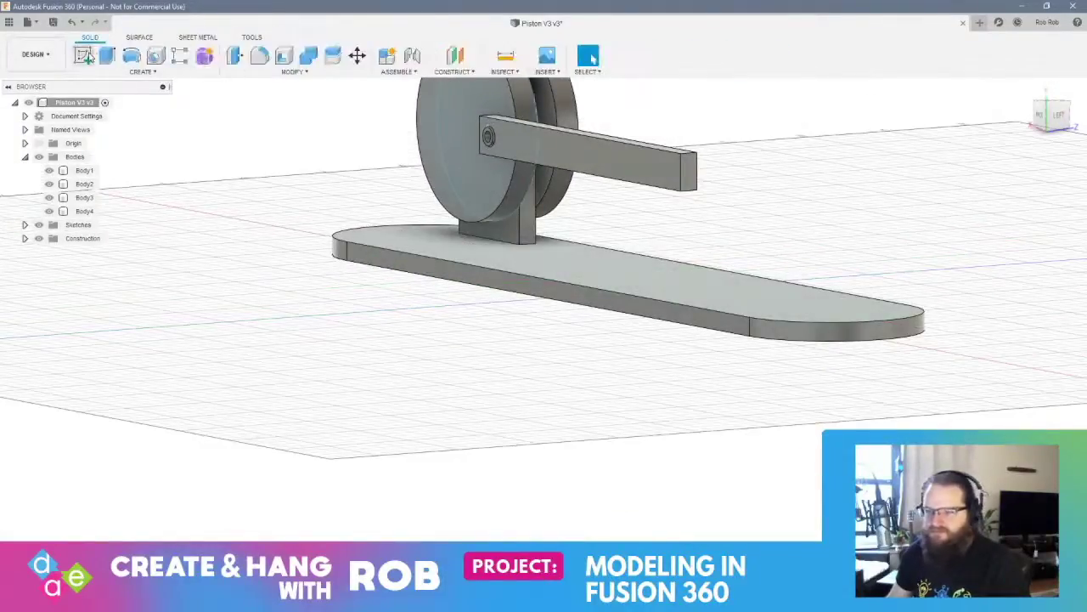
Start a new sketch parallel to the base plate and draw a 2.5 mm diameter circle in the open area beside the plate
{"action": "left_click", "coordinate": [83, 55]}
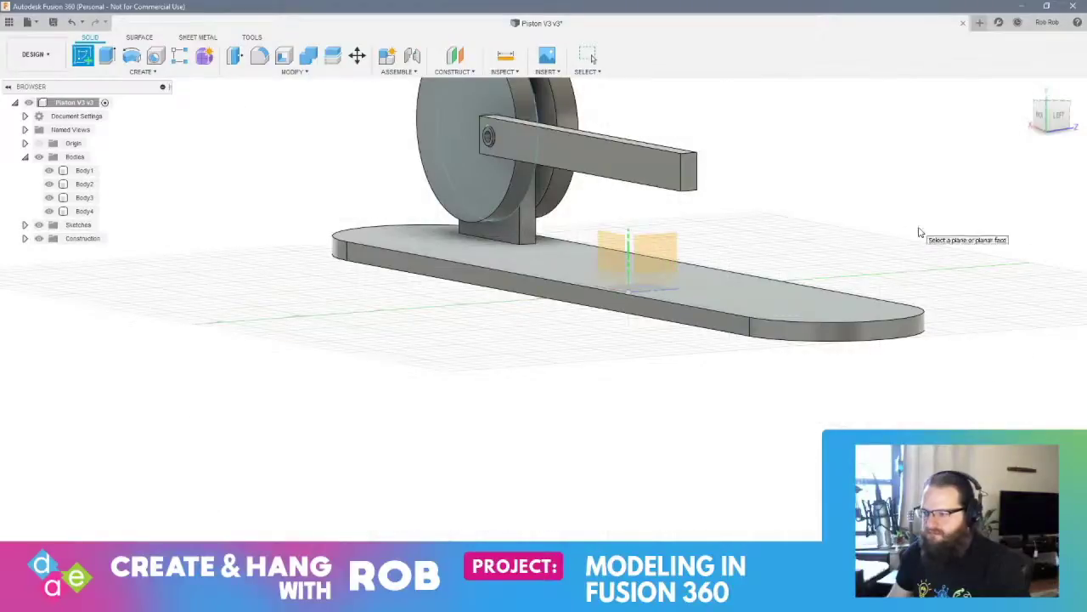
{"action": "left_click", "coordinate": [790, 297]}
{"action": "mouse_move", "coordinate": [566, 517]}
{"action": "middle_mouse_down"}
{"action": "mouse_move", "coordinate": [365, 478]}
{"action": "mouse_move", "coordinate": [556, 483]}
{"action": "mouse_move", "coordinate": [745, 365]}
{"action": "mouse_move", "coordinate": [619, 437]}
{"action": "mouse_move", "coordinate": [652, 442]}
{"action": "mouse_move", "coordinate": [624, 381]}
{"action": "mouse_move", "coordinate": [636, 417]}
{"action": "mouse_move", "coordinate": [611, 393]}
{"action": "mouse_move", "coordinate": [609, 498]}
{"action": "mouse_move", "coordinate": [610, 398]}
{"action": "middle_mouse_up"}
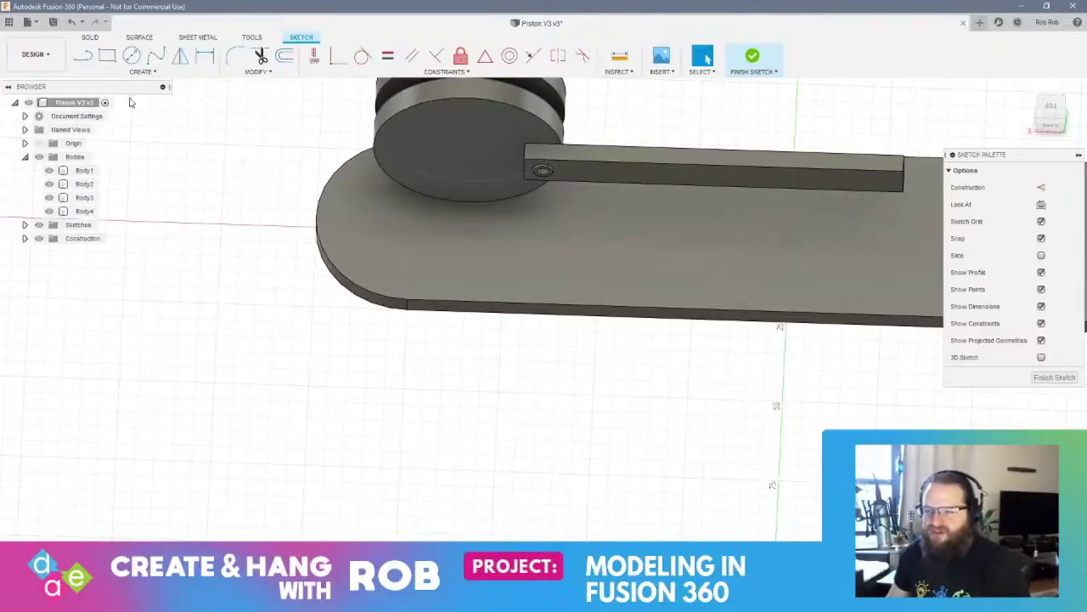
{"action": "left_click", "coordinate": [132, 56]}
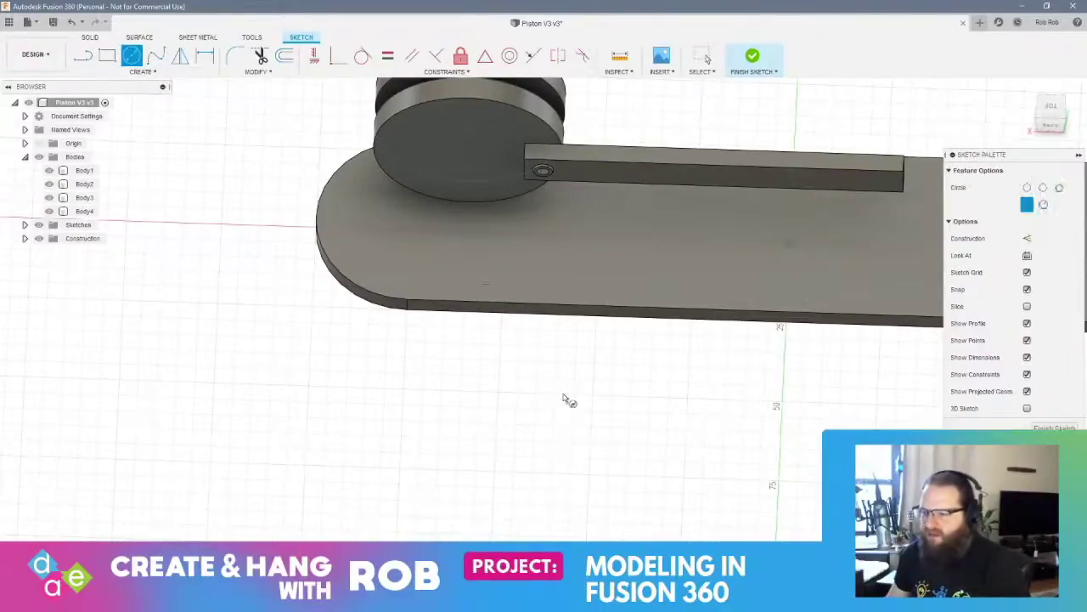
{"action": "left_click", "coordinate": [499, 394]}
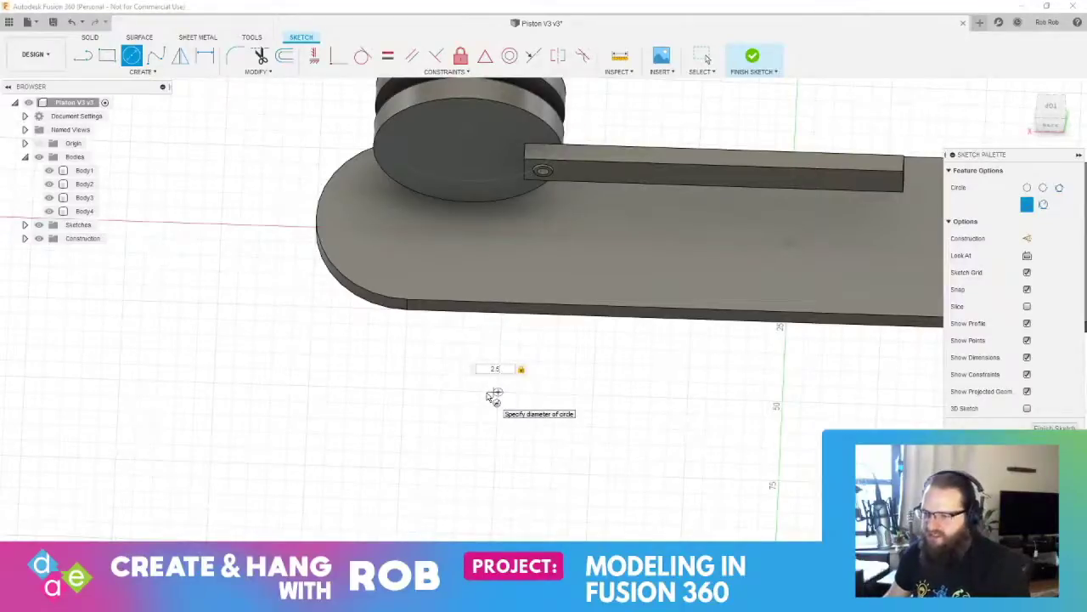
{"action": "type", "text": "2.5"}
{"action": "key", "text": "Return"}
{"action": "key", "text": "Escape"}
Extrude the 2.5 mm circle 5 mm upward as a new body to form a small separate pin
{"action": "scroll", "coordinate": [496, 388], "scroll_direction": "up", "scroll_amount": 3}
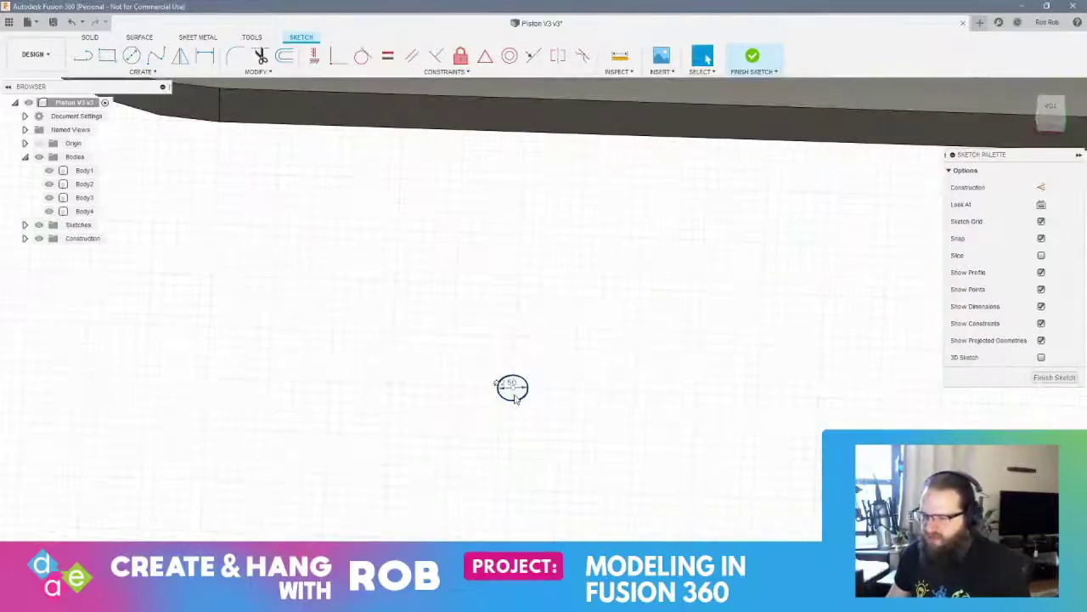
{"action": "right_click", "coordinate": [513, 389]}
{"action": "left_click", "coordinate": [546, 386]}
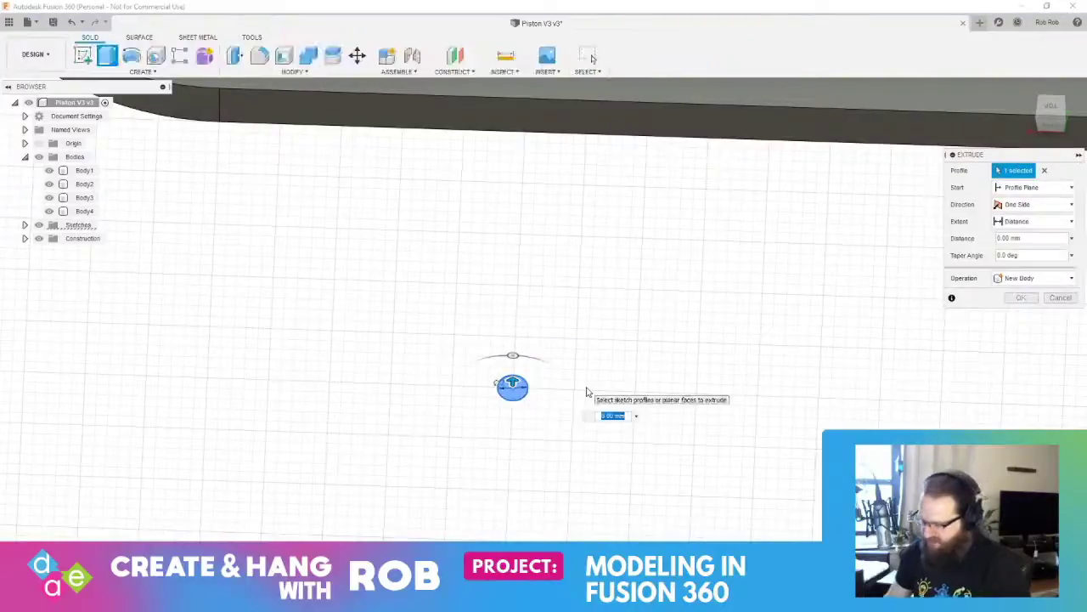
{"action": "type", "text": "5"}
{"action": "key", "text": "Return"}
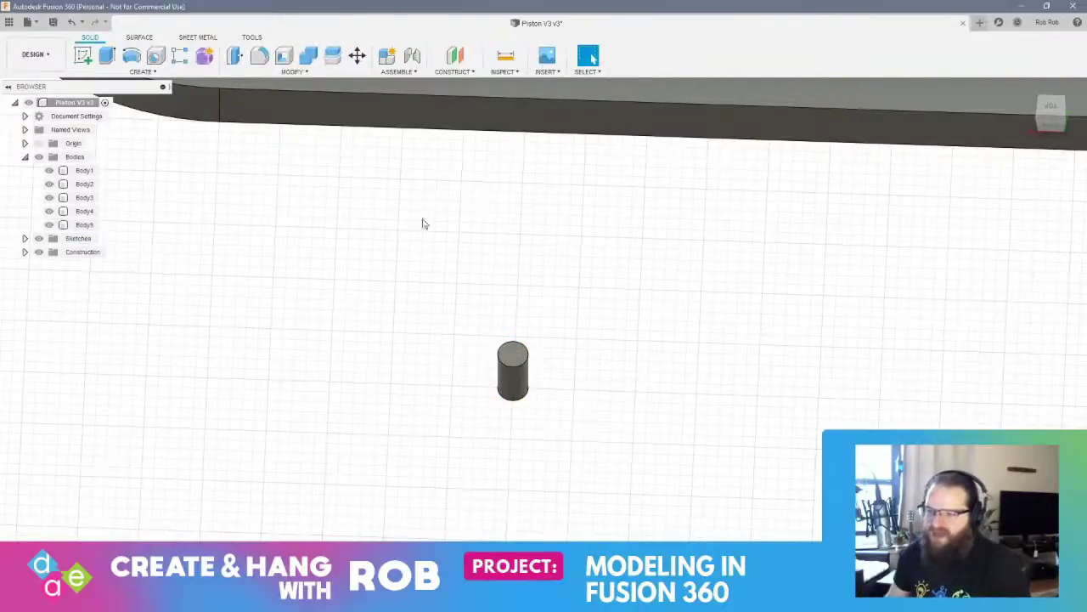
Sketch a circle on the small pin's top face, concentric with it and about twice its diameter
{"action": "left_click", "coordinate": [82, 56]}
{"action": "left_click", "coordinate": [513, 351]}
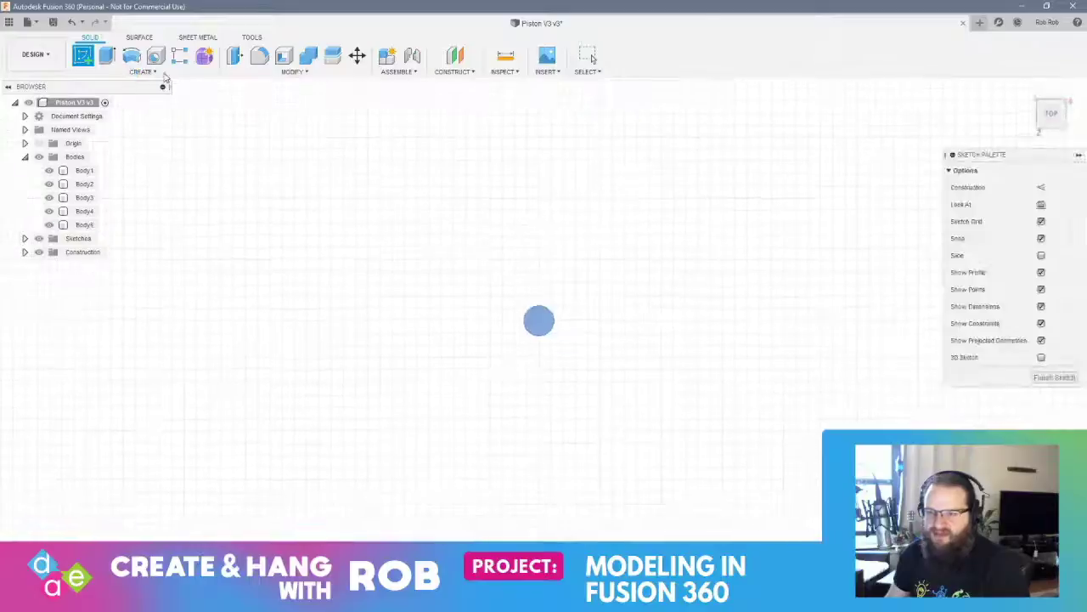
{"action": "left_click", "coordinate": [132, 56]}
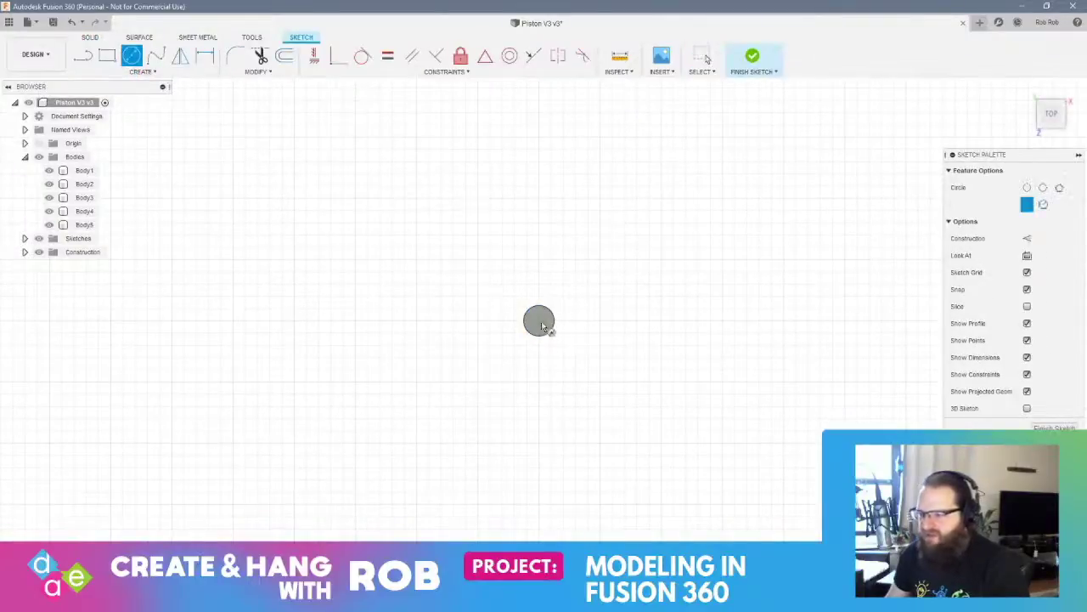
{"action": "left_click", "coordinate": [540, 322]}
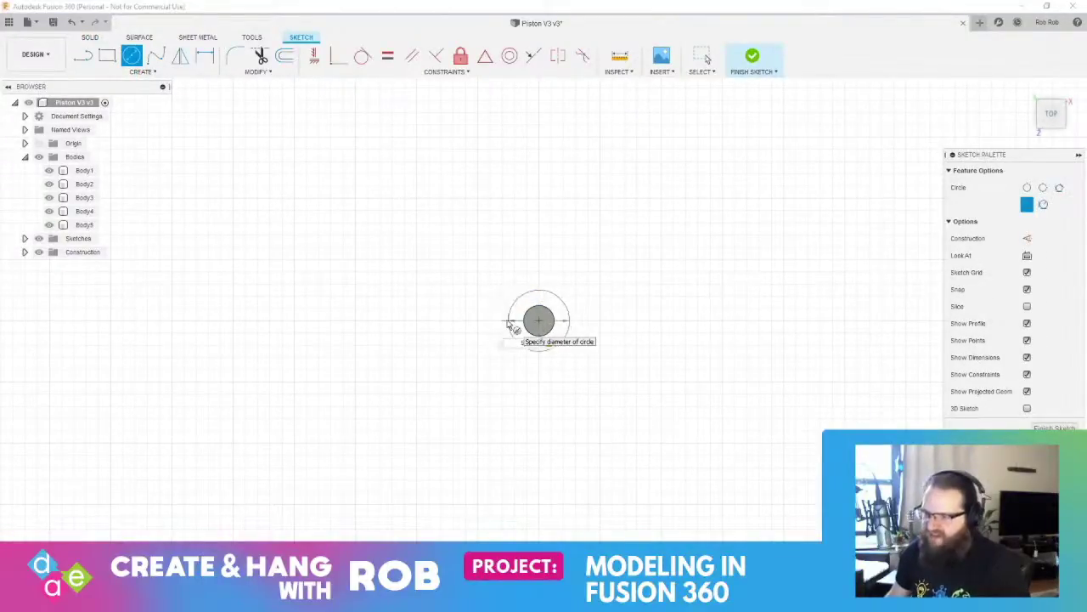
{"action": "left_click", "coordinate": [510, 326]}
{"action": "key", "text": "Escape"}
{"action": "middle_click_drag", "start_coordinate": [512, 411], "coordinate": [511, 367], "text": "shift"}
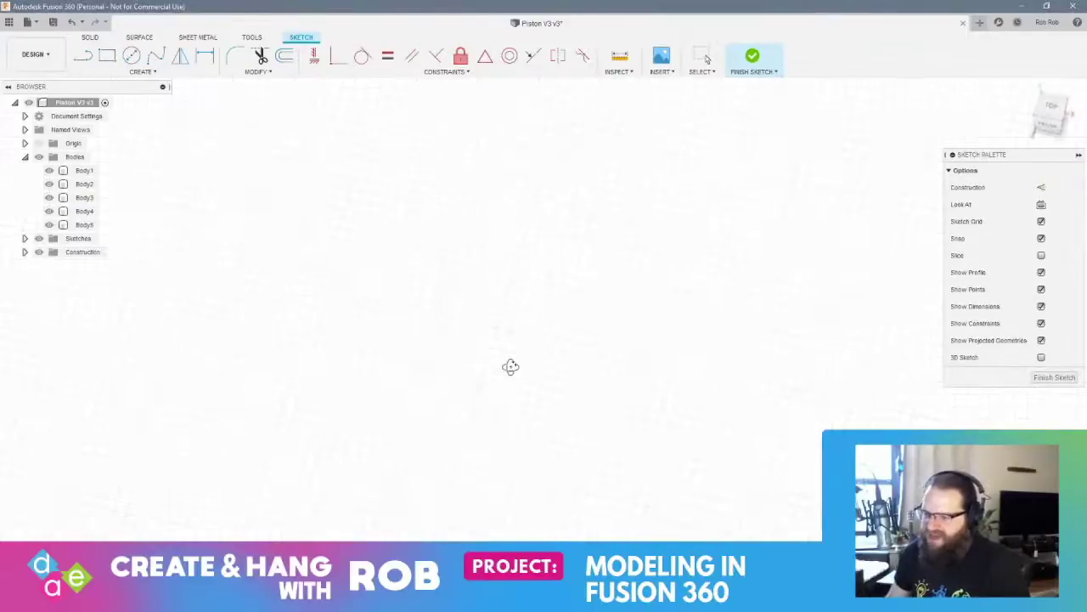
Extrude both circular profiles upward from the small pin's top face, joined to the pin, to form its head
{"action": "middle_click_drag", "start_coordinate": [456, 315], "coordinate": [465, 304], "text": "shift"}
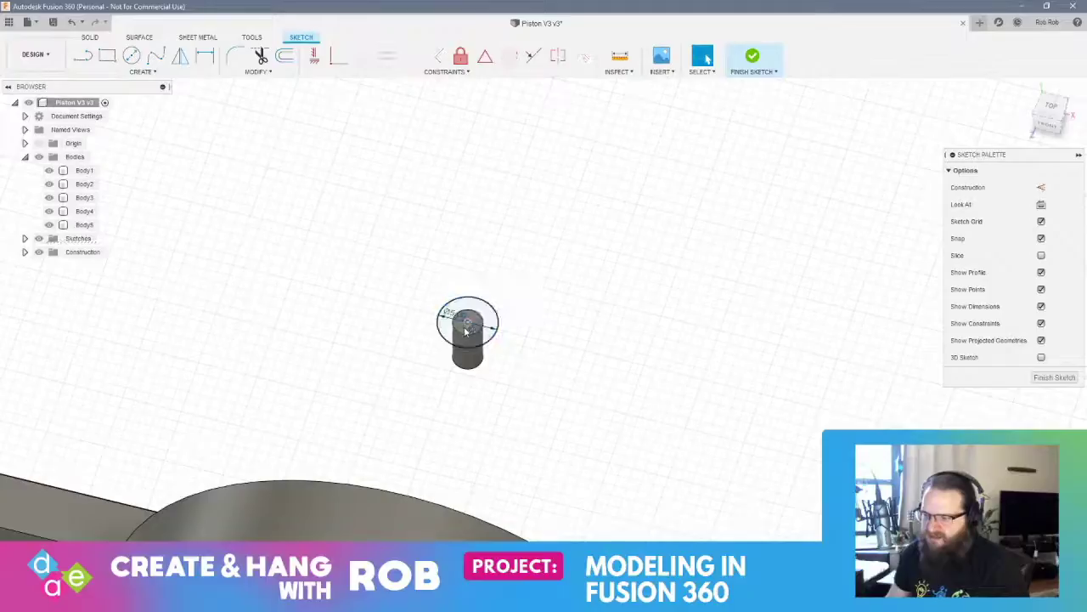
{"action": "scroll", "coordinate": [465, 331], "scroll_direction": "up", "scroll_amount": 8}
{"action": "left_click", "coordinate": [464, 351]}
{"action": "right_click", "coordinate": [425, 365]}
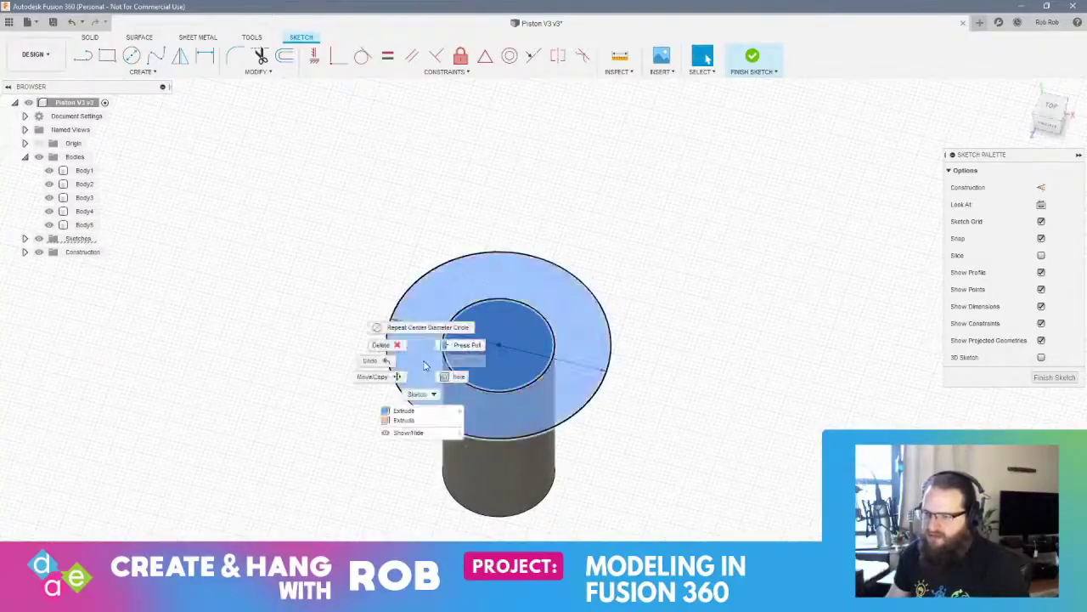
{"action": "left_click", "coordinate": [479, 345]}
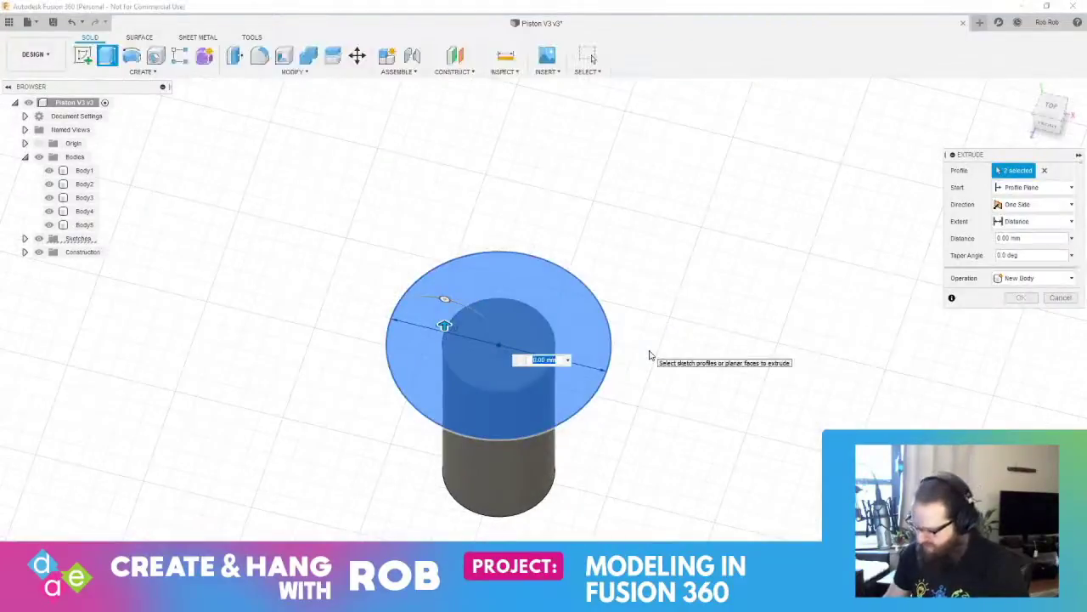
{"action": "type", "text": "3"}
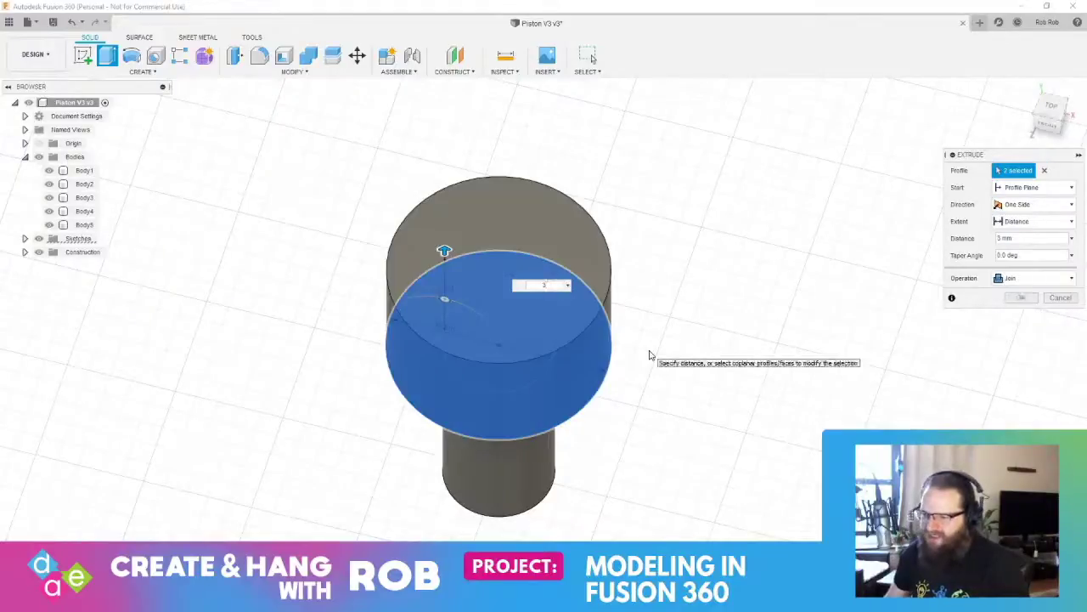
{"action": "key", "text": "Return"}
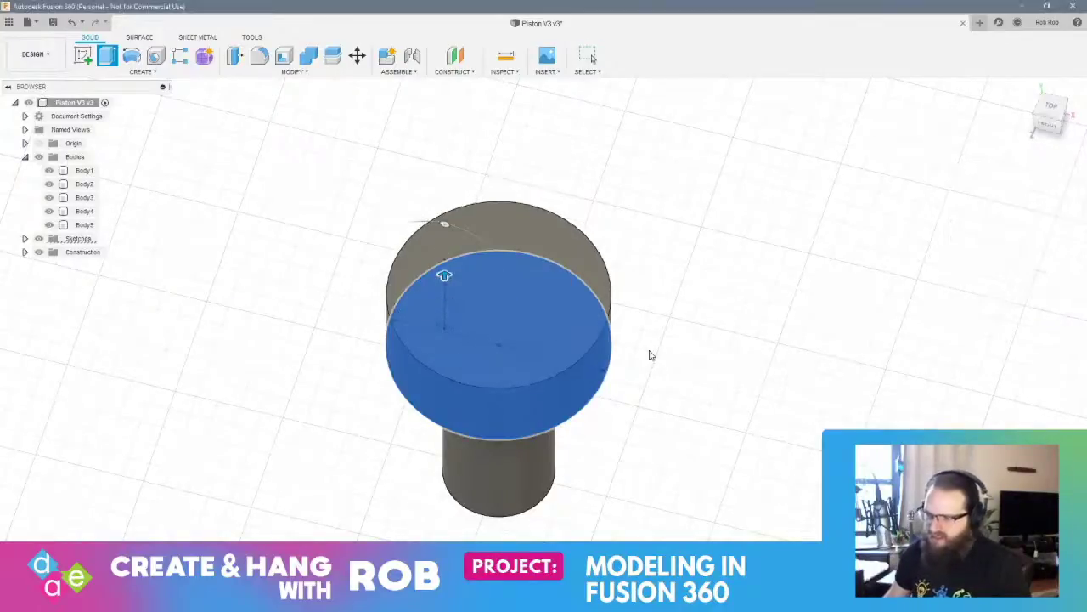
Fillet the top edge of the pin's head with a 1 mm radius
{"action": "left_click", "coordinate": [261, 57]}
{"action": "type", "text": "1.5"}
{"action": "key", "text": "Return"}
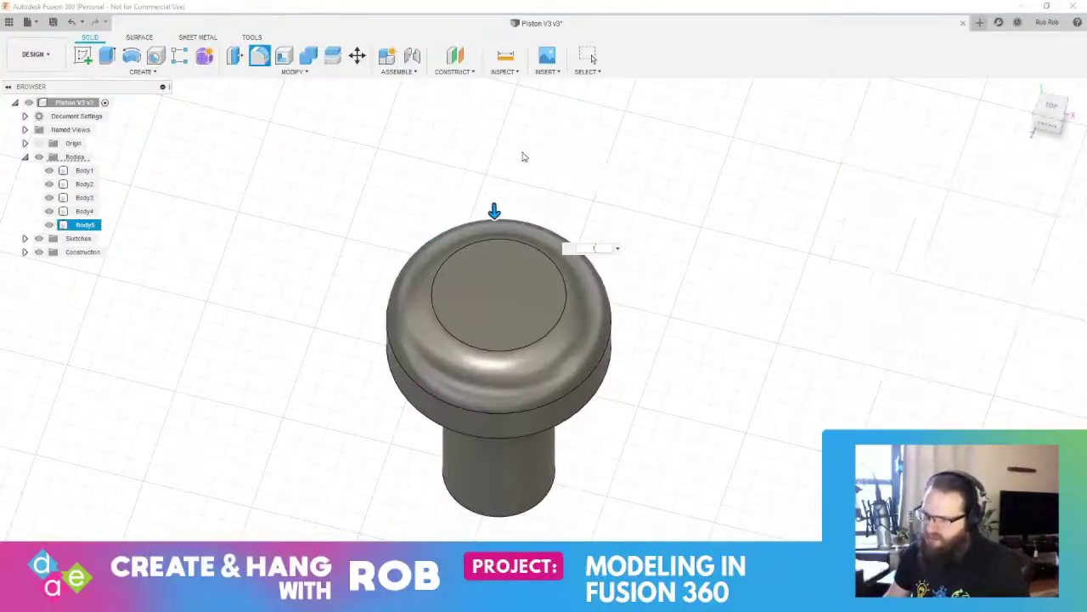
{"action": "middle_click_drag", "start_coordinate": [573, 261], "coordinate": [478, 277], "text": "shift"}
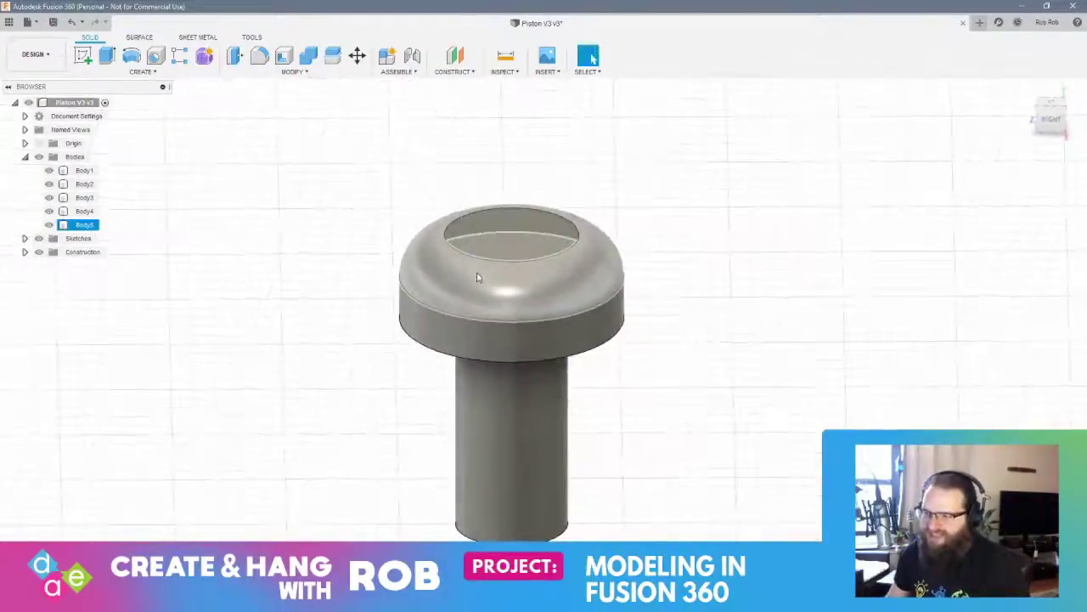
{"action": "scroll", "coordinate": [479, 278], "scroll_direction": "up", "scroll_amount": 4}
{"action": "scroll", "coordinate": [498, 311], "scroll_direction": "down", "scroll_amount": 10}
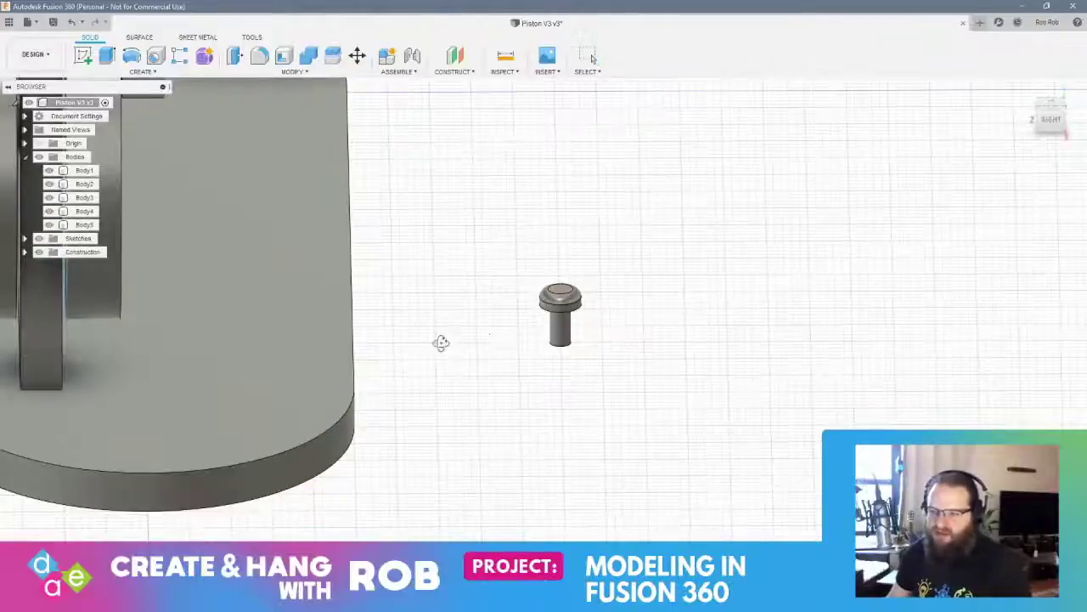
Move the headed pin body upward and rotate it -90 degrees about the X axis so it lies horizontally
{"action": "middle_click_drag", "start_coordinate": [441, 343], "coordinate": [376, 306], "text": "shift"}
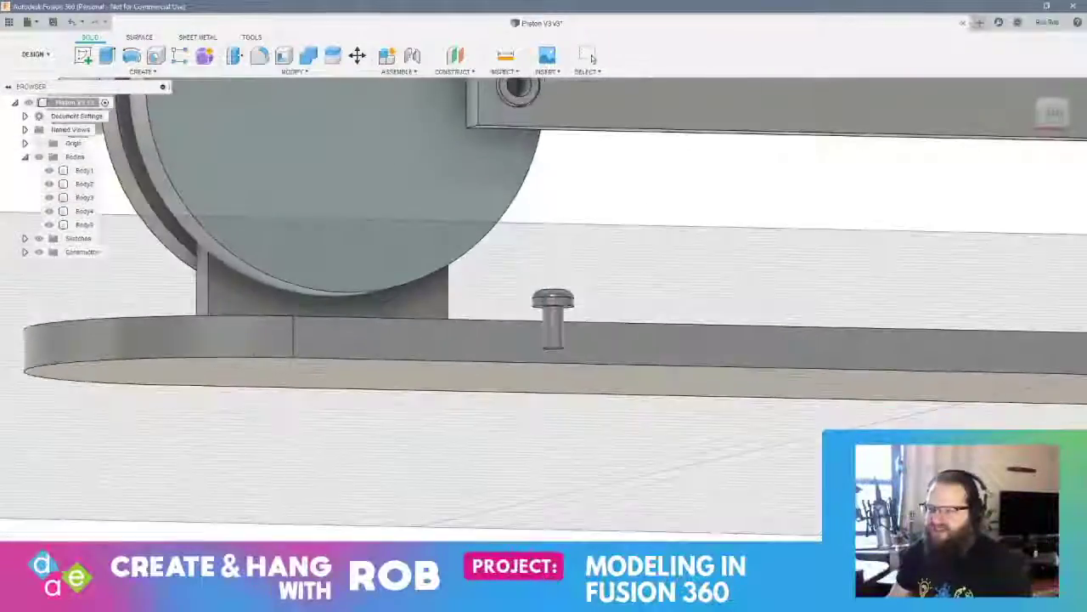
{"action": "middle_click_drag", "start_coordinate": [464, 206], "coordinate": [415, 341]}
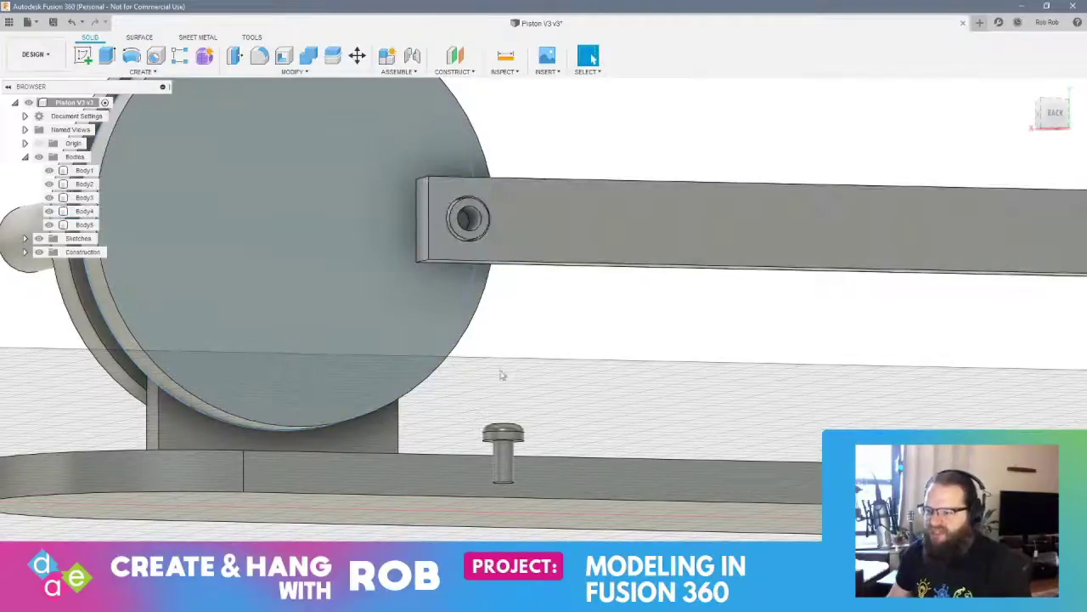
{"action": "middle_click_drag", "start_coordinate": [521, 466], "coordinate": [568, 471], "text": "shift"}
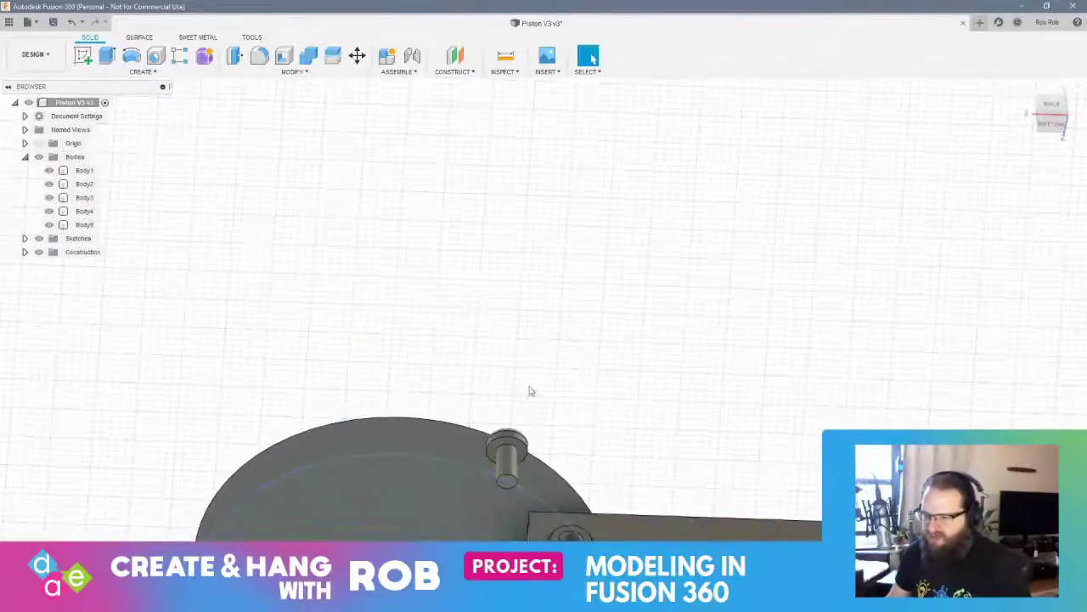
{"action": "middle_click_drag", "start_coordinate": [532, 403], "coordinate": [606, 418], "text": "shift"}
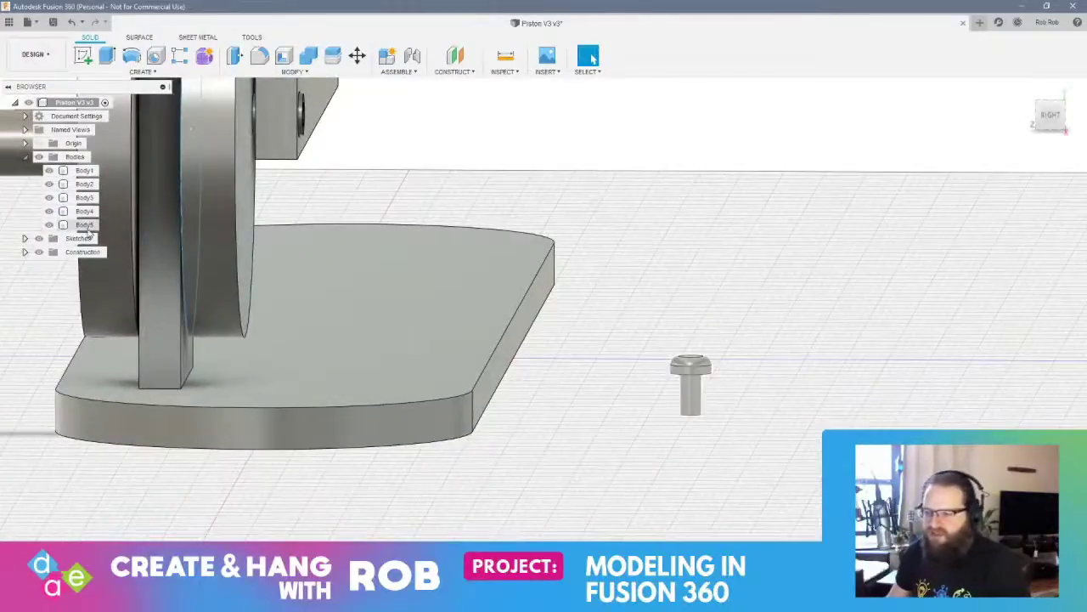
{"action": "left_click", "coordinate": [86, 225]}
{"action": "left_click", "coordinate": [357, 57]}
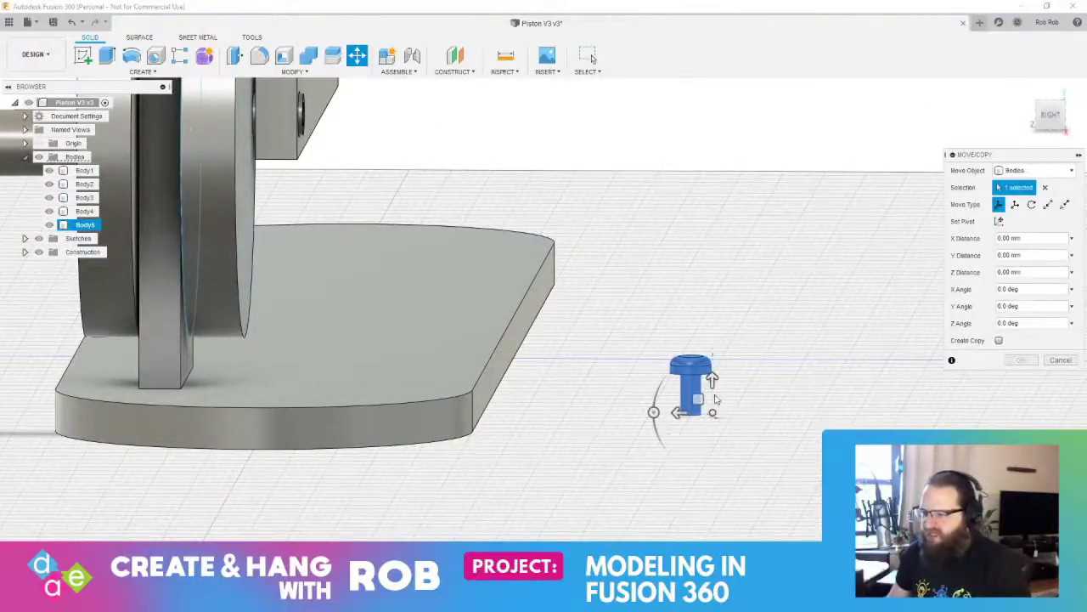
{"action": "left_click_drag", "start_coordinate": [716, 388], "coordinate": [694, 133]}
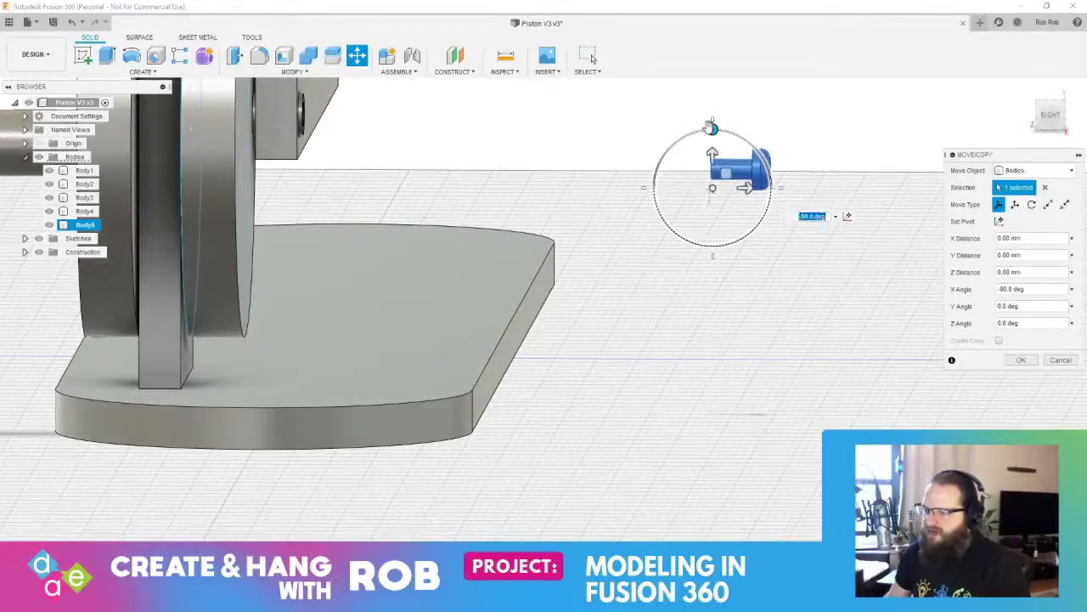
{"action": "key", "text": "Return"}
Align the center of the pin's free end face with the center of the hole opening in the crank pin
{"action": "middle_click_drag", "start_coordinate": [462, 221], "coordinate": [577, 264], "text": "shift"}
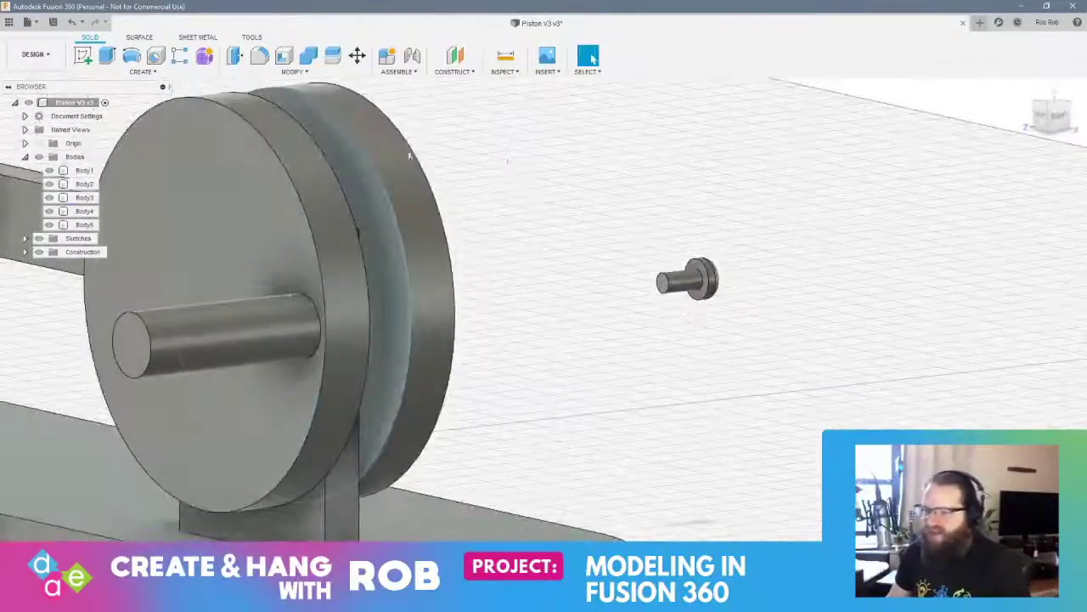
{"action": "left_click", "coordinate": [293, 71]}
{"action": "left_click", "coordinate": [246, 263]}
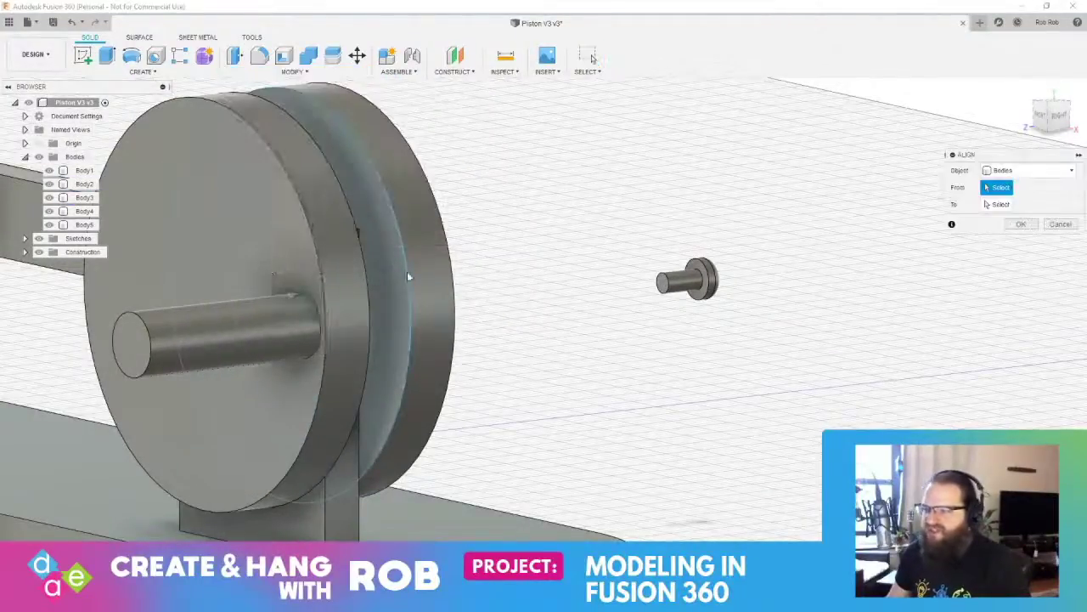
{"action": "scroll", "coordinate": [641, 303], "scroll_direction": "up", "scroll_amount": 3}
{"action": "scroll", "coordinate": [729, 255], "scroll_direction": "up", "scroll_amount": 3}
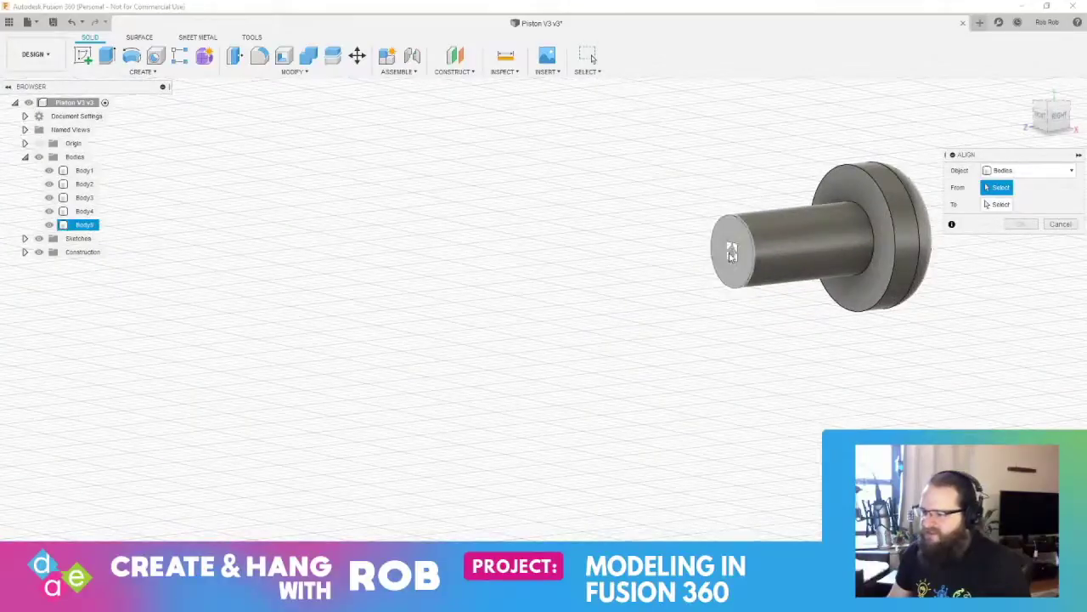
{"action": "left_click", "coordinate": [731, 252]}
{"action": "scroll", "coordinate": [515, 306], "scroll_direction": "down", "scroll_amount": 5}
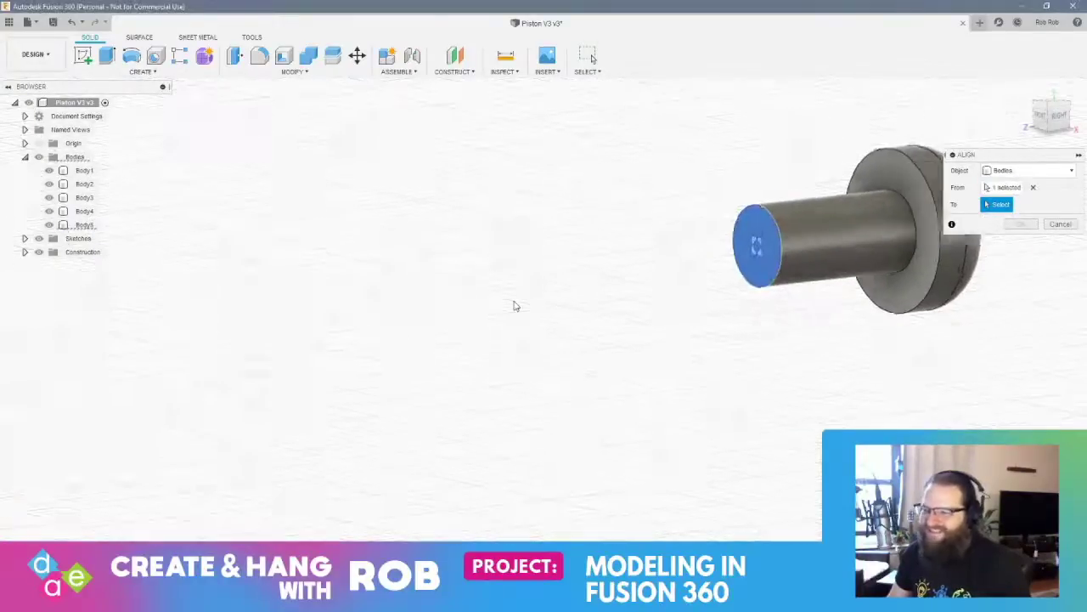
{"action": "scroll", "coordinate": [446, 343], "scroll_direction": "up", "scroll_amount": 10}
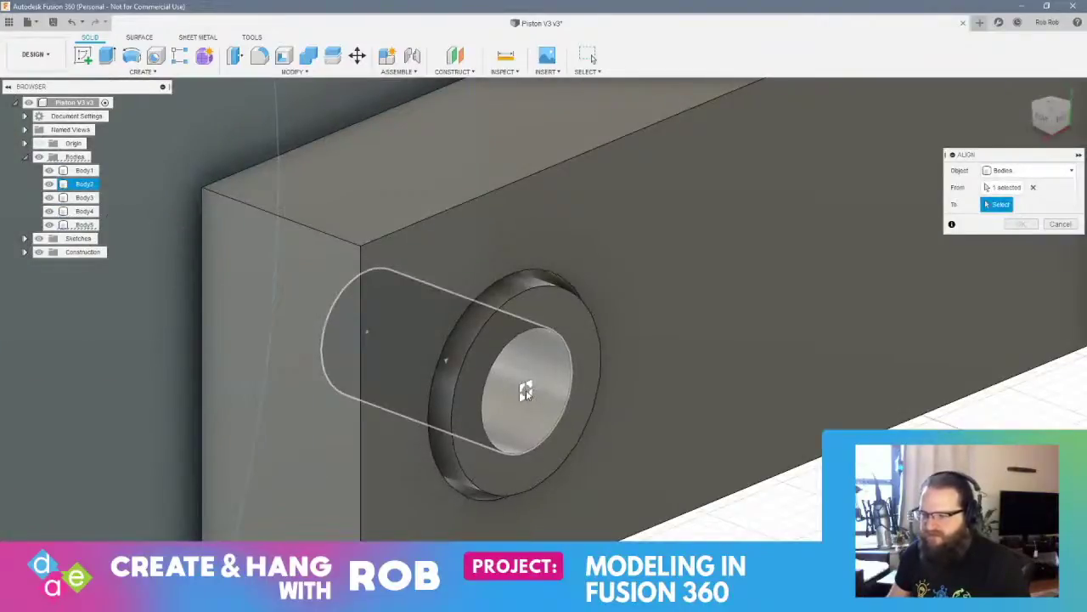
{"action": "left_click", "coordinate": [526, 392]}
{"action": "middle_click_drag", "start_coordinate": [622, 511], "coordinate": [716, 440], "text": "shift"}
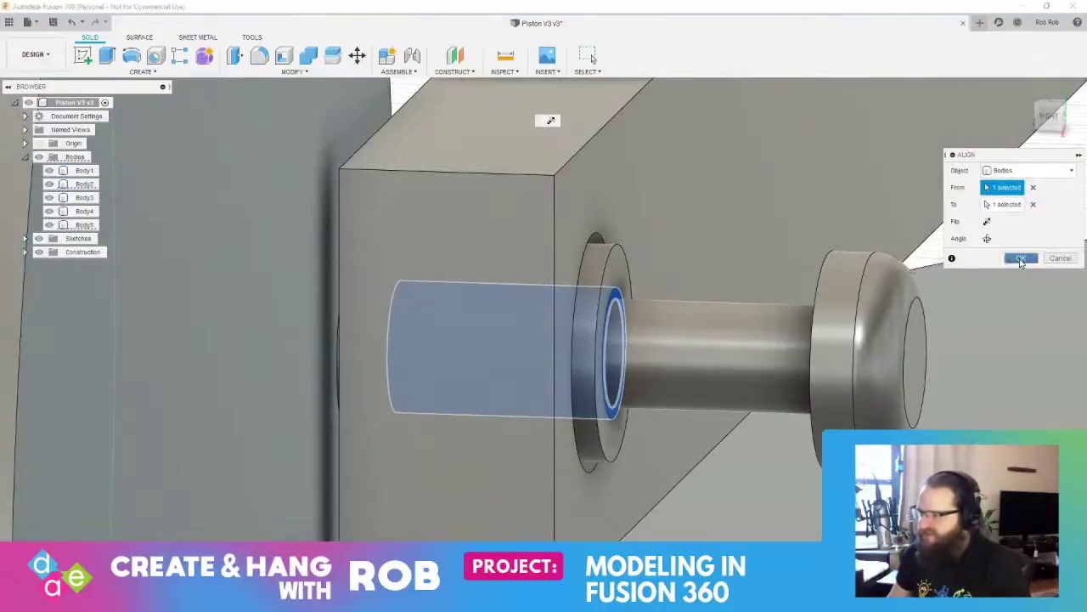
{"action": "left_click", "coordinate": [1021, 257]}
Move the headed pin body 5 mm along Z into the crank pin's hole
{"action": "left_click", "coordinate": [85, 224]}
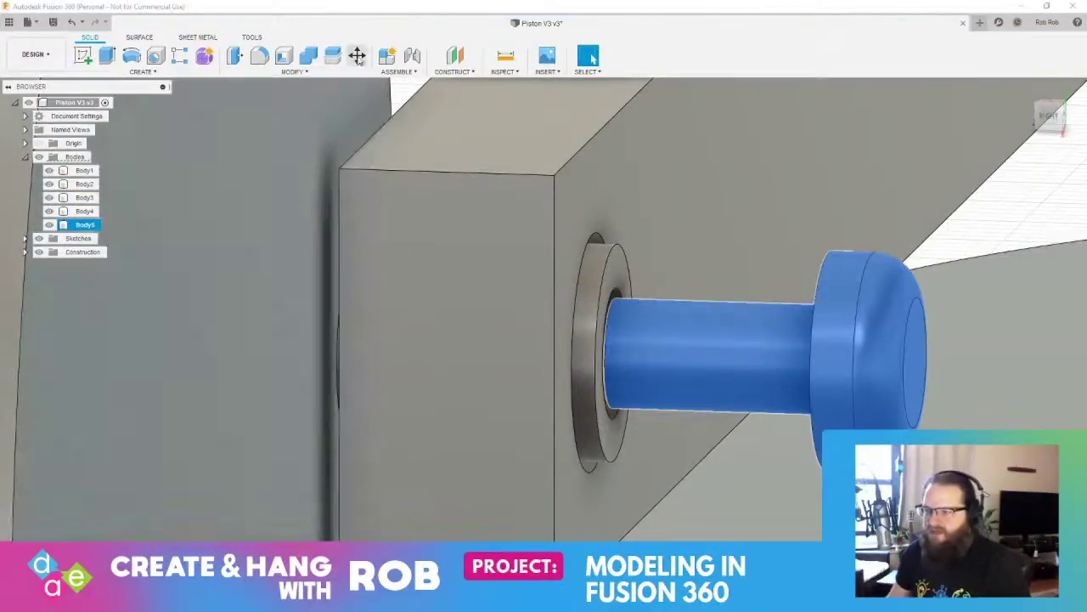
{"action": "left_click", "coordinate": [357, 57]}
{"action": "left_click_drag", "start_coordinate": [933, 418], "coordinate": [695, 455]}
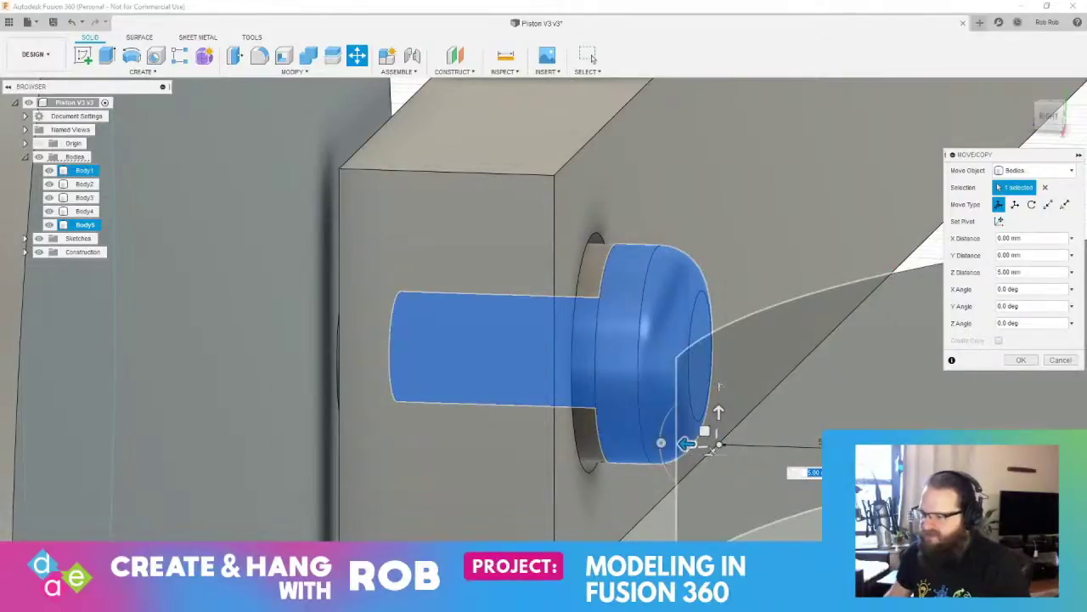
{"action": "key", "text": "Return"}
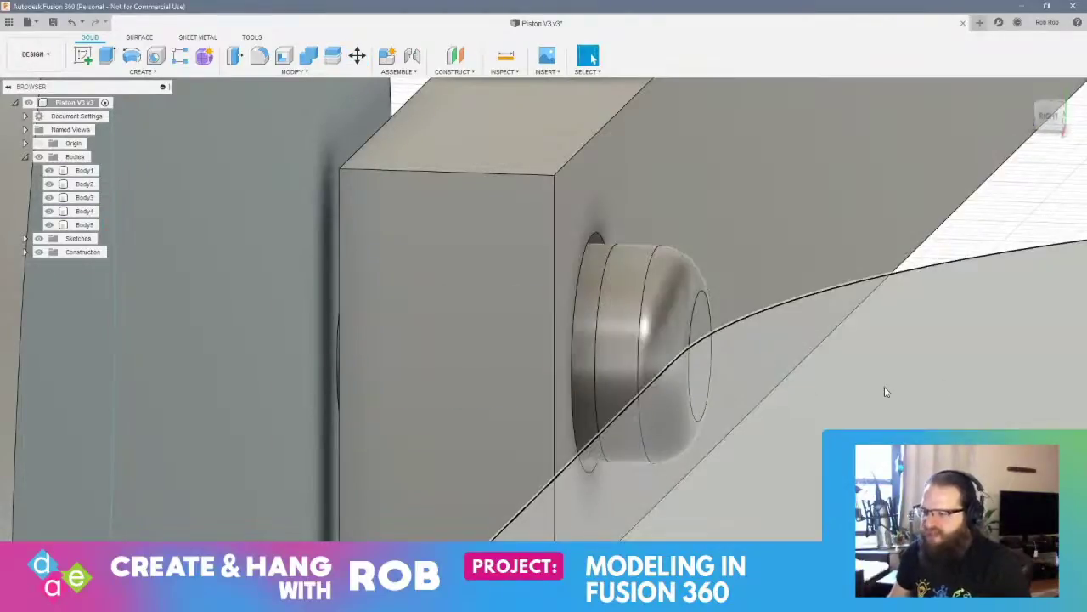
Examine from several sides how the headed pin sits in the crank pin at the end of the connecting bar
{"action": "middle_click_drag", "start_coordinate": [885, 392], "coordinate": [806, 355], "text": "shift"}
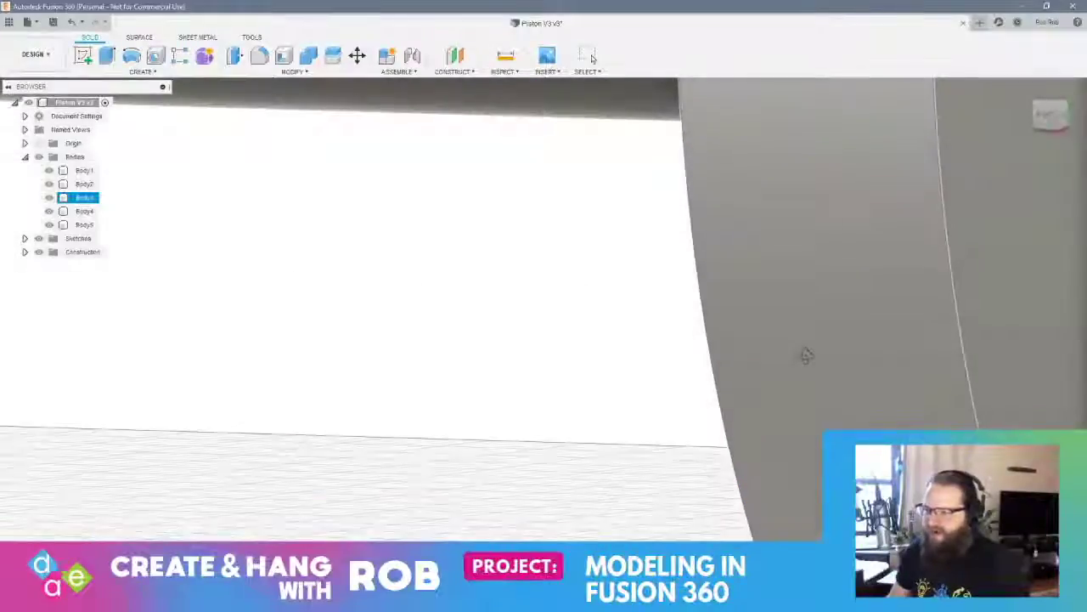
{"action": "scroll", "coordinate": [804, 388], "scroll_direction": "up", "scroll_amount": 2}
{"action": "scroll", "coordinate": [793, 390], "scroll_direction": "down", "scroll_amount": 5}
{"action": "scroll", "coordinate": [793, 390], "scroll_direction": "down", "scroll_amount": 4}
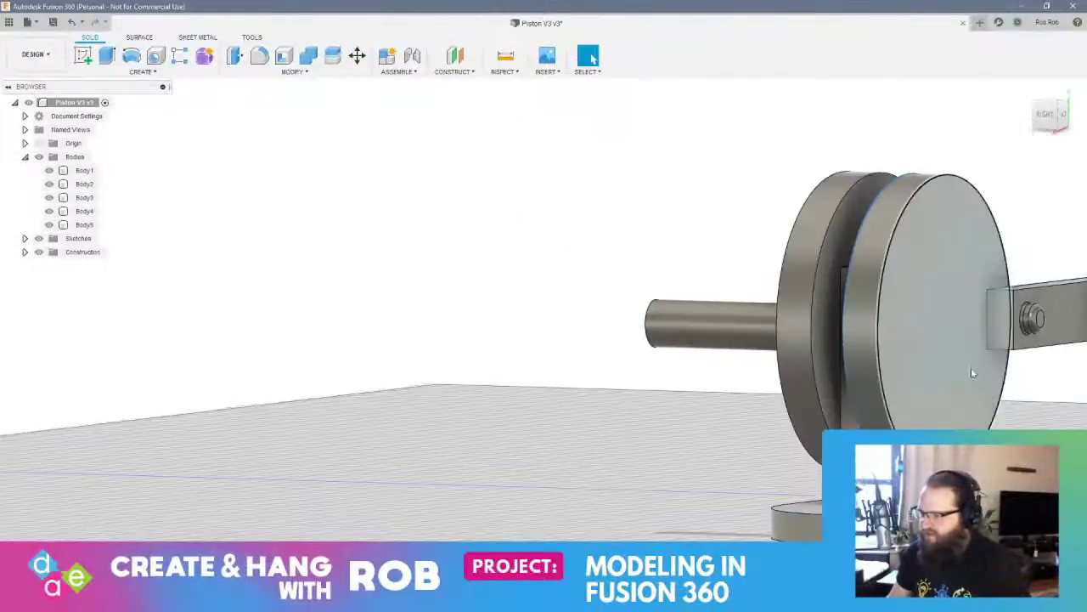
{"action": "middle_click_drag", "start_coordinate": [974, 372], "coordinate": [1016, 399], "text": "shift"}
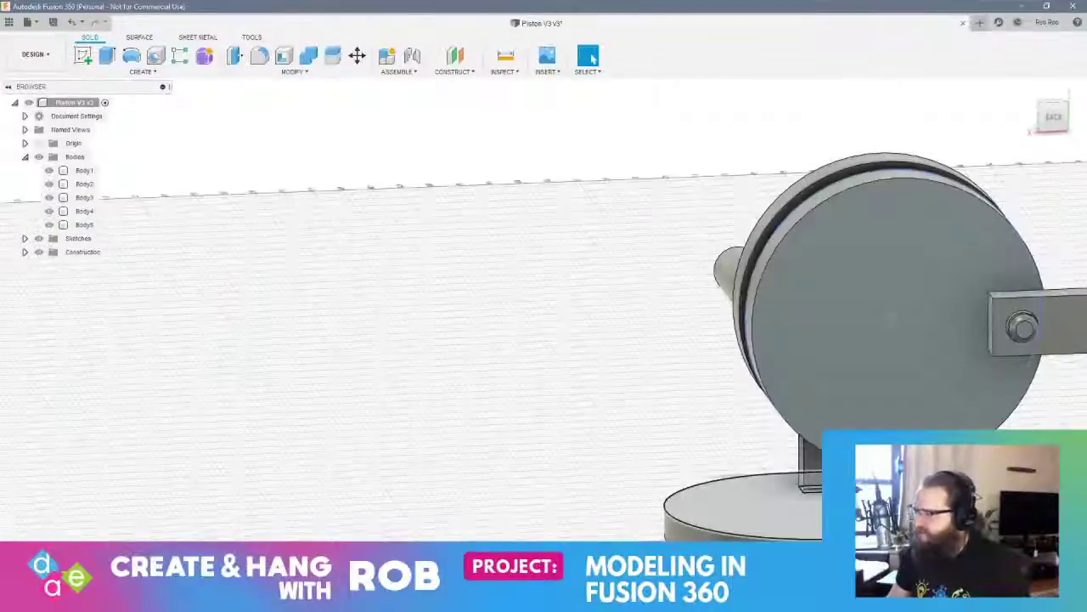
{"action": "scroll", "coordinate": [966, 455], "scroll_direction": "up", "scroll_amount": 1}
{"action": "scroll", "coordinate": [966, 455], "scroll_direction": "down", "scroll_amount": 5}
{"action": "middle_click_drag", "start_coordinate": [973, 467], "coordinate": [798, 412]}
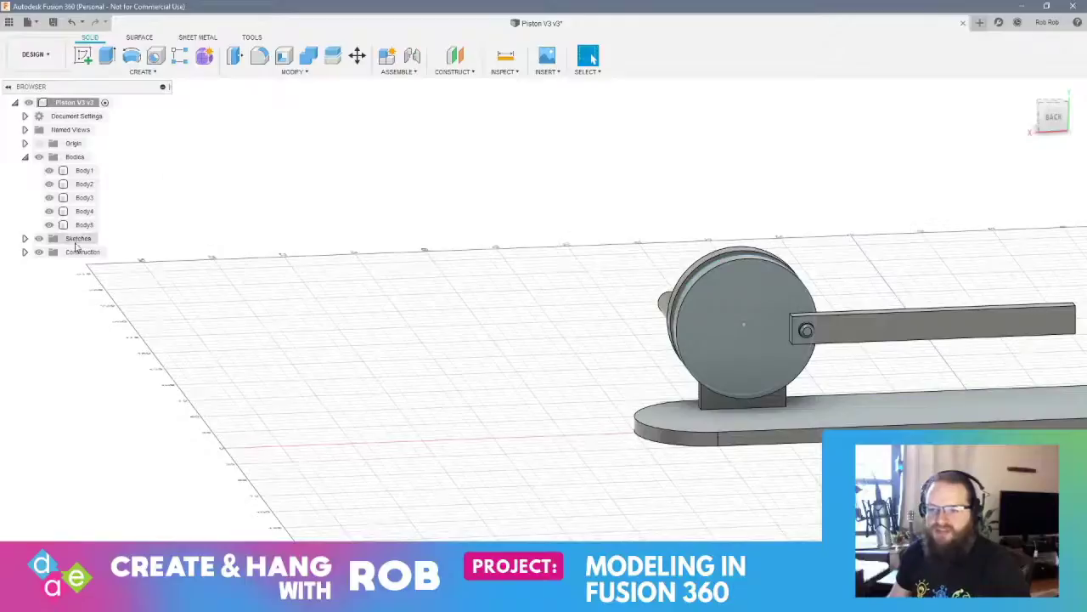
Hide Sketch4, Sketch5, Sketch13 and Sketch17, and show Sketch18 and Sketch19
{"action": "left_click", "coordinate": [24, 238]}
{"action": "mouse_move", "coordinate": [462, 500]}
{"action": "middle_mouse_down"}
{"action": "mouse_move", "coordinate": [451, 380]}
{"action": "mouse_move", "coordinate": [423, 313]}
{"action": "mouse_move", "coordinate": [422, 346]}
{"action": "middle_mouse_up"}
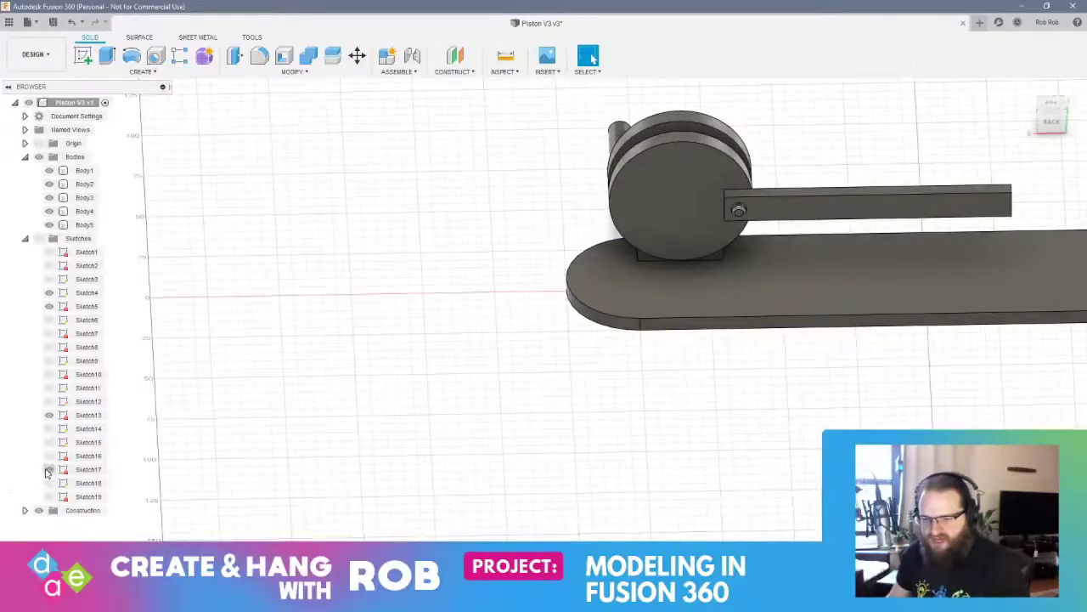
{"action": "left_click", "coordinate": [47, 469]}
{"action": "left_click", "coordinate": [48, 415]}
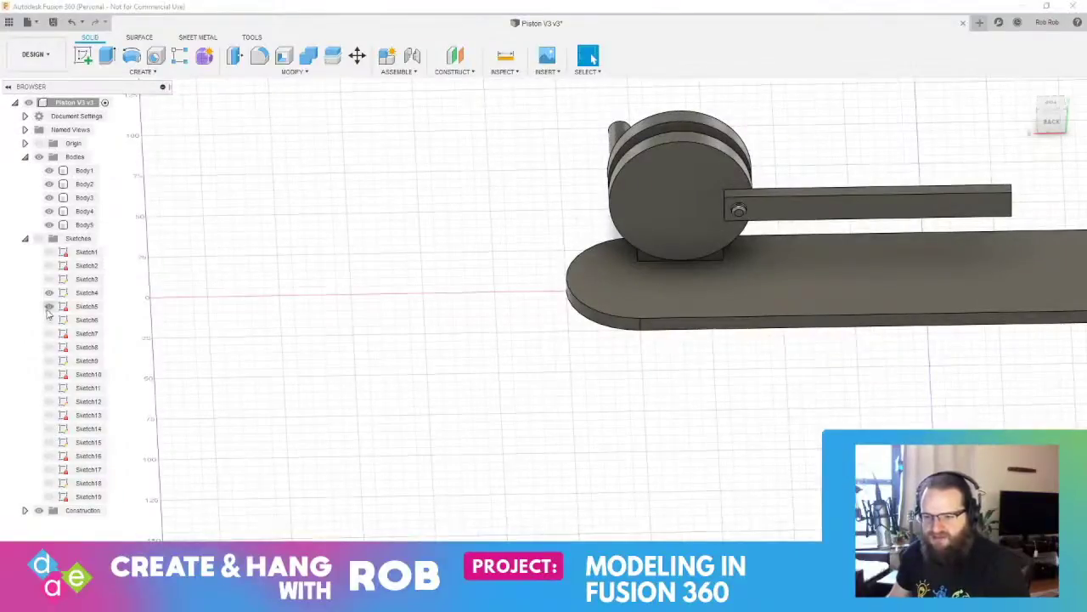
{"action": "left_click", "coordinate": [49, 292]}
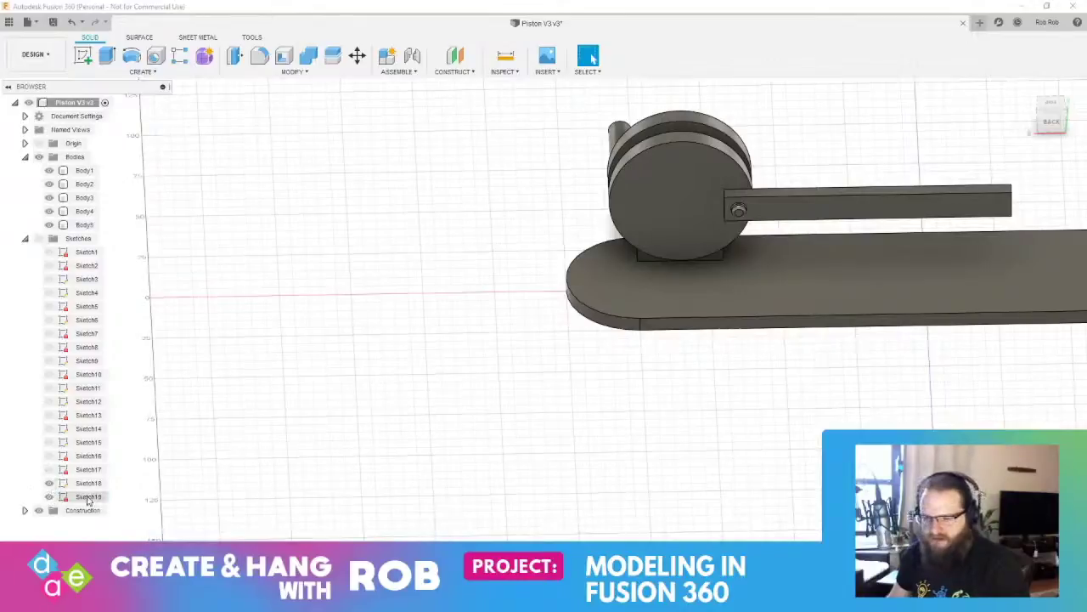
Edit Sketch19 and set the diameter of the pin head's outer circle to 10 mm
{"action": "right_click", "coordinate": [89, 498]}
{"action": "left_click", "coordinate": [90, 498]}
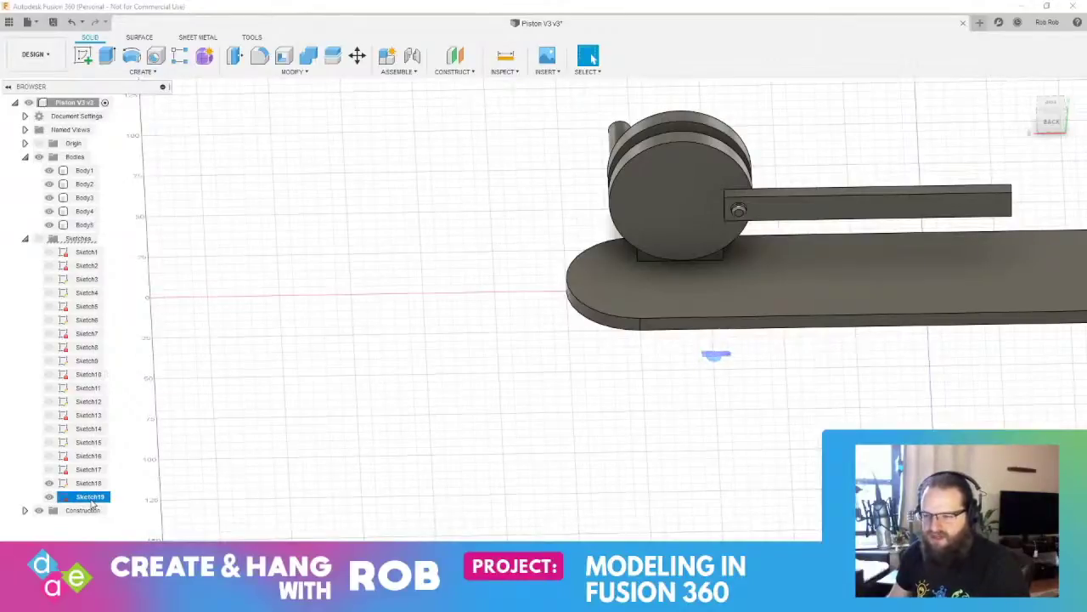
{"action": "right_click", "coordinate": [93, 501]}
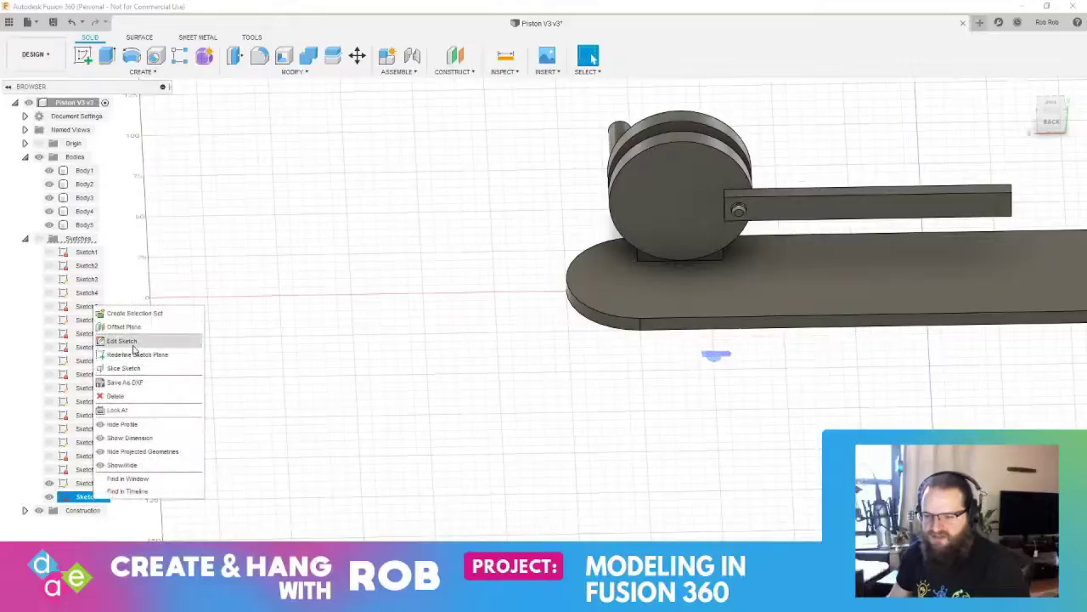
{"action": "left_click", "coordinate": [132, 343]}
{"action": "scroll", "coordinate": [425, 317], "scroll_direction": "down", "scroll_amount": 3}
{"action": "scroll", "coordinate": [391, 313], "scroll_direction": "up", "scroll_amount": 7}
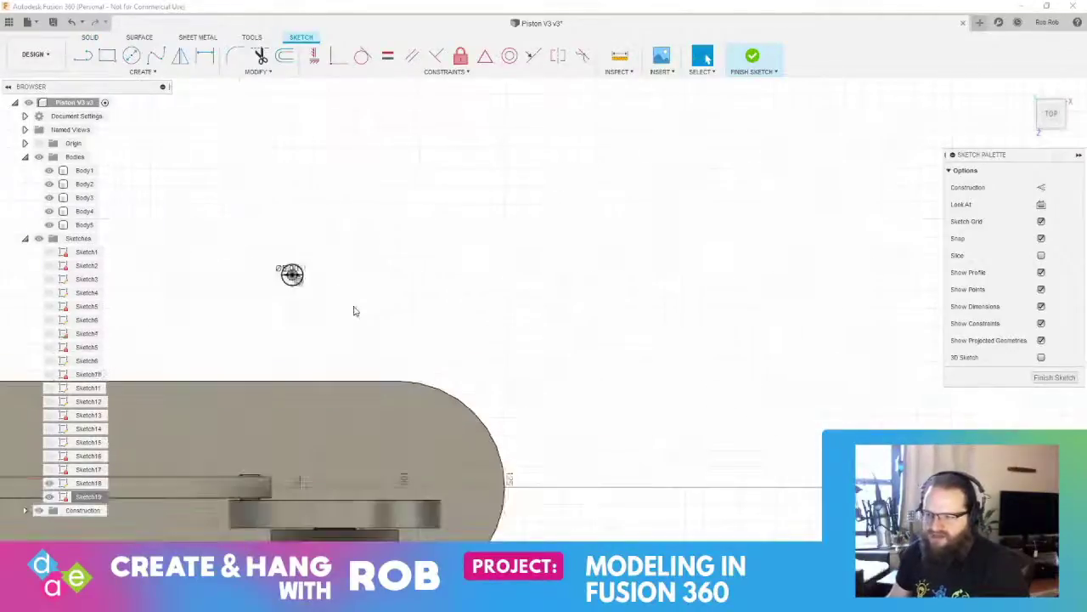
{"action": "middle_click_drag", "start_coordinate": [350, 270], "coordinate": [546, 329]}
{"action": "scroll", "coordinate": [431, 309], "scroll_direction": "up", "scroll_amount": 6}
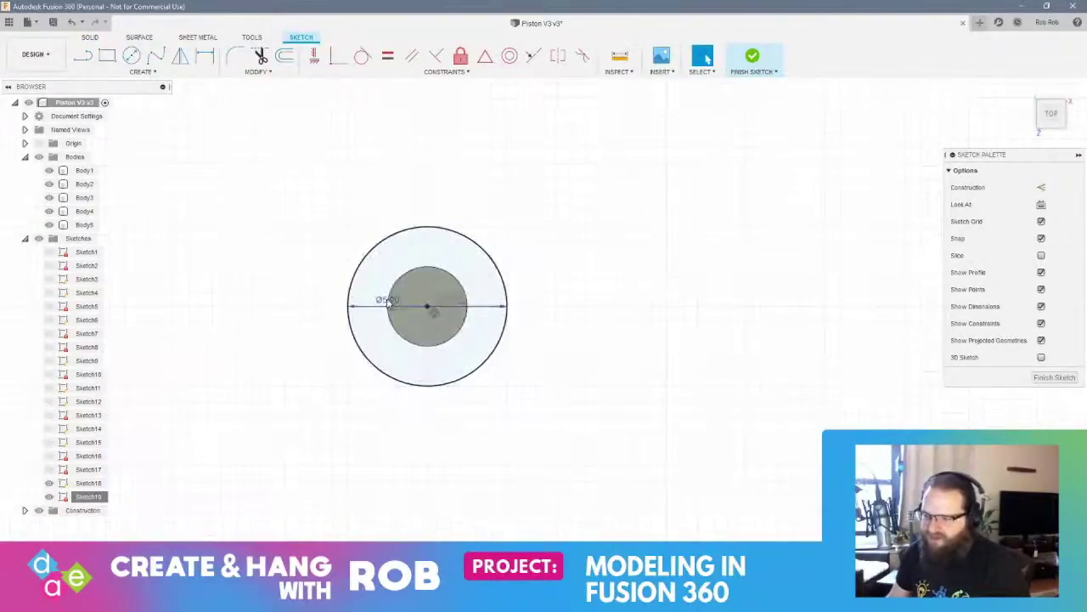
{"action": "double_click", "coordinate": [388, 303]}
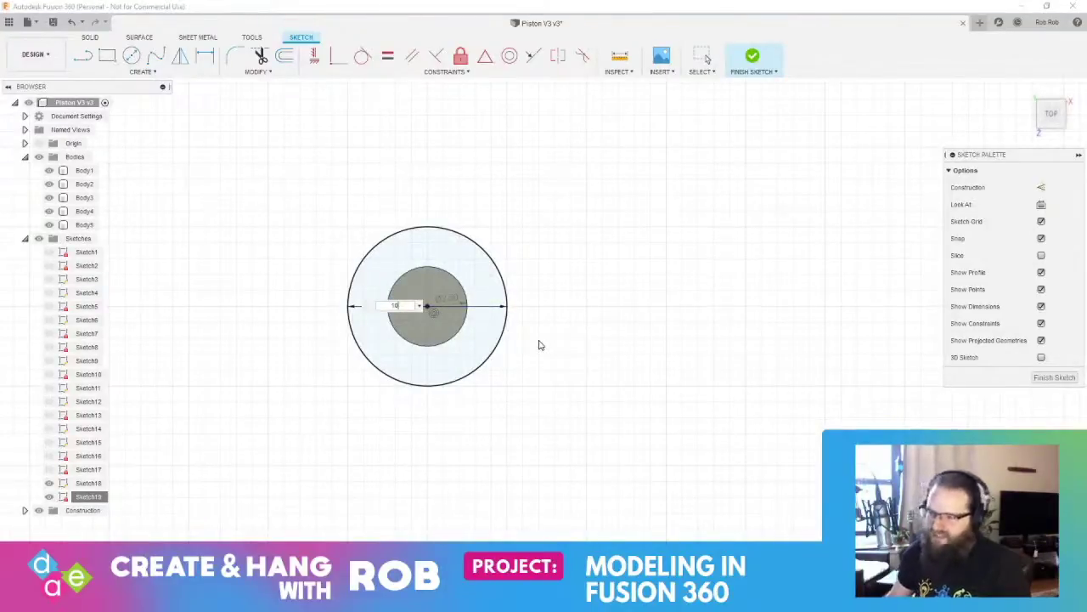
{"action": "type", "text": "10"}
{"action": "key", "text": "Return"}
{"action": "left_click", "coordinate": [1054, 377]}
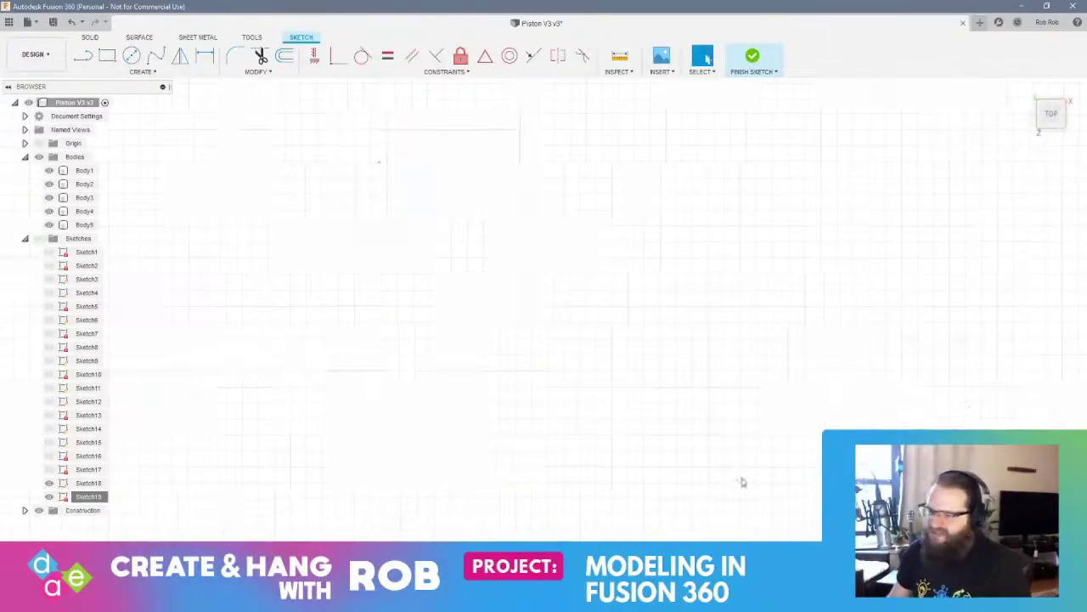
Check the resized pin head against the end of the connecting bar and save the design
{"action": "scroll", "coordinate": [696, 359], "scroll_direction": "down", "scroll_amount": 4}
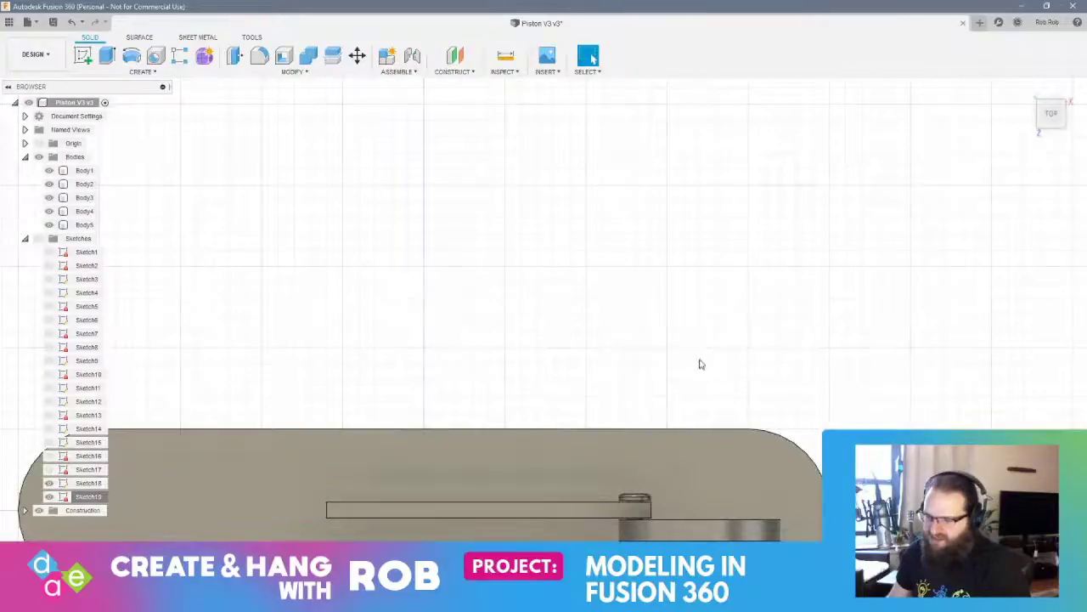
{"action": "middle_click_drag", "start_coordinate": [698, 363], "coordinate": [803, 326], "text": "shift"}
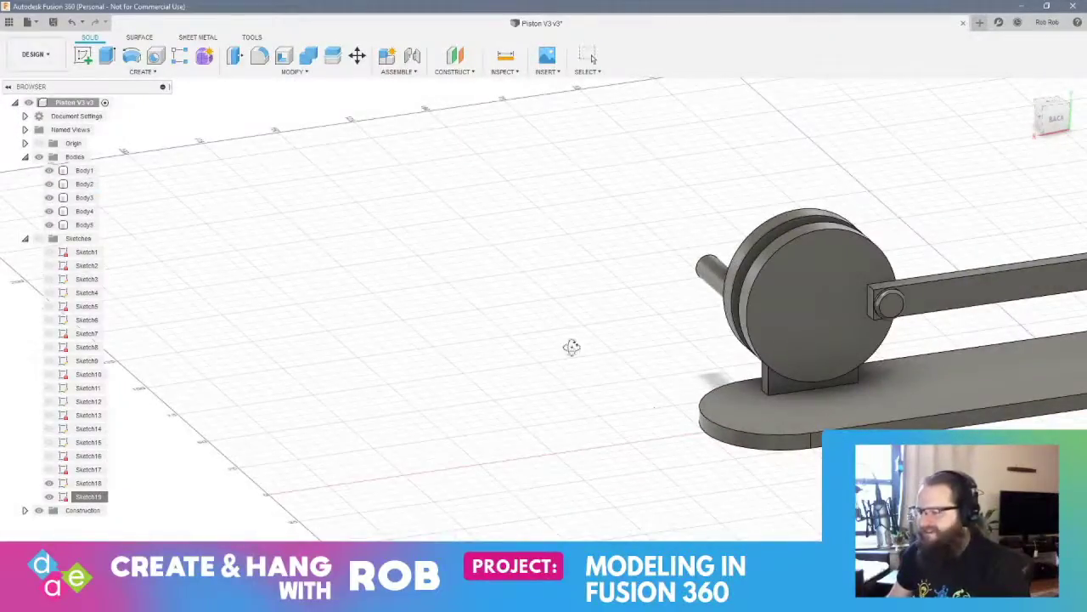
{"action": "middle_click_drag", "start_coordinate": [572, 347], "coordinate": [835, 359], "text": "shift"}
{"action": "scroll", "coordinate": [781, 331], "scroll_direction": "up", "scroll_amount": 6}
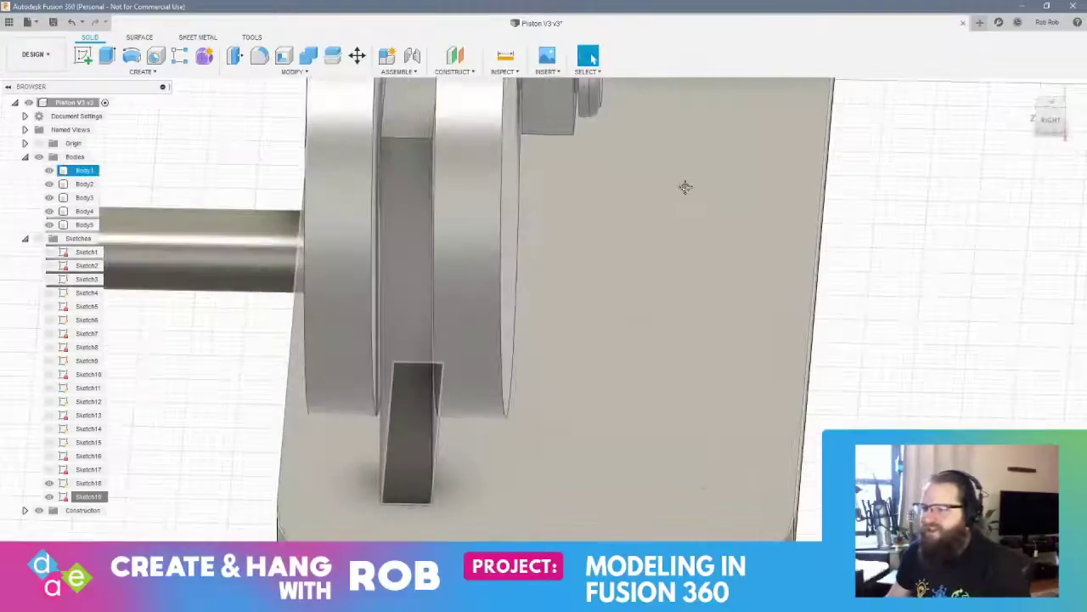
{"action": "middle_click_drag", "start_coordinate": [684, 187], "coordinate": [637, 262]}
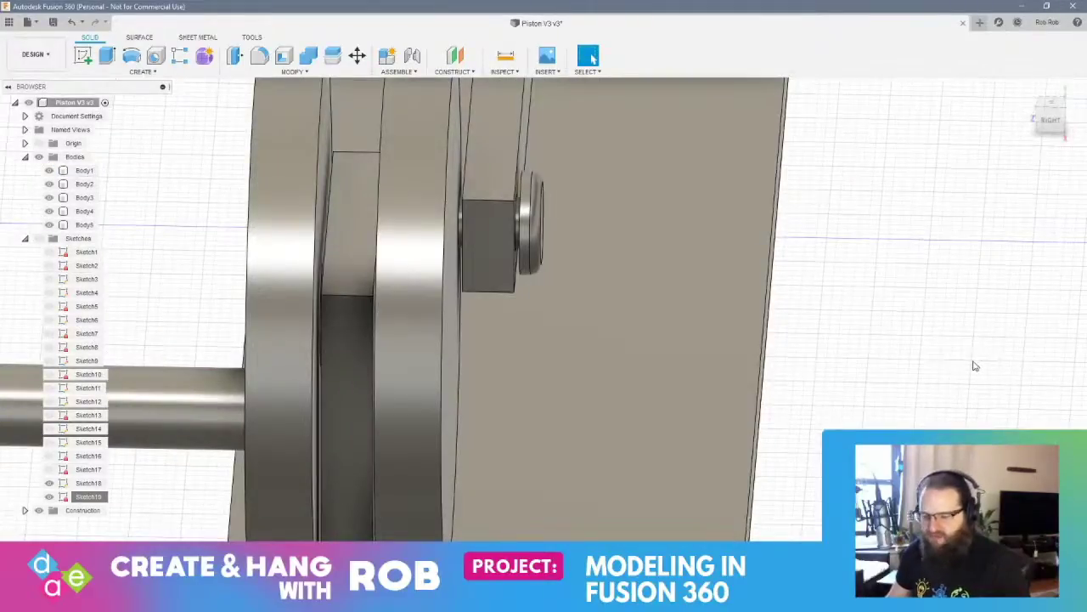
{"action": "key", "text": "ctrl+s"}
{"action": "left_click", "coordinate": [551, 314]}
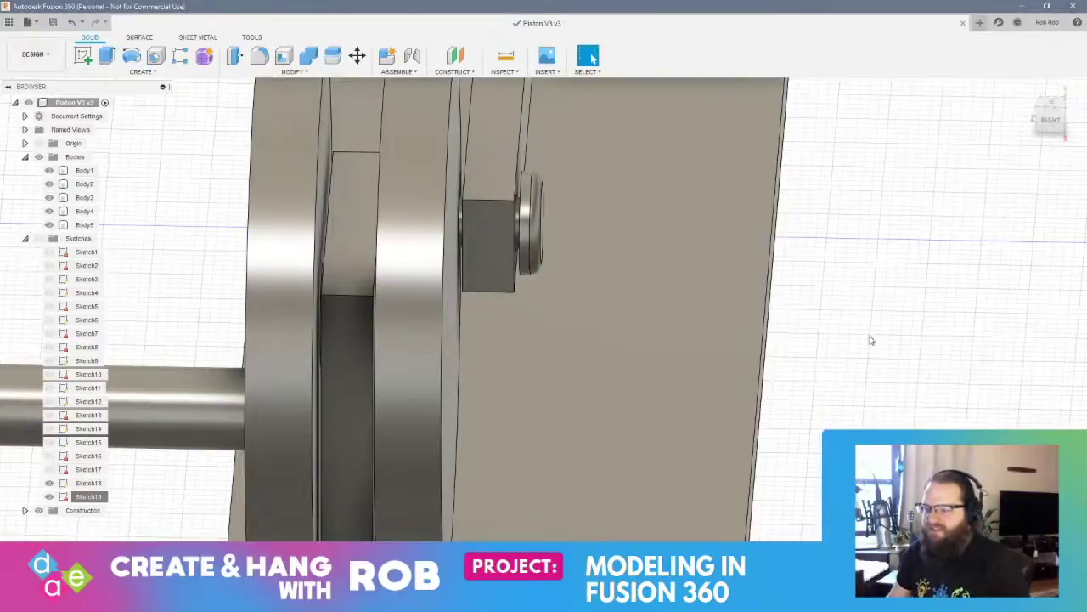
Hide Sketch18 and Sketch19 and collapse the list of sketches
{"action": "scroll", "coordinate": [866, 353], "scroll_direction": "up", "scroll_amount": 1}
{"action": "scroll", "coordinate": [861, 359], "scroll_direction": "down", "scroll_amount": 4}
{"action": "middle_click_drag", "start_coordinate": [871, 361], "coordinate": [811, 333], "text": "shift"}
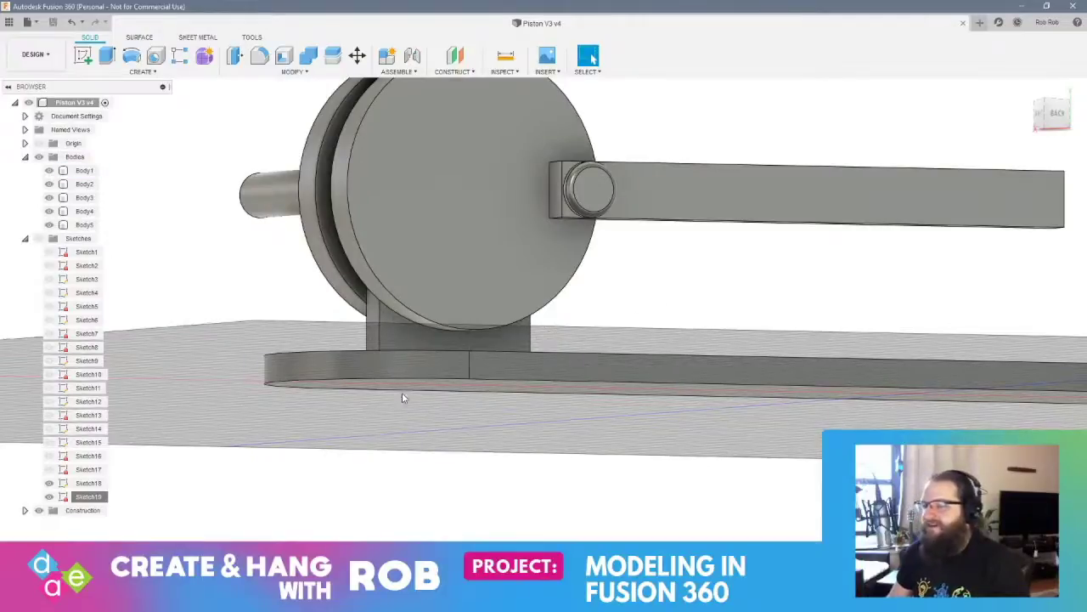
{"action": "left_click", "coordinate": [48, 499]}
{"action": "left_click", "coordinate": [49, 484]}
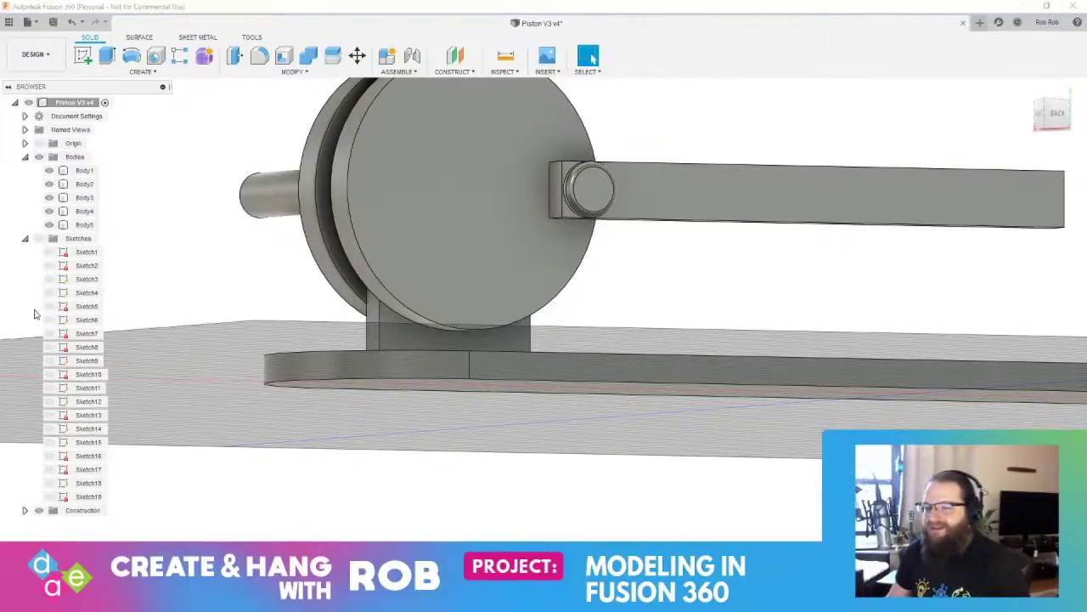
{"action": "left_click", "coordinate": [26, 240]}
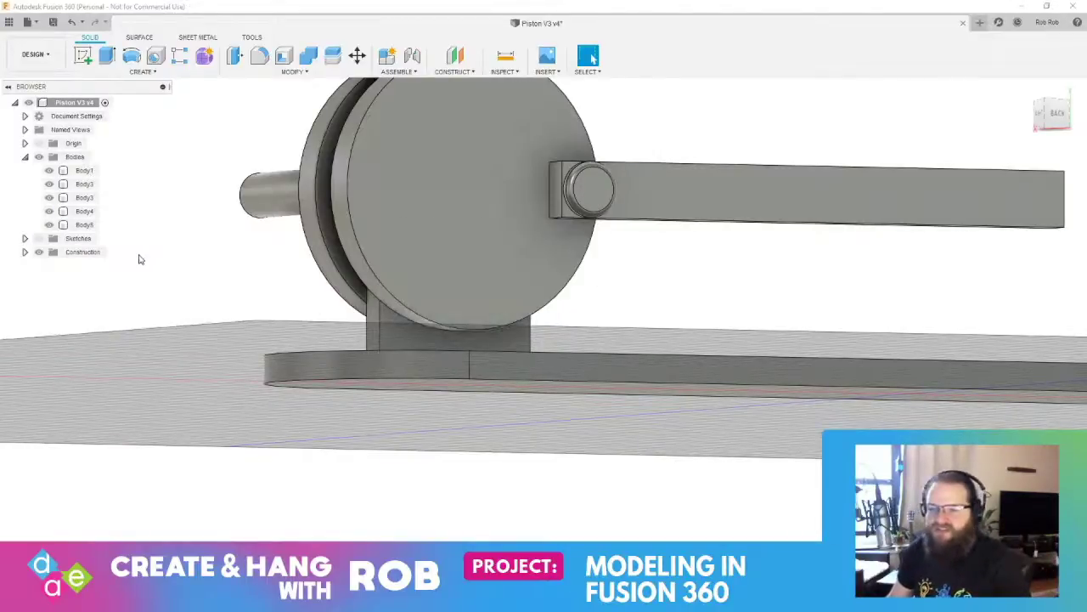
Hide the headed pin, Body5, to expose the bar's end around the bored crank pin
{"action": "left_click", "coordinate": [49, 224]}
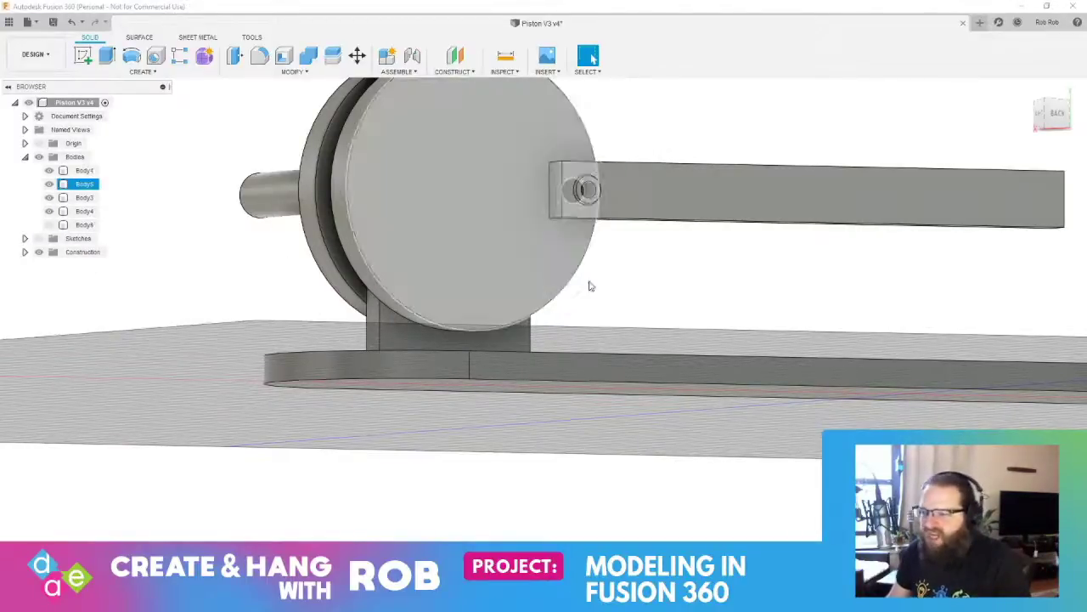
{"action": "scroll", "coordinate": [617, 193], "scroll_direction": "up", "scroll_amount": 3}
{"action": "scroll", "coordinate": [618, 193], "scroll_direction": "up", "scroll_amount": 3}
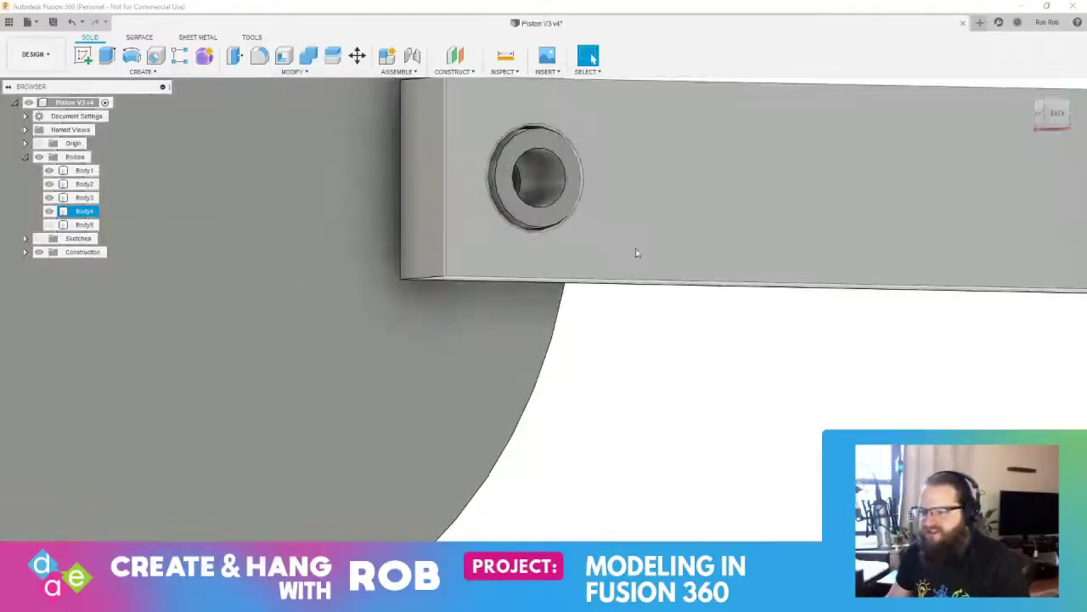
{"action": "middle_click_drag", "start_coordinate": [607, 224], "coordinate": [607, 263]}
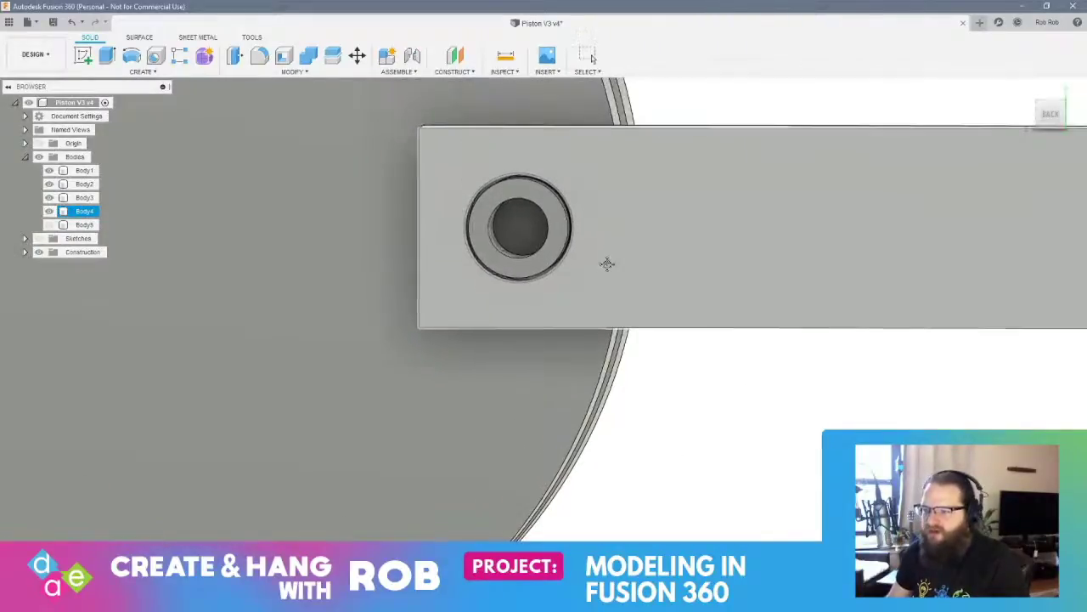
On the bar's outer face, sketch a 3-point arc around the hole from the upper to the lower long edge, touching the end edge
{"action": "left_click", "coordinate": [689, 217]}
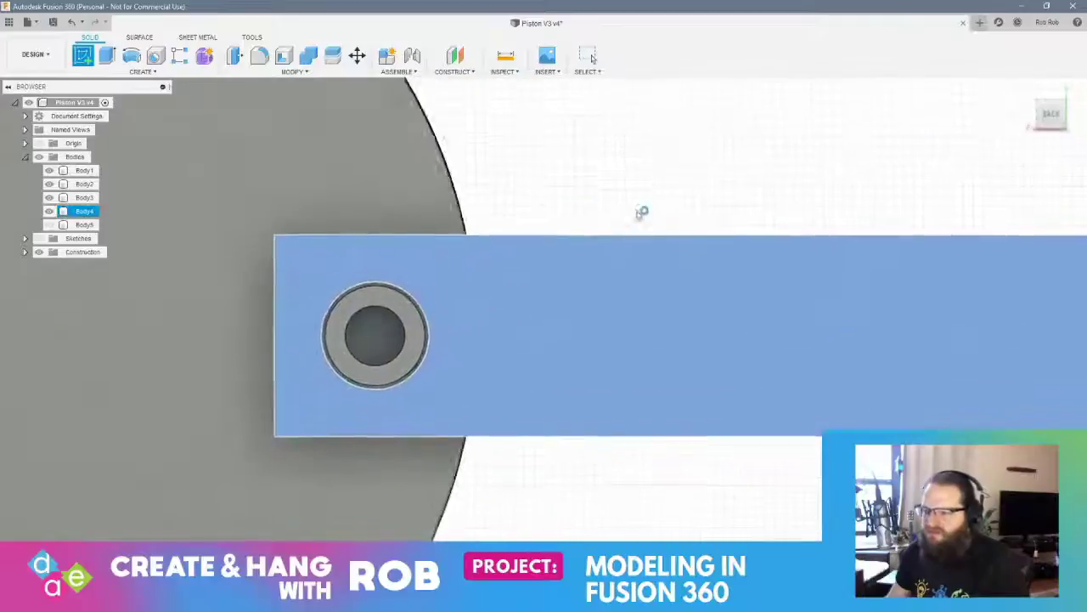
{"action": "left_click", "coordinate": [142, 73]}
{"action": "mouse_move", "coordinate": [130, 124]}
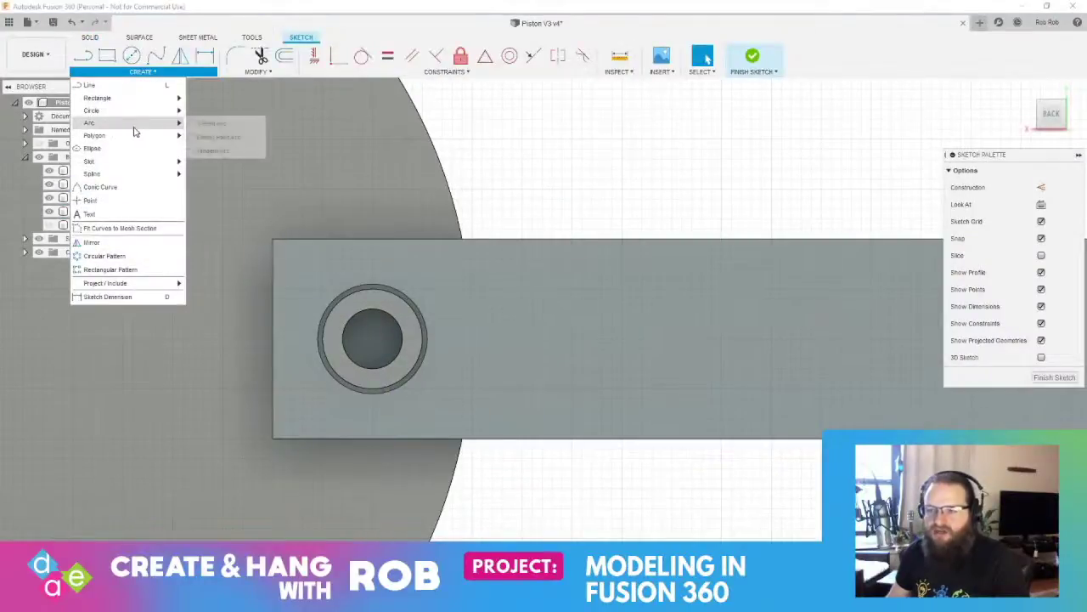
{"action": "left_click", "coordinate": [212, 122]}
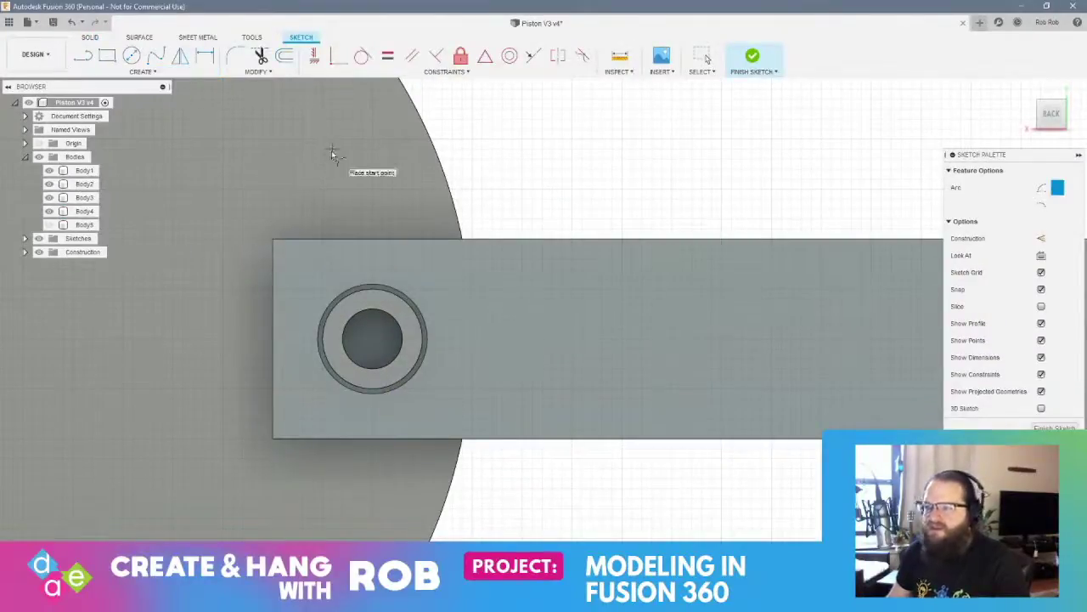
{"action": "left_click", "coordinate": [371, 241]}
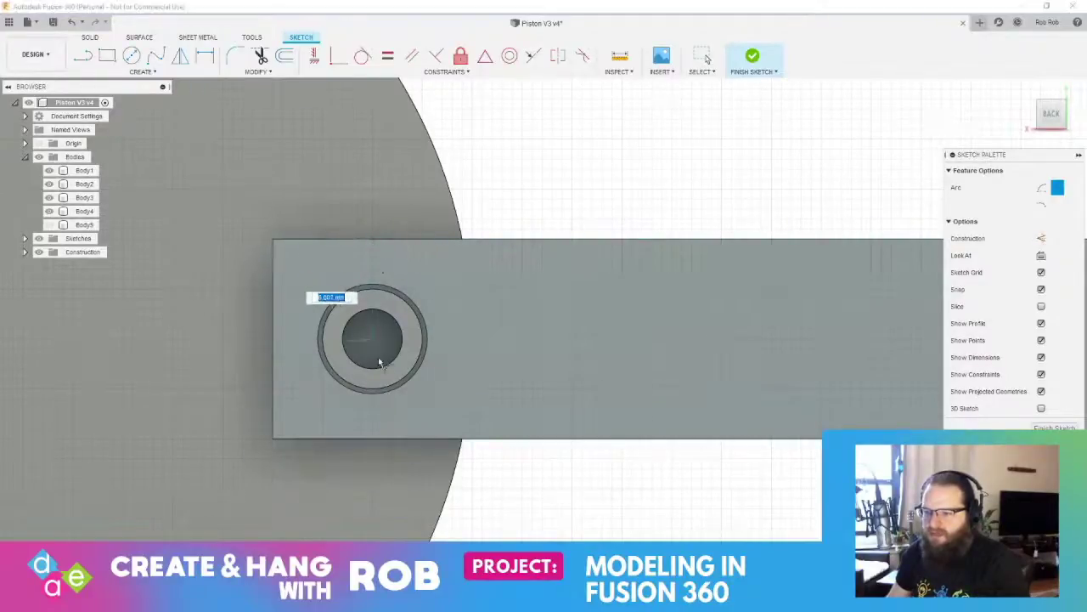
{"action": "left_click", "coordinate": [374, 437]}
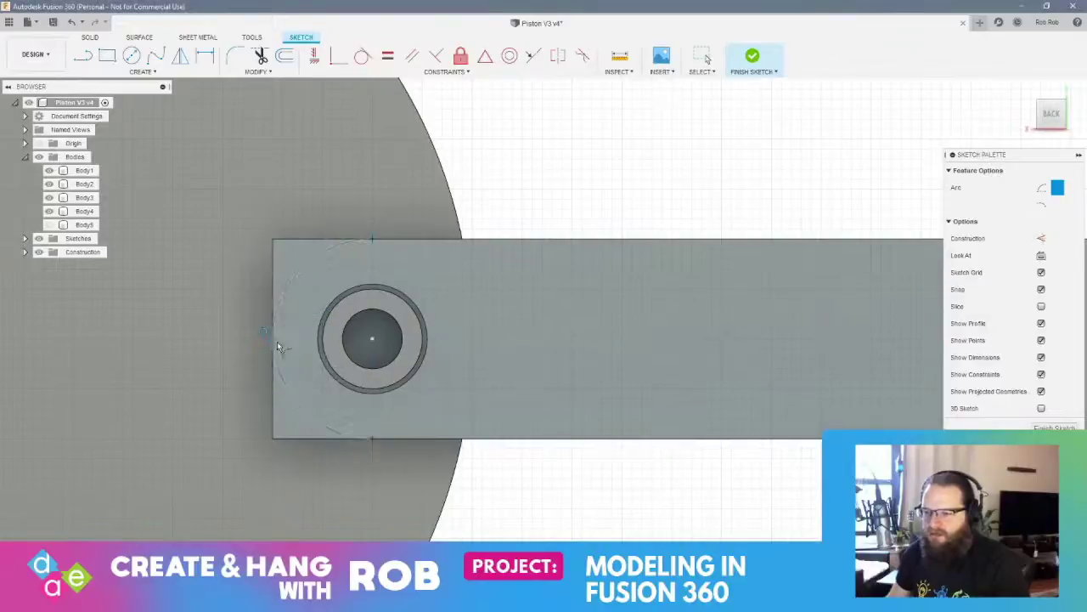
{"action": "left_click", "coordinate": [1054, 427]}
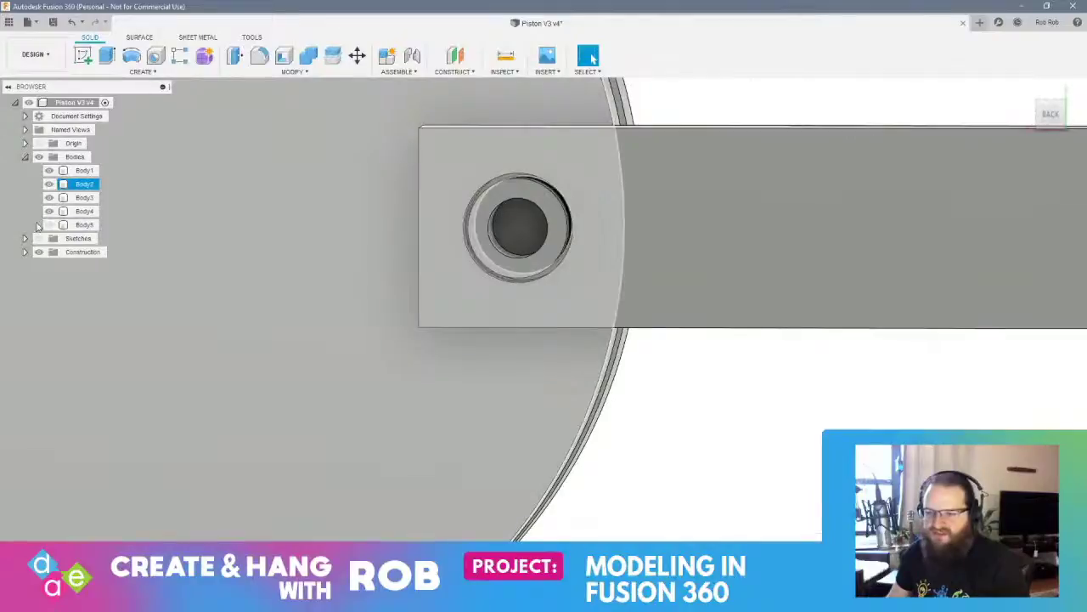
Cut the two corner profiles outside the arc 5 mm deep through the bar to round its end, and show Body5 again
{"action": "left_click", "coordinate": [38, 237]}
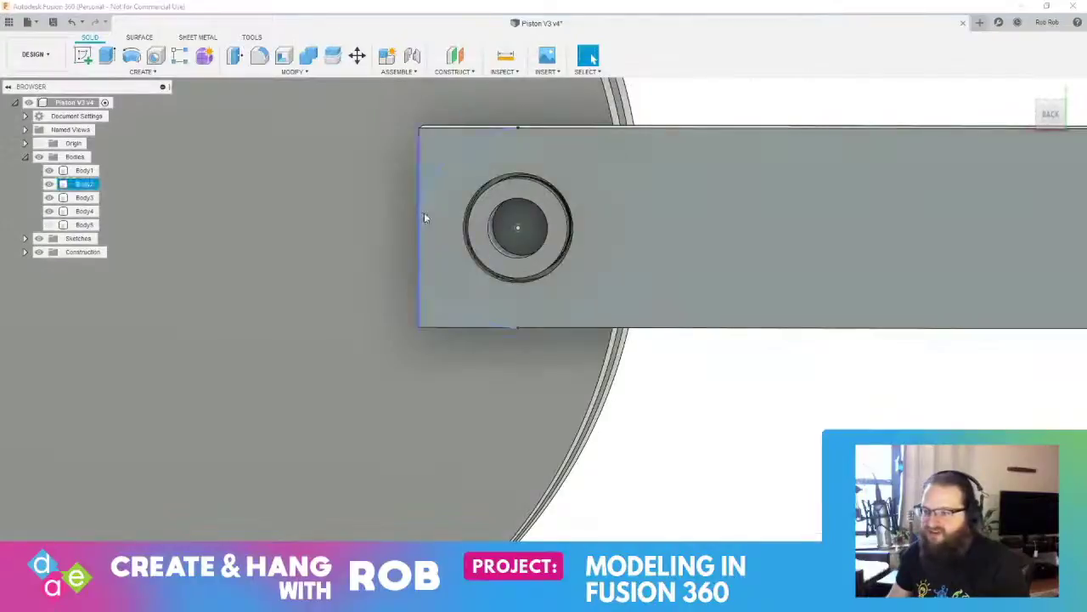
{"action": "left_click", "coordinate": [430, 301], "text": "ctrl"}
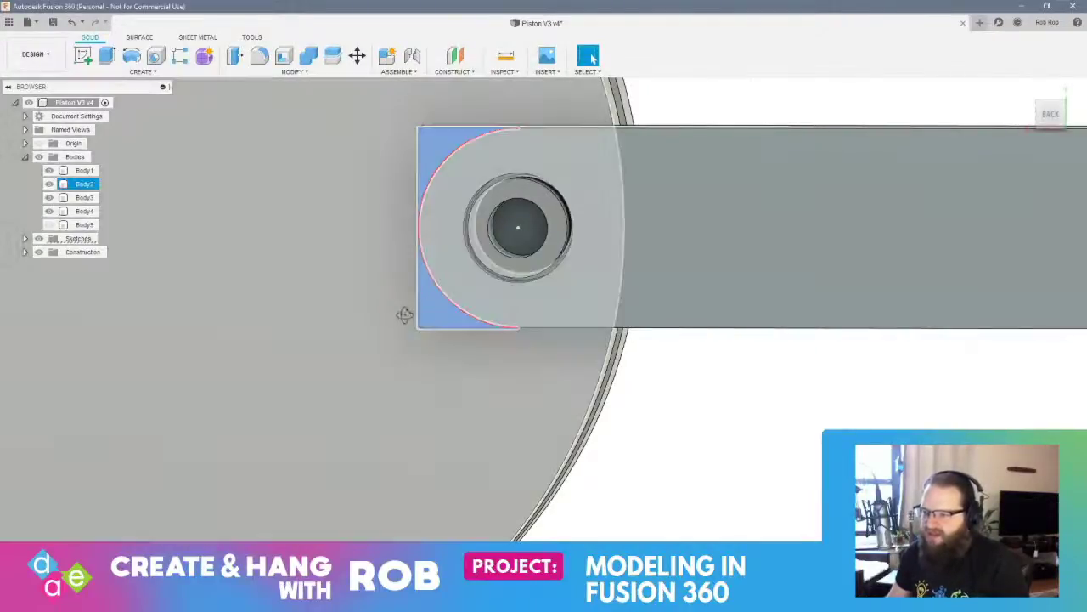
{"action": "middle_click_drag", "start_coordinate": [405, 313], "coordinate": [530, 321], "text": "shift"}
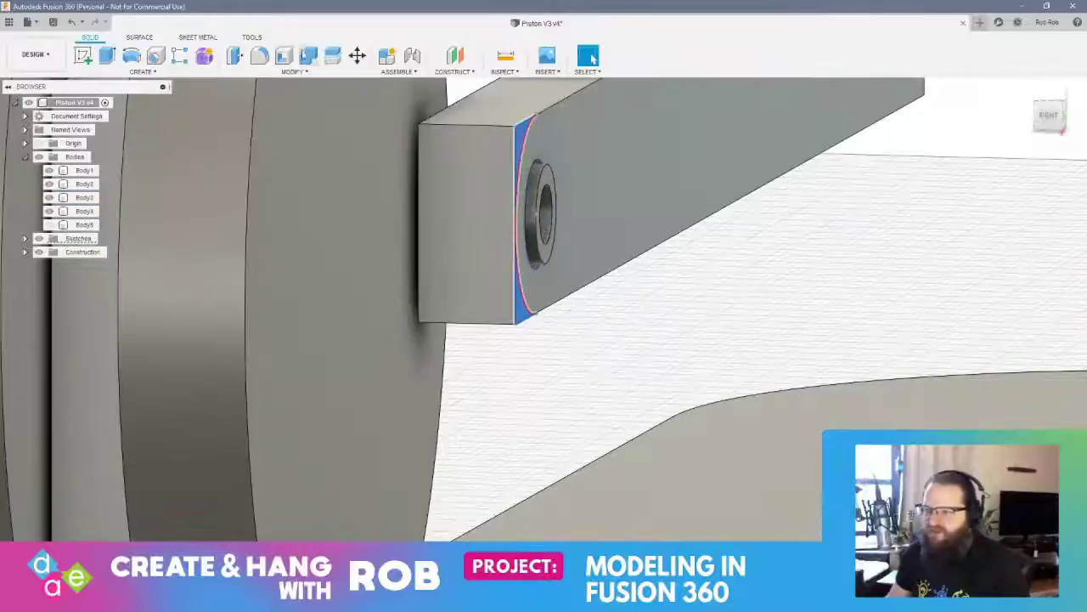
{"action": "left_click", "coordinate": [240, 58]}
{"action": "left_click_drag", "start_coordinate": [534, 297], "coordinate": [443, 301]}
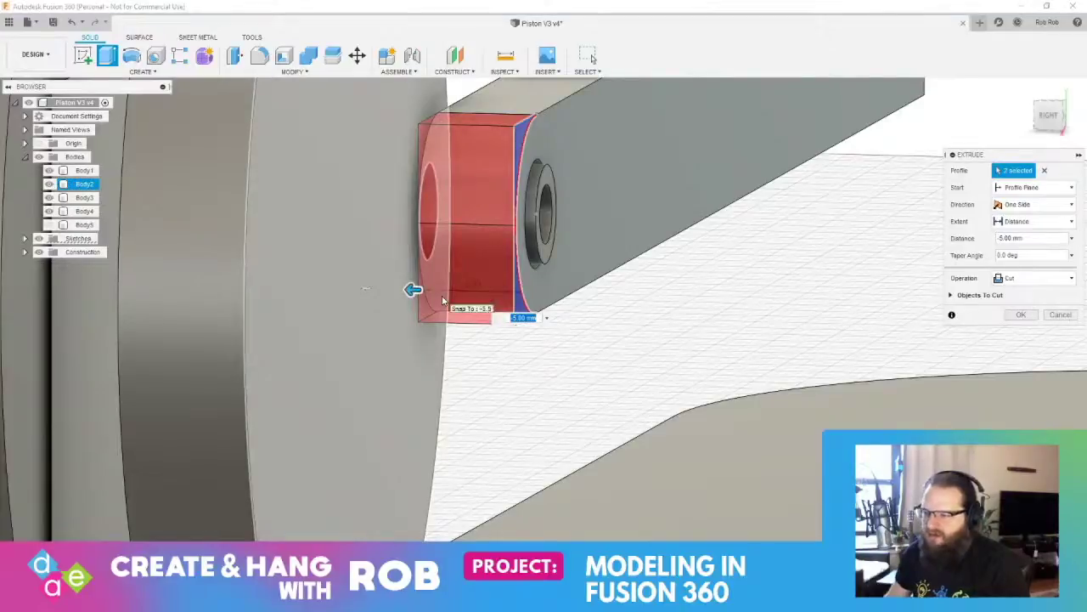
{"action": "key", "text": "Return"}
{"action": "scroll", "coordinate": [670, 281], "scroll_direction": "up", "scroll_amount": 5}
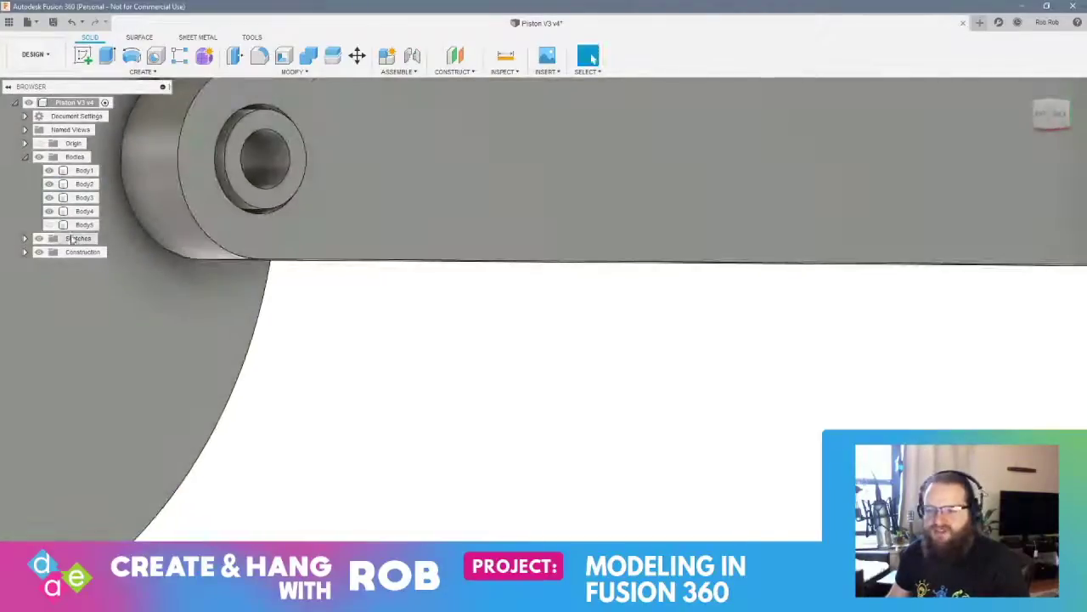
{"action": "scroll", "coordinate": [501, 391], "scroll_direction": "up", "scroll_amount": 3}
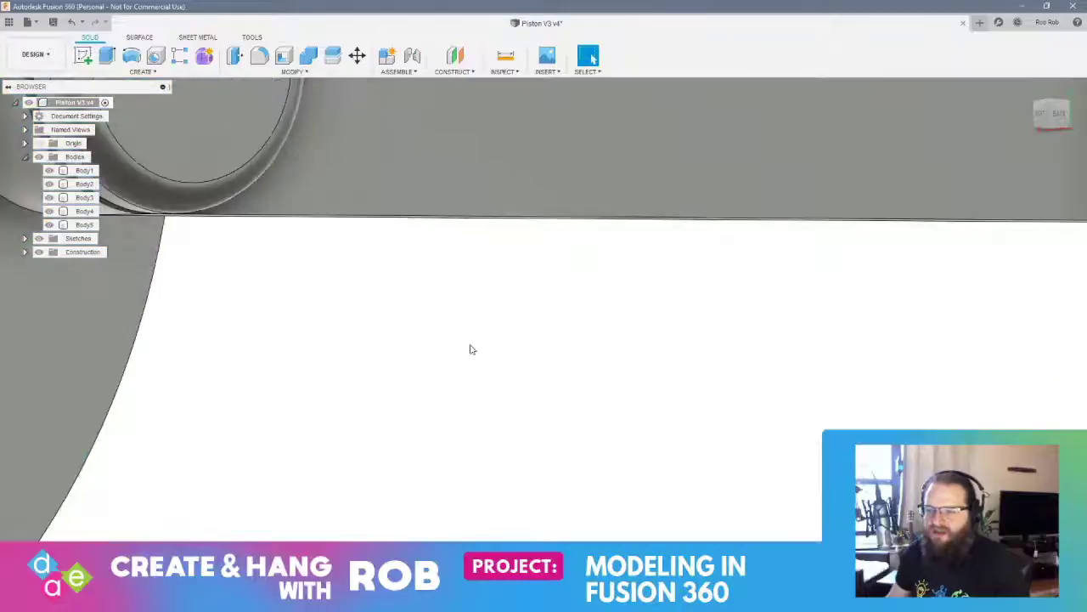
Examine the whole mechanism from several sides, including the rounded bar end, the headed pin and the crank discs
{"action": "scroll", "coordinate": [472, 349], "scroll_direction": "down", "scroll_amount": 10}
{"action": "middle_click_drag", "start_coordinate": [490, 349], "coordinate": [451, 369], "text": "shift"}
{"action": "left_click", "coordinate": [762, 451]}
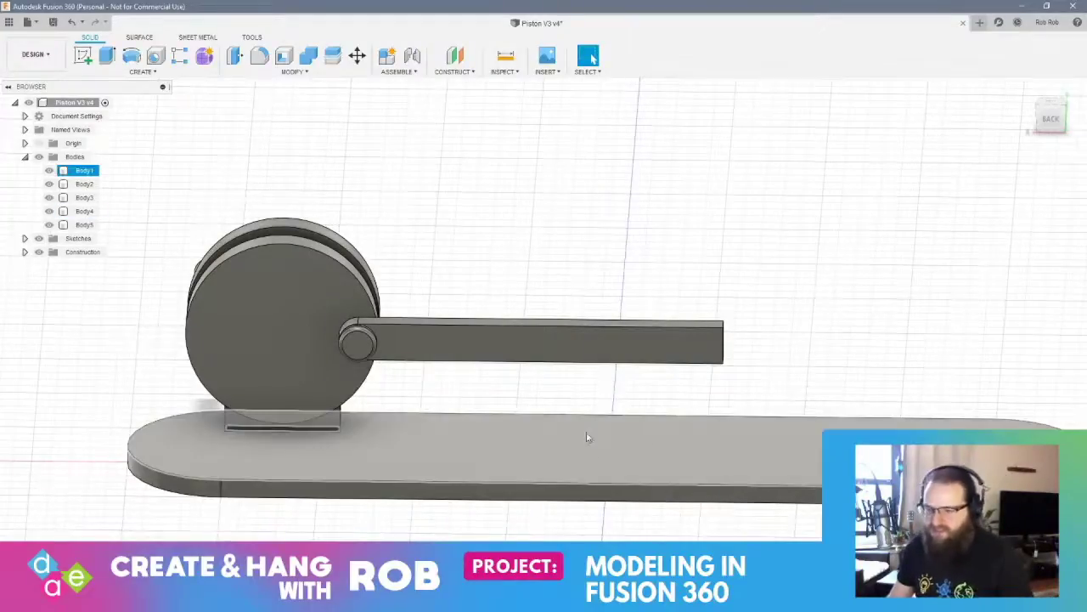
{"action": "middle_click_drag", "start_coordinate": [587, 437], "coordinate": [592, 58], "text": "shift"}
{"action": "middle_click_drag", "start_coordinate": [442, 365], "coordinate": [502, 381], "text": "shift"}
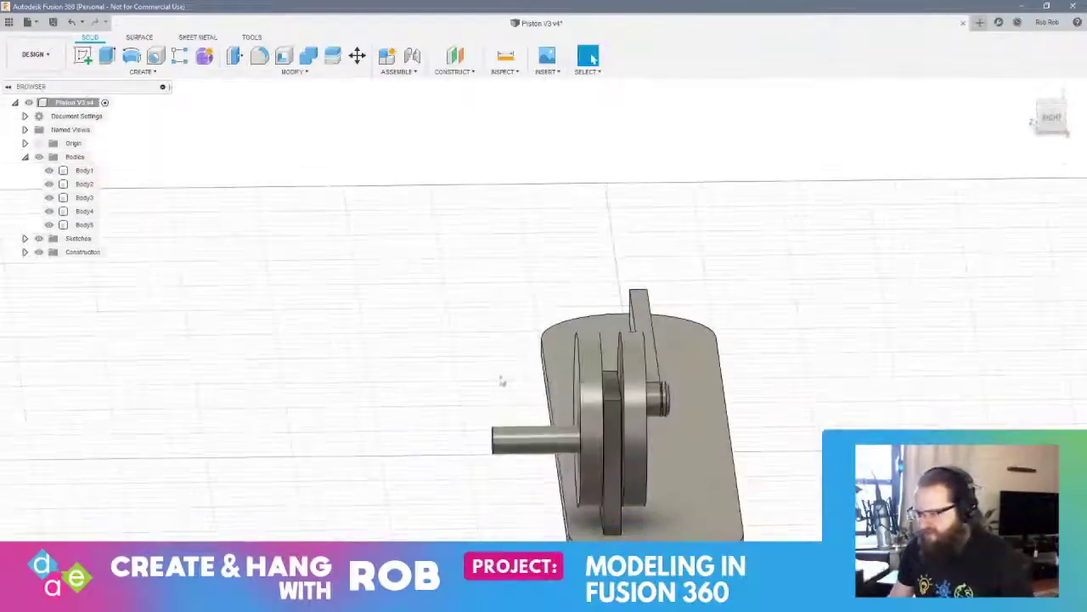
{"action": "middle_click_drag", "start_coordinate": [630, 416], "coordinate": [722, 374], "text": "shift"}
{"action": "middle_click_drag", "start_coordinate": [512, 413], "coordinate": [748, 429], "text": "shift"}
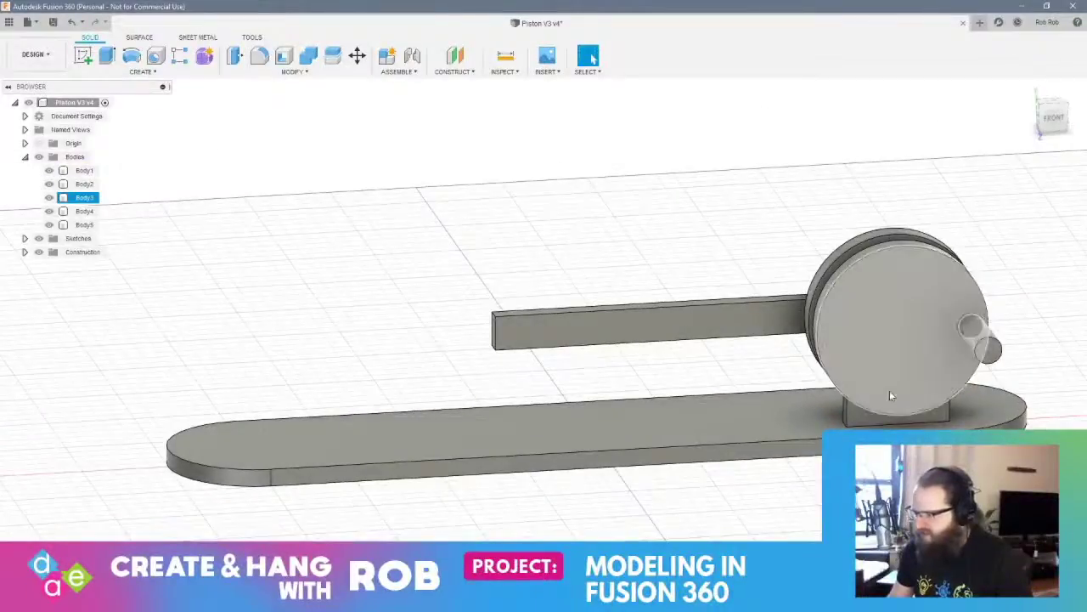
{"action": "middle_click_drag", "start_coordinate": [985, 348], "coordinate": [485, 425], "text": "shift"}
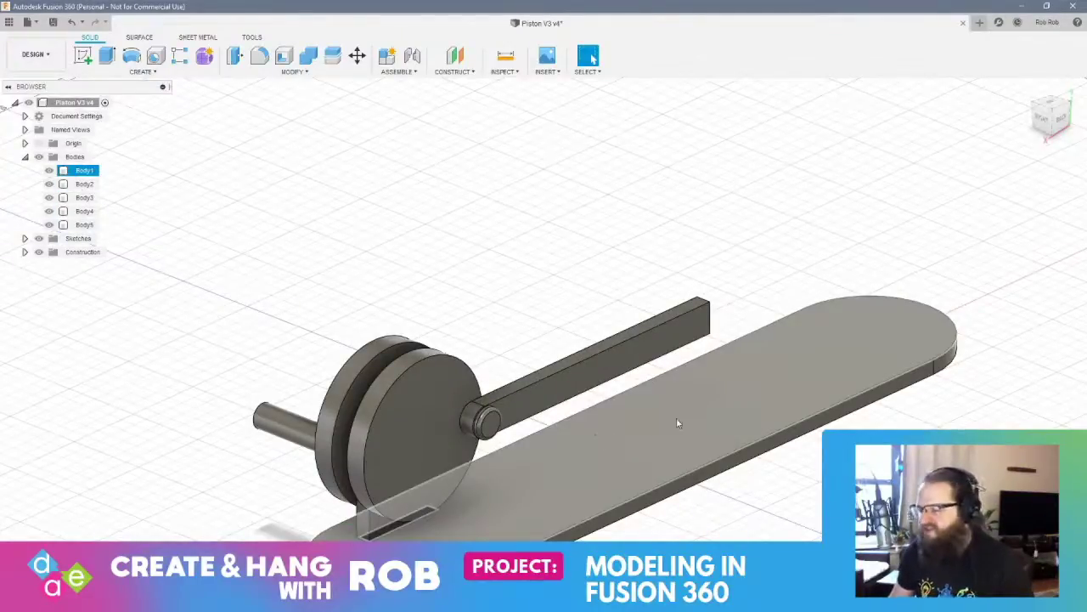
{"action": "middle_click_drag", "start_coordinate": [761, 397], "coordinate": [752, 435], "text": "shift"}
{"action": "middle_click_drag", "start_coordinate": [663, 434], "coordinate": [830, 425], "text": "shift"}
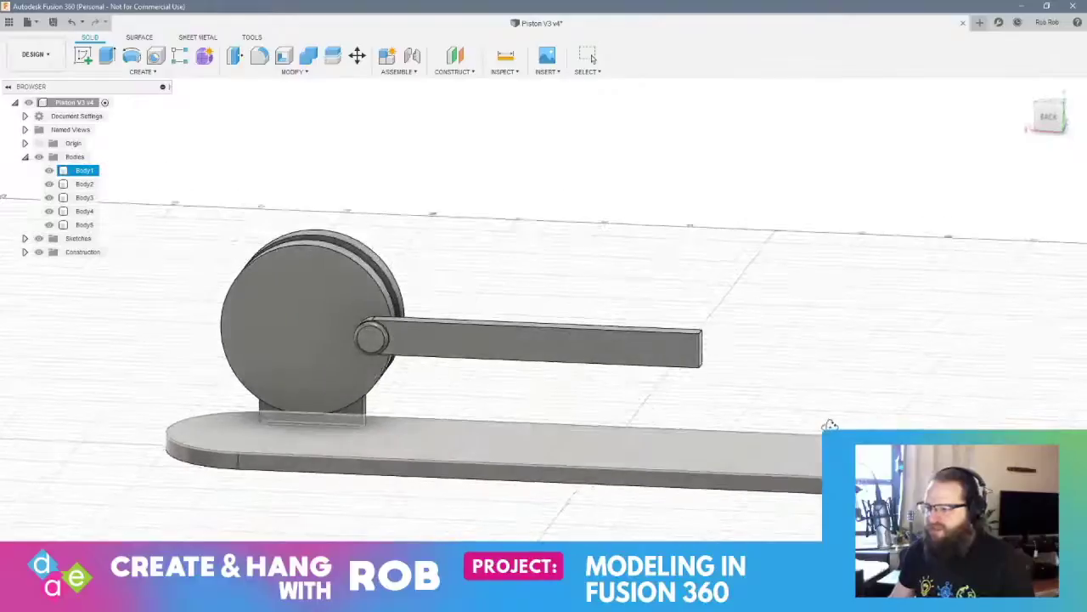
{"action": "left_click", "coordinate": [590, 57]}
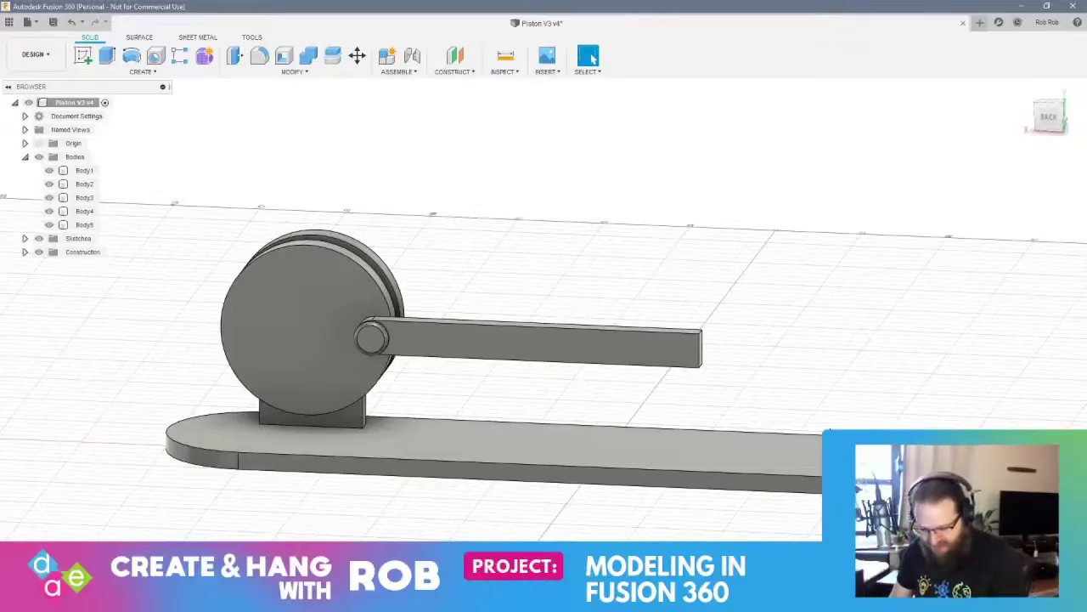
Save the design with the version description "Crank Complete"
{"action": "key", "text": "ctrl+s"}
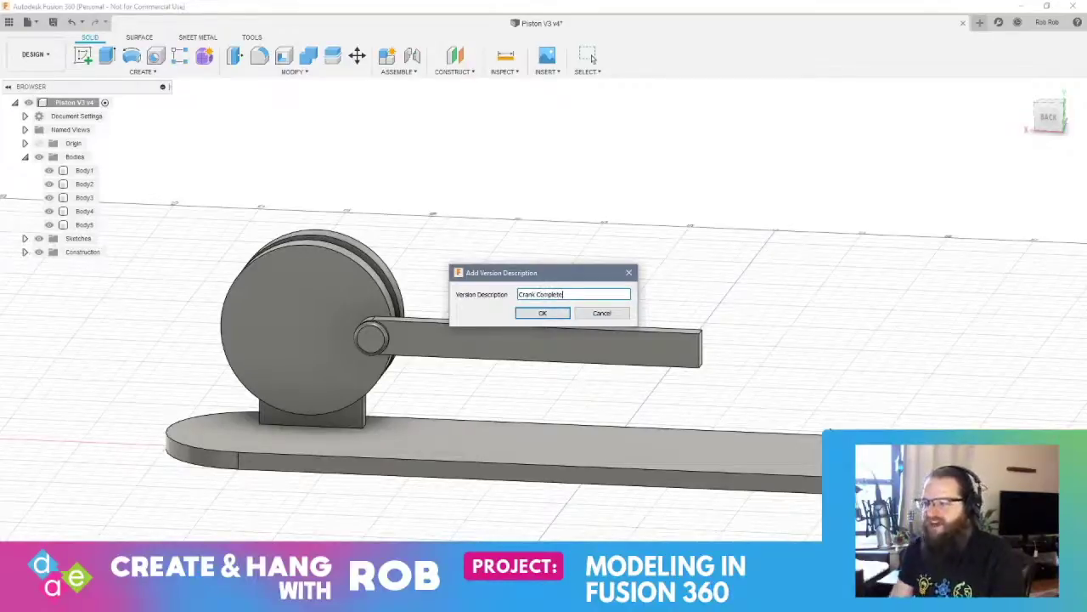
{"action": "key", "text": "Return"}
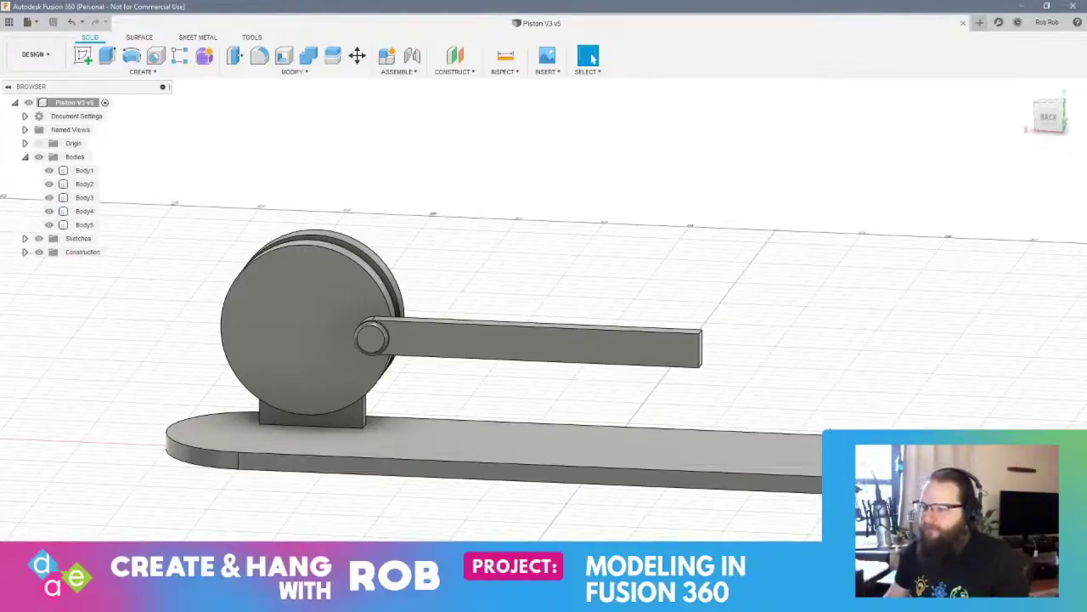
Shorten the connecting bar to about half its length by offsetting its free end face toward the crank
{"action": "middle_click_drag", "start_coordinate": [682, 517], "coordinate": [702, 492], "text": "shift"}
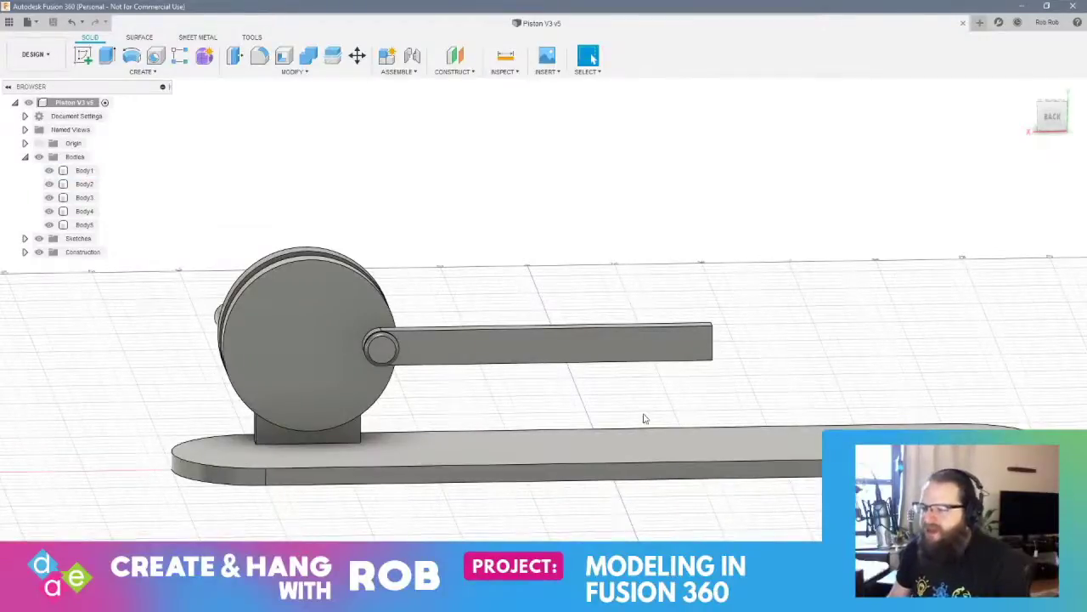
{"action": "middle_click_drag", "start_coordinate": [779, 403], "coordinate": [744, 391], "text": "shift"}
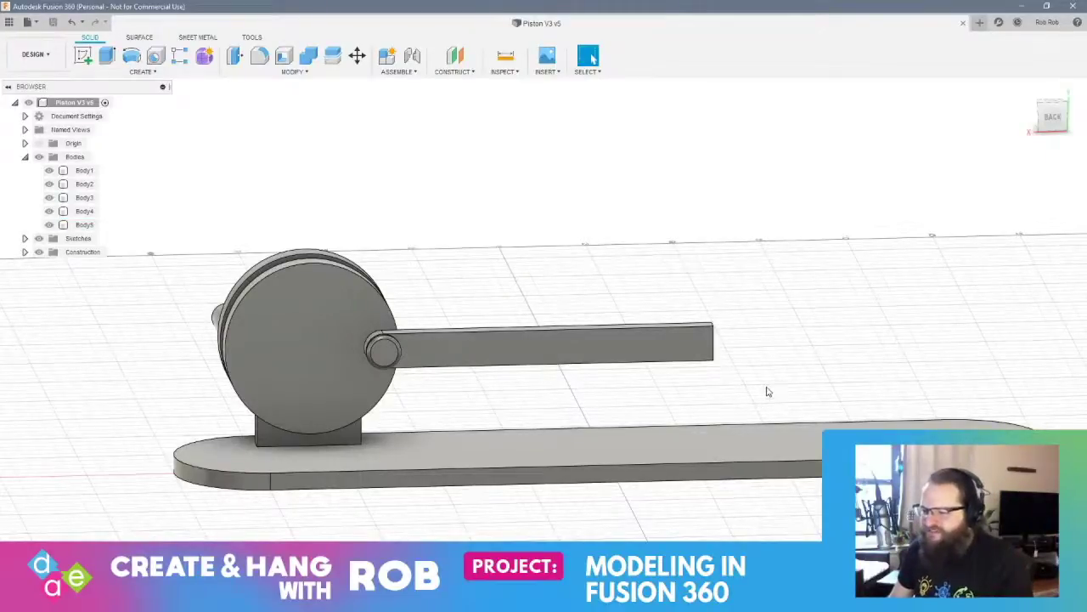
{"action": "middle_click_drag", "start_coordinate": [805, 397], "coordinate": [727, 382], "text": "shift"}
{"action": "left_click", "coordinate": [618, 352]}
{"action": "right_click", "coordinate": [619, 351]}
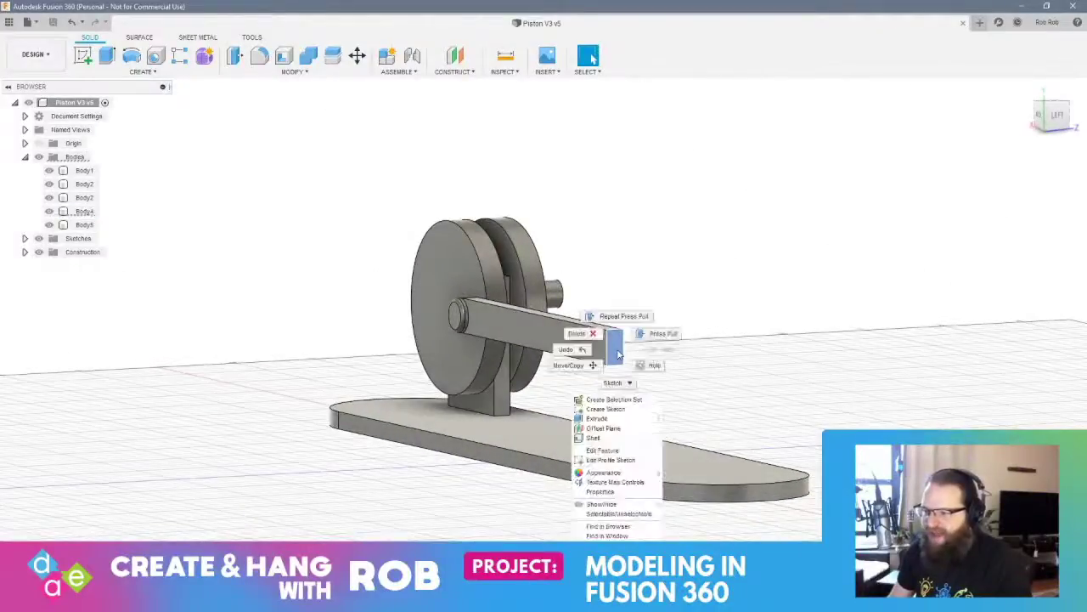
{"action": "left_click", "coordinate": [658, 333]}
{"action": "middle_click_drag", "start_coordinate": [776, 444], "coordinate": [672, 357], "text": "shift"}
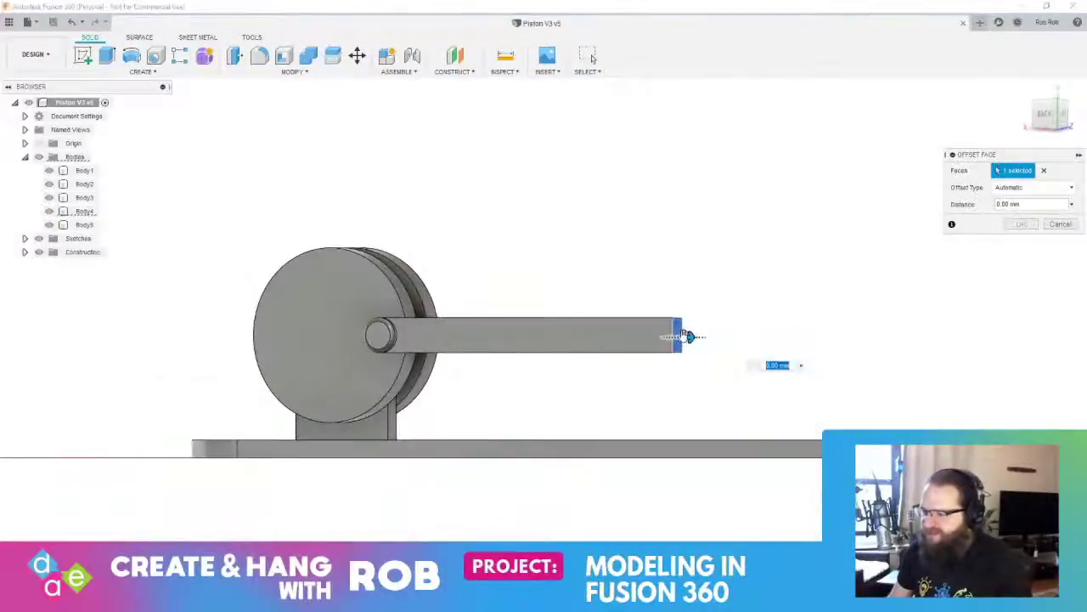
{"action": "left_click_drag", "start_coordinate": [684, 338], "coordinate": [524, 327]}
{"action": "key", "text": "Return"}
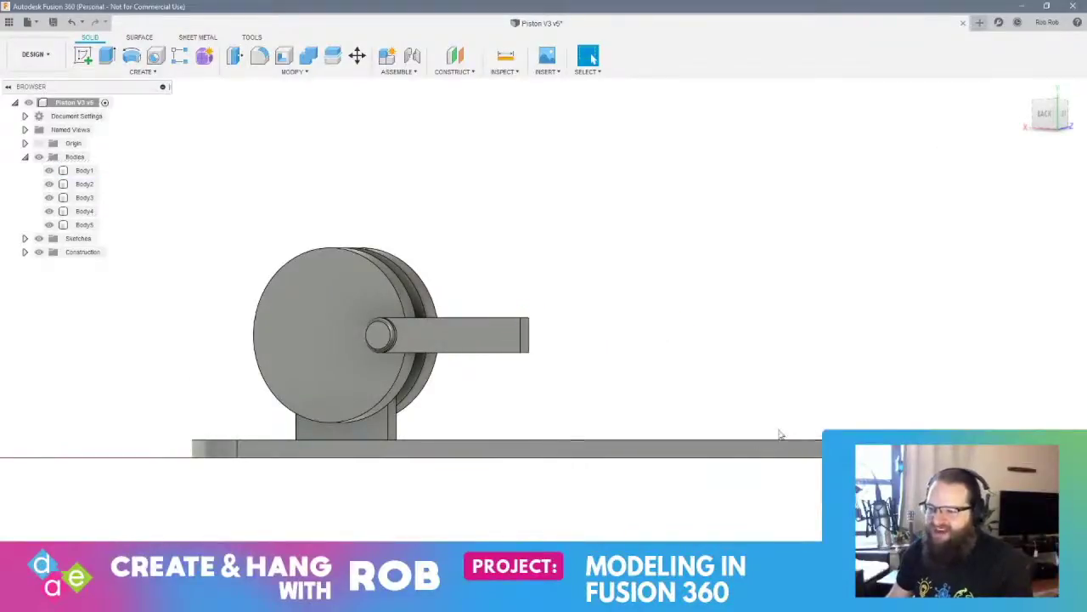
{"action": "middle_click_drag", "start_coordinate": [781, 434], "coordinate": [716, 299], "text": "shift"}
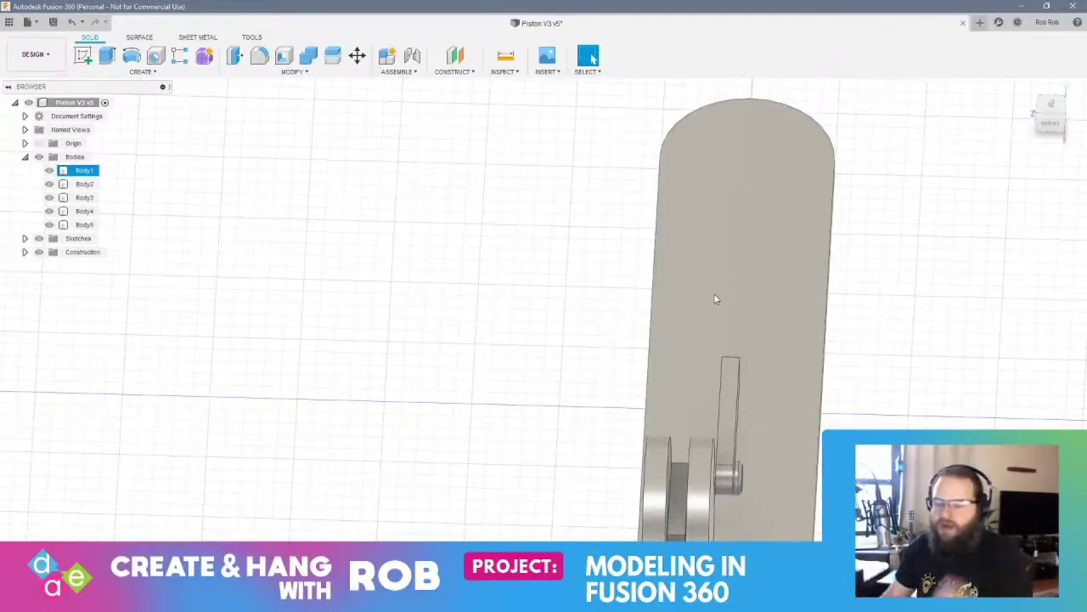
{"action": "middle_click_drag", "start_coordinate": [730, 331], "coordinate": [807, 300], "text": "shift"}
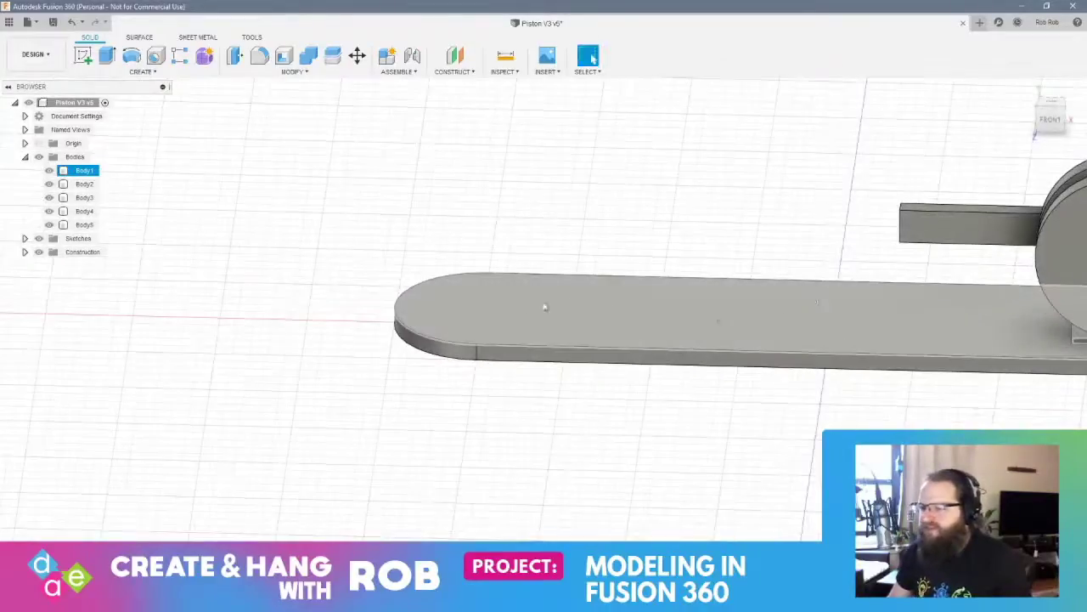
{"action": "left_click", "coordinate": [591, 270]}
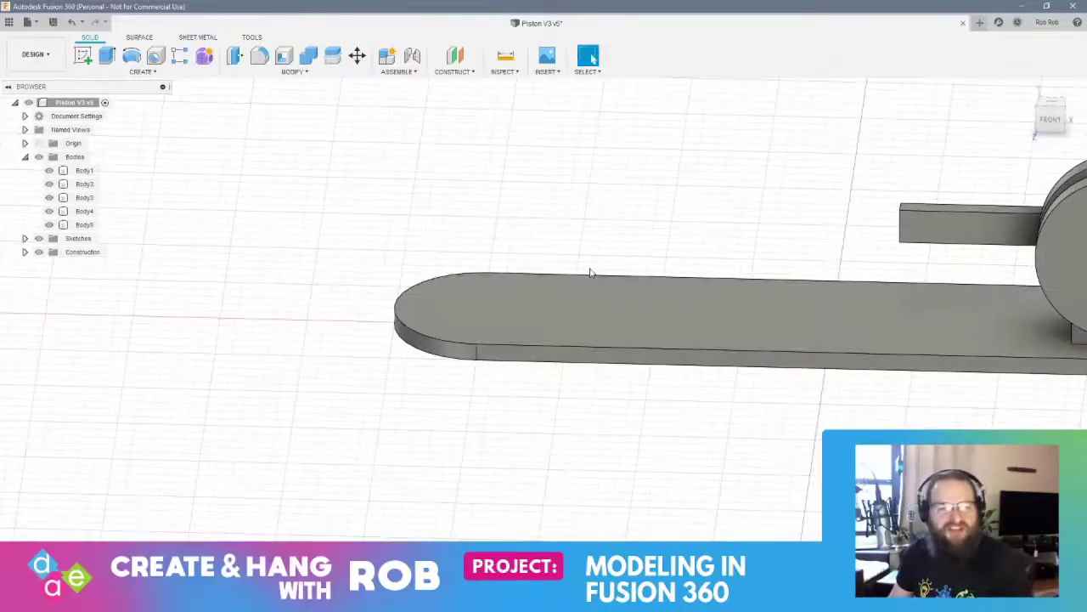
{"action": "left_click", "coordinate": [994, 324]}
{"action": "left_click", "coordinate": [342, 258]}
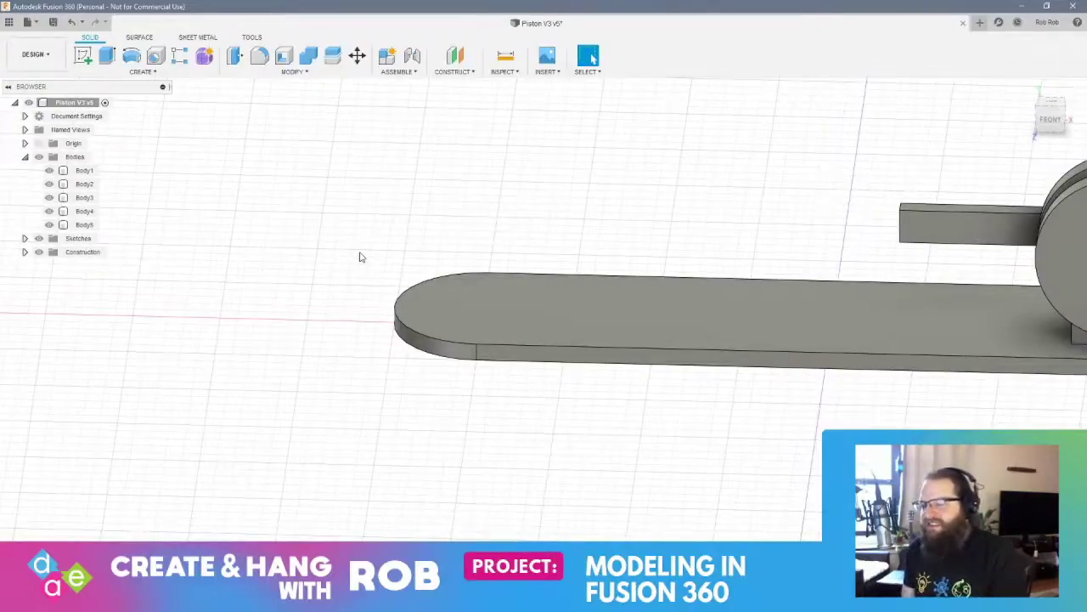
{"action": "left_click", "coordinate": [417, 304]}
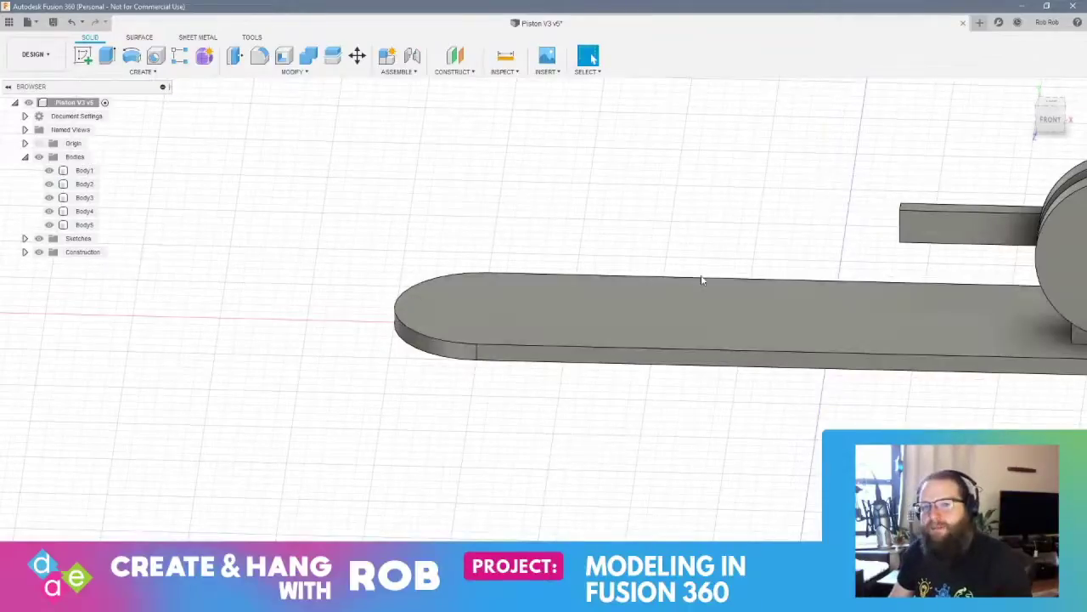
On the base plate's upper face, sketch a rectangle 75 mm long and about 20 mm wide, centred on its long axis near the empty end
{"action": "middle_click_drag", "start_coordinate": [704, 281], "coordinate": [609, 297], "text": "shift"}
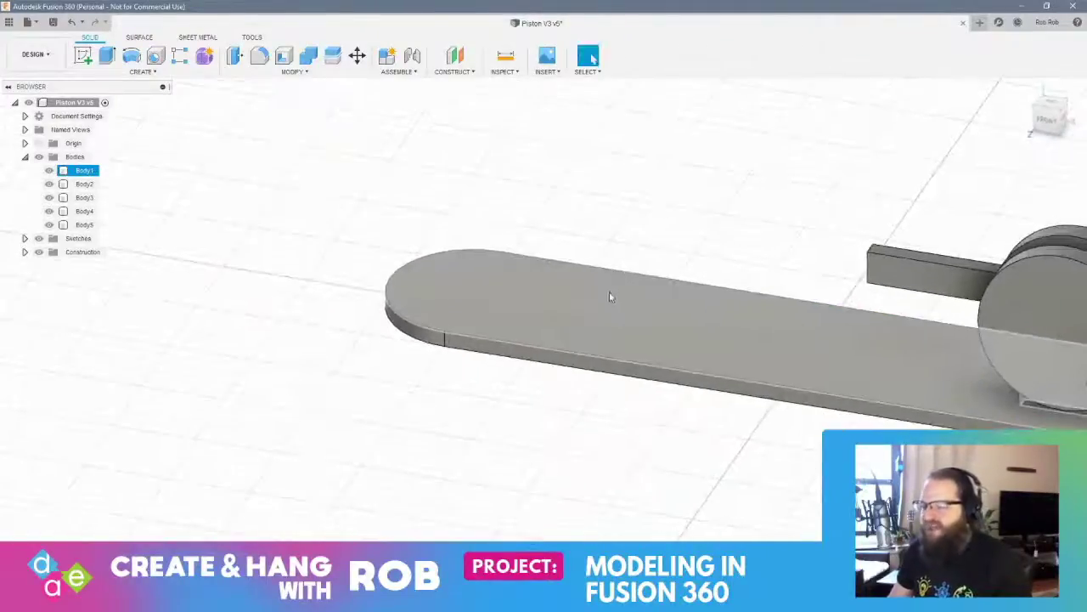
{"action": "left_click", "coordinate": [83, 55]}
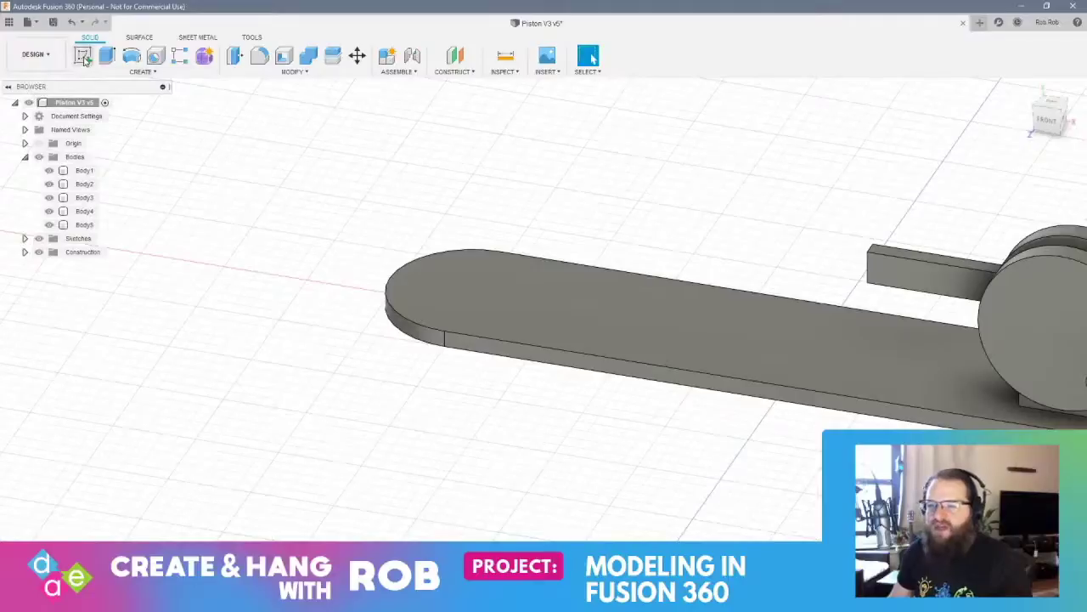
{"action": "left_click", "coordinate": [572, 319]}
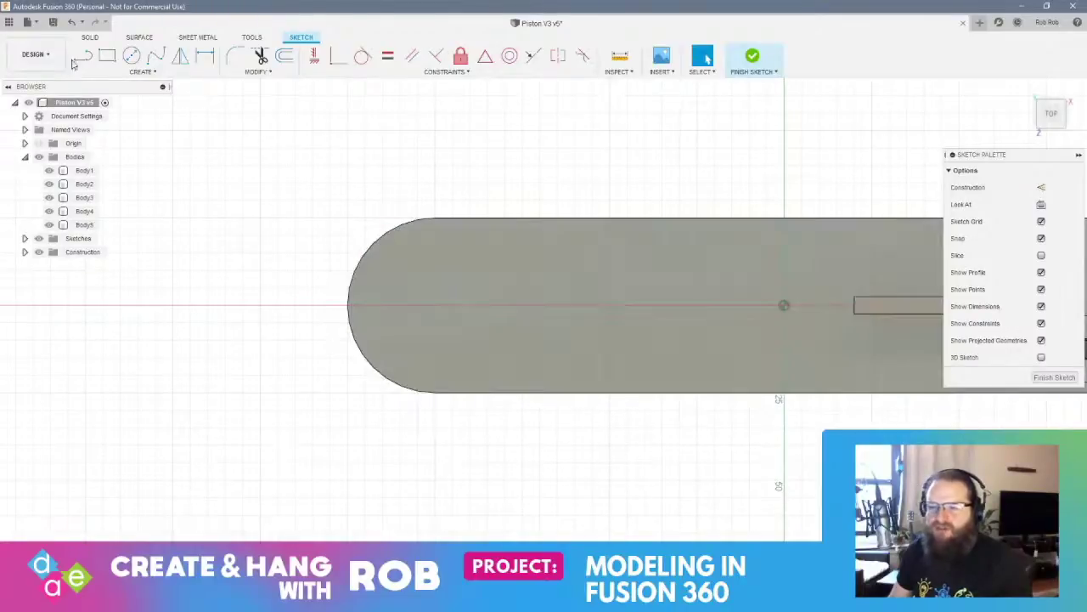
{"action": "left_click", "coordinate": [107, 55]}
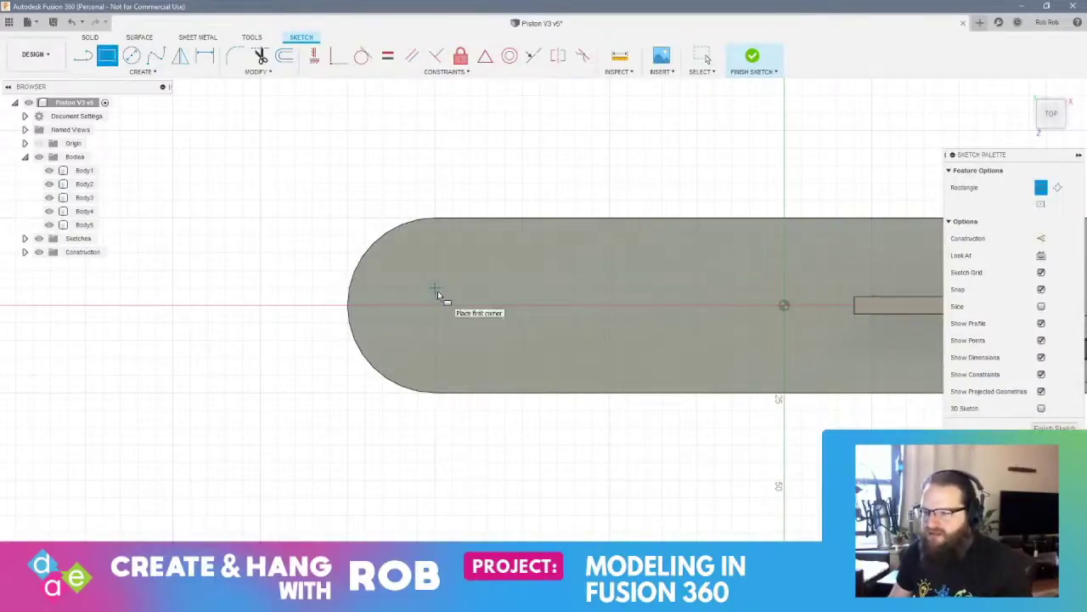
{"action": "left_click", "coordinate": [435, 272]}
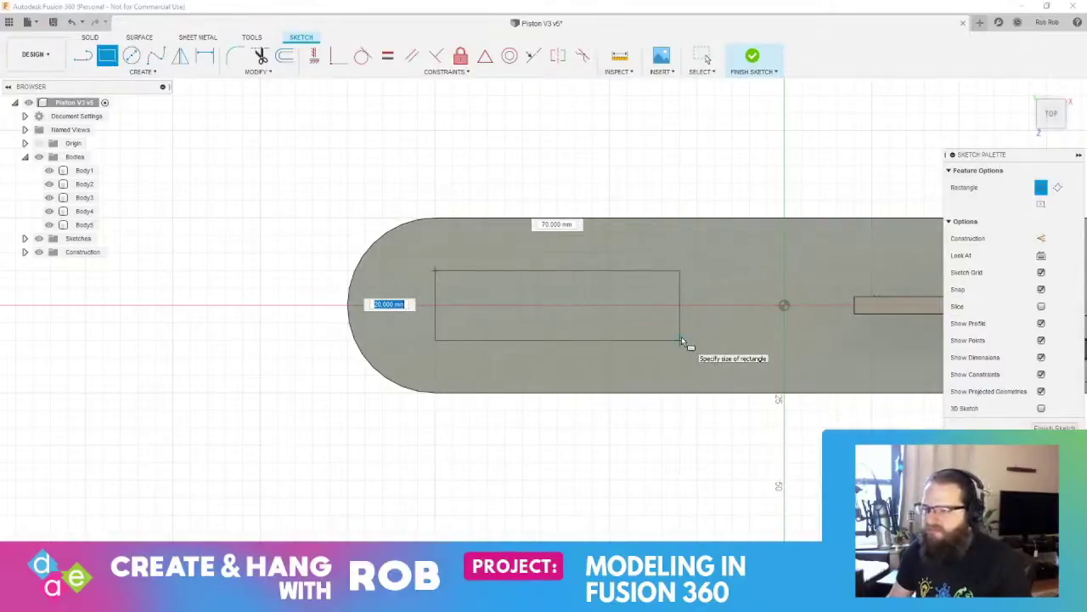
{"action": "key", "text": "Tab"}
{"action": "type", "text": "75"}
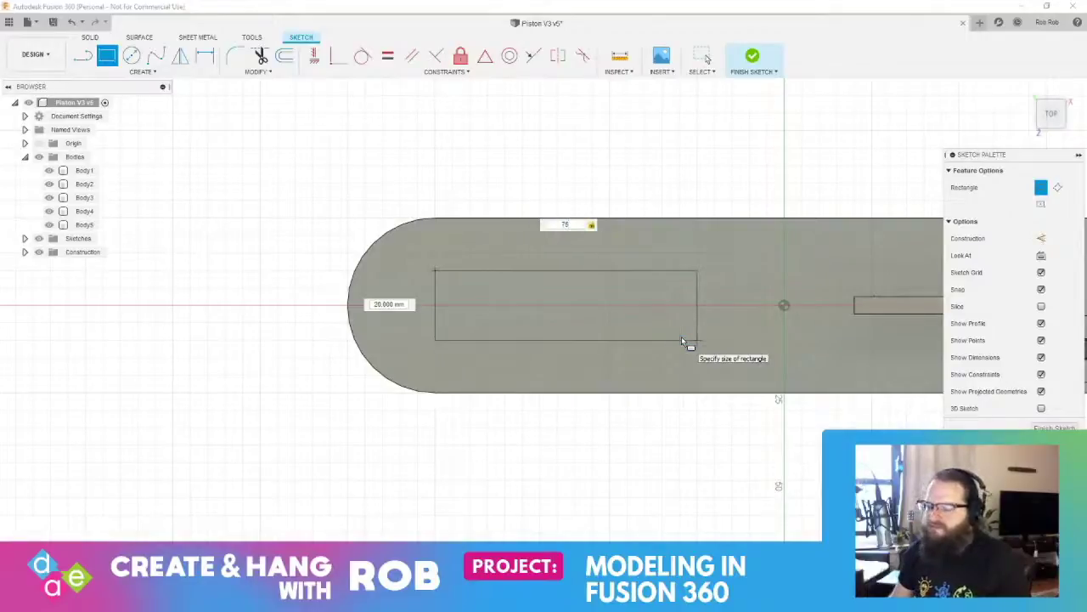
{"action": "key", "text": "Return"}
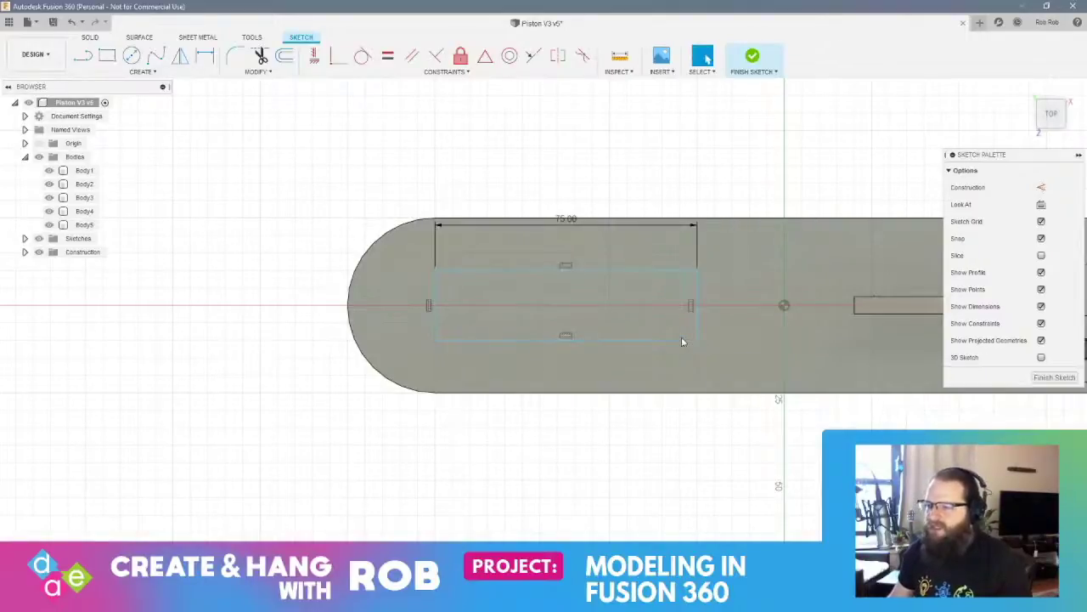
{"action": "left_click", "coordinate": [1054, 378]}
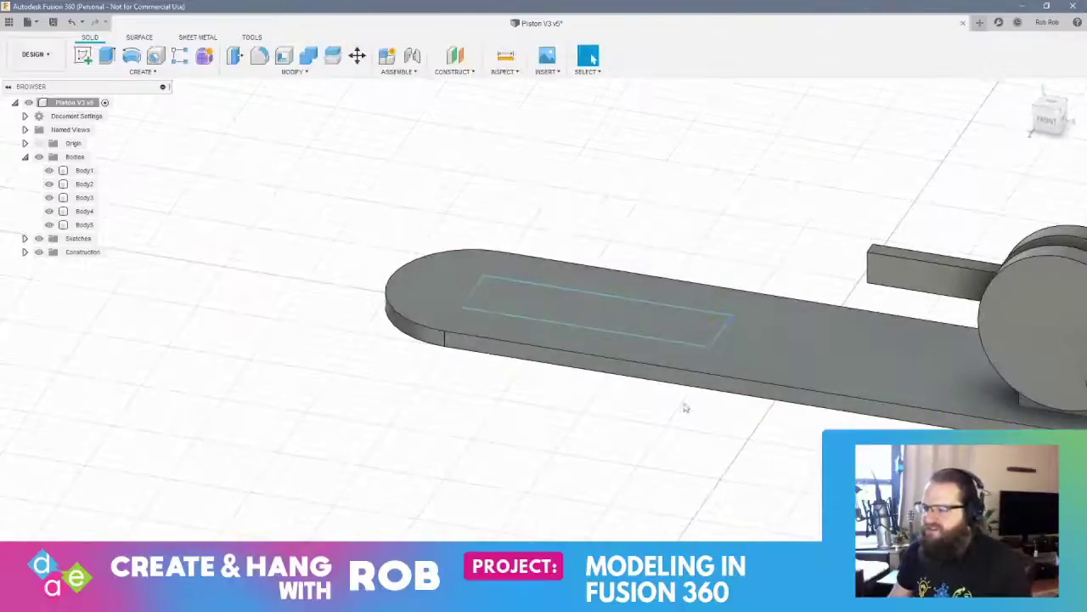
Extrude the rectangle profile 5 mm upward as a raised block on the base plate
{"action": "left_click", "coordinate": [640, 333]}
{"action": "right_click", "coordinate": [640, 330]}
{"action": "left_click", "coordinate": [682, 312]}
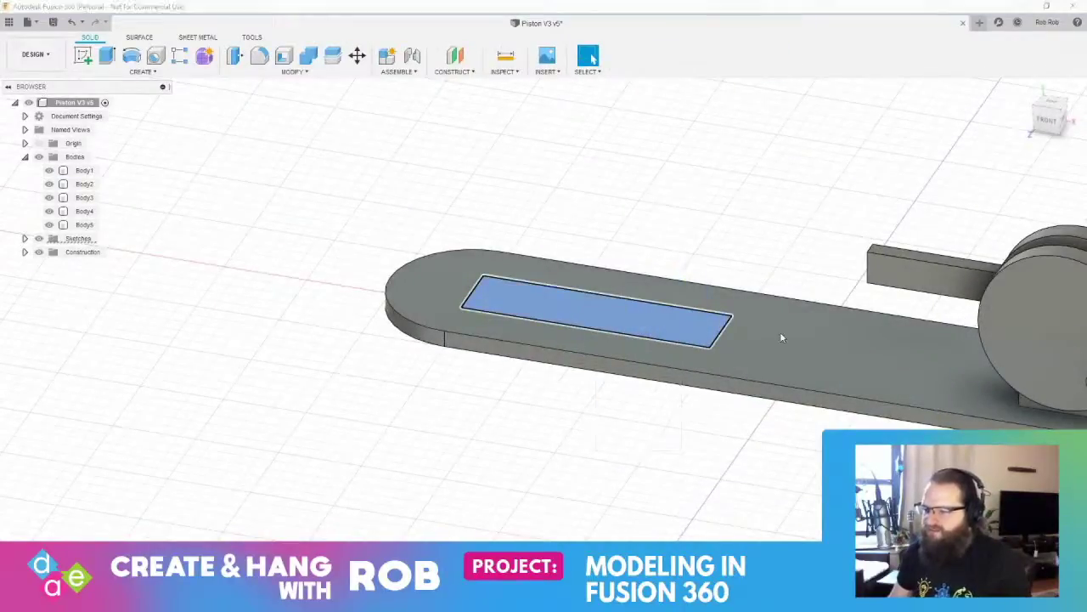
{"action": "type", "text": "5"}
{"action": "key", "text": "Return"}
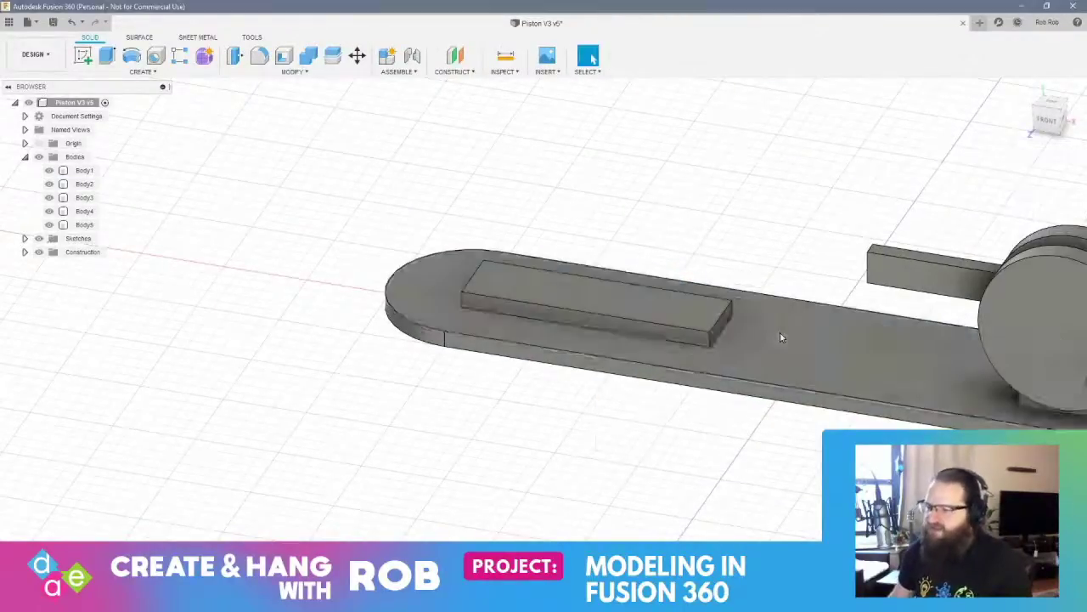
{"action": "left_click", "coordinate": [773, 289]}
Examine the mechanism from the connecting bar's side, comparing the crank discs, the shortened bar and the raised block
{"action": "middle_click_drag", "start_coordinate": [773, 288], "coordinate": [589, 303], "text": "shift"}
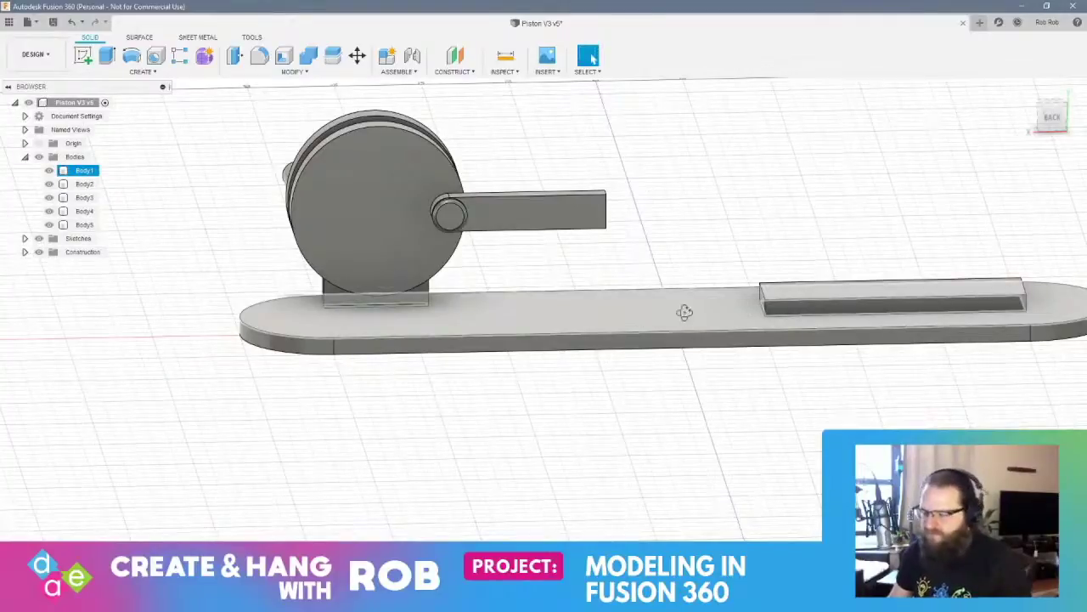
{"action": "mouse_move", "coordinate": [684, 312]}
{"action": "middle_mouse_down", "text": "shift"}
{"action": "mouse_move", "coordinate": [657, 314]}
{"action": "mouse_move", "coordinate": [679, 320]}
{"action": "middle_mouse_up", "text": "shift"}
{"action": "left_click", "coordinate": [874, 218]}
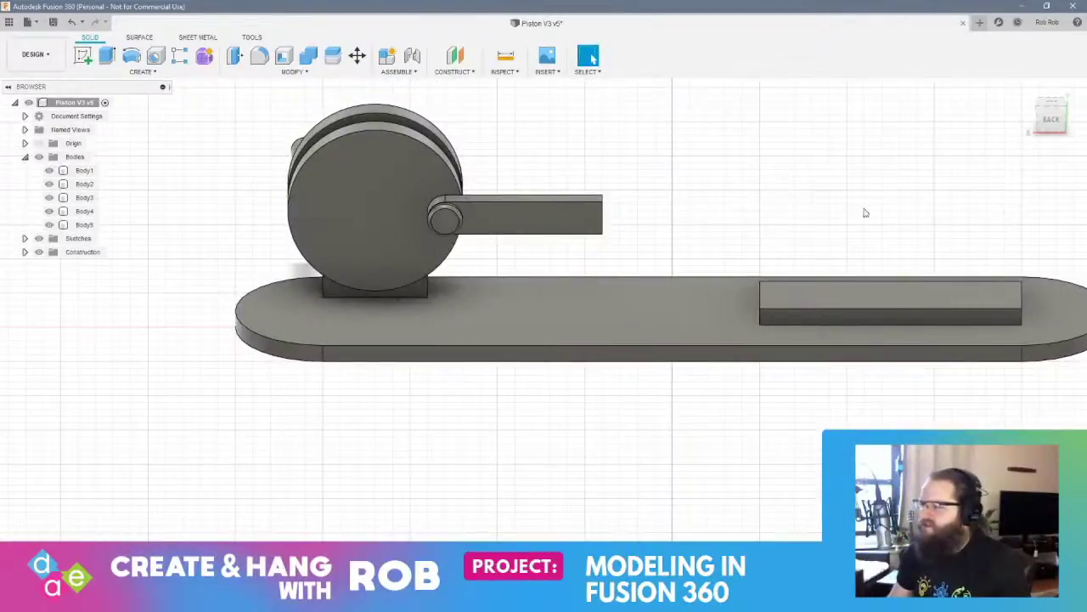
{"action": "left_click", "coordinate": [377, 221]}
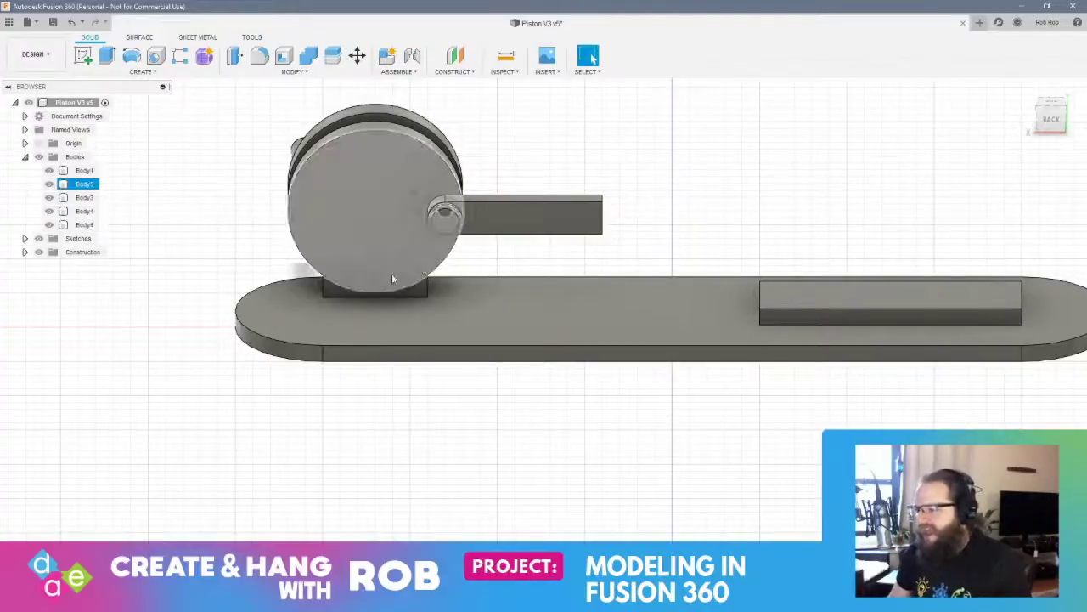
{"action": "left_click", "coordinate": [340, 248]}
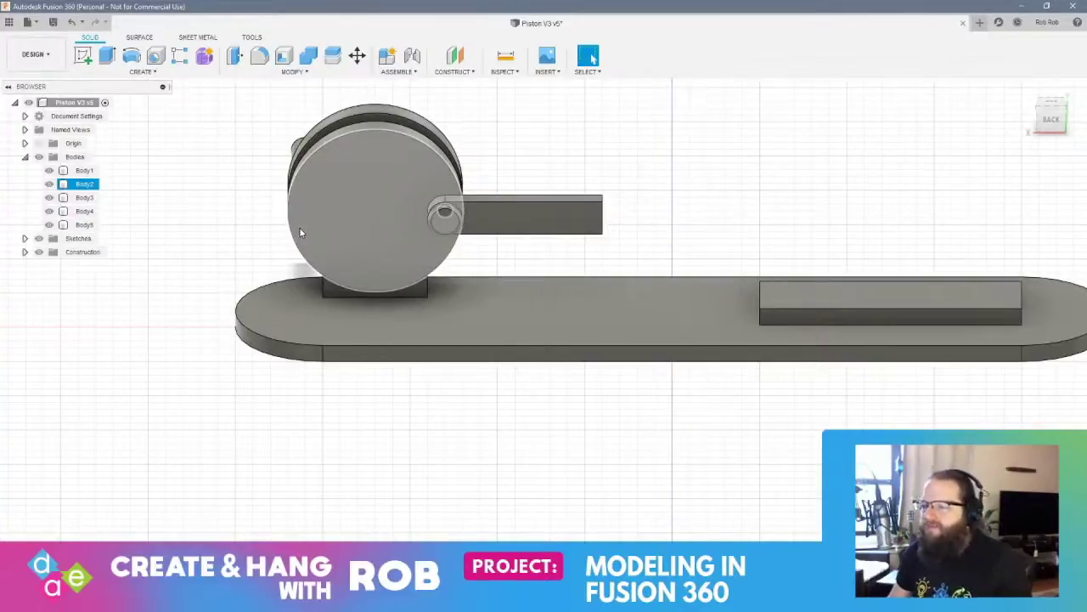
{"action": "left_click", "coordinate": [828, 235]}
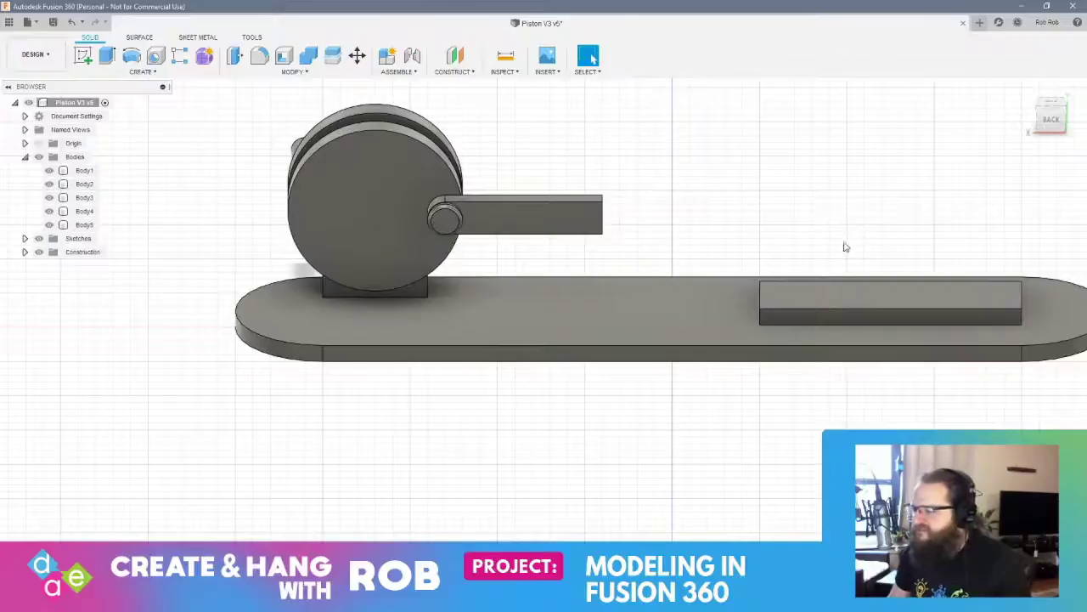
{"action": "middle_click_drag", "start_coordinate": [766, 264], "coordinate": [740, 246], "text": "shift"}
{"action": "left_click", "coordinate": [808, 298]}
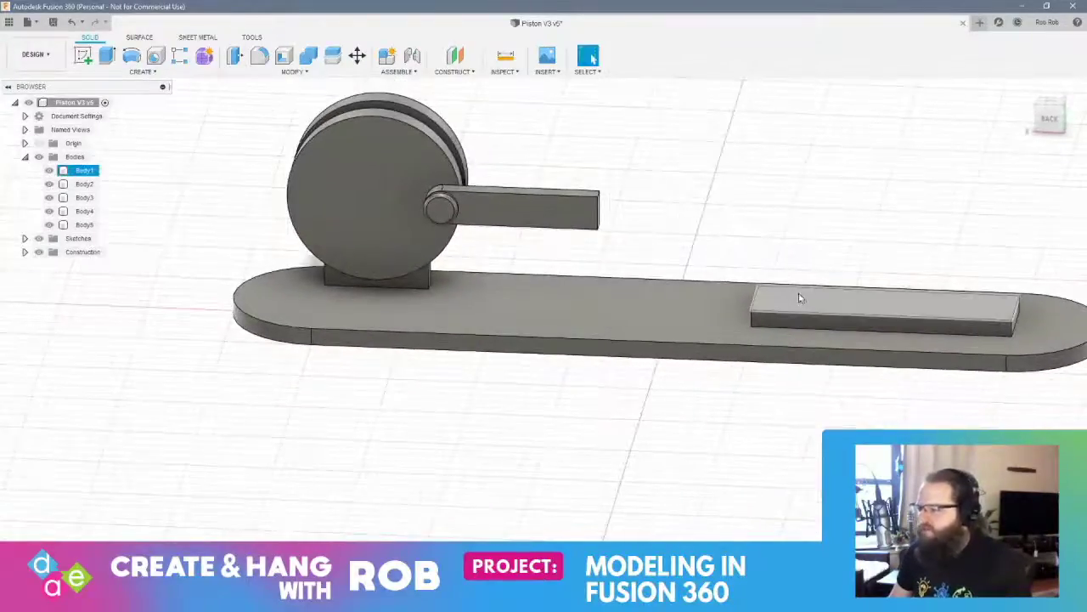
Try to shorten the raised block by offsetting its crank-side end face -25 mm
{"action": "middle_click_drag", "start_coordinate": [816, 304], "coordinate": [600, 306], "text": "shift"}
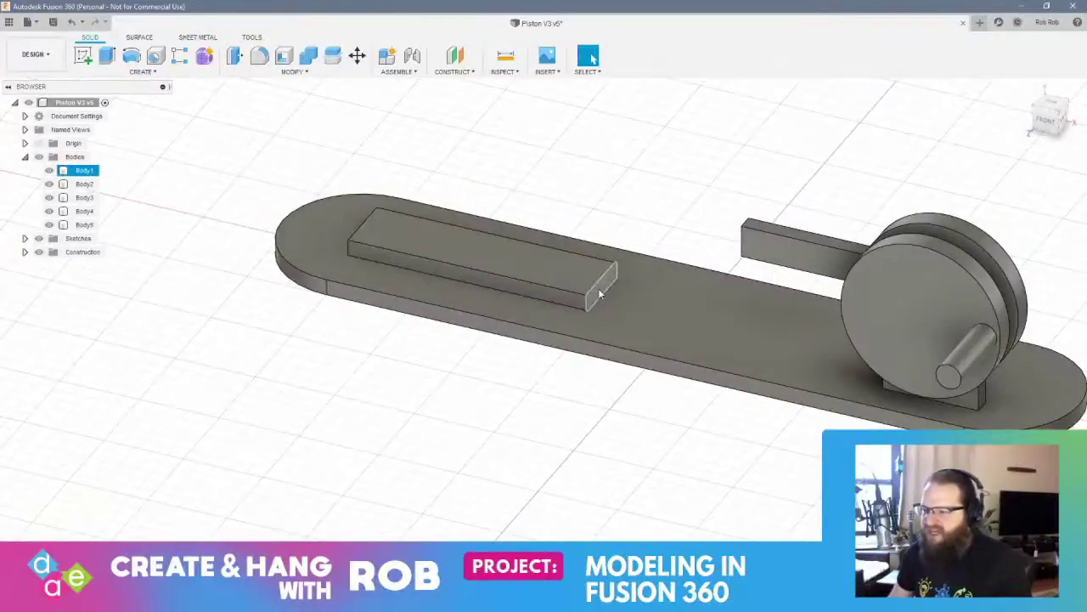
{"action": "right_click", "coordinate": [601, 293]}
{"action": "left_click", "coordinate": [624, 279]}
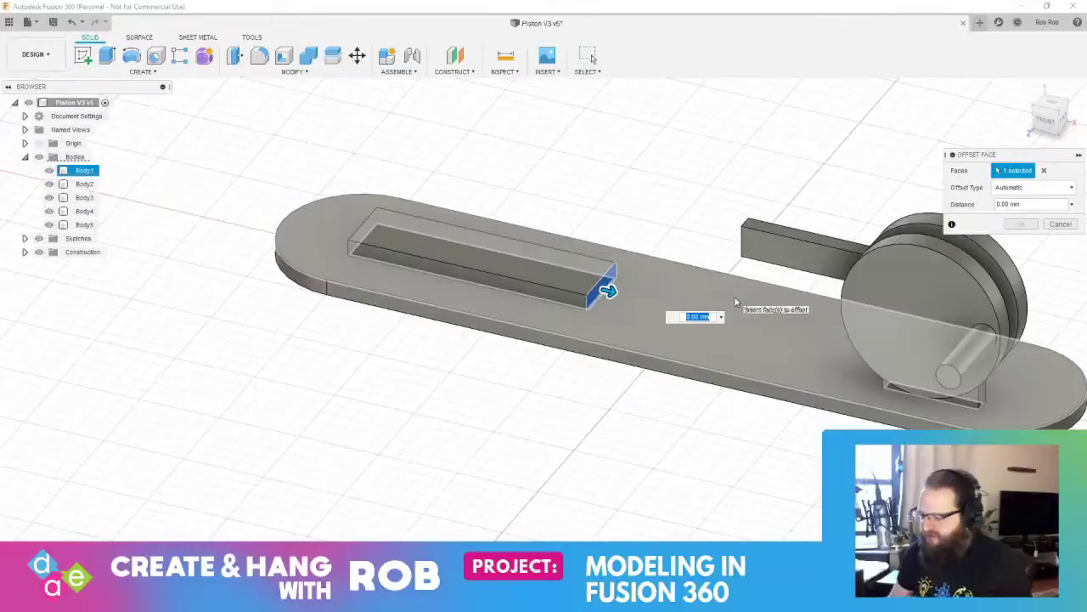
{"action": "type", "text": "-25"}
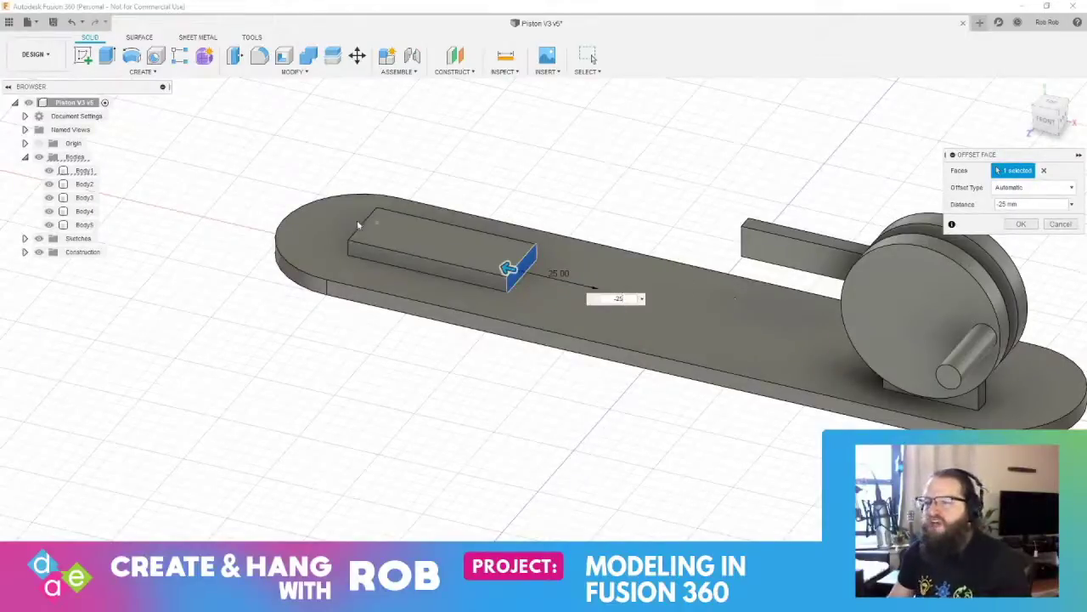
{"action": "key", "text": "Return"}
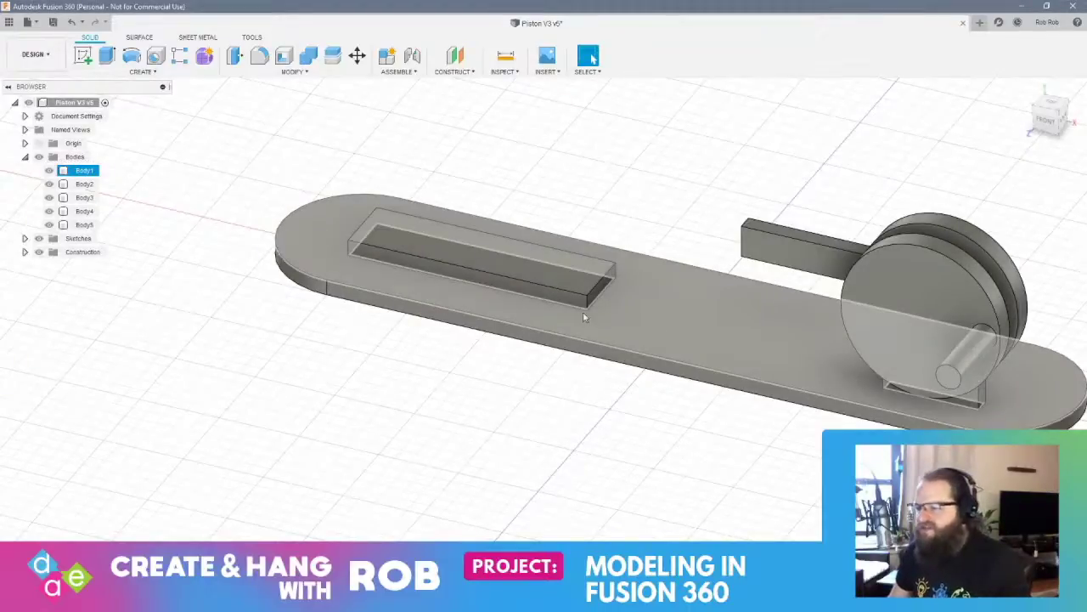
{"action": "left_click", "coordinate": [557, 361]}
{"action": "middle_click_drag", "start_coordinate": [557, 361], "coordinate": [671, 406], "text": "shift"}
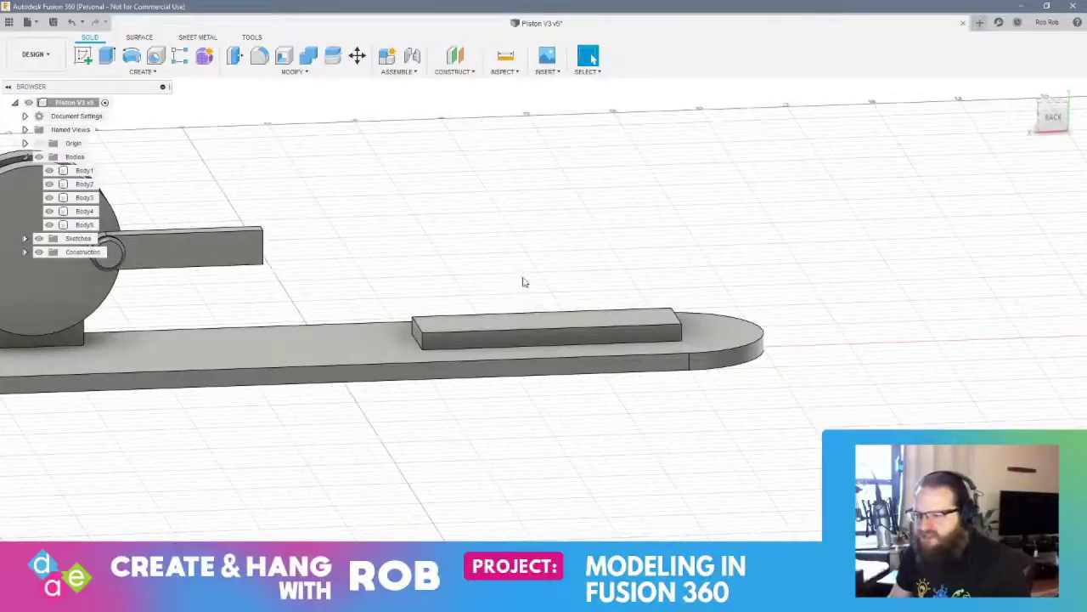
{"action": "middle_click_drag", "start_coordinate": [665, 272], "coordinate": [592, 58], "text": "shift"}
{"action": "middle_click_drag", "start_coordinate": [467, 265], "coordinate": [540, 304], "text": "shift"}
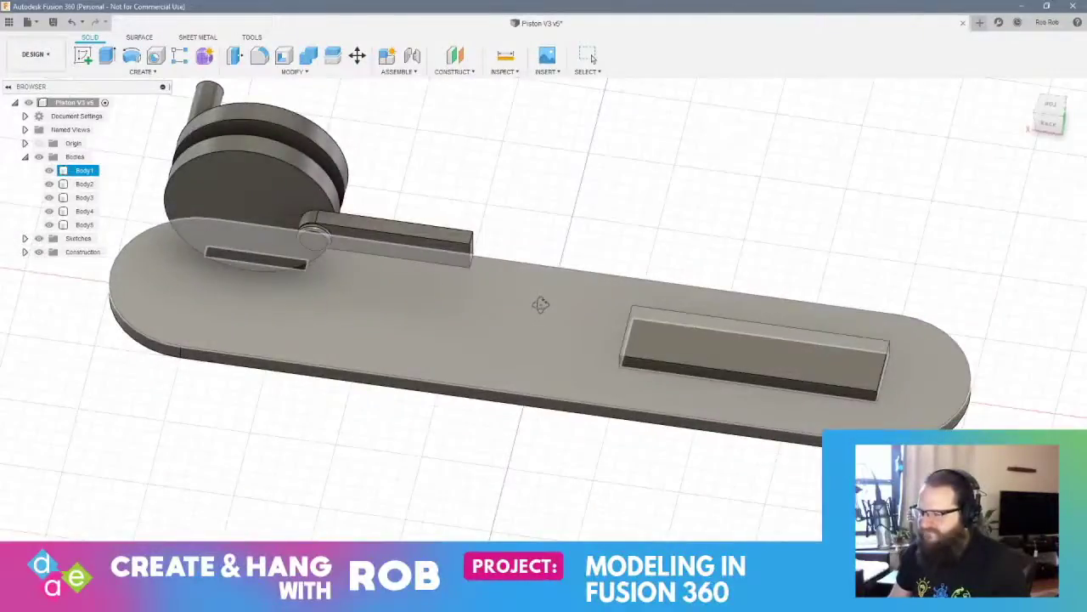
{"action": "middle_click_drag", "start_coordinate": [748, 386], "coordinate": [646, 366], "text": "shift"}
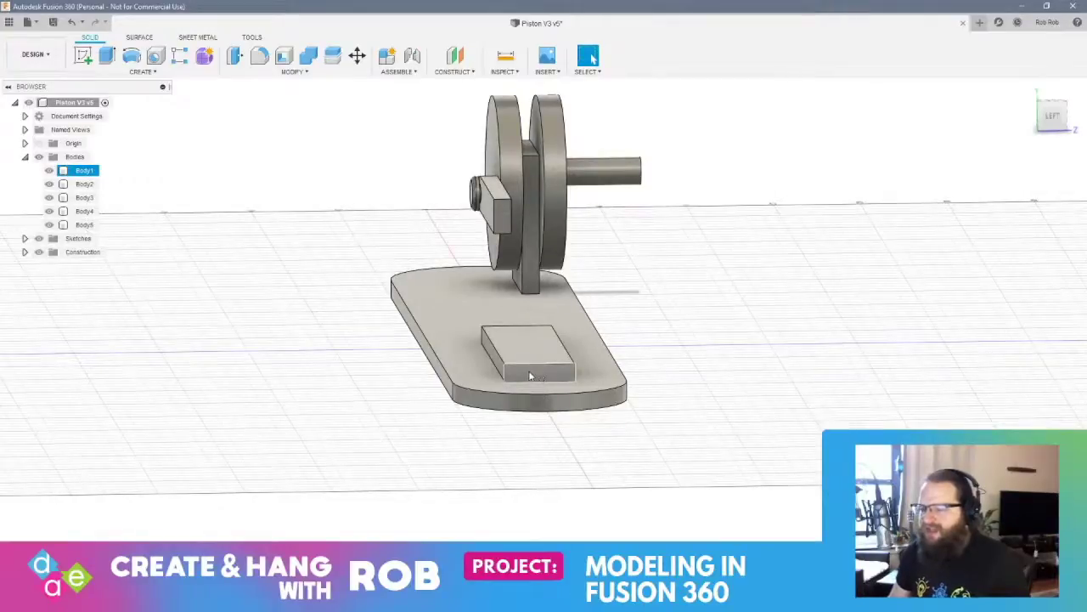
Start a sketch on the raised block's outer end face, away from the crank
{"action": "left_click", "coordinate": [83, 54]}
{"action": "left_click", "coordinate": [560, 374]}
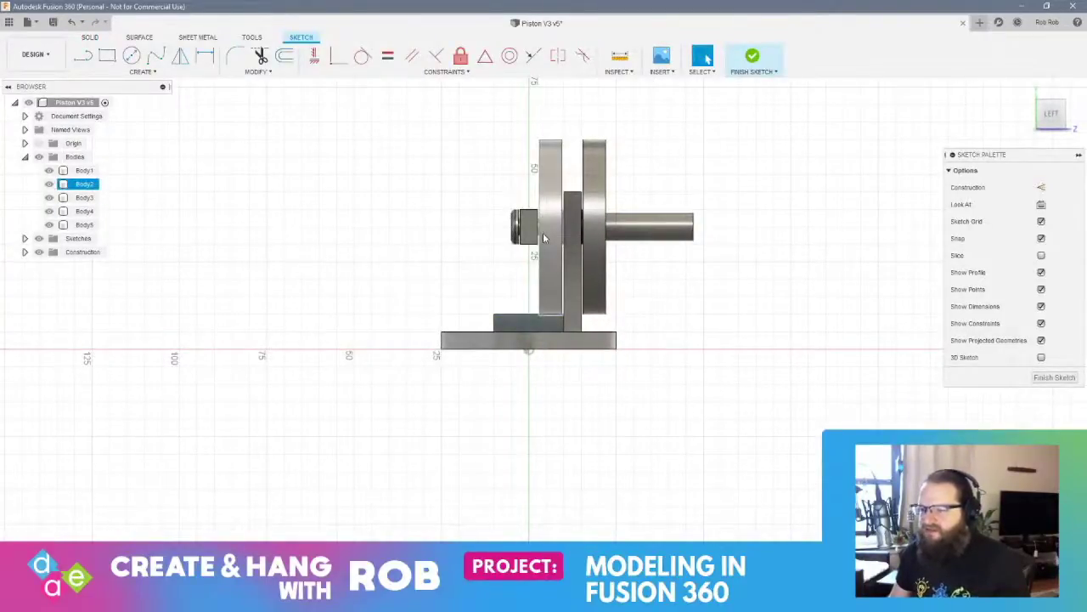
{"action": "left_click", "coordinate": [131, 56]}
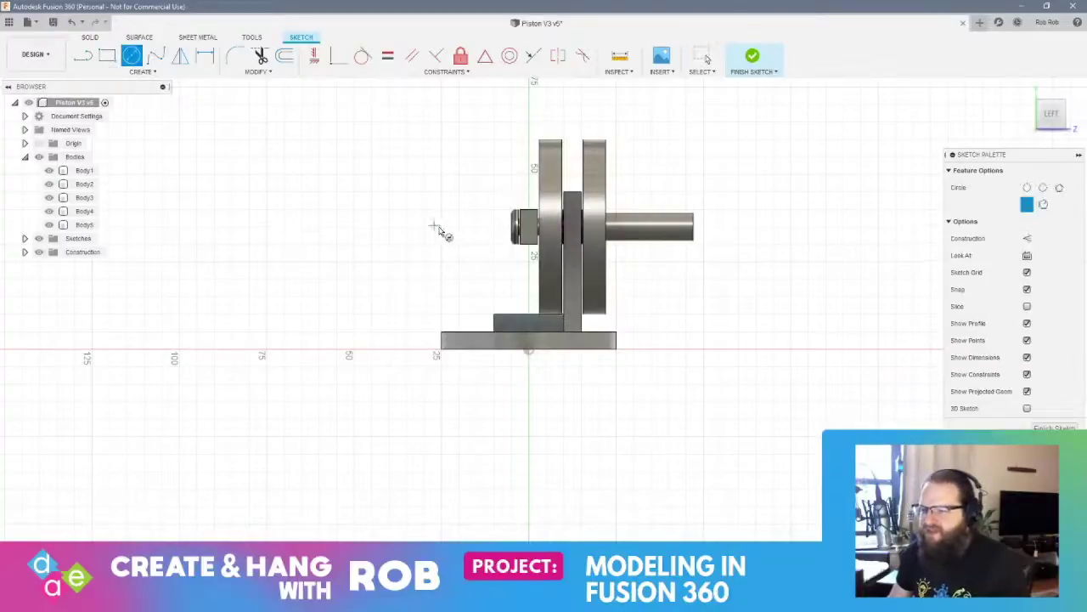
{"action": "left_click", "coordinate": [525, 261]}
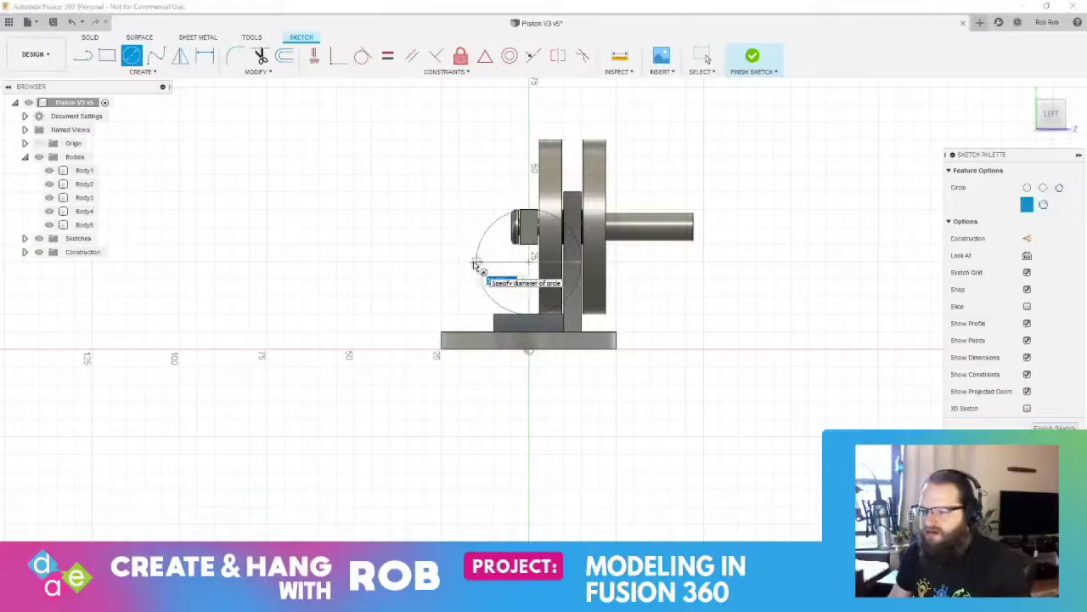
{"action": "key", "text": "Escape"}
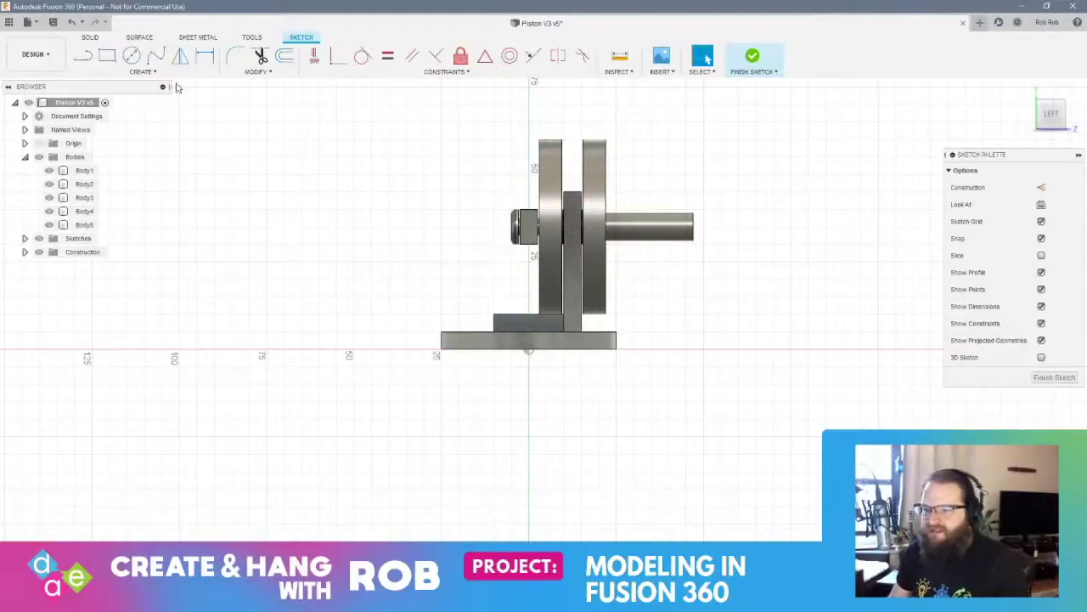
{"action": "left_click", "coordinate": [131, 56]}
{"action": "left_click", "coordinate": [529, 226]}
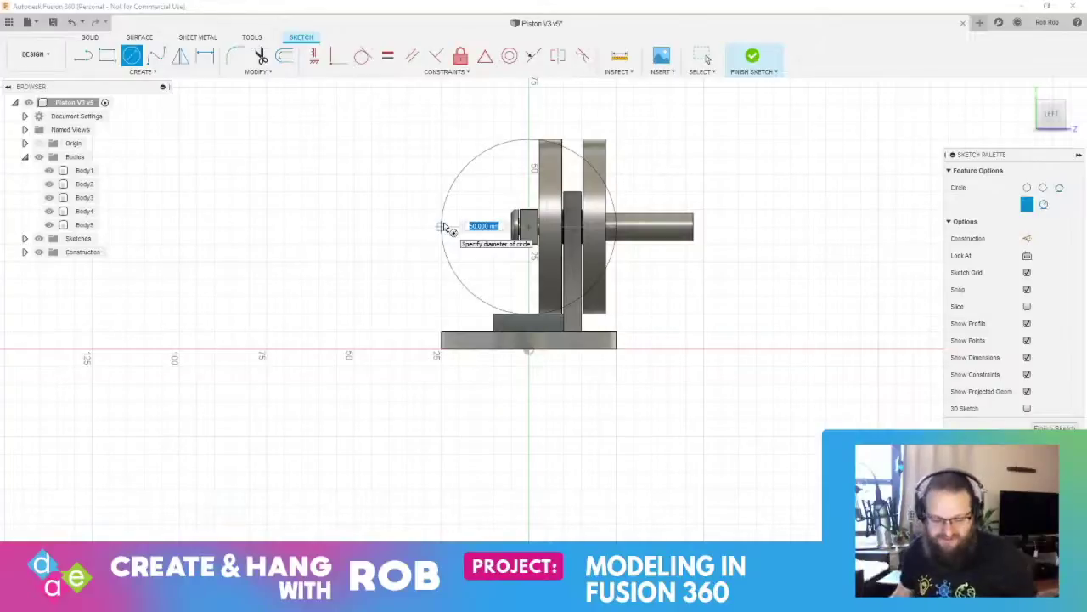
{"action": "key", "text": "Escape"}
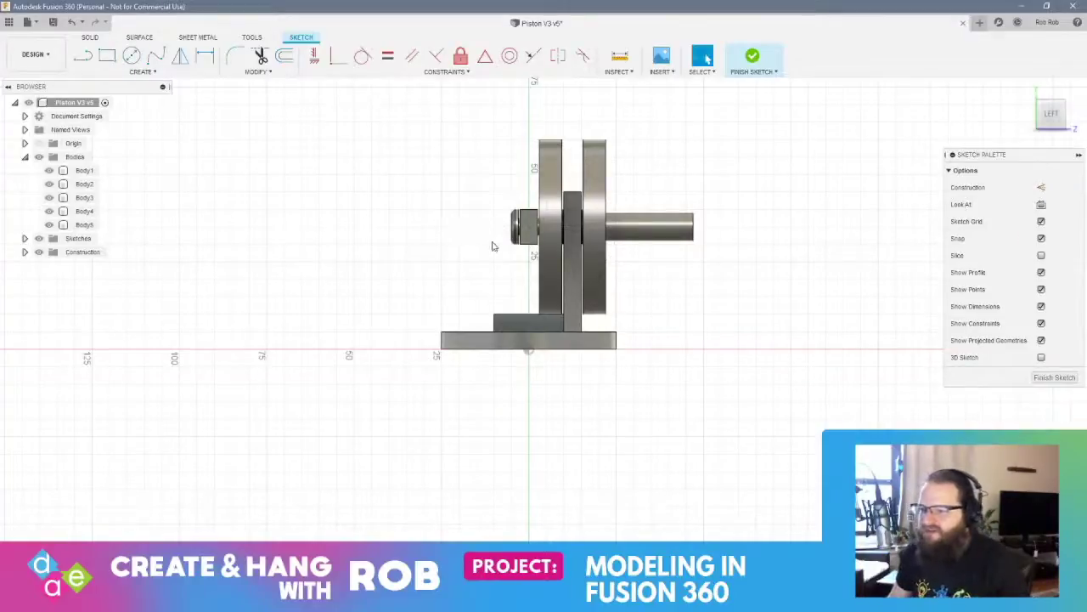
Sketch a circle about 30 mm in diameter centred above the raised block and resting on its upper edge, and finish the sketch
{"action": "key", "text": "c"}
{"action": "left_click", "coordinate": [529, 259]}
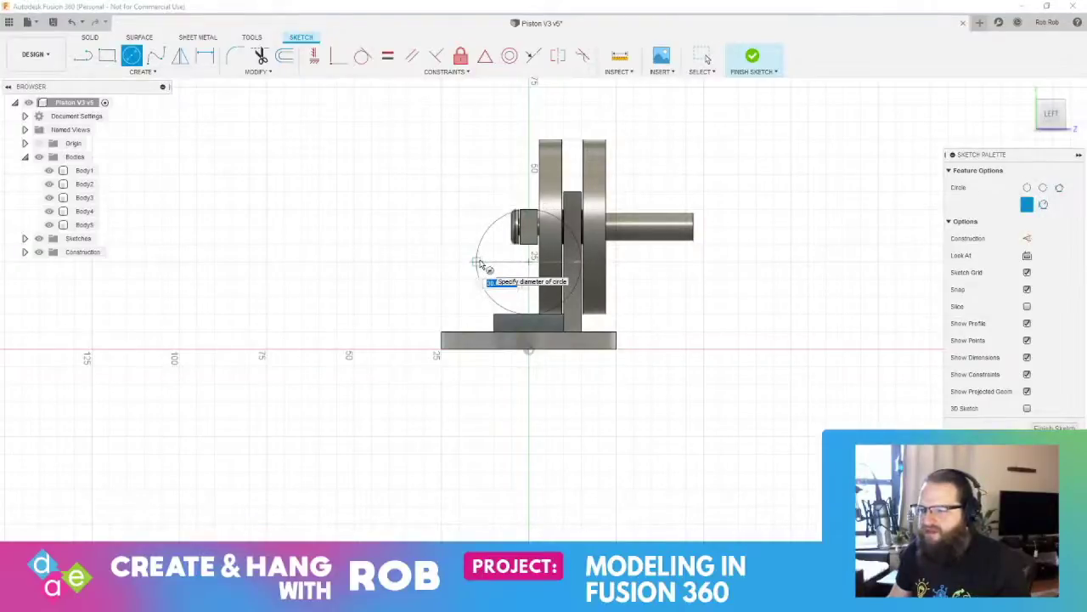
{"action": "left_click", "coordinate": [479, 263]}
{"action": "key", "text": "Escape"}
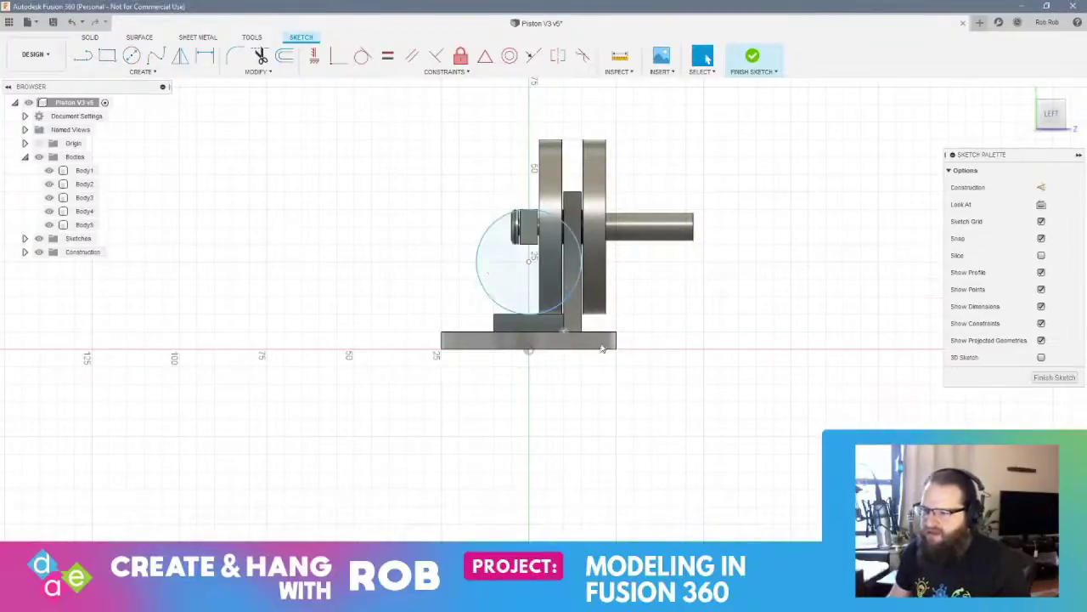
{"action": "left_click", "coordinate": [1054, 380]}
Extrude the circle -75 mm along the raised block toward the crank as a new body
{"action": "mouse_move", "coordinate": [782, 400]}
{"action": "middle_mouse_down", "text": "shift"}
{"action": "mouse_move", "coordinate": [847, 396]}
{"action": "mouse_move", "coordinate": [797, 405]}
{"action": "mouse_move", "coordinate": [537, 353]}
{"action": "middle_mouse_up", "text": "shift"}
{"action": "left_click", "coordinate": [504, 342]}
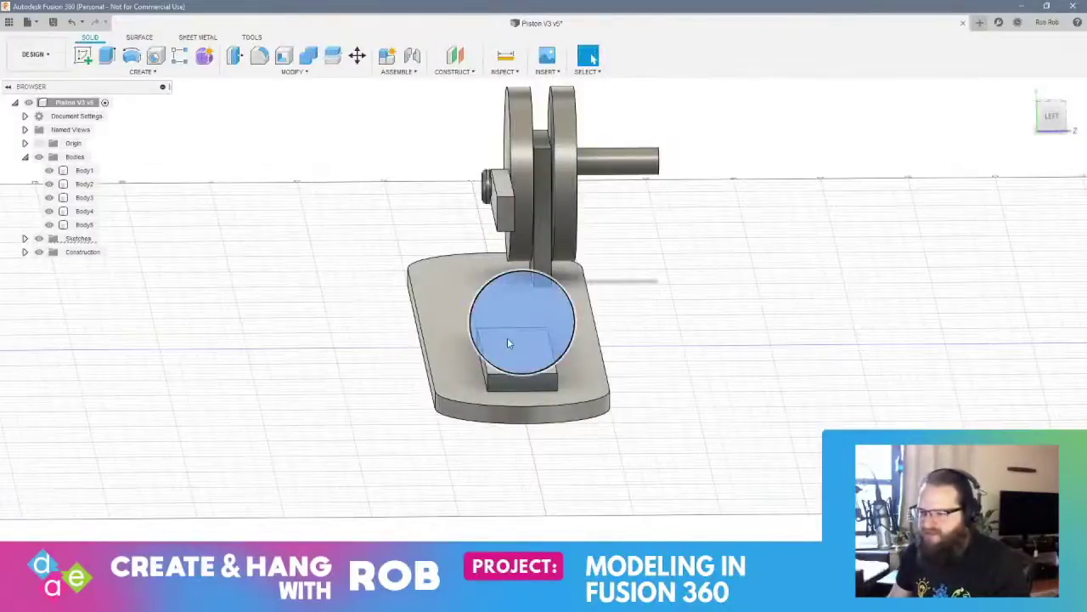
{"action": "right_click", "coordinate": [507, 337]}
{"action": "left_click", "coordinate": [545, 321]}
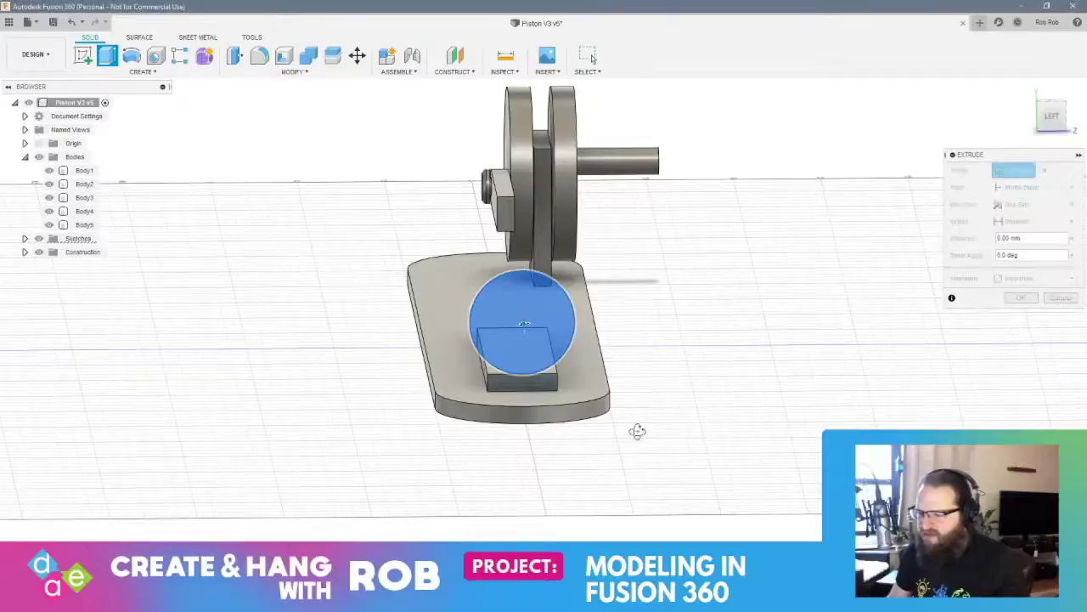
{"action": "middle_click_drag", "start_coordinate": [638, 432], "coordinate": [714, 426], "text": "shift"}
{"action": "left_click_drag", "start_coordinate": [887, 279], "coordinate": [641, 283]}
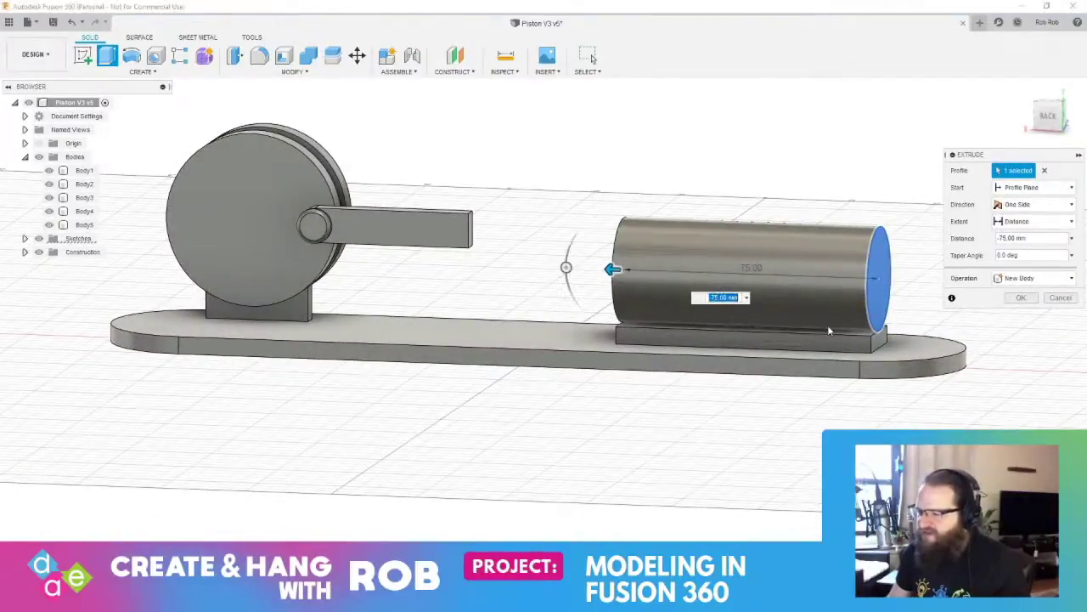
{"action": "key", "text": "Return"}
On the cylinder's outer end face, sketch a concentric circle 25.5 mm in diameter
{"action": "middle_click_drag", "start_coordinate": [1064, 362], "coordinate": [982, 345], "text": "shift"}
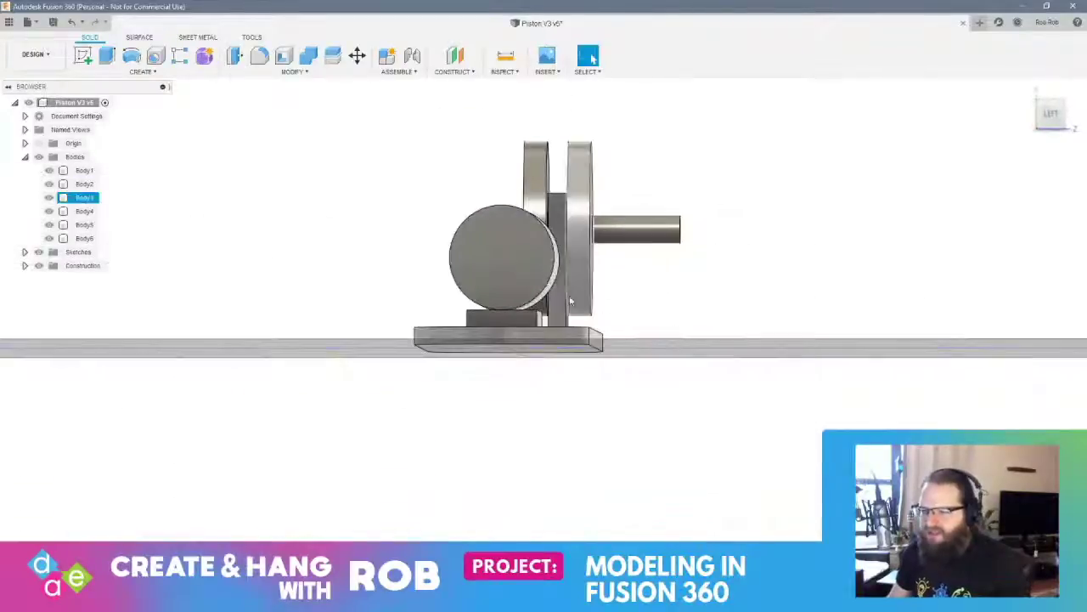
{"action": "left_click", "coordinate": [498, 257]}
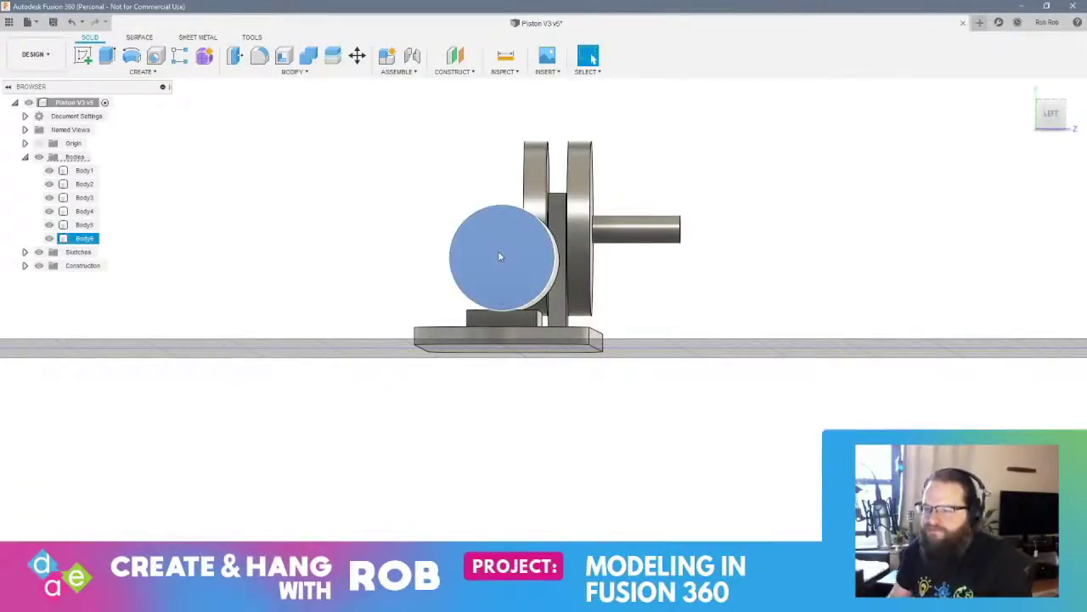
{"action": "left_click", "coordinate": [83, 55]}
{"action": "left_click", "coordinate": [533, 297]}
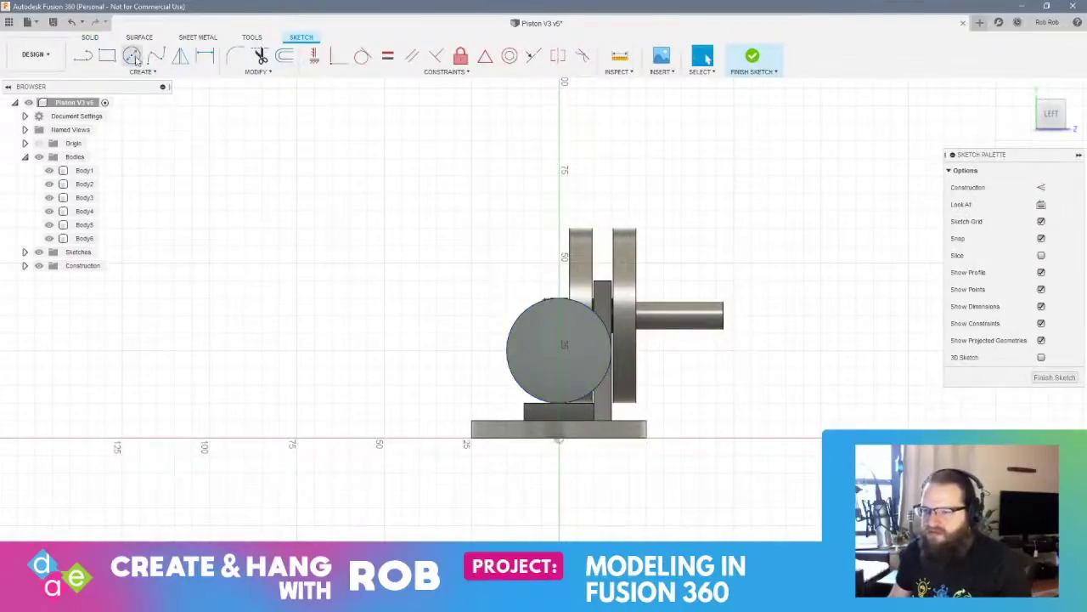
{"action": "left_click", "coordinate": [132, 55]}
{"action": "left_click", "coordinate": [562, 354]}
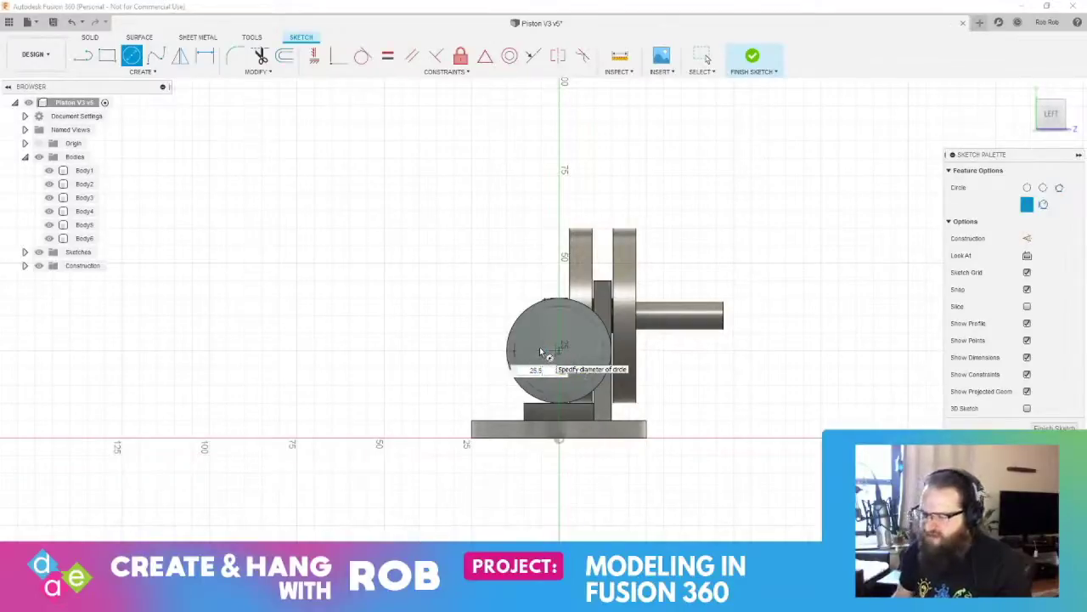
{"action": "key", "text": "Return"}
{"action": "key", "text": "Escape"}
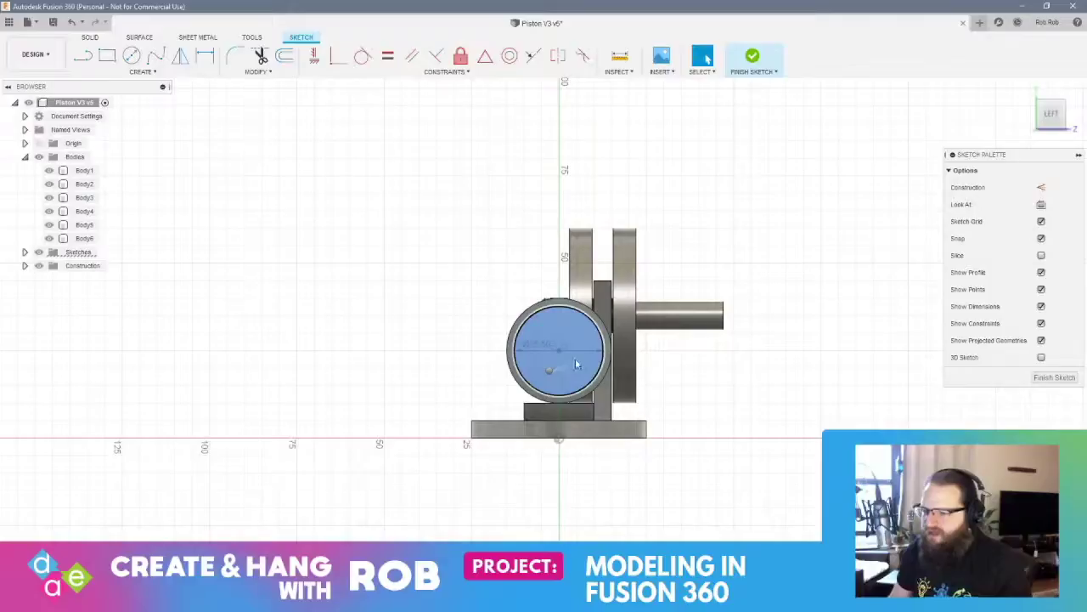
Cut the inner circle through the cylinder's full length to form an open tube
{"action": "right_click", "coordinate": [550, 370]}
{"action": "left_click", "coordinate": [586, 355]}
{"action": "middle_click_drag", "start_coordinate": [495, 457], "coordinate": [436, 377]}
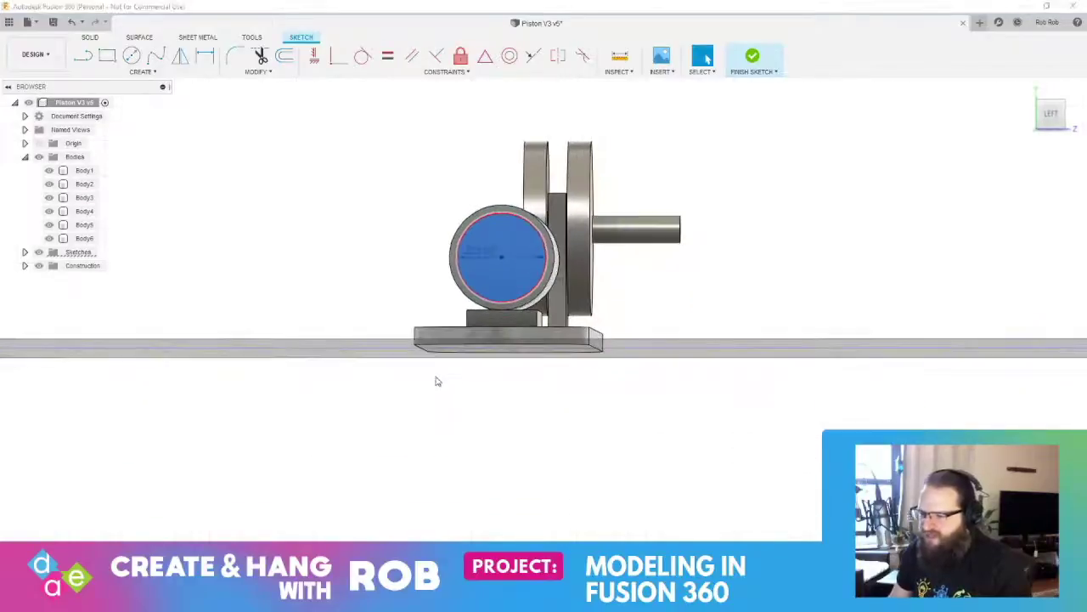
{"action": "left_click_drag", "start_coordinate": [847, 333], "coordinate": [591, 304]}
{"action": "key", "text": "Return"}
{"action": "middle_click_drag", "start_coordinate": [451, 280], "coordinate": [510, 271], "text": "shift"}
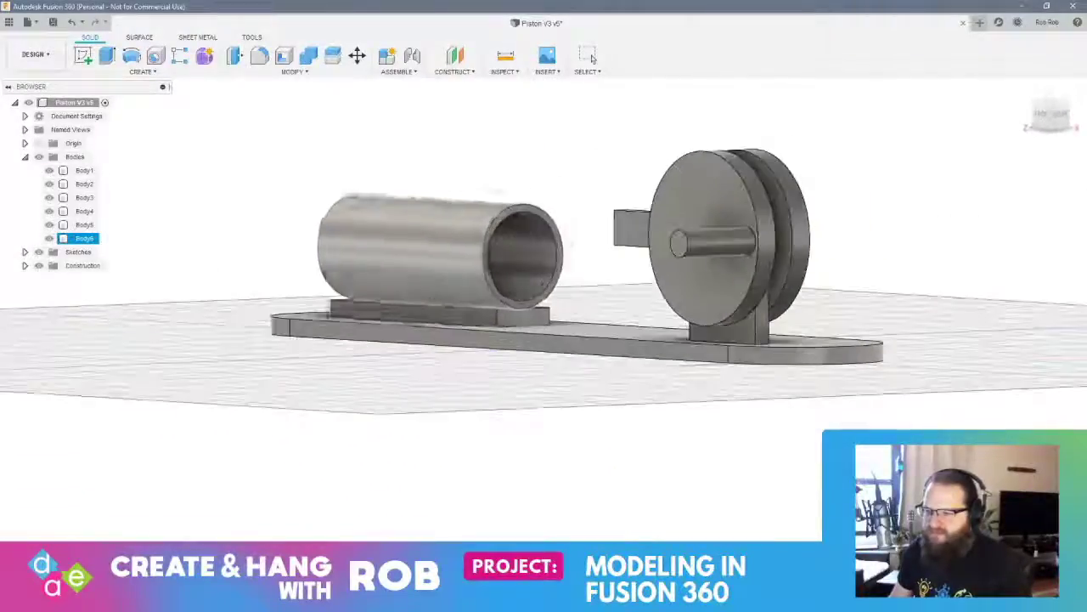
{"action": "left_click", "coordinate": [89, 238]}
{"action": "left_click", "coordinate": [85, 224]}
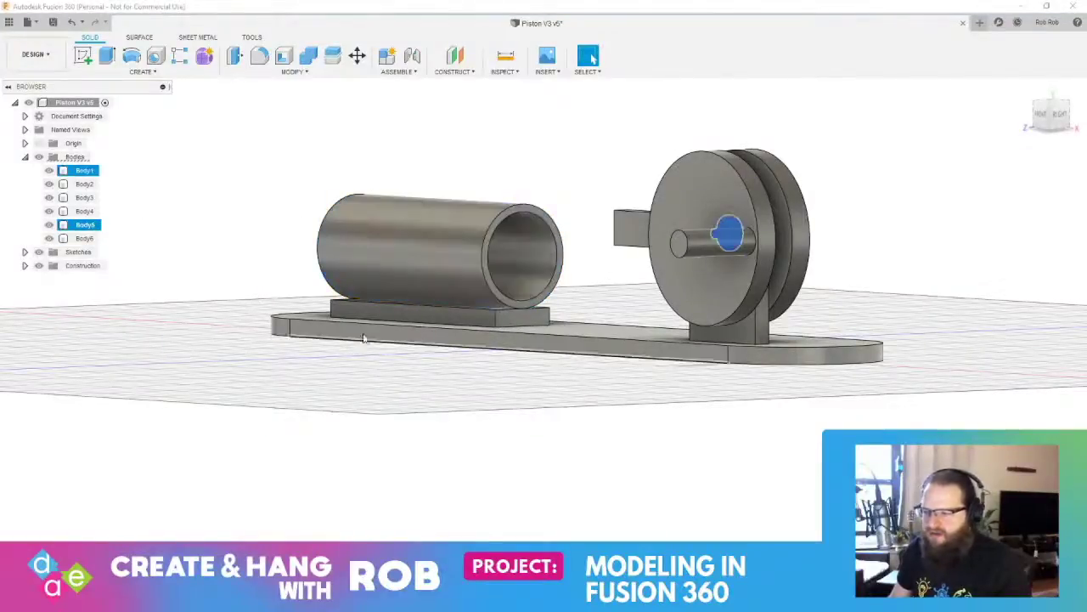
{"action": "middle_click_drag", "start_coordinate": [384, 379], "coordinate": [665, 365], "text": "shift"}
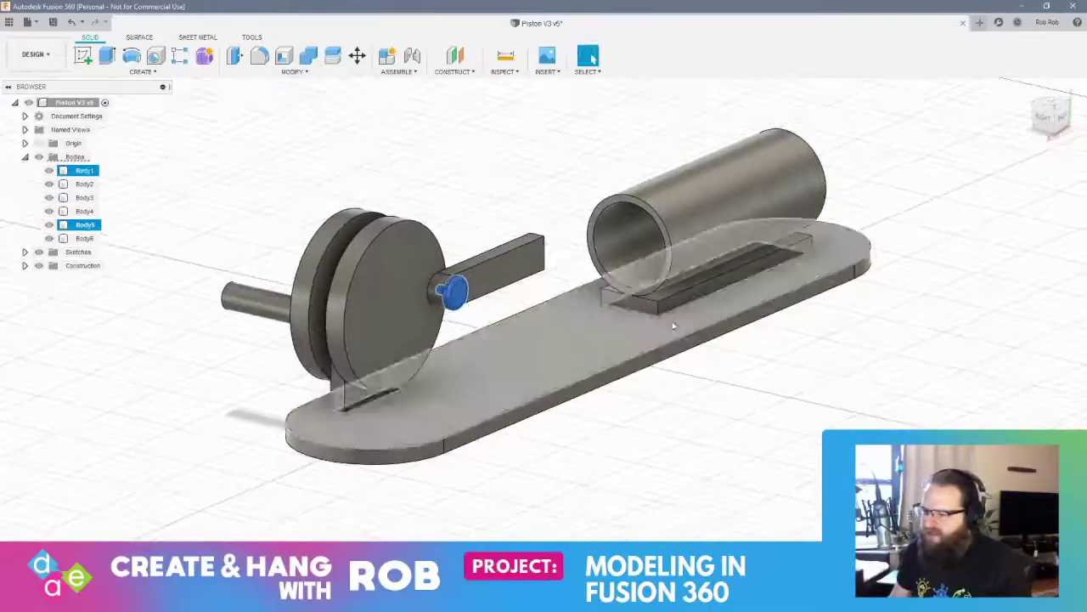
{"action": "left_click", "coordinate": [655, 301]}
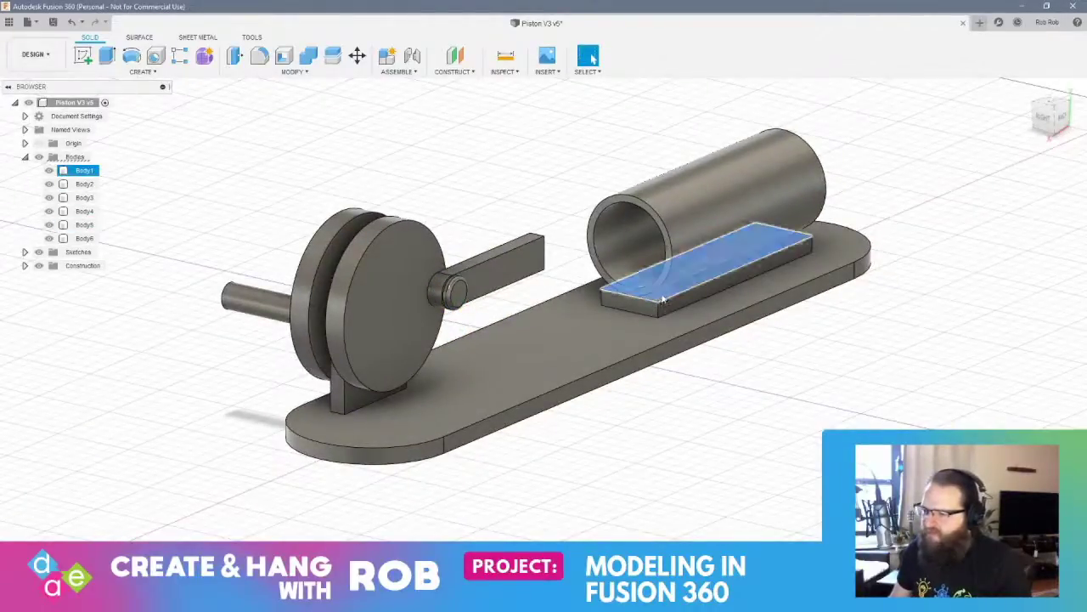
{"action": "right_click", "coordinate": [675, 294]}
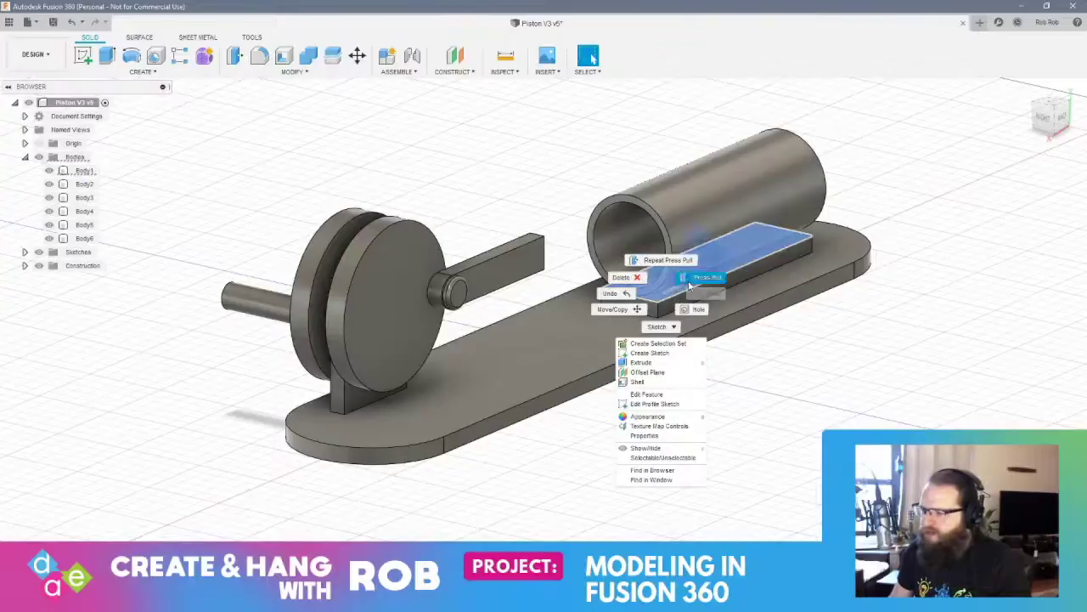
{"action": "key", "text": "q"}
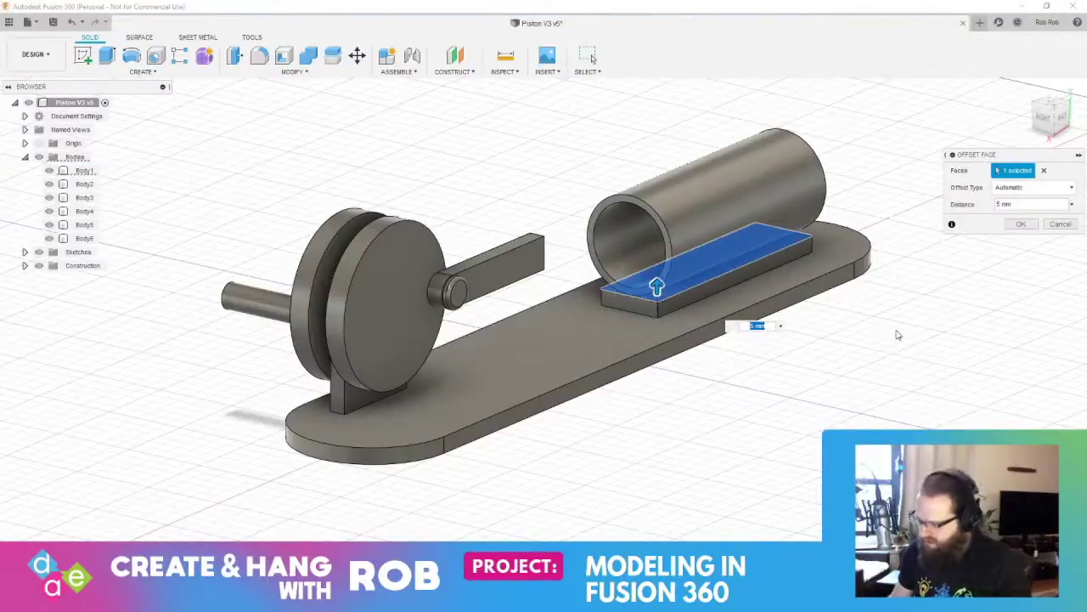
{"action": "key", "text": "Escape"}
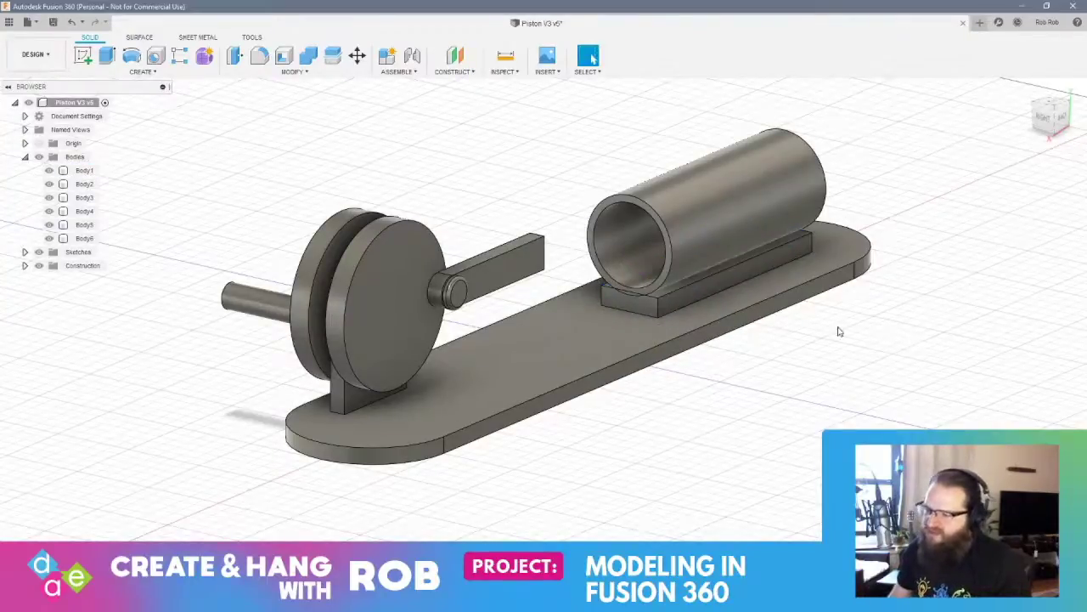
{"action": "mouse_move", "coordinate": [731, 327]}
{"action": "middle_mouse_down", "text": "shift"}
{"action": "mouse_move", "coordinate": [850, 277]}
{"action": "mouse_move", "coordinate": [738, 313]}
{"action": "middle_mouse_up", "text": "shift"}
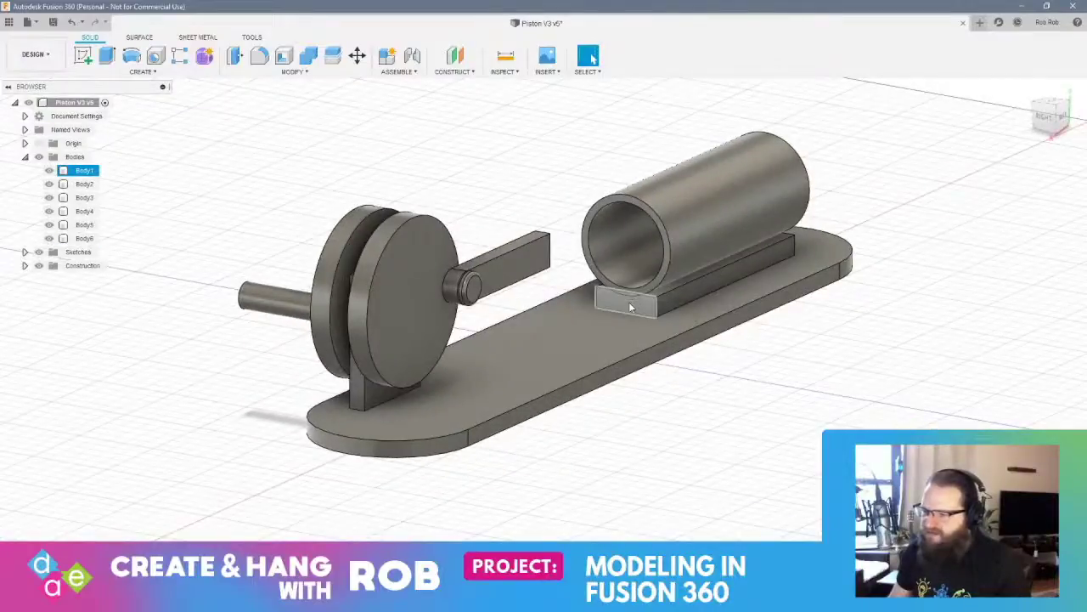
{"action": "left_click", "coordinate": [630, 308]}
{"action": "left_click", "coordinate": [698, 285]}
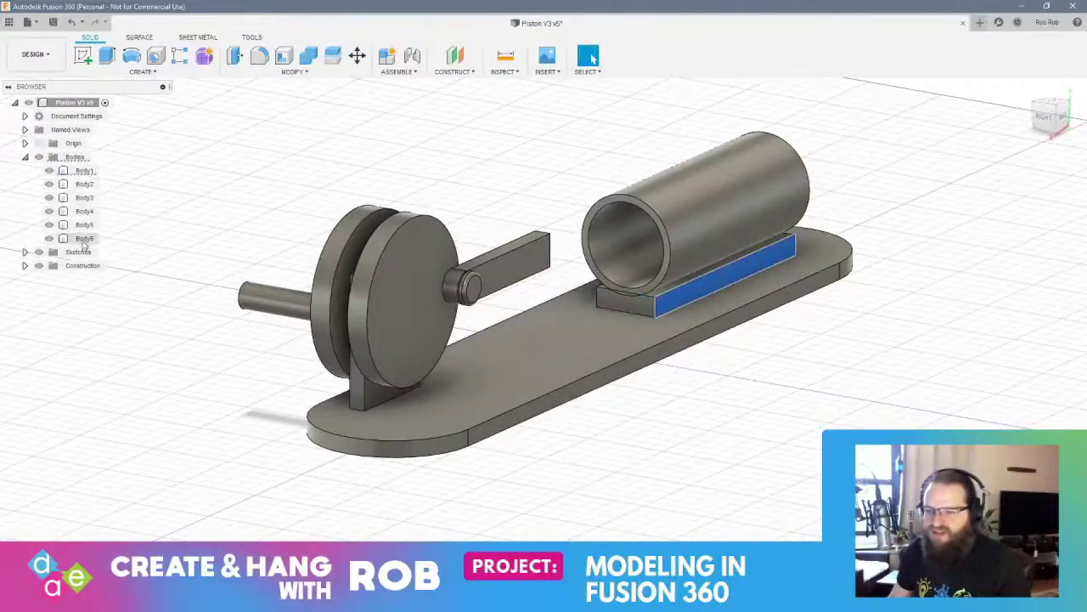
{"action": "left_click", "coordinate": [84, 239]}
{"action": "left_click", "coordinate": [84, 226], "text": "ctrl"}
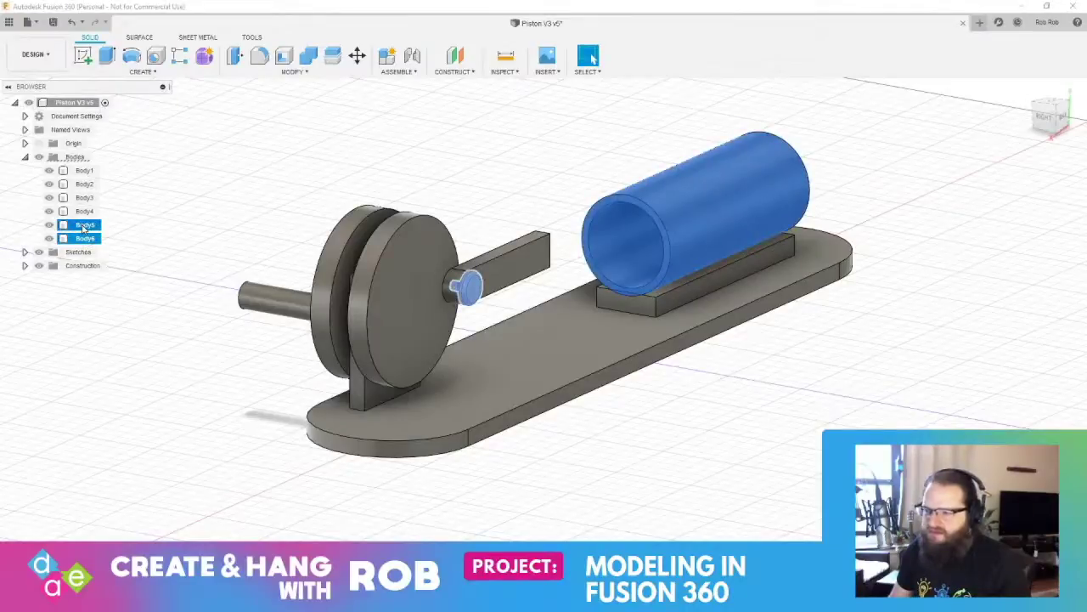
{"action": "left_click", "coordinate": [792, 372]}
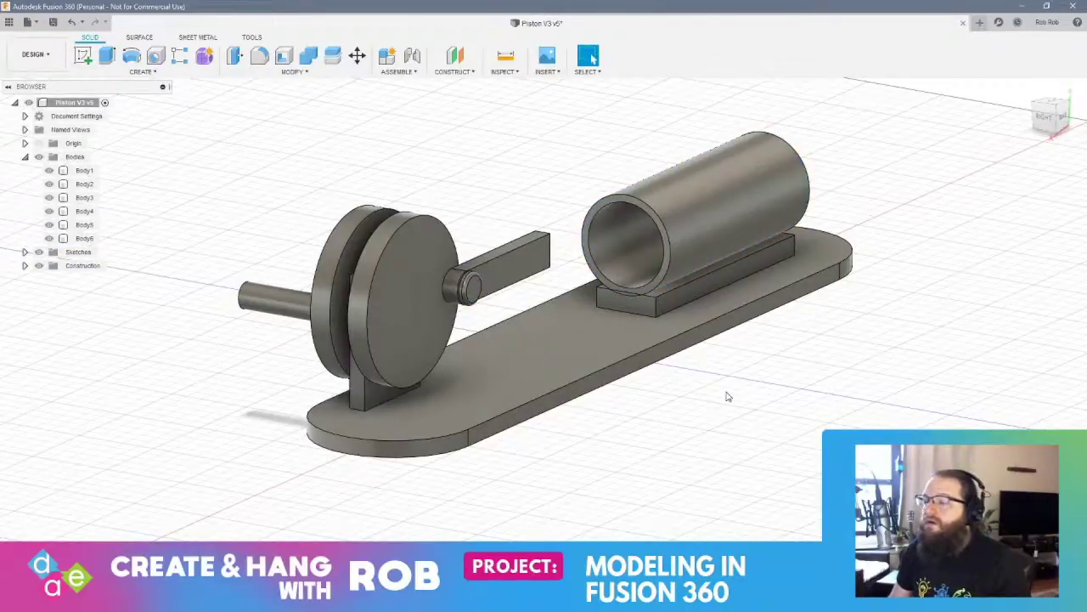
Combine the tube with the base plate body
{"action": "left_click", "coordinate": [74, 172]}
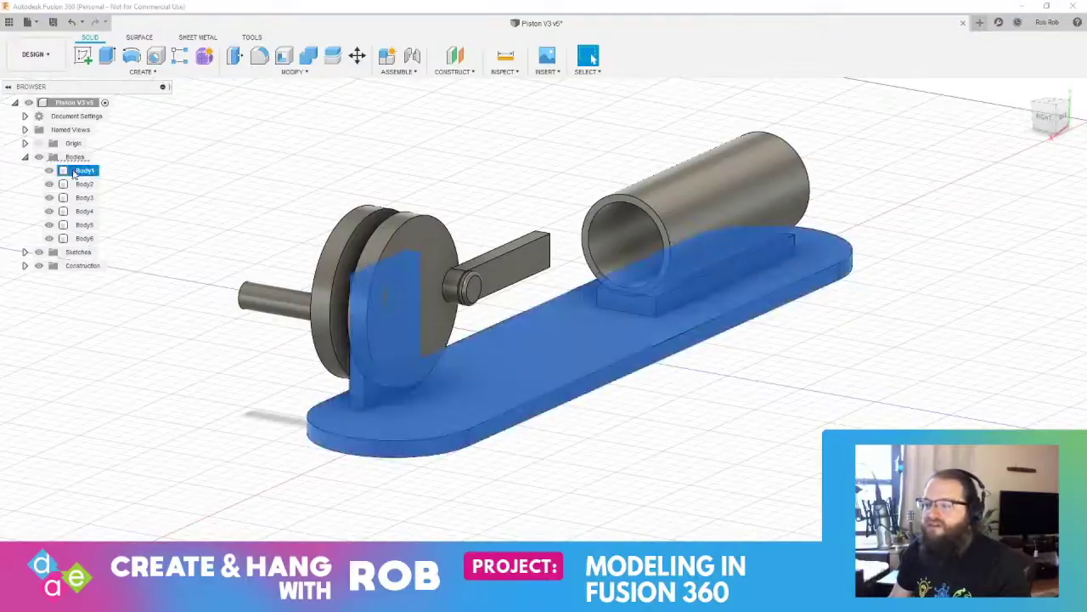
{"action": "left_click", "coordinate": [85, 239], "text": "ctrl"}
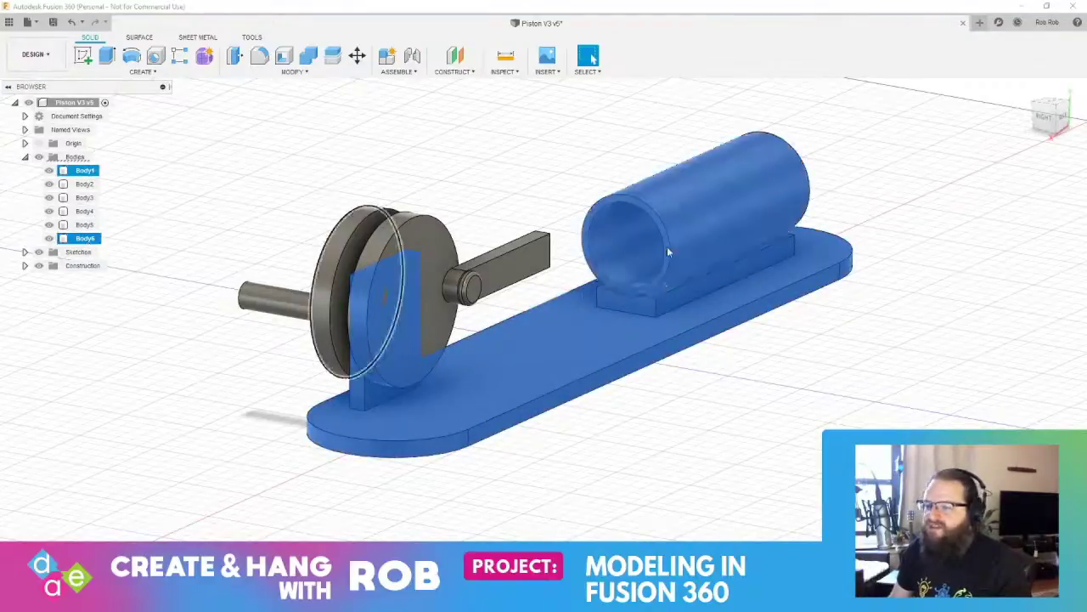
{"action": "left_click", "coordinate": [308, 56]}
{"action": "left_click", "coordinate": [1022, 257]}
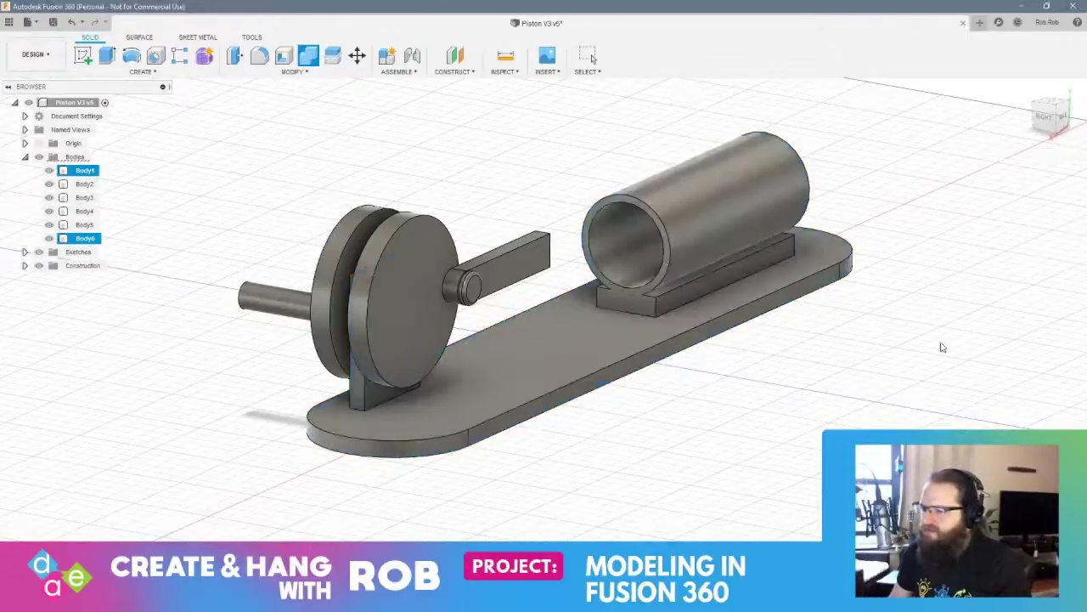
Inspect the combined tube and base plate from several sides, and undo the combine
{"action": "middle_click_drag", "start_coordinate": [684, 451], "coordinate": [626, 430], "text": "shift"}
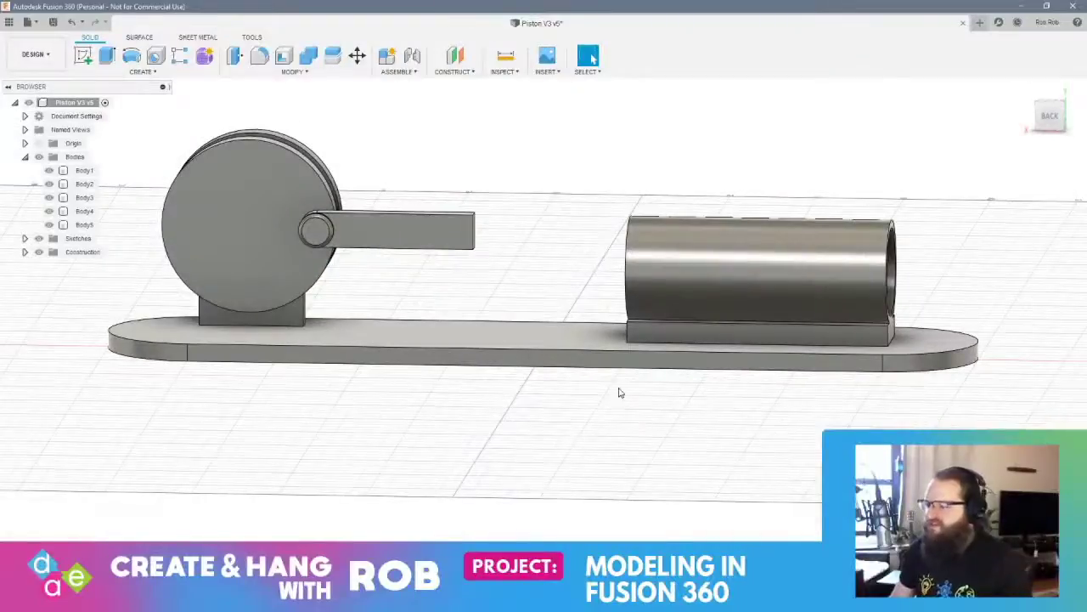
{"action": "middle_click_drag", "start_coordinate": [619, 392], "coordinate": [626, 316], "text": "shift"}
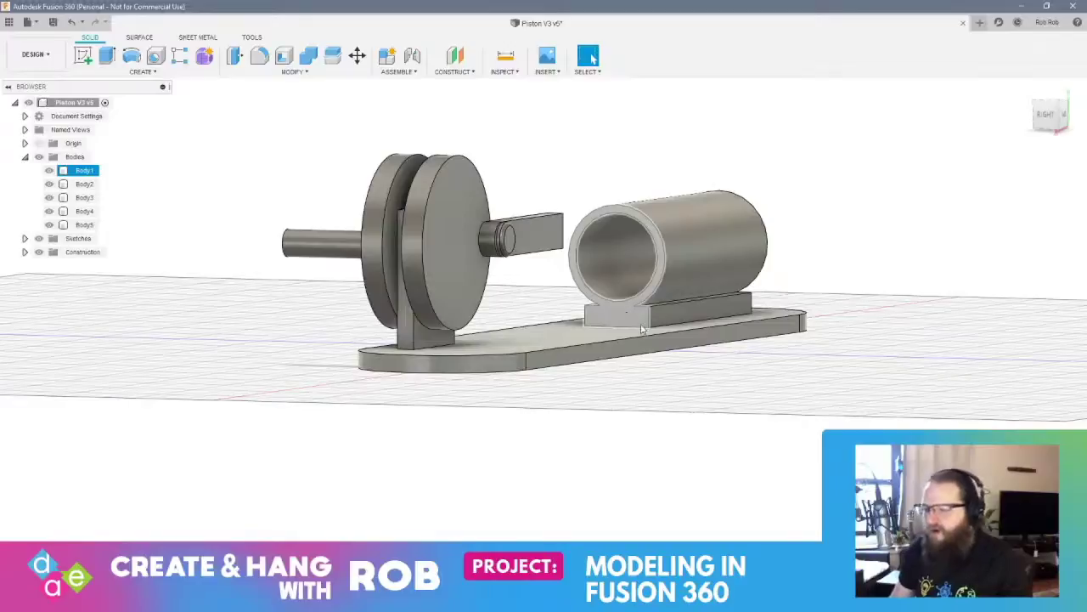
{"action": "middle_click_drag", "start_coordinate": [643, 329], "coordinate": [718, 361], "text": "shift"}
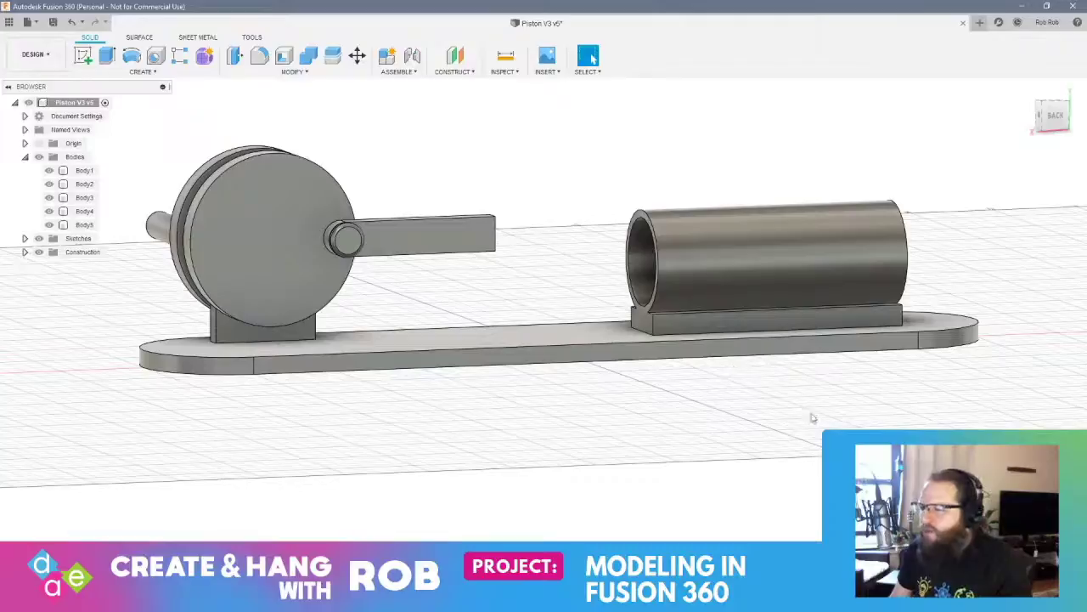
{"action": "key", "text": "ctrl+z"}
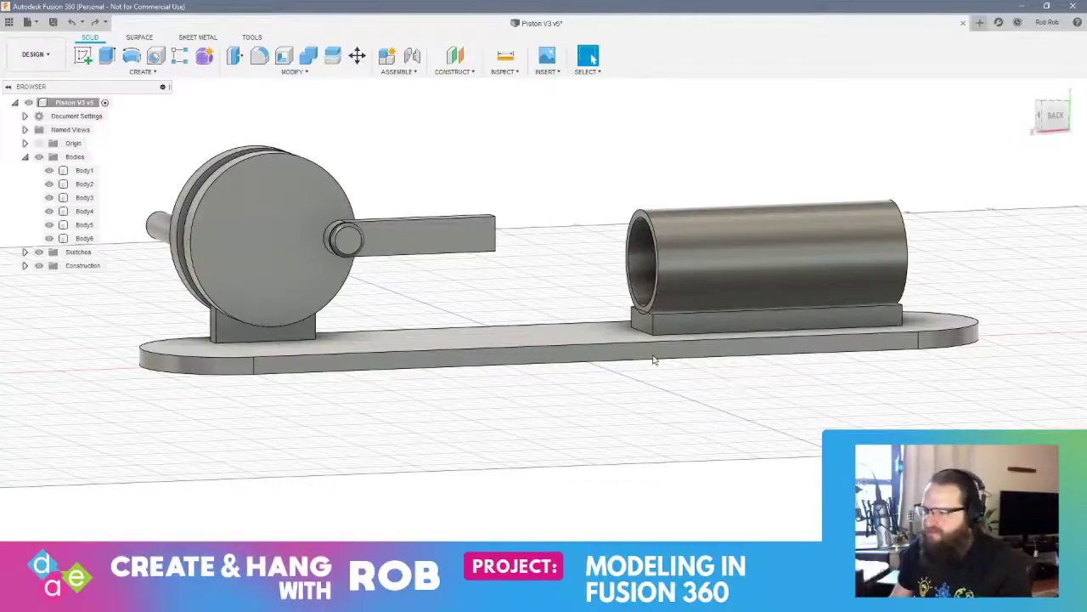
Move the tube body up 30 mm above the raised block on the base plate
{"action": "middle_click_drag", "start_coordinate": [723, 413], "coordinate": [657, 374]}
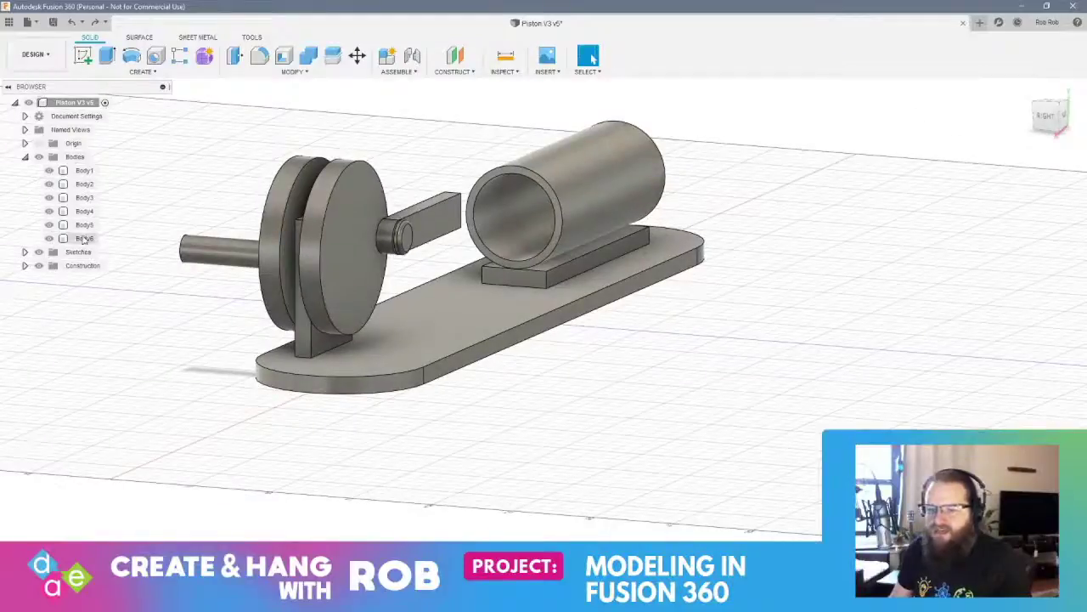
{"action": "left_click", "coordinate": [83, 239]}
{"action": "left_click", "coordinate": [357, 56]}
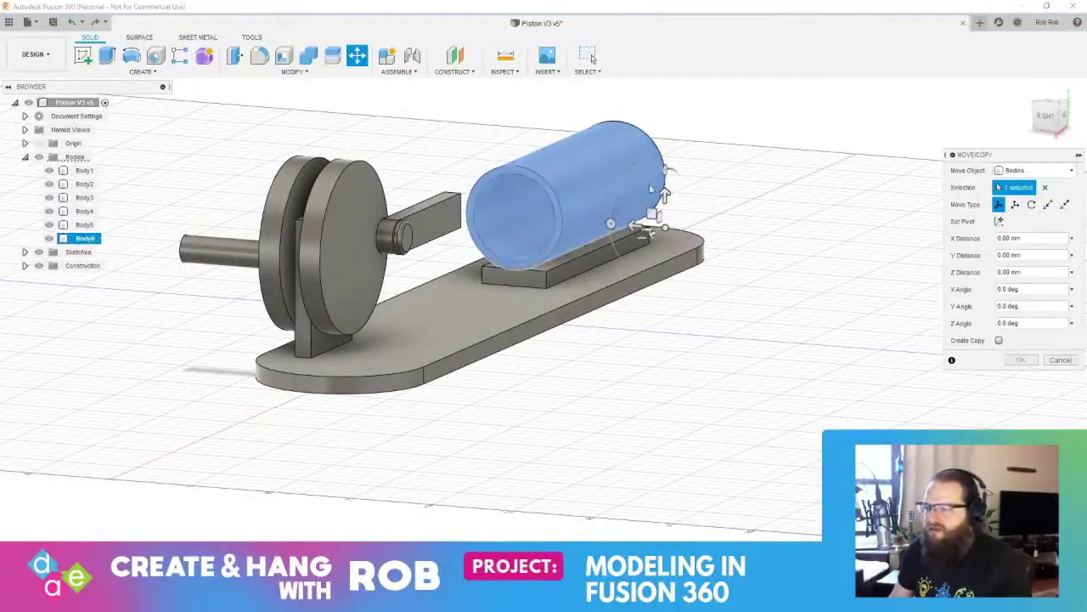
{"action": "left_click_drag", "start_coordinate": [665, 194], "coordinate": [665, 91]}
{"action": "middle_click_drag", "start_coordinate": [716, 280], "coordinate": [655, 267], "text": "shift"}
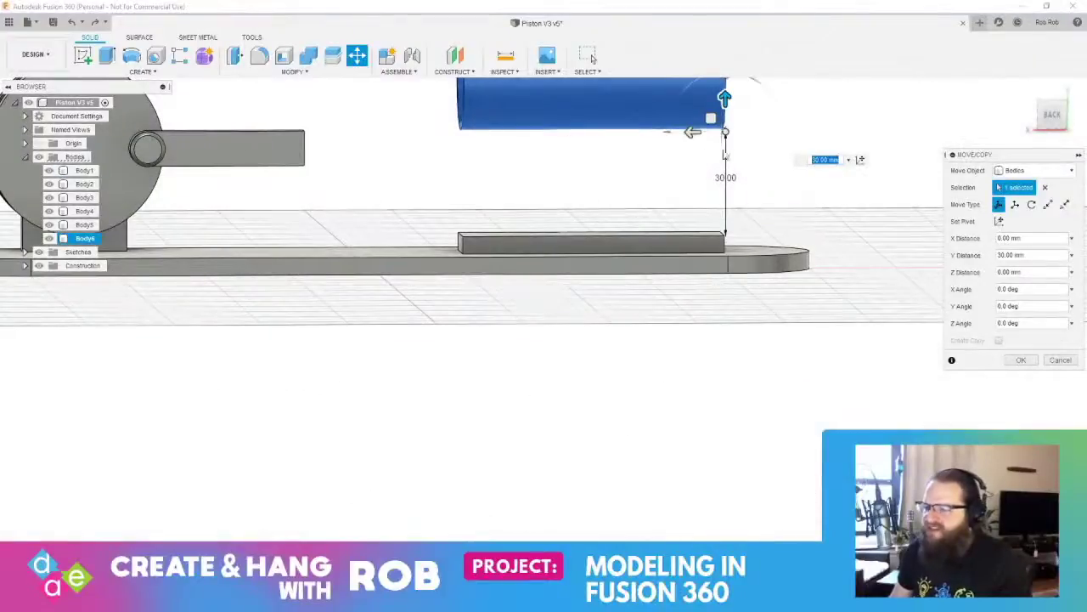
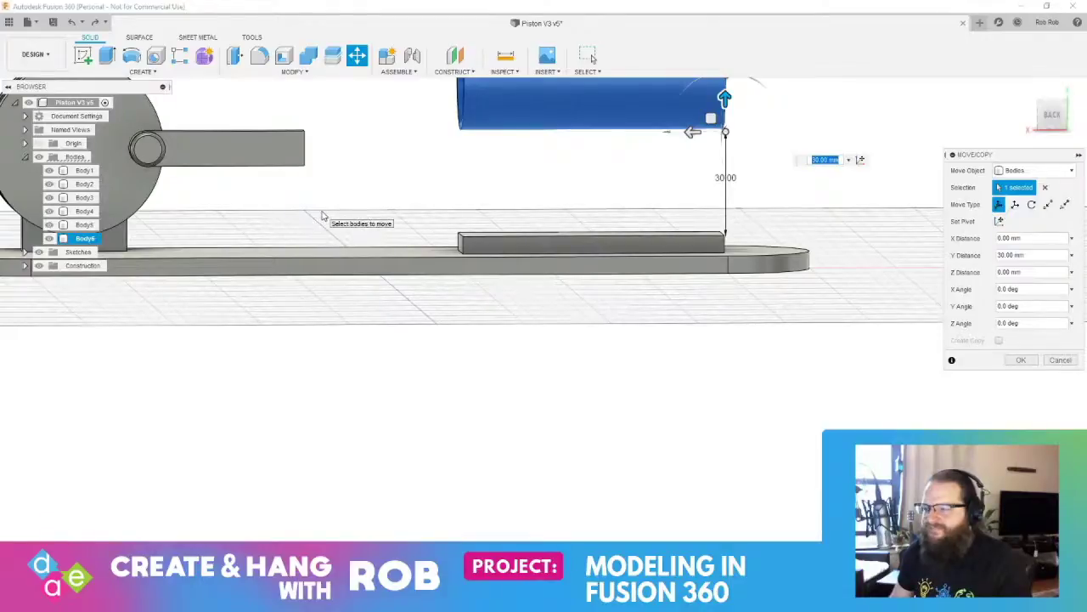
{"action": "middle_click_drag", "start_coordinate": [479, 237], "coordinate": [477, 247], "text": "shift"}
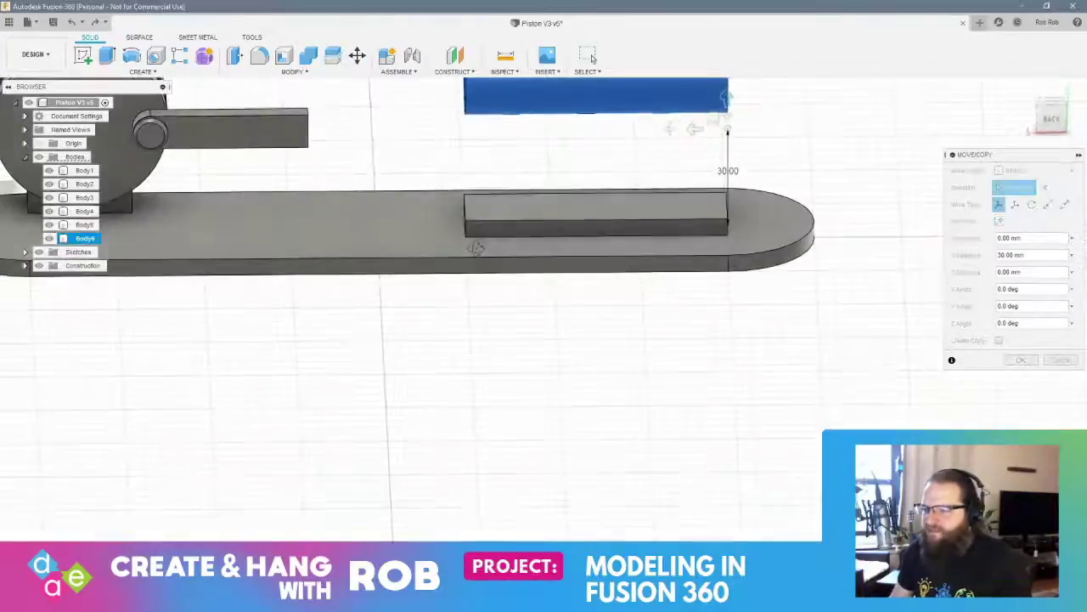
{"action": "key", "text": "Return"}
{"action": "middle_click_drag", "start_coordinate": [168, 209], "coordinate": [192, 189], "text": "shift"}
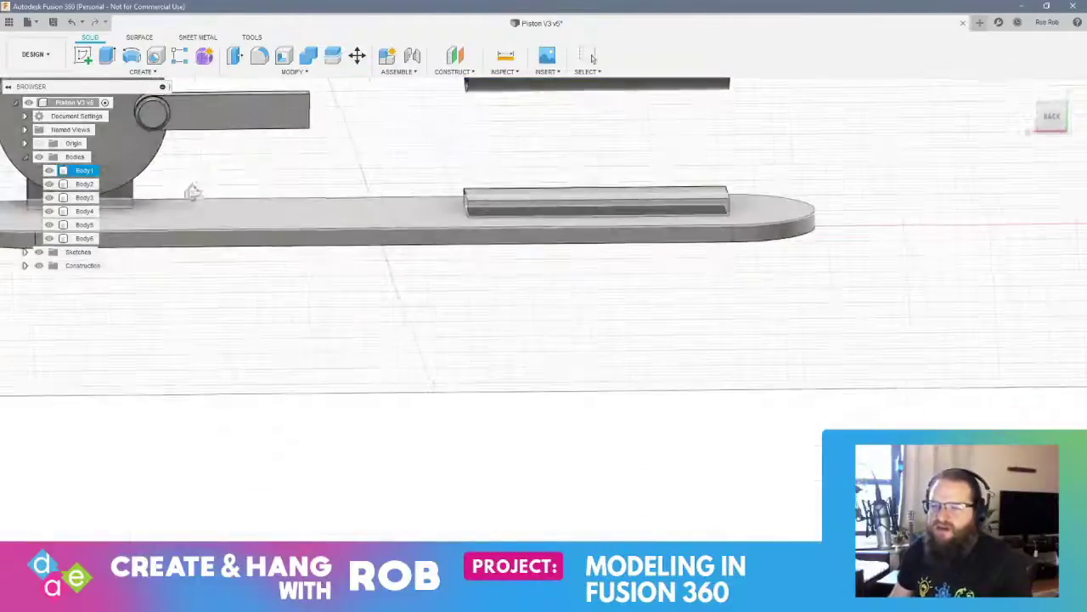
{"action": "middle_click_drag", "start_coordinate": [310, 214], "coordinate": [597, 236]}
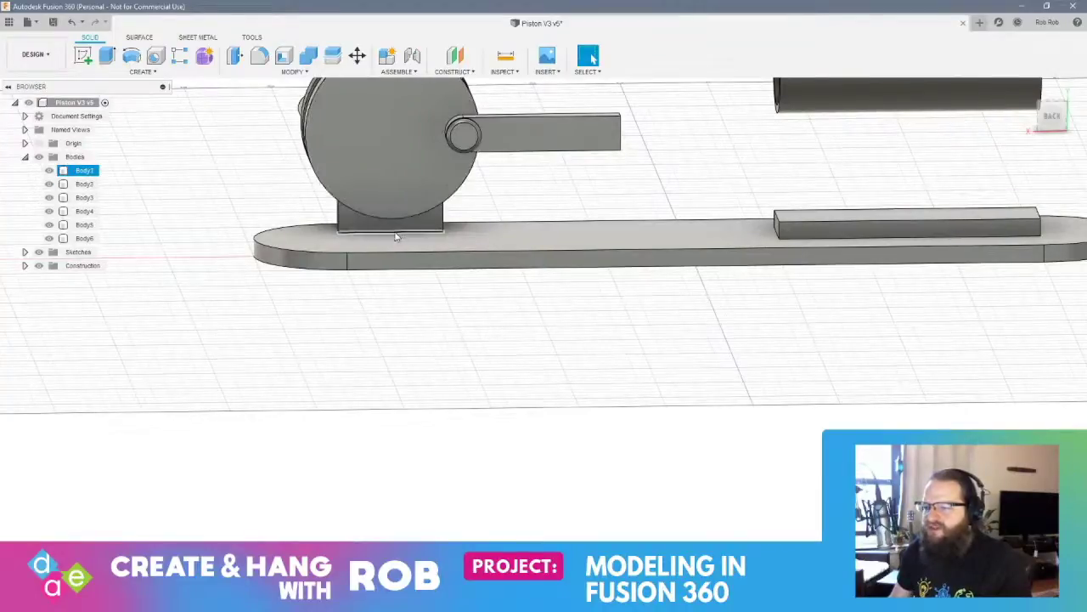
{"action": "middle_click_drag", "start_coordinate": [961, 202], "coordinate": [592, 57], "text": "shift"}
{"action": "middle_click_drag", "start_coordinate": [906, 200], "coordinate": [940, 198], "text": "shift"}
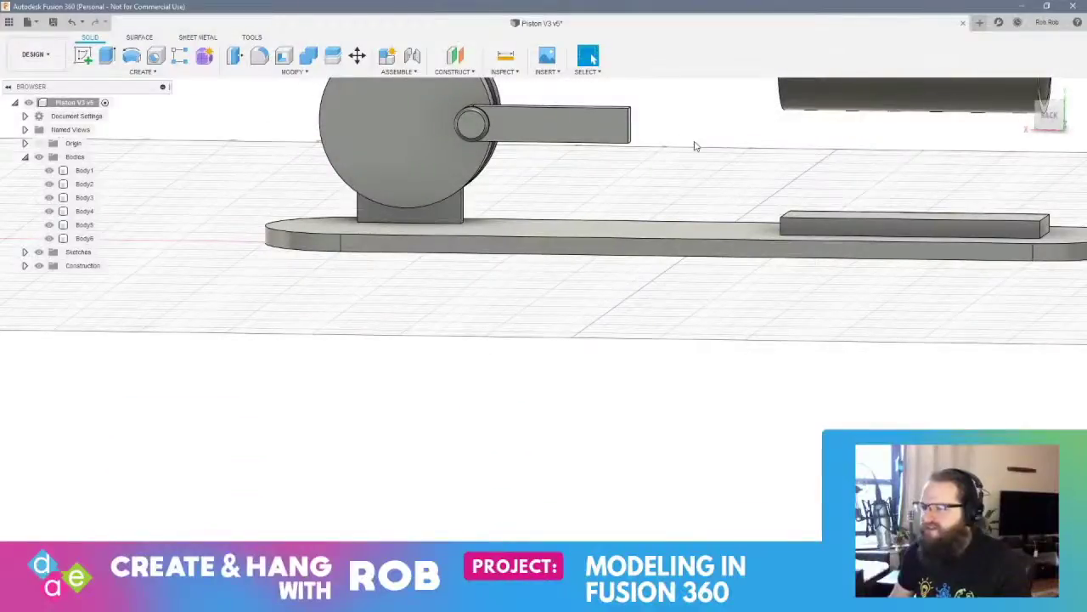
{"action": "middle_click_drag", "start_coordinate": [694, 147], "coordinate": [715, 194], "text": "shift"}
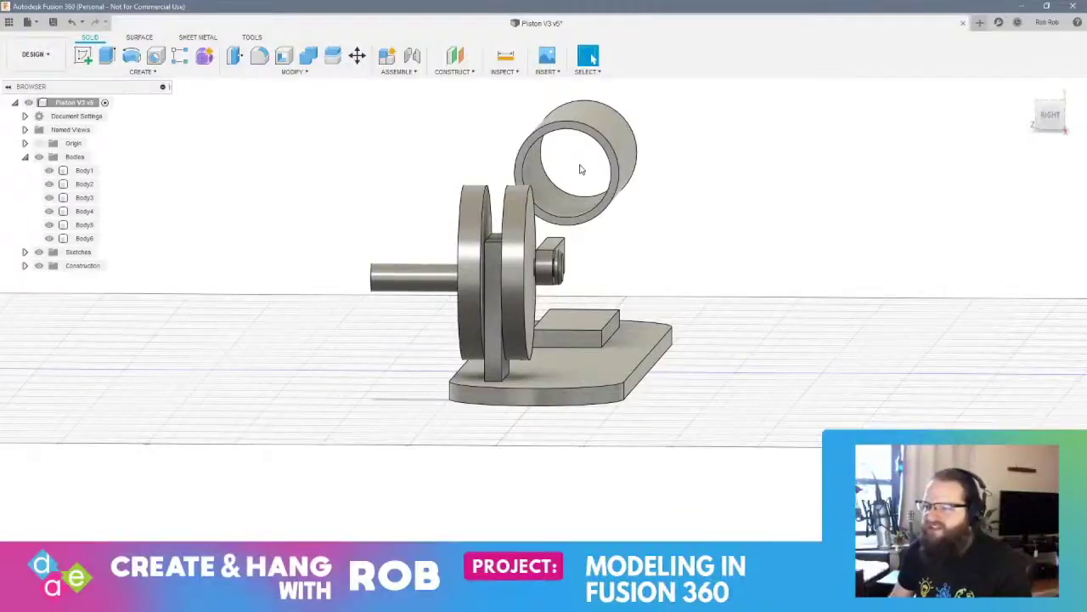
Align the tube body from the centre of its crank-side inner circle to the end face of the connecting bar
{"action": "left_click", "coordinate": [314, 72]}
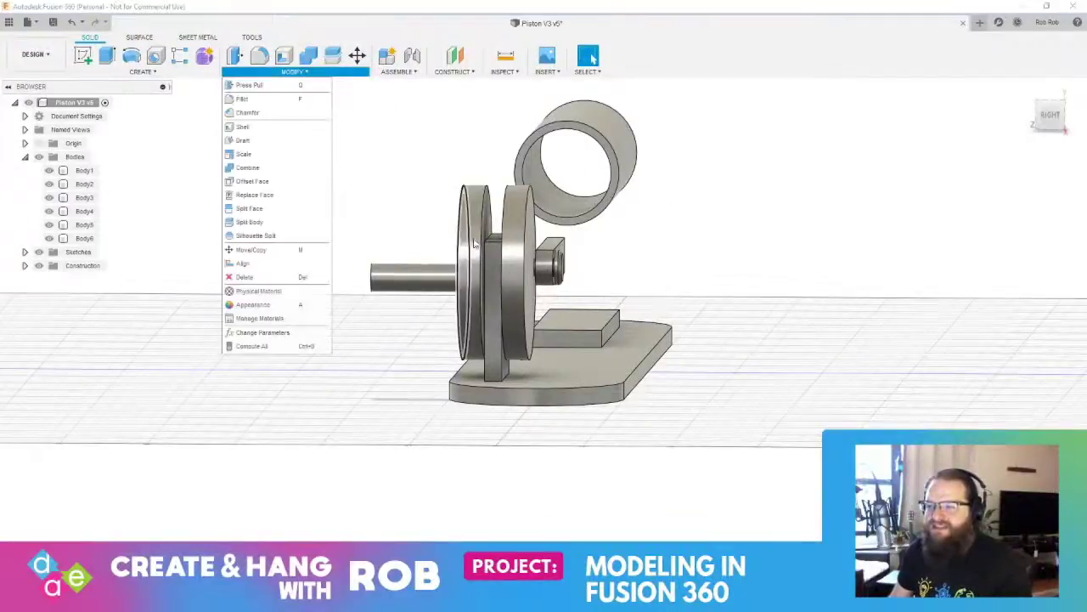
{"action": "left_click", "coordinate": [244, 264]}
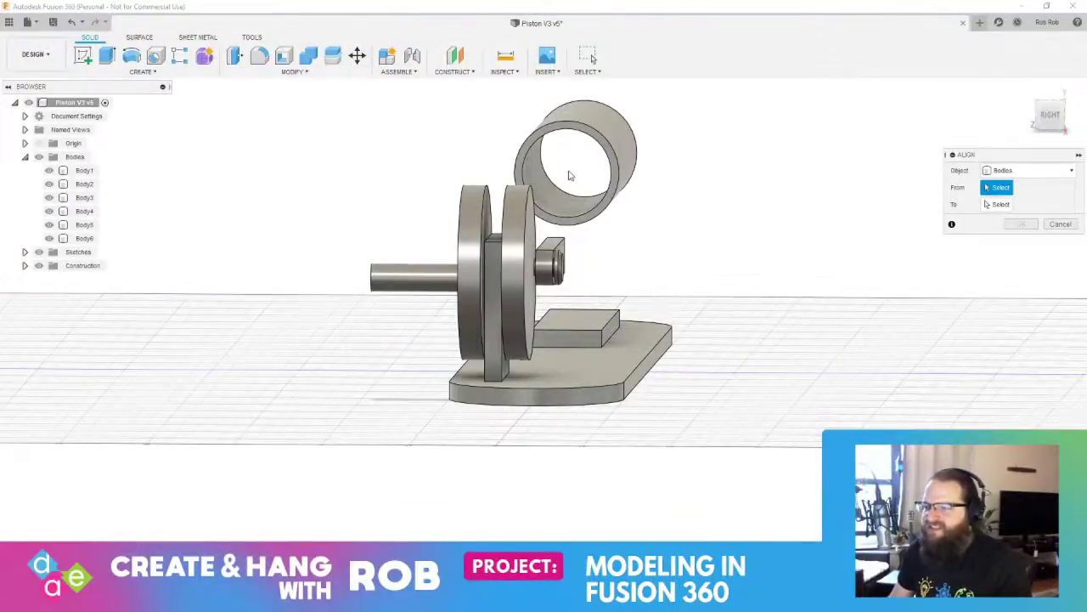
{"action": "scroll", "coordinate": [572, 177], "scroll_direction": "up", "scroll_amount": 5}
{"action": "left_click", "coordinate": [669, 199]}
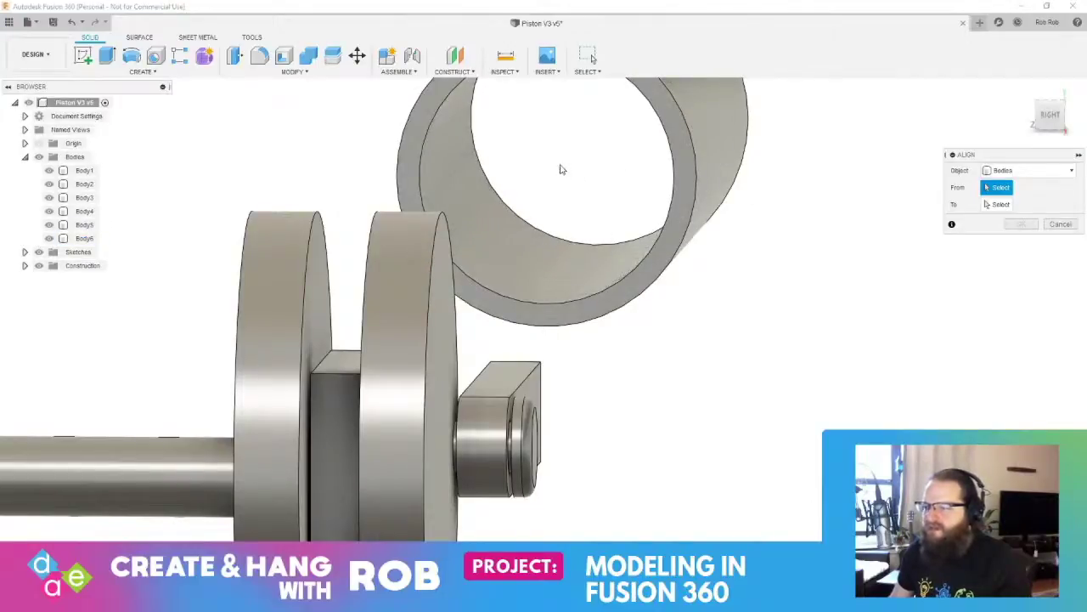
{"action": "left_click", "coordinate": [986, 170]}
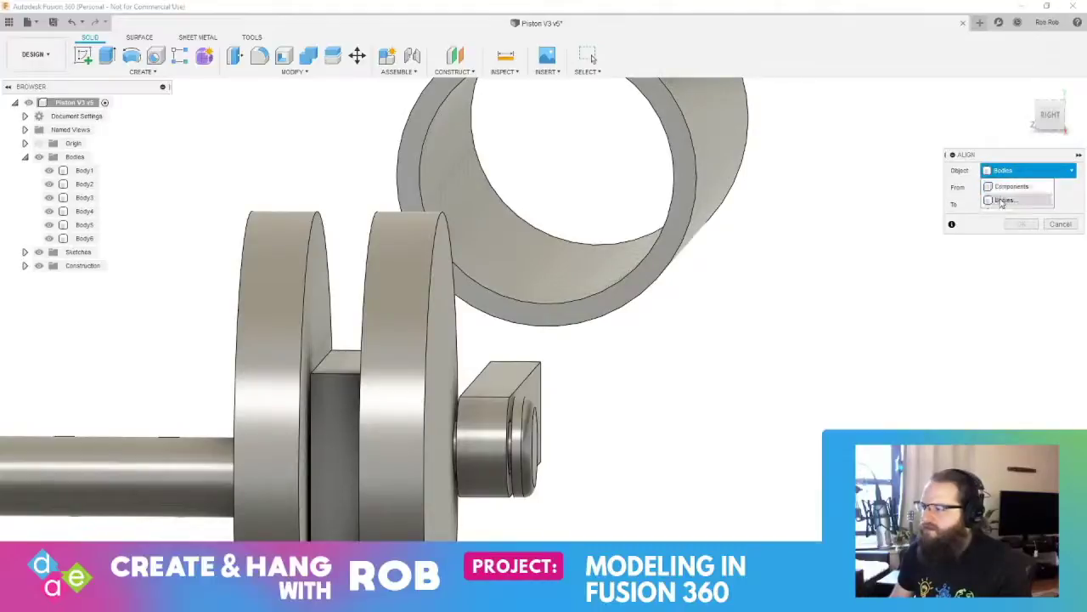
{"action": "left_click", "coordinate": [1001, 175]}
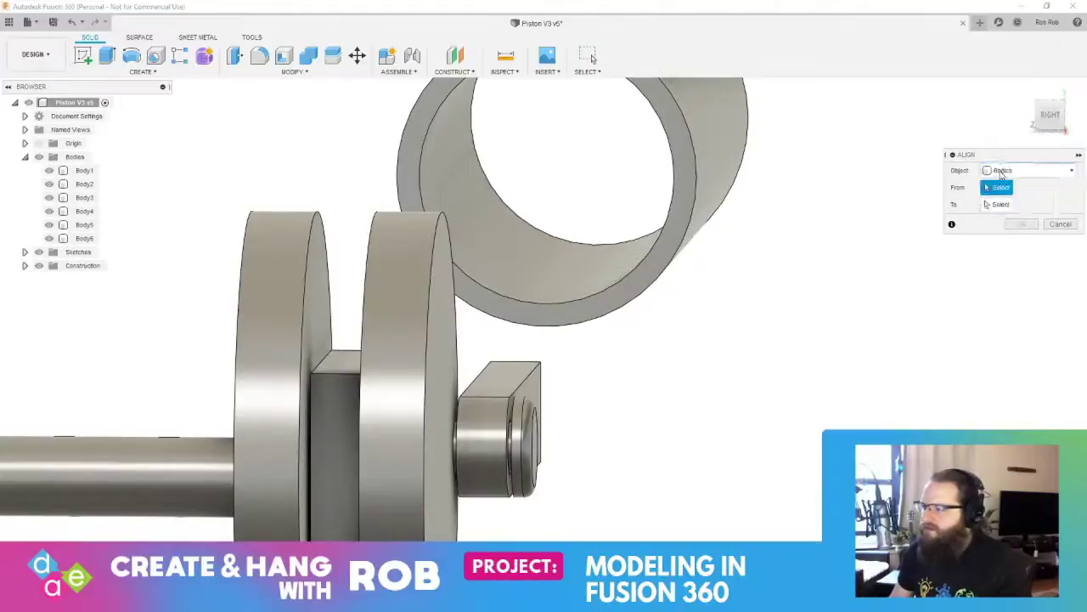
{"action": "left_click", "coordinate": [546, 176]}
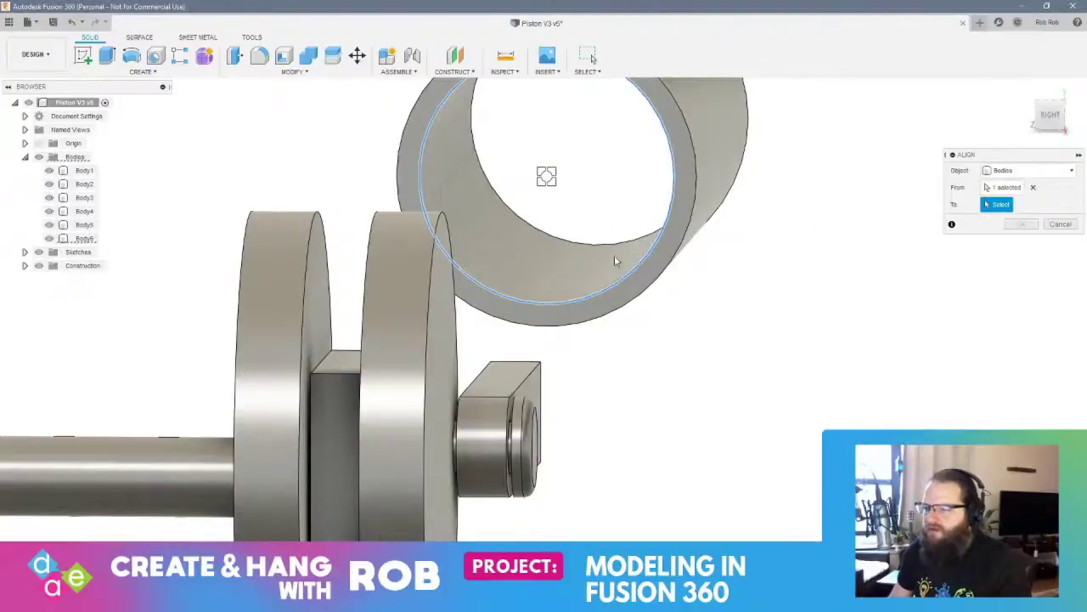
{"action": "middle_click_drag", "start_coordinate": [616, 261], "coordinate": [815, 175], "text": "shift"}
{"action": "left_click", "coordinate": [274, 174]}
{"action": "middle_click_drag", "start_coordinate": [513, 254], "coordinate": [553, 240], "text": "shift"}
{"action": "scroll", "coordinate": [538, 286], "scroll_direction": "down", "scroll_amount": 10}
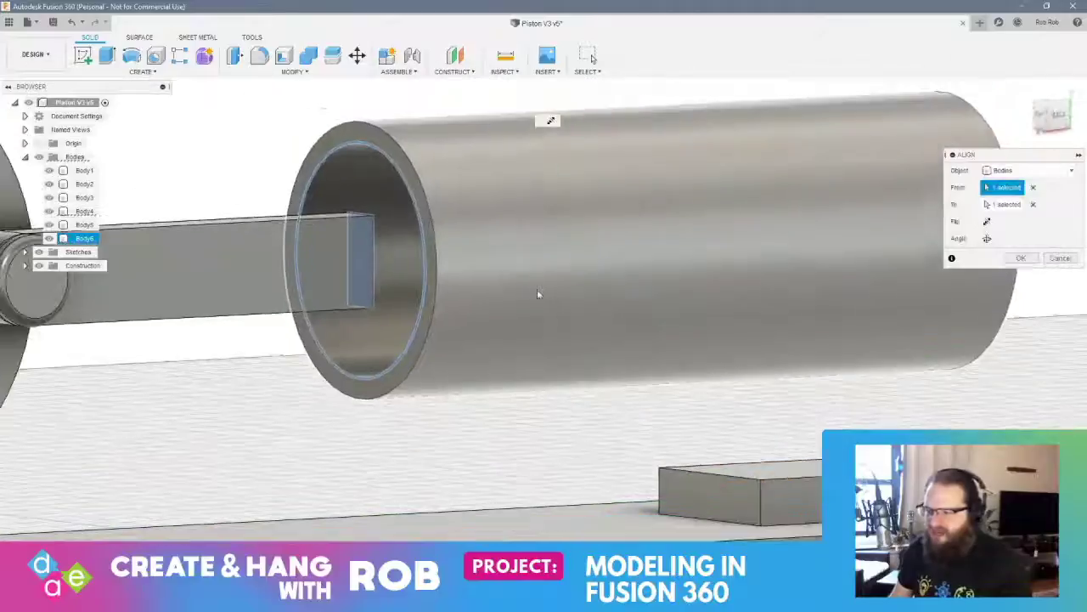
{"action": "left_click", "coordinate": [1023, 258]}
{"action": "middle_click_drag", "start_coordinate": [750, 375], "coordinate": [600, 345], "text": "shift"}
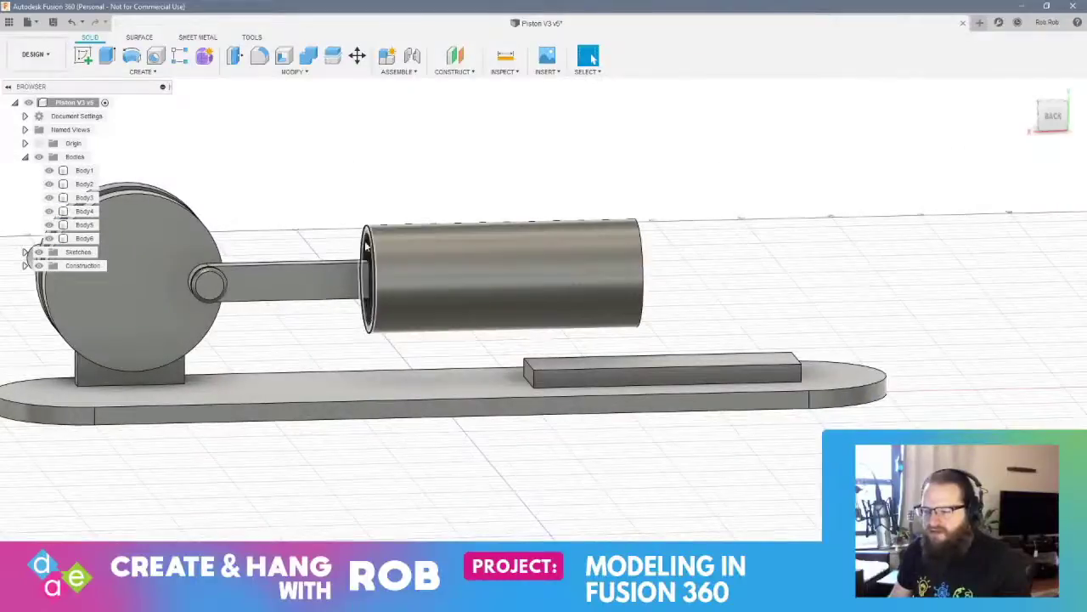
Select the tube and save the design as a new version with the description "User Saved"
{"action": "left_click", "coordinate": [429, 245]}
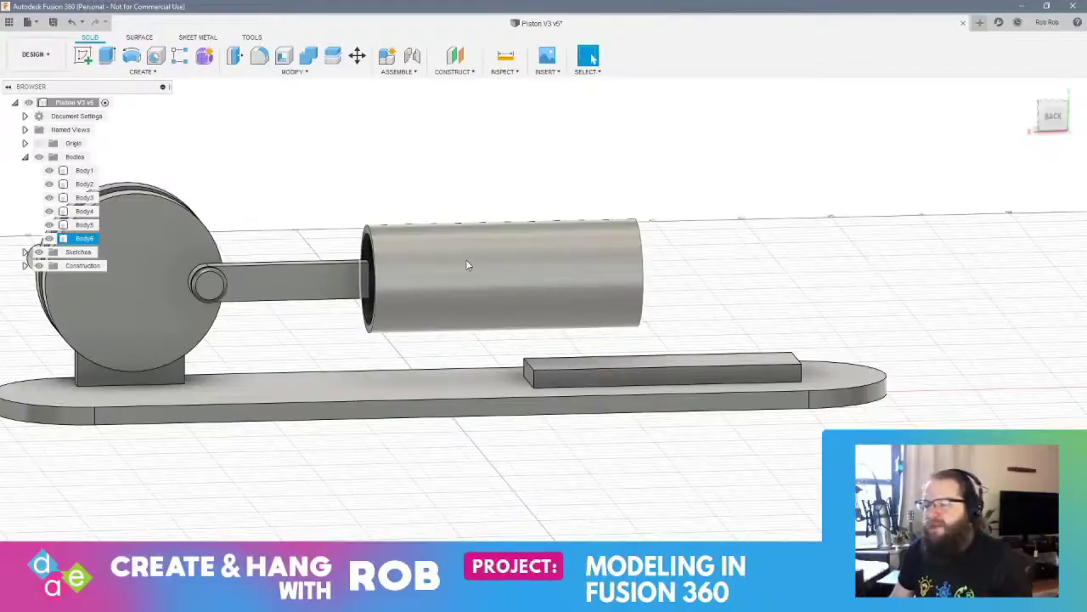
{"action": "left_click", "coordinate": [523, 259]}
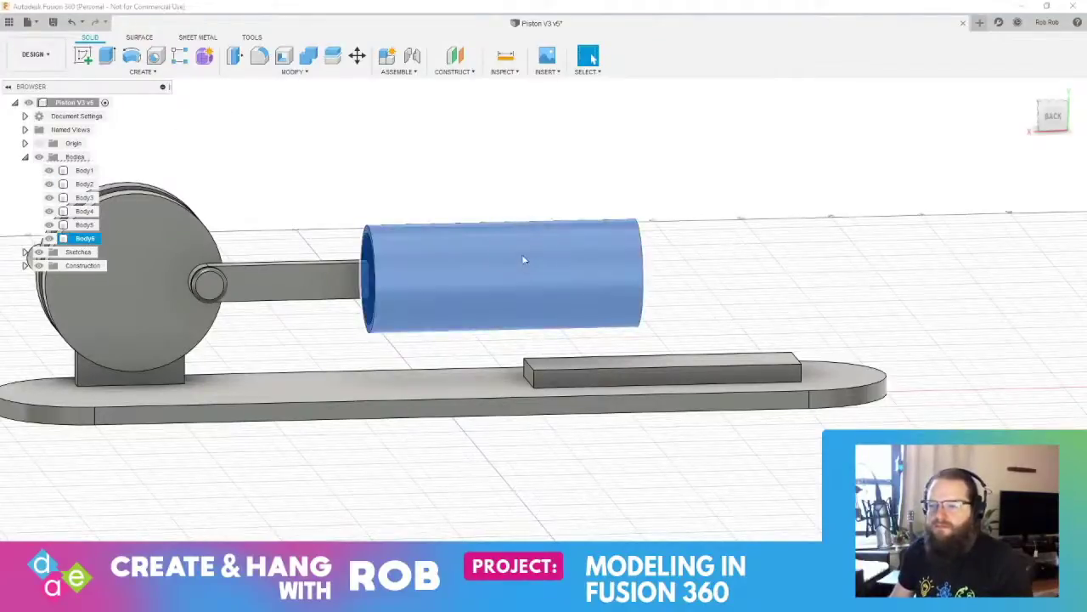
{"action": "key", "text": "ctrl+s"}
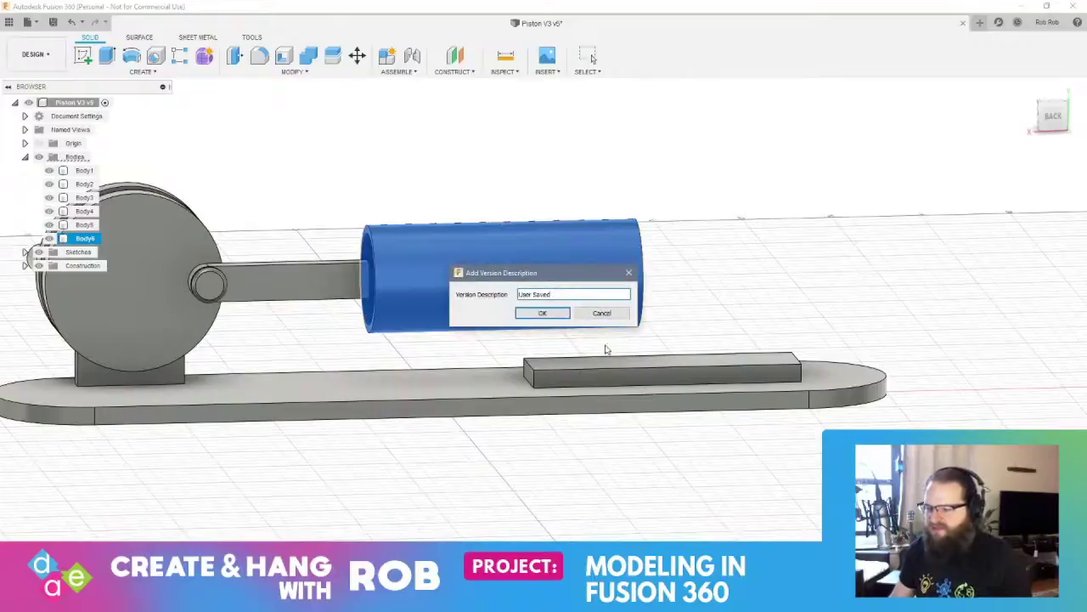
{"action": "left_click", "coordinate": [543, 313]}
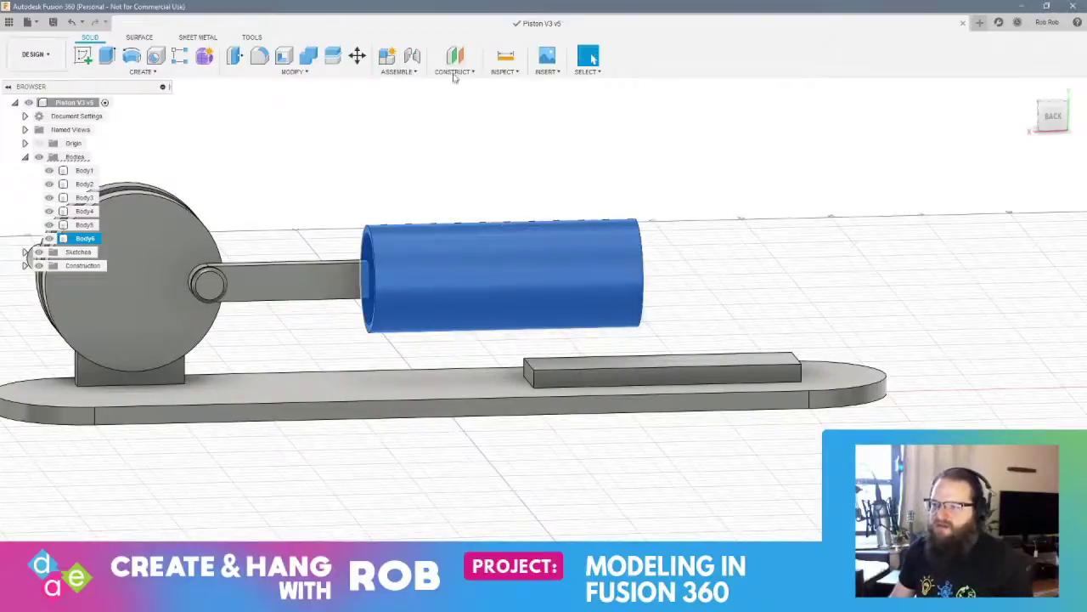
Move the tube -45 mm along X, away from the connecting bar, over the raised block
{"action": "left_click", "coordinate": [357, 55]}
{"action": "left_click_drag", "start_coordinate": [618, 333], "coordinate": [770, 331]}
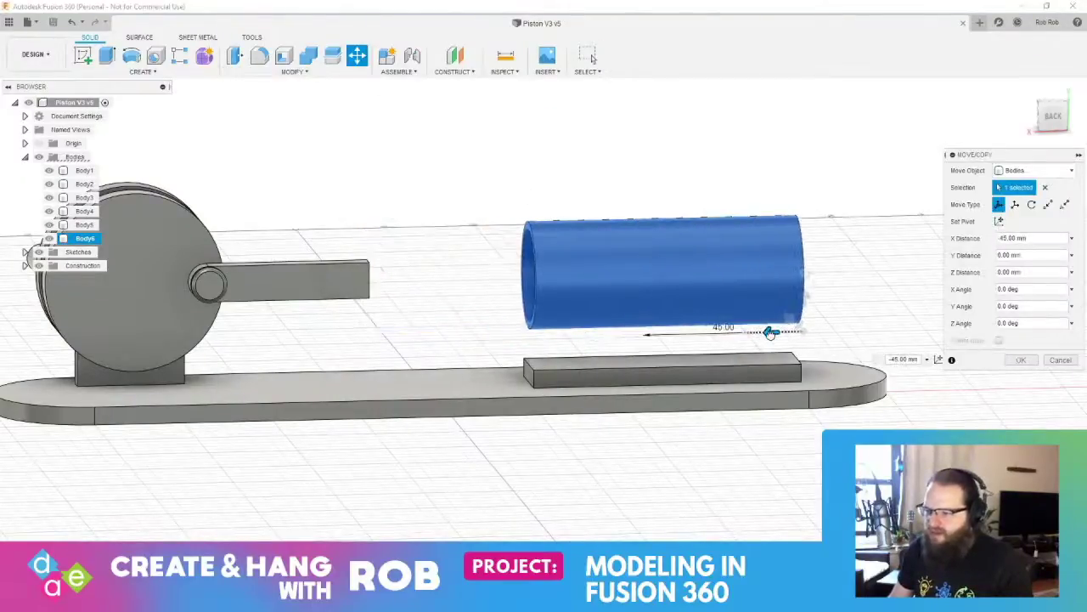
{"action": "key", "text": "Return"}
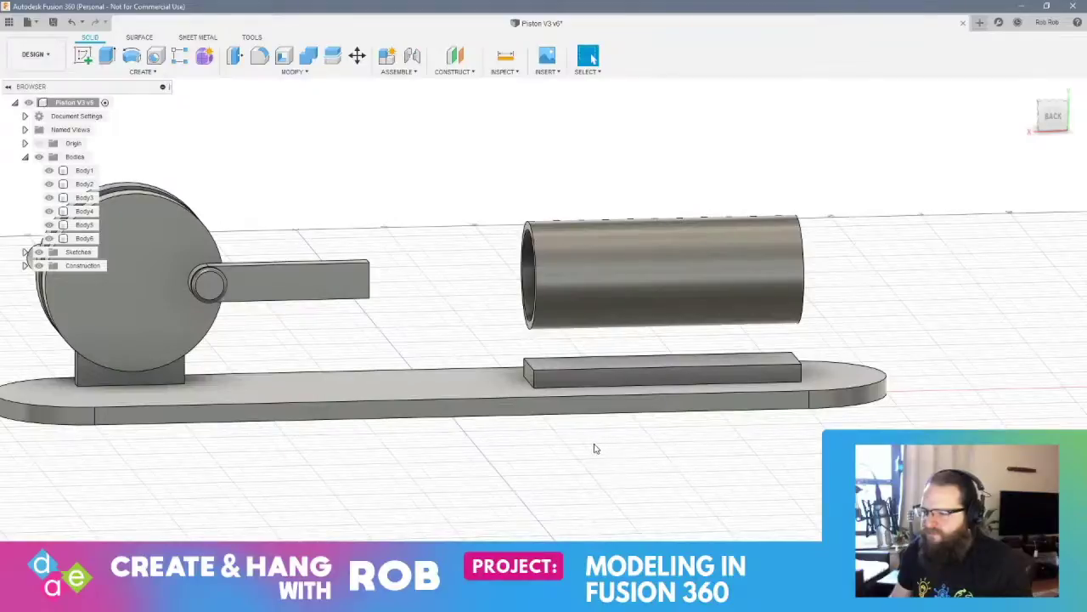
{"action": "middle_click_drag", "start_coordinate": [595, 448], "coordinate": [591, 374], "text": "shift"}
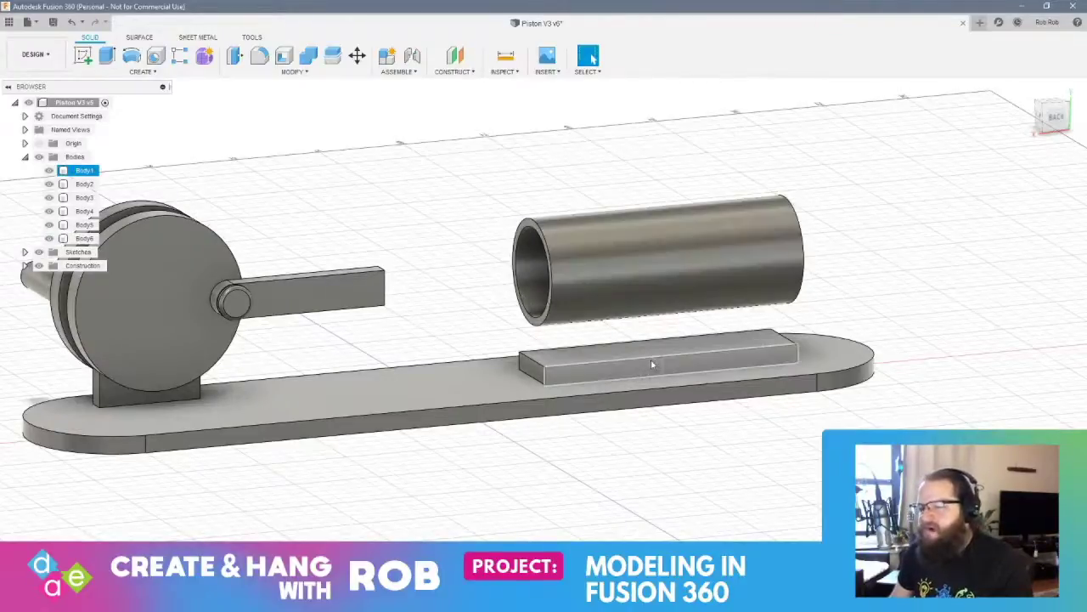
{"action": "middle_click_drag", "start_coordinate": [629, 315], "coordinate": [590, 340], "text": "shift"}
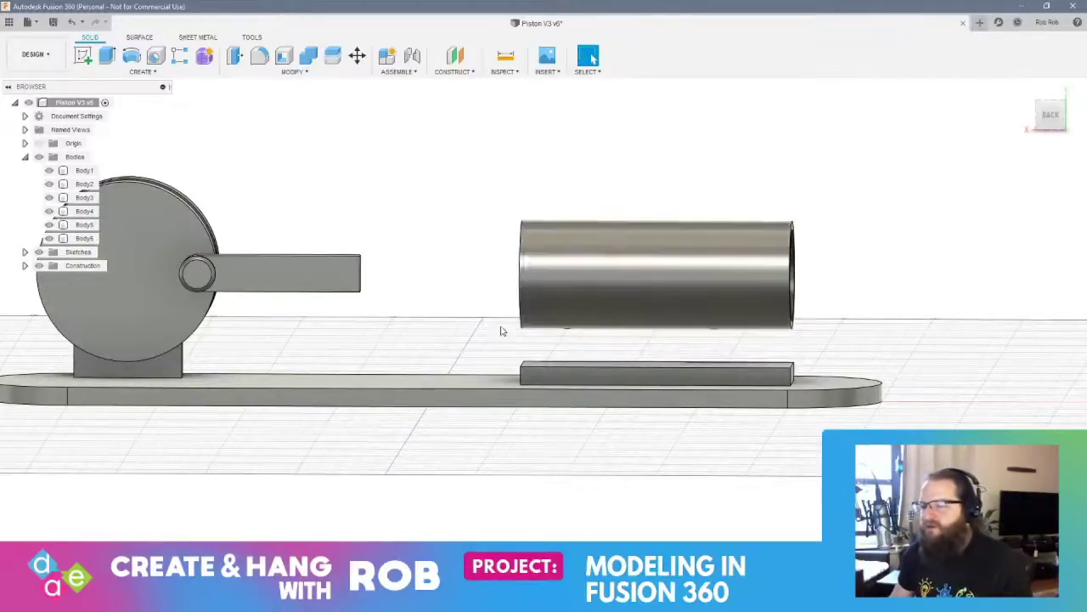
{"action": "middle_click_drag", "start_coordinate": [433, 331], "coordinate": [680, 348], "text": "shift"}
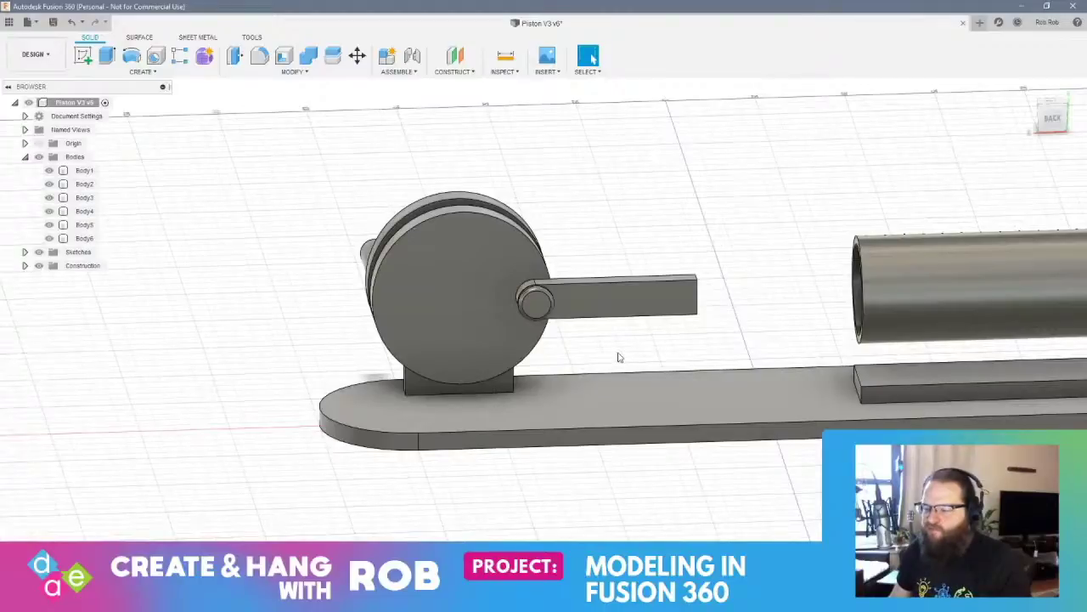
{"action": "middle_click_drag", "start_coordinate": [202, 323], "coordinate": [236, 306], "text": "shift"}
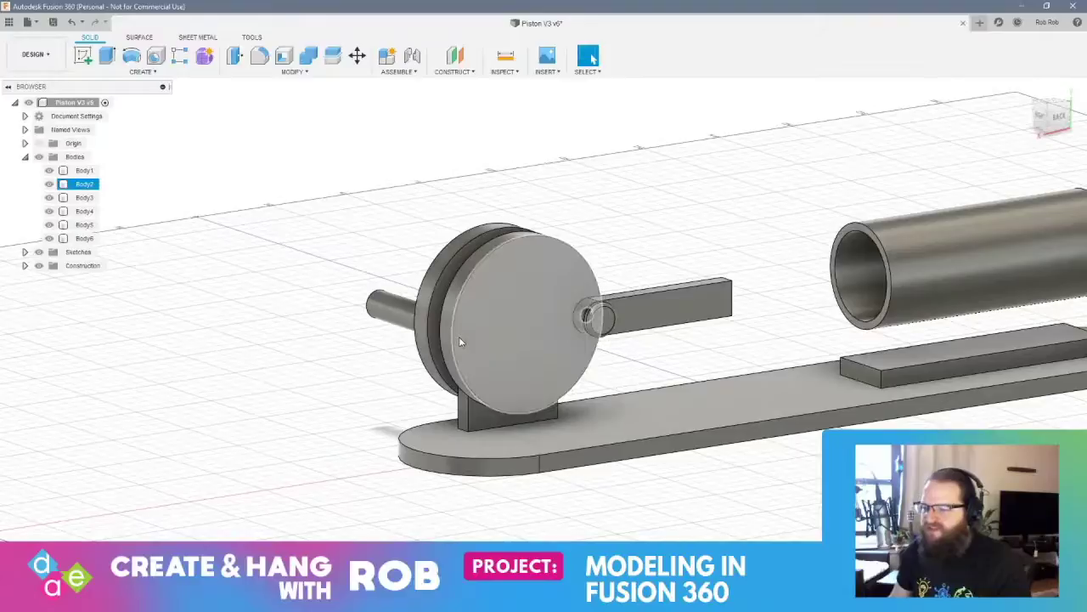
{"action": "middle_click_drag", "start_coordinate": [763, 363], "coordinate": [568, 342]}
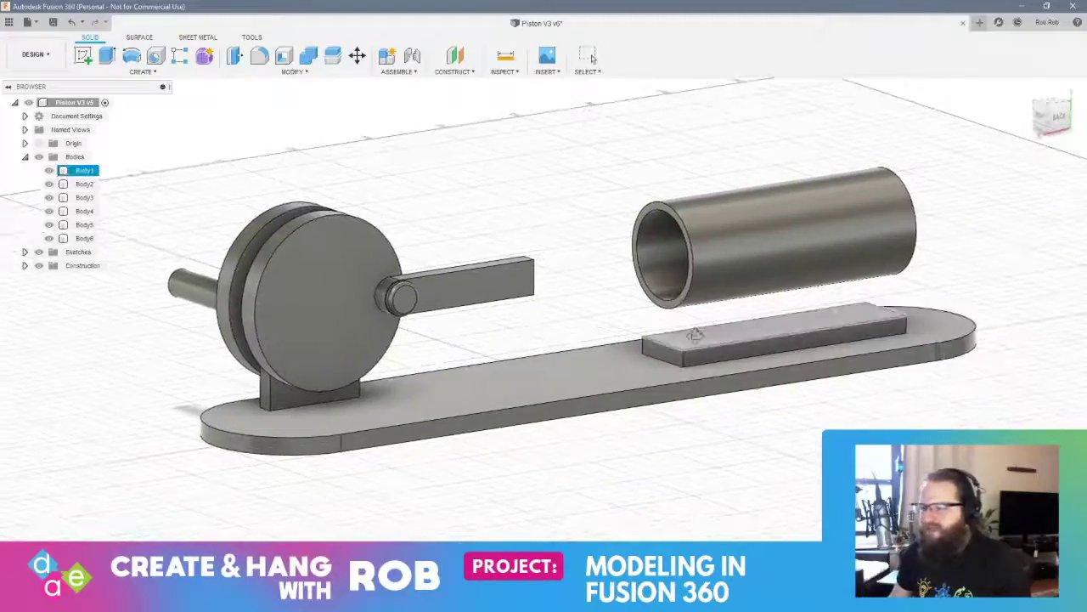
Offset the crank-facing end faces of the tube and the raised block together by -55 mm to shorten both
{"action": "middle_click_drag", "start_coordinate": [694, 335], "coordinate": [608, 222], "text": "shift"}
{"action": "left_click", "coordinate": [590, 56]}
{"action": "left_click", "coordinate": [628, 348]}
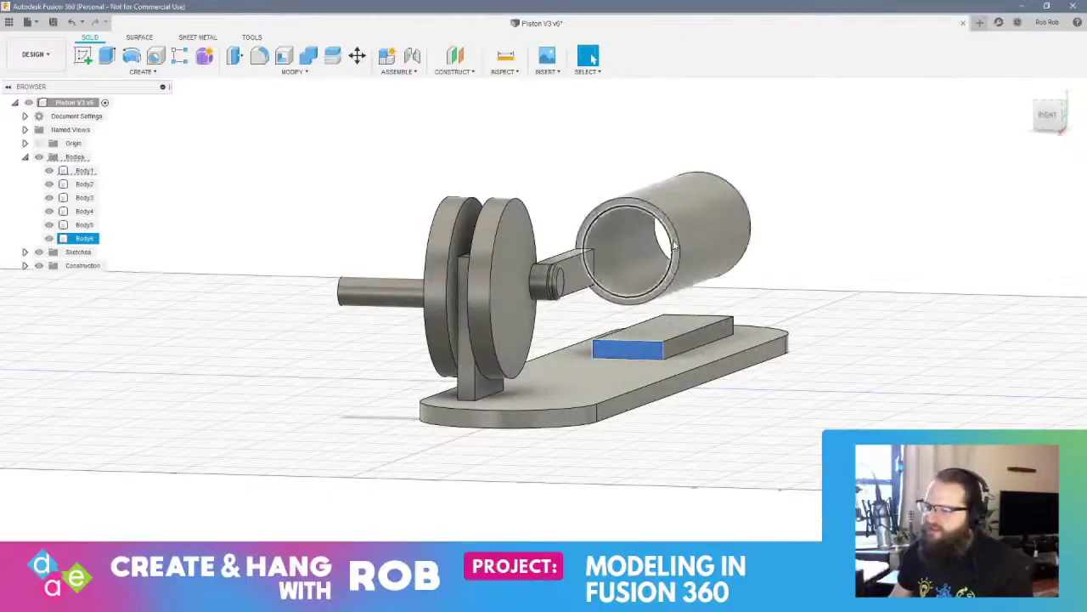
{"action": "left_click", "coordinate": [679, 246]}
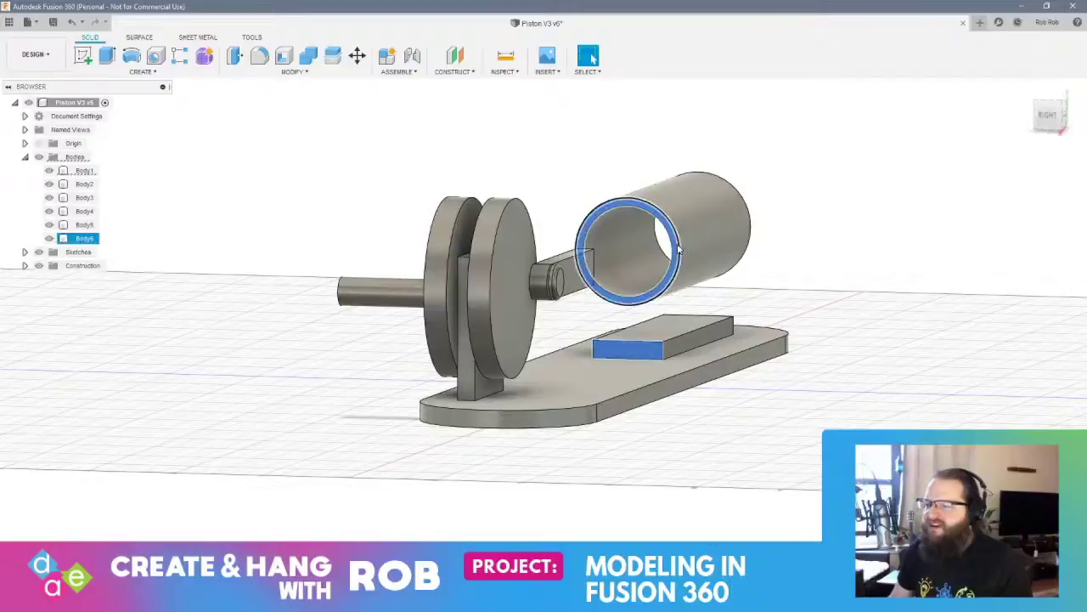
{"action": "left_click", "coordinate": [234, 57]}
{"action": "middle_click_drag", "start_coordinate": [832, 394], "coordinate": [679, 374], "text": "shift"}
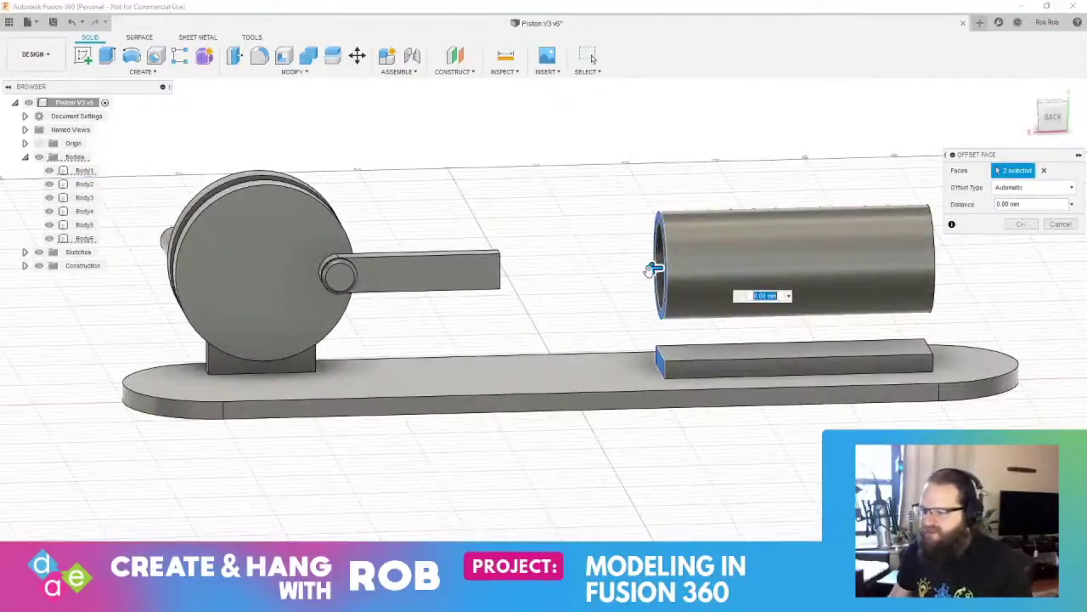
{"action": "left_click_drag", "start_coordinate": [653, 270], "coordinate": [843, 287]}
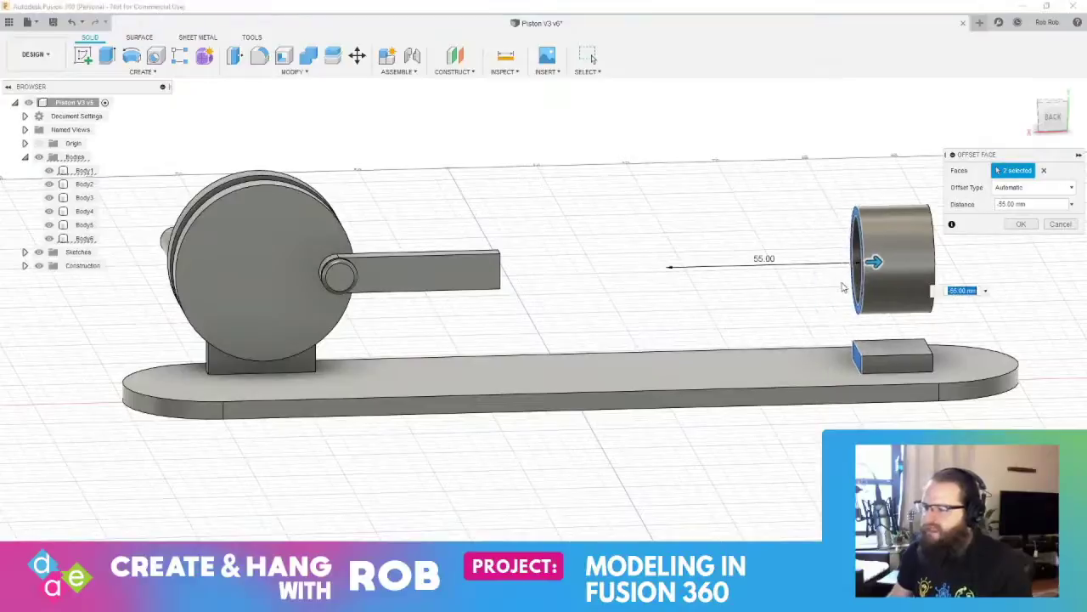
{"action": "key", "text": "Return"}
{"action": "middle_click_drag", "start_coordinate": [807, 267], "coordinate": [873, 260], "text": "shift"}
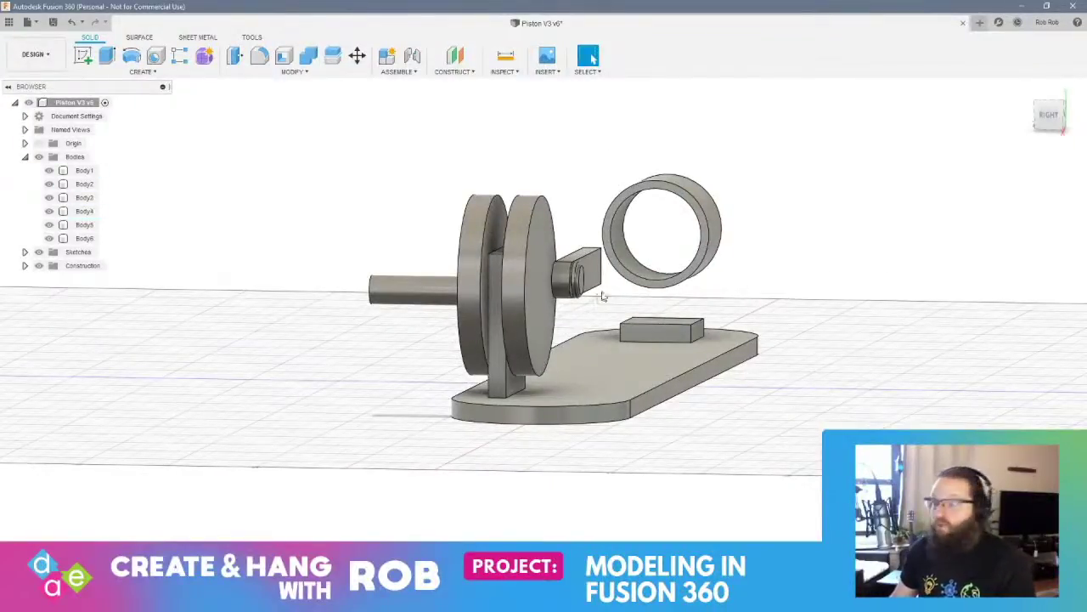
{"action": "left_click", "coordinate": [705, 251]}
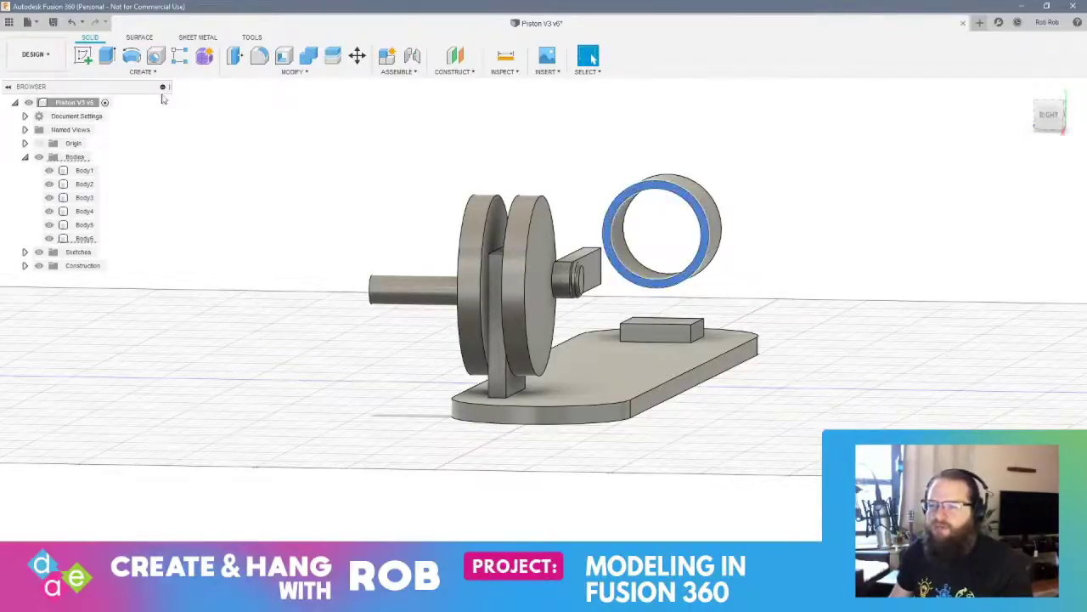
{"action": "middle_click_drag", "start_coordinate": [697, 287], "coordinate": [796, 286], "text": "shift"}
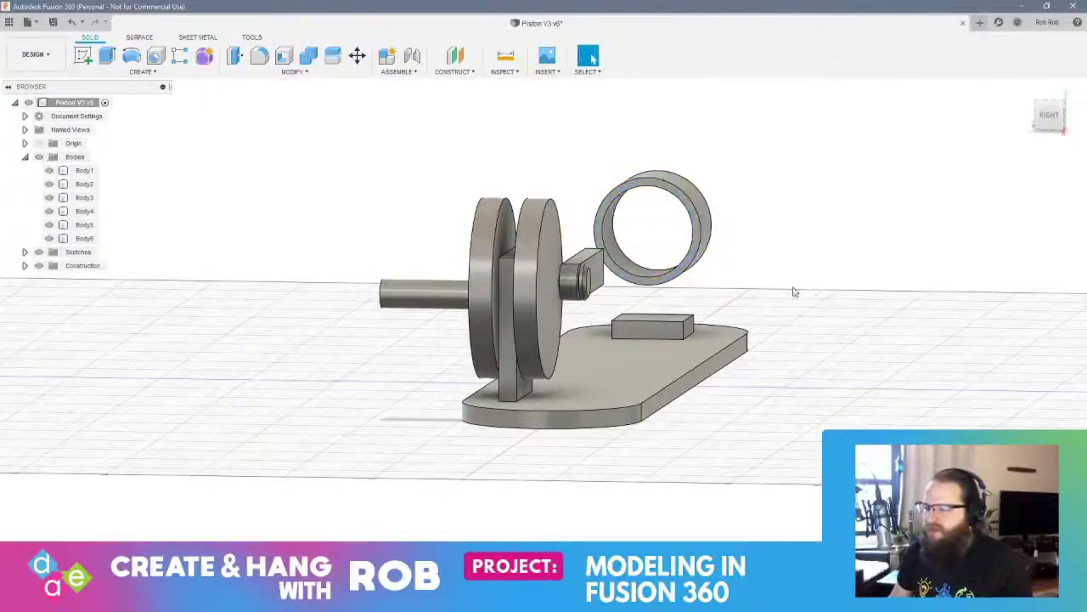
{"action": "middle_click_drag", "start_coordinate": [802, 365], "coordinate": [679, 331], "text": "shift"}
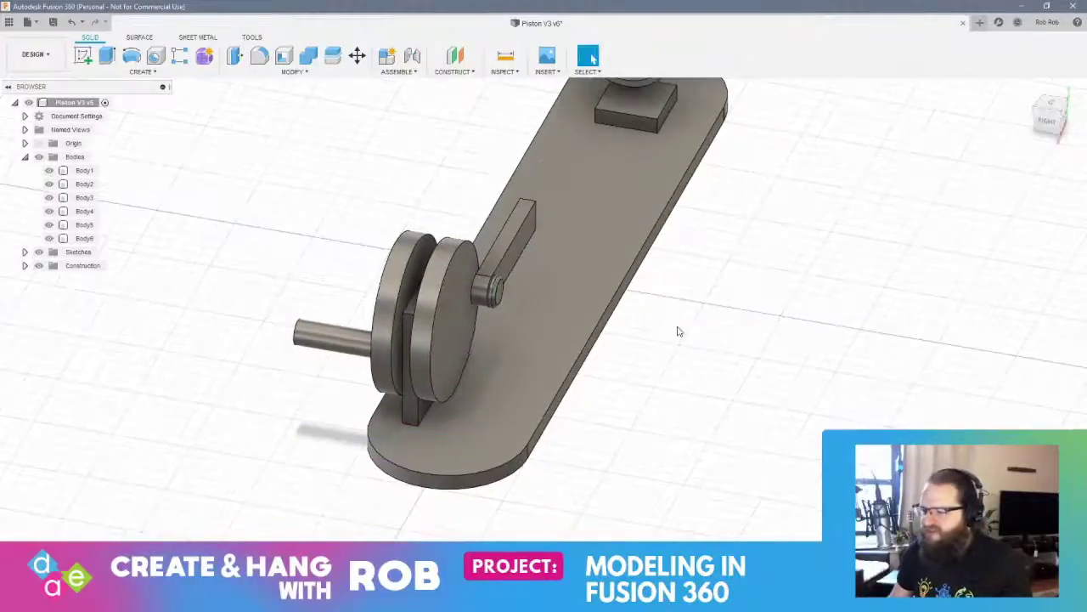
Sketch a 25 mm diameter circle on the horizontal ground plane, beside the long edge of the base plate
{"action": "left_click", "coordinate": [87, 60]}
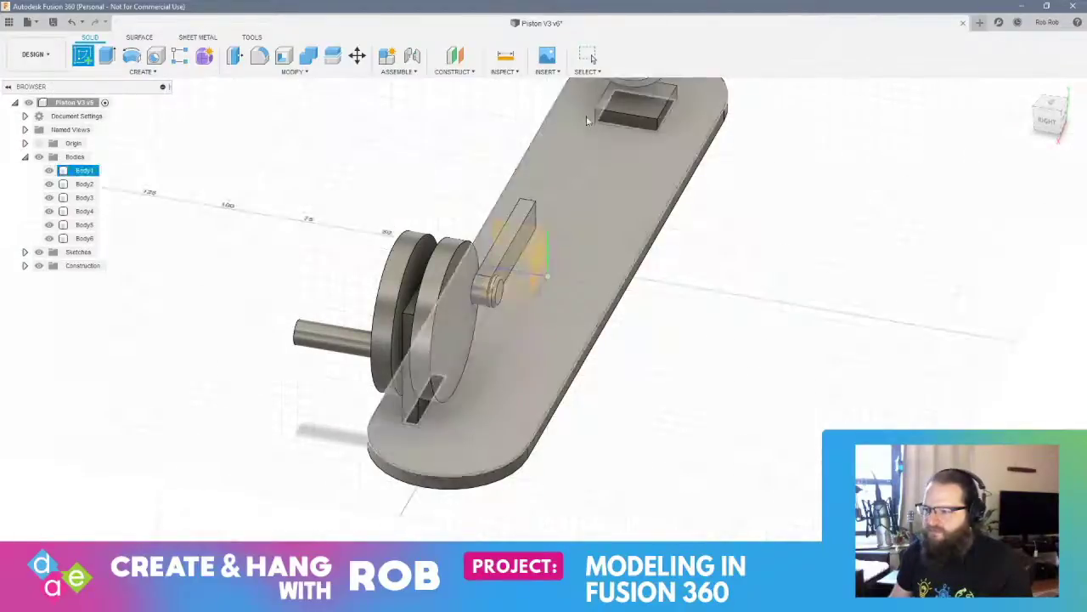
{"action": "left_click", "coordinate": [434, 147]}
{"action": "mouse_move", "coordinate": [717, 297]}
{"action": "middle_mouse_down", "text": "shift"}
{"action": "mouse_move", "coordinate": [711, 315]}
{"action": "mouse_move", "coordinate": [643, 348]}
{"action": "mouse_move", "coordinate": [661, 346]}
{"action": "middle_mouse_up", "text": "shift"}
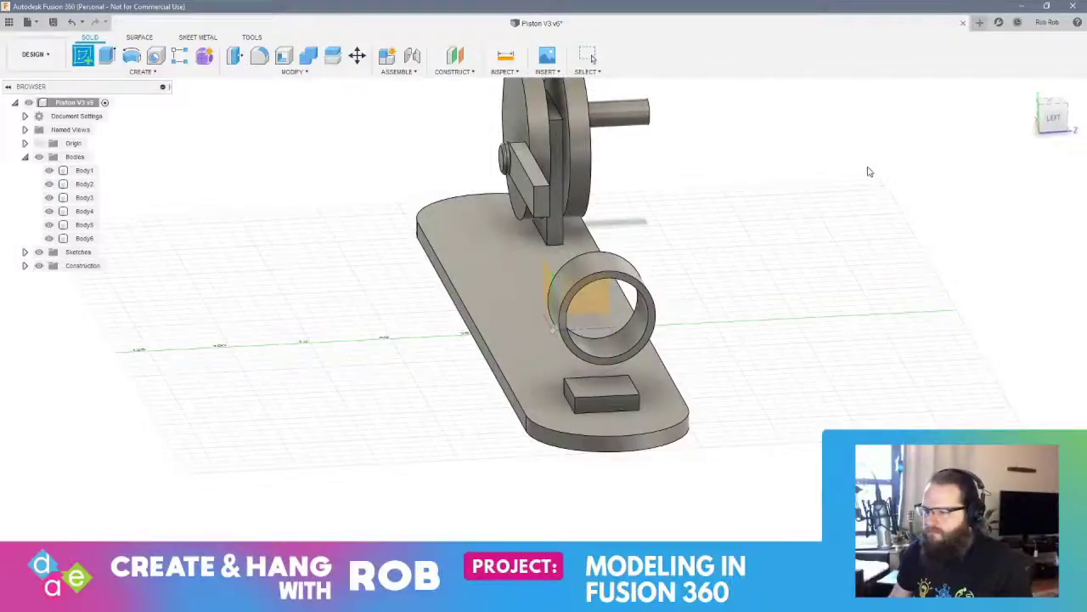
{"action": "middle_click_drag", "start_coordinate": [868, 171], "coordinate": [793, 315], "text": "shift"}
{"action": "left_click", "coordinate": [794, 315]}
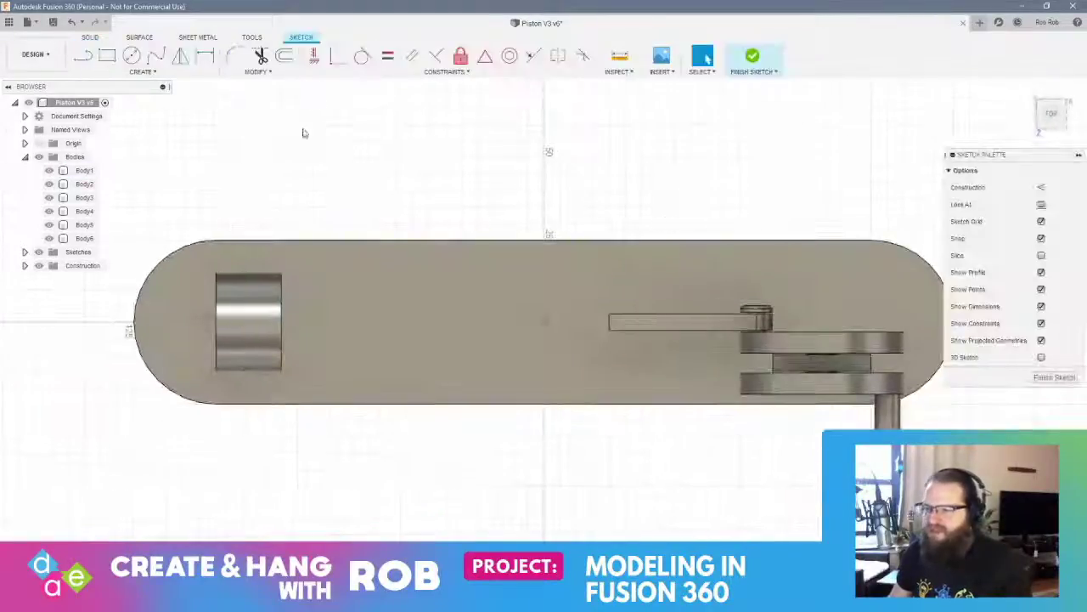
{"action": "key", "text": "c"}
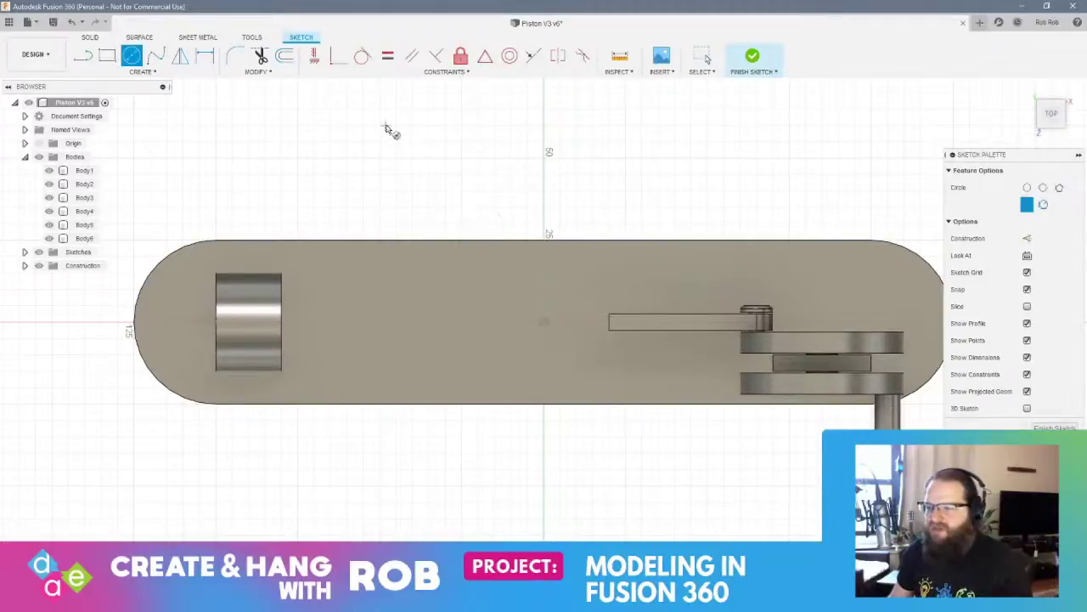
{"action": "left_click", "coordinate": [380, 157]}
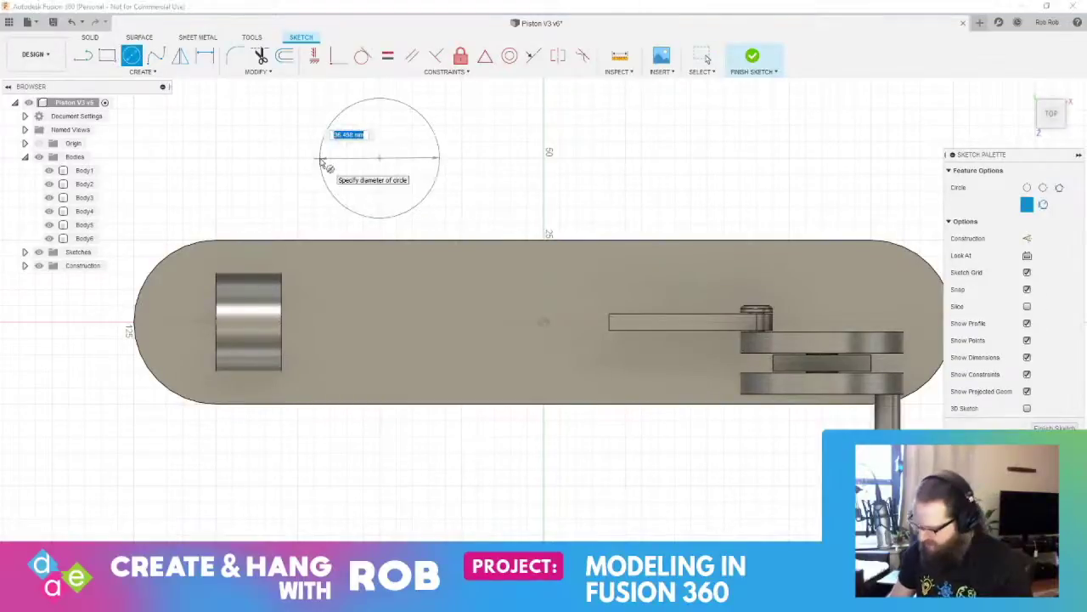
{"action": "type", "text": "25"}
{"action": "key", "text": "Return"}
Try to extrude the 25 mm circle 50 mm as a new body and undo the extrusion
{"action": "middle_click_drag", "start_coordinate": [259, 230], "coordinate": [388, 358], "text": "shift"}
{"action": "right_click", "coordinate": [418, 500]}
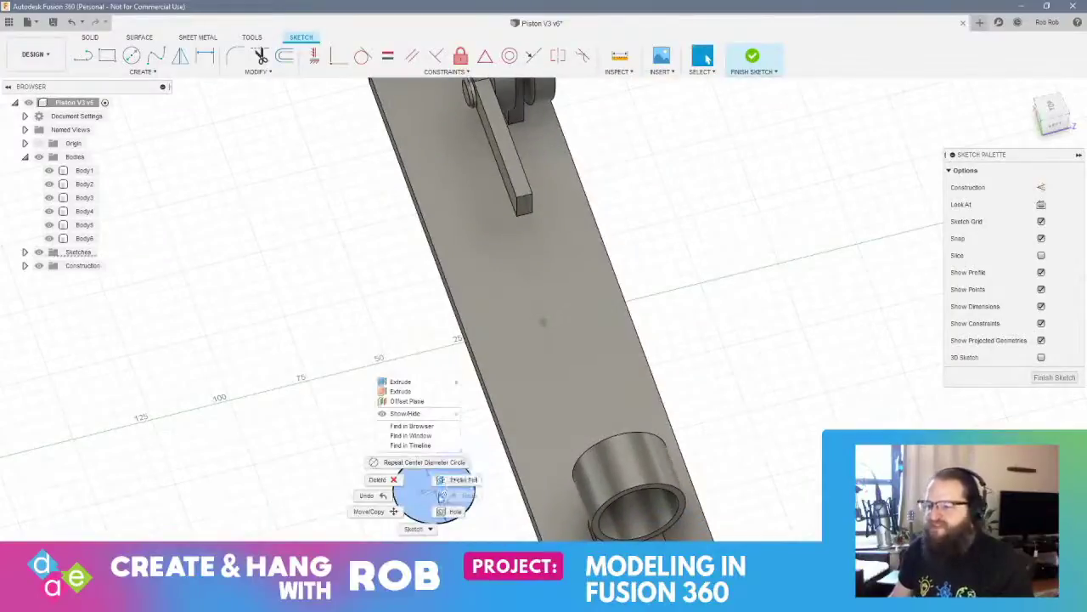
{"action": "left_click", "coordinate": [453, 490]}
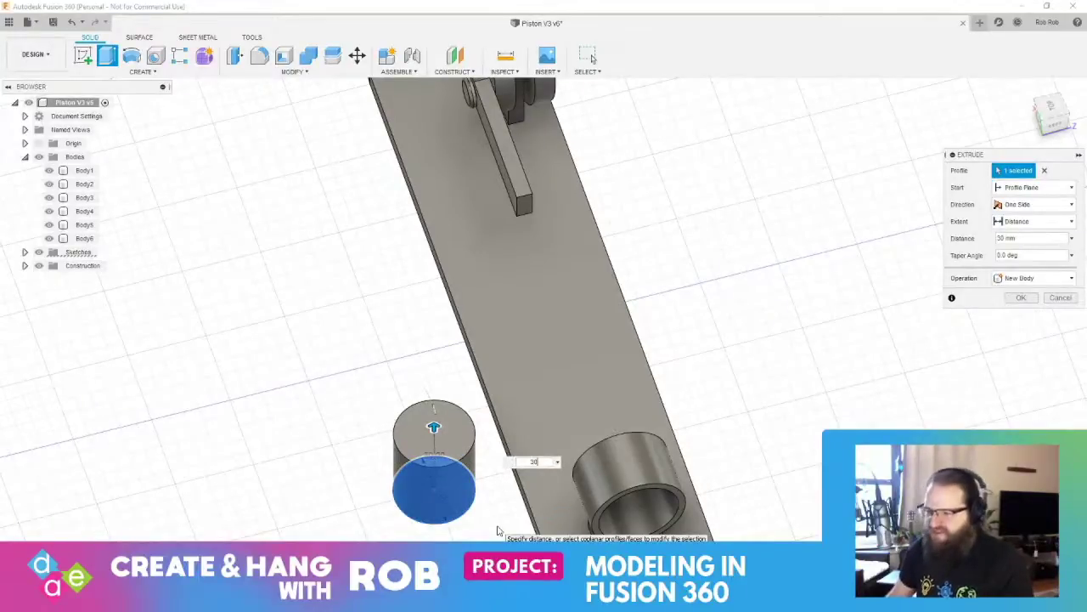
{"action": "key", "text": "BackSpace"}
{"action": "key", "text": "BackSpace"}
{"action": "type", "text": "50"}
{"action": "key", "text": "Return"}
{"action": "middle_click_drag", "start_coordinate": [349, 495], "coordinate": [371, 298], "text": "shift"}
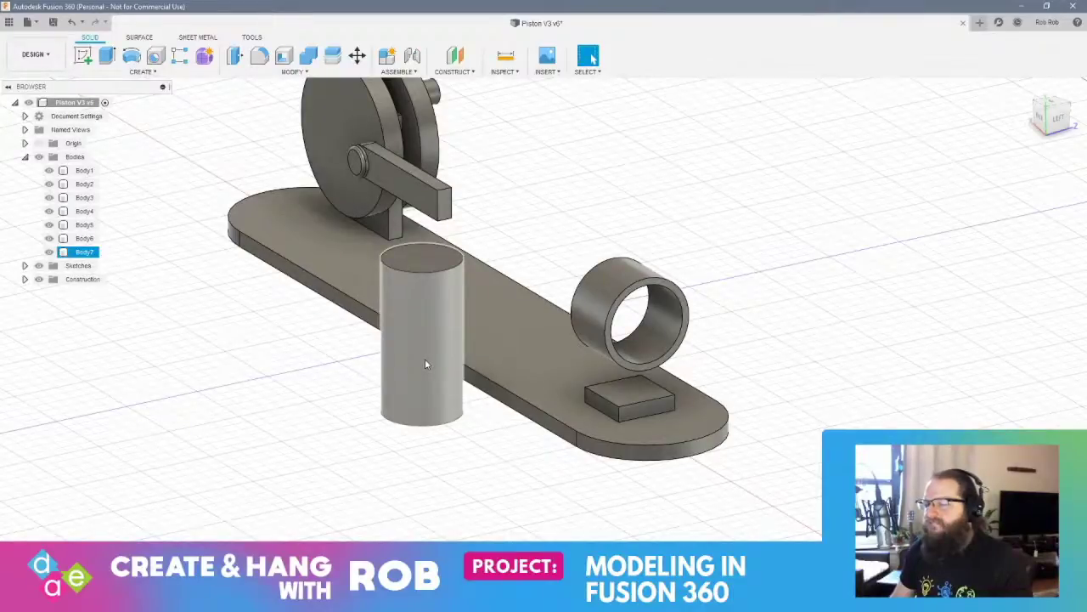
{"action": "key", "text": "ctrl+z"}
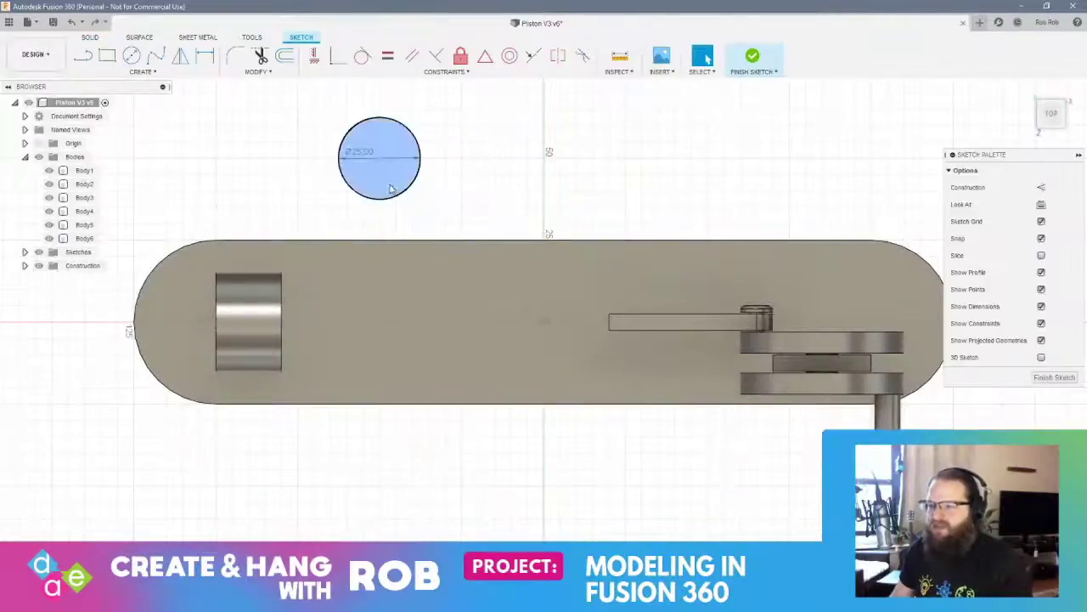
Extrude the 25 mm circle 25 mm upward as a new body
{"action": "right_click", "coordinate": [389, 184]}
{"action": "left_click", "coordinate": [437, 184]}
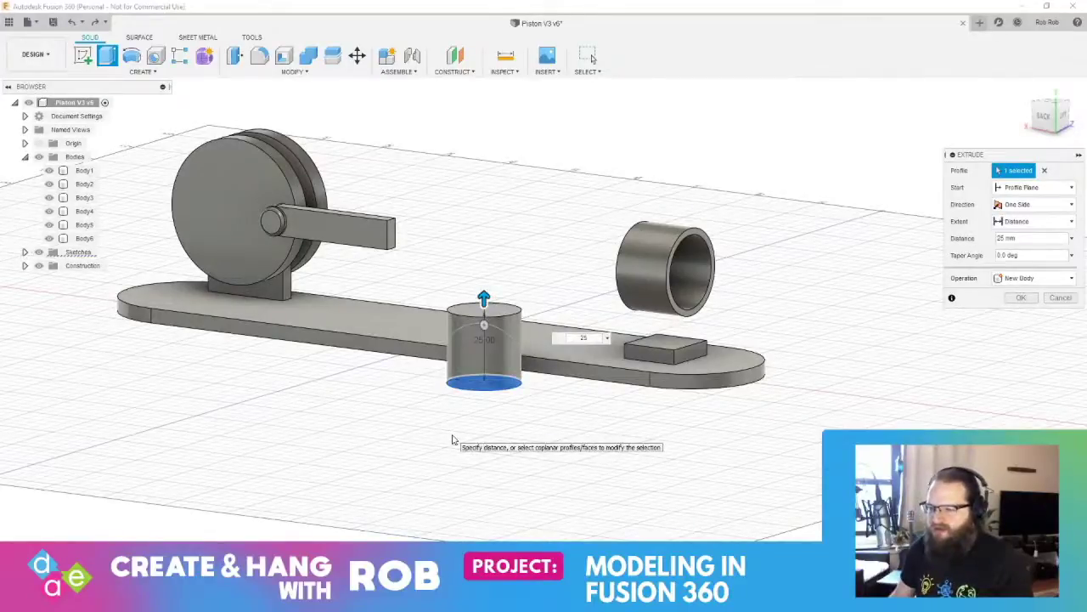
{"action": "key", "text": "Return"}
Sketch a rectangle 10 mm wide and about 5 mm high on the top face of the new cylinder
{"action": "middle_click_drag", "start_coordinate": [439, 413], "coordinate": [650, 344], "text": "shift"}
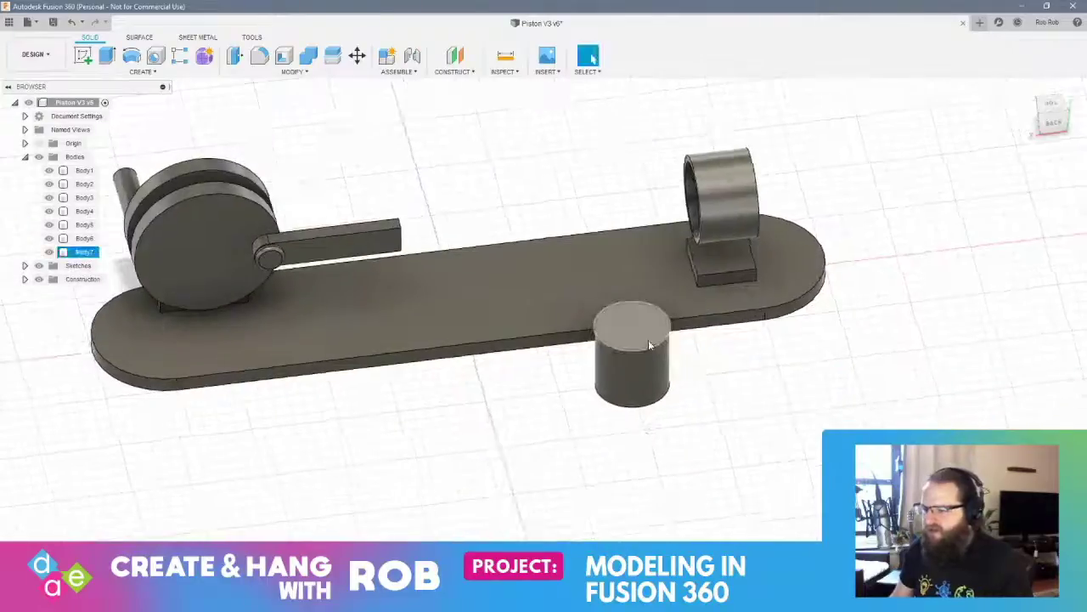
{"action": "left_click", "coordinate": [629, 326]}
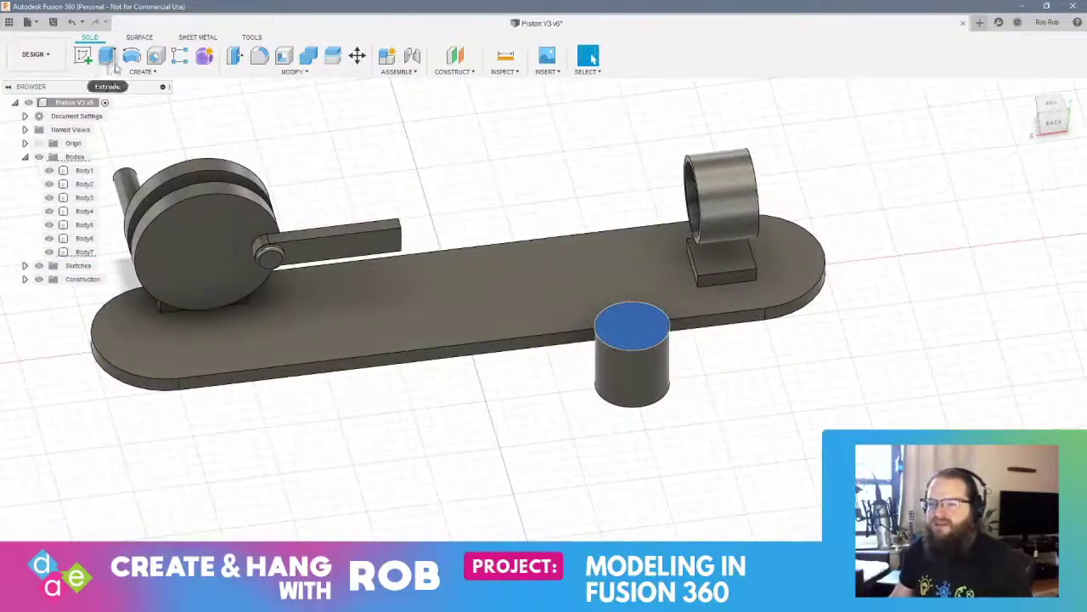
{"action": "left_click", "coordinate": [83, 56]}
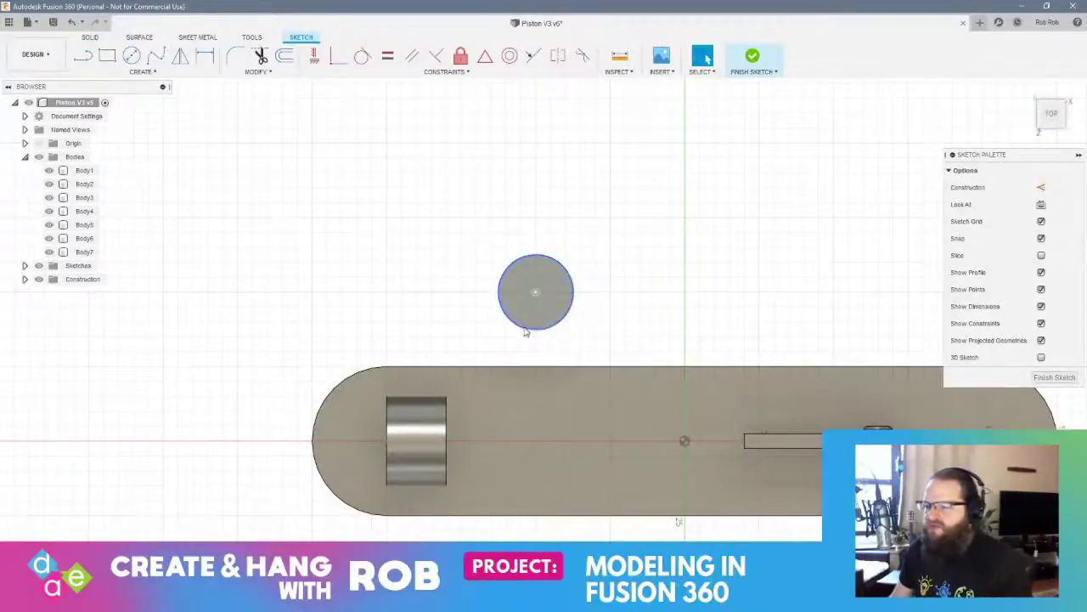
{"action": "scroll", "coordinate": [531, 327], "scroll_direction": "up", "scroll_amount": 5}
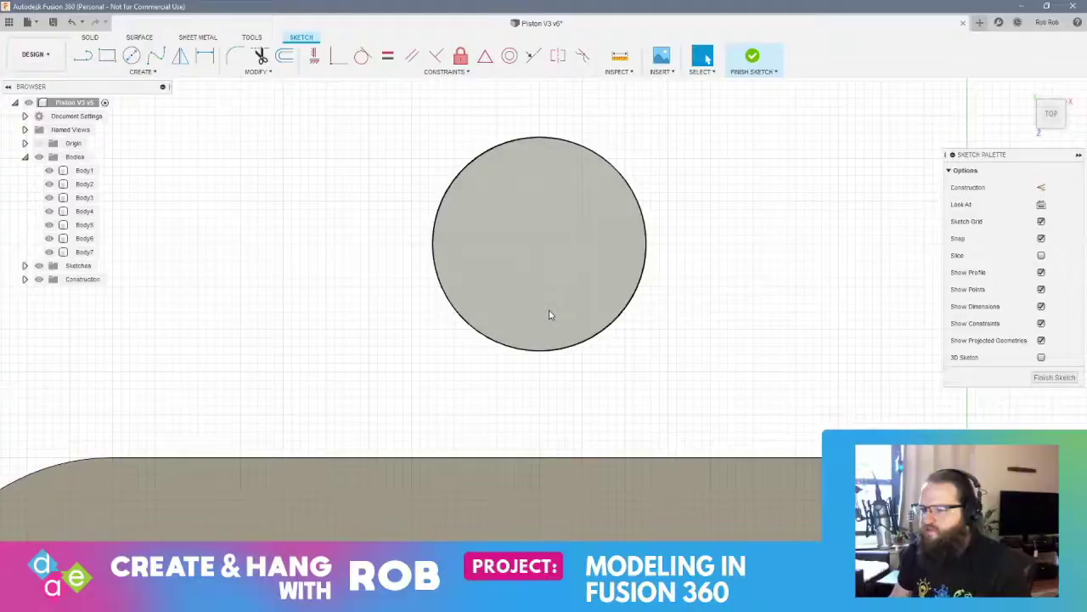
{"action": "left_click", "coordinate": [106, 55]}
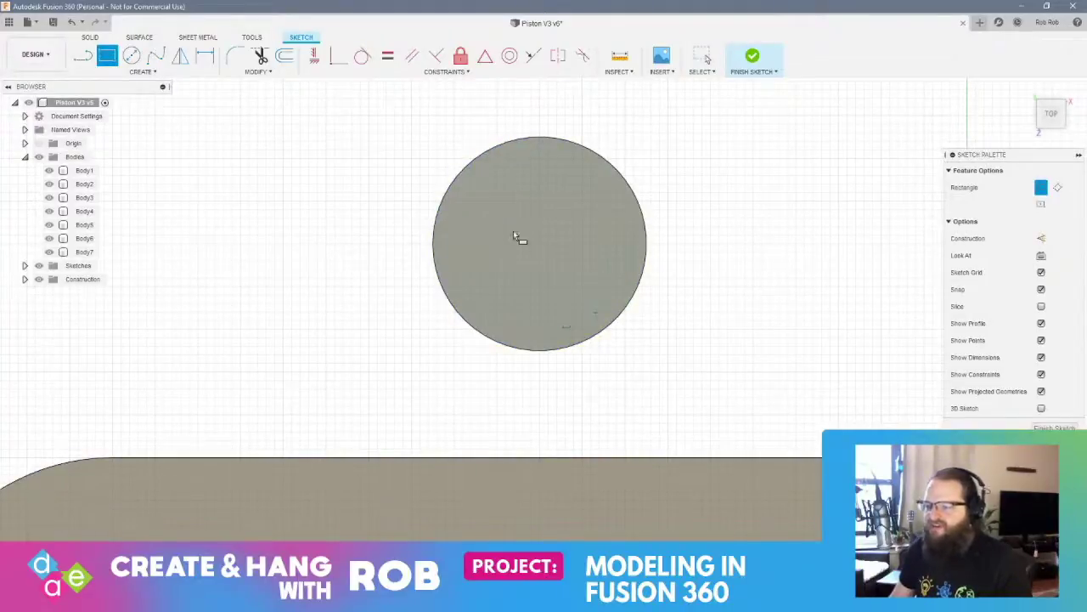
{"action": "left_click", "coordinate": [496, 201]}
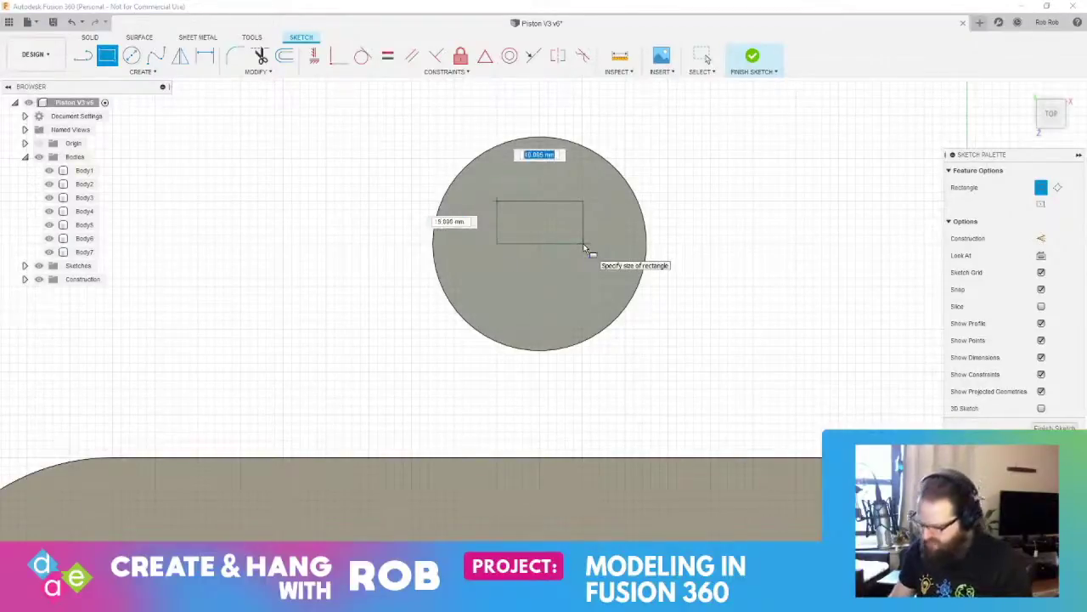
{"action": "key", "text": "Return"}
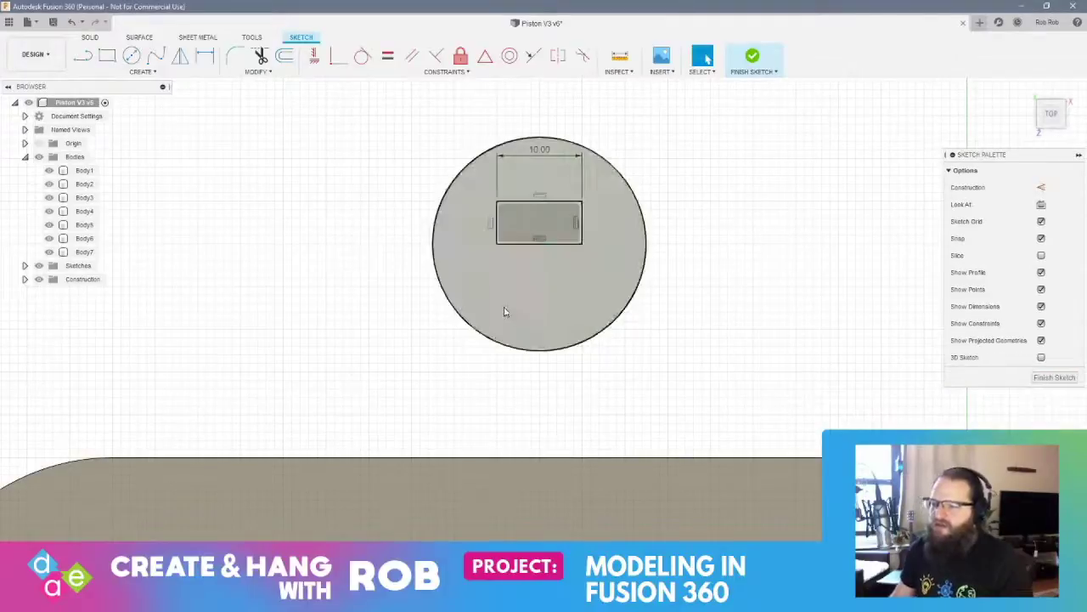
Extrude the rectangle 30 mm upward, joined to the solid cylinder as its rod
{"action": "middle_click_drag", "start_coordinate": [551, 291], "coordinate": [541, 340], "text": "shift"}
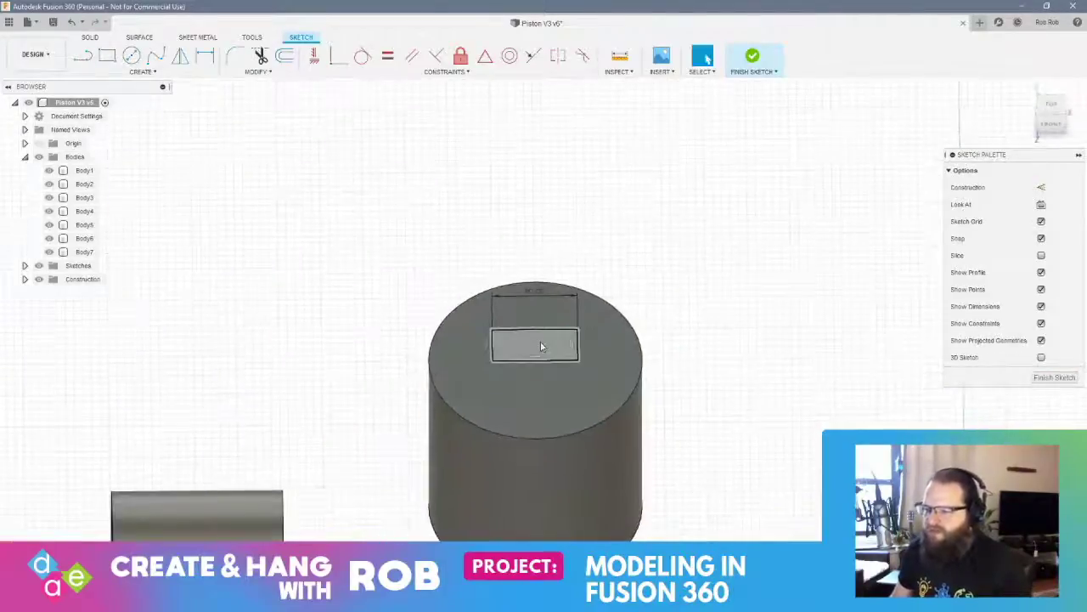
{"action": "right_click", "coordinate": [540, 341]}
{"action": "left_click", "coordinate": [567, 331]}
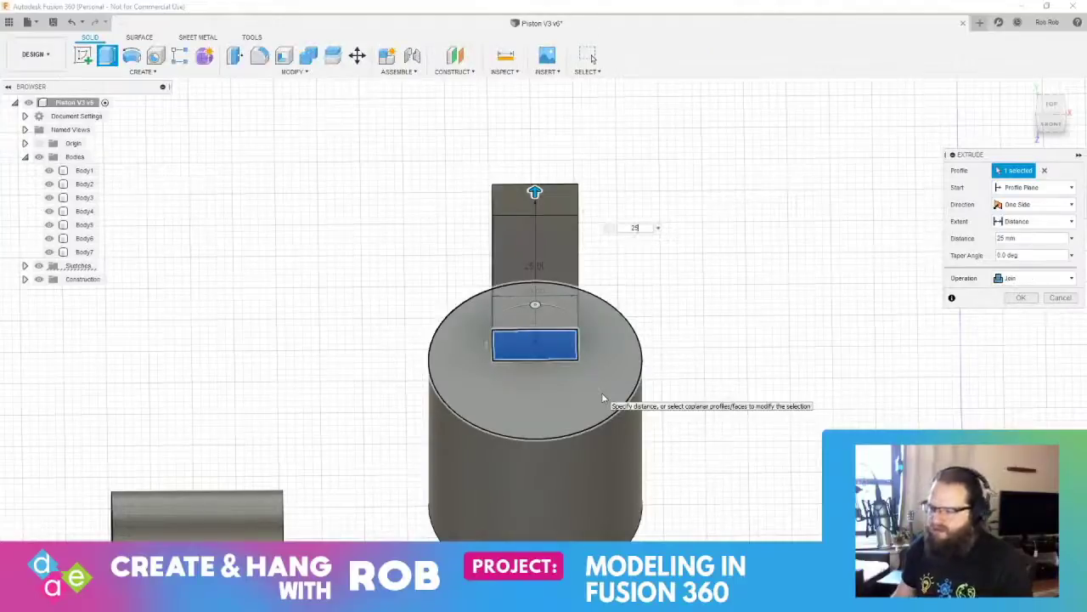
{"action": "type", "text": "30"}
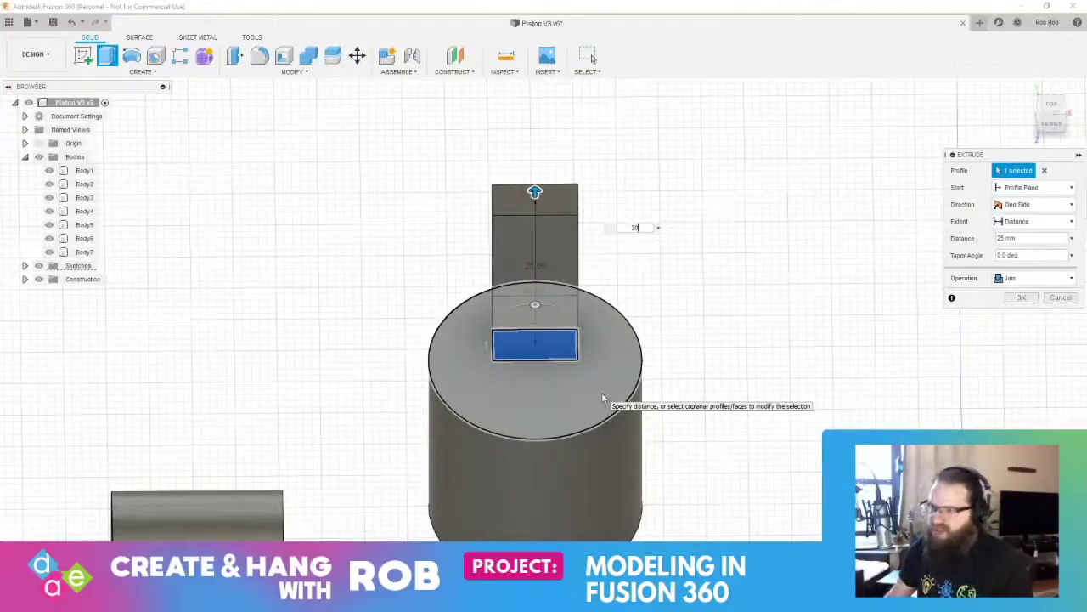
{"action": "key", "text": "Return"}
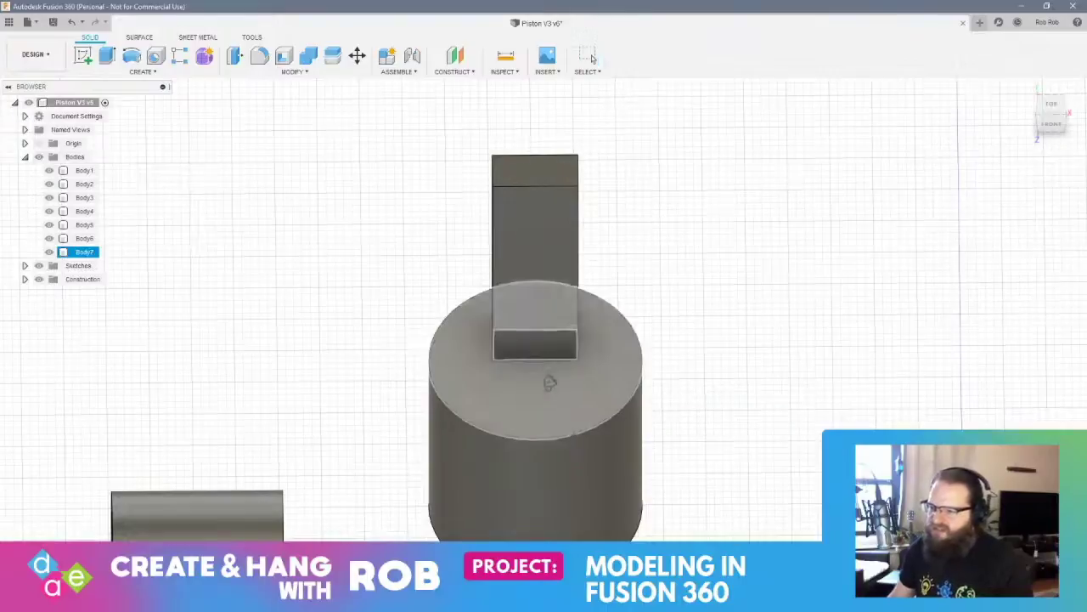
Examine the piston body and its rectangular rod from several angles against the crank, tube and base plate
{"action": "middle_click_drag", "start_coordinate": [553, 381], "coordinate": [621, 345], "text": "shift"}
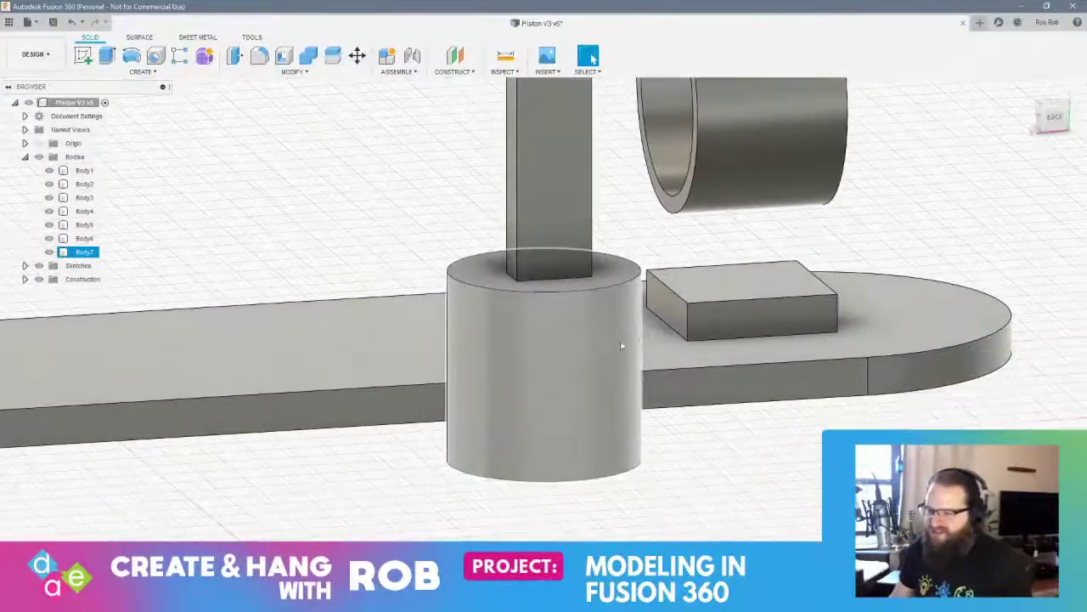
{"action": "middle_click_drag", "start_coordinate": [528, 385], "coordinate": [573, 462]}
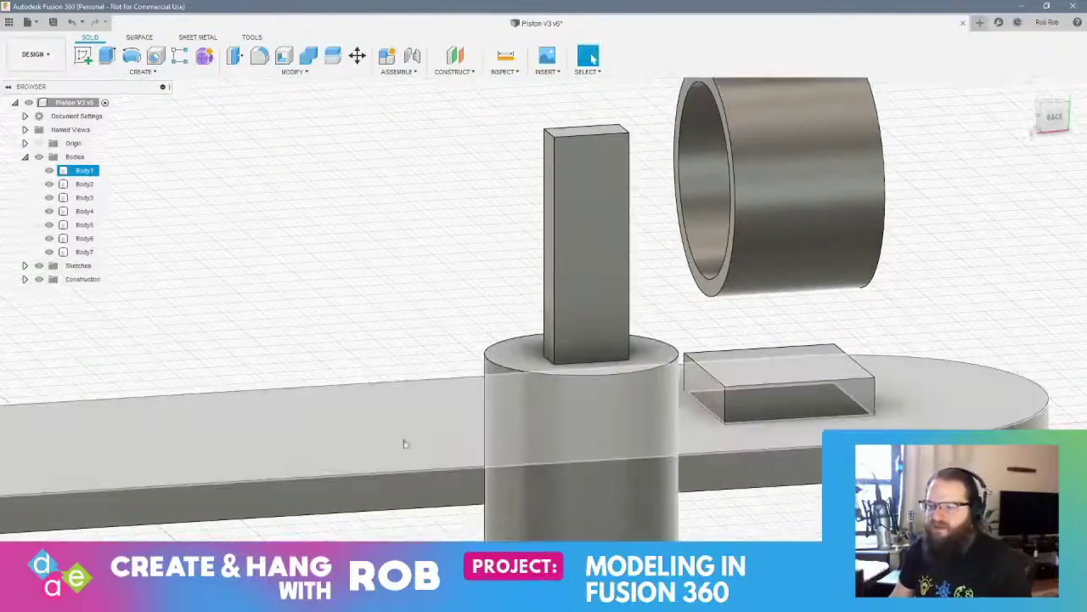
{"action": "scroll", "coordinate": [418, 447], "scroll_direction": "up", "scroll_amount": 1}
{"action": "scroll", "coordinate": [434, 457], "scroll_direction": "down", "scroll_amount": 5}
{"action": "mouse_move", "coordinate": [510, 501]}
{"action": "middle_mouse_down", "text": "shift"}
{"action": "mouse_move", "coordinate": [578, 519]}
{"action": "mouse_move", "coordinate": [342, 519]}
{"action": "mouse_move", "coordinate": [383, 529]}
{"action": "mouse_move", "coordinate": [439, 468]}
{"action": "mouse_move", "coordinate": [452, 495]}
{"action": "mouse_move", "coordinate": [489, 502]}
{"action": "middle_mouse_up", "text": "shift"}
{"action": "scroll", "coordinate": [451, 495], "scroll_direction": "down", "scroll_amount": 2}
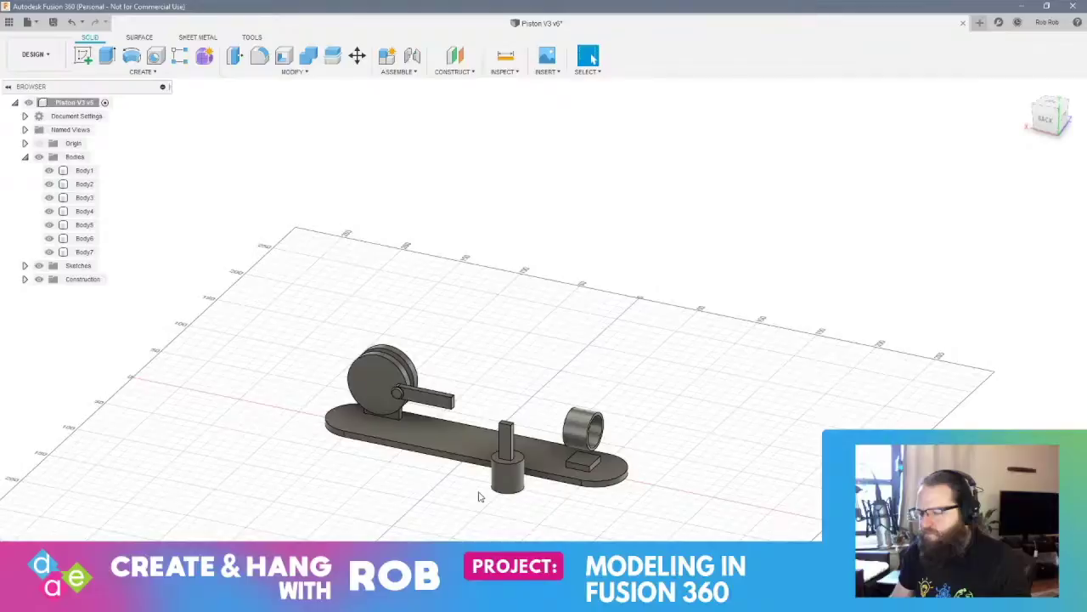
{"action": "scroll", "coordinate": [478, 497], "scroll_direction": "up", "scroll_amount": 5}
{"action": "mouse_move", "coordinate": [477, 497]}
{"action": "middle_mouse_down", "text": "shift"}
{"action": "mouse_move", "coordinate": [504, 486]}
{"action": "mouse_move", "coordinate": [484, 460]}
{"action": "mouse_move", "coordinate": [476, 484]}
{"action": "middle_mouse_up", "text": "shift"}
{"action": "scroll", "coordinate": [475, 484], "scroll_direction": "up", "scroll_amount": 4}
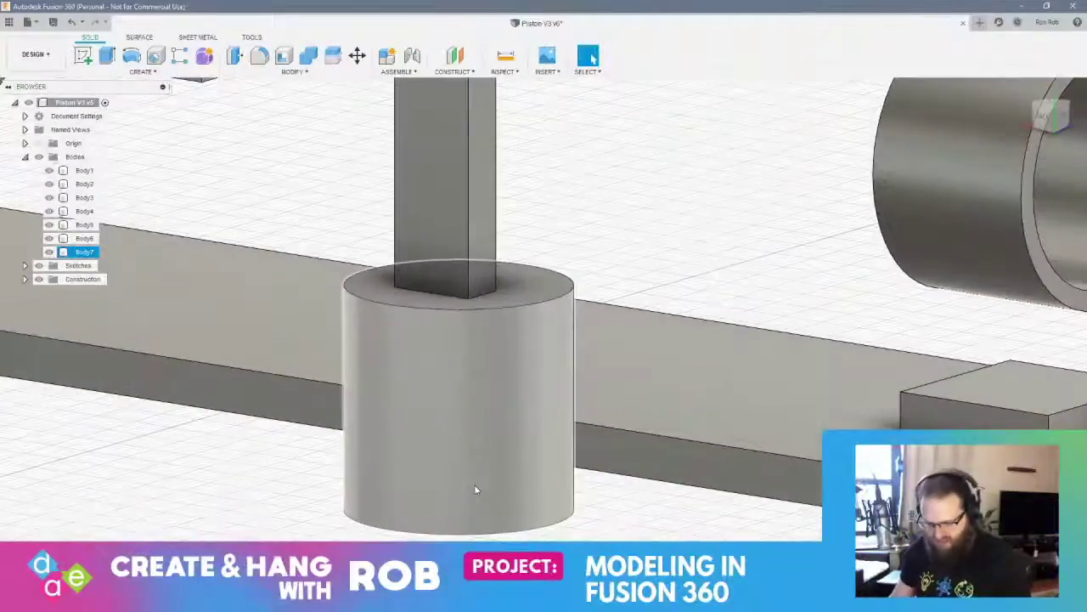
{"action": "scroll", "coordinate": [480, 487], "scroll_direction": "down", "scroll_amount": 7}
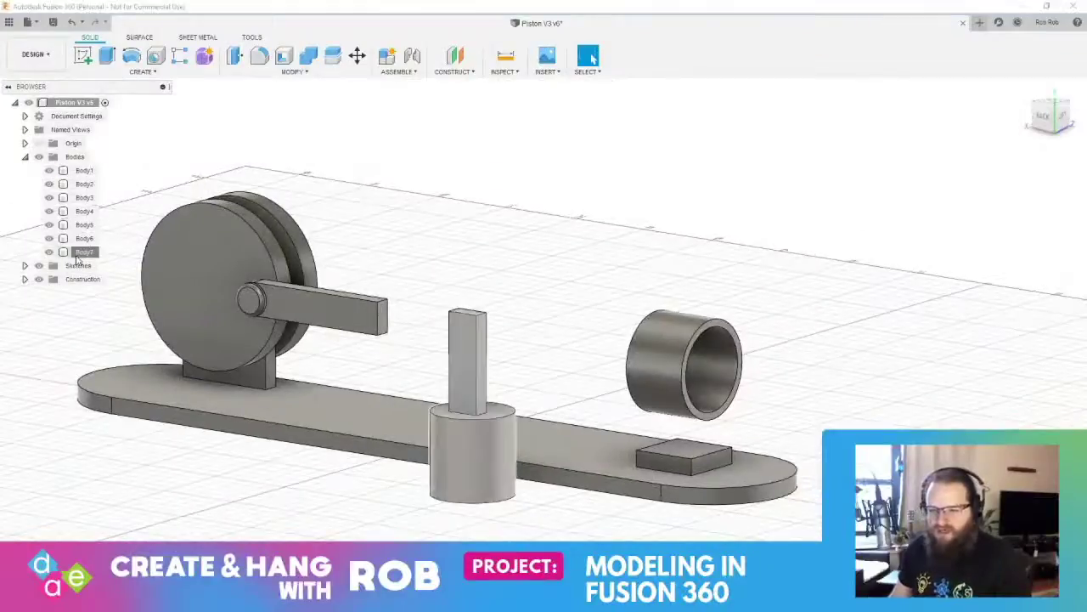
Move the piston body 50 mm up along Y and rotate it to lie horizontally with its rod pointing toward the crank
{"action": "left_click", "coordinate": [84, 252]}
{"action": "left_click", "coordinate": [357, 60]}
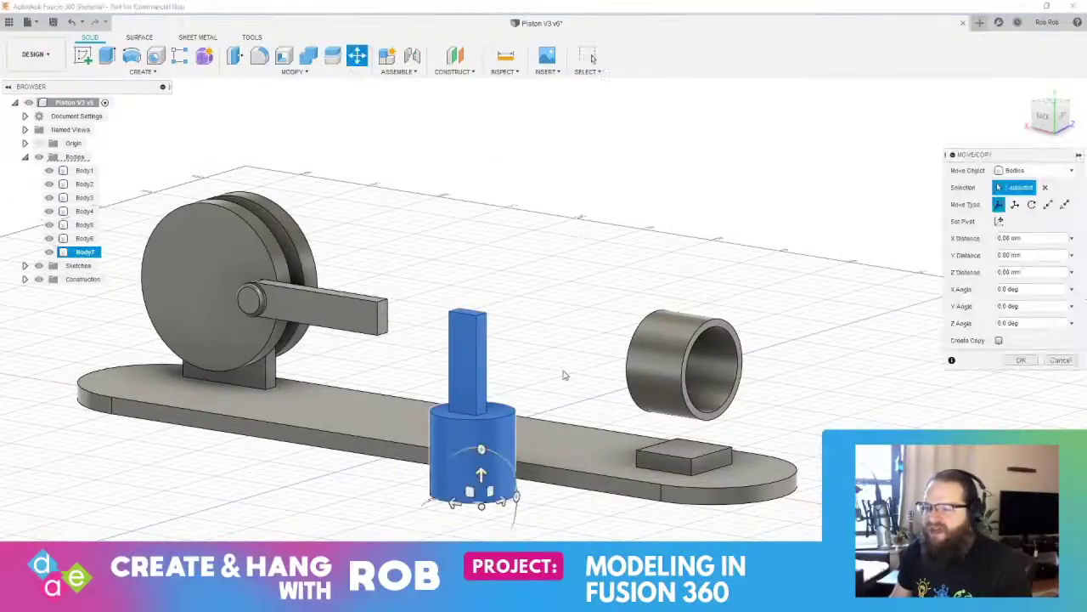
{"action": "left_click_drag", "start_coordinate": [480, 481], "coordinate": [471, 317]}
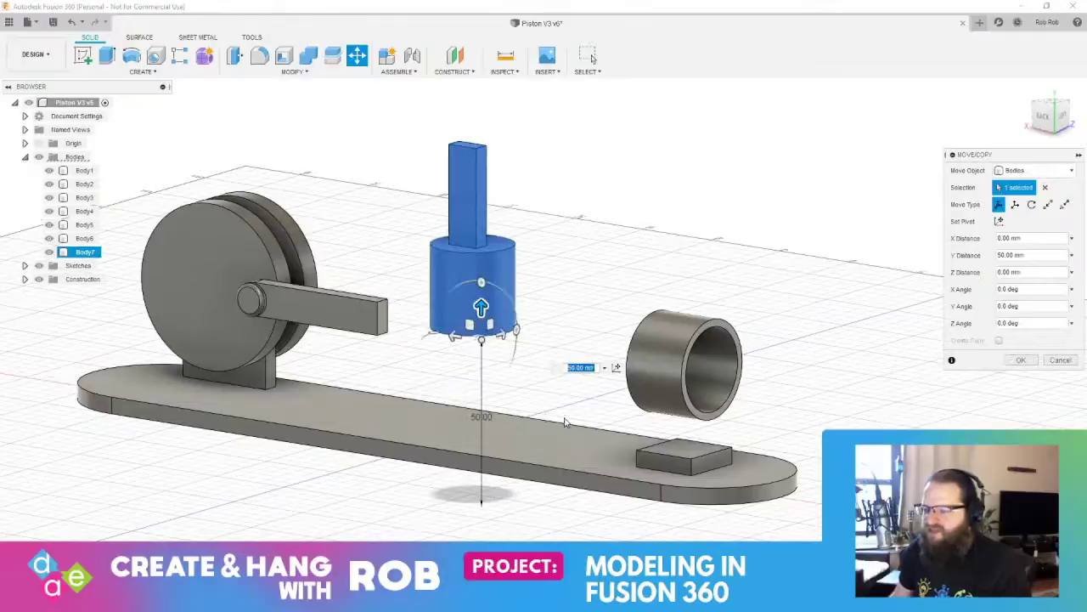
{"action": "middle_click_drag", "start_coordinate": [440, 374], "coordinate": [531, 364], "text": "shift"}
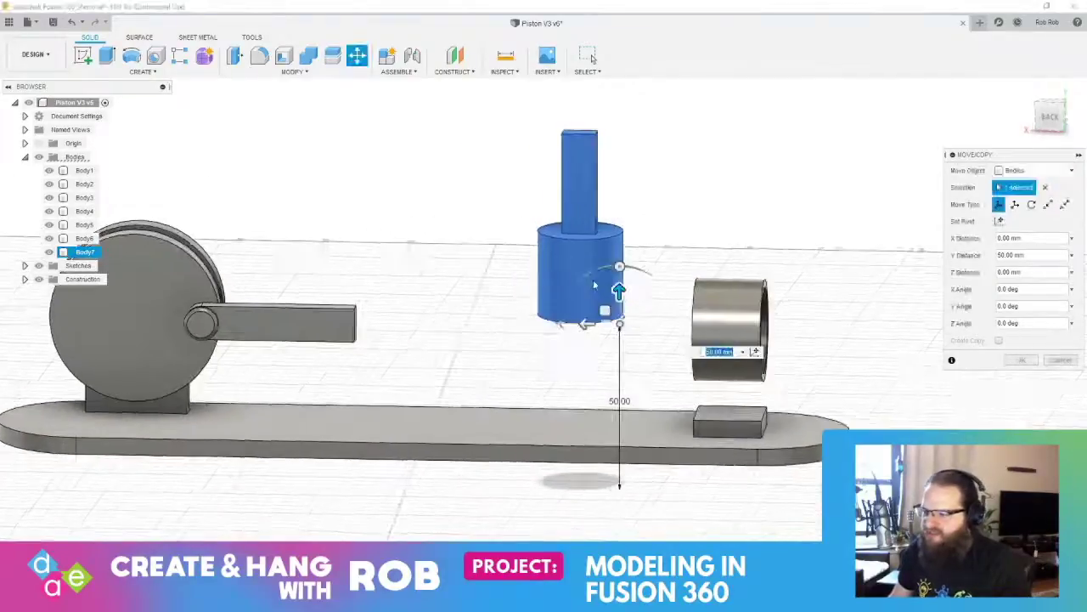
{"action": "left_click_drag", "start_coordinate": [619, 266], "coordinate": [560, 323]}
{"action": "key", "text": "Return"}
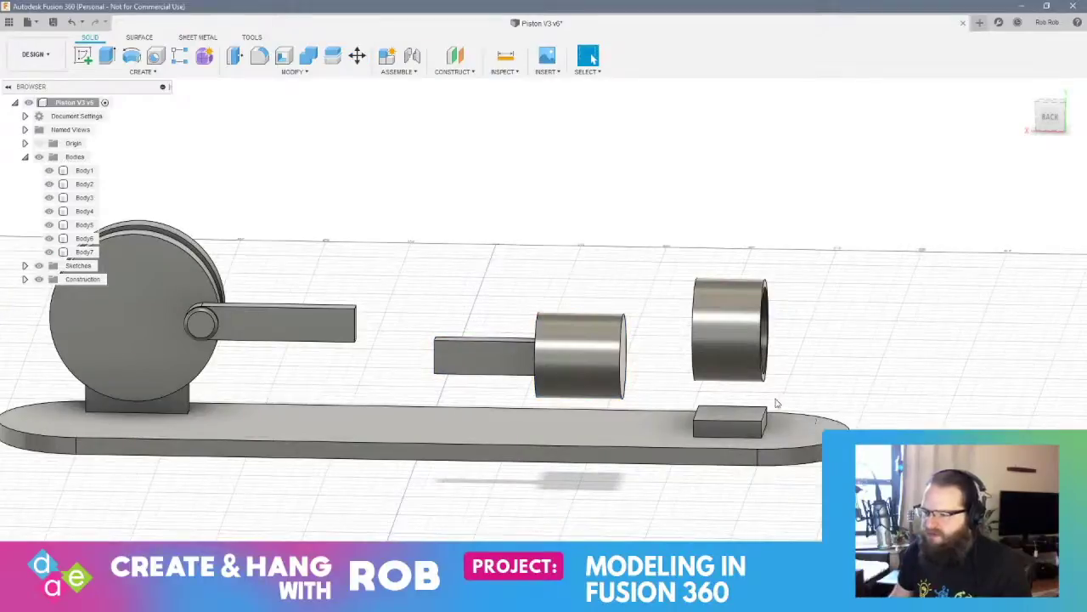
{"action": "middle_click_drag", "start_coordinate": [777, 403], "coordinate": [481, 408], "text": "shift"}
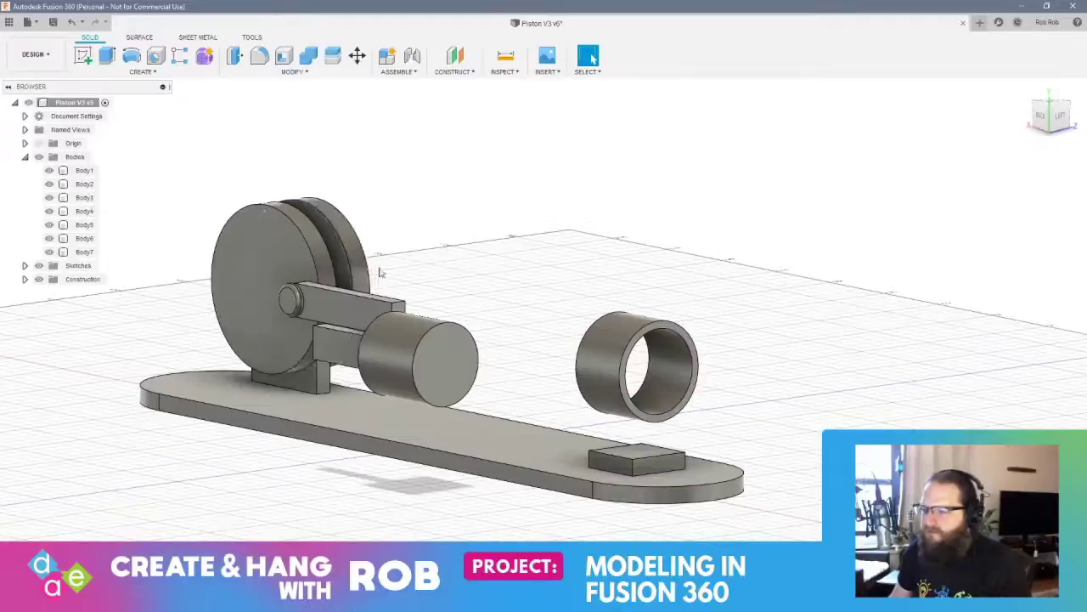
Align the piston's rodless flat face with the circular opening at the crank-facing end of the cylinder tube
{"action": "left_click", "coordinate": [293, 71]}
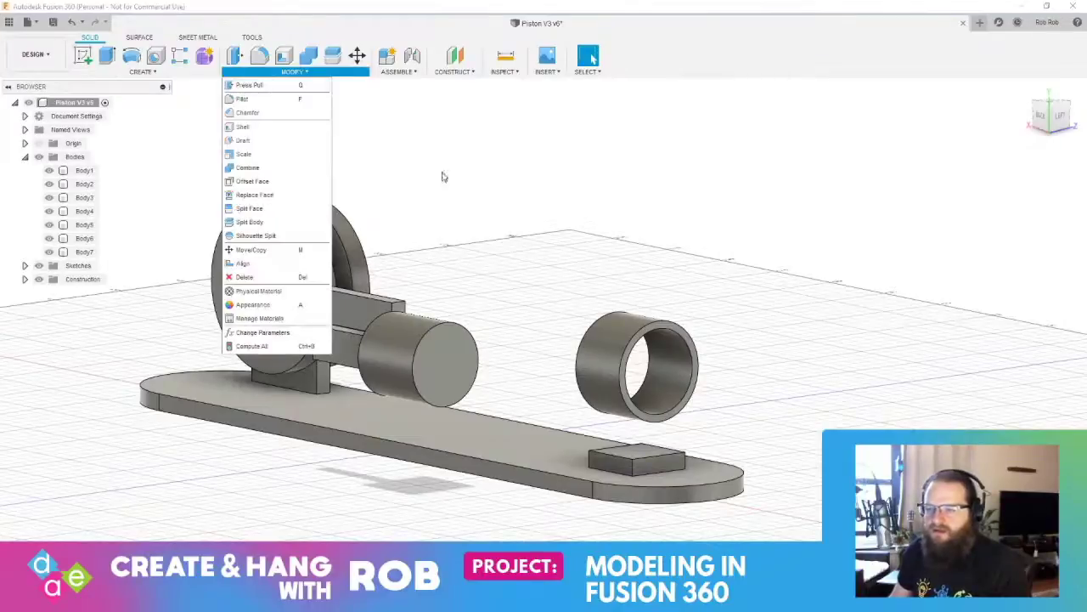
{"action": "left_click", "coordinate": [280, 264]}
{"action": "left_click", "coordinate": [445, 366]}
{"action": "middle_click_drag", "start_coordinate": [446, 365], "coordinate": [463, 326], "text": "shift"}
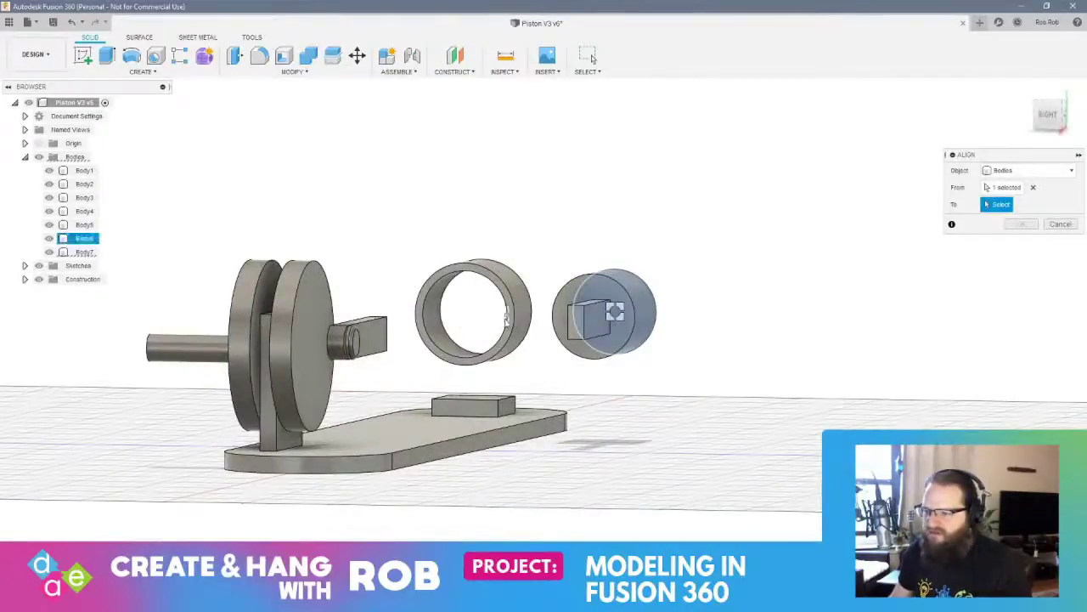
{"action": "left_click", "coordinate": [502, 337]}
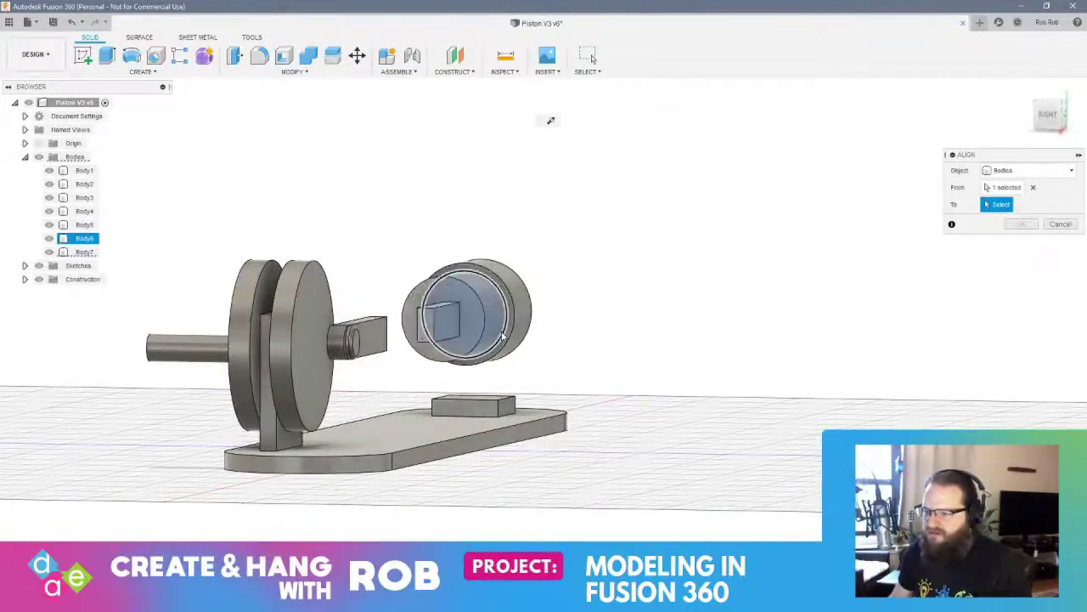
{"action": "middle_click_drag", "start_coordinate": [501, 337], "coordinate": [427, 398], "text": "shift"}
{"action": "scroll", "coordinate": [671, 350], "scroll_direction": "up", "scroll_amount": 5}
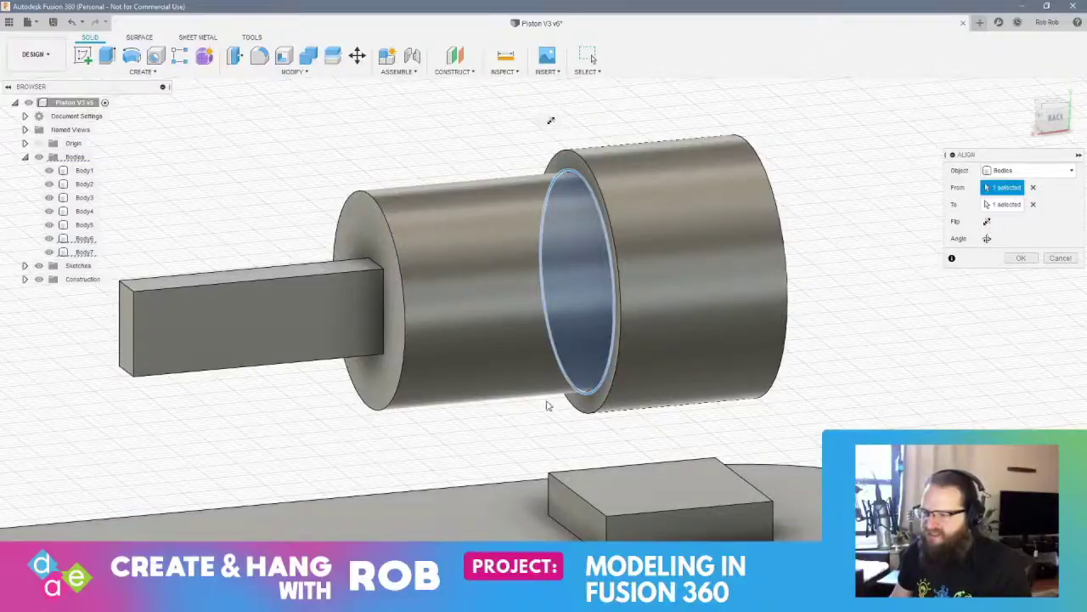
{"action": "scroll", "coordinate": [582, 399], "scroll_direction": "up", "scroll_amount": 1}
{"action": "scroll", "coordinate": [583, 399], "scroll_direction": "down", "scroll_amount": 4}
{"action": "mouse_move", "coordinate": [582, 402]}
{"action": "middle_mouse_down", "text": "shift"}
{"action": "mouse_move", "coordinate": [514, 388]}
{"action": "mouse_move", "coordinate": [581, 387]}
{"action": "middle_mouse_up", "text": "shift"}
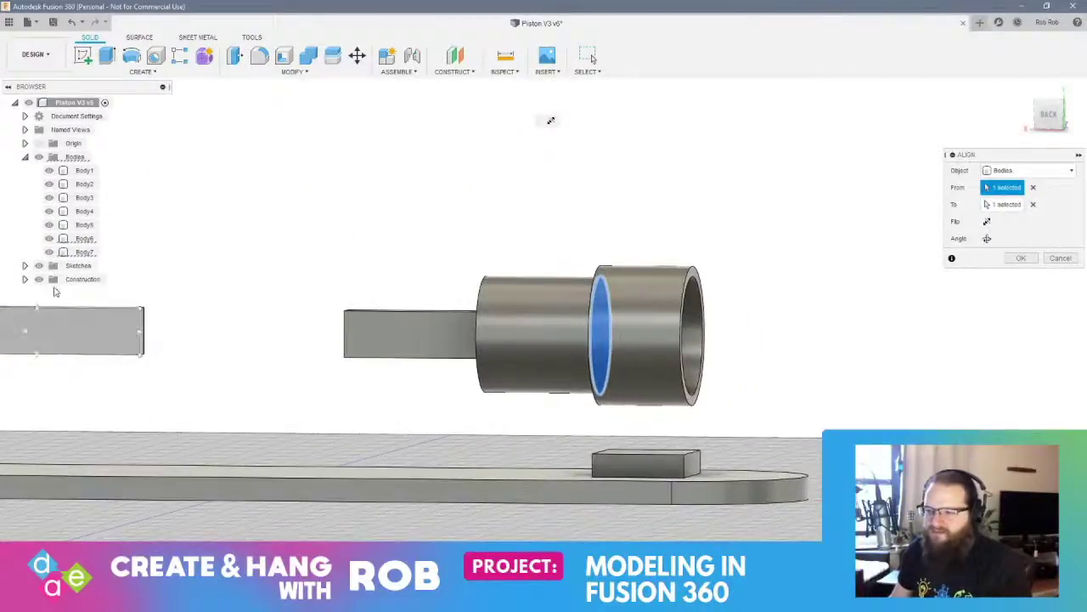
{"action": "key", "text": "Return"}
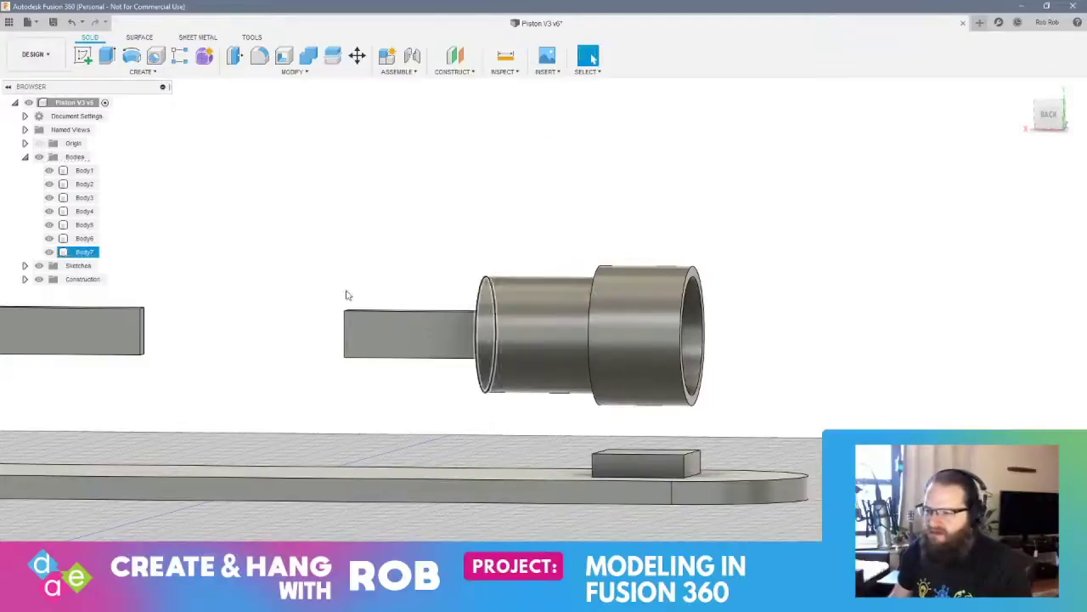
Move the piston body -20 mm along X into the cylinder tube
{"action": "left_click", "coordinate": [90, 253]}
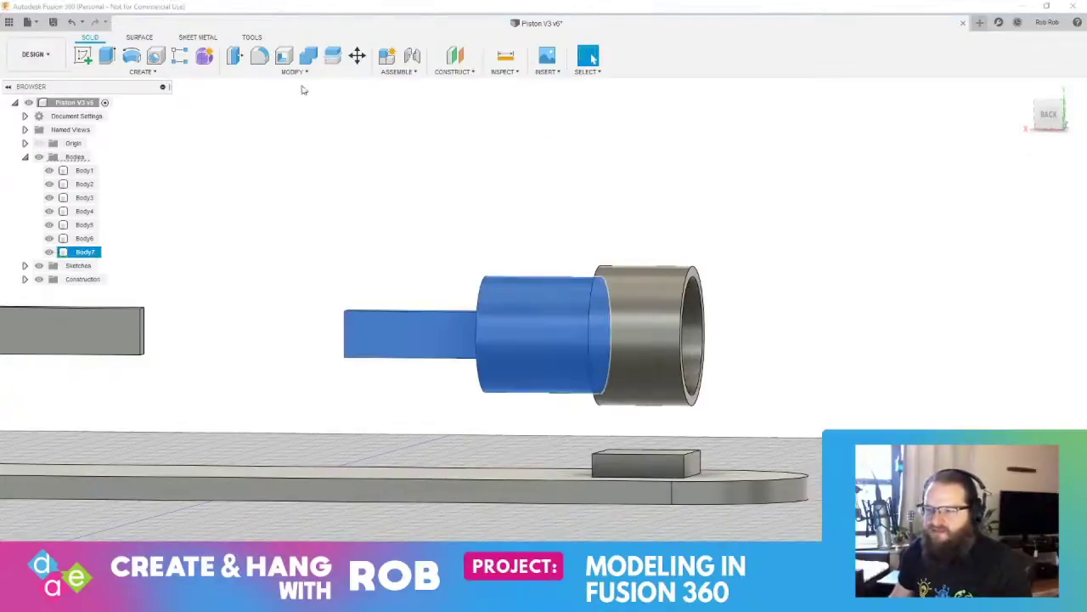
{"action": "left_click", "coordinate": [356, 56]}
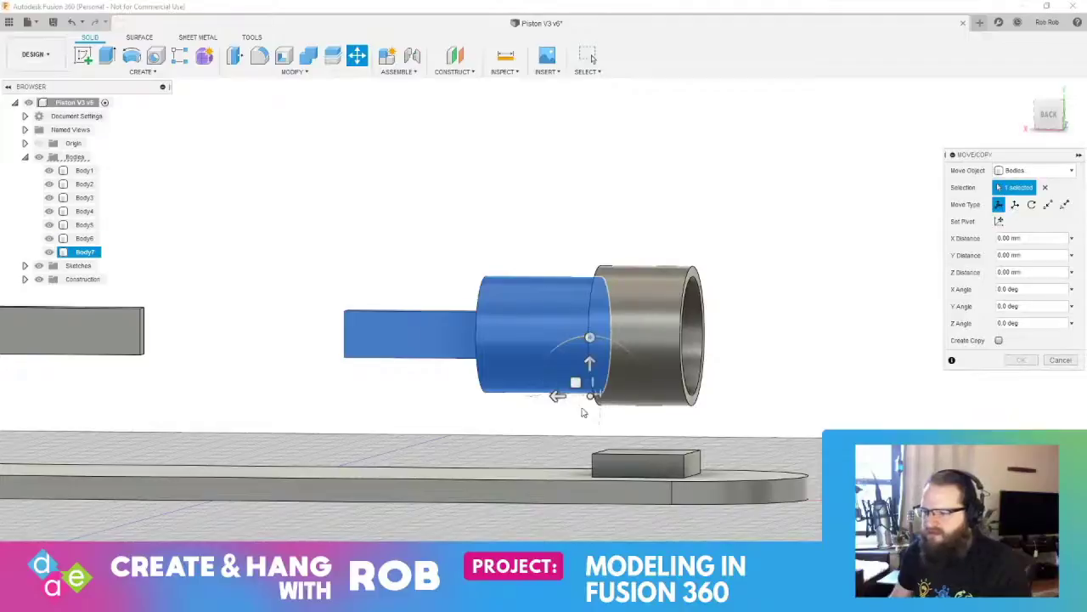
{"action": "left_click_drag", "start_coordinate": [554, 396], "coordinate": [647, 397]}
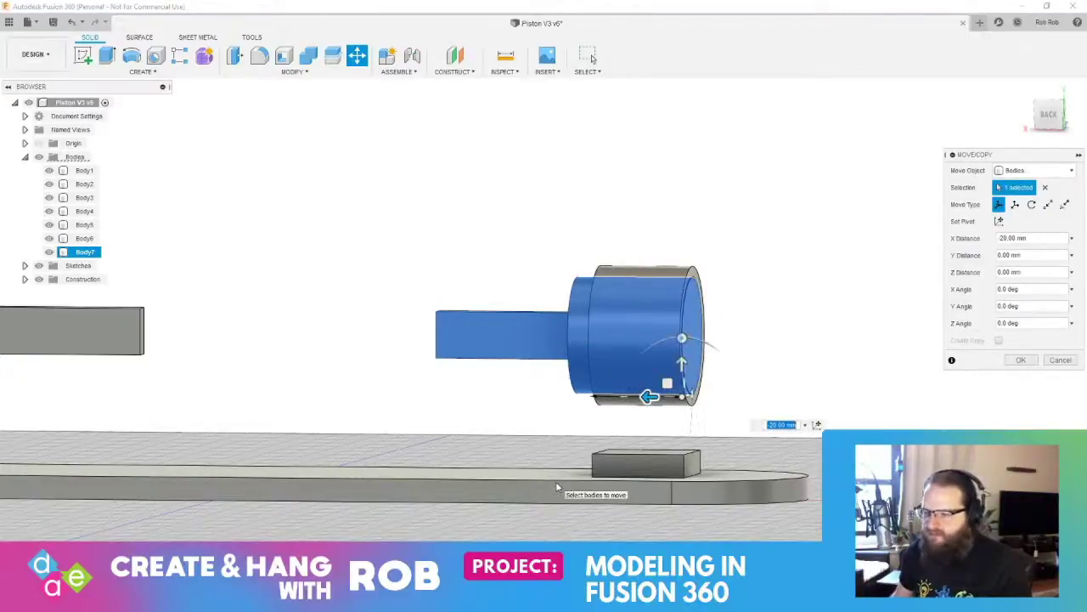
{"action": "key", "text": "Return"}
{"action": "middle_click_drag", "start_coordinate": [555, 481], "coordinate": [578, 371], "text": "shift"}
{"action": "middle_click_drag", "start_coordinate": [641, 352], "coordinate": [461, 249], "text": "shift"}
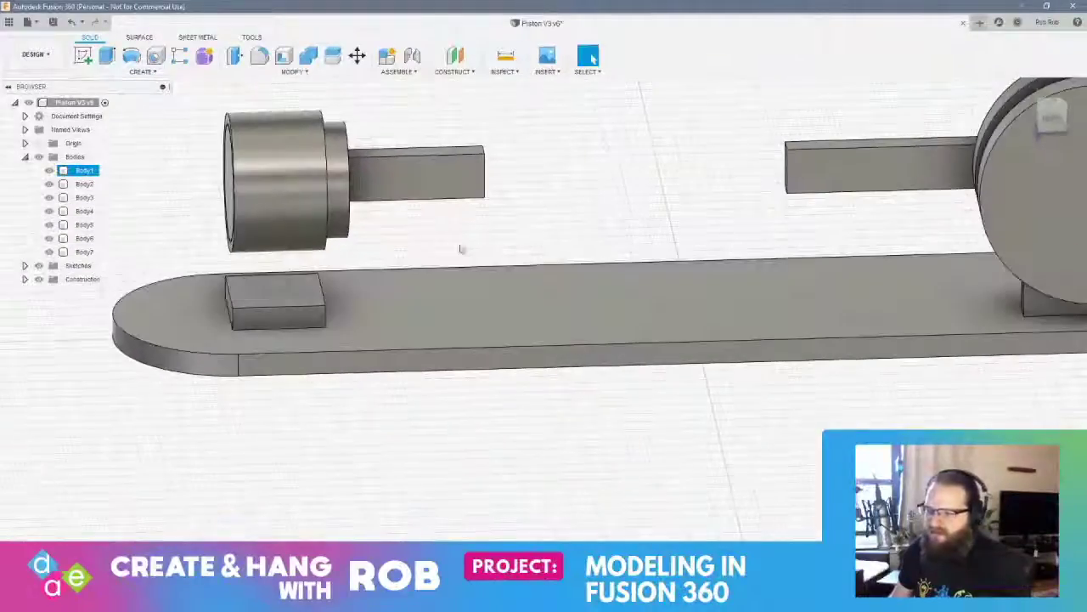
{"action": "middle_click_drag", "start_coordinate": [766, 198], "coordinate": [789, 103], "text": "shift"}
{"action": "right_click", "coordinate": [779, 182]}
{"action": "left_click", "coordinate": [815, 164]}
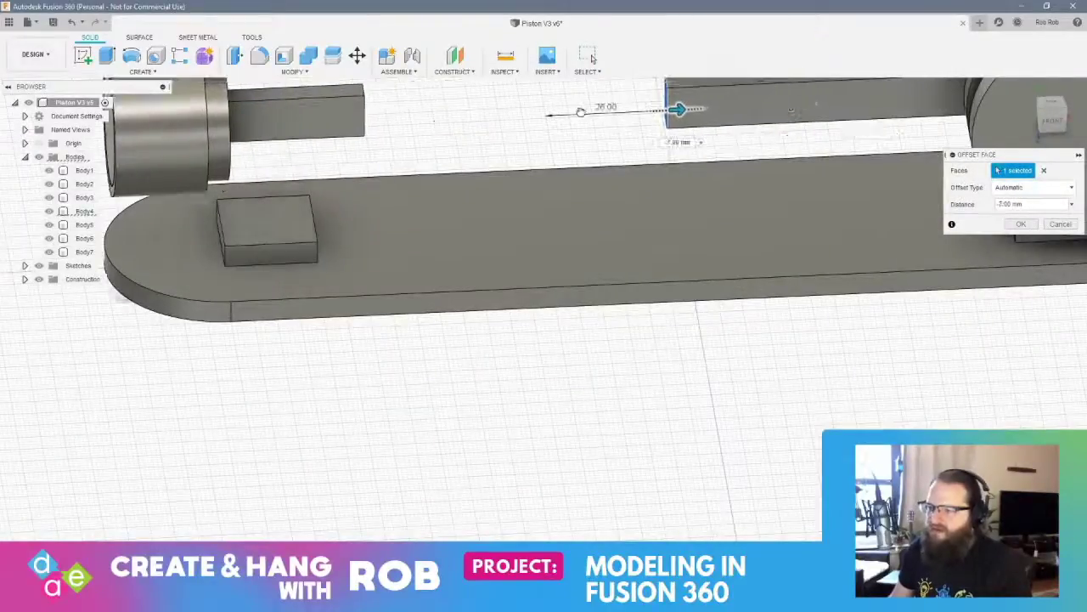
{"action": "left_click_drag", "start_coordinate": [580, 111], "coordinate": [581, 112]}
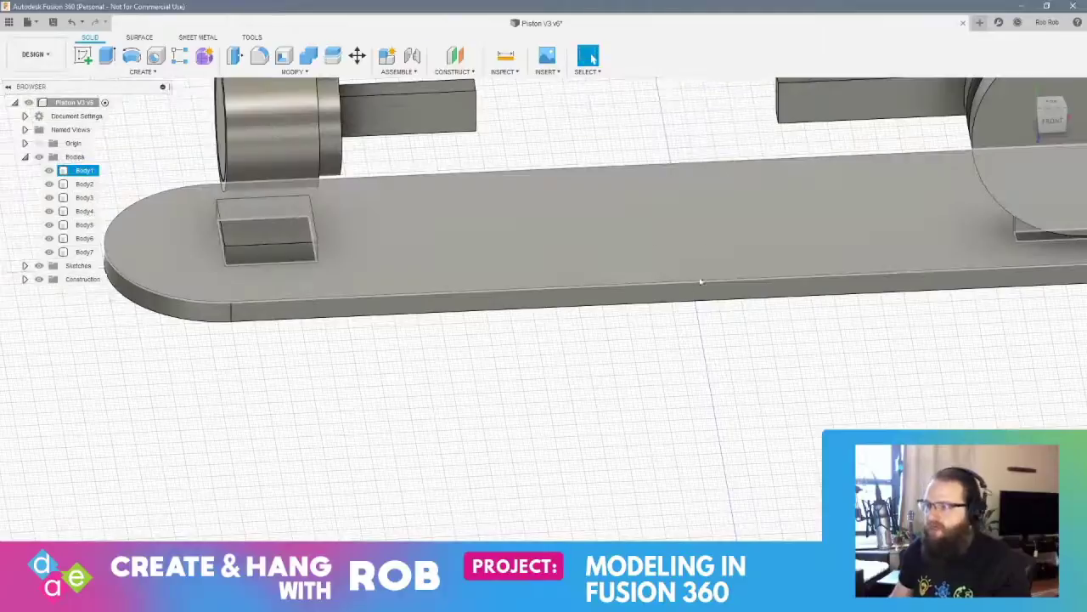
Try to extrude the connecting bar's end face 67 mm toward the piston rod
{"action": "middle_click_drag", "start_coordinate": [702, 279], "coordinate": [693, 156], "text": "shift"}
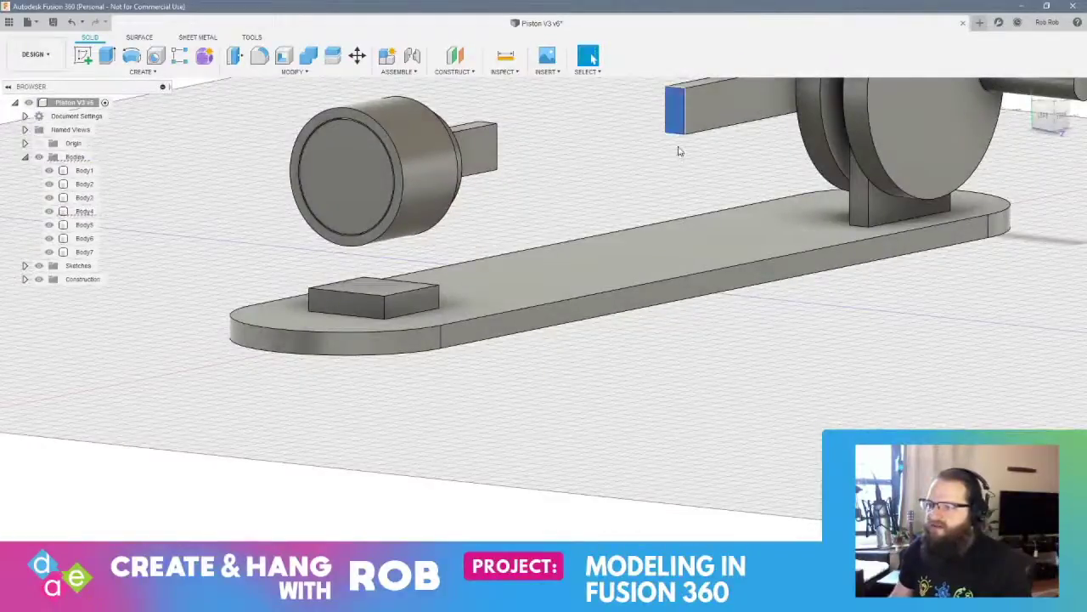
{"action": "key", "text": "e"}
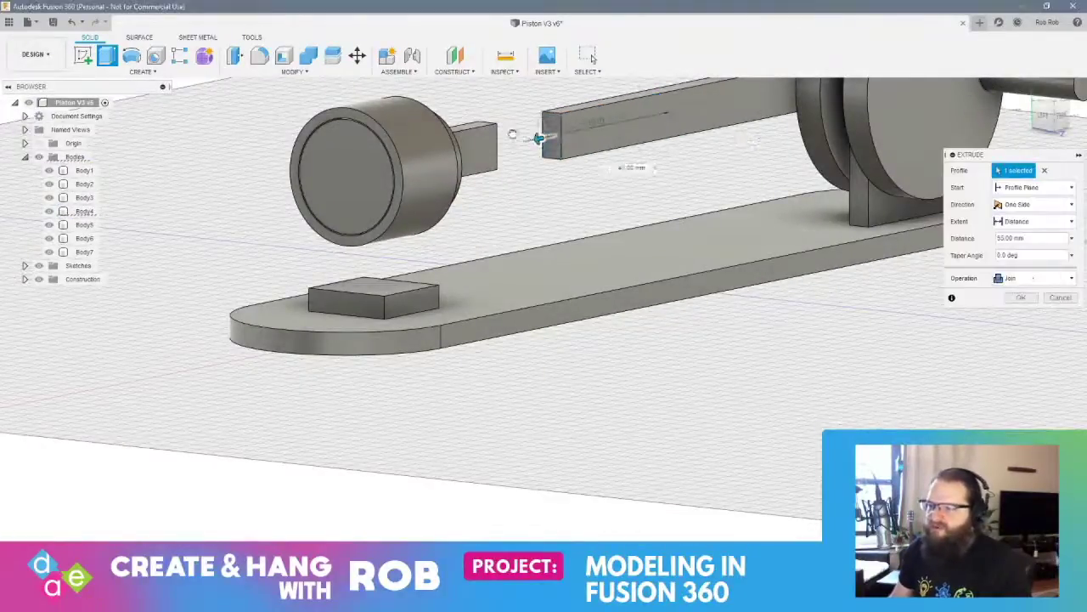
{"action": "left_click_drag", "start_coordinate": [539, 137], "coordinate": [477, 150]}
{"action": "middle_click_drag", "start_coordinate": [536, 170], "coordinate": [568, 299], "text": "shift"}
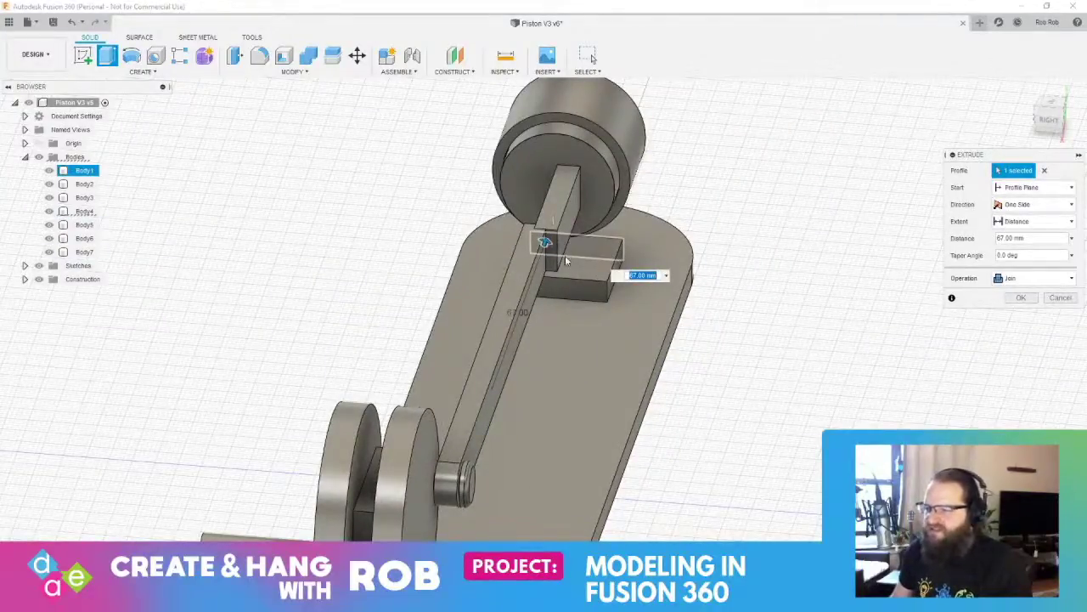
{"action": "middle_click_drag", "start_coordinate": [568, 280], "coordinate": [579, 275], "text": "shift"}
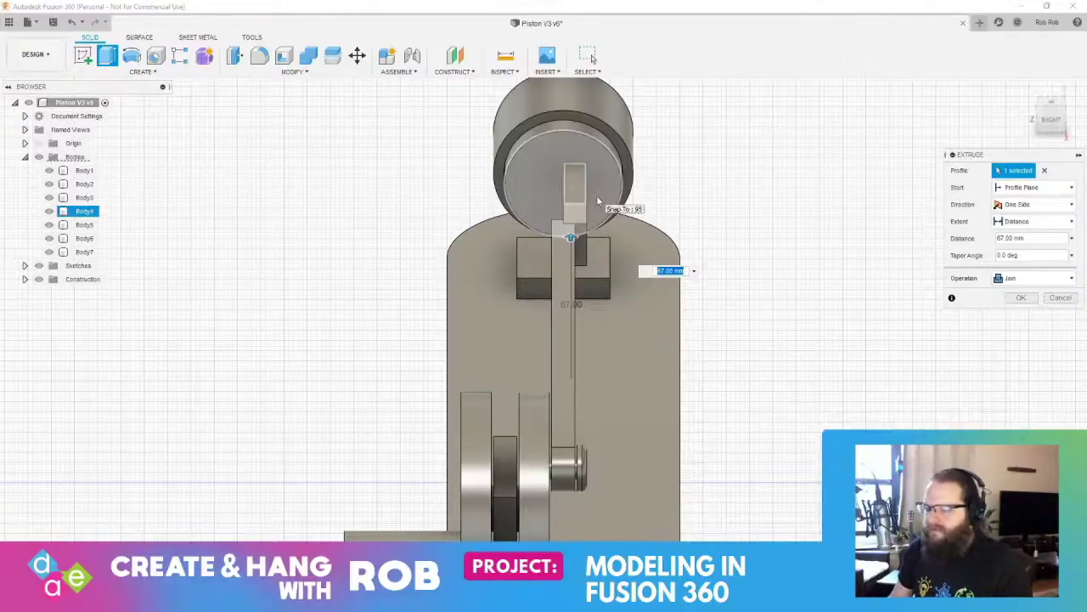
{"action": "key", "text": "Return"}
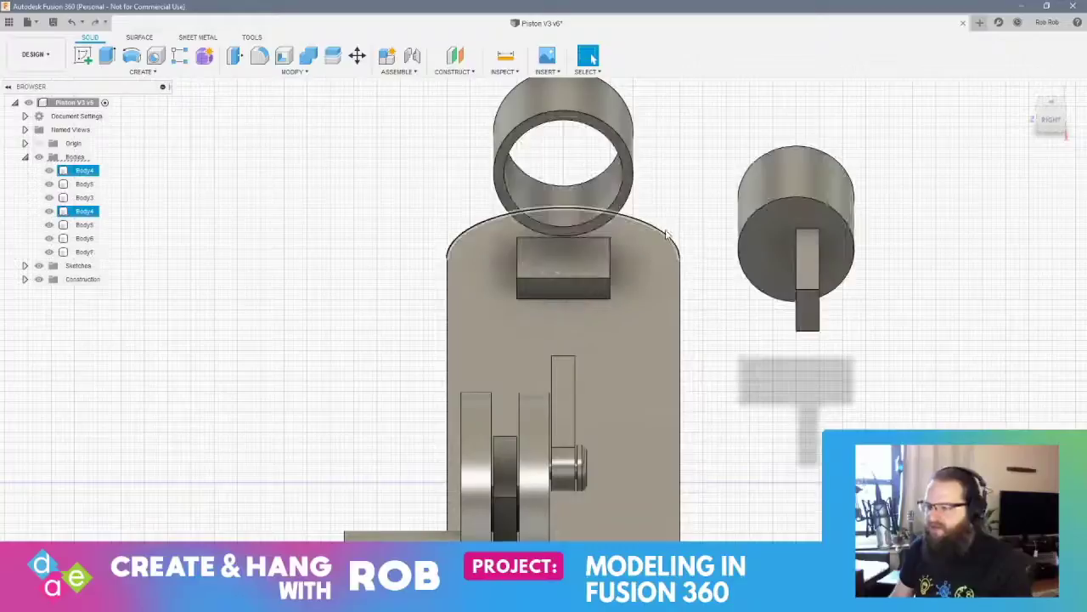
Undo back to the rod sketch on the piston's top face, including the drawing of its rectangle
{"action": "key", "text": "ctrl+z"}
{"action": "key", "text": "ctrl+z"}
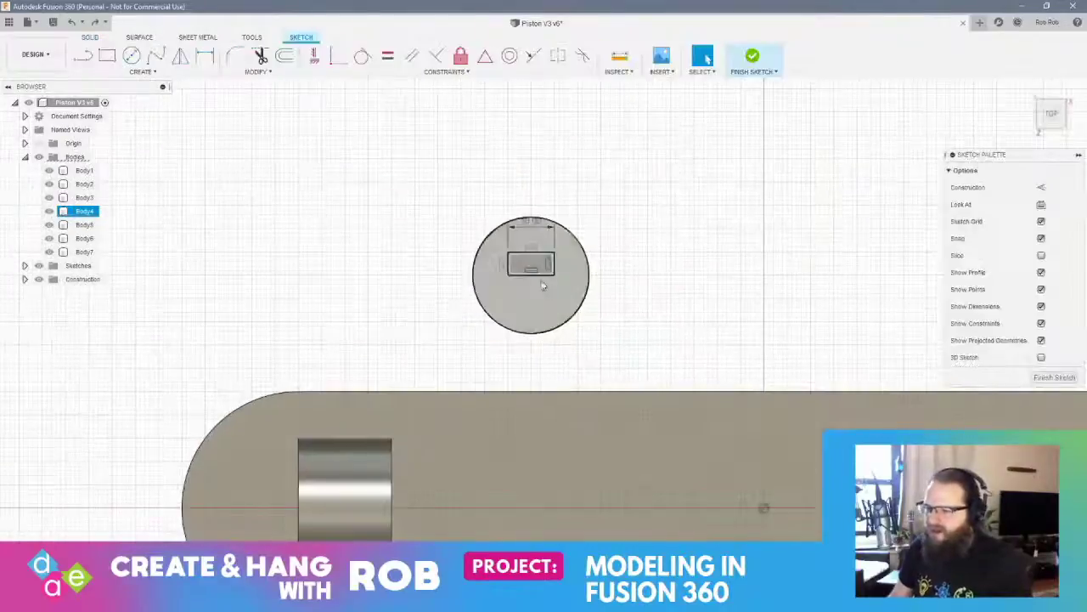
{"action": "scroll", "coordinate": [540, 274], "scroll_direction": "down", "scroll_amount": 2}
{"action": "scroll", "coordinate": [540, 274], "scroll_direction": "up", "scroll_amount": 5}
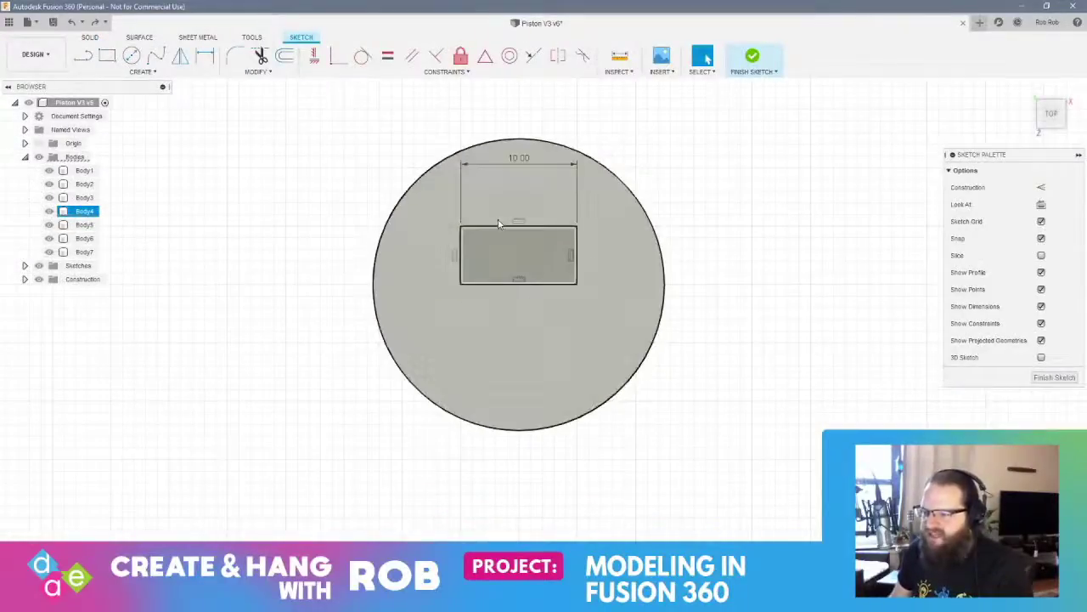
{"action": "key", "text": "ctrl+z"}
{"action": "scroll", "coordinate": [476, 246], "scroll_direction": "up", "scroll_amount": 2}
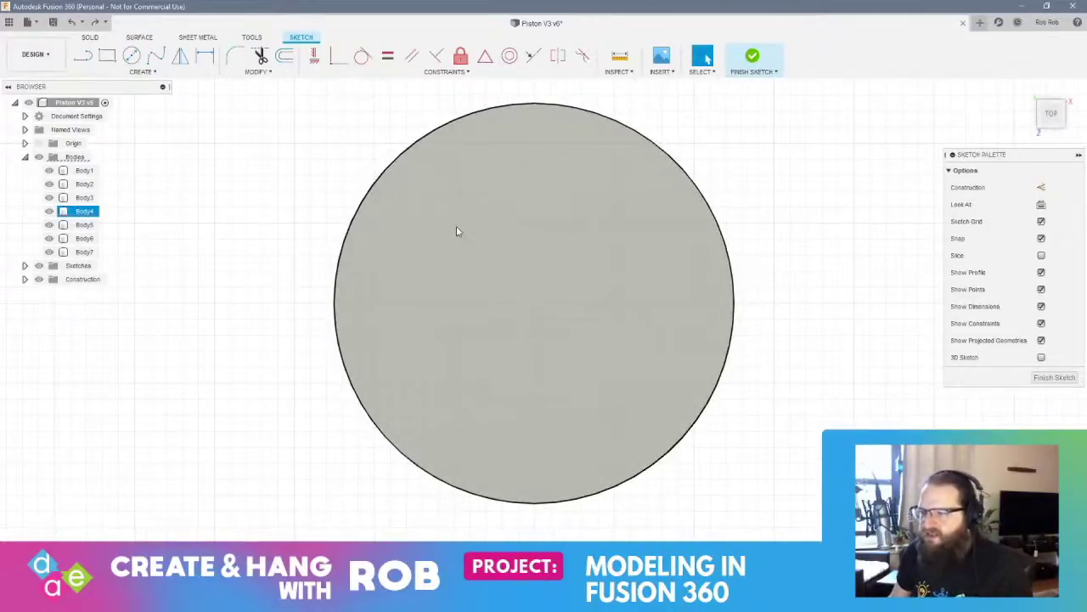
Sketch a rectangle 10 mm wide and 5 mm high near the upper edge of the piston's circular face and finish the sketch
{"action": "key", "text": "r"}
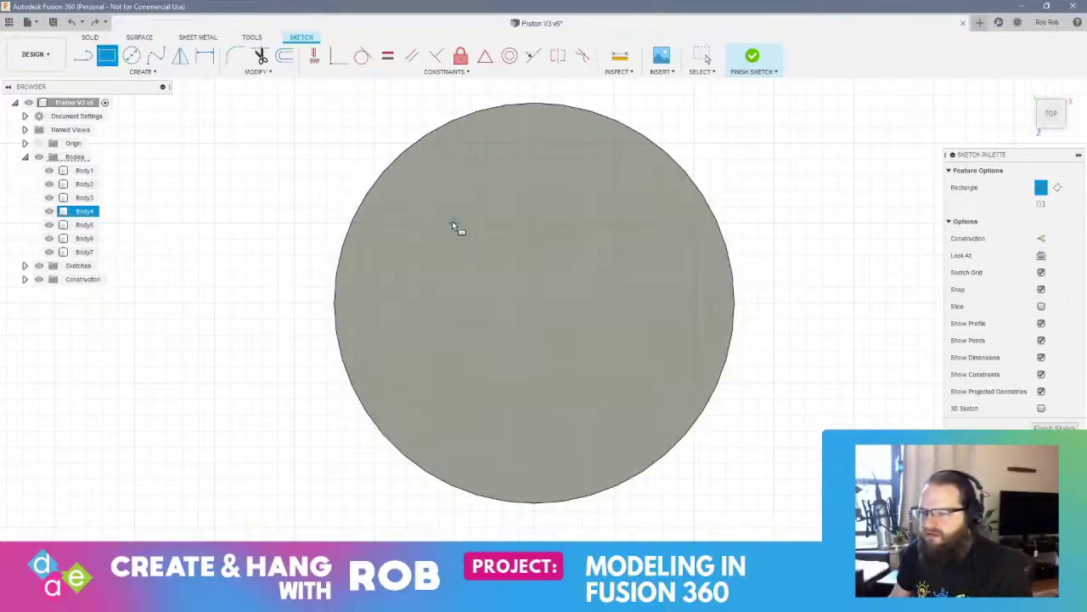
{"action": "left_click", "coordinate": [453, 222]}
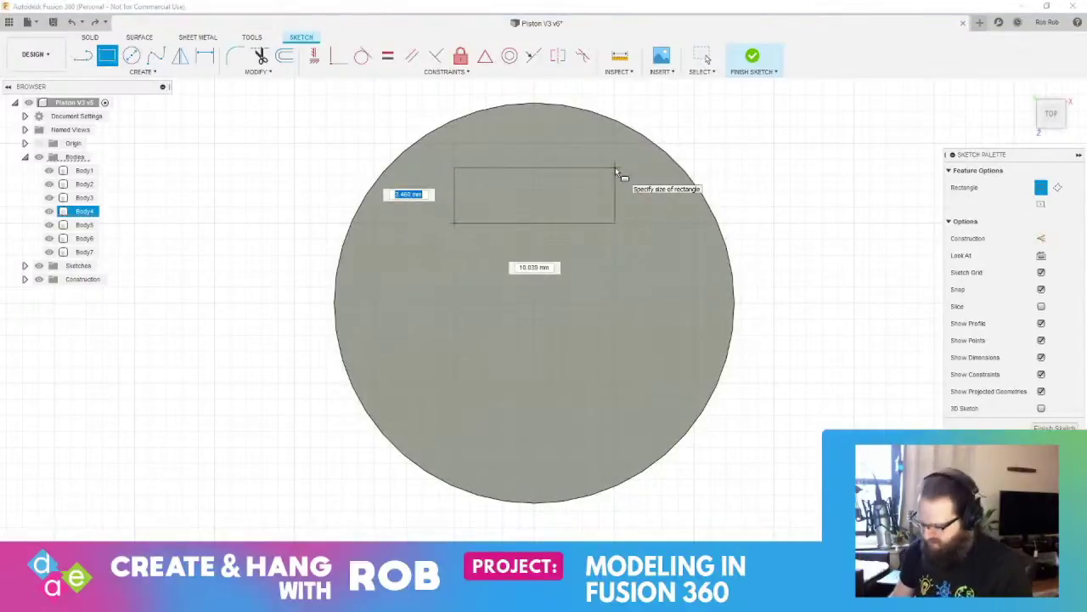
{"action": "type", "text": "5"}
{"action": "key", "text": "Tab"}
{"action": "type", "text": "10"}
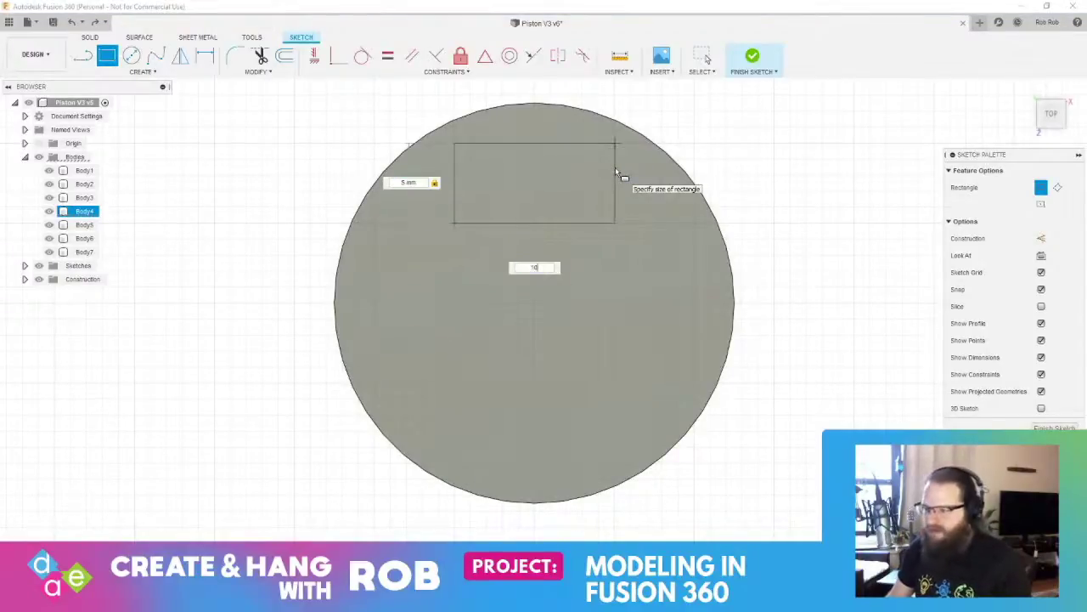
{"action": "key", "text": "Return"}
{"action": "key", "text": "Escape"}
{"action": "left_click", "coordinate": [1053, 378]}
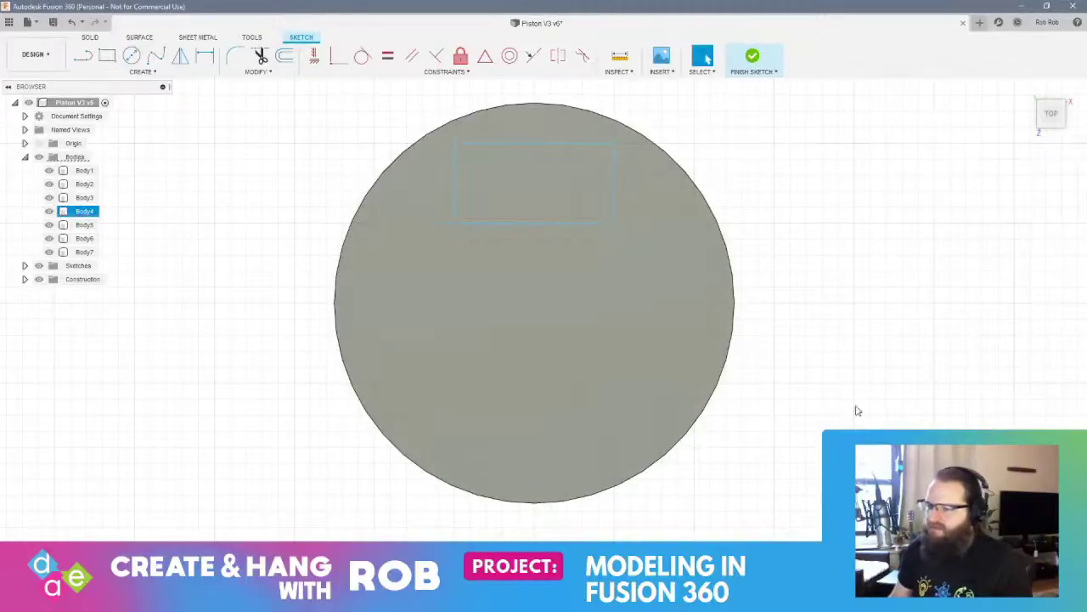
Start extruding the off-center rectangle on the piston's top face
{"action": "mouse_move", "coordinate": [855, 413]}
{"action": "middle_mouse_down", "text": "shift"}
{"action": "mouse_move", "coordinate": [614, 417]}
{"action": "mouse_move", "coordinate": [665, 403]}
{"action": "middle_mouse_up", "text": "shift"}
{"action": "left_click", "coordinate": [932, 384]}
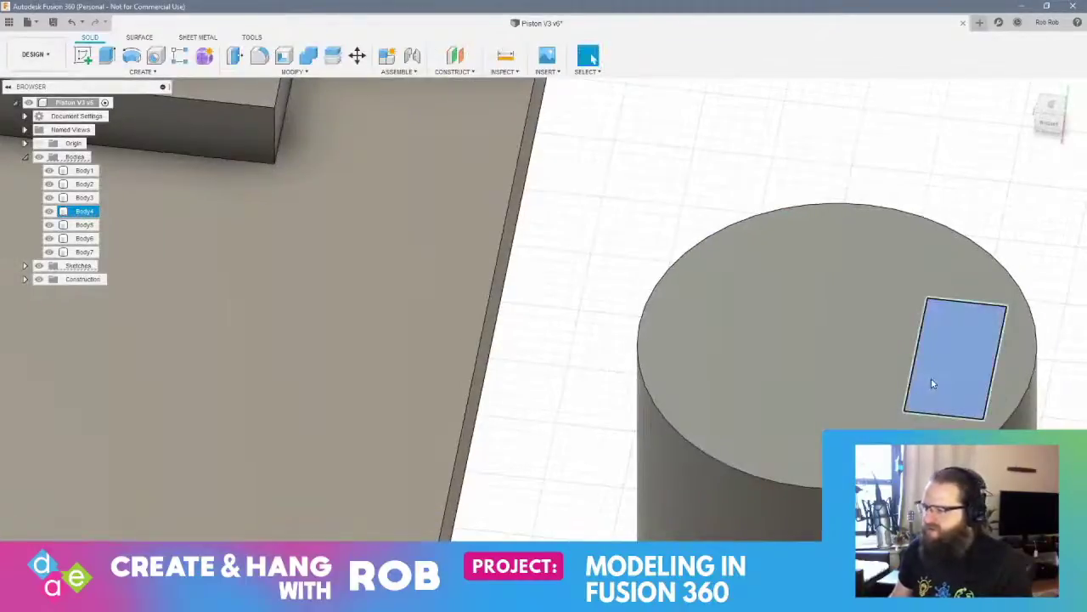
{"action": "right_click", "coordinate": [934, 377]}
{"action": "left_click", "coordinate": [1014, 377]}
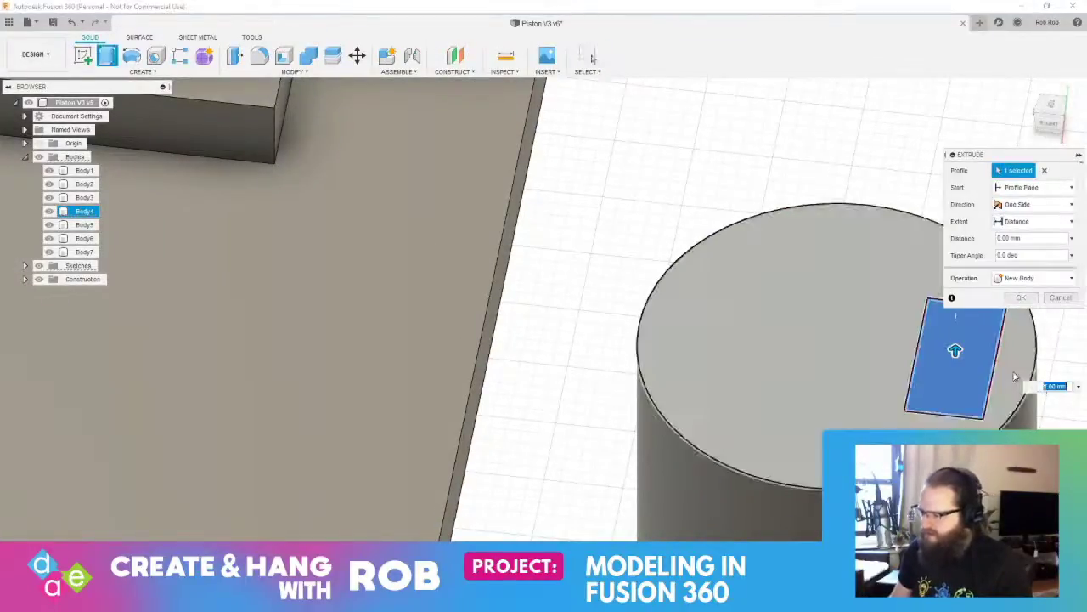
Extrude the rectangular profile on the piston's flat end face by 20 mm
{"action": "type", "text": "20"}
{"action": "key", "text": "Return"}
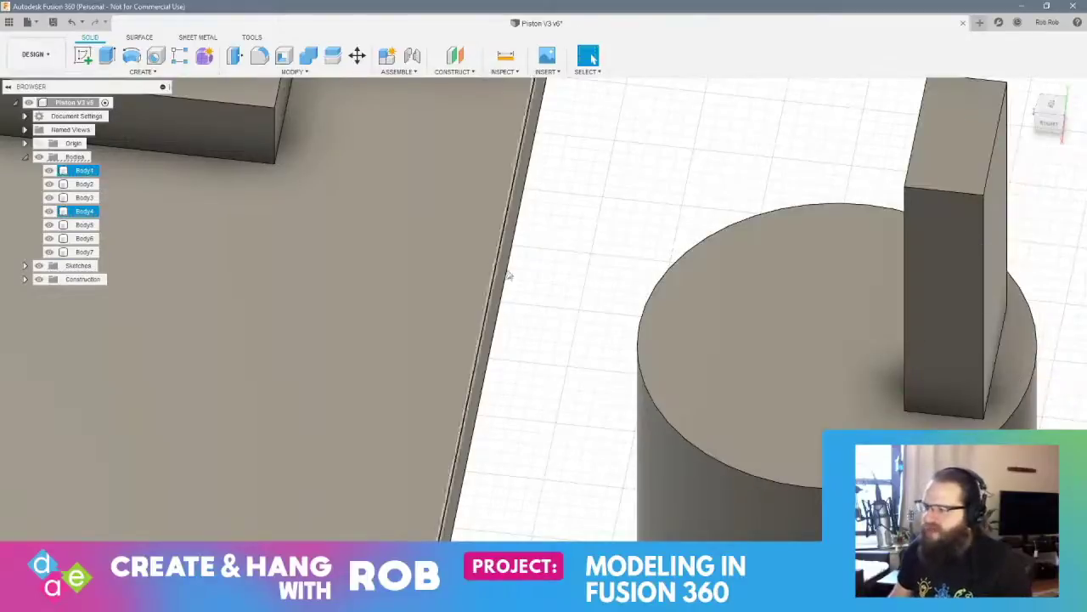
Rotate the piston body with its rectangular tab by -90 degrees about the Z axis so the tab points towards the crank
{"action": "scroll", "coordinate": [589, 286], "scroll_direction": "up", "scroll_amount": 2}
{"action": "scroll", "coordinate": [591, 290], "scroll_direction": "down", "scroll_amount": 5}
{"action": "scroll", "coordinate": [592, 291], "scroll_direction": "down", "scroll_amount": 5}
{"action": "middle_click_drag", "start_coordinate": [720, 367], "coordinate": [510, 350], "text": "shift"}
{"action": "mouse_move", "coordinate": [675, 428]}
{"action": "middle_mouse_down", "text": "shift"}
{"action": "mouse_move", "coordinate": [668, 378]}
{"action": "mouse_move", "coordinate": [668, 409]}
{"action": "middle_mouse_up", "text": "shift"}
{"action": "left_click", "coordinate": [84, 252]}
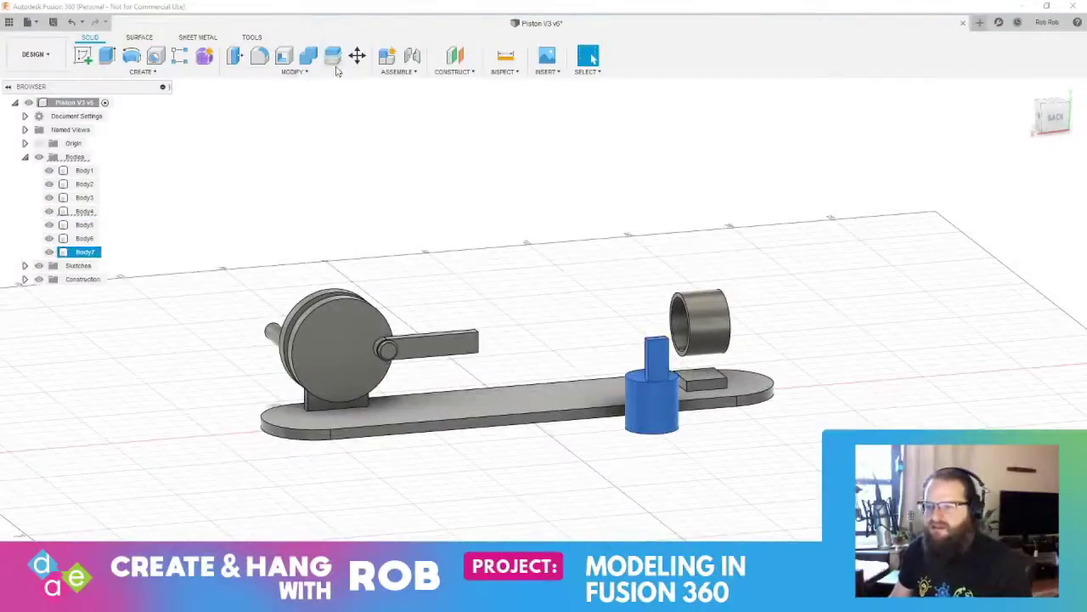
{"action": "left_click", "coordinate": [357, 55]}
{"action": "left_click_drag", "start_coordinate": [685, 408], "coordinate": [633, 270]}
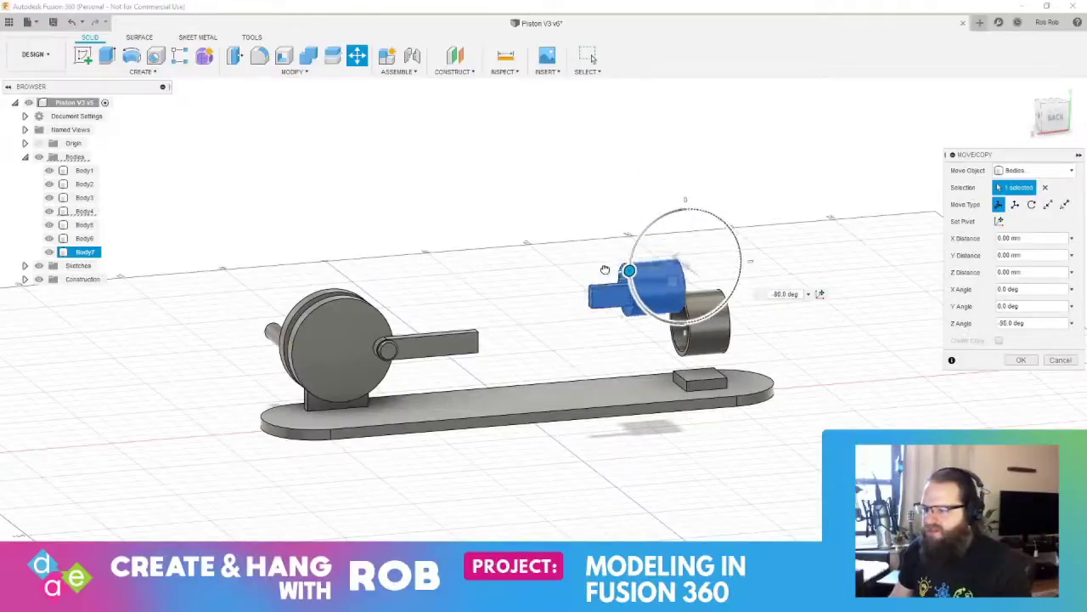
{"action": "key", "text": "Return"}
Align the centre of the piston's flat end face with the circular opening of the cylinder sleeve
{"action": "middle_click_drag", "start_coordinate": [658, 379], "coordinate": [599, 379], "text": "shift"}
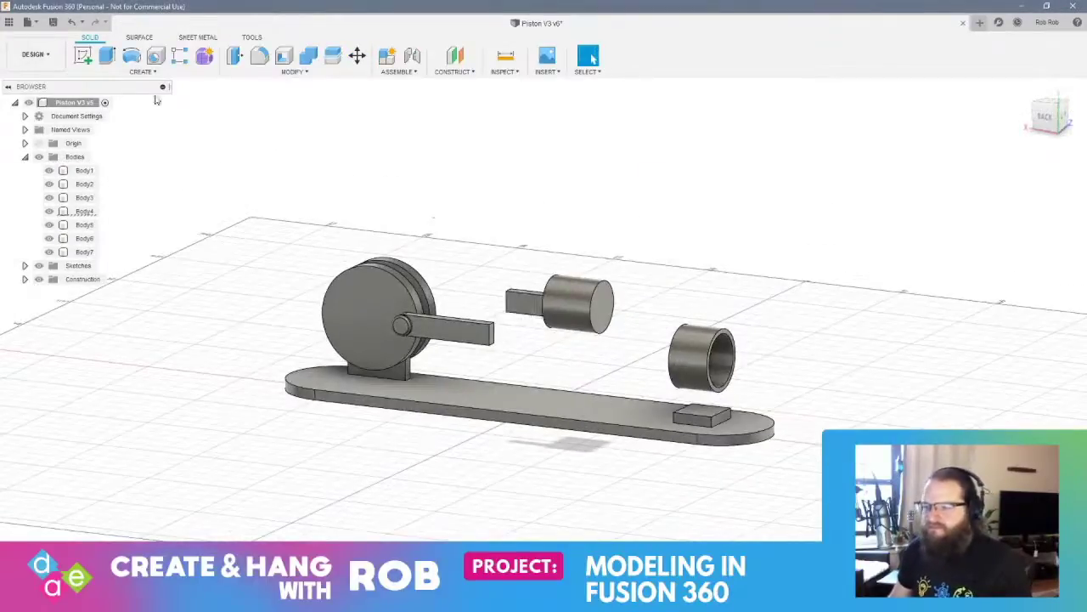
{"action": "left_click", "coordinate": [291, 71]}
{"action": "left_click", "coordinate": [244, 275]}
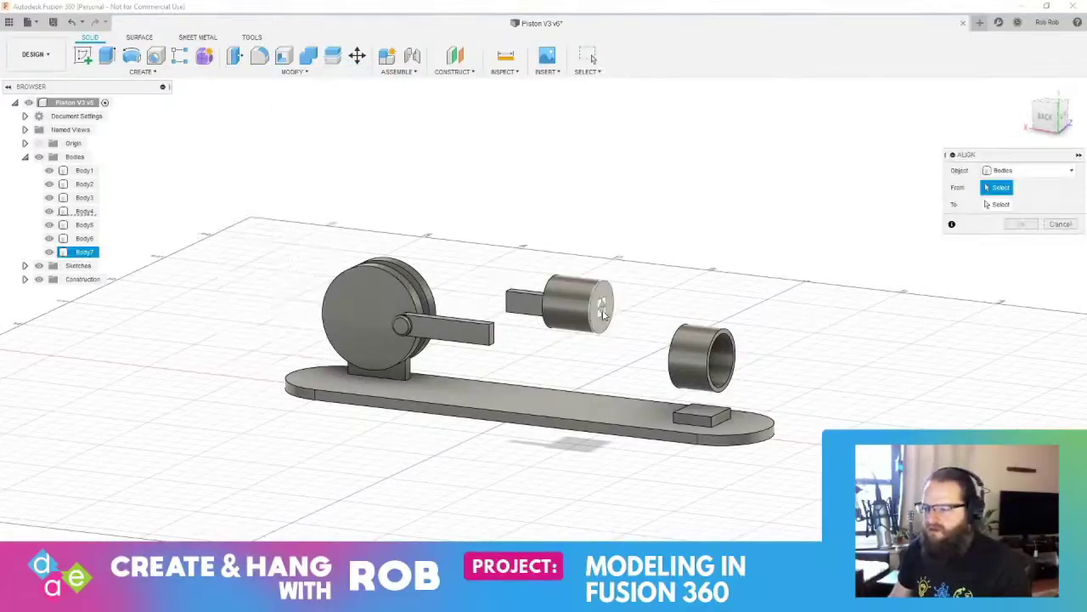
{"action": "middle_click_drag", "start_coordinate": [609, 303], "coordinate": [510, 336], "text": "shift"}
{"action": "scroll", "coordinate": [422, 304], "scroll_direction": "up", "scroll_amount": 5}
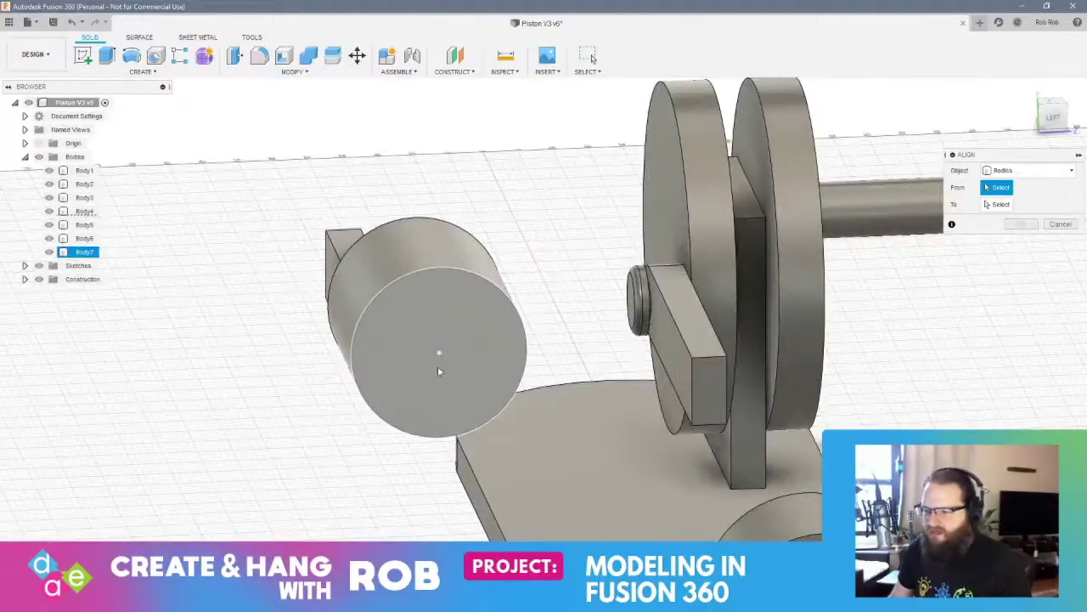
{"action": "left_click", "coordinate": [439, 354]}
{"action": "middle_click_drag", "start_coordinate": [440, 355], "coordinate": [204, 402], "text": "shift"}
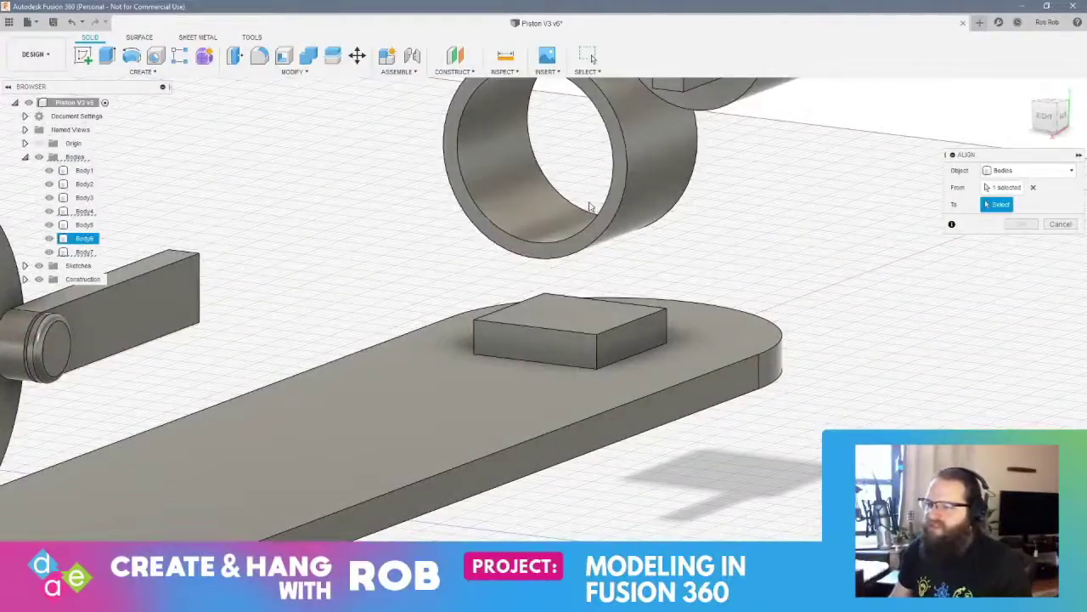
{"action": "left_click", "coordinate": [535, 153]}
{"action": "middle_click_drag", "start_coordinate": [666, 304], "coordinate": [600, 301], "text": "shift"}
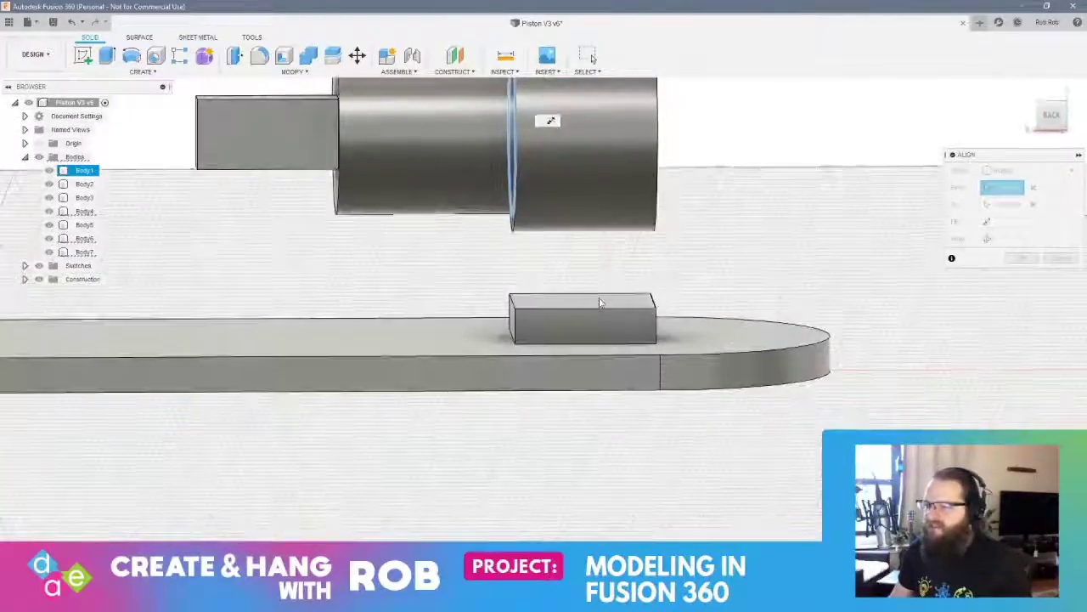
{"action": "scroll", "coordinate": [435, 287], "scroll_direction": "up", "scroll_amount": 2}
{"action": "scroll", "coordinate": [434, 287], "scroll_direction": "down", "scroll_amount": 3}
{"action": "left_click", "coordinate": [1021, 257]}
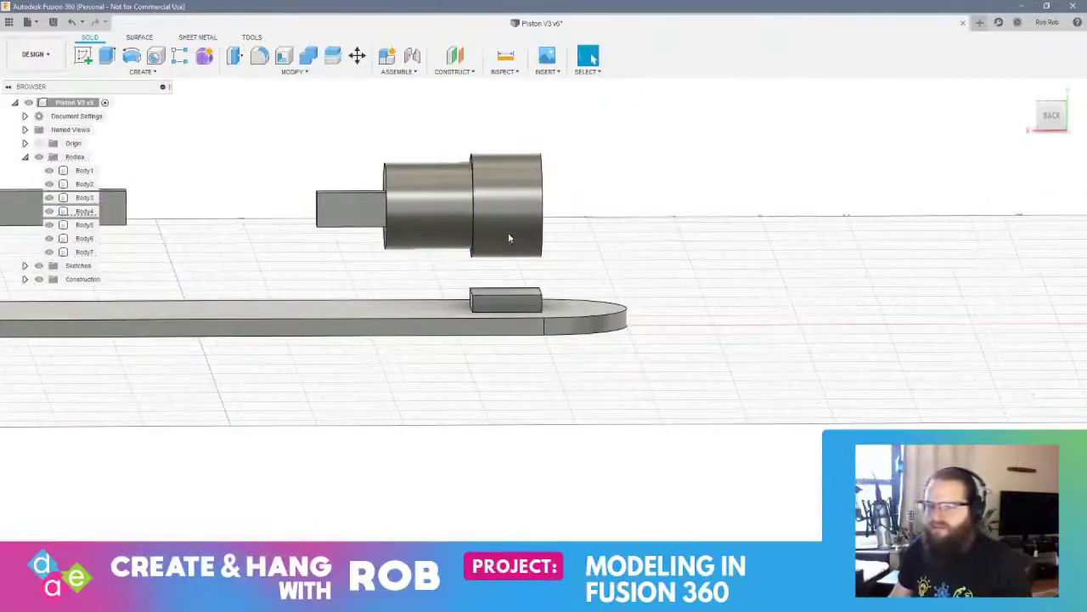
Move the piston body -20 mm in X so it slides into the cylinder sleeve
{"action": "left_click", "coordinate": [94, 253]}
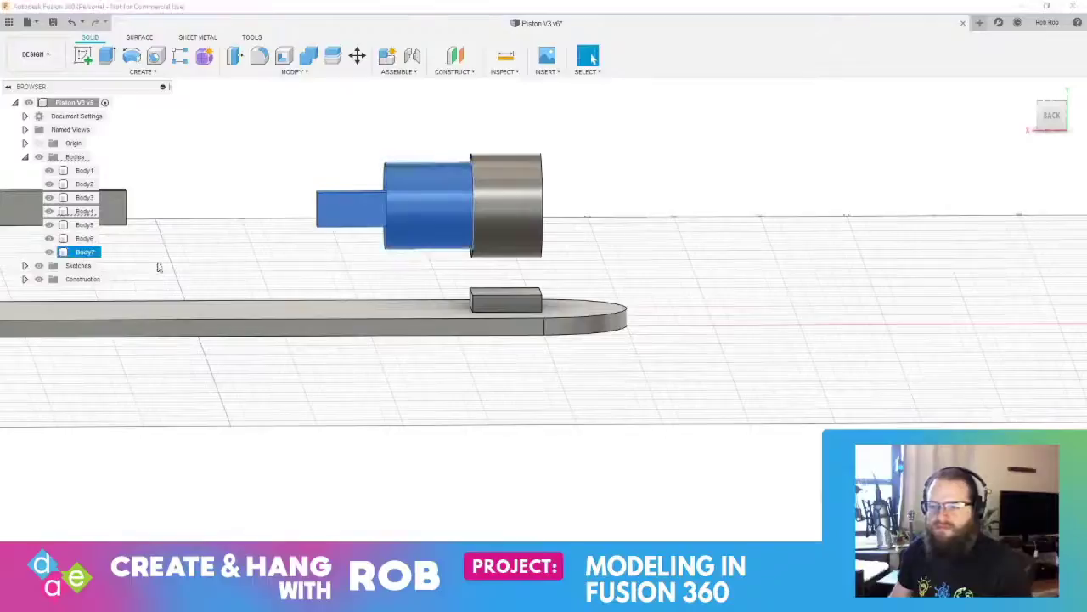
{"action": "left_click", "coordinate": [357, 57]}
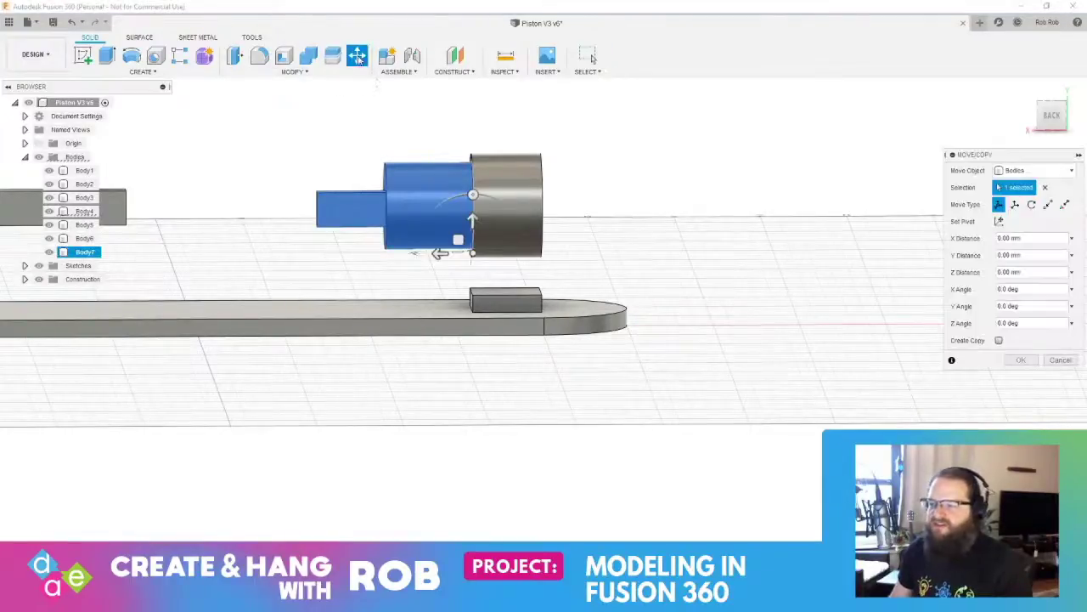
{"action": "left_click_drag", "start_coordinate": [439, 251], "coordinate": [507, 252]}
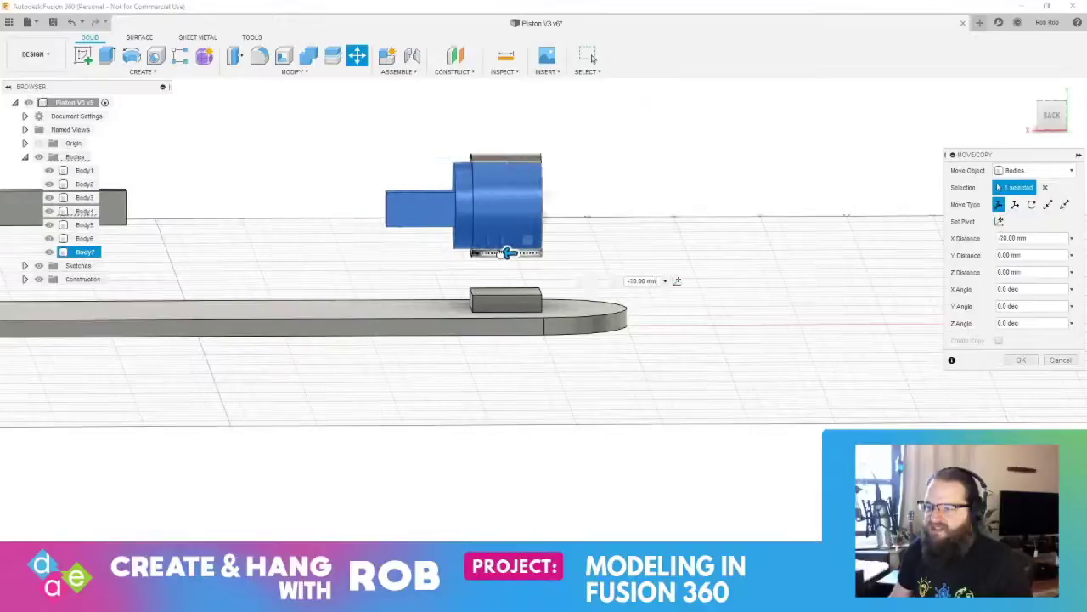
{"action": "key", "text": "Return"}
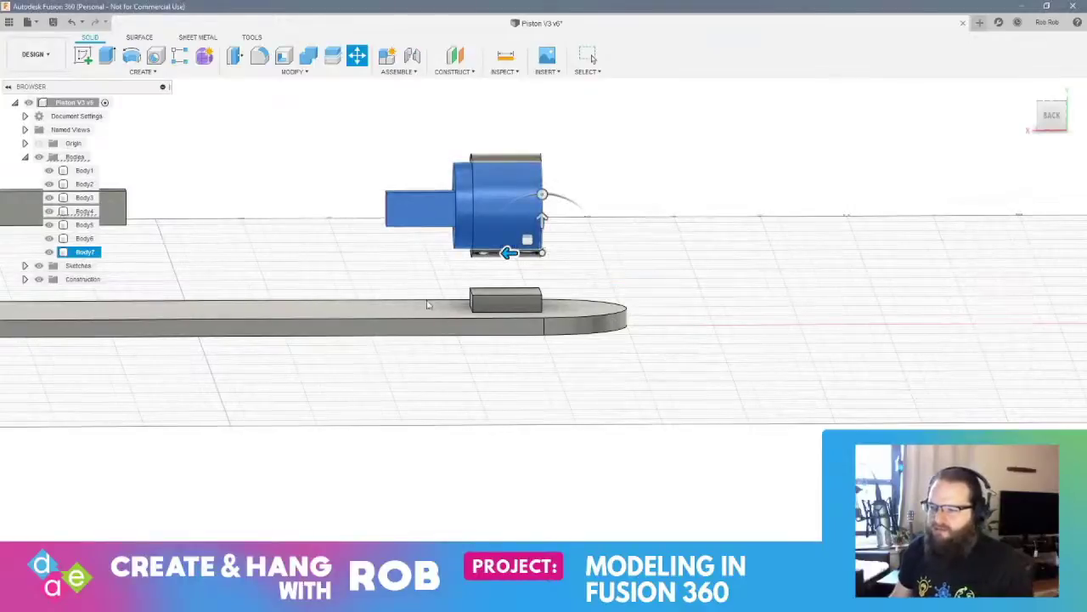
Try to extrude the free end face of the crank's connecting rod 85 mm towards the piston with the Join operation
{"action": "middle_click_drag", "start_coordinate": [329, 346], "coordinate": [510, 365], "text": "shift"}
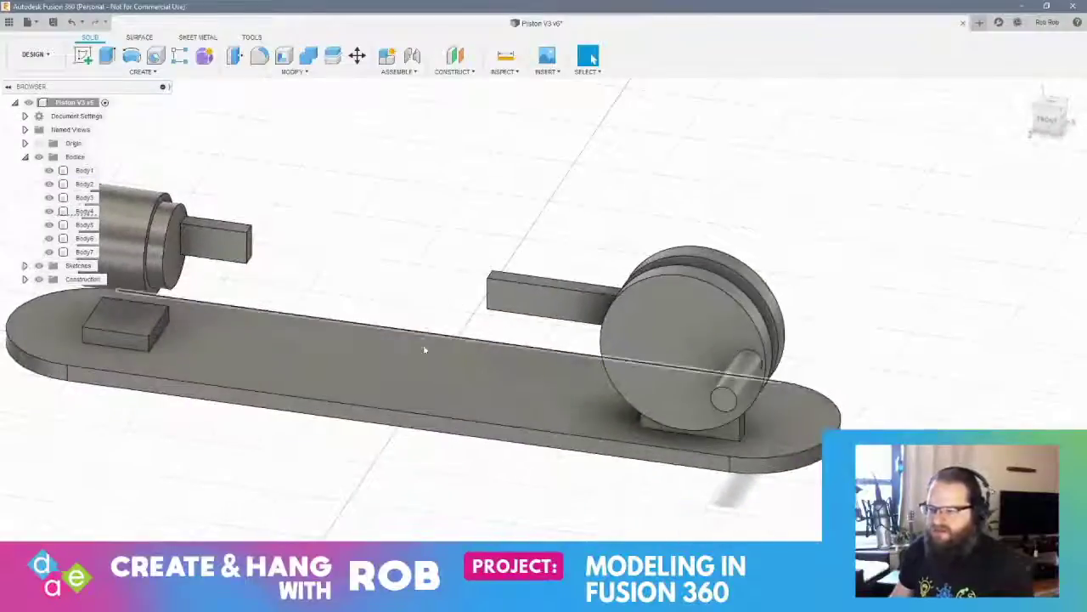
{"action": "middle_click_drag", "start_coordinate": [422, 348], "coordinate": [497, 340], "text": "shift"}
{"action": "right_click", "coordinate": [406, 277]}
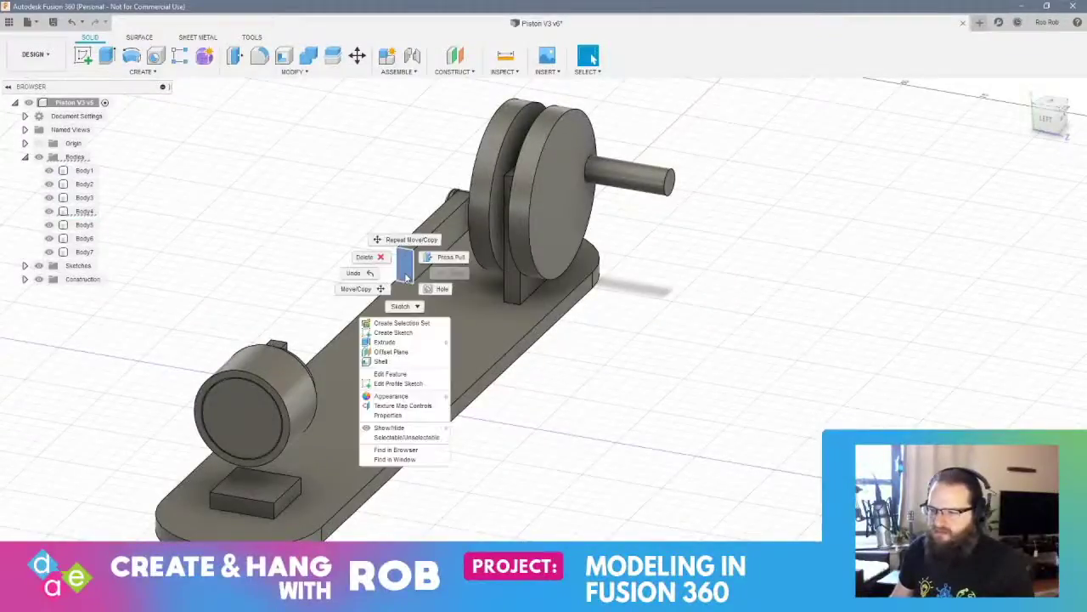
{"action": "left_click", "coordinate": [408, 283]}
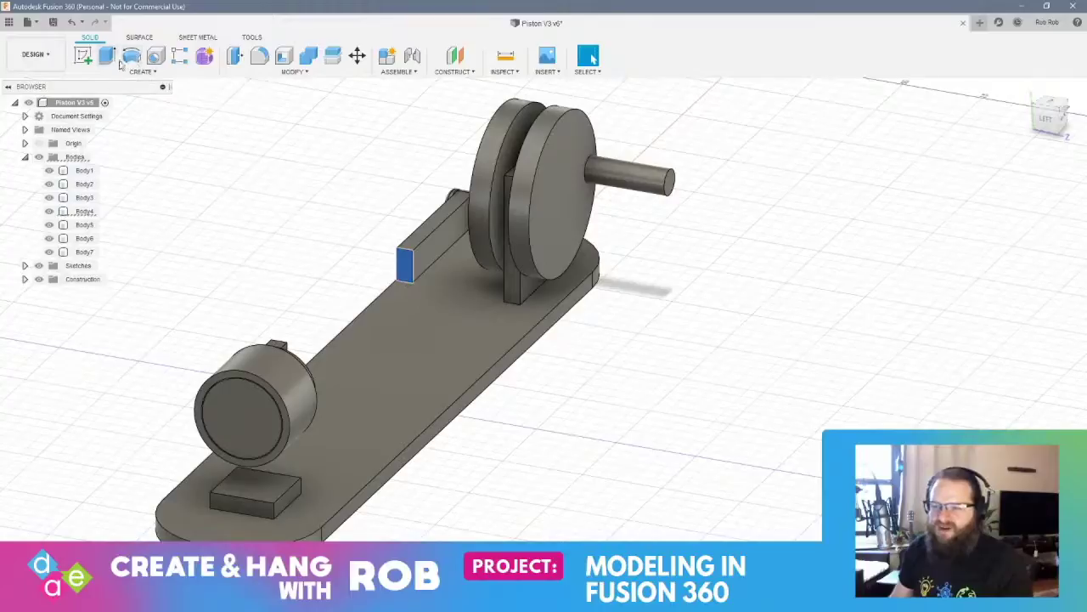
{"action": "key", "text": "e"}
{"action": "left_click_drag", "start_coordinate": [396, 277], "coordinate": [290, 353]}
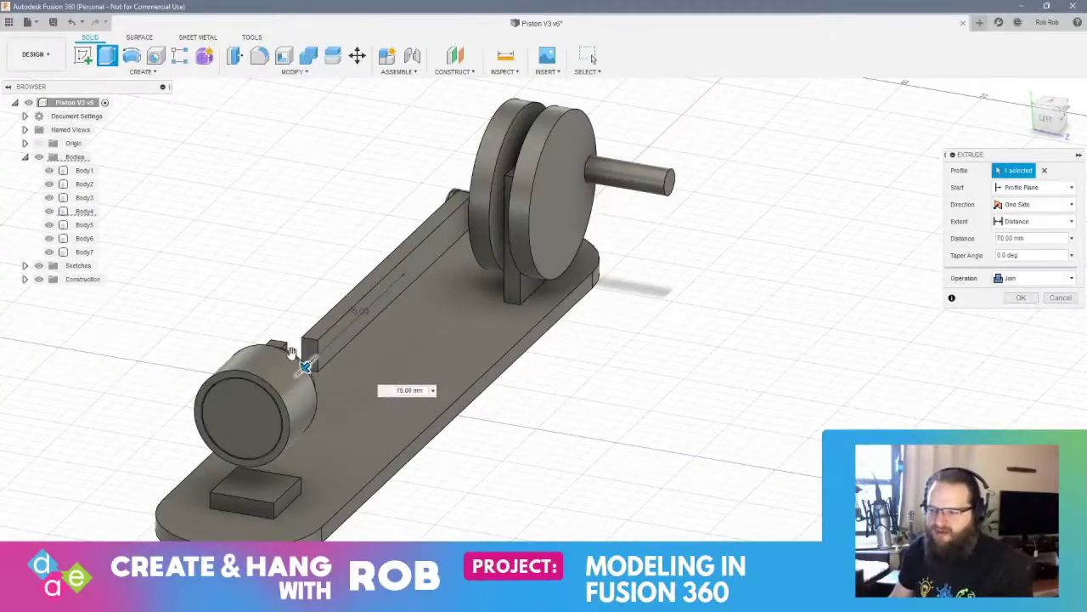
{"action": "middle_click_drag", "start_coordinate": [290, 353], "coordinate": [189, 255], "text": "shift"}
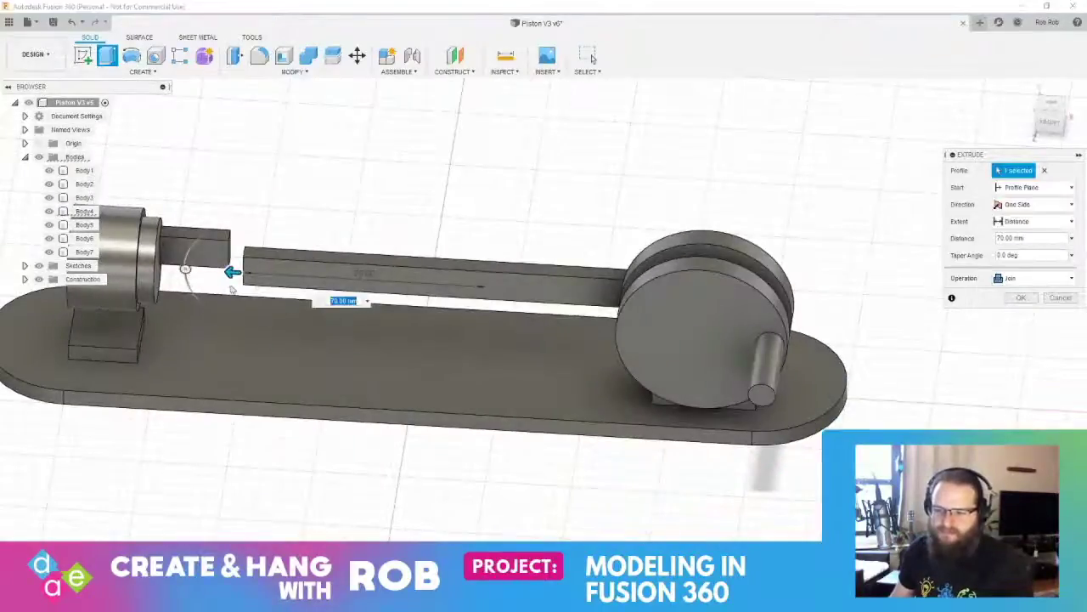
{"action": "left_click_drag", "start_coordinate": [232, 290], "coordinate": [181, 281]}
{"action": "middle_click_drag", "start_coordinate": [182, 280], "coordinate": [255, 234], "text": "shift"}
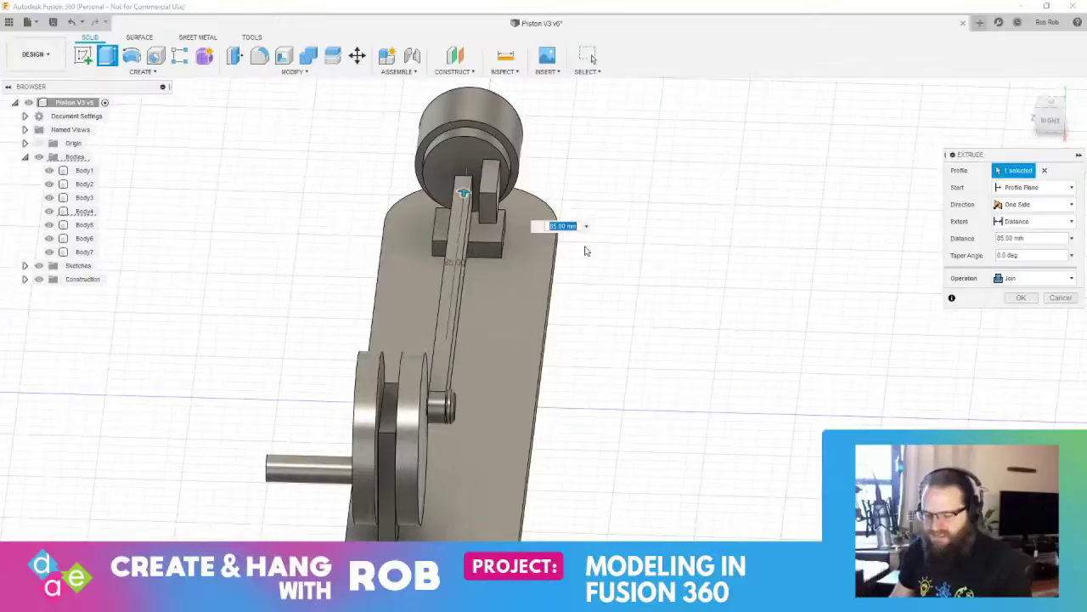
{"action": "key", "text": "Escape"}
Undo the piston's moves and alignment together with the rectangular tab on its end face
{"action": "key", "text": "ctrl+z"}
{"action": "key", "text": "ctrl+z"}
{"action": "key", "text": "ctrl+z"}
{"action": "key", "text": "ctrl+z"}
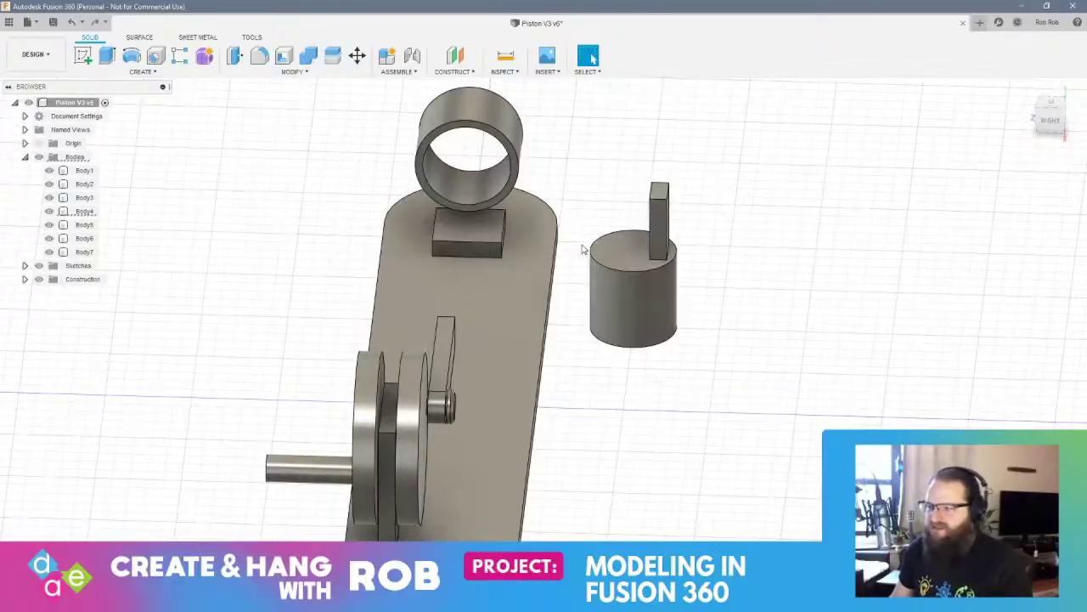
{"action": "key", "text": "ctrl+z"}
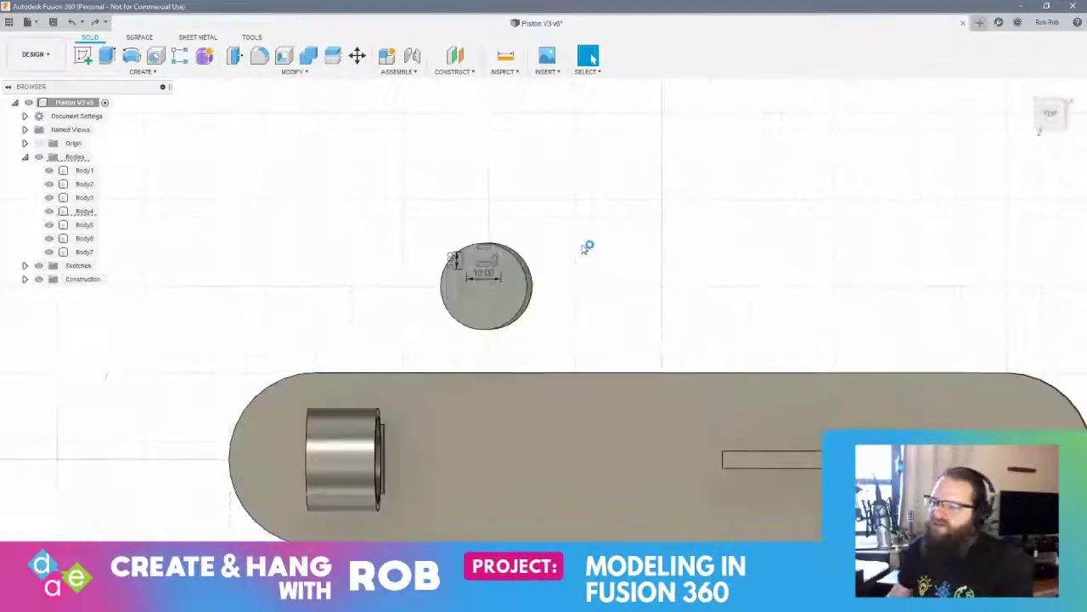
{"action": "left_click", "coordinate": [1052, 378]}
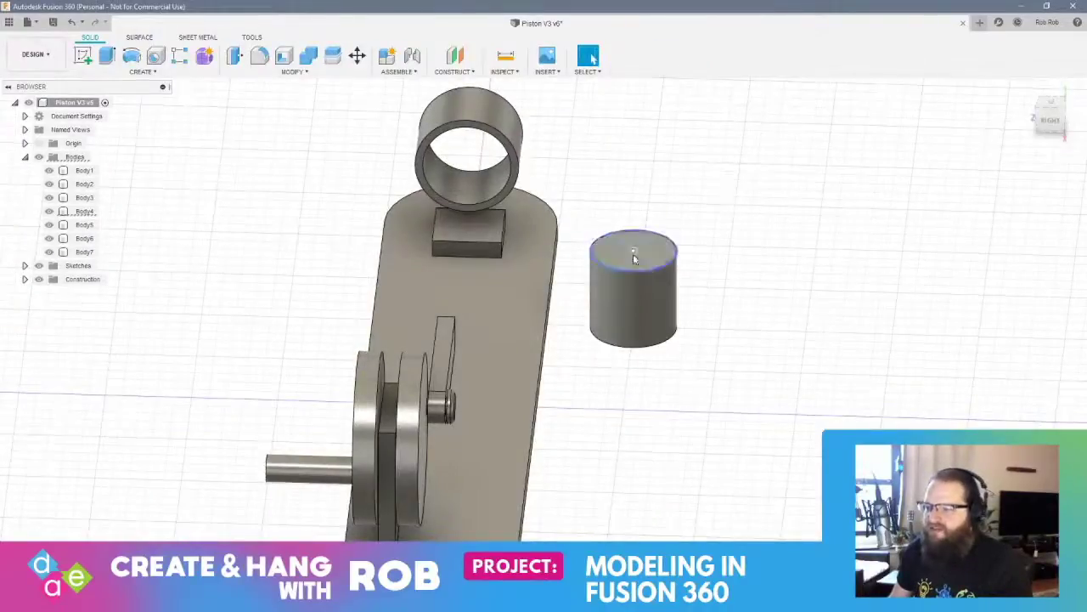
Align the top face of the plain piston cylinder with the circular opening of the cylinder sleeve
{"action": "key", "text": "m"}
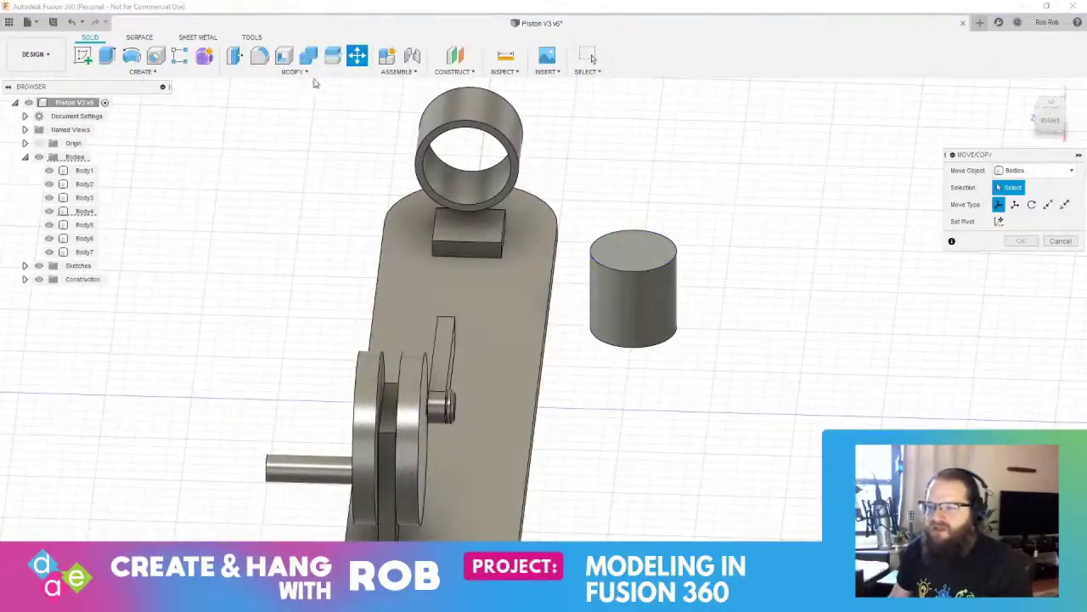
{"action": "left_click", "coordinate": [295, 71]}
{"action": "left_click", "coordinate": [255, 285]}
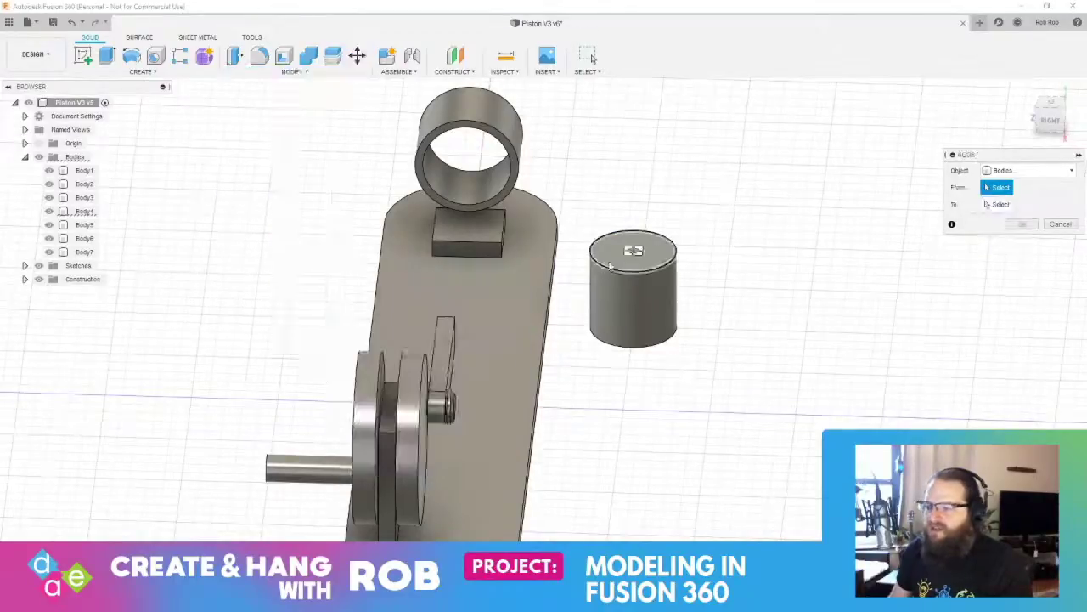
{"action": "left_click", "coordinate": [607, 259]}
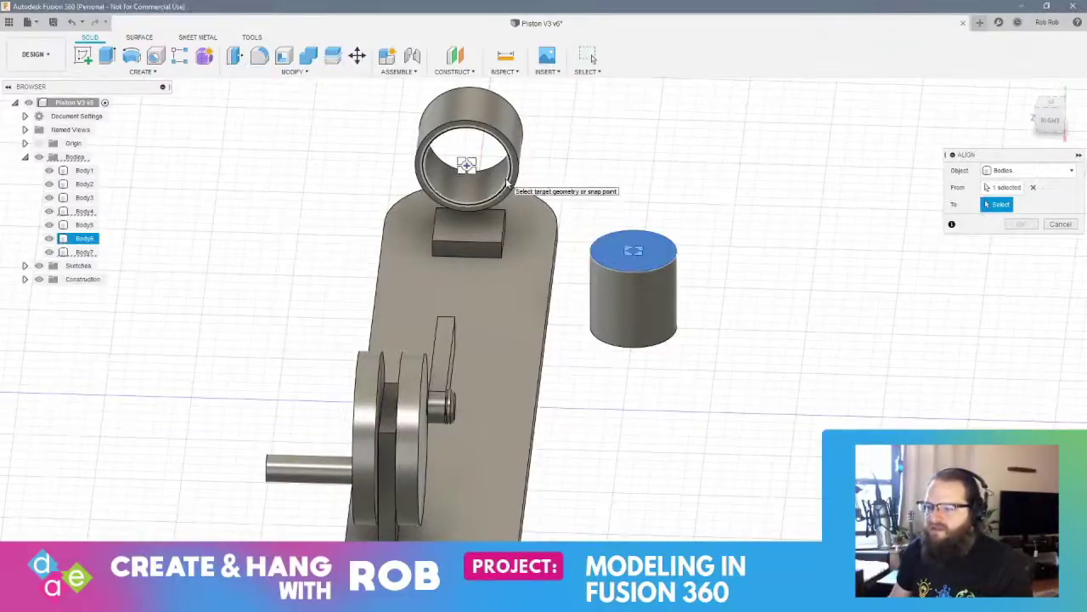
{"action": "left_click", "coordinate": [508, 183]}
{"action": "middle_click_drag", "start_coordinate": [628, 252], "coordinate": [566, 258], "text": "shift"}
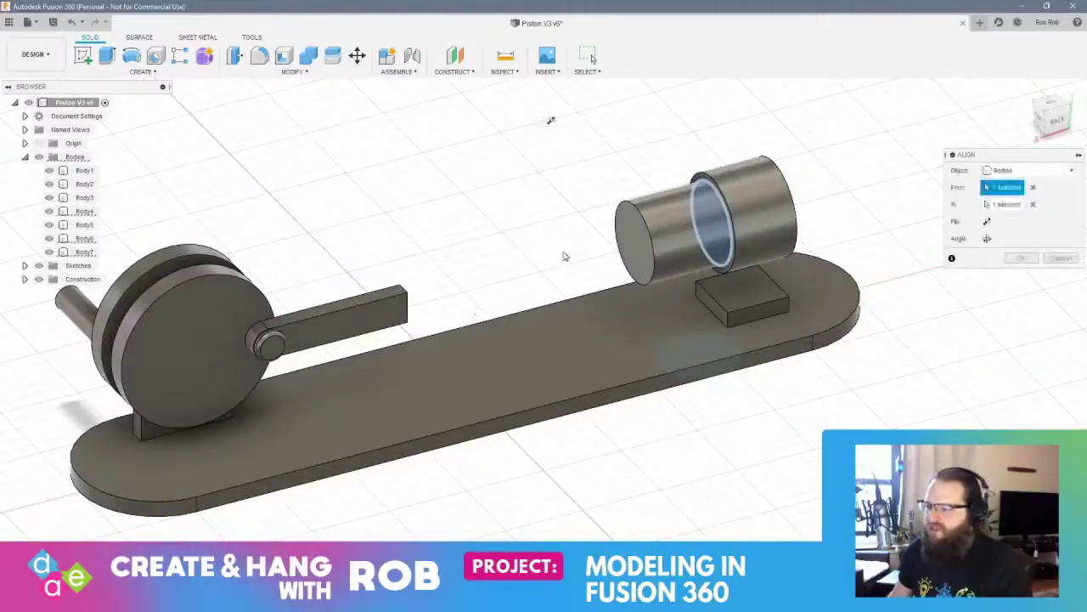
{"action": "key", "text": "Return"}
{"action": "middle_click_drag", "start_coordinate": [692, 299], "coordinate": [720, 304], "text": "shift"}
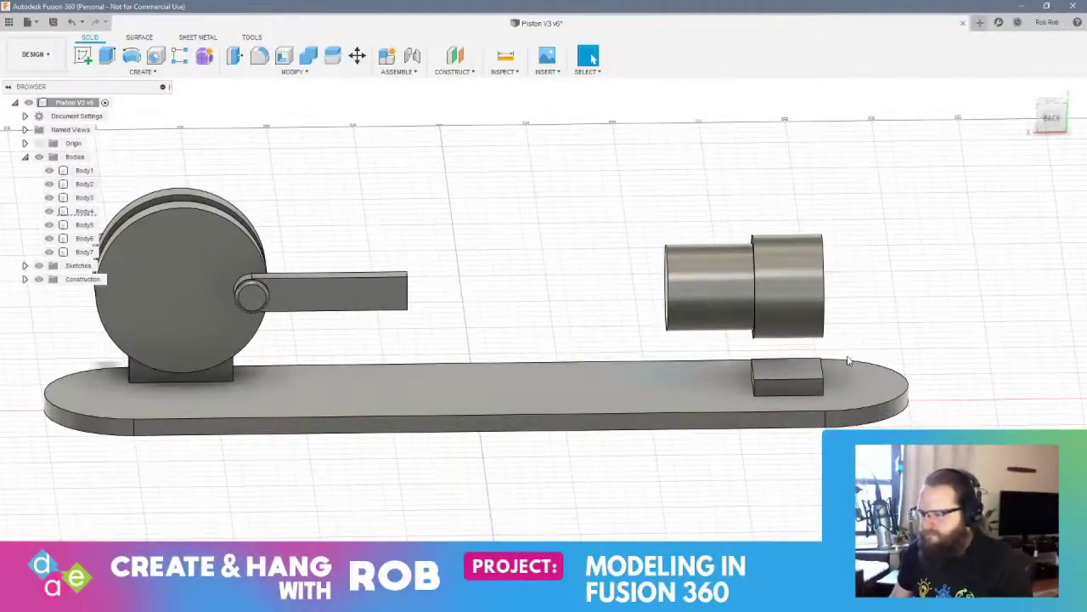
{"action": "mouse_move", "coordinate": [856, 357]}
{"action": "middle_mouse_down", "text": "shift"}
{"action": "mouse_move", "coordinate": [781, 348]}
{"action": "mouse_move", "coordinate": [838, 348]}
{"action": "middle_mouse_up", "text": "shift"}
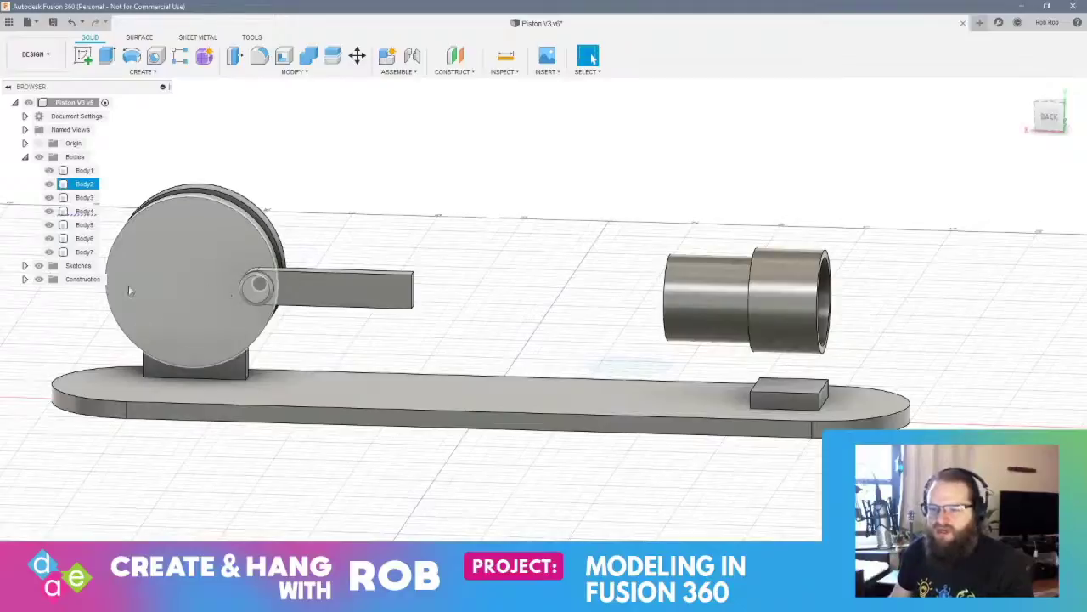
{"action": "middle_click_drag", "start_coordinate": [254, 289], "coordinate": [689, 382], "text": "shift"}
{"action": "right_click", "coordinate": [583, 297]}
{"action": "left_click", "coordinate": [630, 277]}
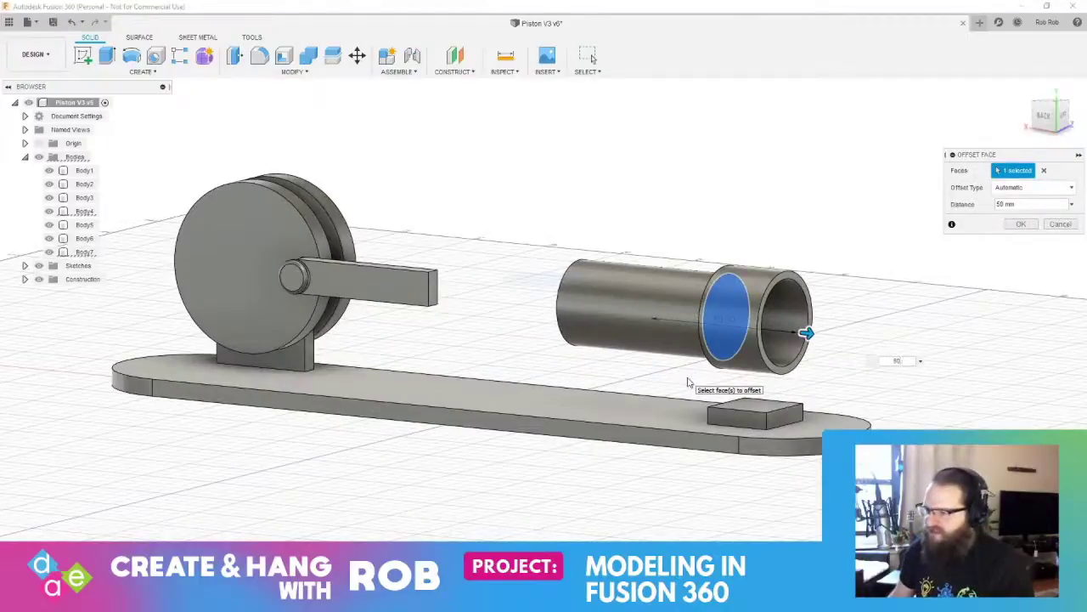
{"action": "key", "text": "Escape"}
Extrude the piston's end face at the sleeve opening 20 mm into the sleeve, joining it to the piston
{"action": "middle_click_drag", "start_coordinate": [587, 351], "coordinate": [675, 402], "text": "shift"}
{"action": "left_click", "coordinate": [546, 352]}
{"action": "key", "text": "e"}
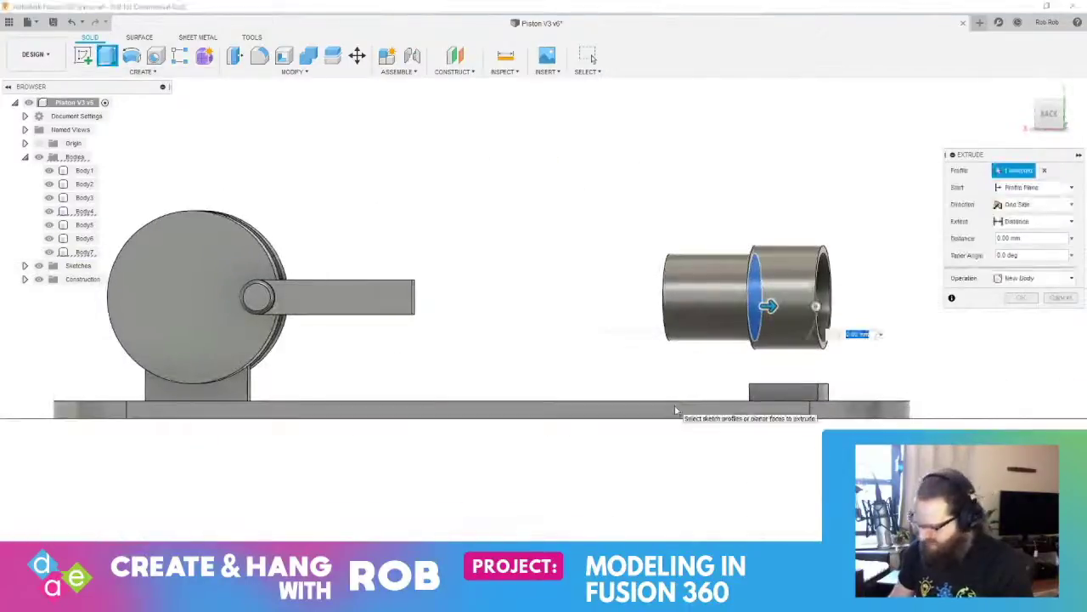
{"action": "type", "text": "20"}
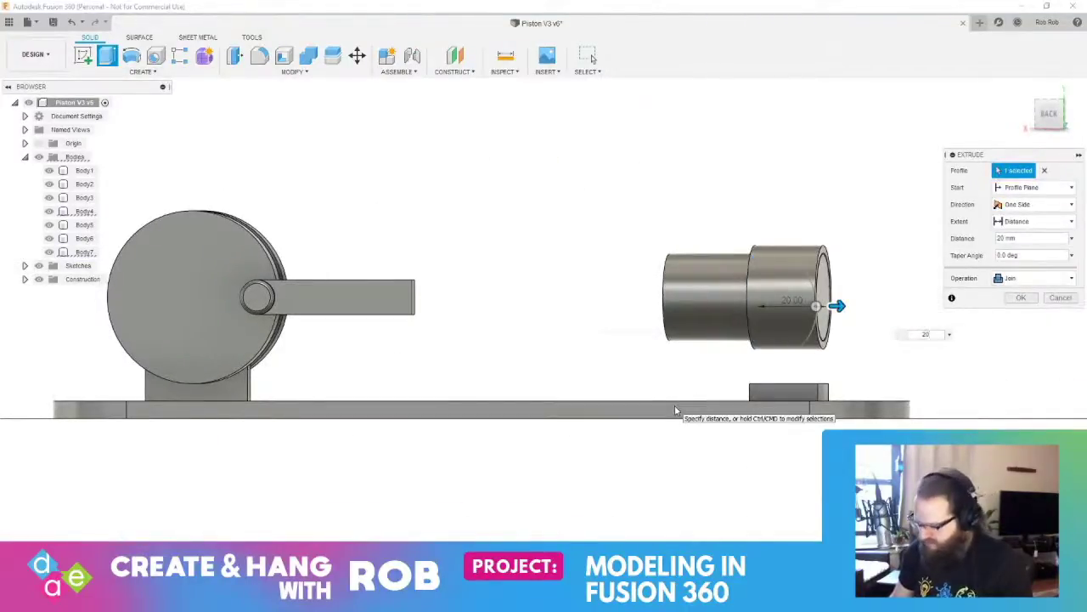
{"action": "key", "text": "Return"}
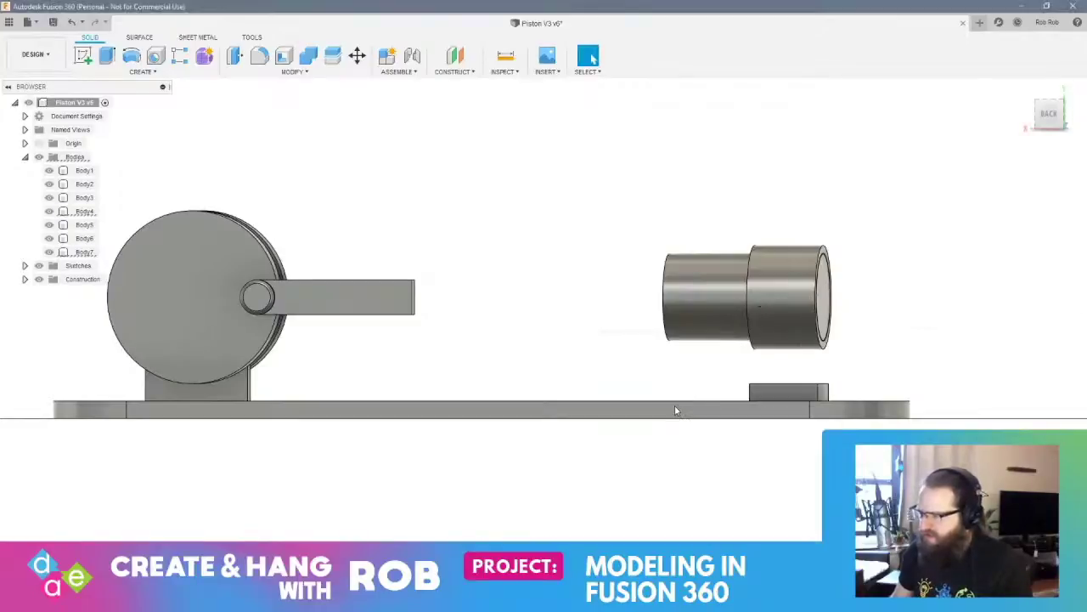
{"action": "middle_click_drag", "start_coordinate": [675, 405], "coordinate": [771, 392], "text": "shift"}
{"action": "left_click", "coordinate": [592, 57]}
{"action": "left_click", "coordinate": [595, 286]}
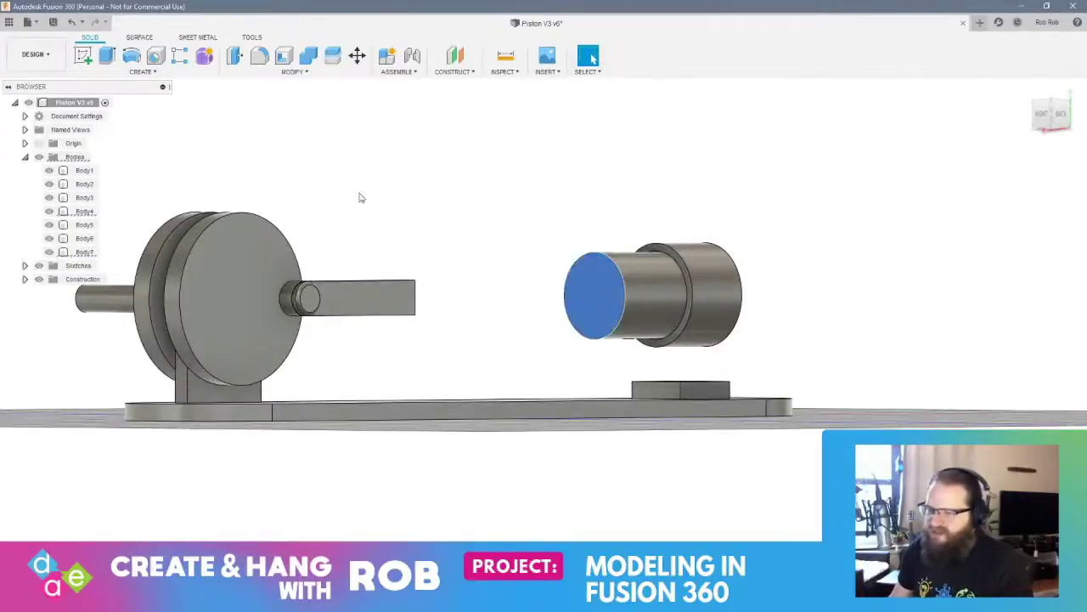
{"action": "key", "text": "e"}
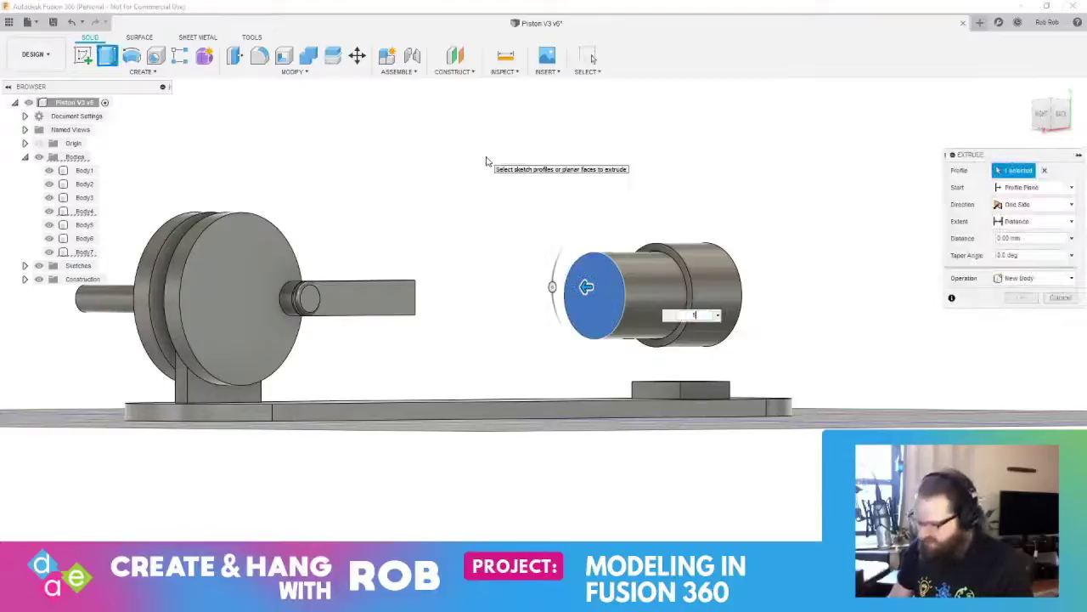
{"action": "key", "text": "Escape"}
{"action": "middle_click_drag", "start_coordinate": [699, 372], "coordinate": [671, 386], "text": "shift"}
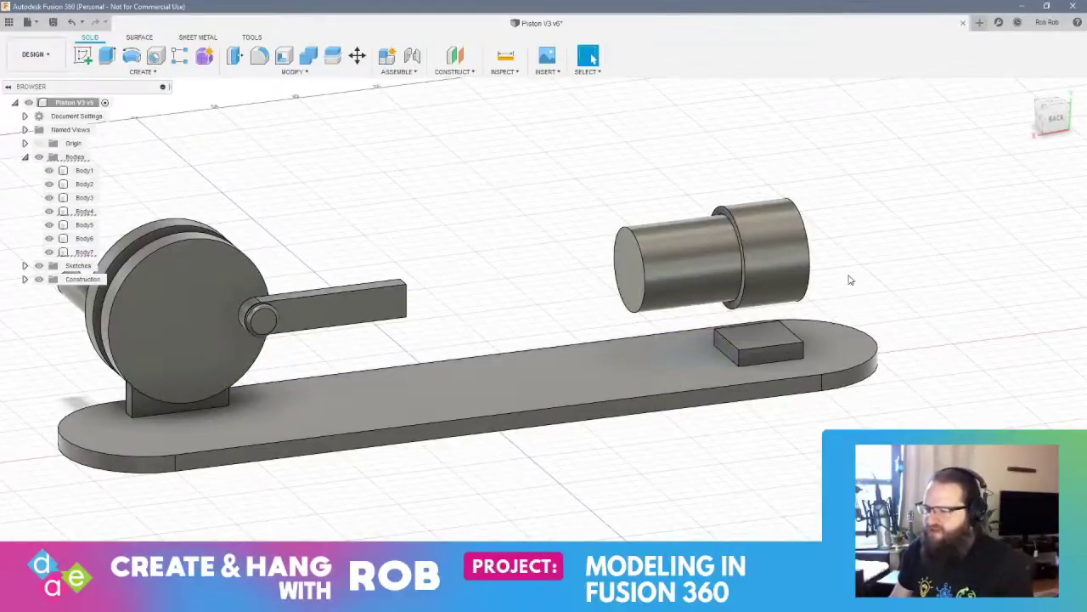
Extrude the free end face of the crank's connecting rod 65 mm towards the piston with the Join operation
{"action": "left_click", "coordinate": [735, 292]}
{"action": "left_click", "coordinate": [553, 307]}
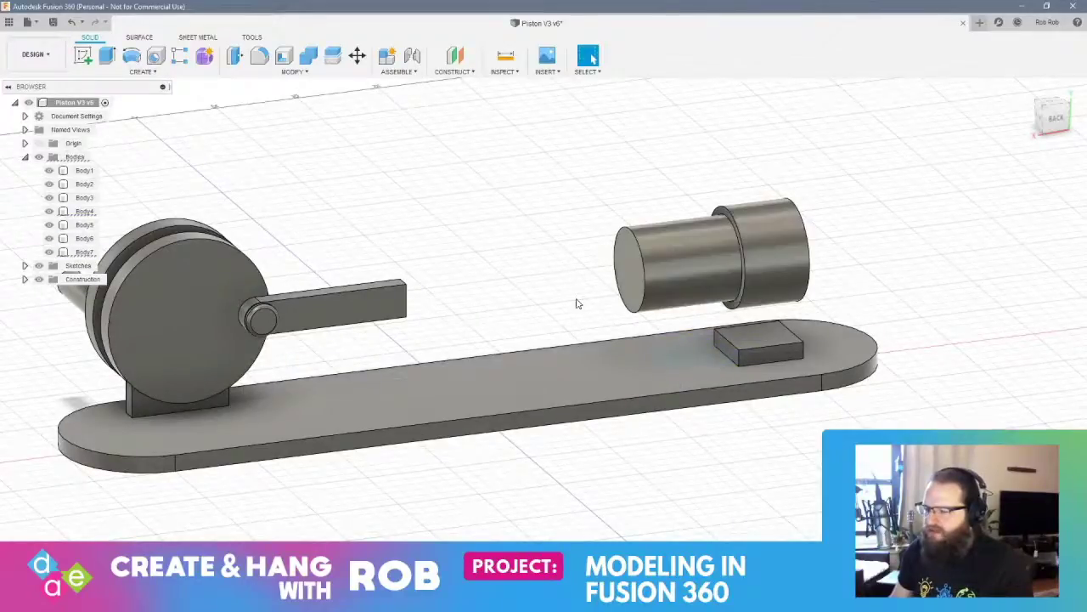
{"action": "middle_click_drag", "start_coordinate": [455, 309], "coordinate": [727, 309], "text": "shift"}
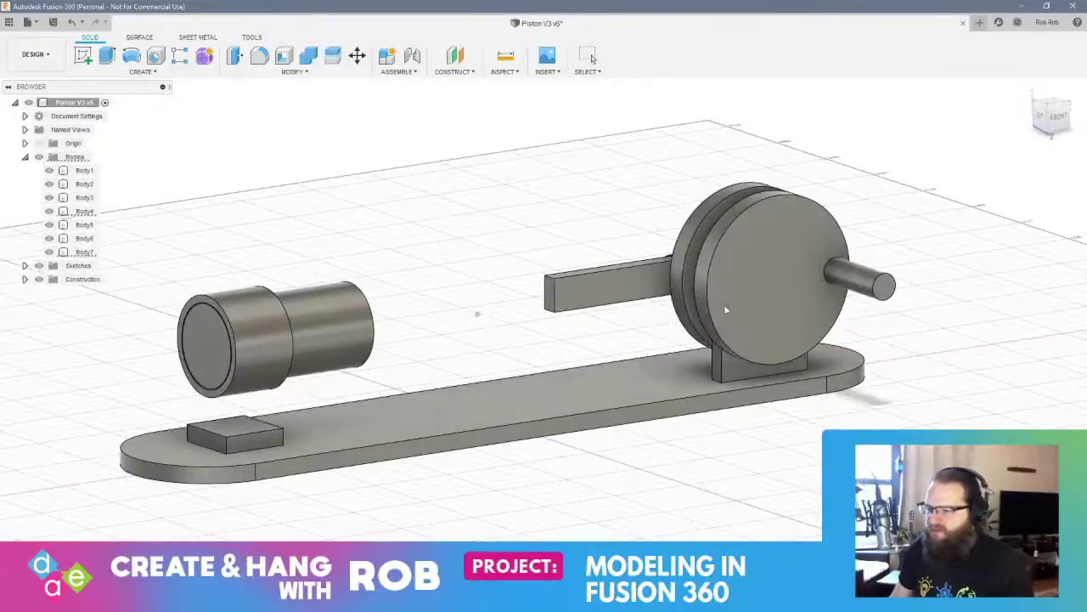
{"action": "right_click", "coordinate": [550, 303]}
{"action": "left_click", "coordinate": [565, 291]}
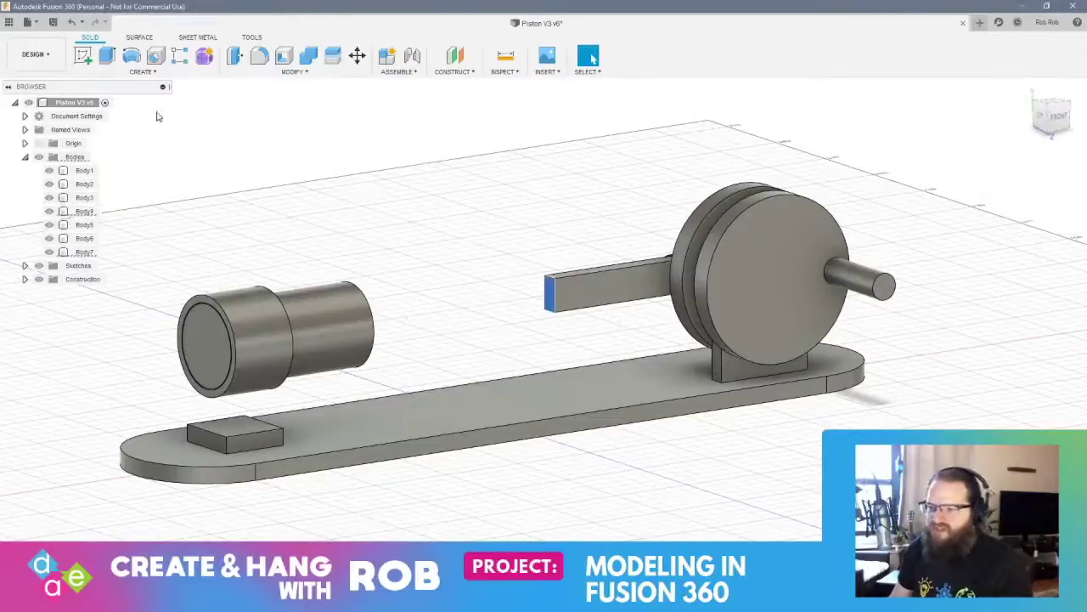
{"action": "left_click", "coordinate": [107, 56]}
{"action": "left_click_drag", "start_coordinate": [537, 302], "coordinate": [366, 330]}
{"action": "middle_click_drag", "start_coordinate": [497, 338], "coordinate": [461, 321], "text": "shift"}
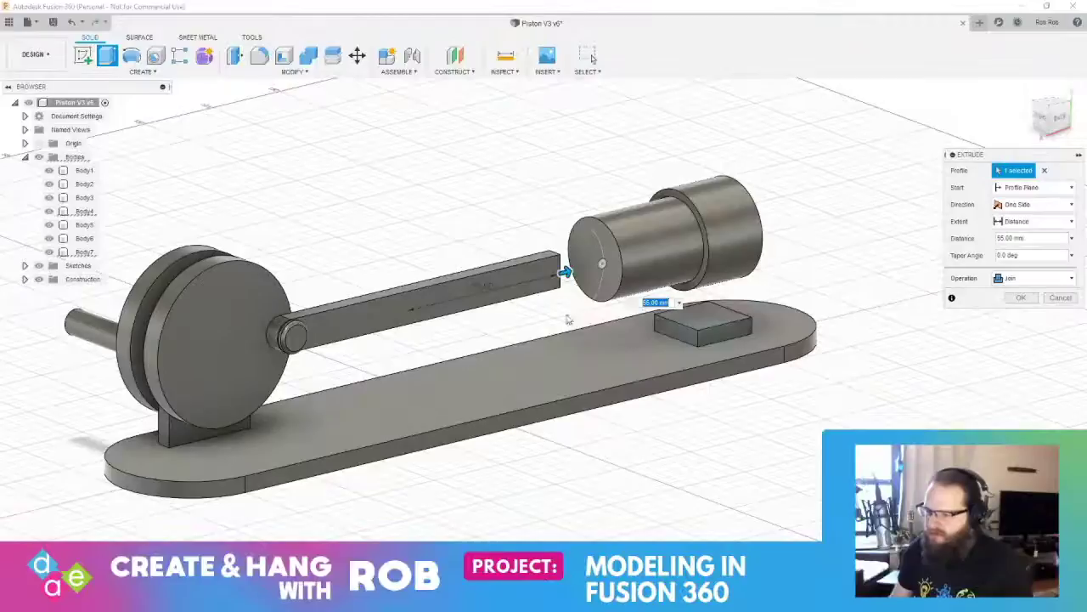
{"action": "middle_click_drag", "start_coordinate": [593, 252], "coordinate": [651, 350], "text": "shift"}
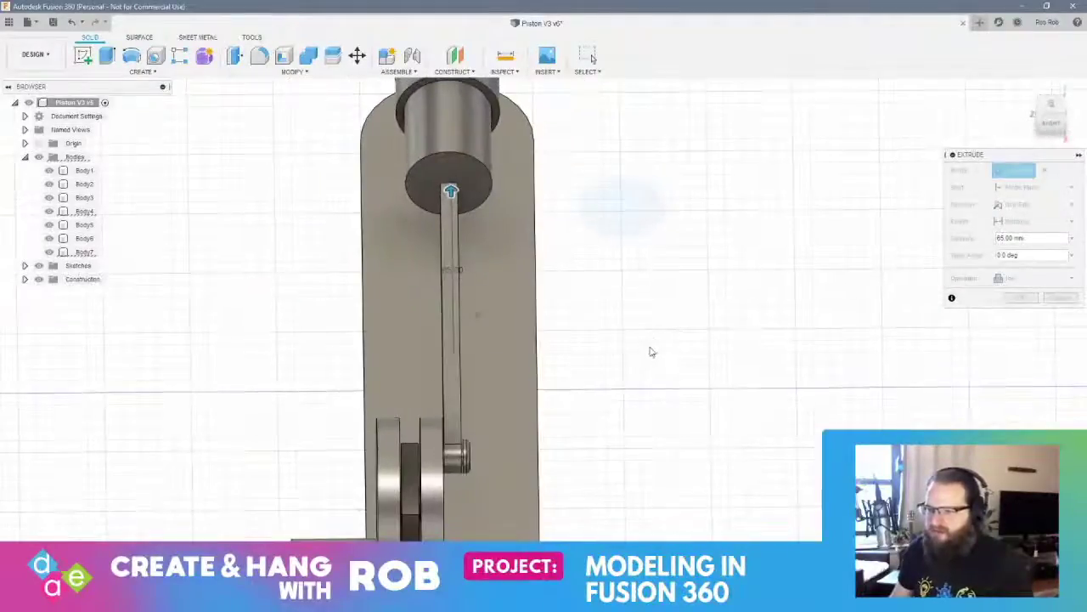
{"action": "key", "text": "Return"}
{"action": "middle_click_drag", "start_coordinate": [548, 204], "coordinate": [453, 204], "text": "shift"}
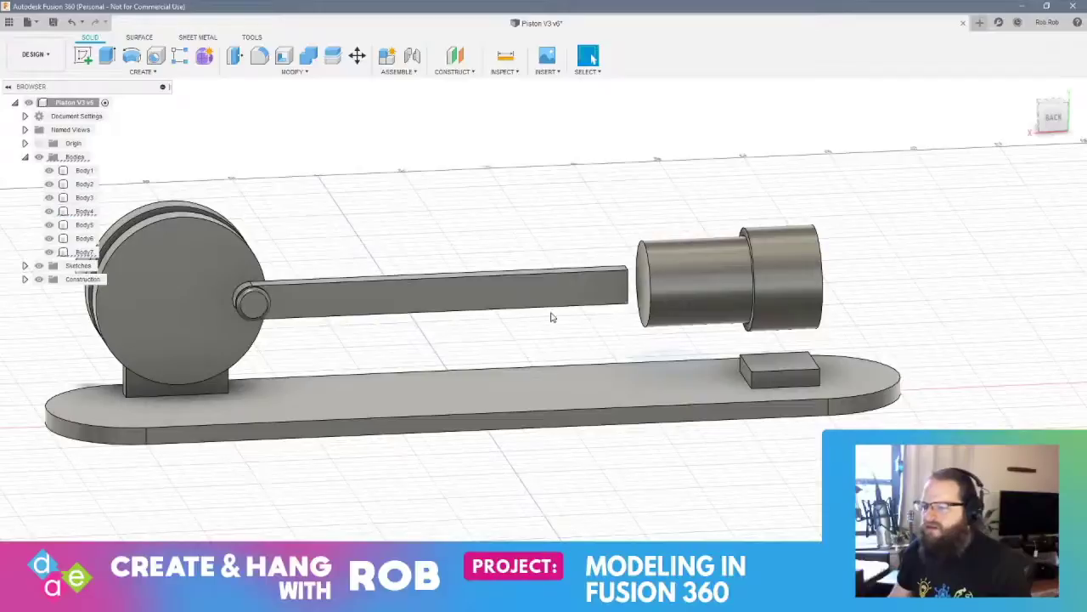
Sketch a rectangle 10 mm high and 5 mm wide on the piston's end face, just beside the connecting rod
{"action": "middle_click_drag", "start_coordinate": [403, 329], "coordinate": [512, 296], "text": "shift"}
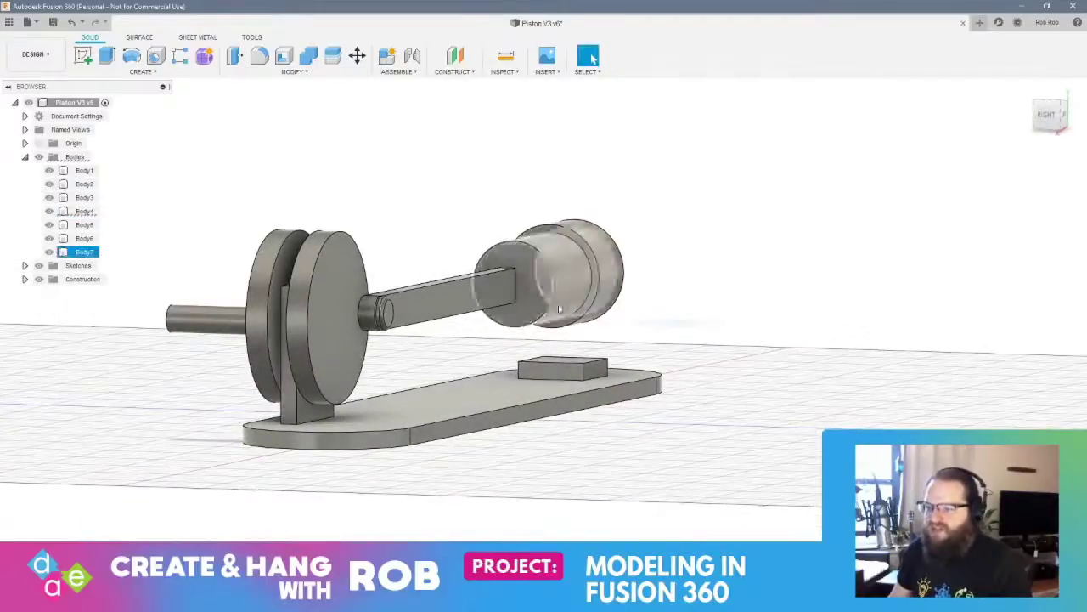
{"action": "left_click", "coordinate": [548, 306]}
{"action": "left_click", "coordinate": [84, 58]}
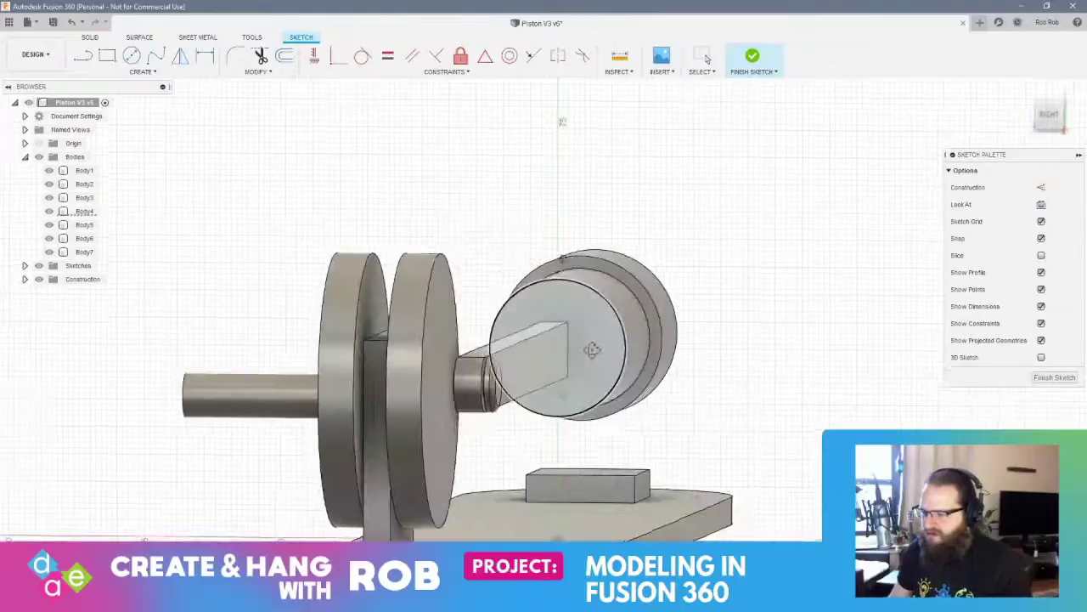
{"action": "scroll", "coordinate": [584, 348], "scroll_direction": "up", "scroll_amount": 5}
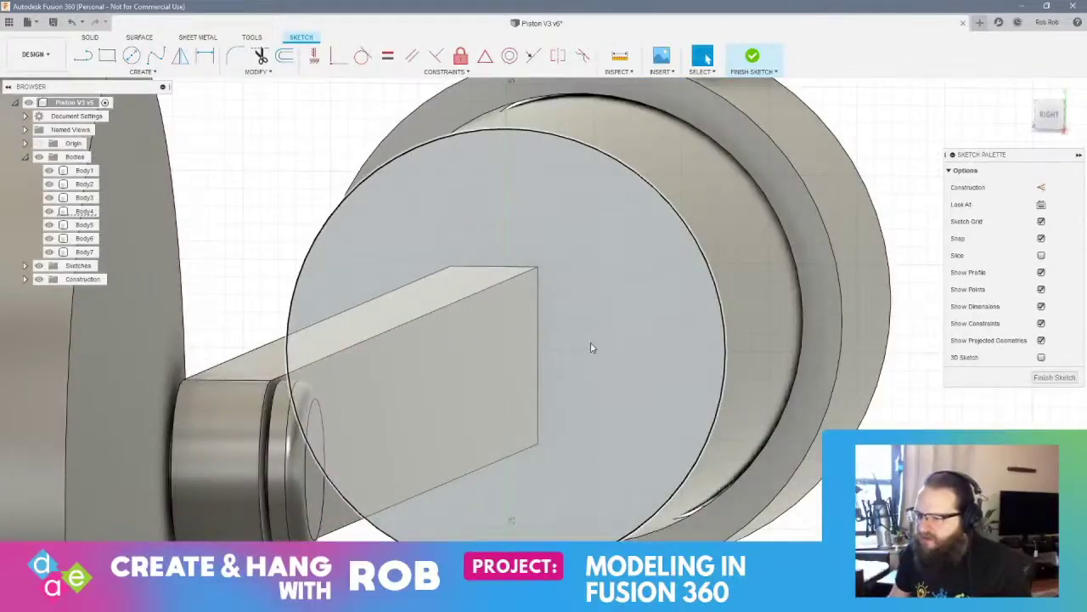
{"action": "middle_click_drag", "start_coordinate": [592, 344], "coordinate": [599, 341]}
{"action": "middle_click_drag", "start_coordinate": [525, 303], "coordinate": [637, 383], "text": "shift"}
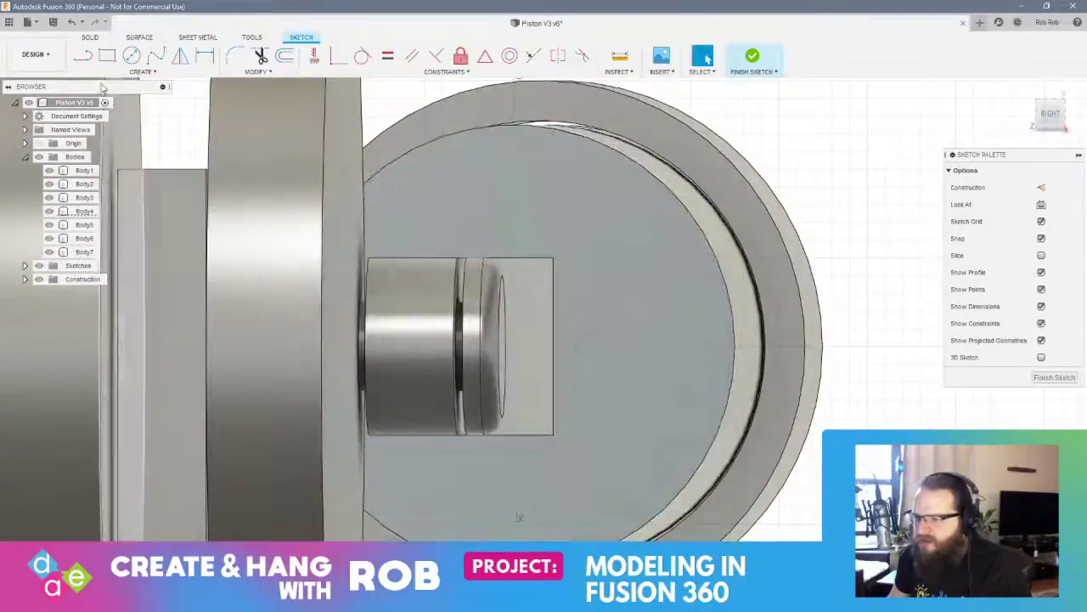
{"action": "key", "text": "r"}
{"action": "left_click", "coordinate": [568, 259]}
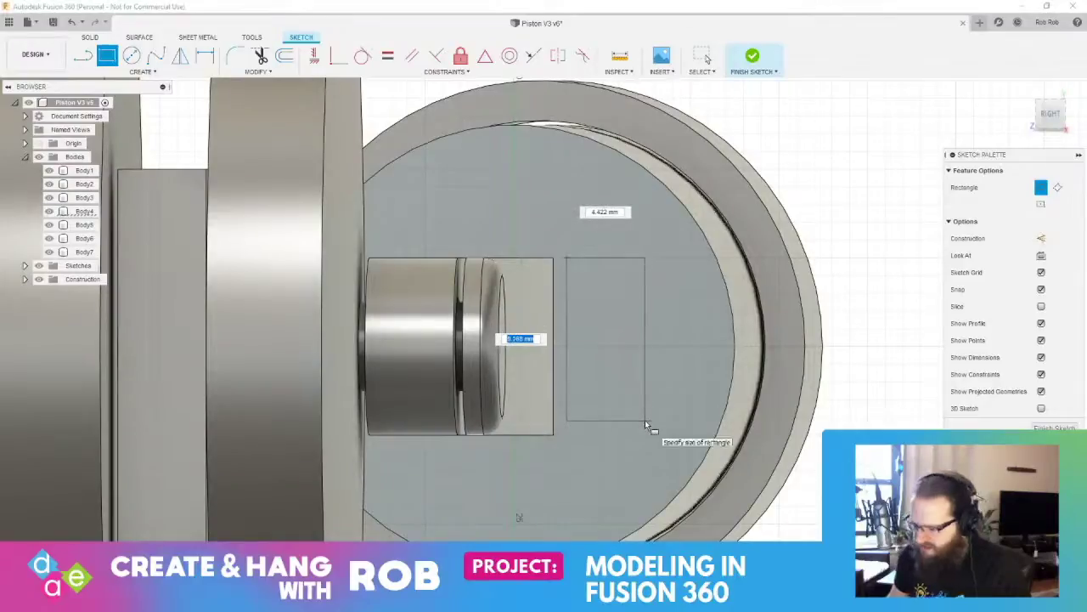
{"action": "type", "text": "10"}
{"action": "key", "text": "Tab"}
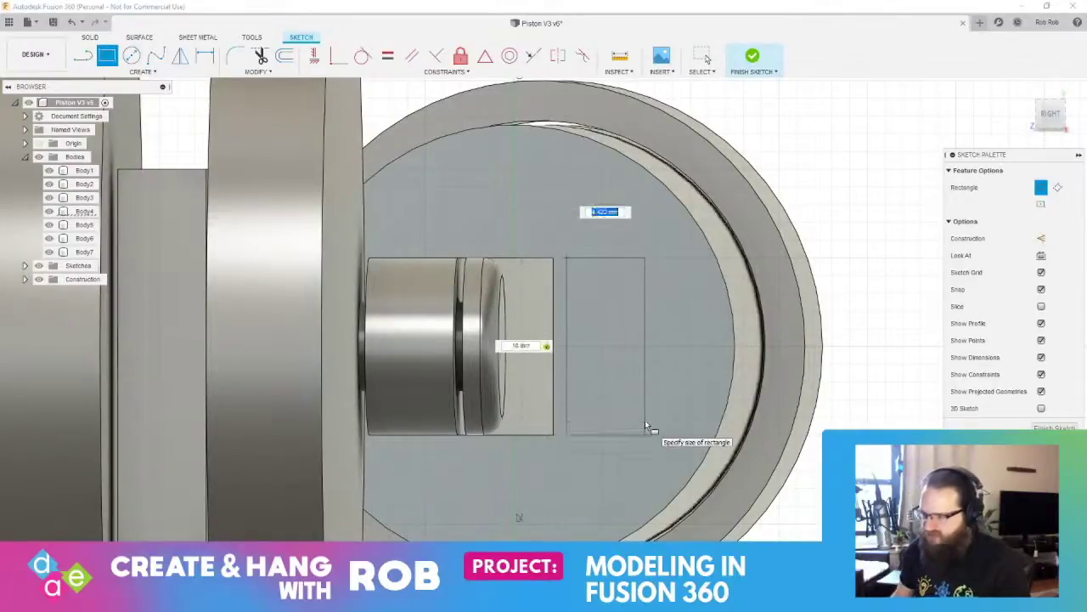
{"action": "type", "text": "5"}
{"action": "key", "text": "Tab"}
{"action": "key", "text": "Return"}
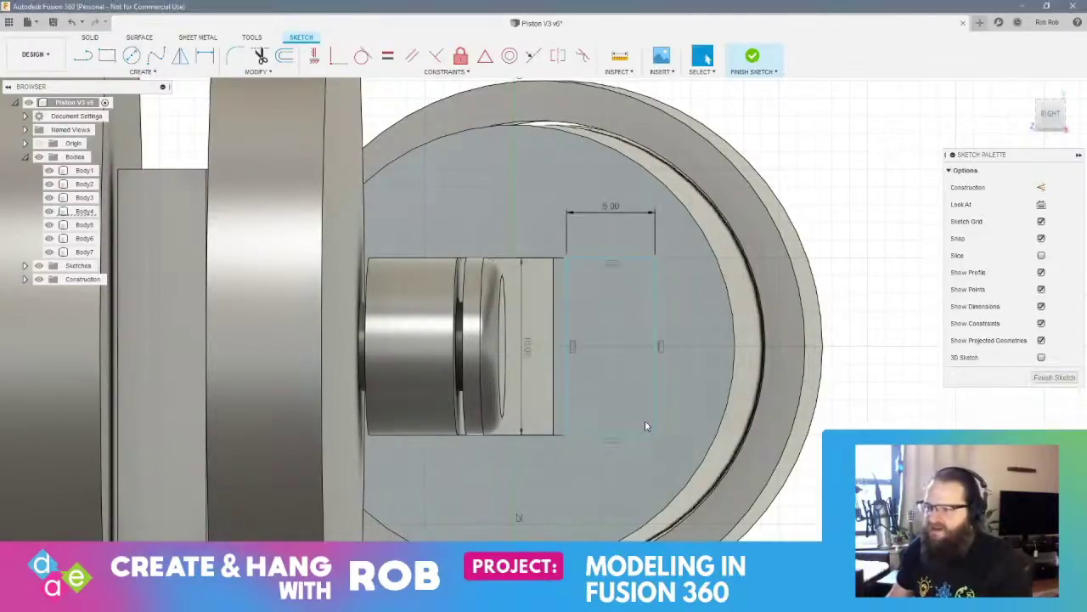
{"action": "left_click", "coordinate": [1037, 382]}
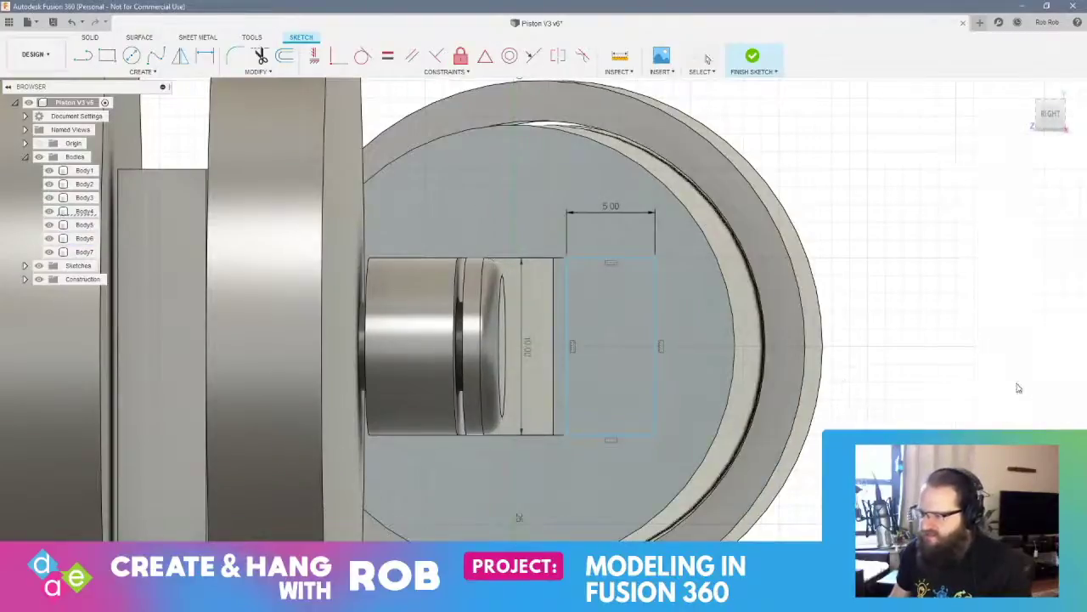
Extrude the rectangle 20 mm out from the piston face alongside the connecting rod, joining it to the piston as a tab
{"action": "mouse_move", "coordinate": [943, 386]}
{"action": "middle_mouse_down", "text": "shift"}
{"action": "mouse_move", "coordinate": [867, 380]}
{"action": "mouse_move", "coordinate": [873, 386]}
{"action": "middle_mouse_up", "text": "shift"}
{"action": "right_click", "coordinate": [561, 358]}
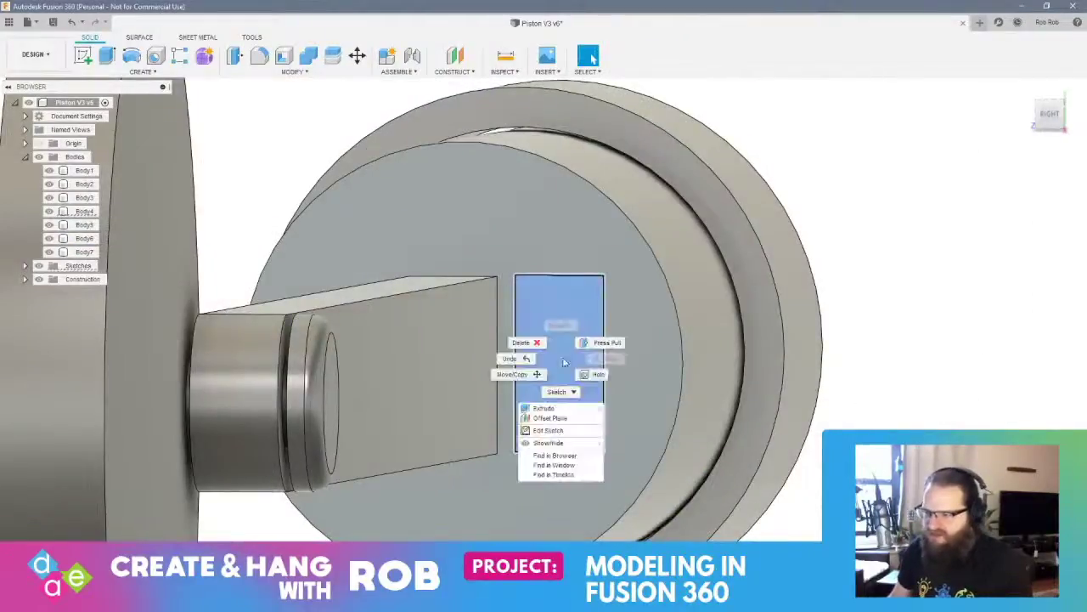
{"action": "left_click", "coordinate": [554, 310]}
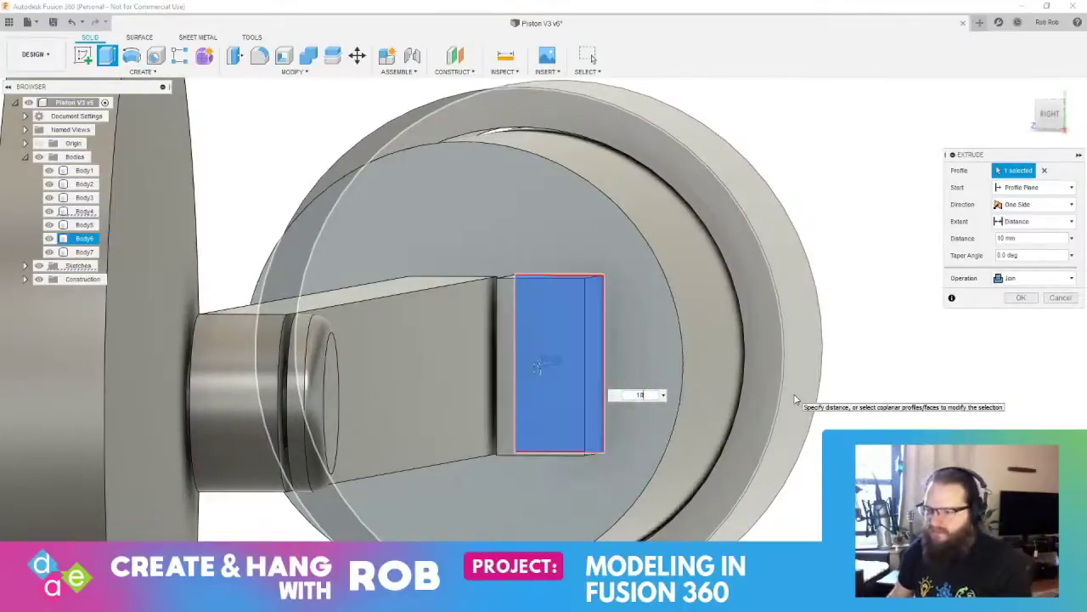
{"action": "mouse_move", "coordinate": [802, 401]}
{"action": "middle_mouse_down", "text": "shift"}
{"action": "mouse_move", "coordinate": [759, 396]}
{"action": "mouse_move", "coordinate": [783, 404]}
{"action": "middle_mouse_up", "text": "shift"}
{"action": "type", "text": "20"}
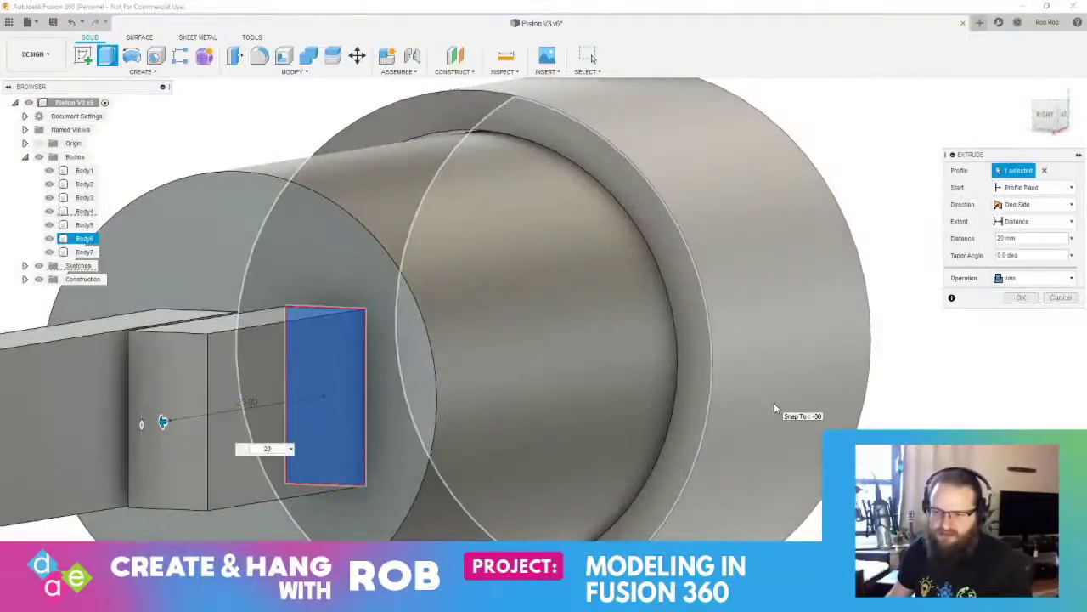
{"action": "key", "text": "Return"}
{"action": "middle_click_drag", "start_coordinate": [320, 413], "coordinate": [251, 420], "text": "shift"}
{"action": "key", "text": "Escape"}
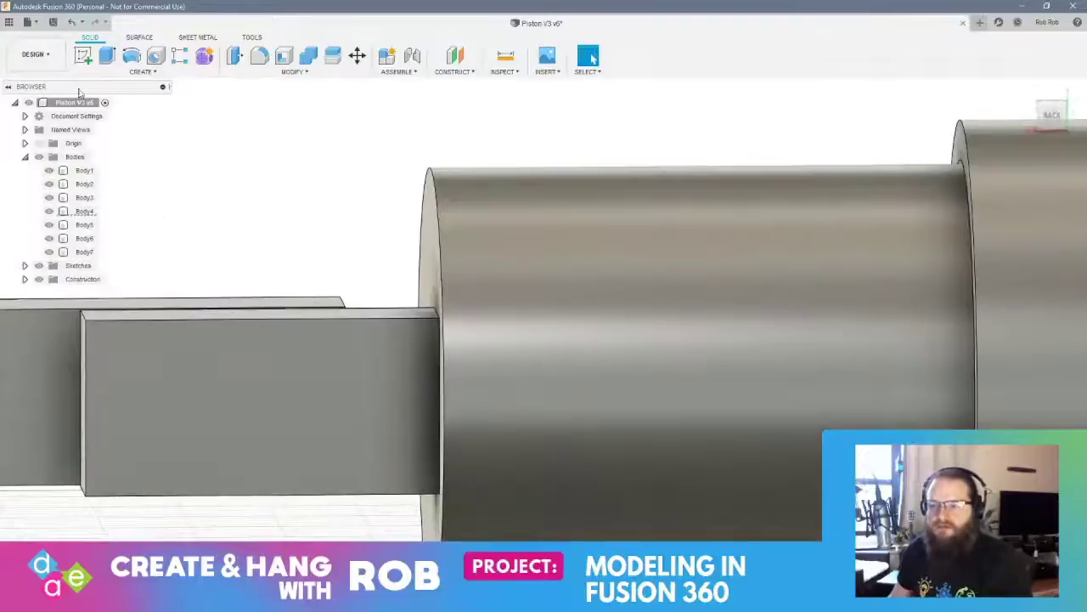
Sketch an 8 mm diameter circle at the middle of the tab's outer side face
{"action": "left_click", "coordinate": [83, 55]}
{"action": "left_click", "coordinate": [238, 404]}
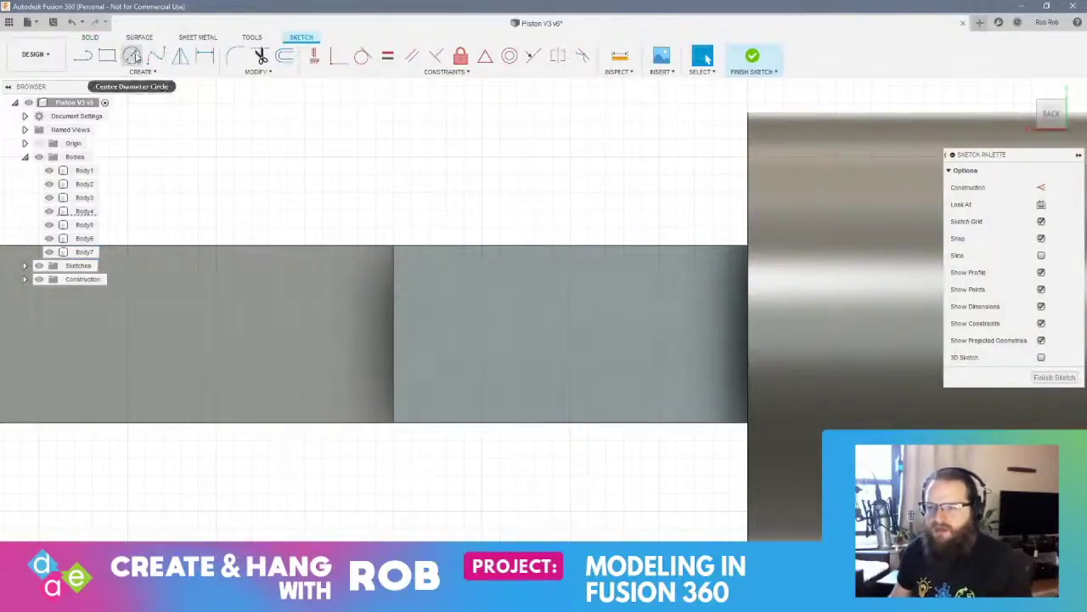
{"action": "left_click", "coordinate": [131, 55]}
{"action": "left_click", "coordinate": [571, 335]}
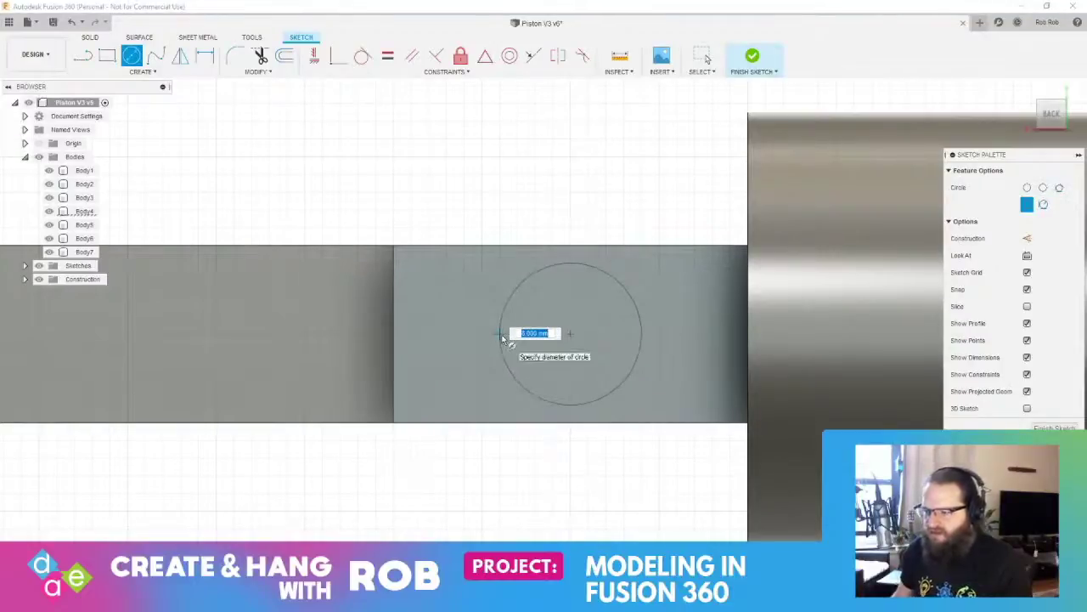
{"action": "key", "text": "Return"}
{"action": "key", "text": "Escape"}
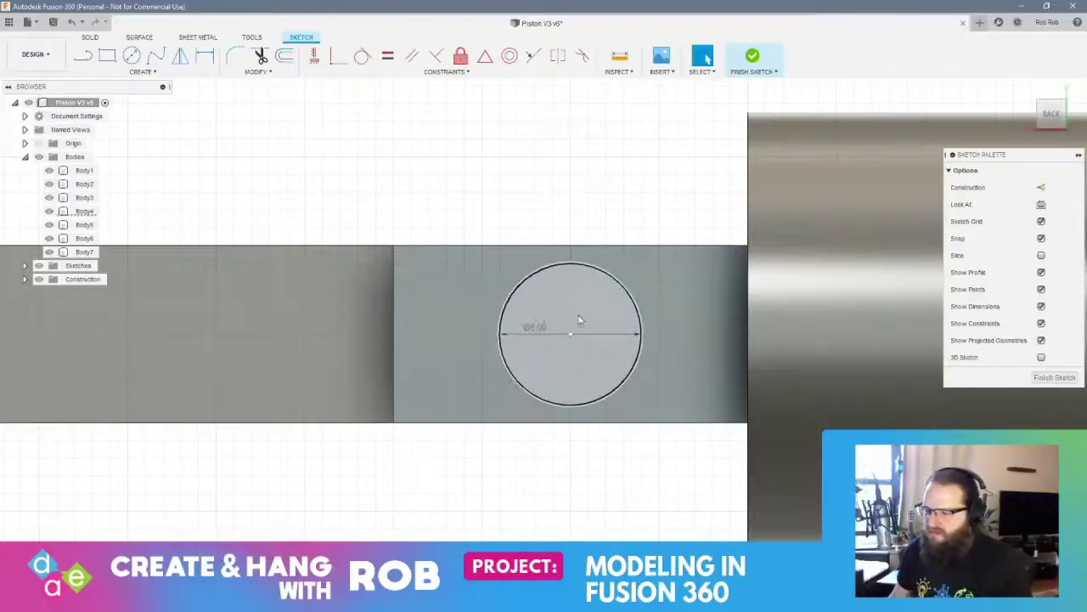
Extrude the circle as a cut through the tab to make the pin hole
{"action": "left_click", "coordinate": [580, 315]}
{"action": "right_click", "coordinate": [580, 314]}
{"action": "left_click", "coordinate": [579, 364]}
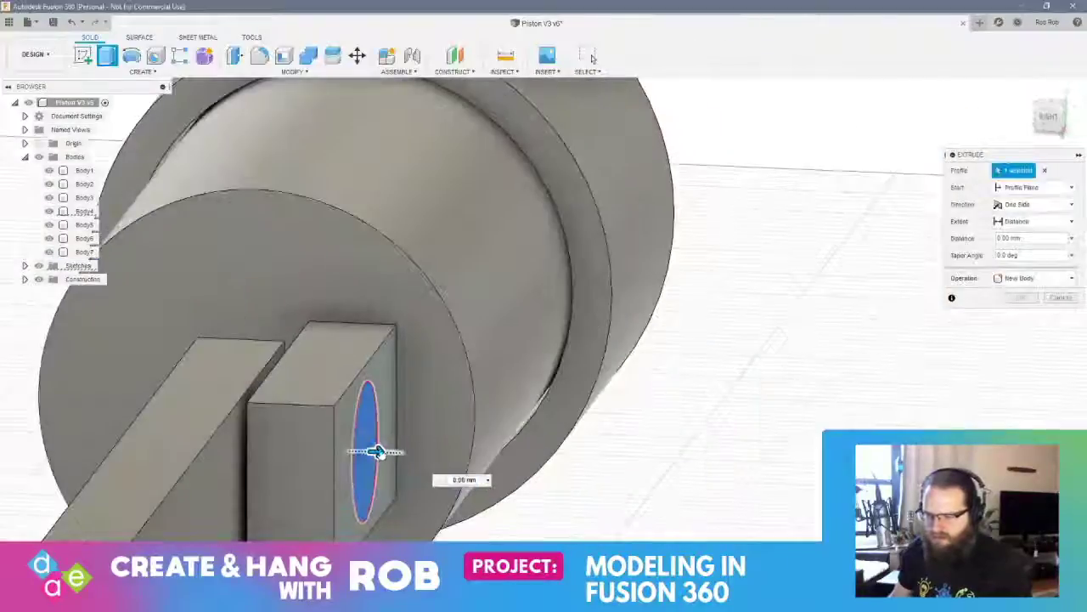
{"action": "left_click_drag", "start_coordinate": [376, 451], "coordinate": [73, 440]}
{"action": "key", "text": "Return"}
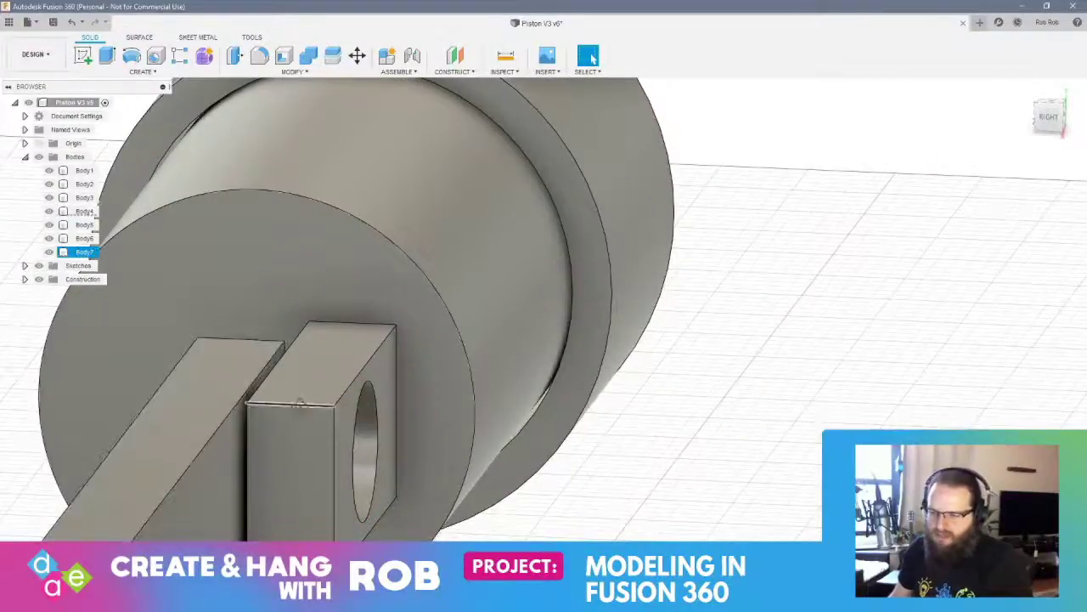
Cut the tab's free end face back by 5 mm towards the pin hole
{"action": "middle_click_drag", "start_coordinate": [299, 403], "coordinate": [292, 444], "text": "shift"}
{"action": "left_click", "coordinate": [291, 444]}
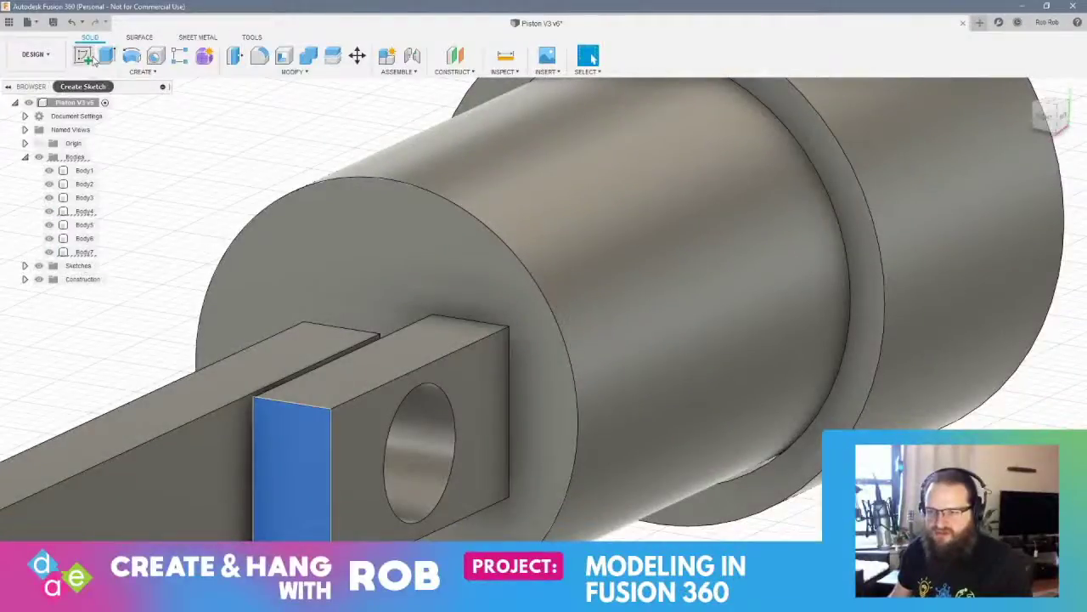
{"action": "left_click", "coordinate": [105, 57]}
{"action": "left_click_drag", "start_coordinate": [285, 444], "coordinate": [342, 445]}
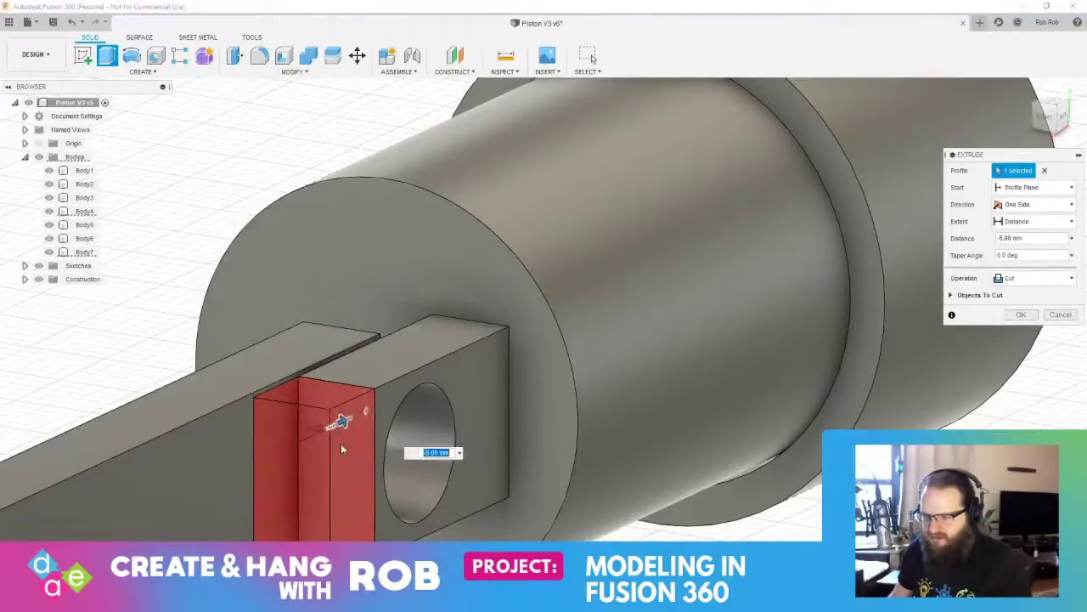
{"action": "key", "text": "Return"}
{"action": "middle_click_drag", "start_coordinate": [454, 477], "coordinate": [407, 456], "text": "shift"}
Save the design as a new version with the description User Saved
{"action": "scroll", "coordinate": [408, 456], "scroll_direction": "down", "scroll_amount": 10}
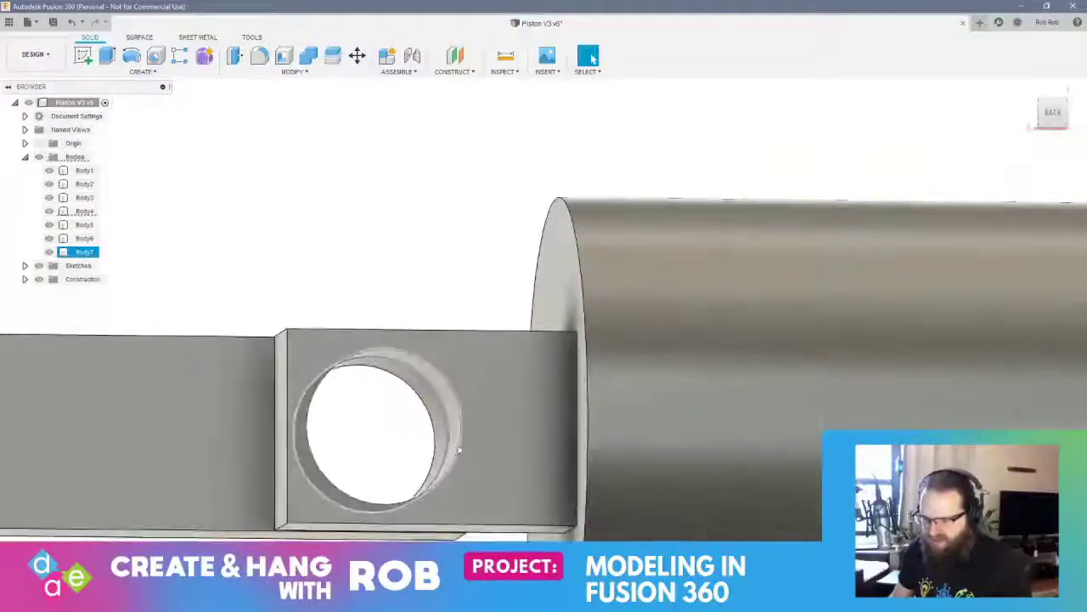
{"action": "mouse_move", "coordinate": [473, 442]}
{"action": "middle_mouse_down", "text": "shift"}
{"action": "mouse_move", "coordinate": [472, 476]}
{"action": "mouse_move", "coordinate": [465, 451]}
{"action": "middle_mouse_up", "text": "shift"}
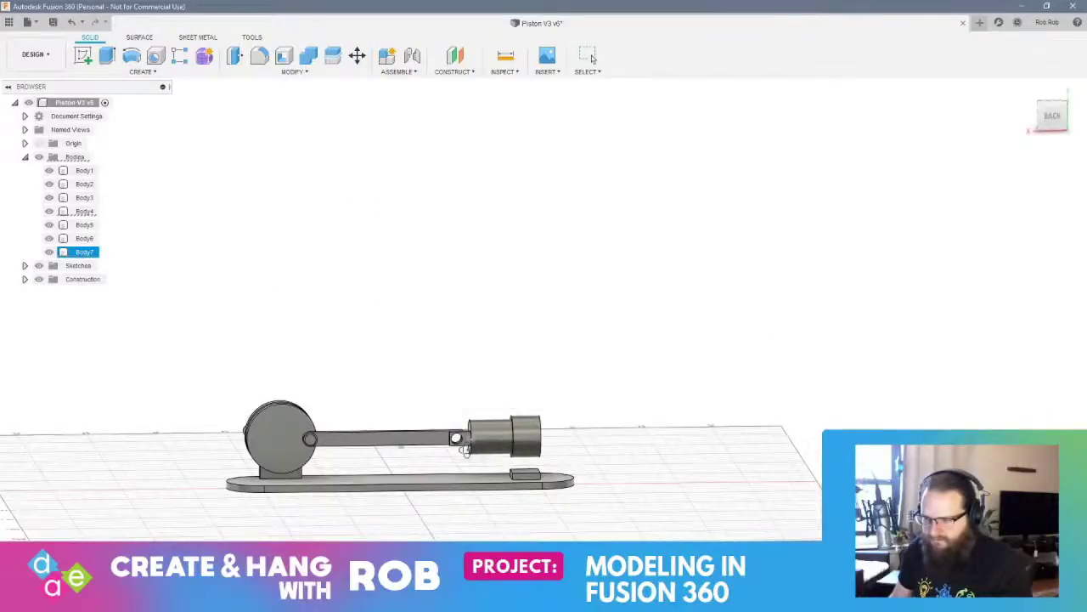
{"action": "middle_click_drag", "start_coordinate": [465, 450], "coordinate": [371, 467], "text": "shift"}
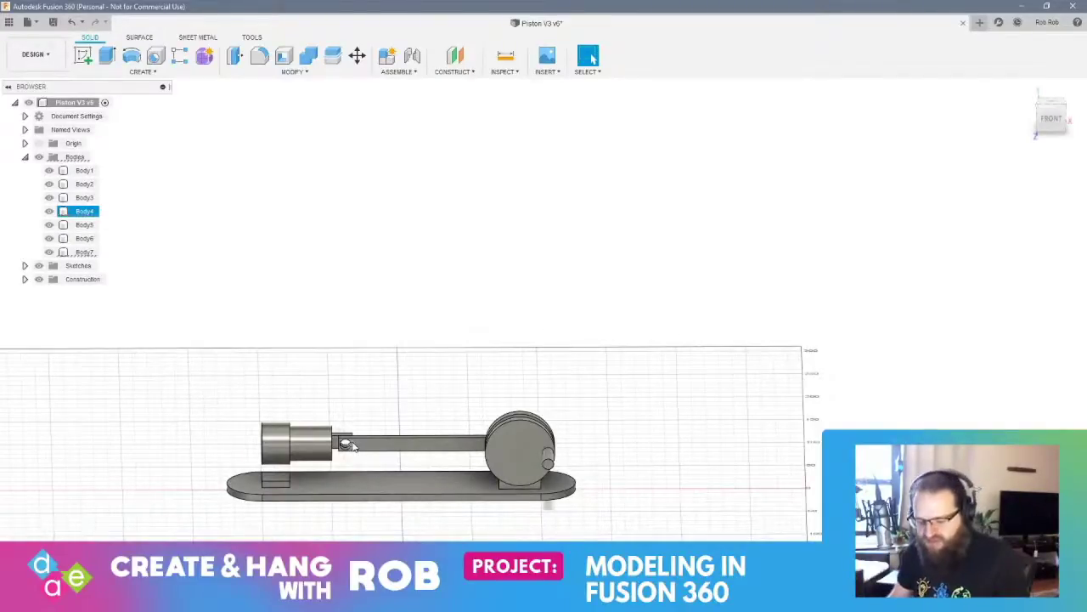
{"action": "key", "text": "ctrl+s"}
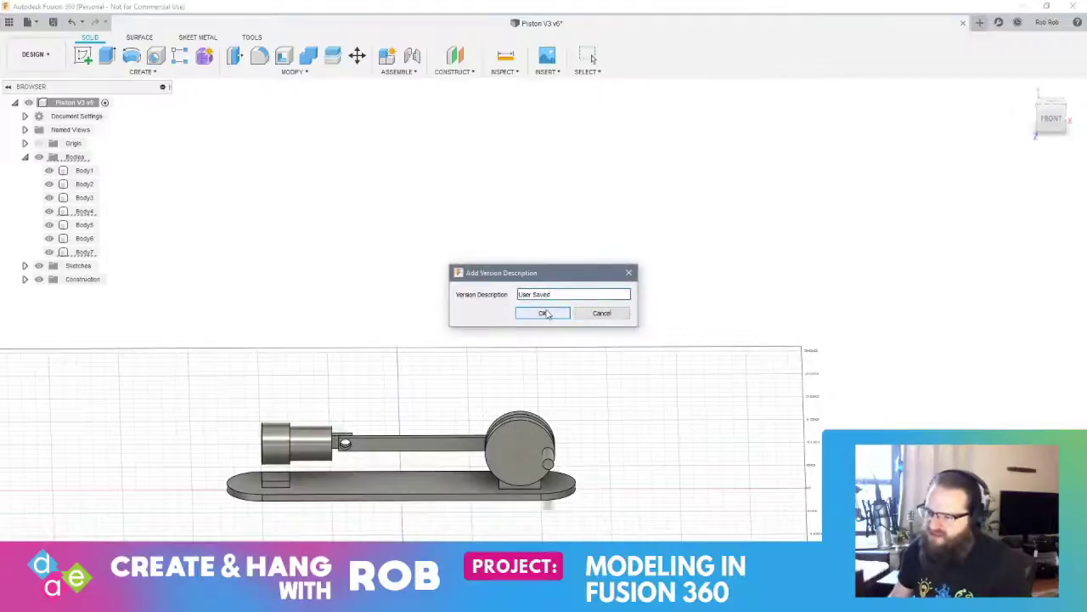
{"action": "left_click", "coordinate": [544, 312]}
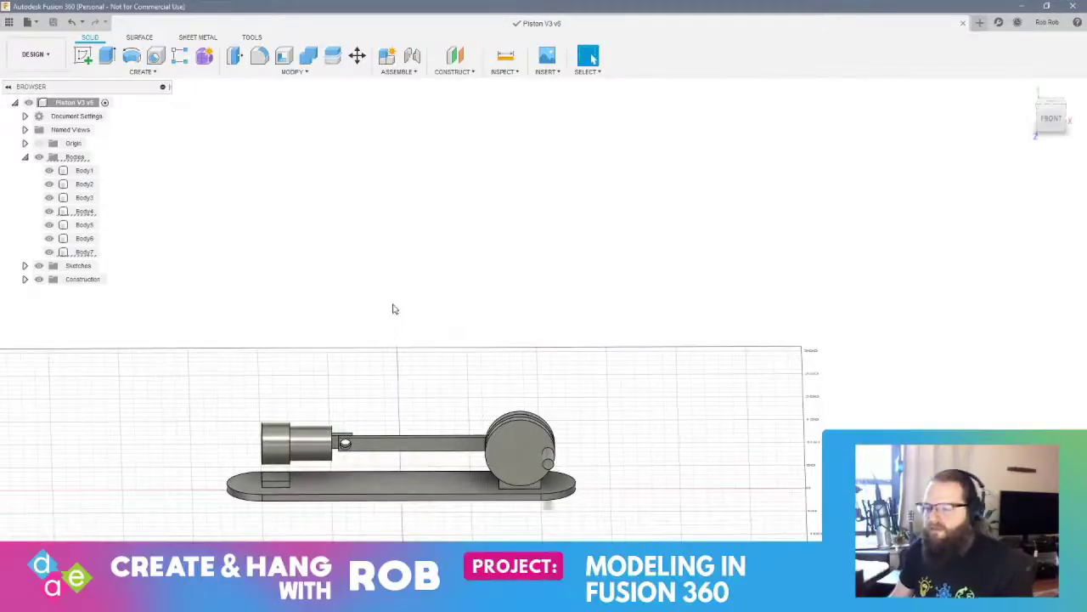
Sketch a 7.5 mm diameter circle on the horizontal origin plane, in the free area beside the base
{"action": "middle_click_drag", "start_coordinate": [335, 376], "coordinate": [505, 349], "text": "shift"}
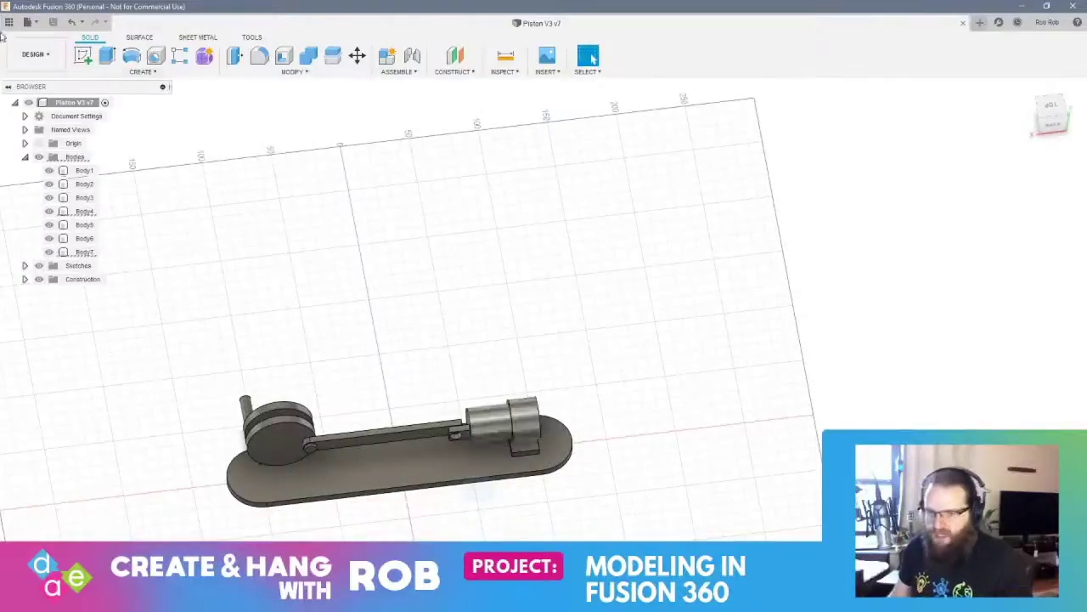
{"action": "left_click", "coordinate": [83, 56]}
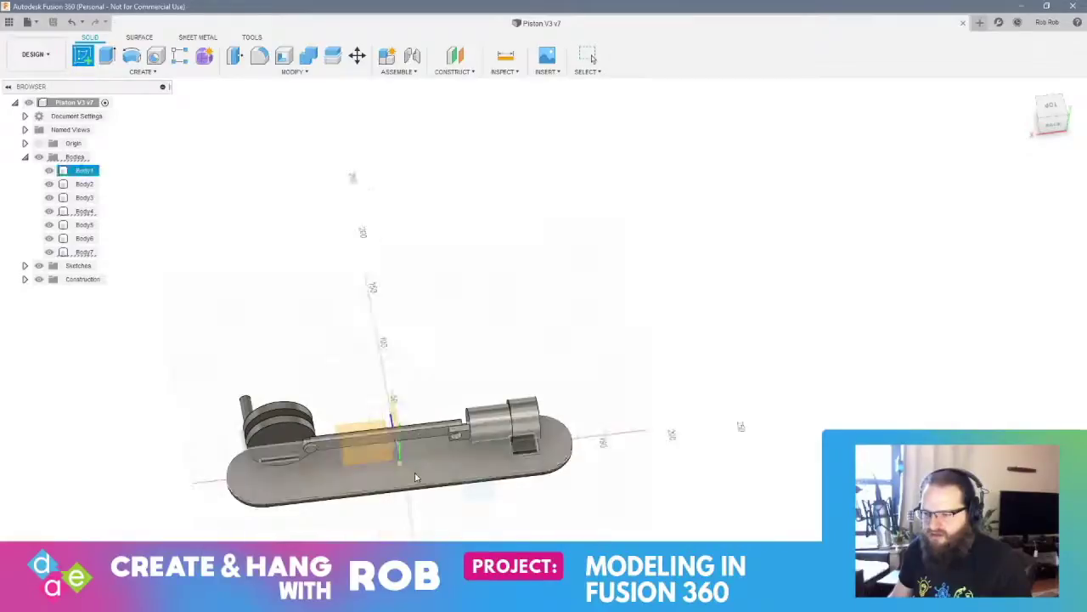
{"action": "middle_click_drag", "start_coordinate": [629, 360], "coordinate": [499, 394], "text": "shift"}
{"action": "left_click", "coordinate": [391, 514]}
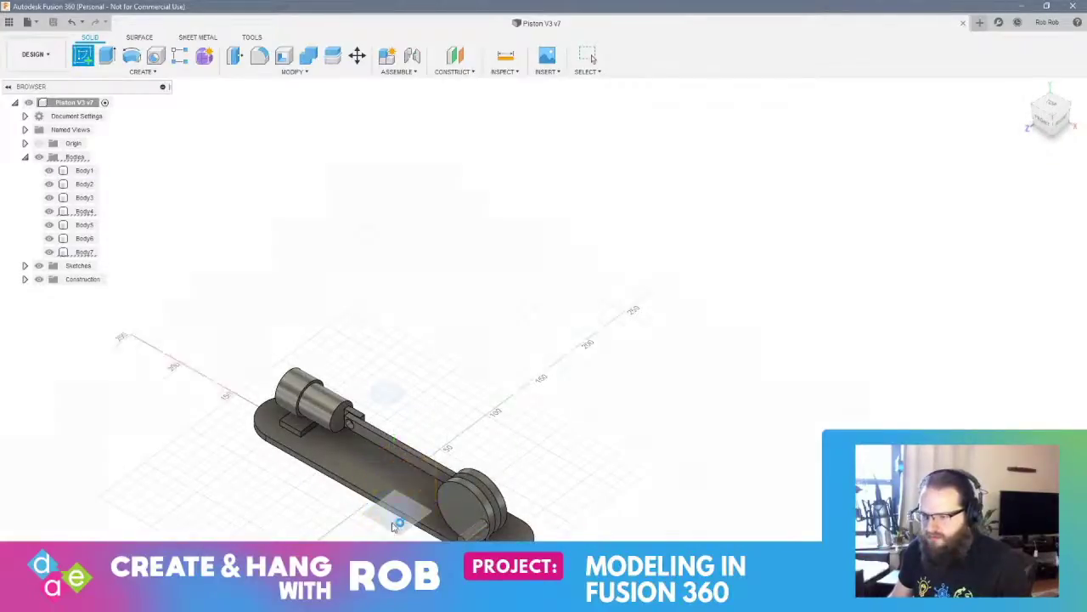
{"action": "scroll", "coordinate": [474, 415], "scroll_direction": "up", "scroll_amount": 4}
{"action": "scroll", "coordinate": [480, 417], "scroll_direction": "up", "scroll_amount": 1}
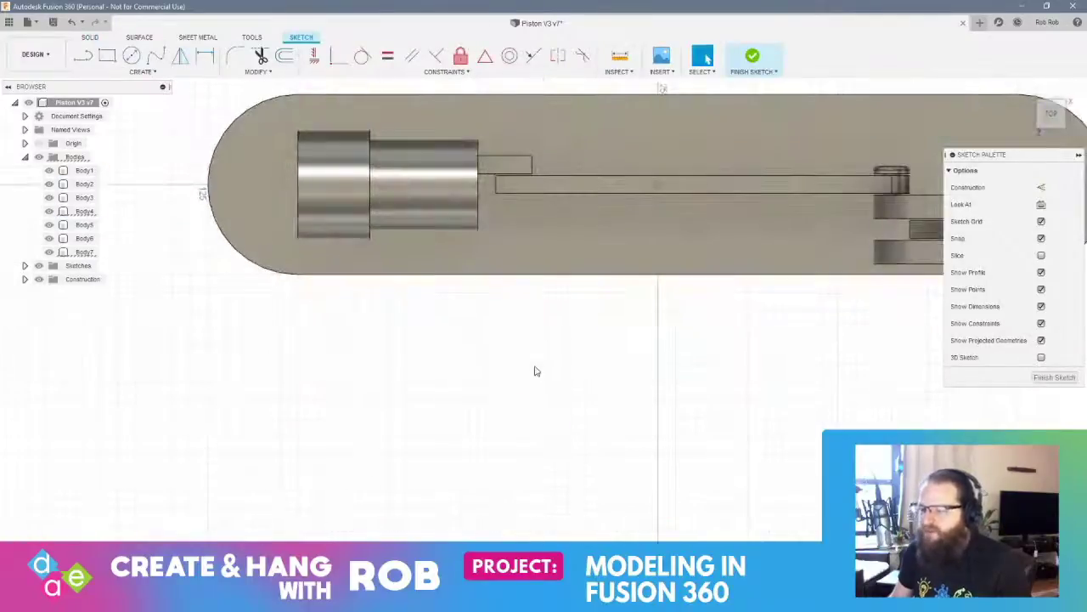
{"action": "left_click", "coordinate": [134, 58]}
{"action": "left_click", "coordinate": [477, 364]}
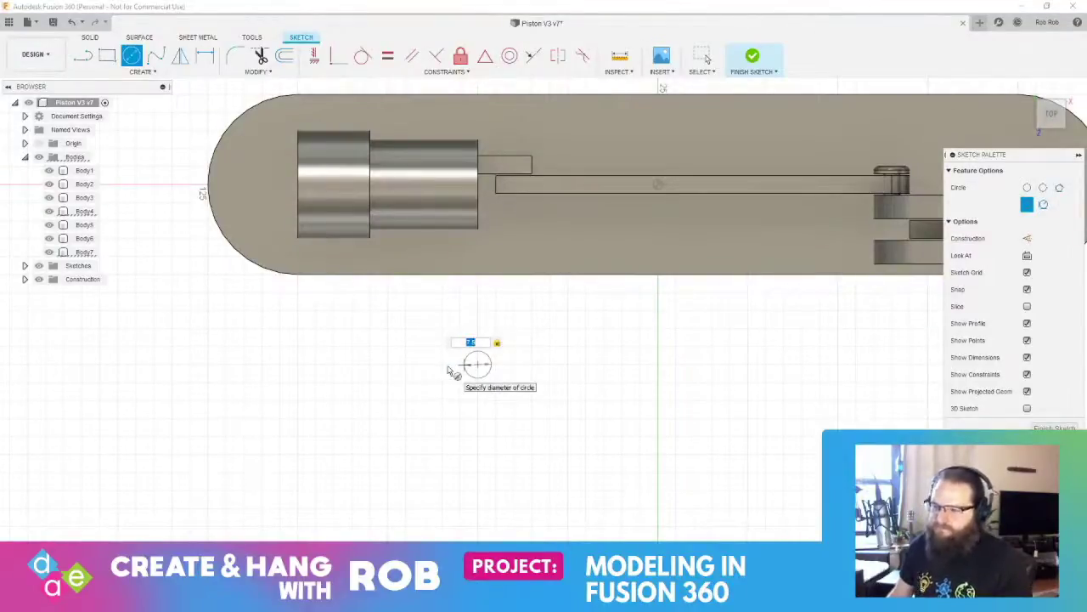
{"action": "key", "text": "Return"}
Extrude the 7.5 mm circle 11 mm upward as a new body for the pin shaft
{"action": "middle_click_drag", "start_coordinate": [529, 421], "coordinate": [563, 247], "text": "shift"}
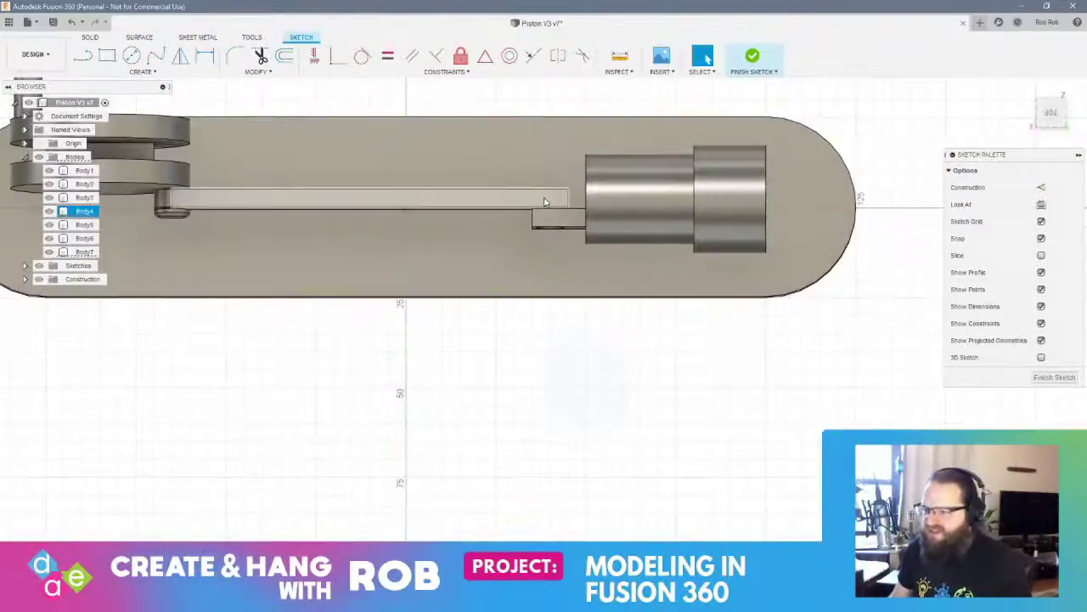
{"action": "scroll", "coordinate": [545, 215], "scroll_direction": "up", "scroll_amount": 1}
{"action": "scroll", "coordinate": [552, 204], "scroll_direction": "down", "scroll_amount": 3}
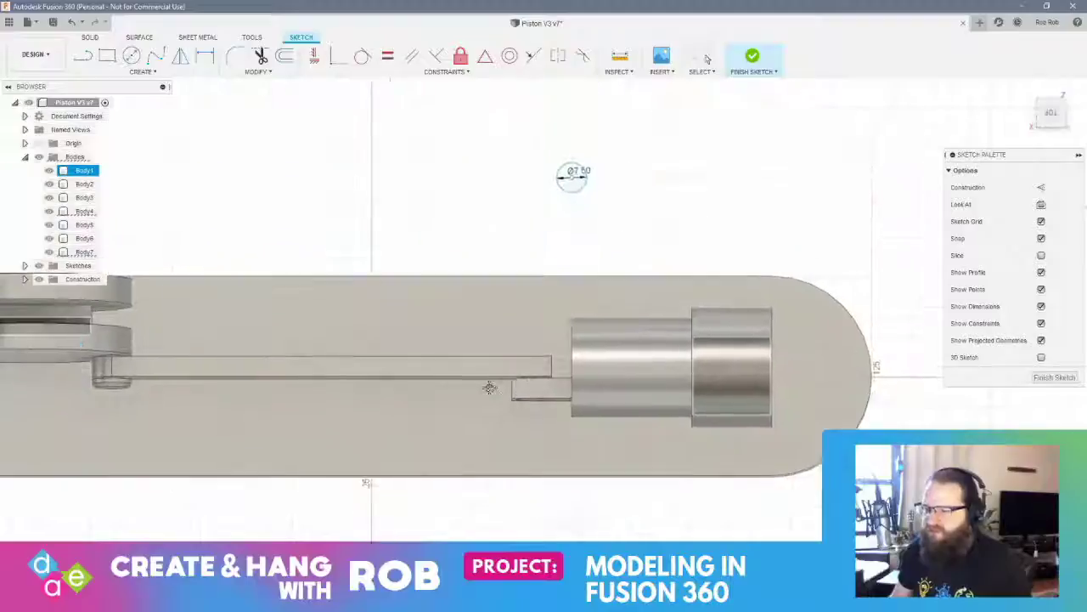
{"action": "middle_click_drag", "start_coordinate": [575, 175], "coordinate": [573, 193], "text": "shift"}
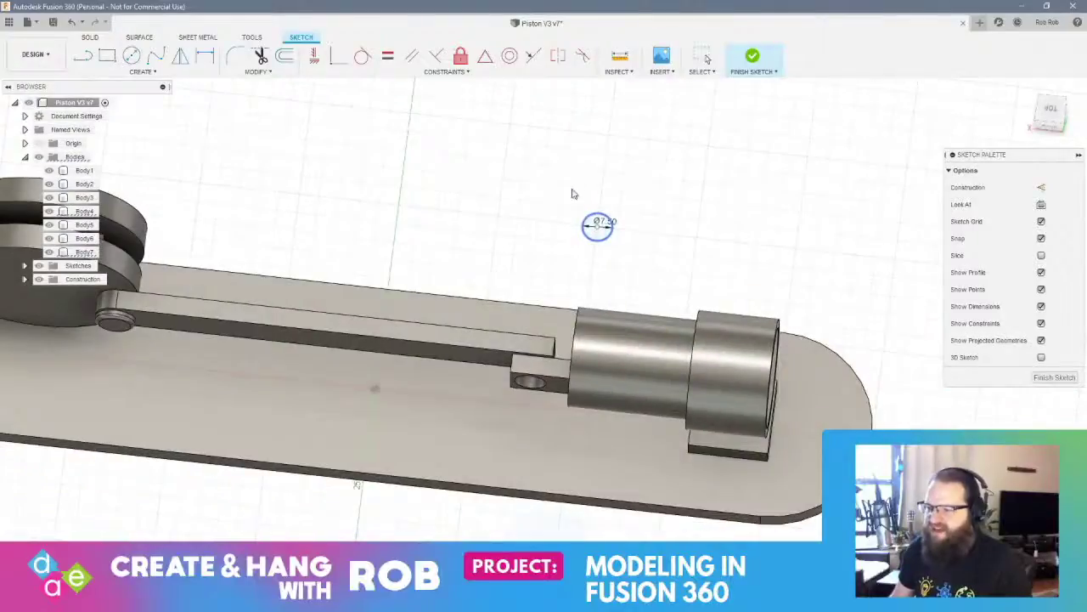
{"action": "right_click", "coordinate": [597, 234]}
{"action": "left_click", "coordinate": [628, 223]}
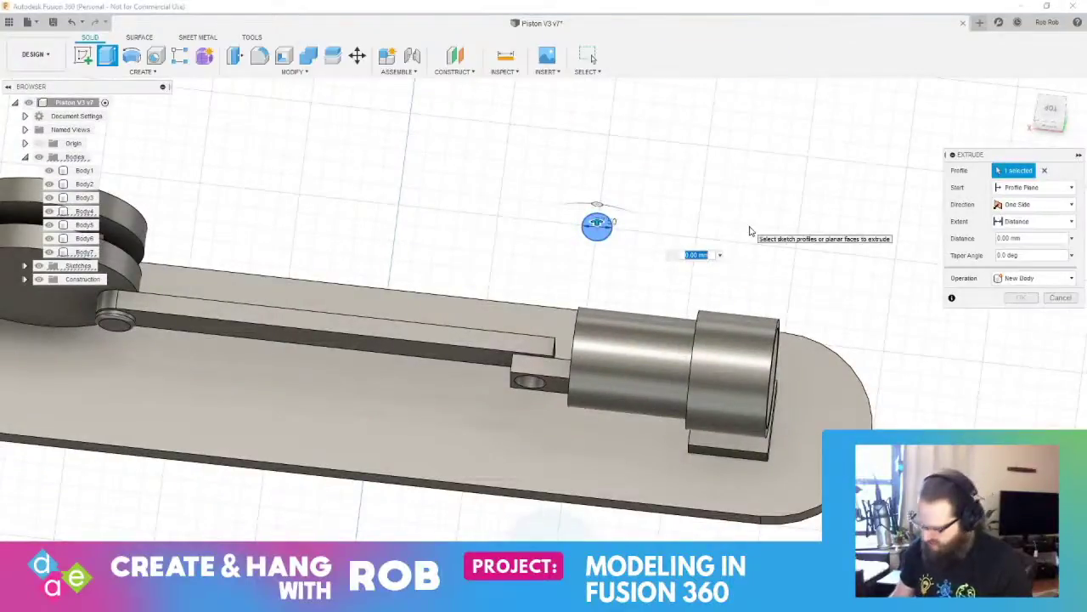
{"action": "type", "text": "11"}
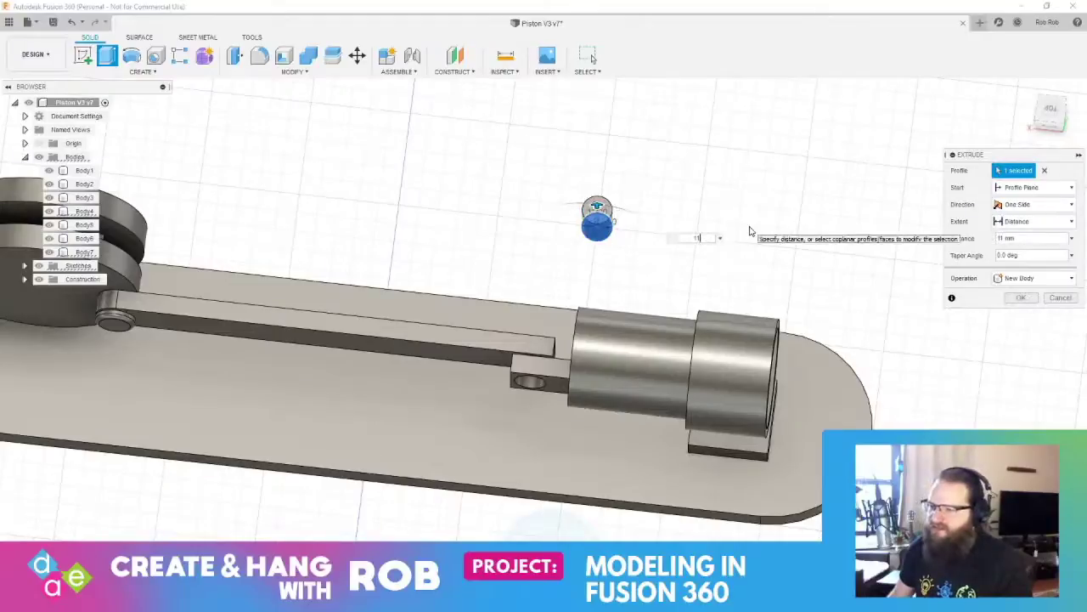
{"action": "key", "text": "Return"}
Sketch a 10 mm diameter circle on the pin shaft's upper face, concentric with the shaft
{"action": "middle_click_drag", "start_coordinate": [753, 230], "coordinate": [608, 288], "text": "shift"}
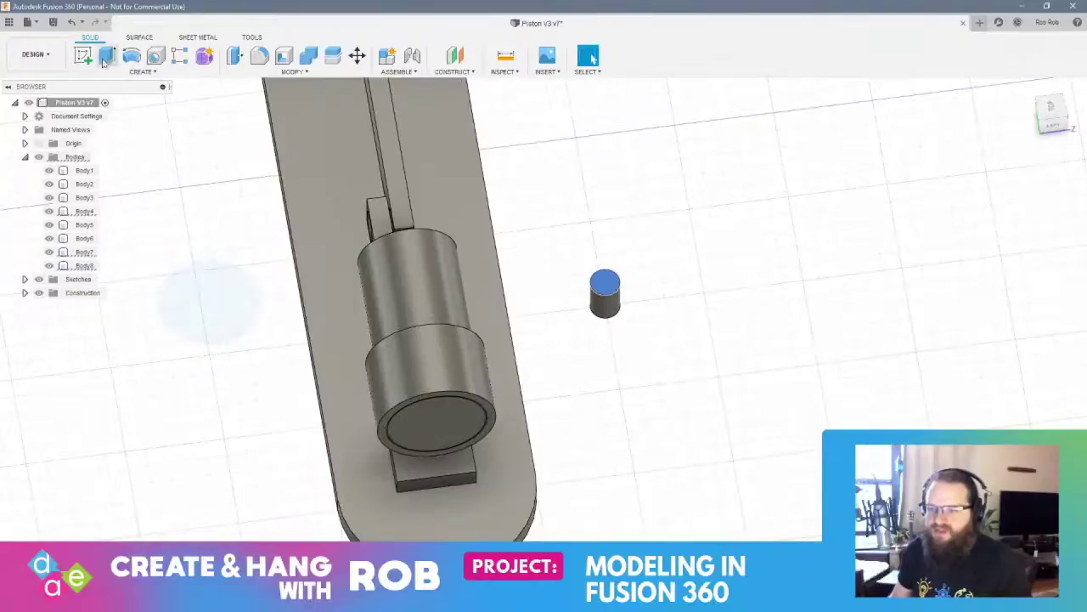
{"action": "left_click", "coordinate": [83, 55]}
{"action": "left_click", "coordinate": [605, 283]}
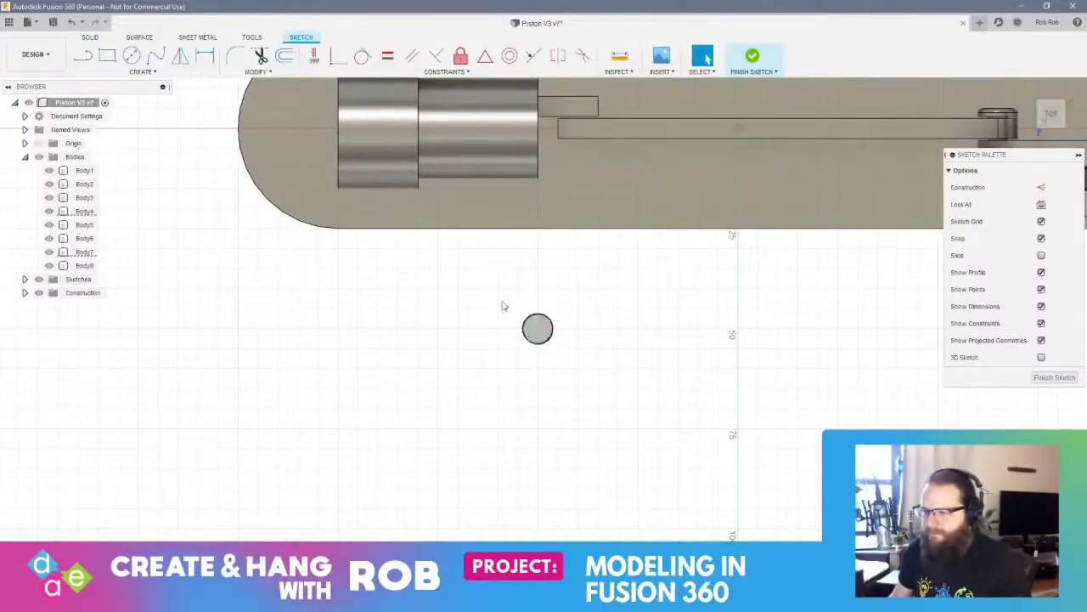
{"action": "left_click", "coordinate": [131, 56]}
{"action": "left_click", "coordinate": [537, 330]}
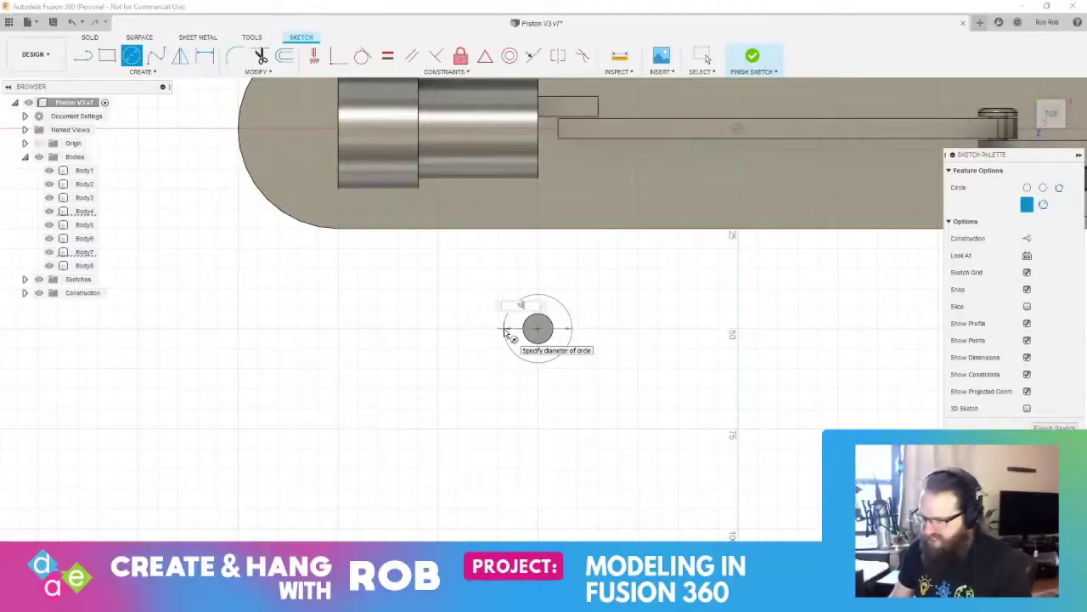
{"action": "key", "text": "Return"}
Extrude the inner circle and surrounding ring upward together to form the pin's head
{"action": "middle_click_drag", "start_coordinate": [576, 362], "coordinate": [540, 300], "text": "shift"}
{"action": "scroll", "coordinate": [540, 300], "scroll_direction": "up", "scroll_amount": 5}
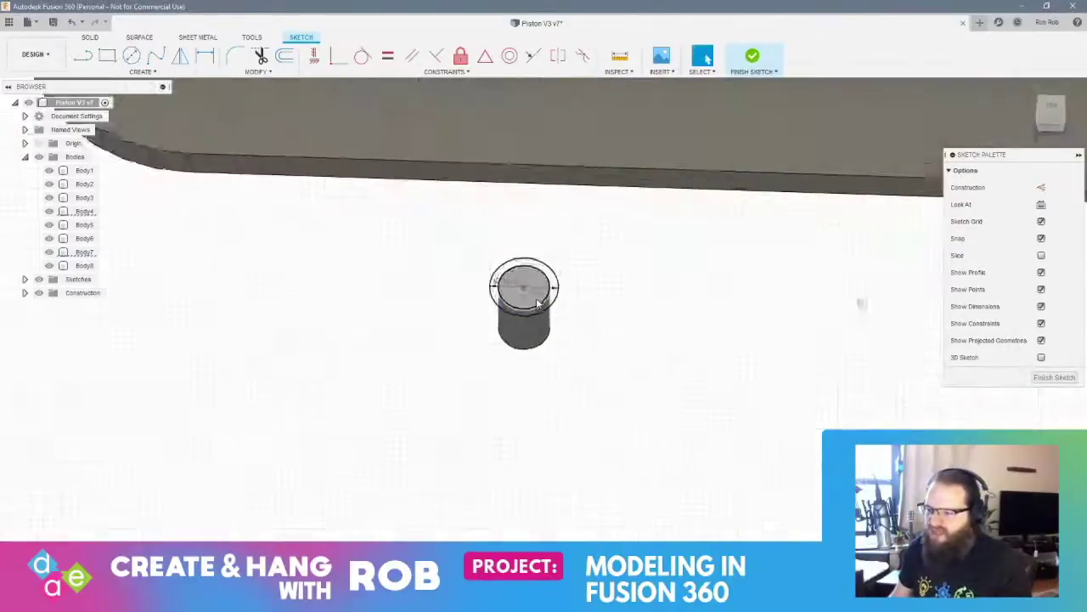
{"action": "left_click", "coordinate": [538, 300]}
{"action": "right_click", "coordinate": [569, 296]}
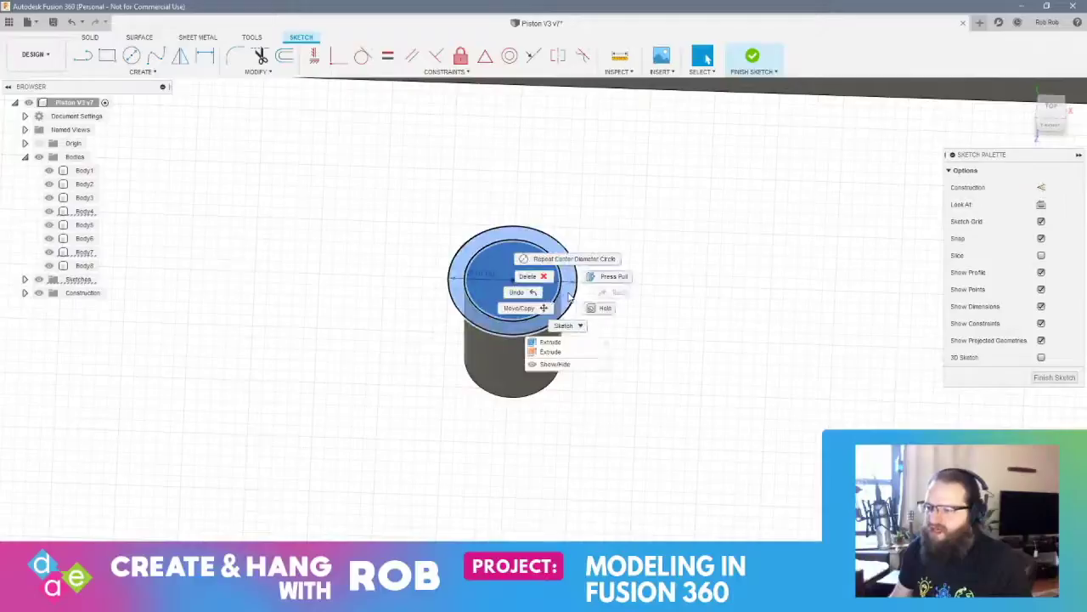
{"action": "left_click", "coordinate": [614, 276]}
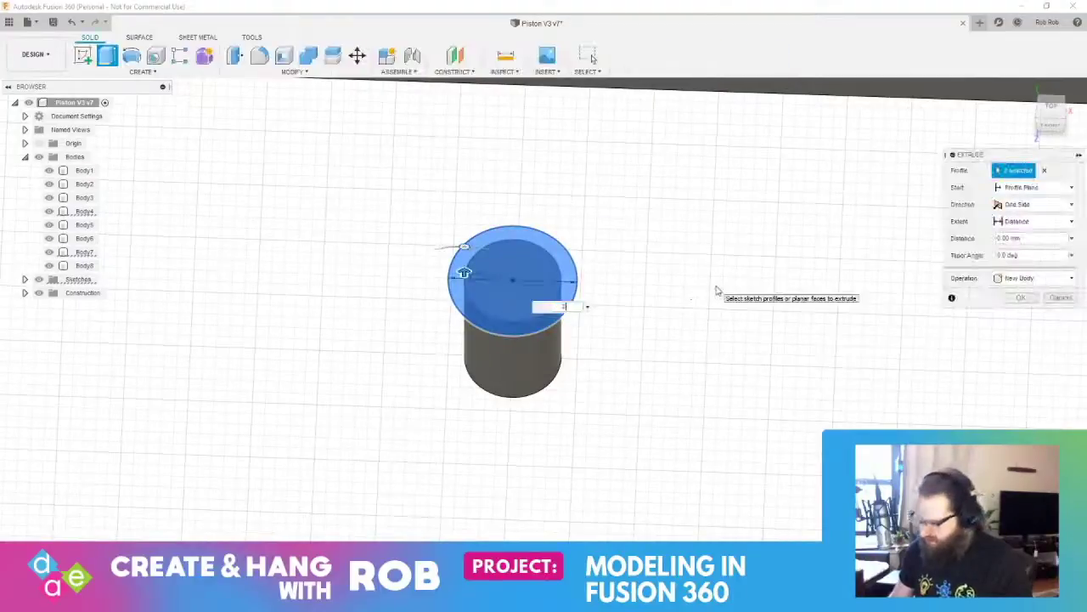
{"action": "key", "text": "Escape"}
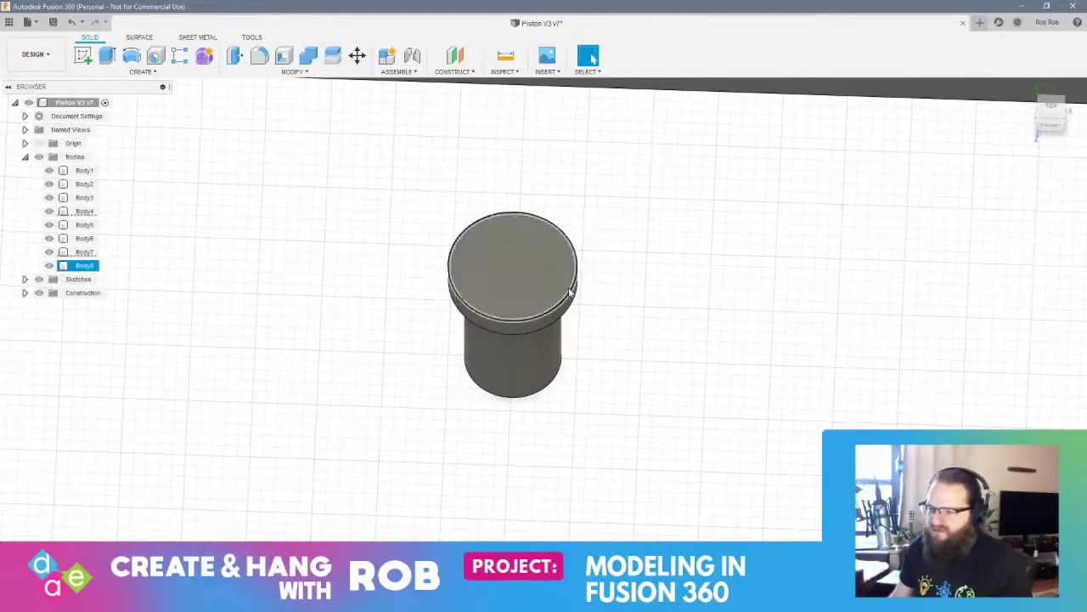
Fillet the upper outer edge of the pin head with a 1 mm radius
{"action": "type", "text": "f"}
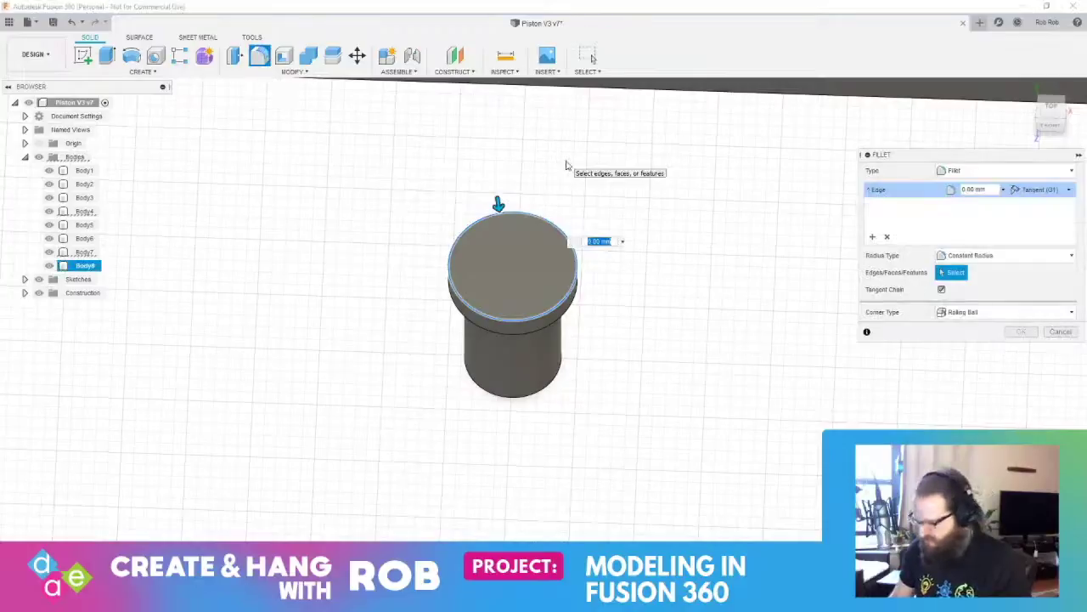
{"action": "type", "text": "1"}
{"action": "key", "text": "Return"}
Raise the headed pin body above the ground plane and rotate it onto its side
{"action": "middle_click_drag", "start_coordinate": [530, 185], "coordinate": [603, 371], "text": "shift"}
{"action": "scroll", "coordinate": [573, 221], "scroll_direction": "down", "scroll_amount": 5}
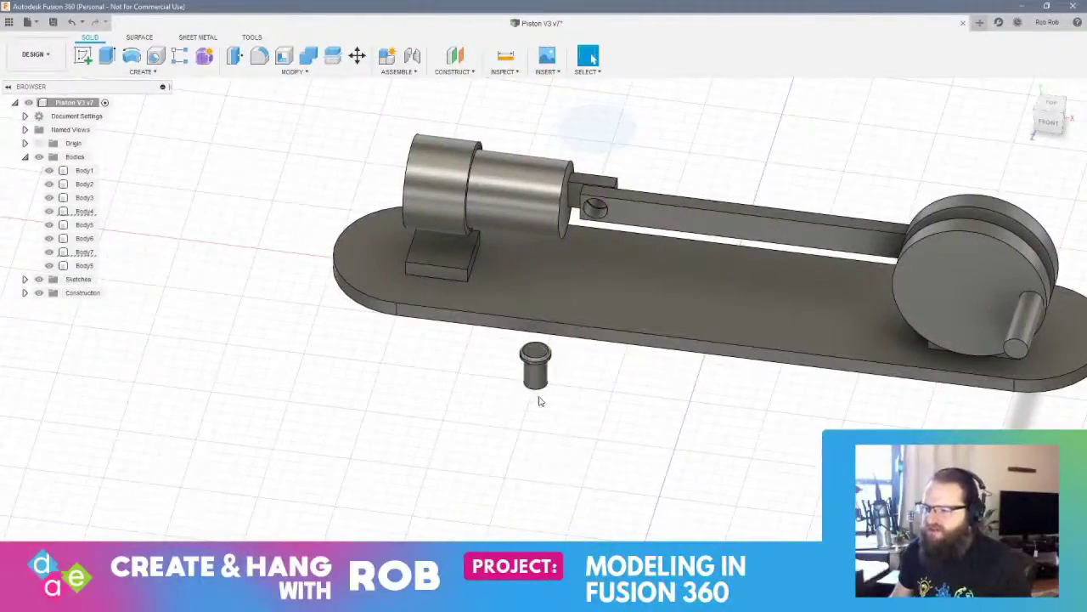
{"action": "left_click", "coordinate": [95, 266]}
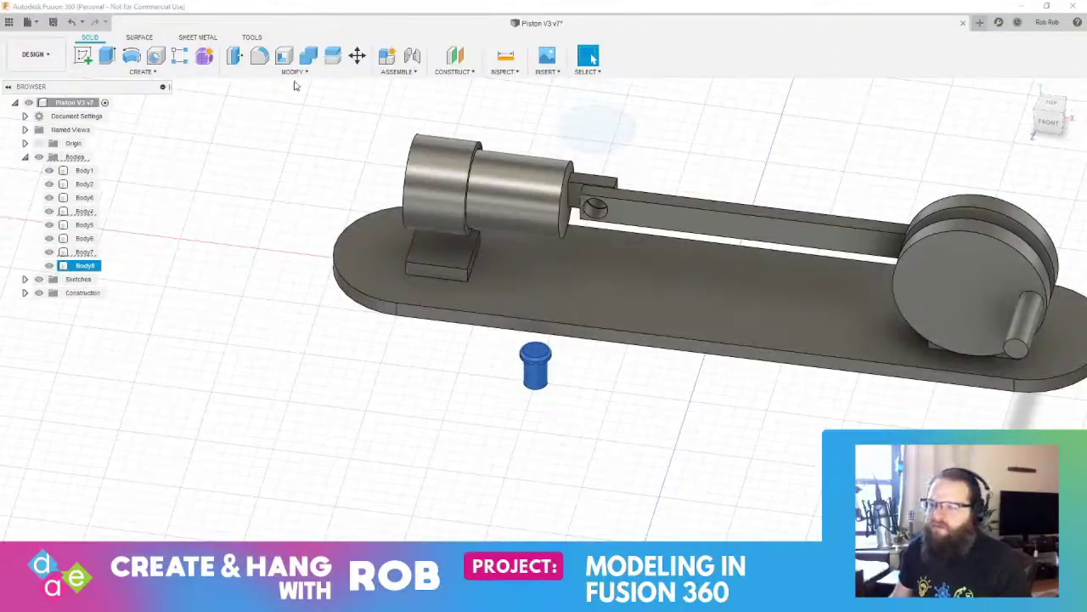
{"action": "left_click", "coordinate": [369, 58]}
{"action": "left_click_drag", "start_coordinate": [523, 349], "coordinate": [523, 200]}
{"action": "left_click", "coordinate": [527, 189]}
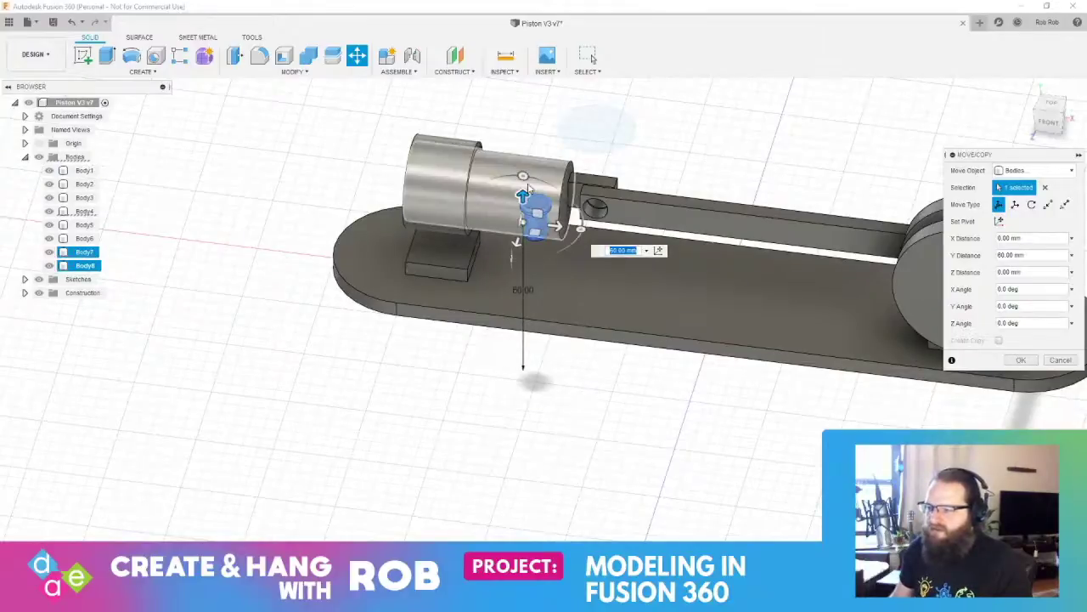
{"action": "left_click", "coordinate": [523, 177]}
{"action": "left_click_drag", "start_coordinate": [525, 231], "coordinate": [437, 280]}
{"action": "key", "text": "Return"}
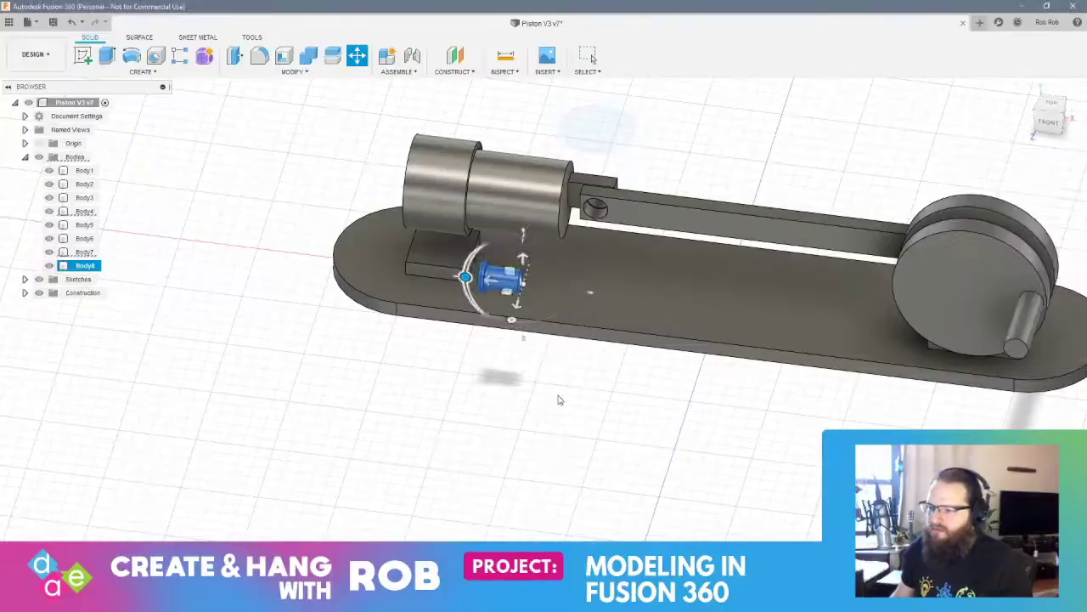
Align the centre of the pin's headless end face to the hole in the connecting rod's piston end
{"action": "middle_click_drag", "start_coordinate": [558, 400], "coordinate": [559, 271], "text": "shift"}
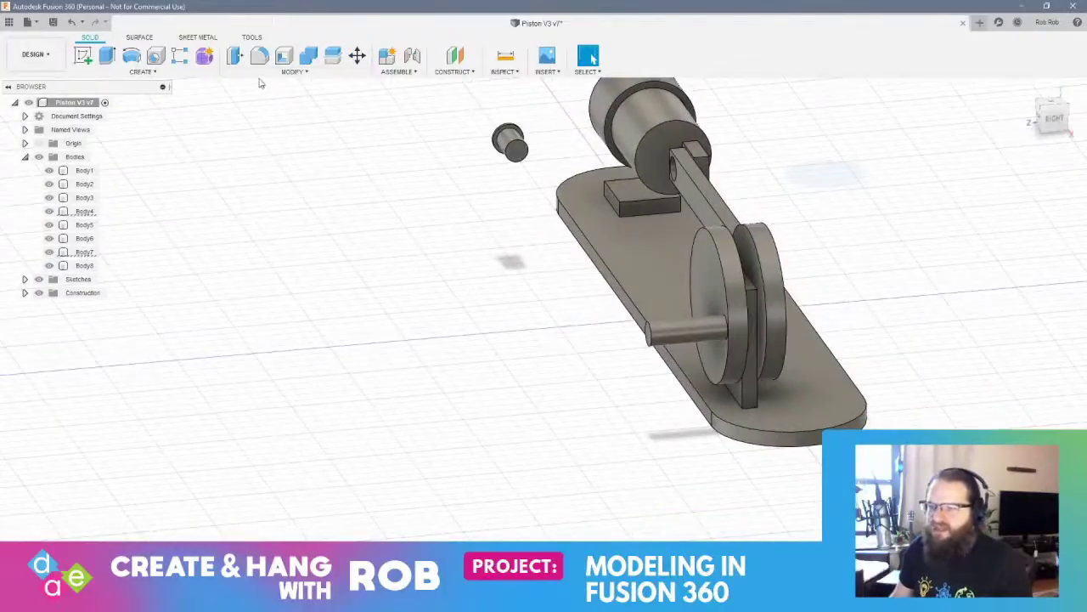
{"action": "left_click", "coordinate": [293, 72]}
{"action": "left_click", "coordinate": [254, 261]}
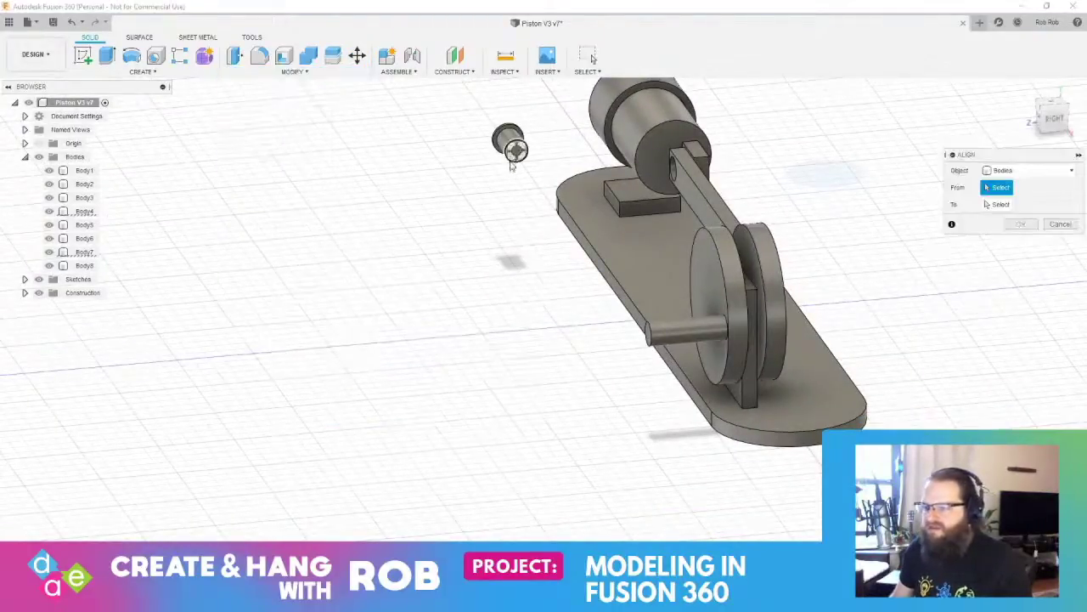
{"action": "scroll", "coordinate": [510, 166], "scroll_direction": "up", "scroll_amount": 5}
{"action": "left_click", "coordinate": [514, 108]}
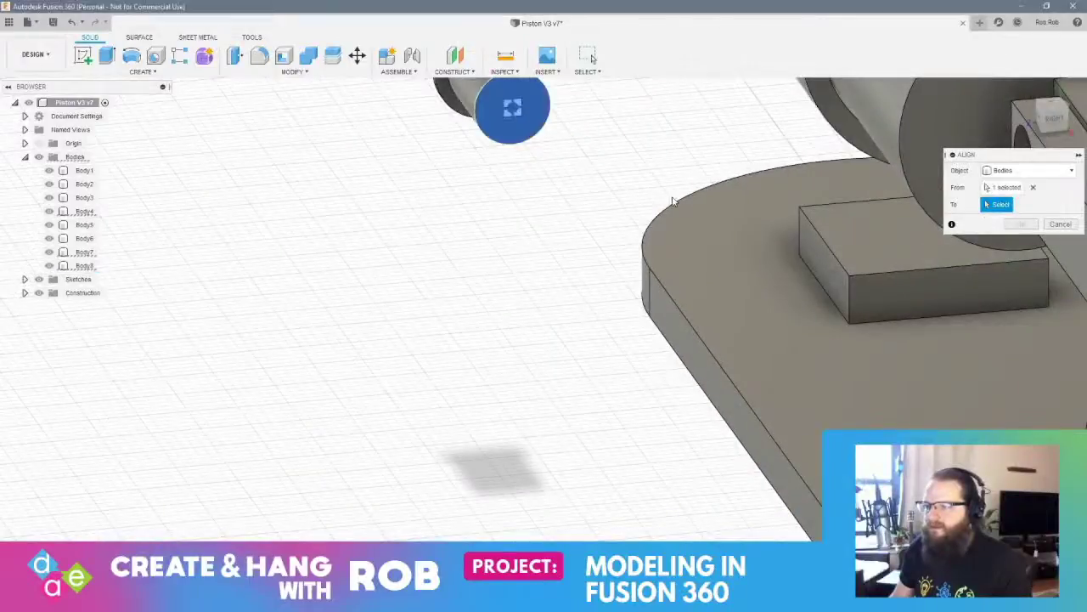
{"action": "middle_click_drag", "start_coordinate": [637, 222], "coordinate": [529, 270], "text": "shift"}
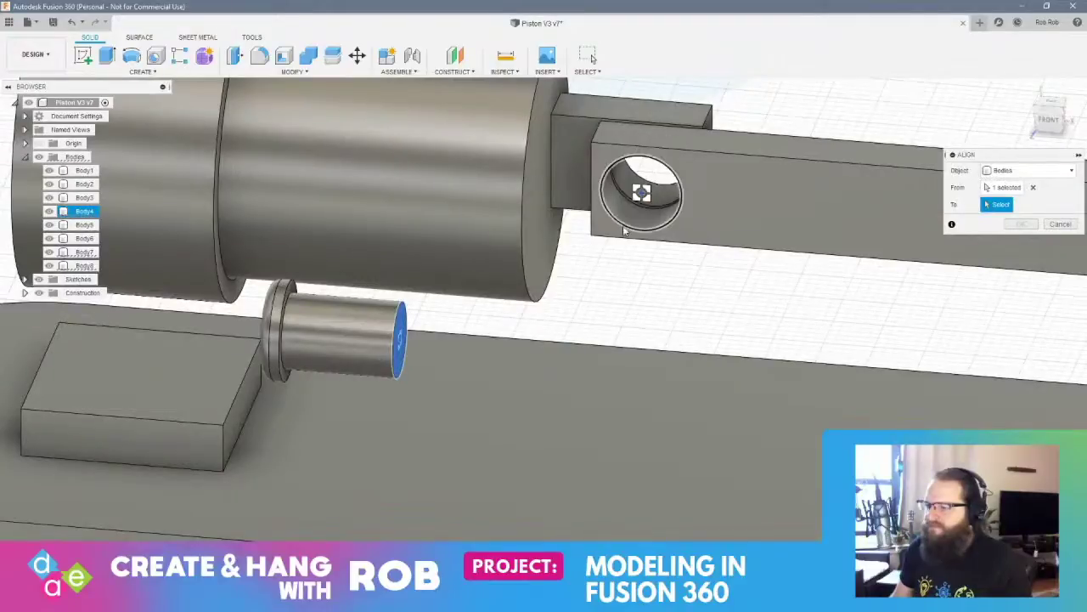
{"action": "left_click", "coordinate": [623, 231]}
{"action": "middle_click_drag", "start_coordinate": [696, 267], "coordinate": [655, 282], "text": "shift"}
{"action": "left_click", "coordinate": [1021, 258]}
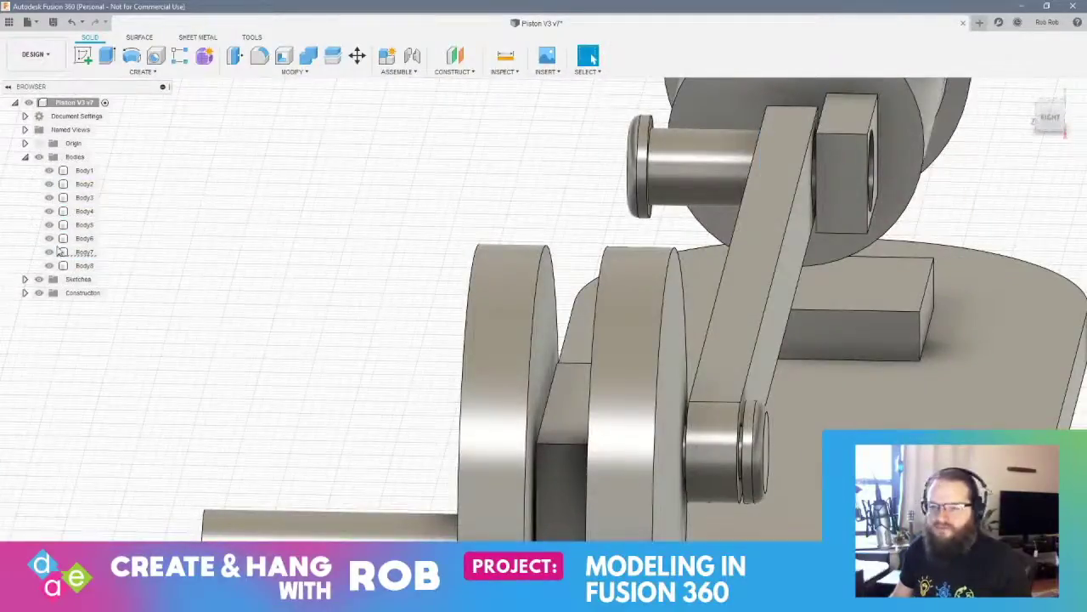
Move the pin body -10.5 mm in Z so it passes through the connecting rod and piston tab holes
{"action": "left_click", "coordinate": [85, 265]}
{"action": "key", "text": "m"}
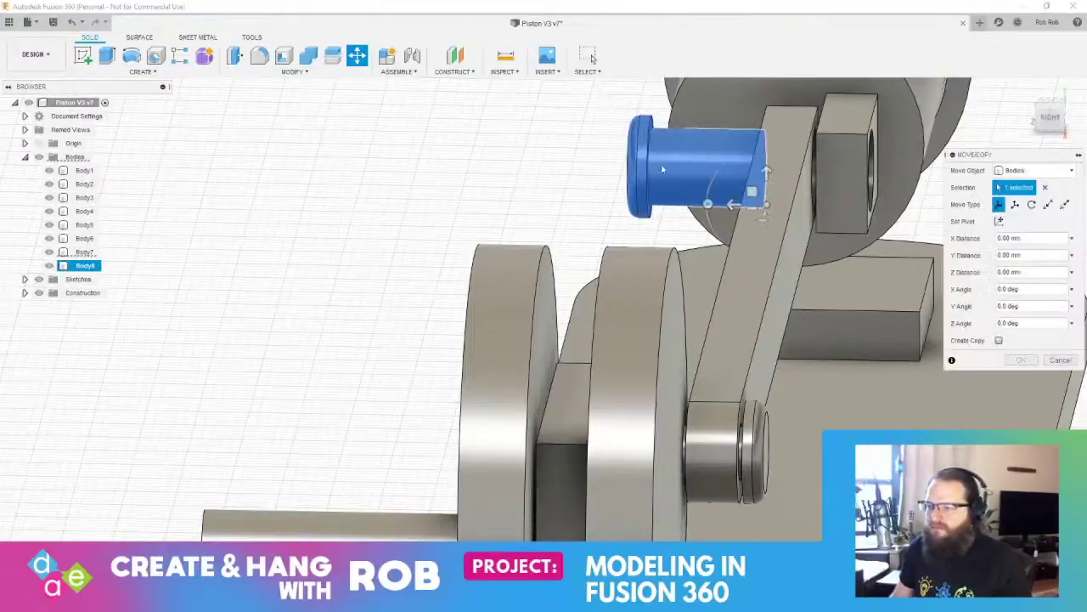
{"action": "left_click_drag", "start_coordinate": [731, 203], "coordinate": [845, 209]}
{"action": "middle_click_drag", "start_coordinate": [825, 272], "coordinate": [834, 342], "text": "shift"}
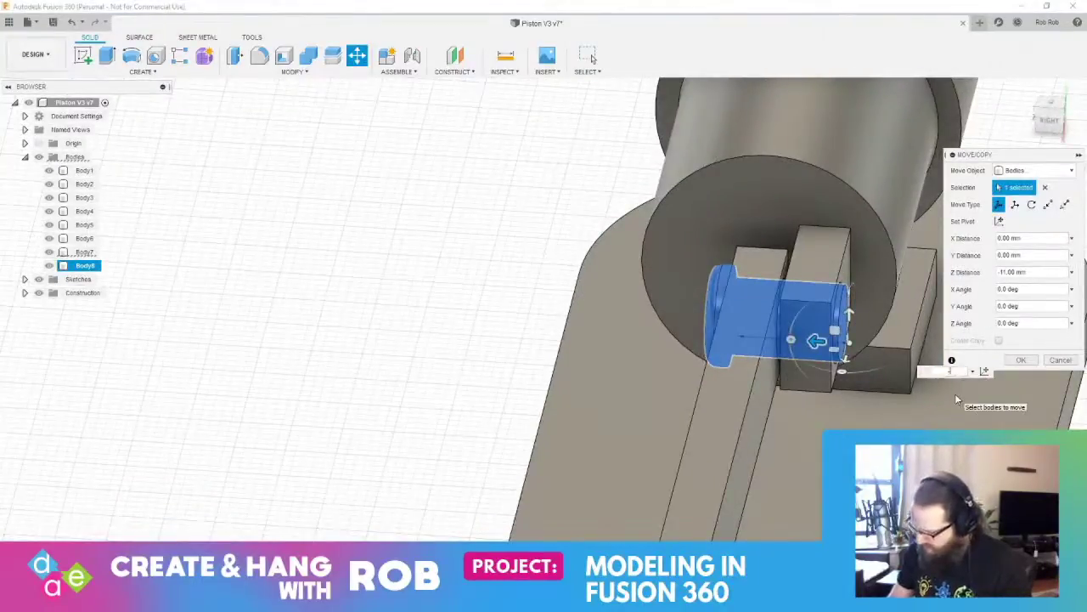
{"action": "type", "text": "0.5"}
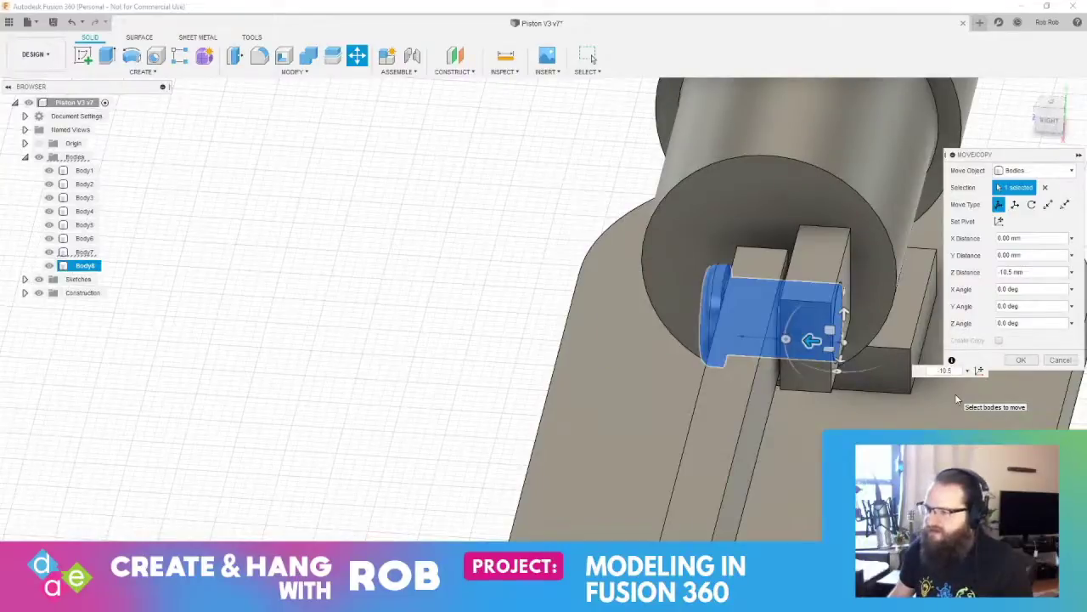
{"action": "key", "text": "Return"}
Offset the pin's free end face outward by 0.5 mm beyond the piston tab
{"action": "middle_click_drag", "start_coordinate": [926, 400], "coordinate": [845, 342], "text": "shift"}
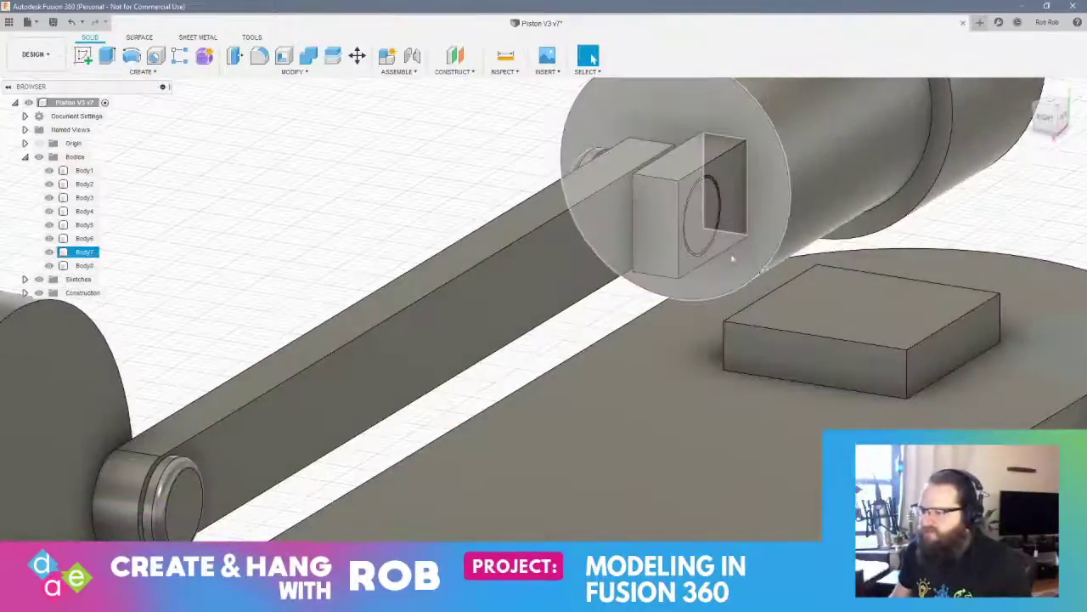
{"action": "right_click", "coordinate": [701, 226]}
{"action": "left_click", "coordinate": [735, 211]}
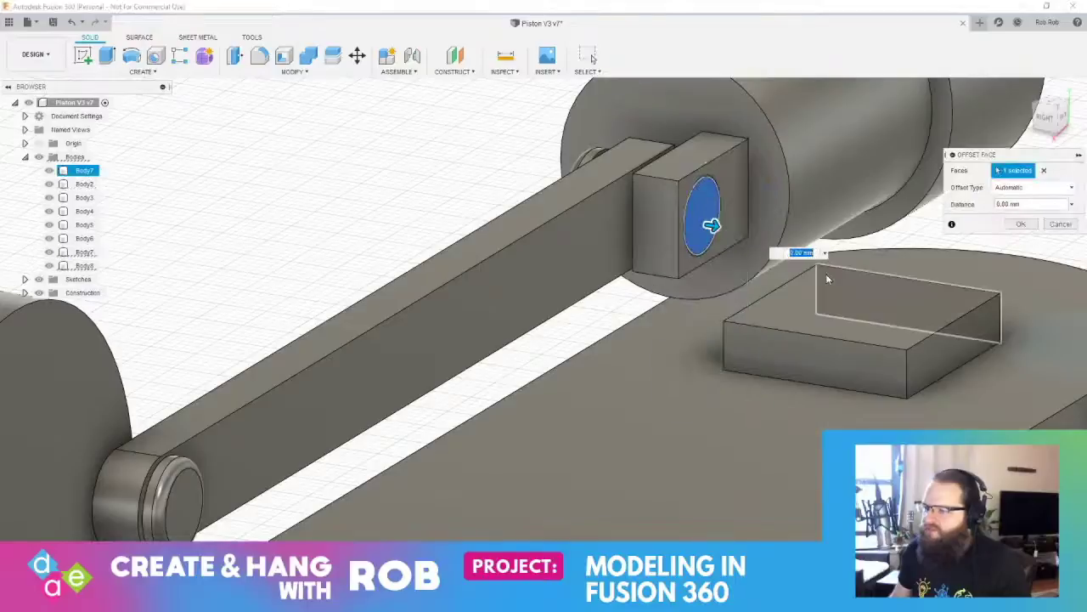
{"action": "type", "text": ".5"}
{"action": "key", "text": "Return"}
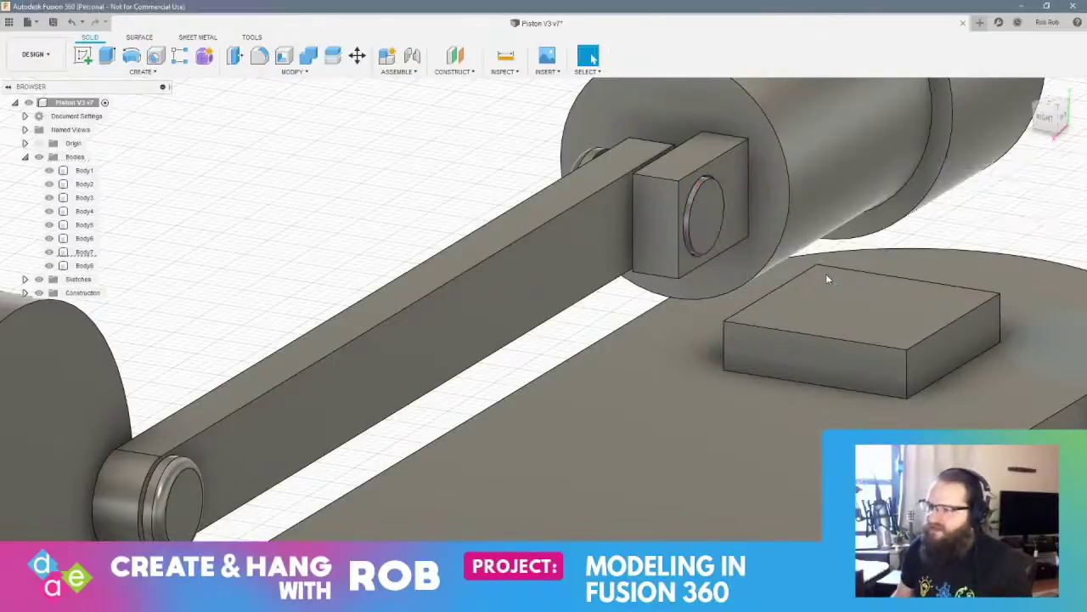
Sketch a 5 mm diameter circle centred on the free end face of the pin at the piston tab
{"action": "middle_click_drag", "start_coordinate": [733, 243], "coordinate": [671, 239], "text": "shift"}
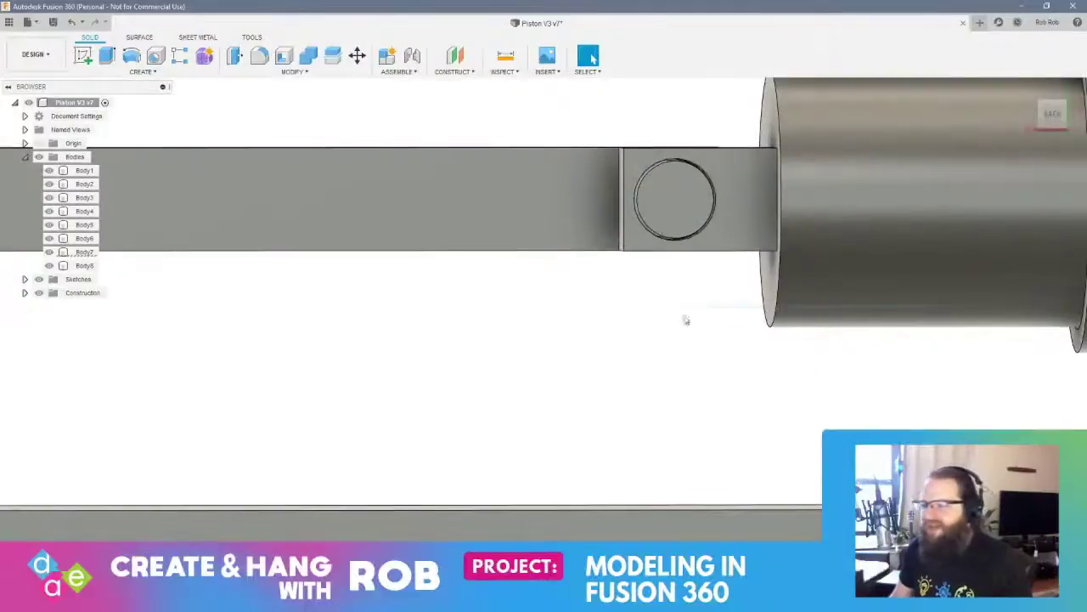
{"action": "left_click", "coordinate": [82, 58]}
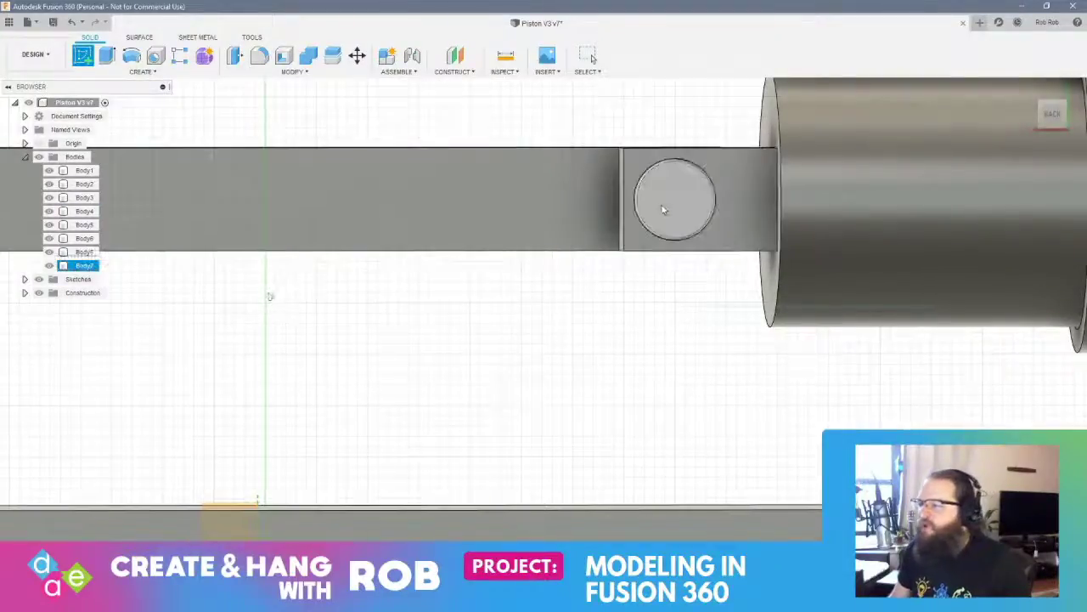
{"action": "left_click", "coordinate": [666, 207]}
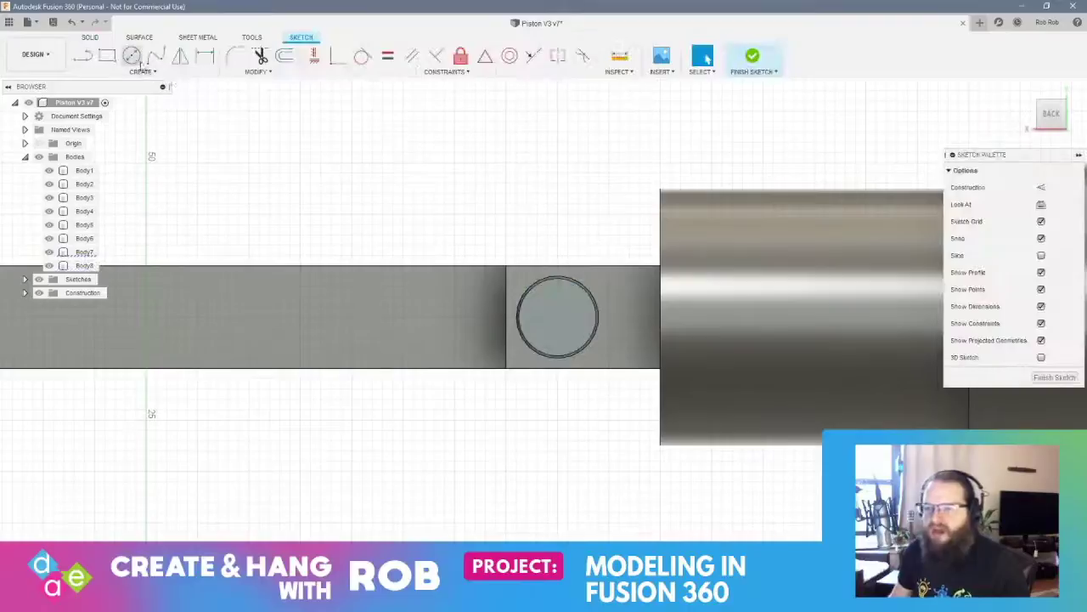
{"action": "left_click", "coordinate": [133, 58]}
{"action": "left_click", "coordinate": [554, 319]}
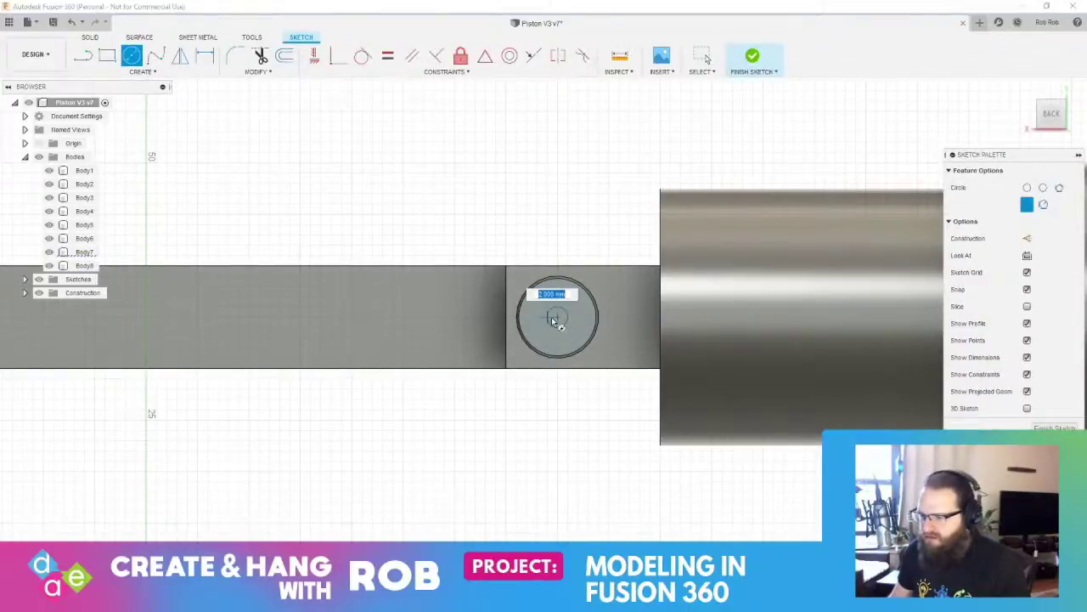
{"action": "type", "text": "25"}
{"action": "key", "text": "Return"}
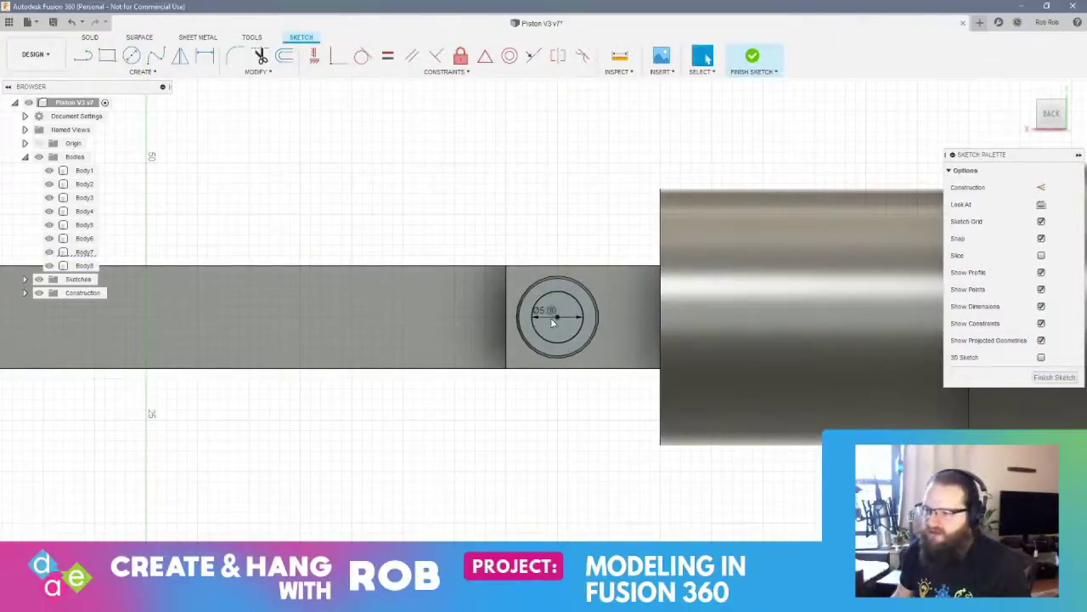
{"action": "key", "text": "Escape"}
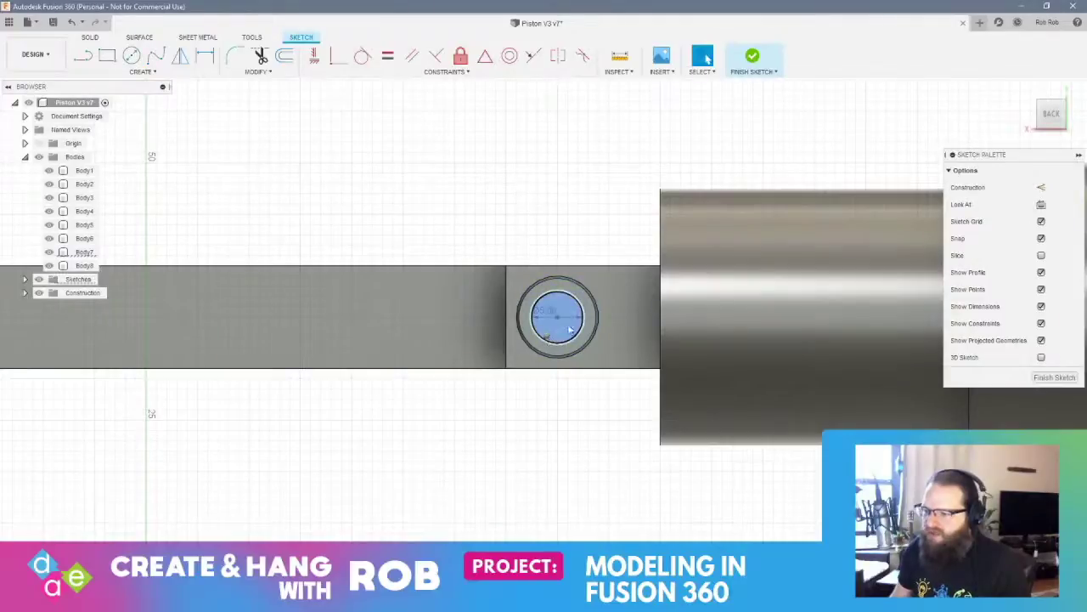
Extrude the 5 mm circle inward as a cut to bore a hole into the pin's end
{"action": "right_click", "coordinate": [592, 313]}
{"action": "left_click", "coordinate": [590, 315]}
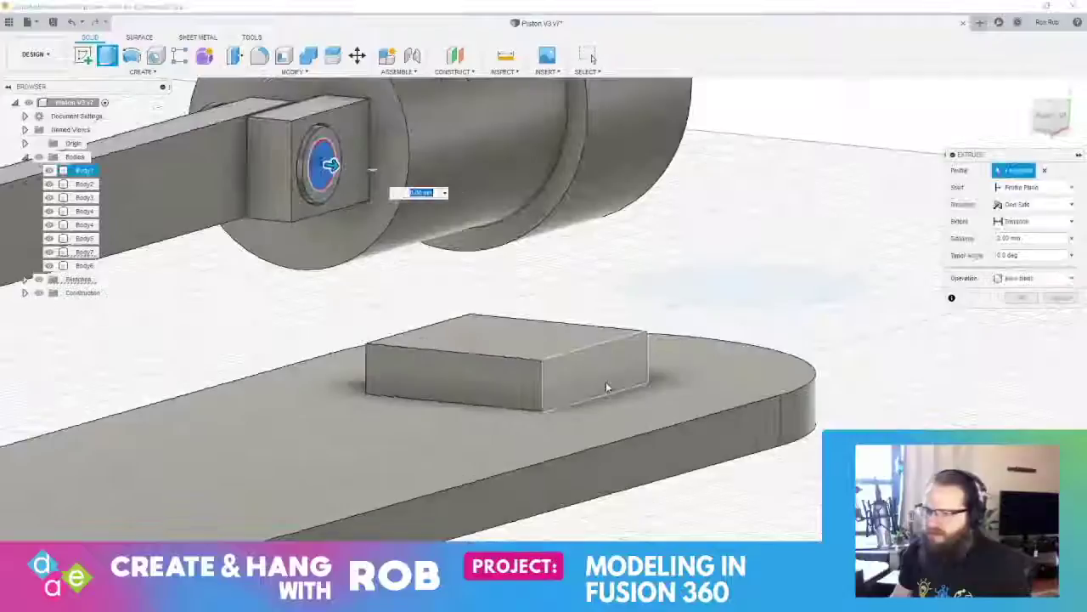
{"action": "key", "text": "Escape"}
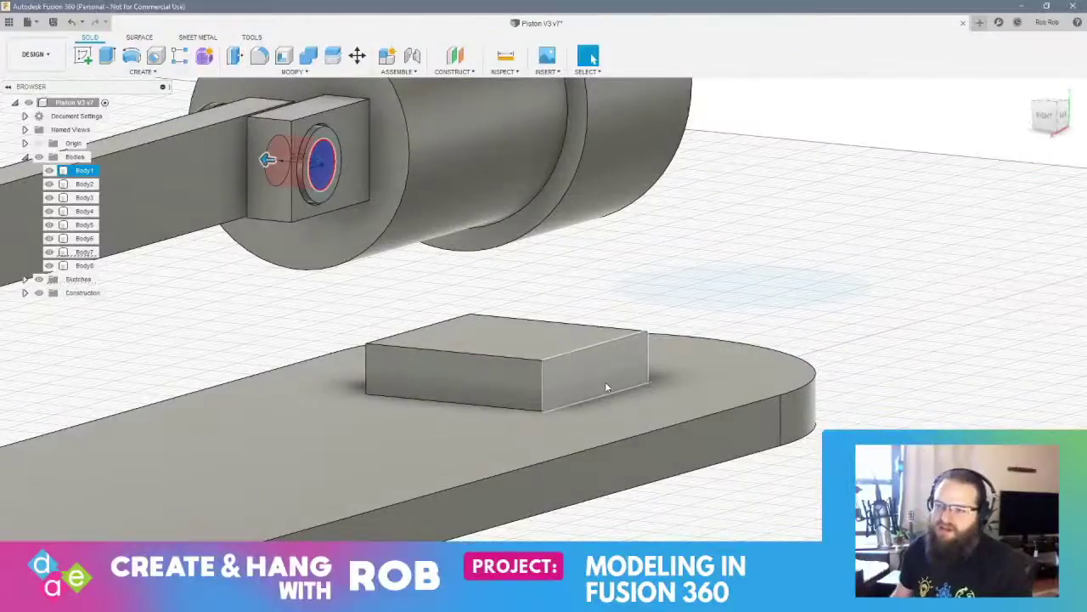
Sketch a 4.5 mm diameter circle on the ground plane, in the open area beside the base plate
{"action": "scroll", "coordinate": [280, 236], "scroll_direction": "up", "scroll_amount": 3}
{"action": "scroll", "coordinate": [267, 242], "scroll_direction": "down", "scroll_amount": 5}
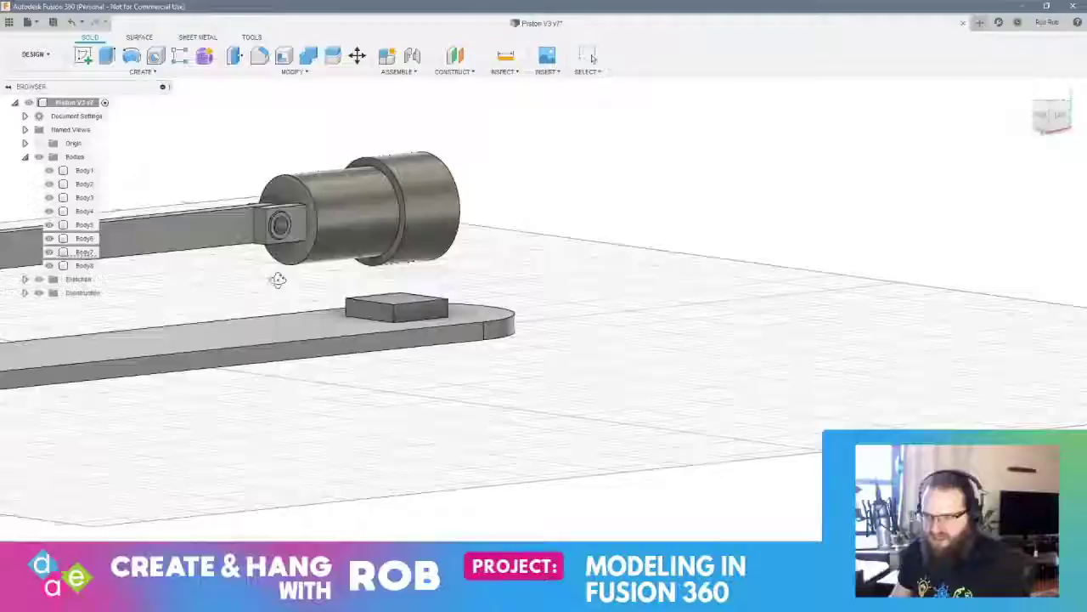
{"action": "middle_click_drag", "start_coordinate": [278, 280], "coordinate": [292, 311], "text": "shift"}
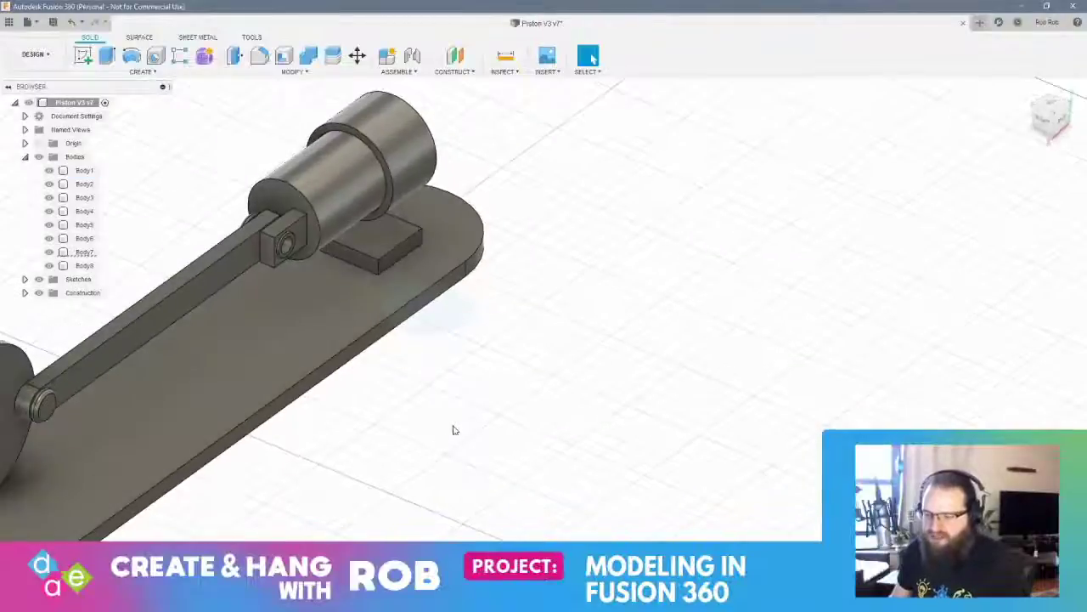
{"action": "left_click", "coordinate": [82, 55]}
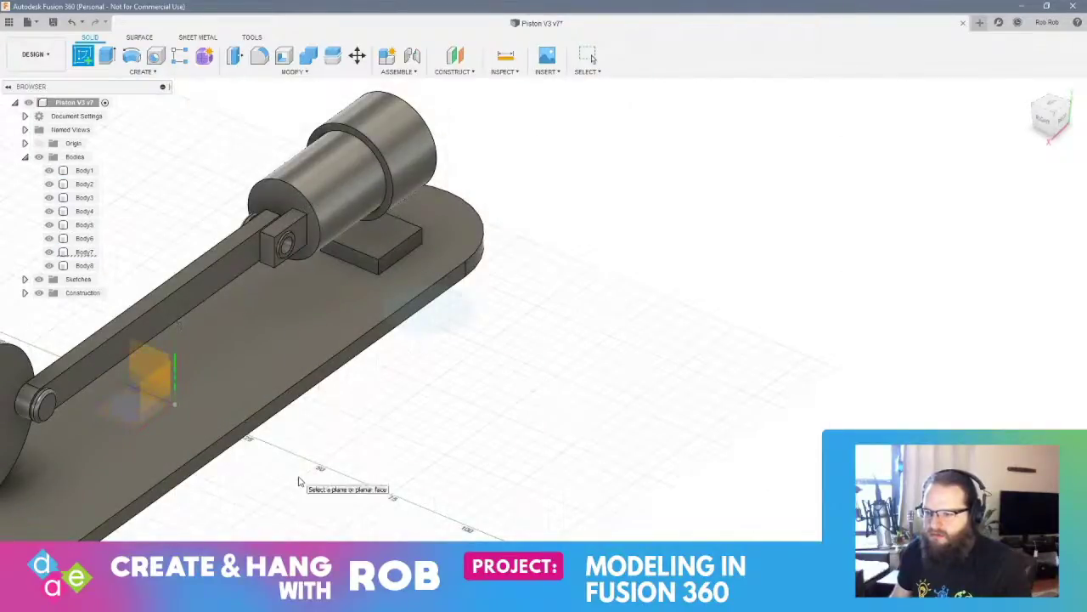
{"action": "left_click", "coordinate": [298, 481]}
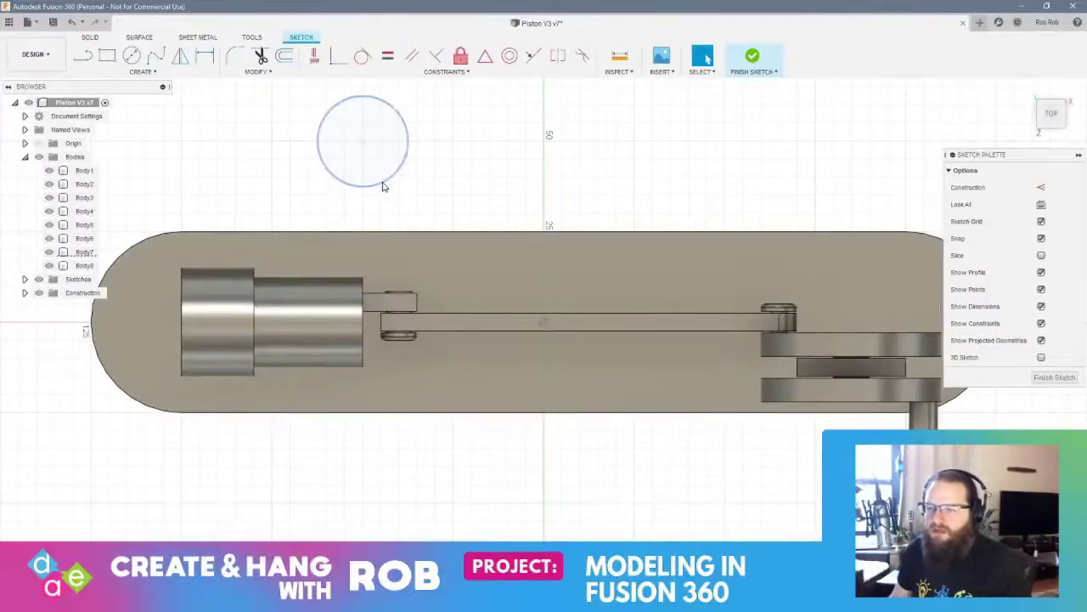
{"action": "left_click", "coordinate": [25, 281]}
{"action": "scroll", "coordinate": [120, 391], "scroll_direction": "down", "scroll_amount": 5}
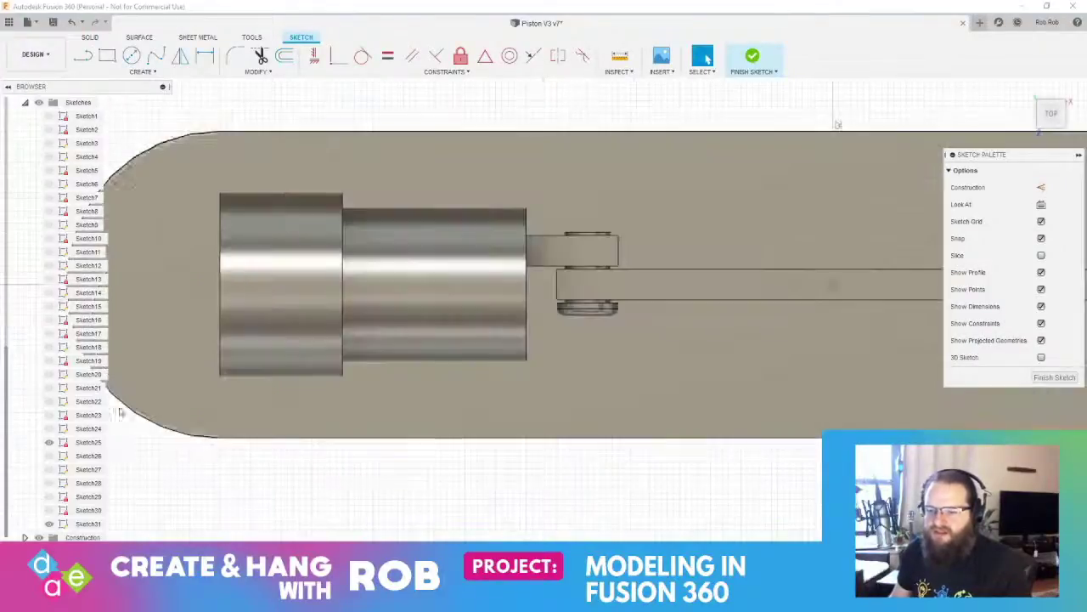
{"action": "scroll", "coordinate": [306, 235], "scroll_direction": "up", "scroll_amount": 4}
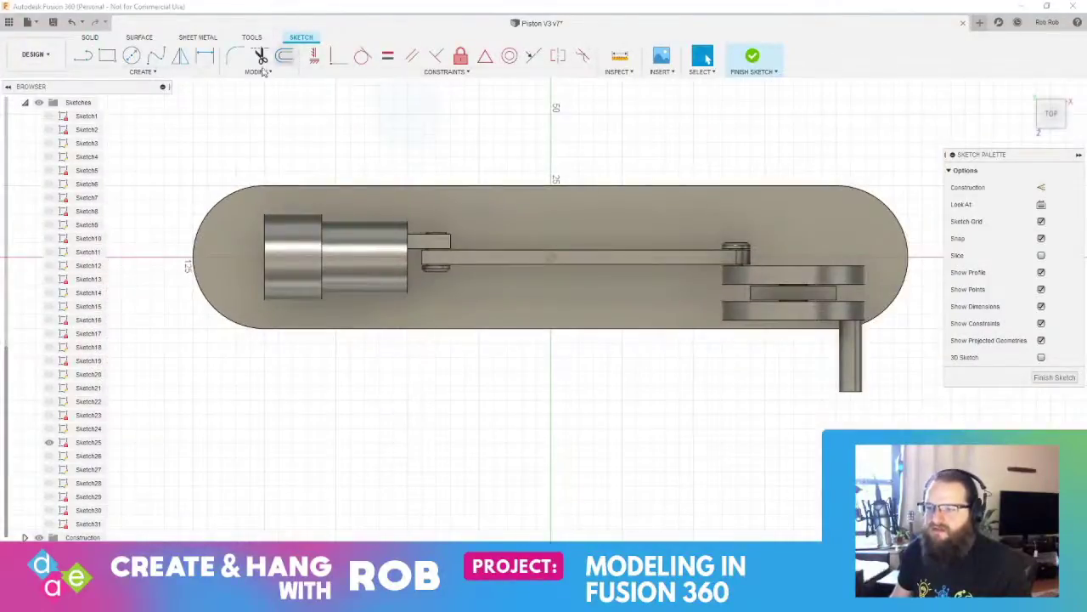
{"action": "left_click", "coordinate": [132, 55]}
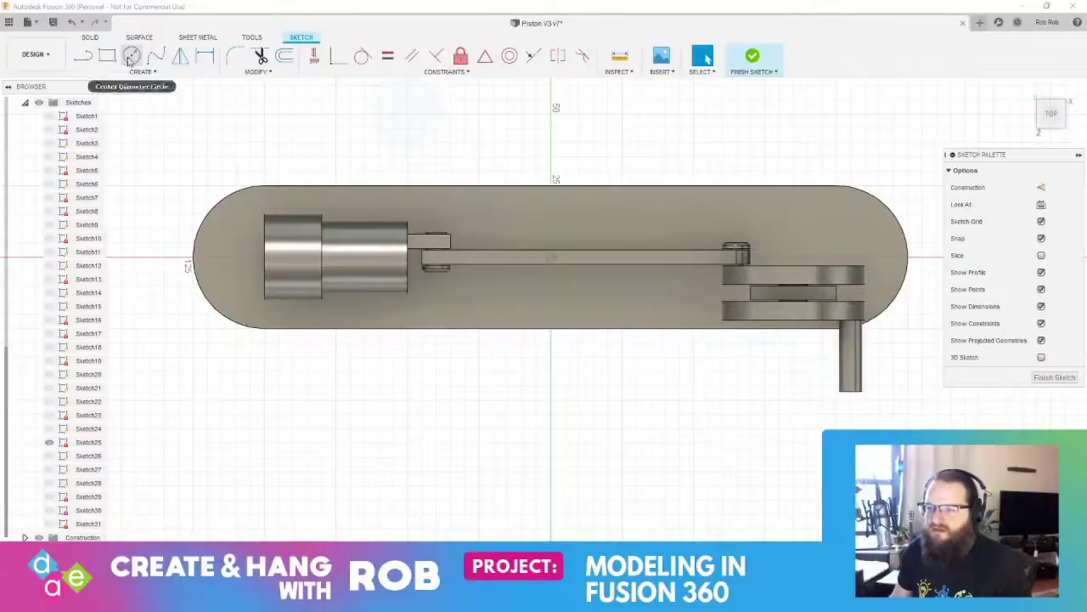
{"action": "left_click", "coordinate": [478, 113]}
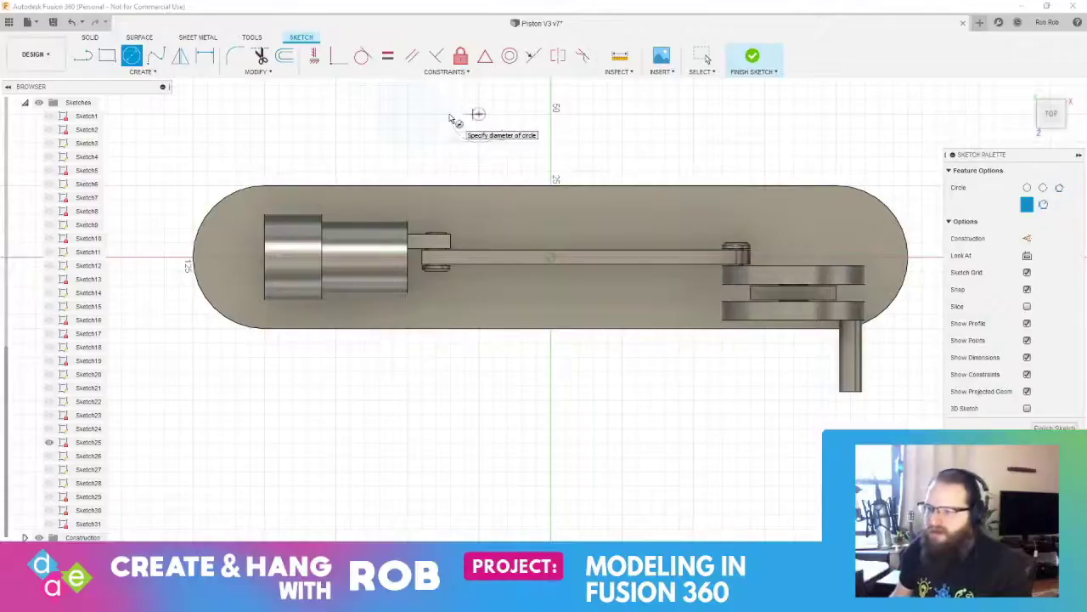
{"action": "key", "text": "Escape"}
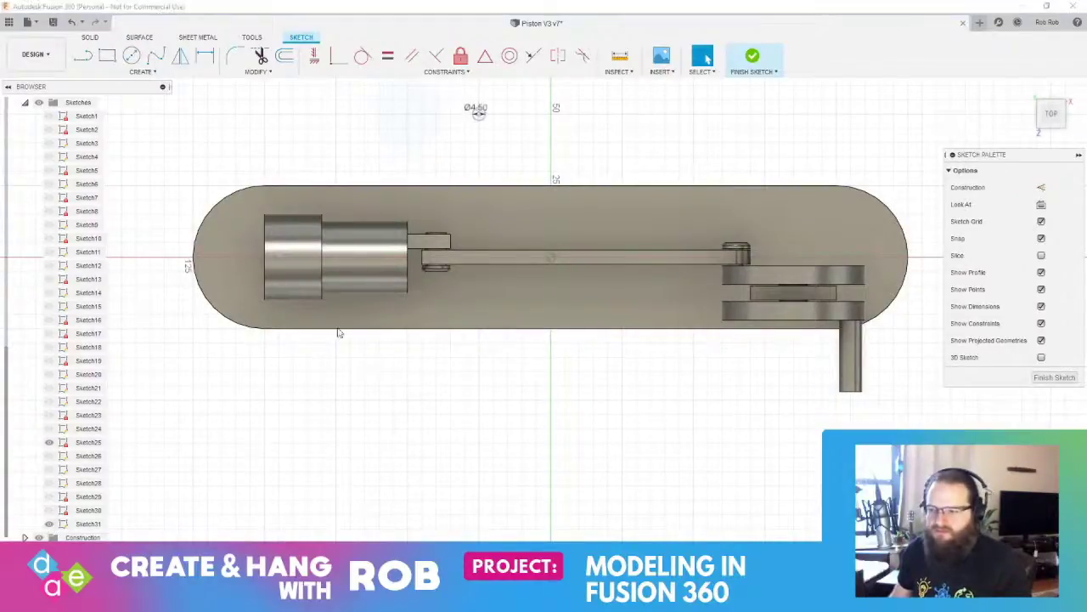
Extrude the 4.5 mm circle 5 mm upward as a new body to form the cap's stem
{"action": "scroll", "coordinate": [473, 141], "scroll_direction": "down", "scroll_amount": 1}
{"action": "scroll", "coordinate": [472, 145], "scroll_direction": "up", "scroll_amount": 5}
{"action": "scroll", "coordinate": [456, 218], "scroll_direction": "up", "scroll_amount": 8}
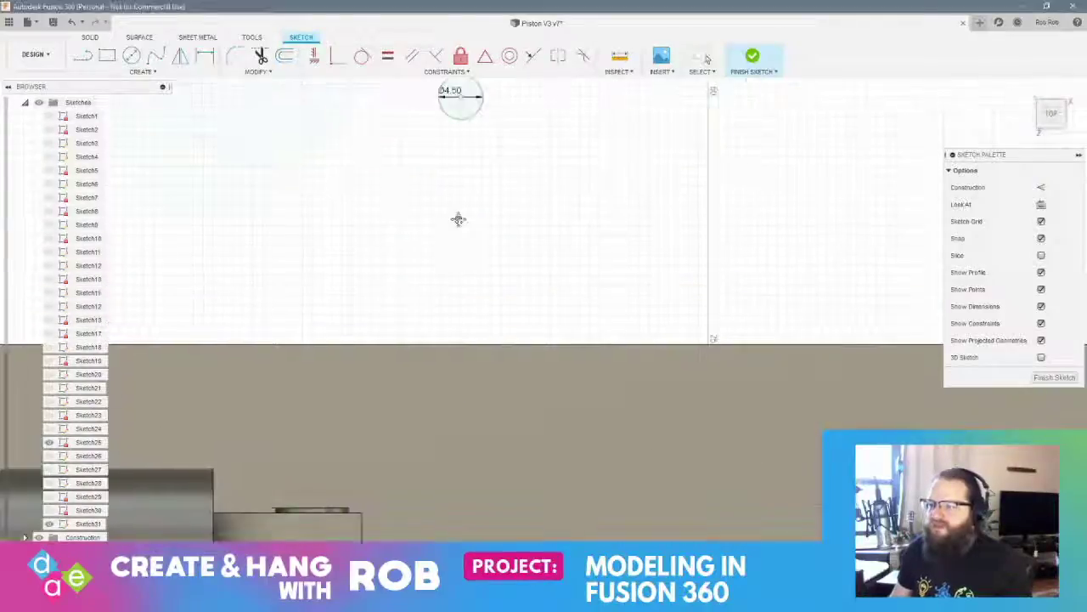
{"action": "left_click", "coordinate": [402, 196]}
{"action": "right_click", "coordinate": [402, 196]}
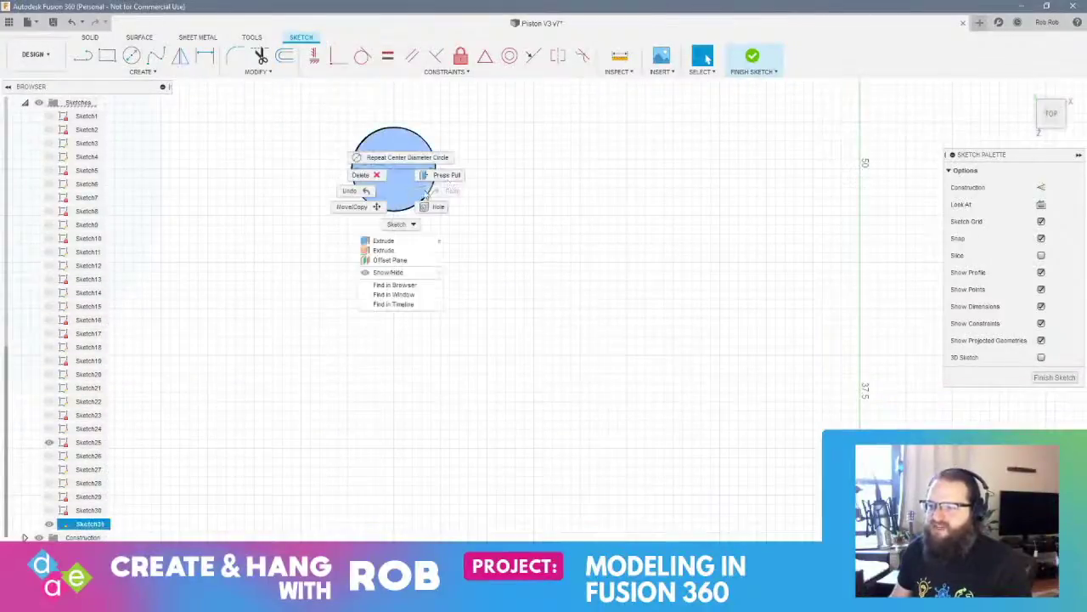
{"action": "left_click", "coordinate": [445, 172]}
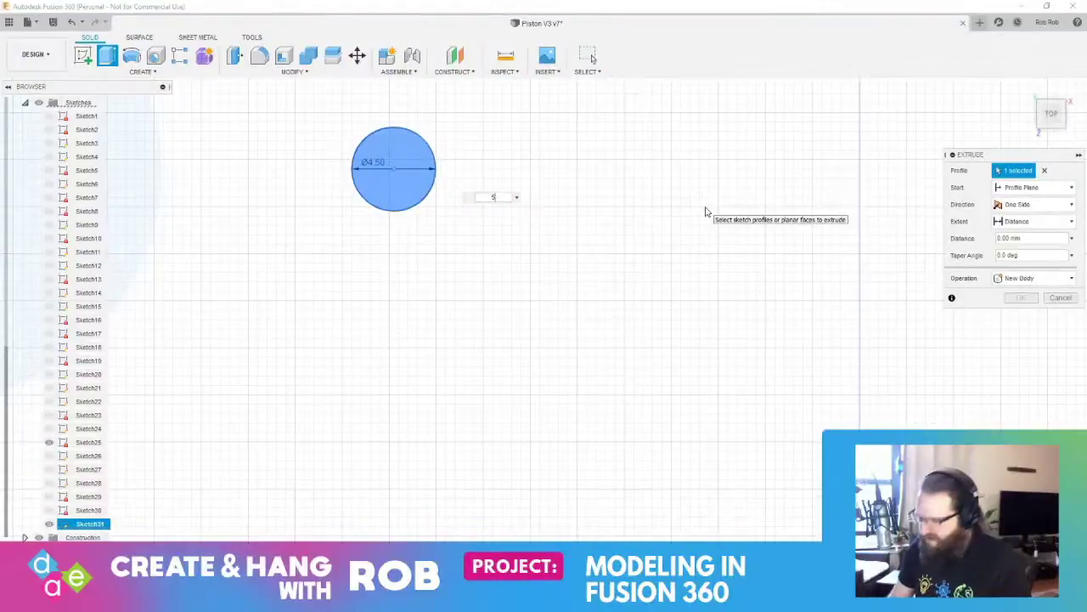
{"action": "type", "text": "5"}
{"action": "key", "text": "Return"}
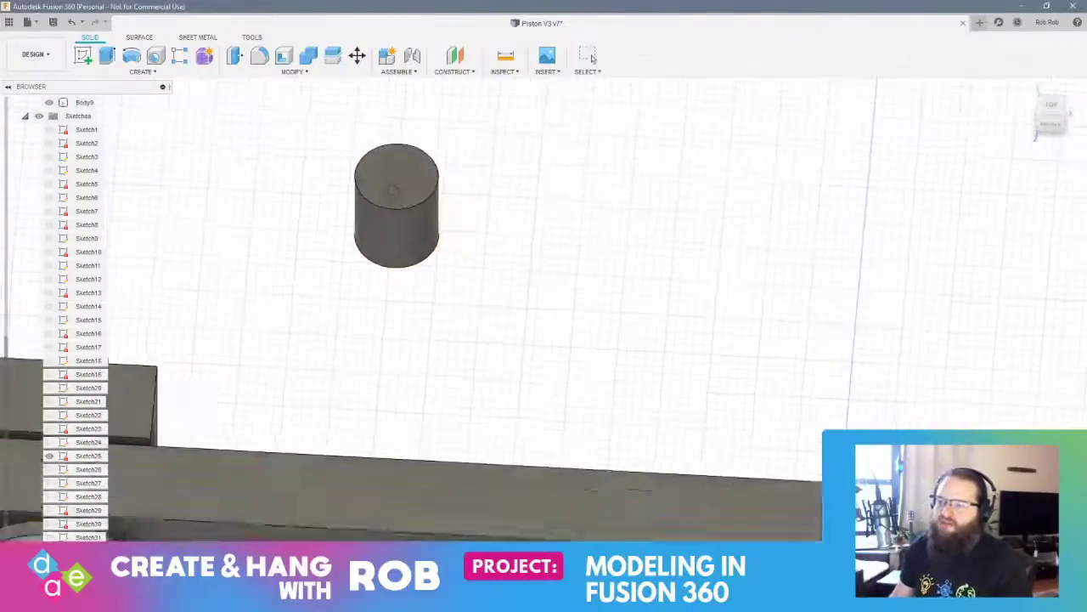
Sketch a 10 mm diameter circle on the stem's upper face, concentric with the stem
{"action": "left_click", "coordinate": [406, 179]}
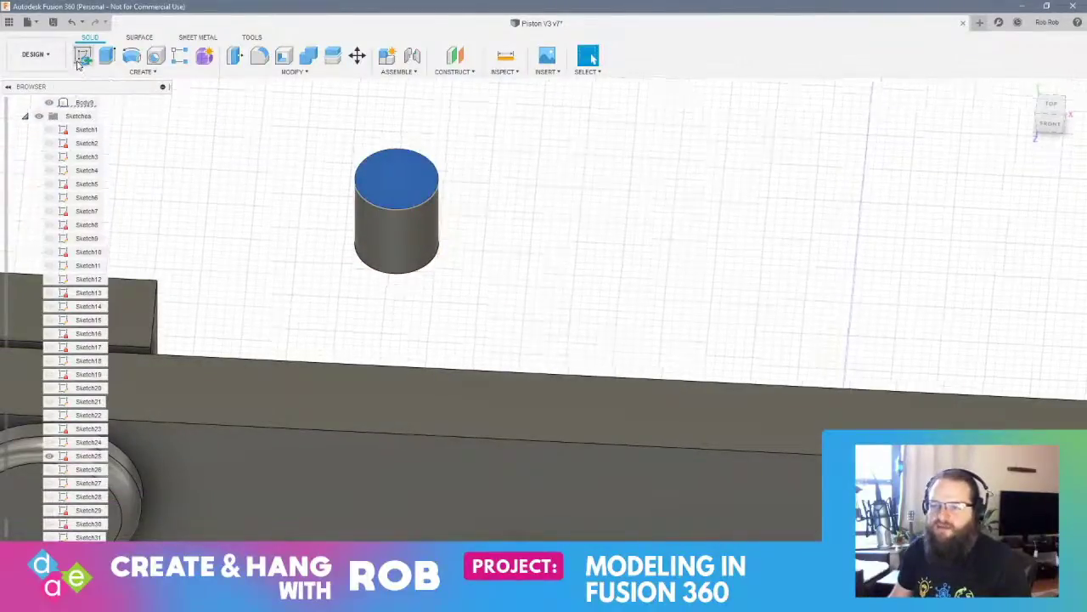
{"action": "left_click", "coordinate": [81, 57]}
{"action": "left_click", "coordinate": [132, 55]}
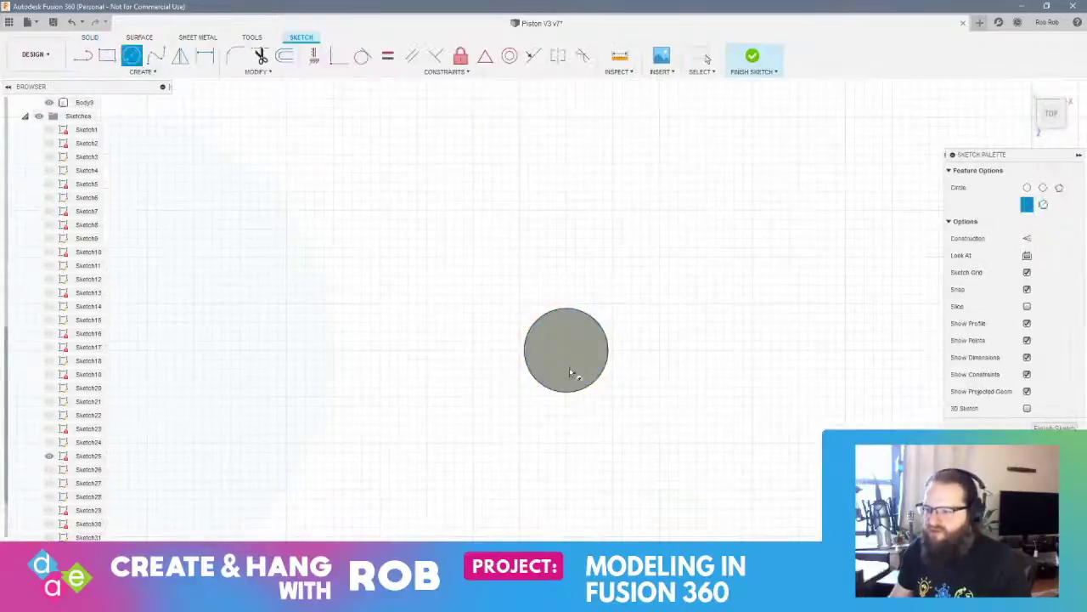
{"action": "left_click", "coordinate": [566, 350]}
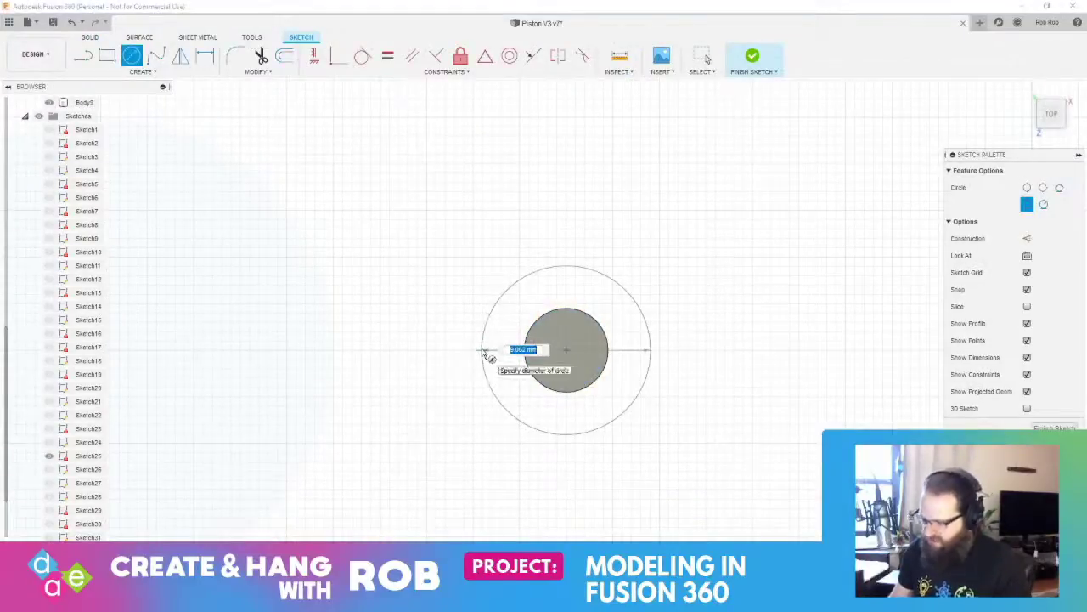
{"action": "key", "text": "Return"}
{"action": "key", "text": "Escape"}
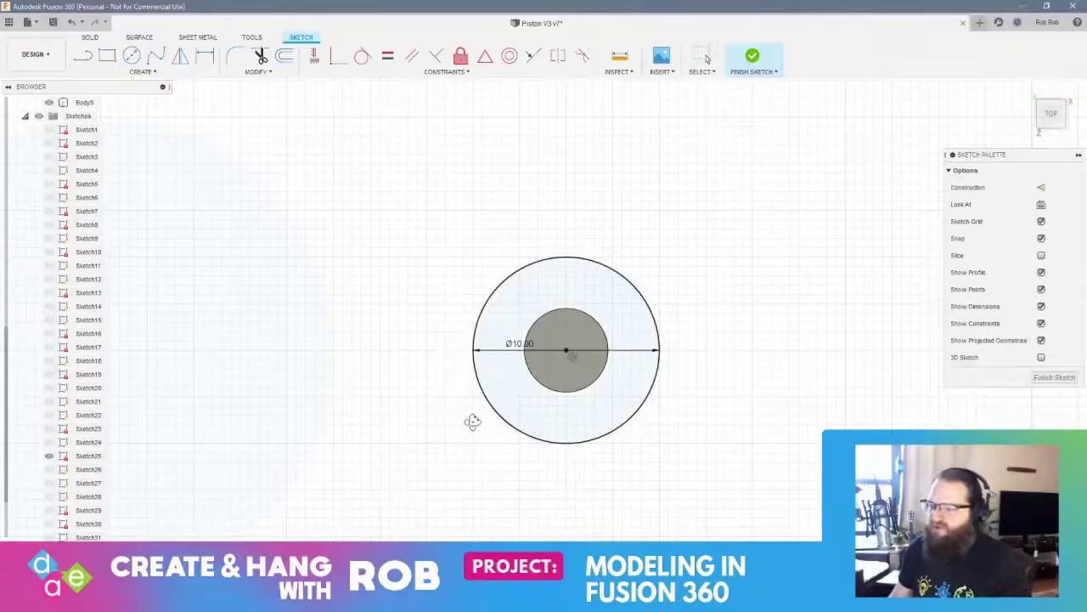
Extrude the inner disc and outer ring of the 10 mm circle upward, joined to the stem as its head
{"action": "middle_click_drag", "start_coordinate": [473, 422], "coordinate": [466, 412], "text": "shift"}
{"action": "left_click", "coordinate": [707, 371]}
{"action": "left_click", "coordinate": [763, 395]}
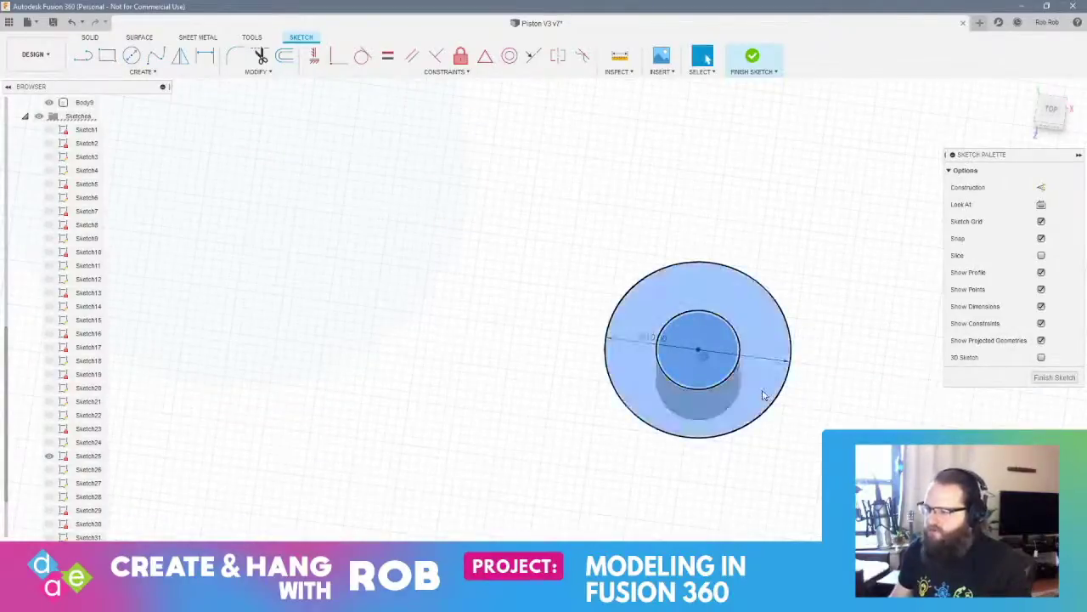
{"action": "right_click", "coordinate": [763, 394]}
{"action": "left_click", "coordinate": [799, 377]}
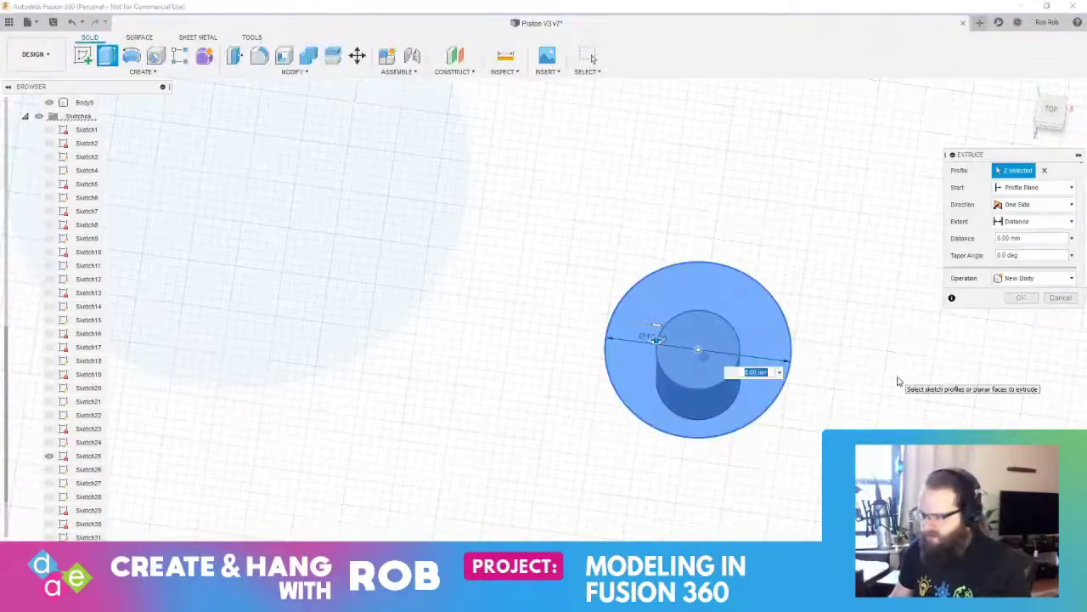
{"action": "type", "text": "3"}
{"action": "key", "text": "Return"}
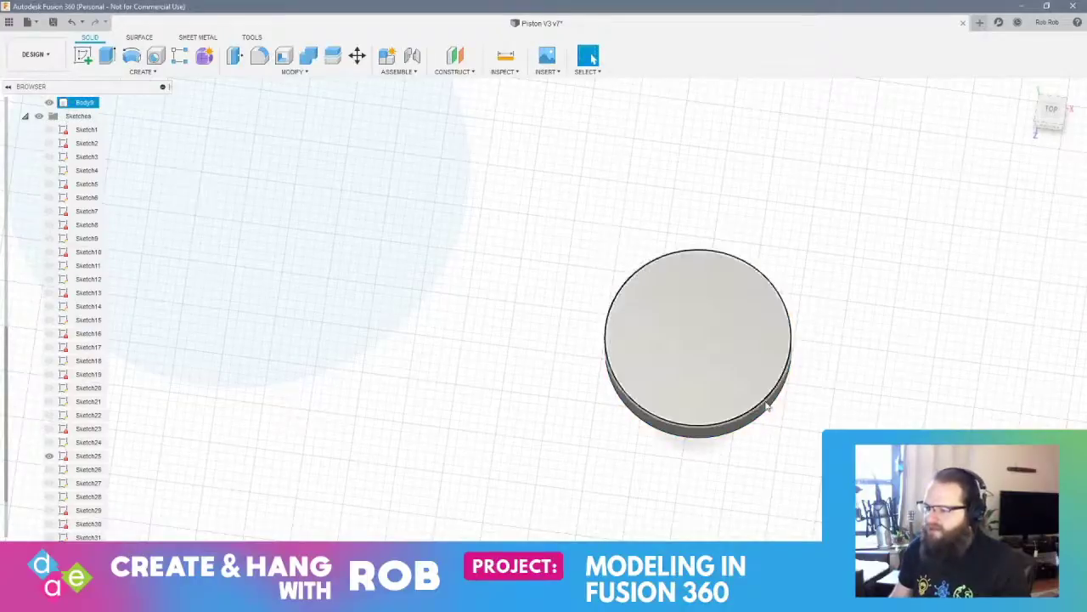
Fillet the upper outer edge of the cap's head with a 1 mm radius
{"action": "left_click", "coordinate": [761, 401]}
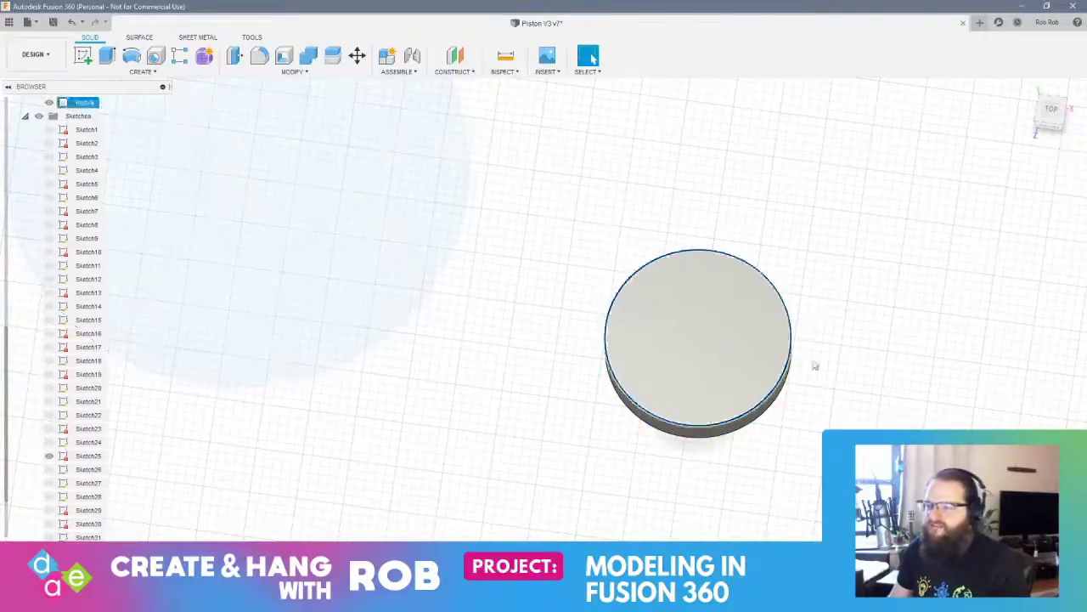
{"action": "left_click", "coordinate": [263, 59]}
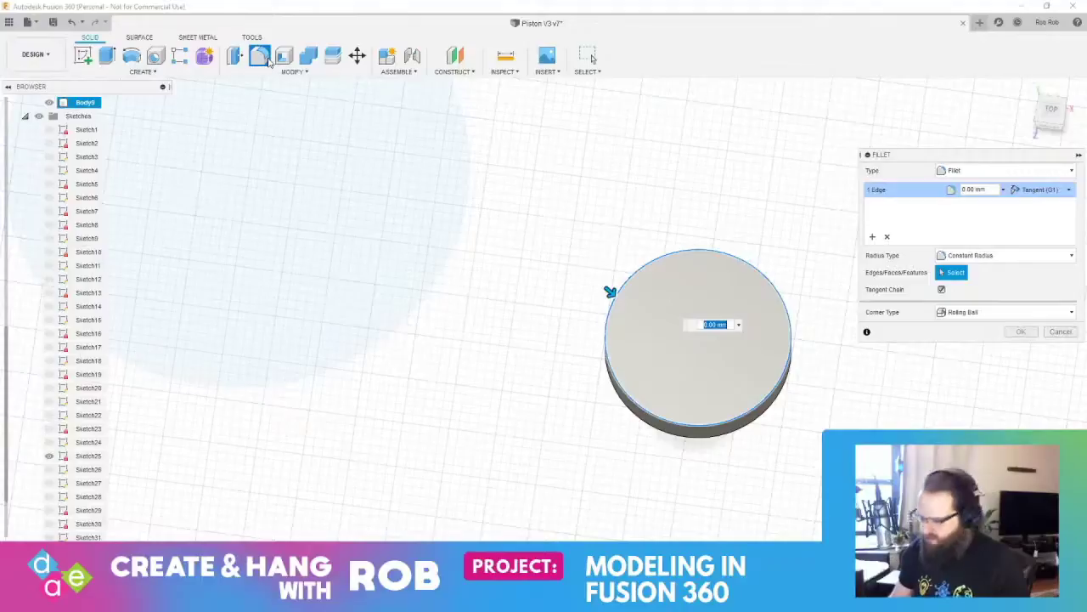
{"action": "type", "text": "1"}
{"action": "key", "text": "Return"}
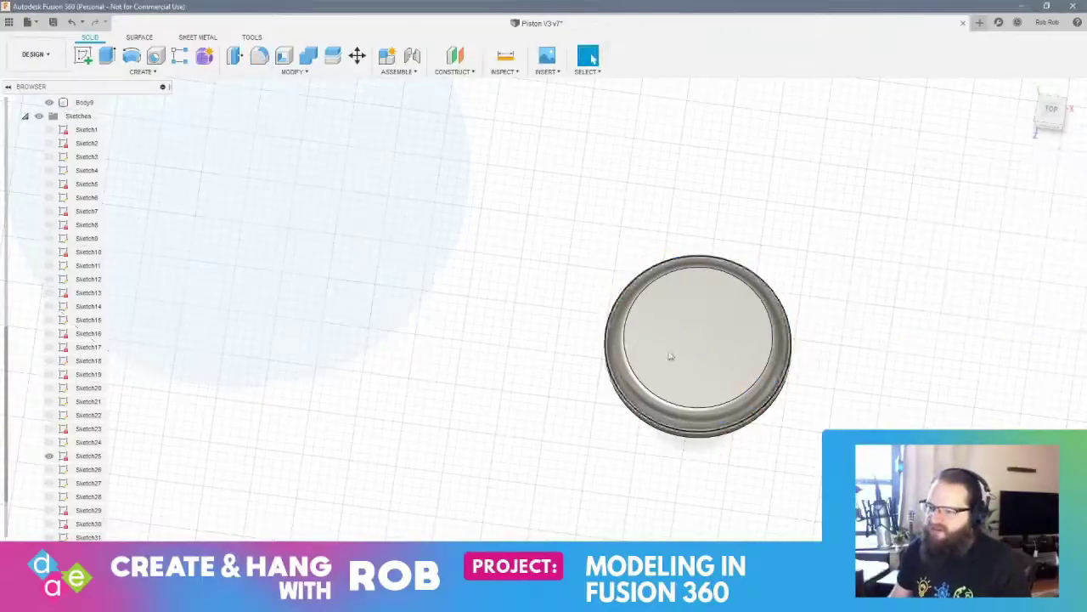
Collapse the sketch list and move the headed cap body straight up, clear of the ground plane
{"action": "middle_click_drag", "start_coordinate": [671, 357], "coordinate": [559, 328], "text": "shift"}
{"action": "scroll", "coordinate": [559, 328], "scroll_direction": "down", "scroll_amount": 5}
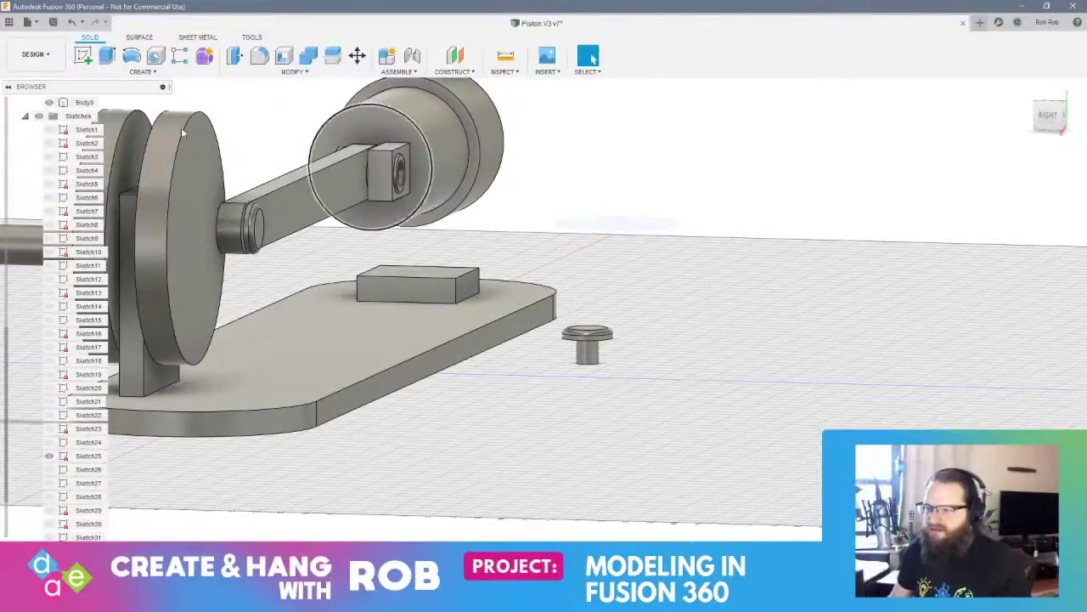
{"action": "left_click", "coordinate": [25, 117]}
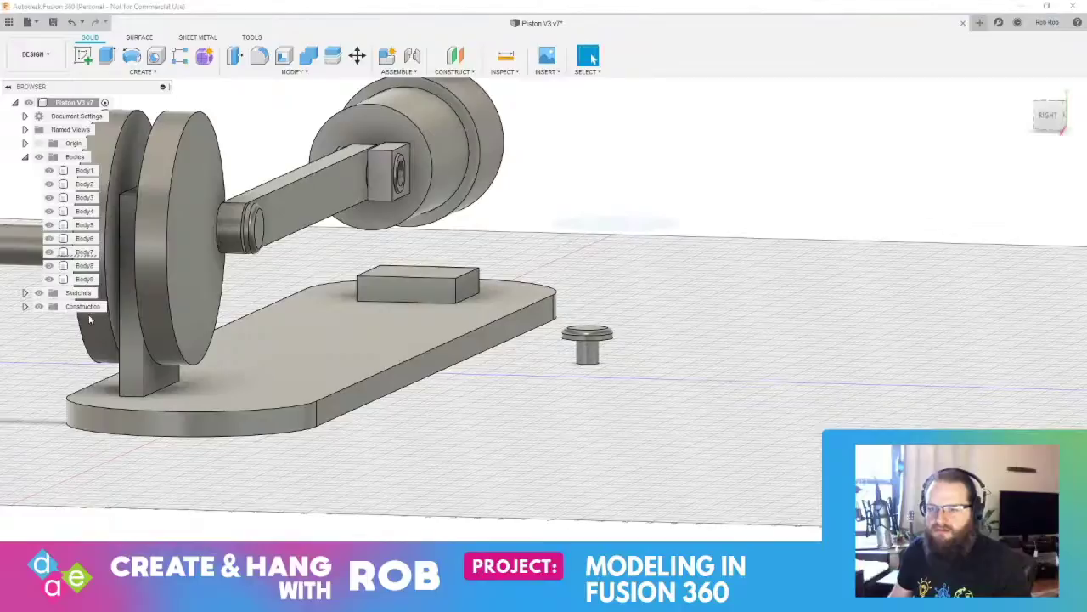
{"action": "left_click", "coordinate": [357, 56]}
{"action": "left_click_drag", "start_coordinate": [616, 327], "coordinate": [618, 216]}
{"action": "key", "text": "Return"}
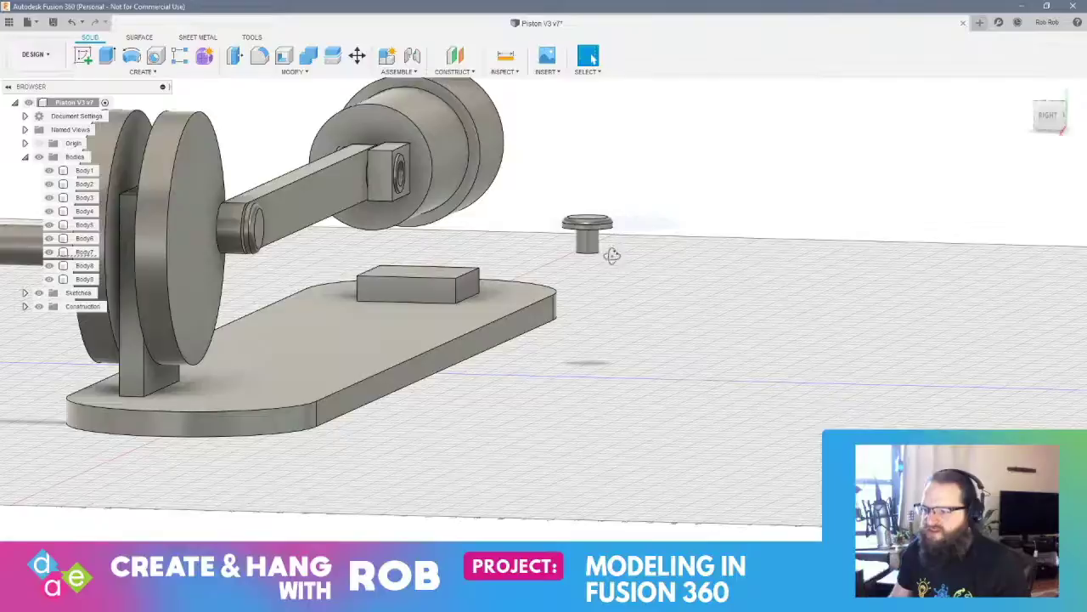
{"action": "mouse_move", "coordinate": [612, 256]}
{"action": "middle_mouse_down", "text": "shift"}
{"action": "mouse_move", "coordinate": [510, 308]}
{"action": "mouse_move", "coordinate": [499, 293]}
{"action": "middle_mouse_up", "text": "shift"}
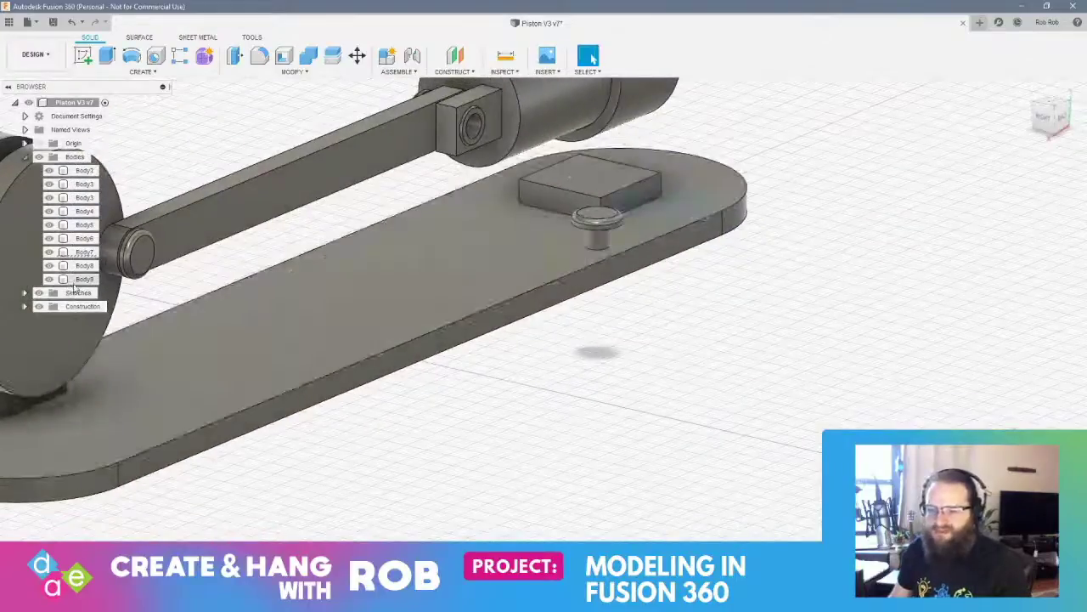
Rotate the headed cap body about the X axis until its stem lies horizontal, in line with the piston pin's direction
{"action": "left_click", "coordinate": [79, 280]}
{"action": "key", "text": "m"}
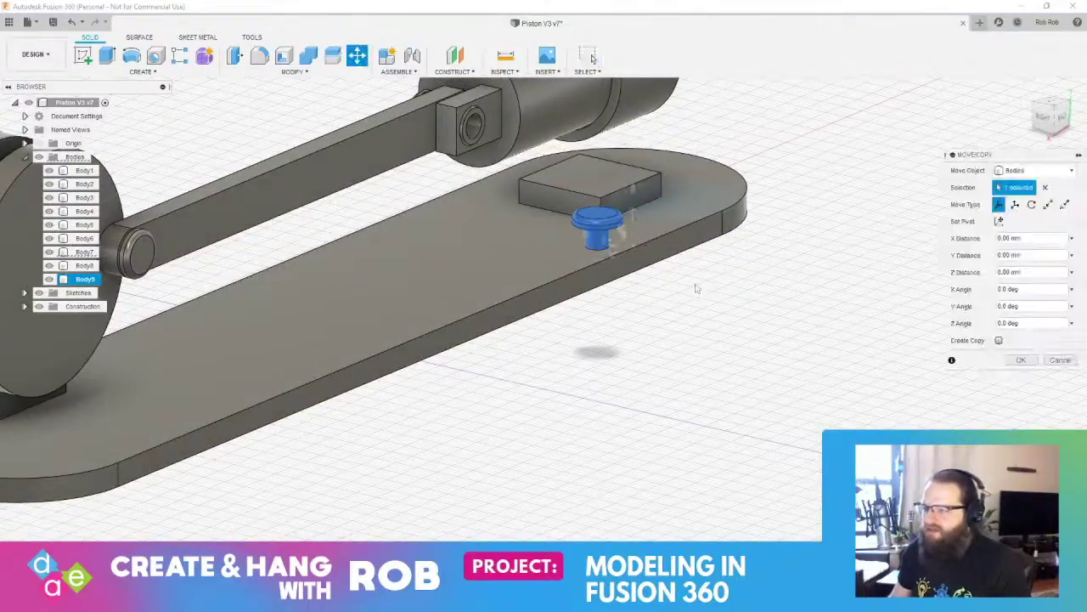
{"action": "middle_click_drag", "start_coordinate": [694, 286], "coordinate": [717, 274], "text": "shift"}
{"action": "left_click_drag", "start_coordinate": [609, 253], "coordinate": [655, 207]}
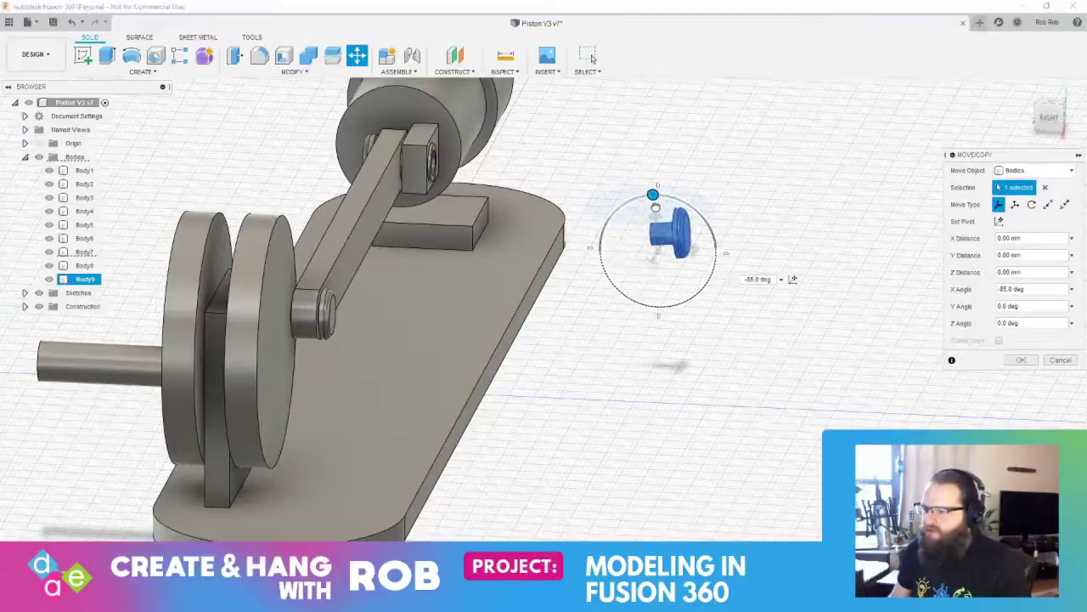
{"action": "key", "text": "Return"}
Align the end face of the cap's stem with the bored end of the connecting rod's pin at the piston tab
{"action": "mouse_move", "coordinate": [699, 240]}
{"action": "middle_mouse_down", "text": "shift"}
{"action": "mouse_move", "coordinate": [722, 245]}
{"action": "mouse_move", "coordinate": [701, 249]}
{"action": "middle_mouse_up", "text": "shift"}
{"action": "left_click", "coordinate": [308, 73]}
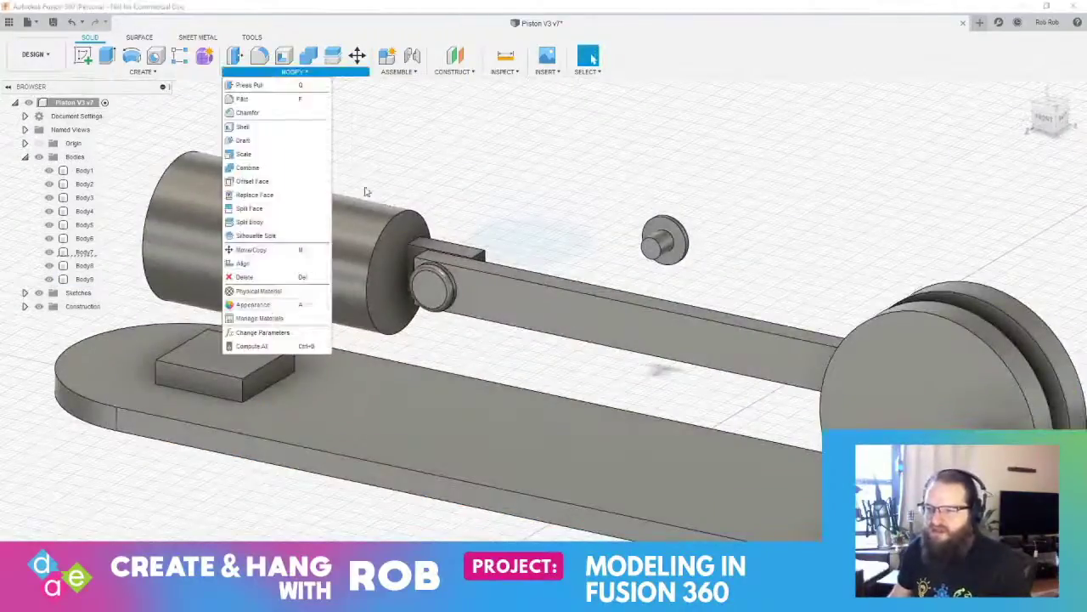
{"action": "left_click", "coordinate": [254, 263]}
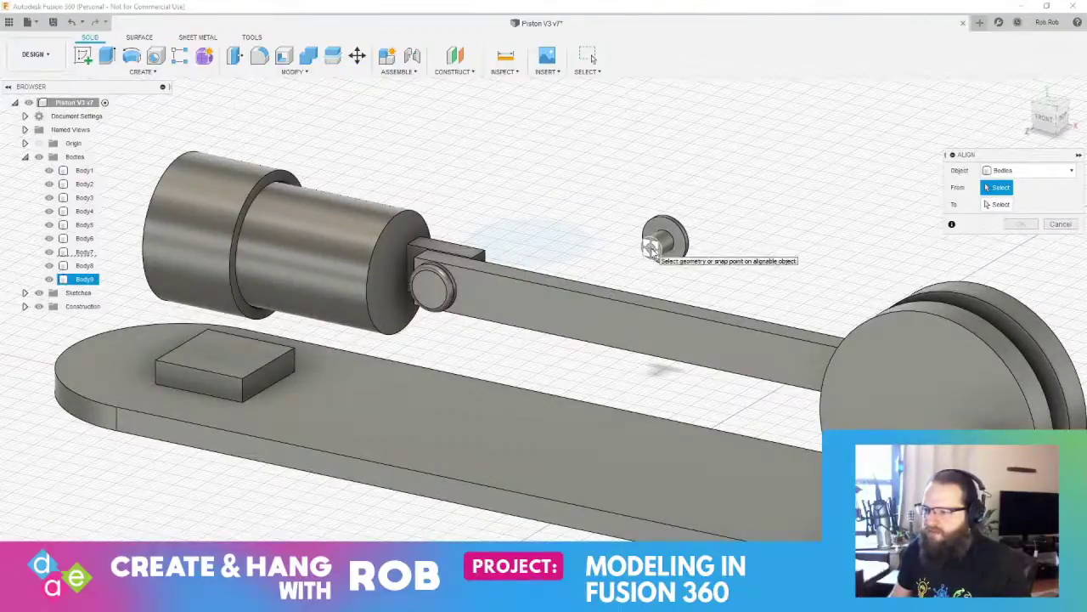
{"action": "left_click", "coordinate": [651, 246]}
{"action": "middle_click_drag", "start_coordinate": [652, 246], "coordinate": [547, 161], "text": "shift"}
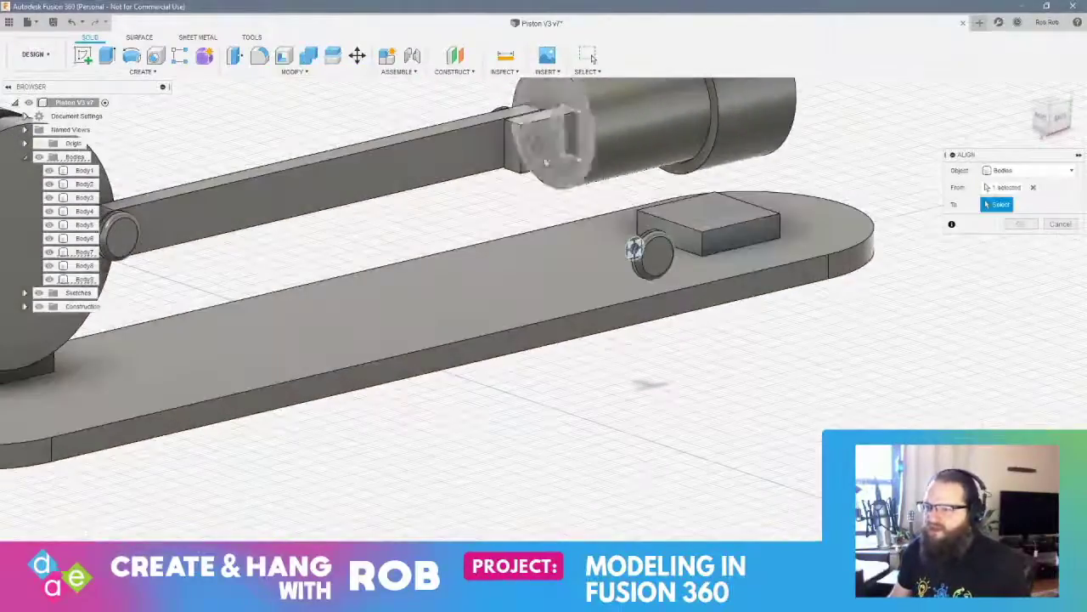
{"action": "left_click", "coordinate": [541, 146]}
{"action": "middle_click_drag", "start_coordinate": [556, 206], "coordinate": [587, 205], "text": "shift"}
{"action": "key", "text": "Return"}
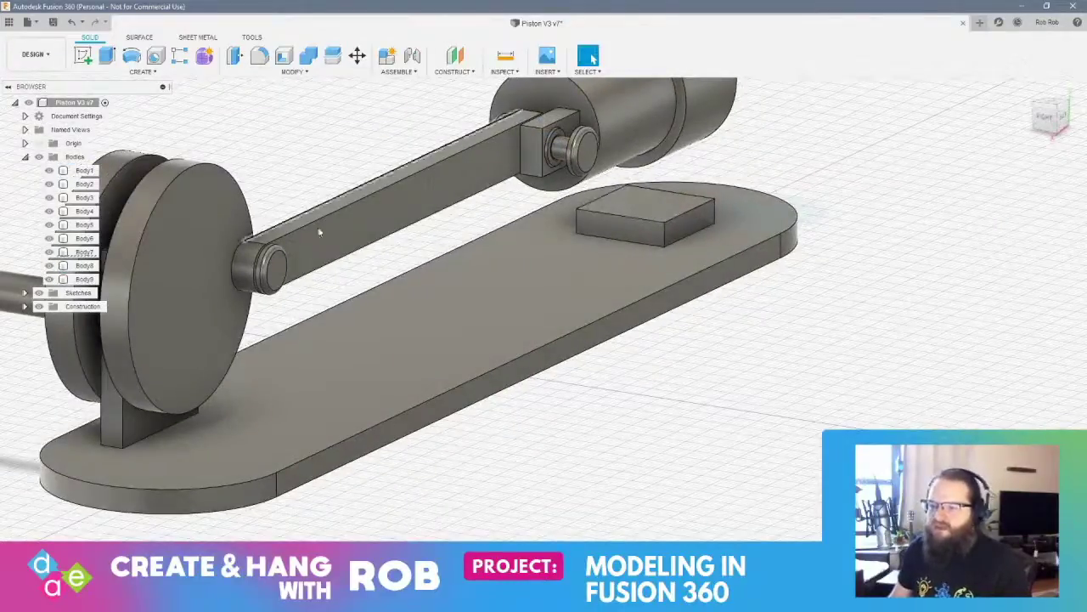
Move the headed cap 5 mm along Z into the pin's bore so its head seats against the piston tab
{"action": "left_click", "coordinate": [574, 149]}
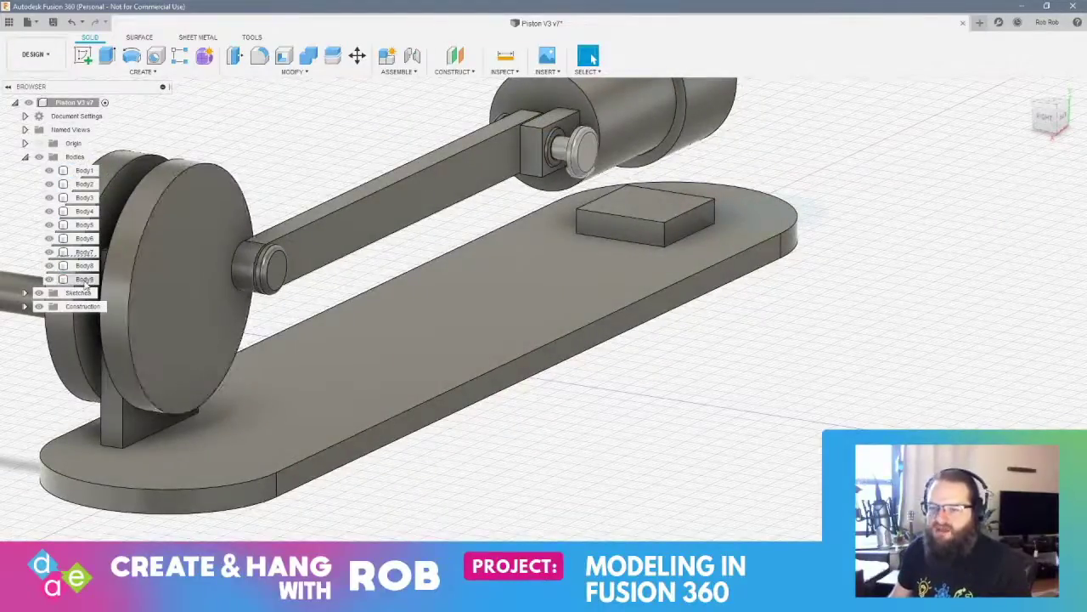
{"action": "left_click", "coordinate": [356, 56]}
{"action": "scroll", "coordinate": [615, 236], "scroll_direction": "up", "scroll_amount": 5}
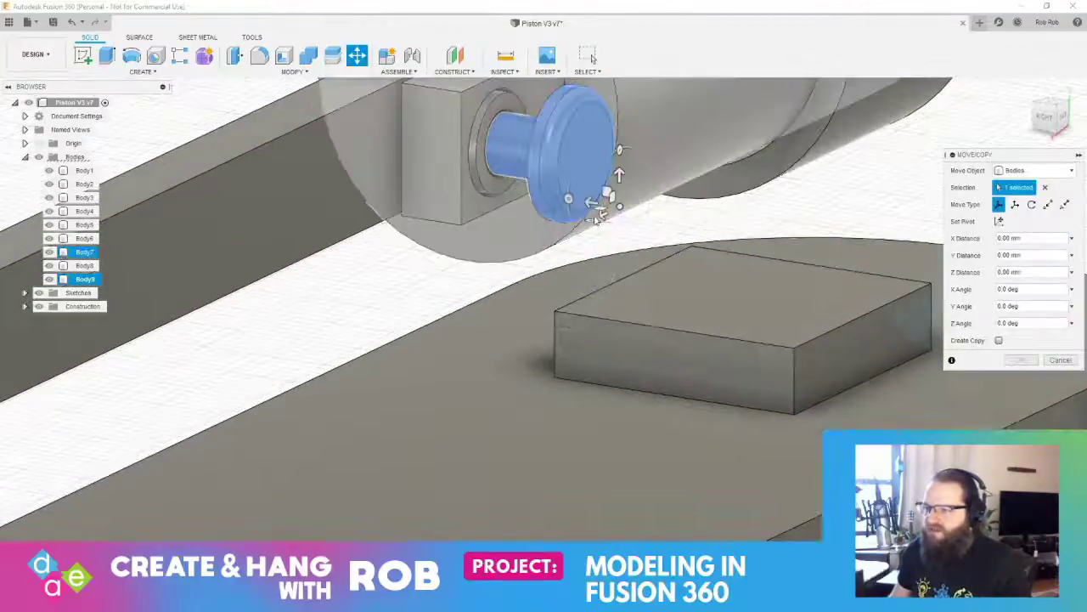
{"action": "left_click_drag", "start_coordinate": [593, 203], "coordinate": [526, 192]}
{"action": "middle_click_drag", "start_coordinate": [525, 227], "coordinate": [571, 246], "text": "shift"}
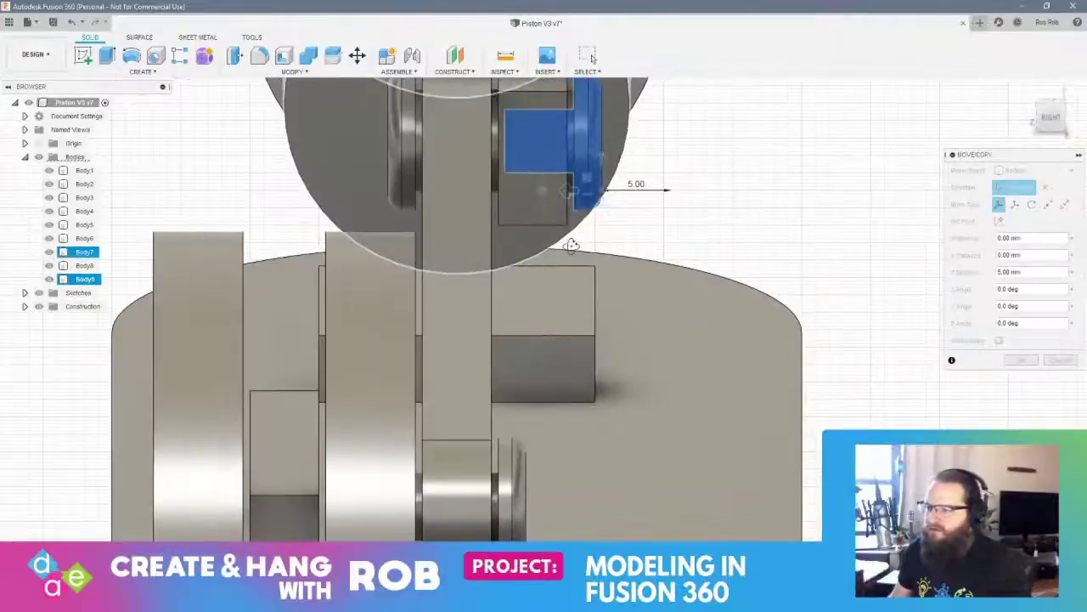
{"action": "key", "text": "Return"}
Examine the seated cap against the piston tab and the whole crank mechanism from several angles
{"action": "scroll", "coordinate": [749, 281], "scroll_direction": "up", "scroll_amount": 2}
{"action": "scroll", "coordinate": [751, 275], "scroll_direction": "down", "scroll_amount": 4}
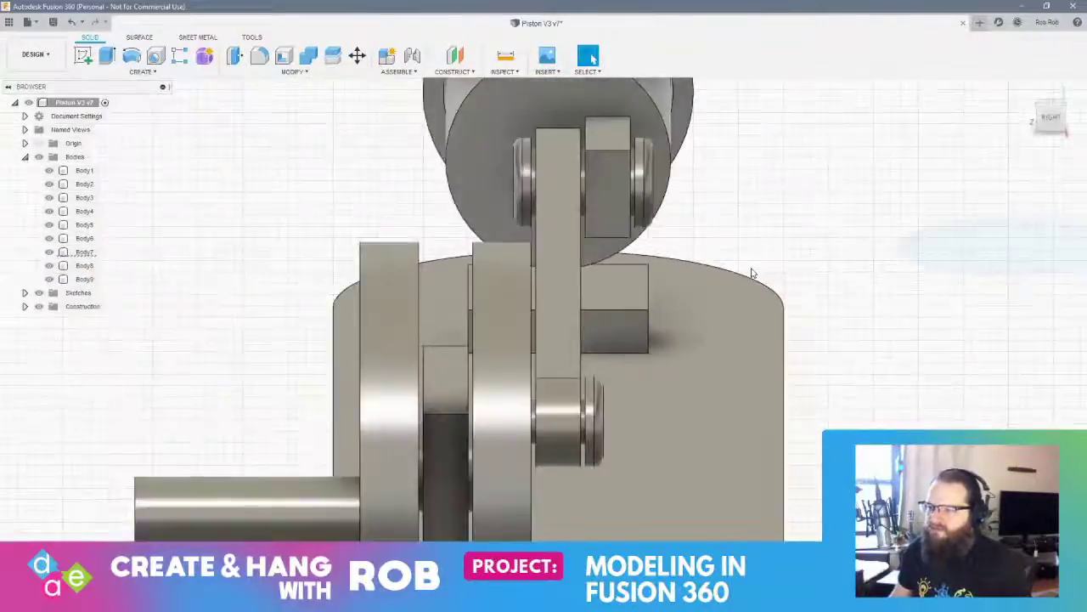
{"action": "scroll", "coordinate": [753, 273], "scroll_direction": "down", "scroll_amount": 3}
{"action": "middle_click_drag", "start_coordinate": [805, 271], "coordinate": [793, 332], "text": "shift"}
{"action": "scroll", "coordinate": [793, 332], "scroll_direction": "up", "scroll_amount": 2}
{"action": "scroll", "coordinate": [784, 390], "scroll_direction": "down", "scroll_amount": 4}
{"action": "mouse_move", "coordinate": [878, 417]}
{"action": "middle_mouse_down", "text": "shift"}
{"action": "mouse_move", "coordinate": [809, 387]}
{"action": "mouse_move", "coordinate": [934, 414]}
{"action": "mouse_move", "coordinate": [897, 416]}
{"action": "middle_mouse_up", "text": "shift"}
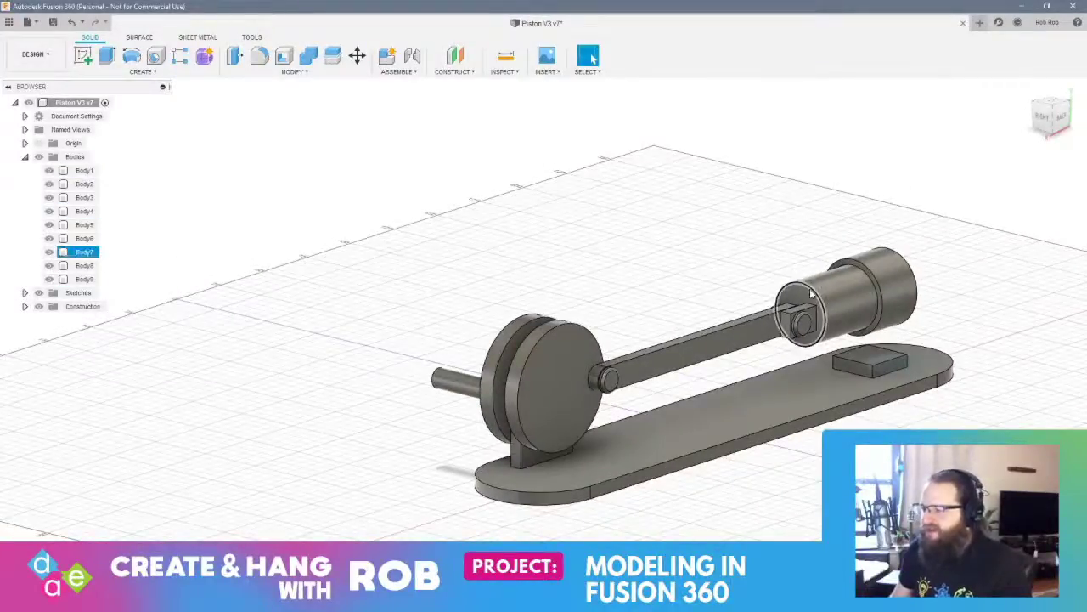
{"action": "left_click", "coordinate": [858, 298]}
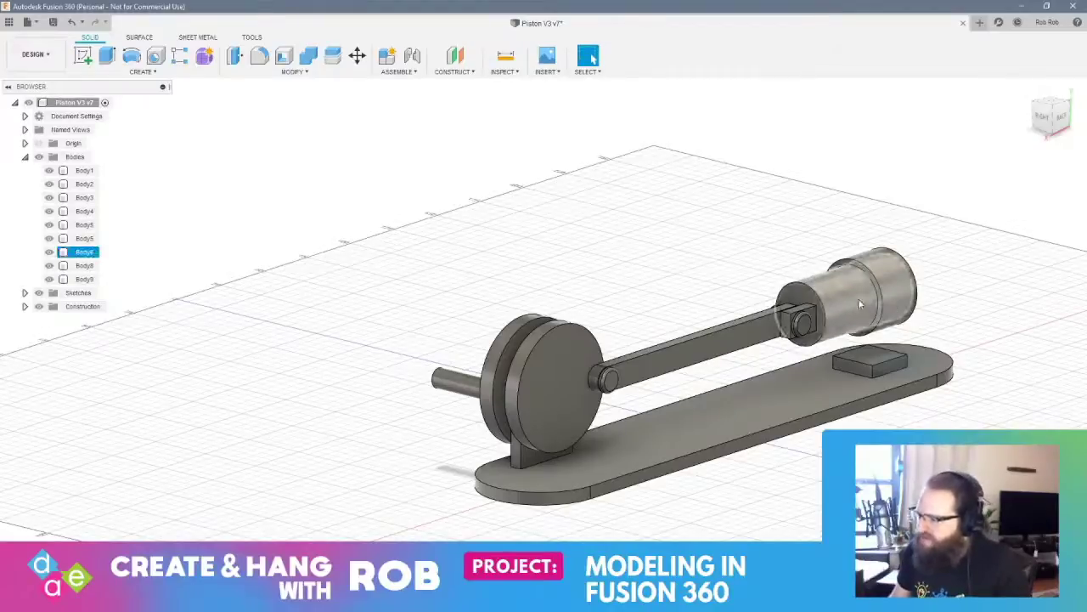
{"action": "scroll", "coordinate": [860, 310], "scroll_direction": "up", "scroll_amount": 3}
{"action": "mouse_move", "coordinate": [892, 315]}
{"action": "middle_mouse_down", "text": "shift"}
{"action": "mouse_move", "coordinate": [877, 309]}
{"action": "mouse_move", "coordinate": [909, 315]}
{"action": "middle_mouse_up", "text": "shift"}
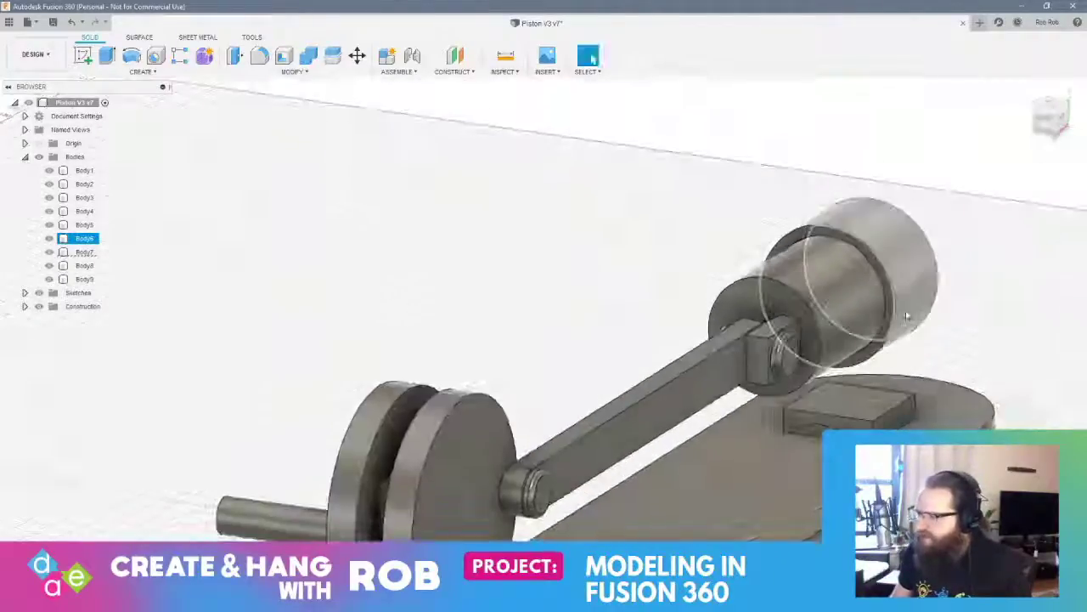
{"action": "right_click", "coordinate": [892, 300]}
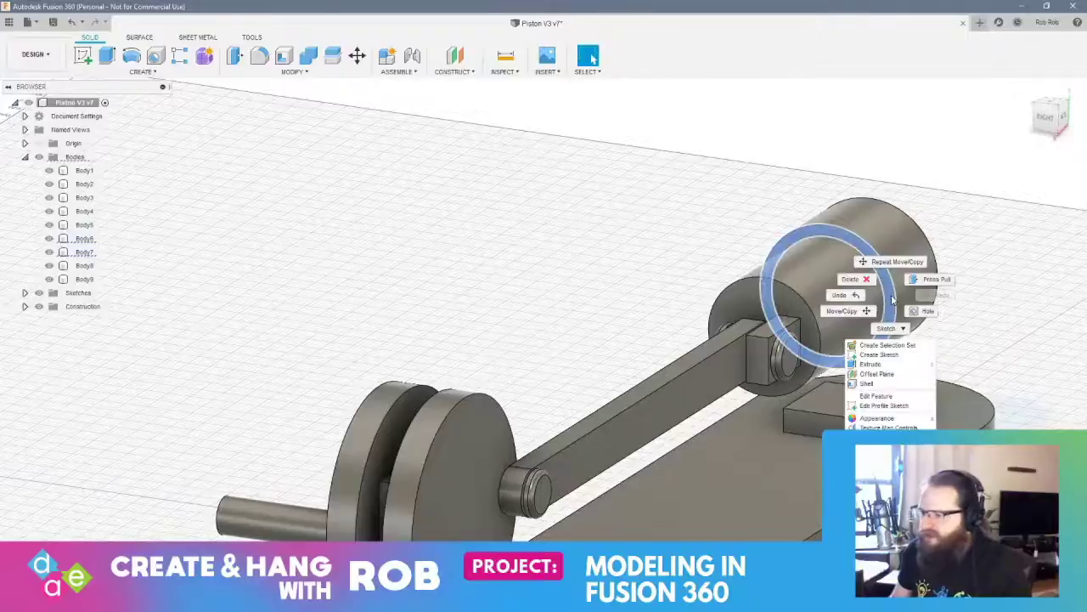
{"action": "left_click", "coordinate": [892, 299]}
{"action": "left_click", "coordinate": [107, 56]}
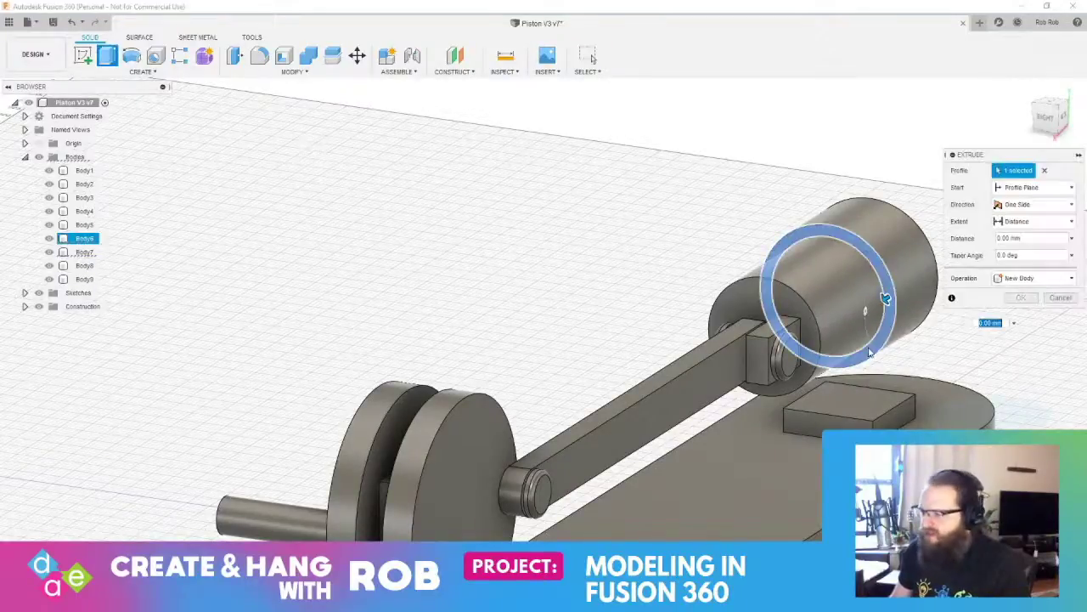
{"action": "key", "text": "Escape"}
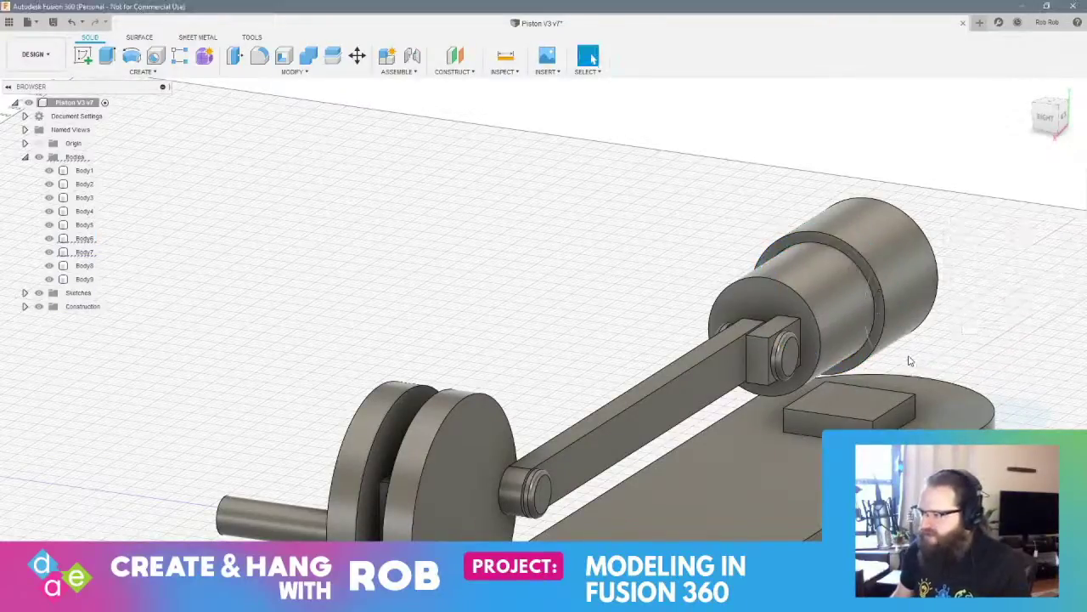
Lengthen the outer cylinder by extending its ring-shaped open end face toward the crank
{"action": "left_click", "coordinate": [861, 269]}
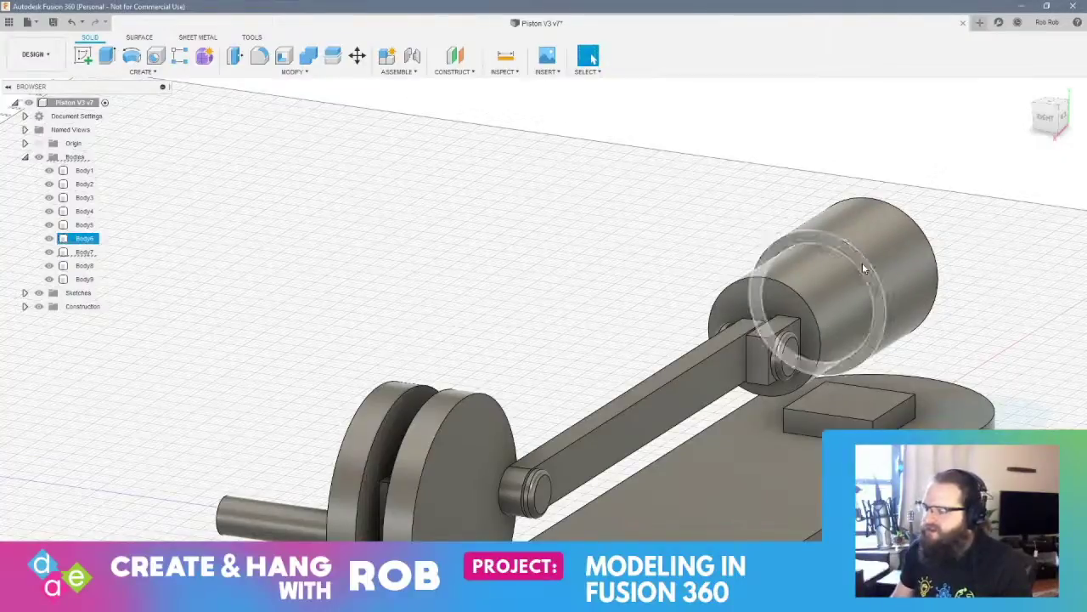
{"action": "middle_click_drag", "start_coordinate": [892, 433], "coordinate": [847, 429], "text": "shift"}
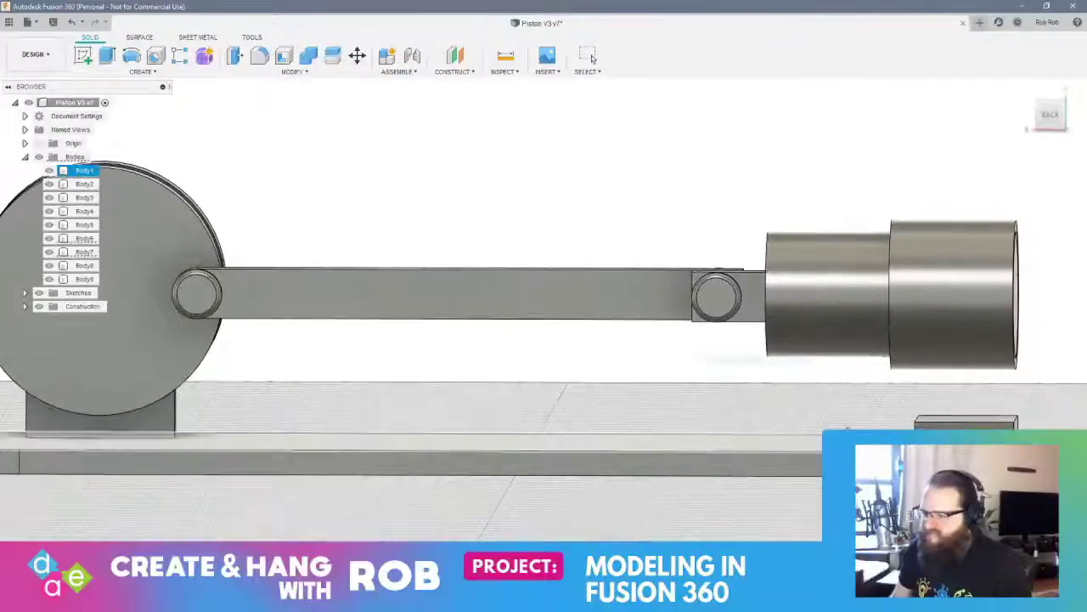
{"action": "left_click", "coordinate": [592, 58]}
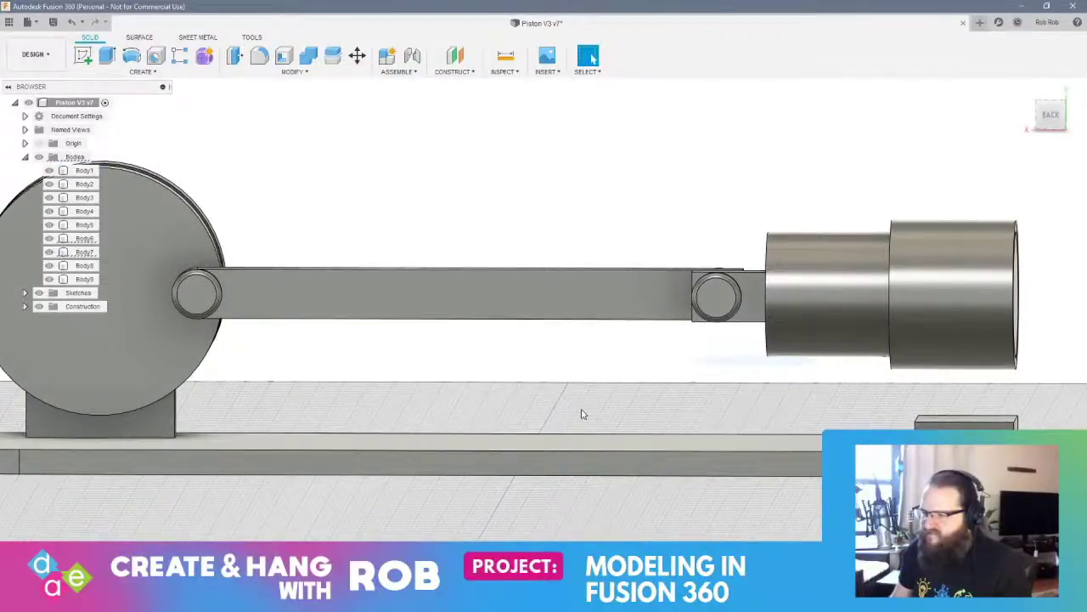
{"action": "middle_click_drag", "start_coordinate": [581, 393], "coordinate": [643, 396], "text": "shift"}
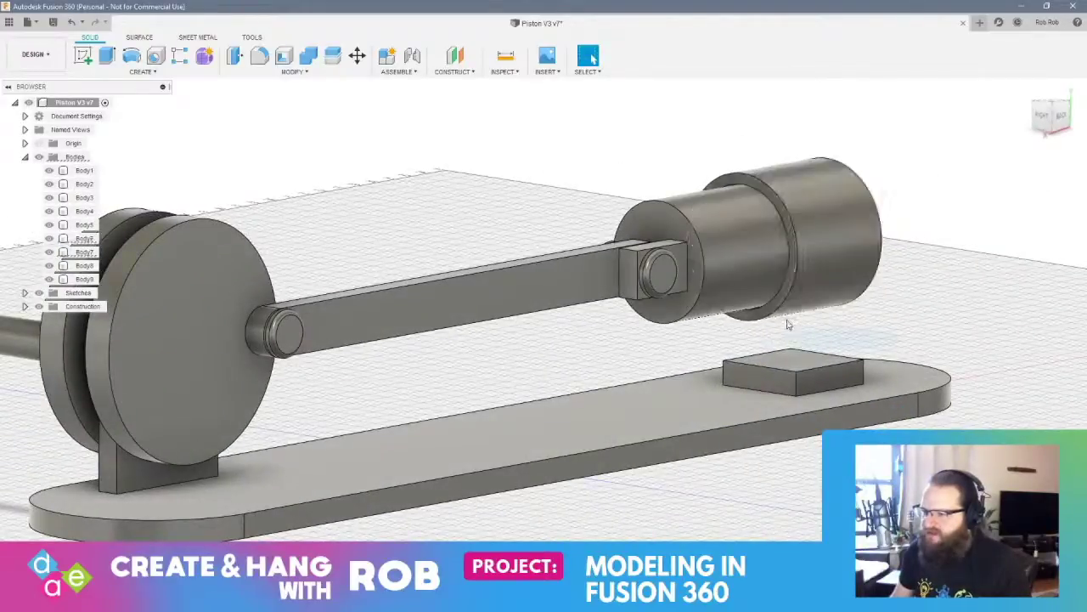
{"action": "right_click", "coordinate": [794, 264]}
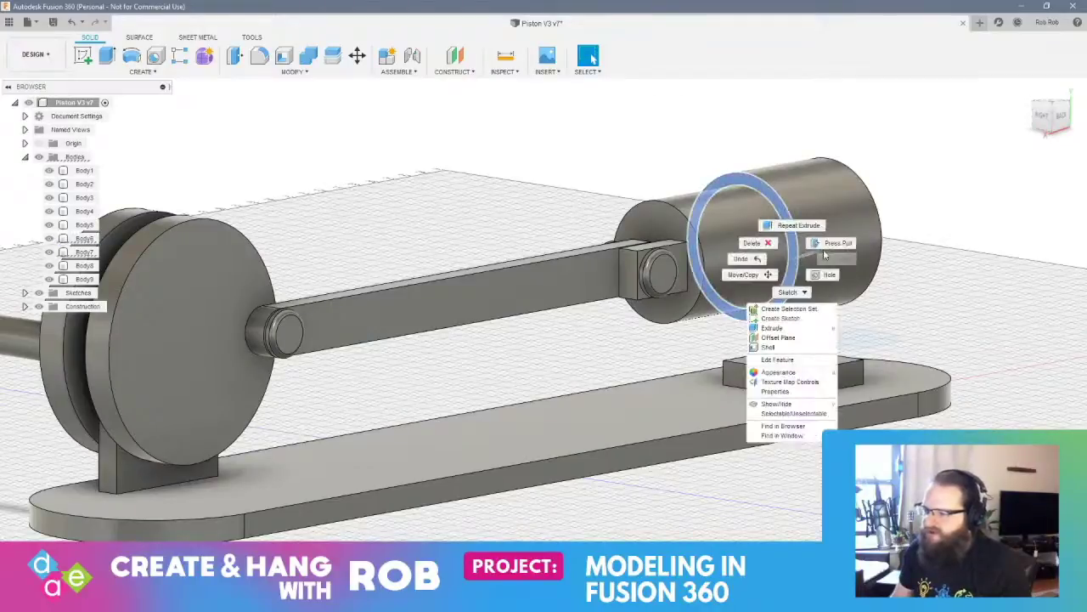
{"action": "left_click", "coordinate": [106, 56]}
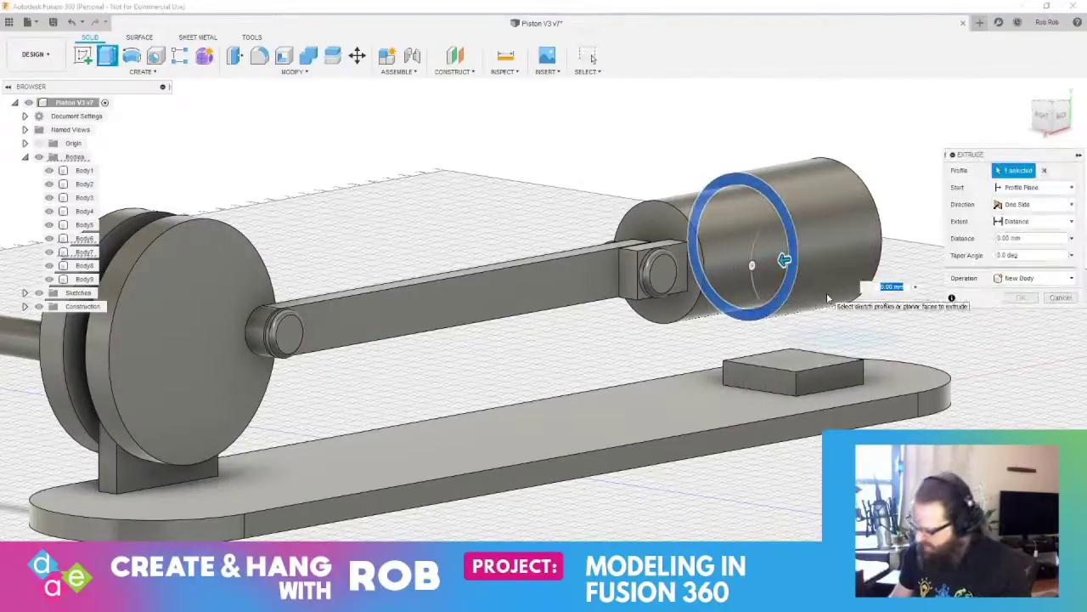
{"action": "key", "text": "Escape"}
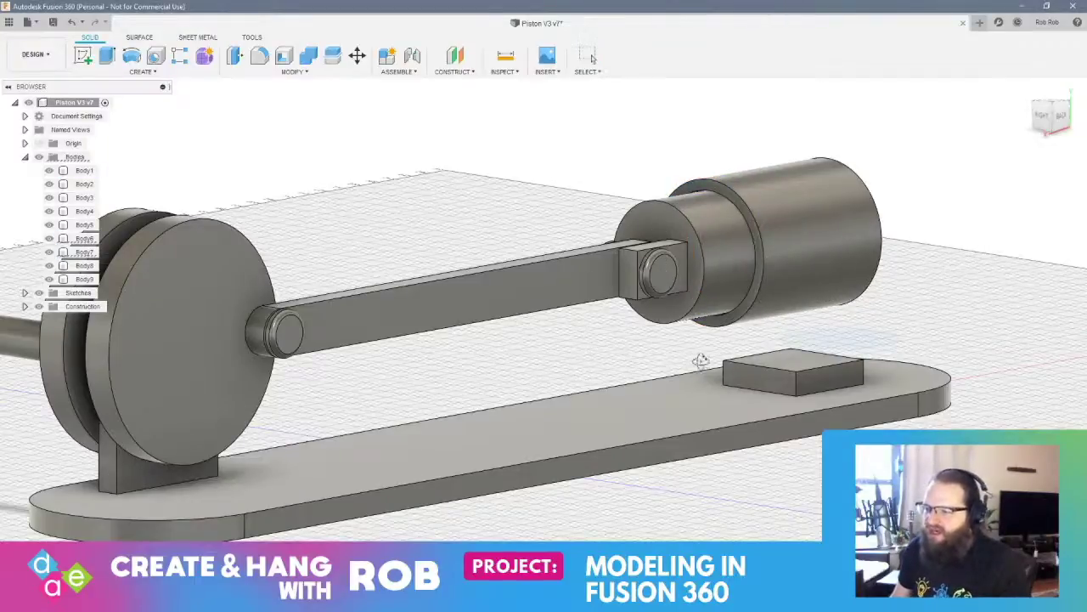
Offset the outer cylinder's ring-shaped open end face by 25 mm toward the crank
{"action": "middle_click_drag", "start_coordinate": [702, 362], "coordinate": [844, 313], "text": "shift"}
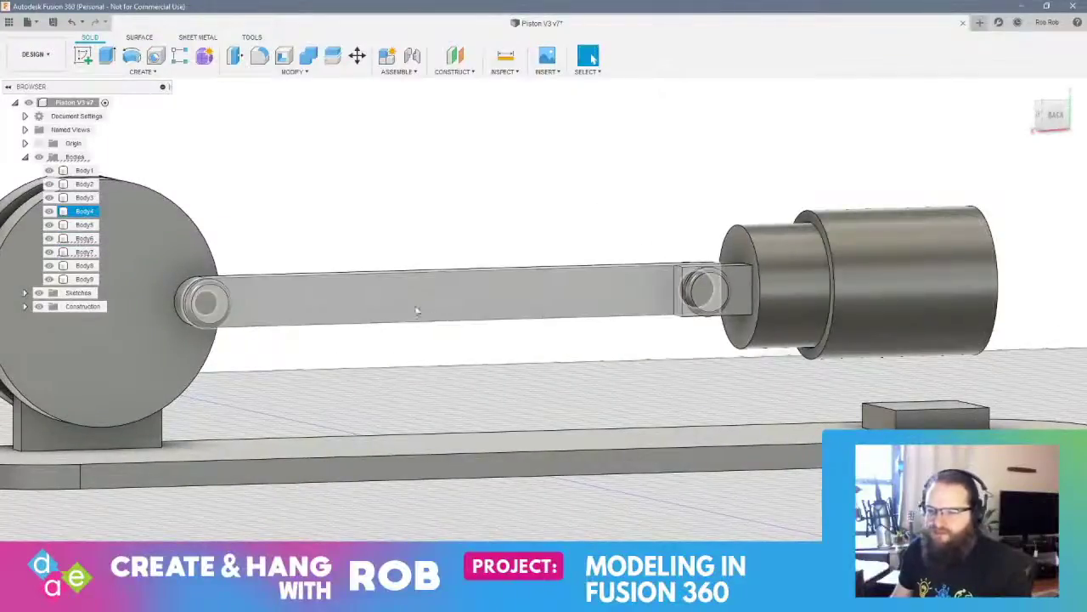
{"action": "middle_click_drag", "start_coordinate": [416, 311], "coordinate": [535, 250], "text": "shift"}
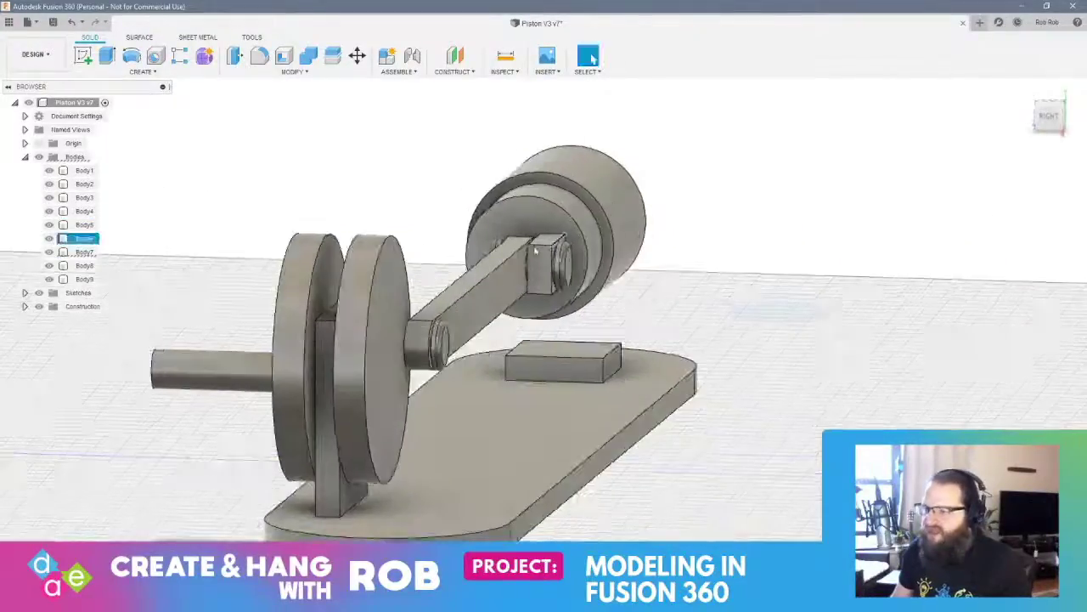
{"action": "middle_click_drag", "start_coordinate": [598, 254], "coordinate": [651, 254], "text": "shift"}
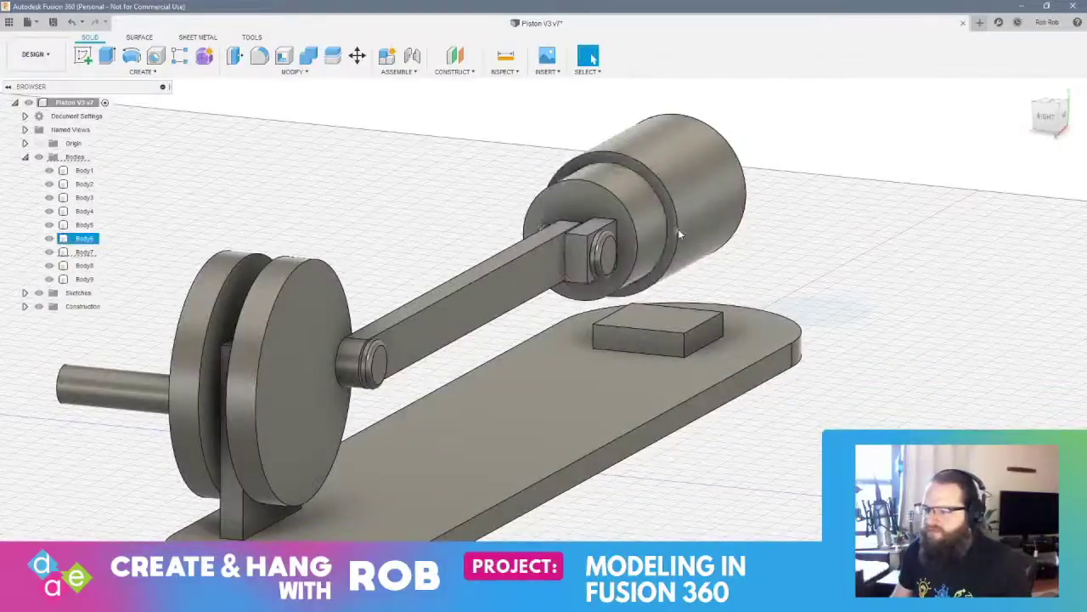
{"action": "right_click", "coordinate": [676, 231]}
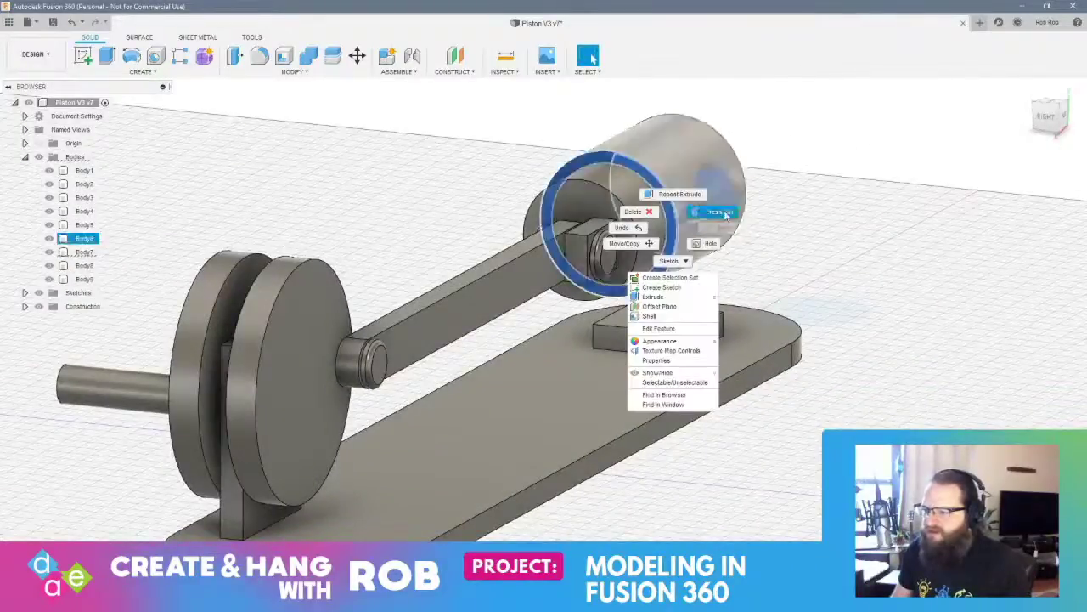
{"action": "left_click", "coordinate": [718, 212]}
{"action": "left_click_drag", "start_coordinate": [636, 247], "coordinate": [642, 245]}
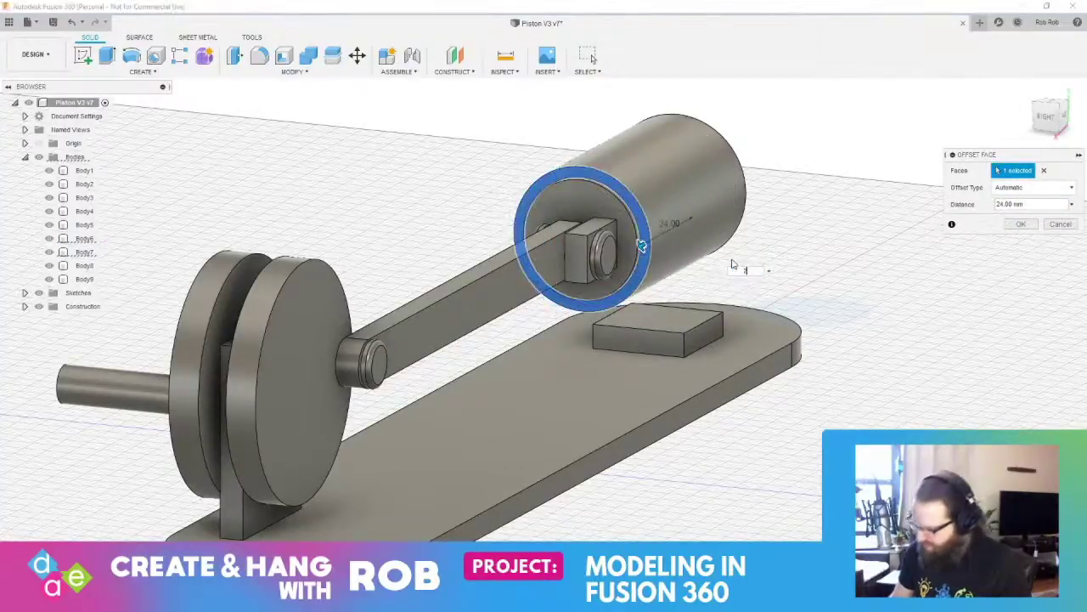
{"action": "type", "text": "25"}
{"action": "key", "text": "Return"}
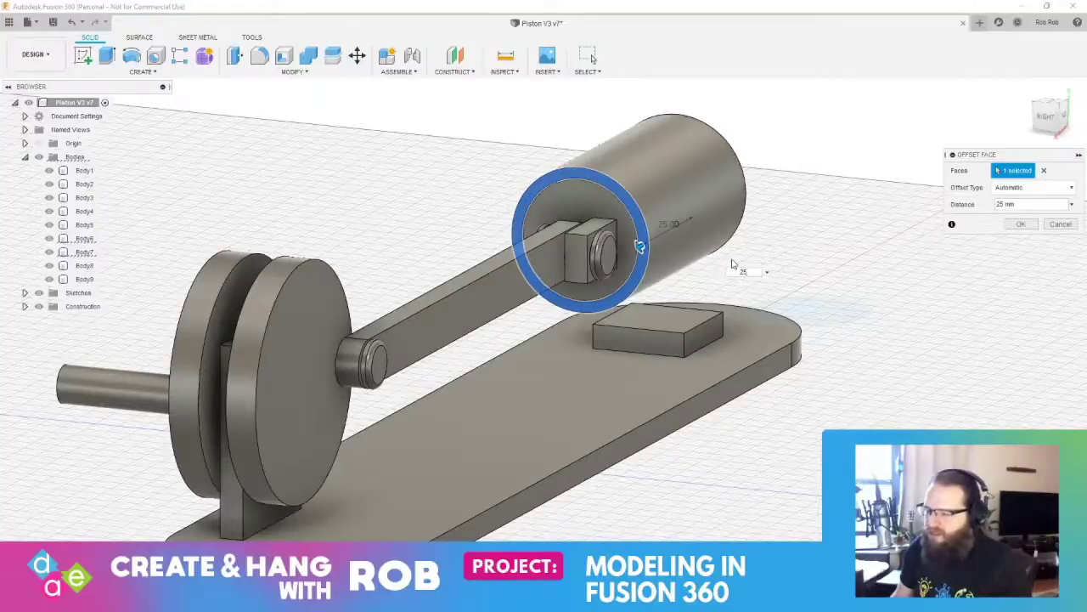
{"action": "key", "text": "Return"}
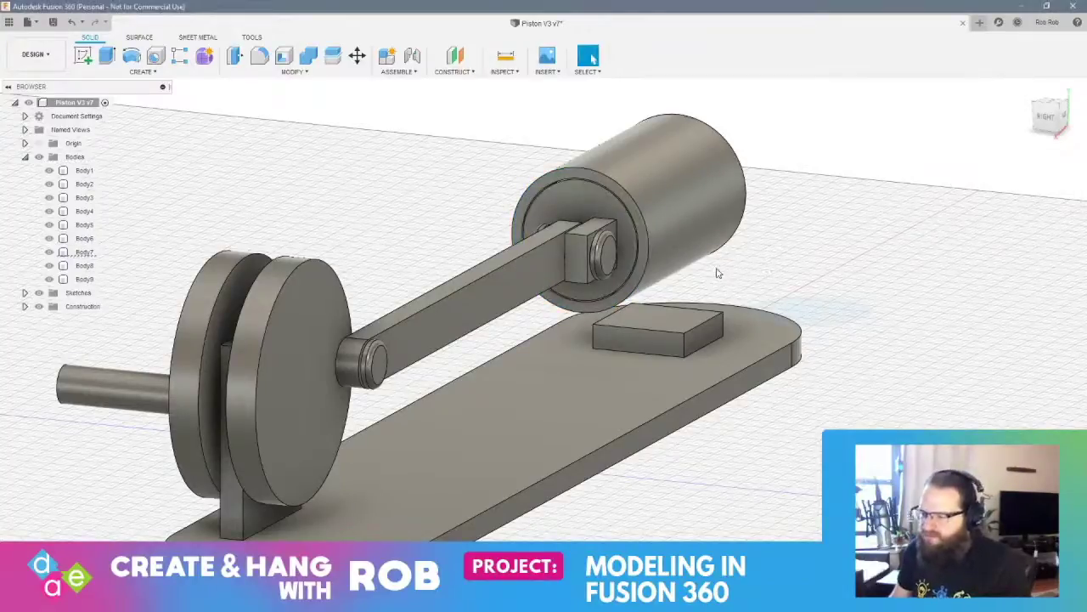
Create a construction plane offset from the outer cylinder's ring-shaped end face, on the crank side
{"action": "left_click", "coordinate": [695, 265]}
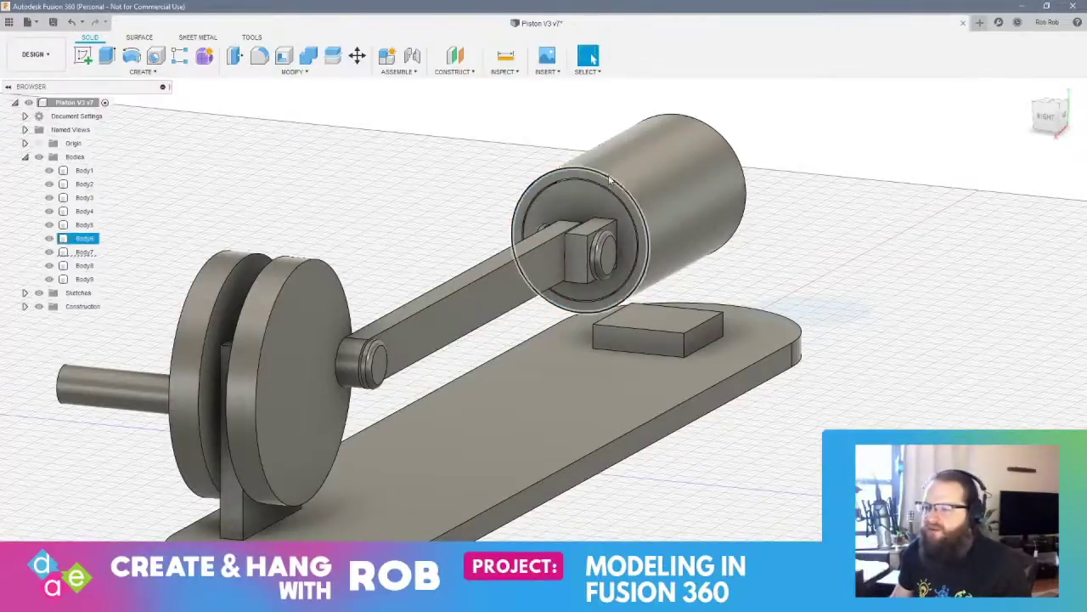
{"action": "left_click", "coordinate": [628, 202]}
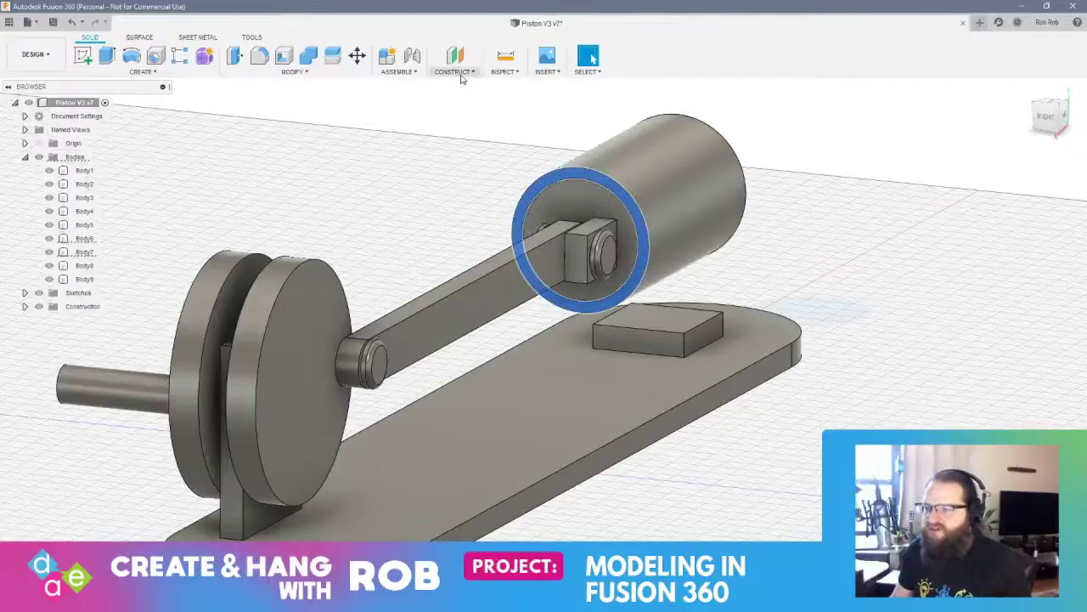
{"action": "left_click", "coordinate": [458, 75]}
{"action": "left_click", "coordinate": [475, 86]}
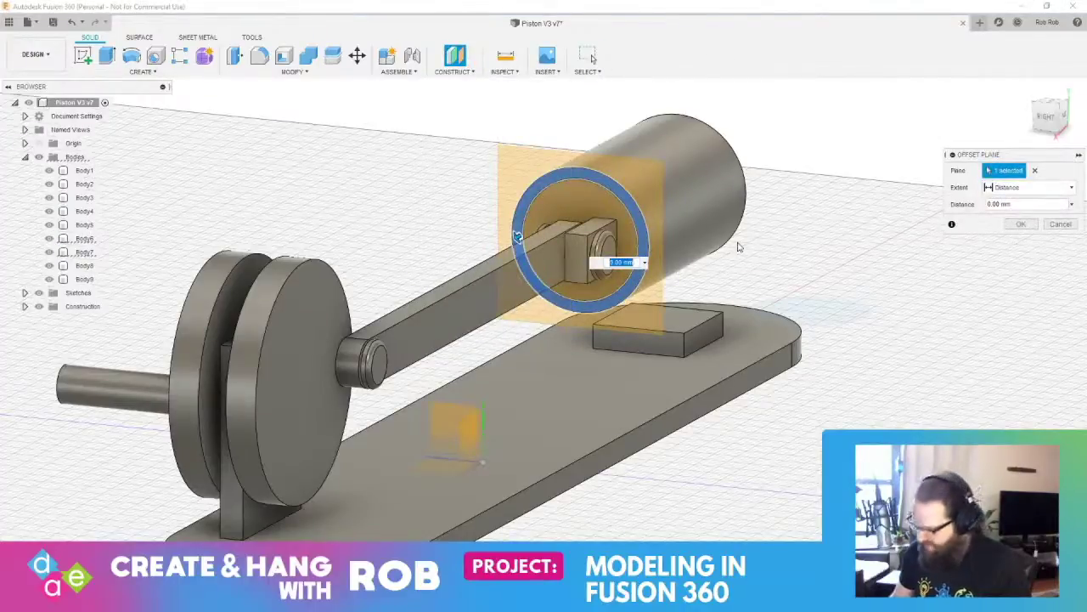
{"action": "key", "text": "Return"}
Start a sketch on the construction plane offset from the cylinder's open end and hide Body1, Body2 and Body3
{"action": "mouse_move", "coordinate": [697, 290]}
{"action": "middle_mouse_down", "text": "shift"}
{"action": "mouse_move", "coordinate": [612, 290]}
{"action": "mouse_move", "coordinate": [704, 277]}
{"action": "mouse_move", "coordinate": [689, 281]}
{"action": "middle_mouse_up", "text": "shift"}
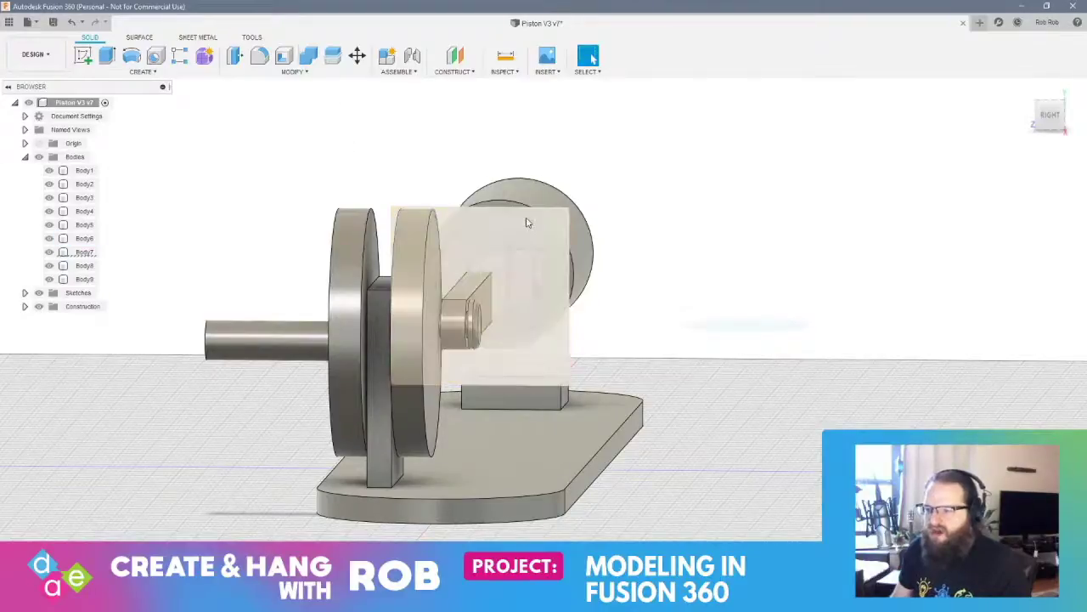
{"action": "left_click", "coordinate": [528, 220]}
{"action": "left_click", "coordinate": [83, 56]}
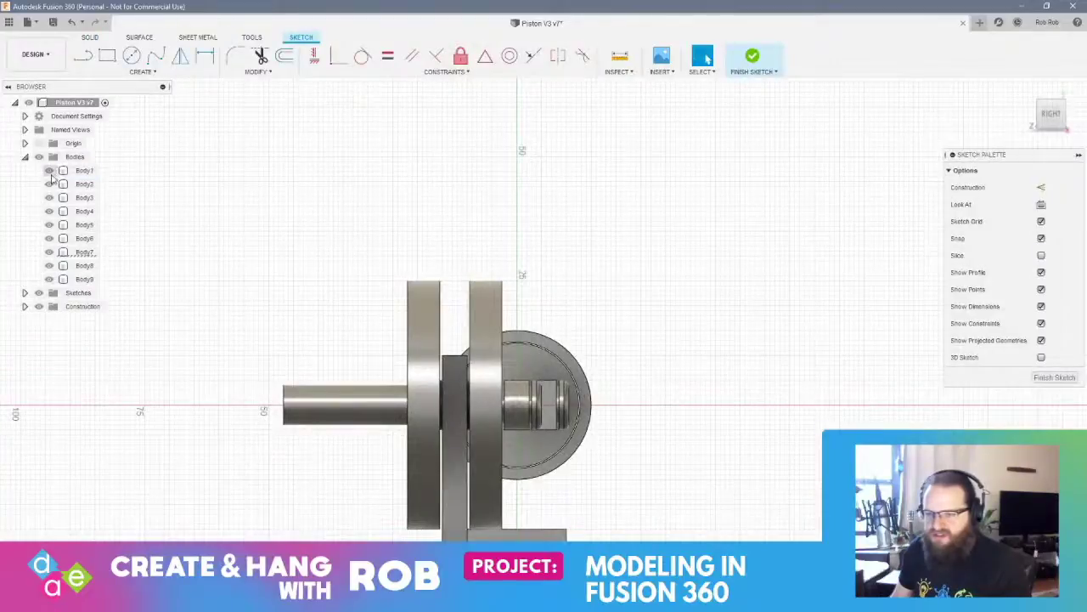
{"action": "left_click", "coordinate": [48, 170]}
{"action": "left_click", "coordinate": [48, 184]}
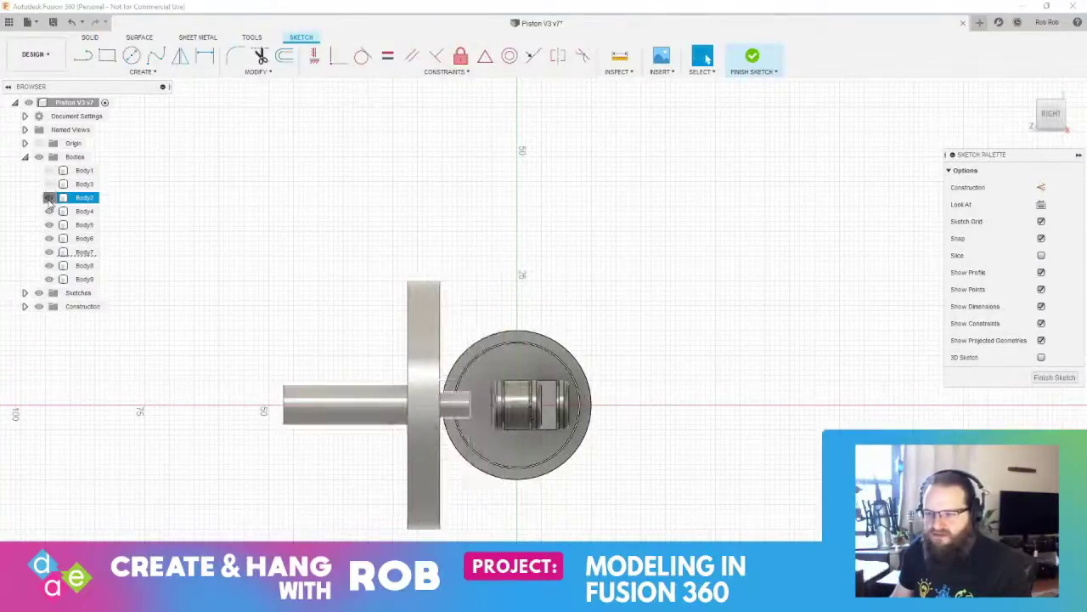
{"action": "left_click", "coordinate": [48, 197]}
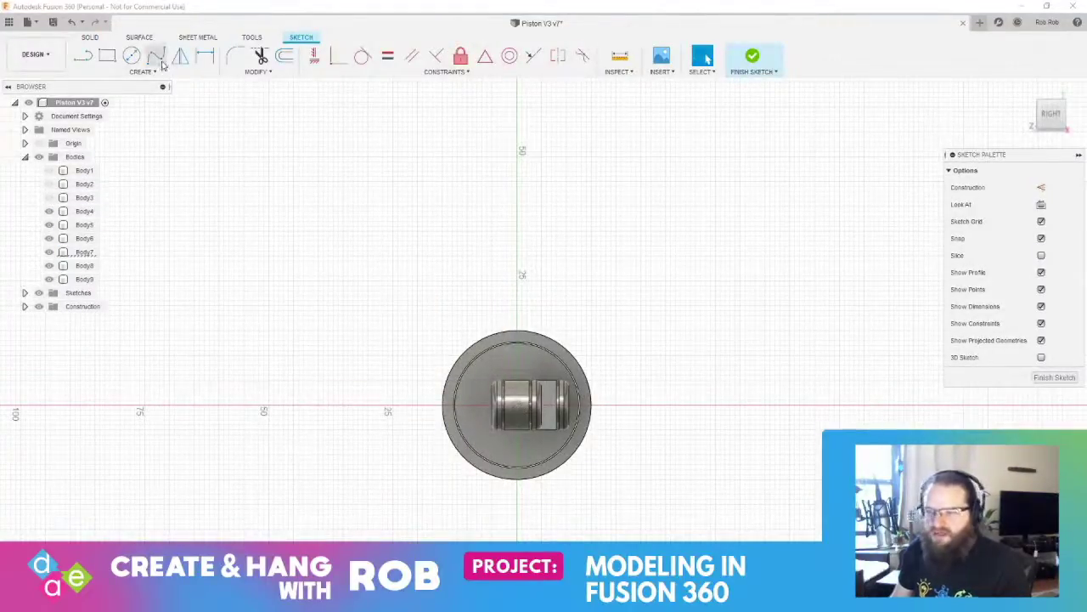
Sketch two concentric circles of 50 mm and 45 mm diameter centred on the cylinder axis, and finish the sketch
{"action": "key", "text": "c"}
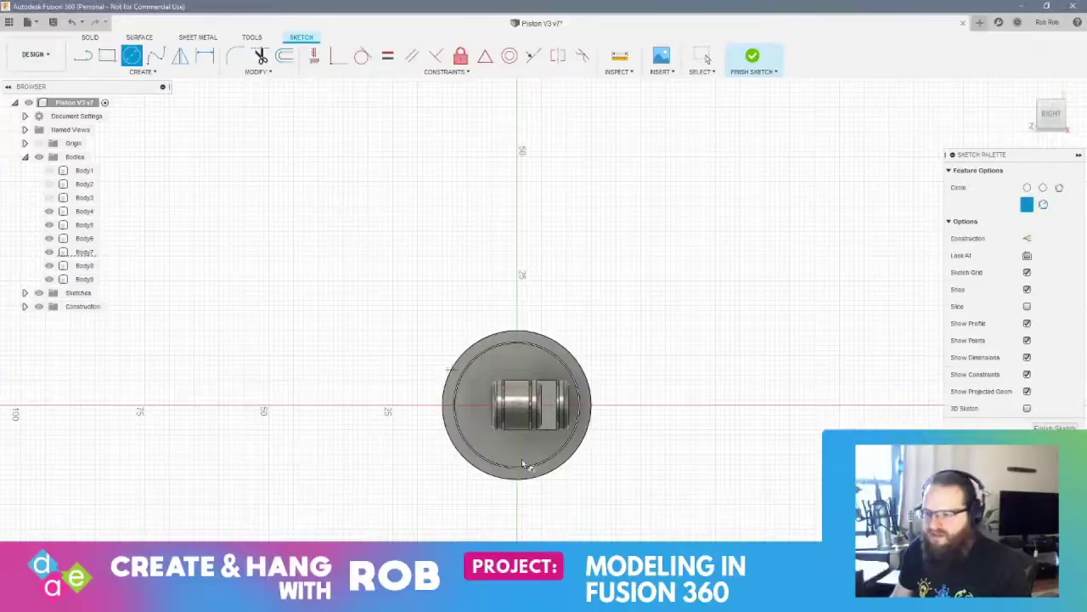
{"action": "left_click", "coordinate": [516, 406]}
{"action": "type", "text": "50"}
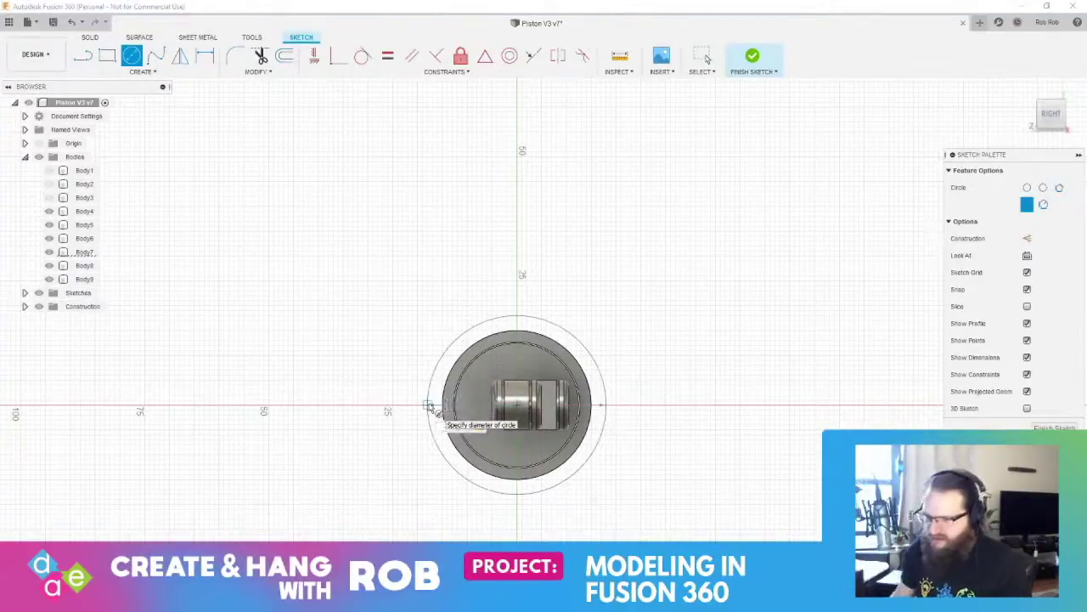
{"action": "key", "text": "Return"}
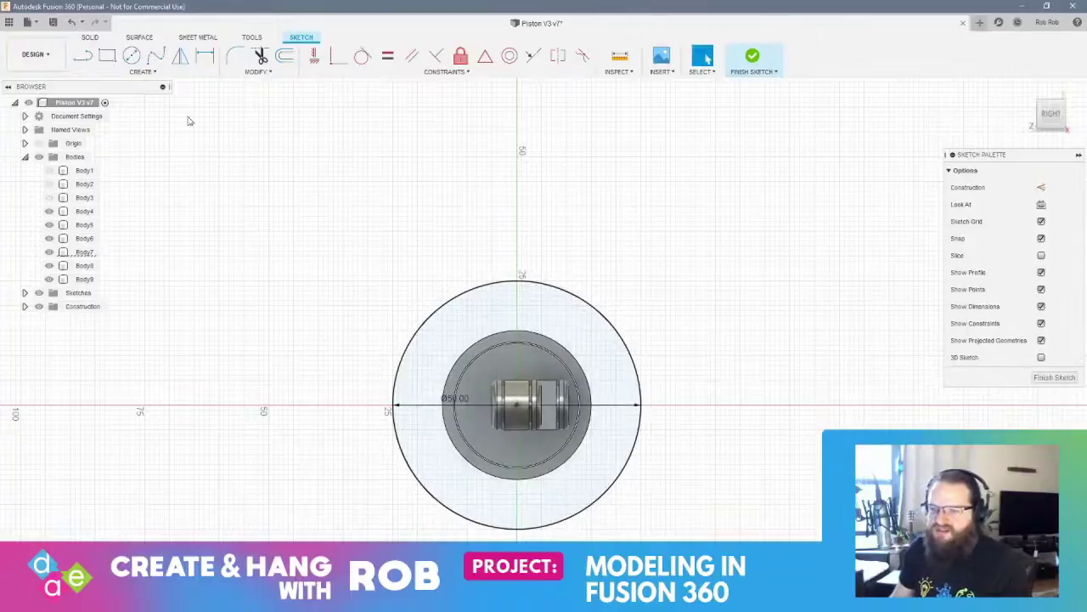
{"action": "left_click", "coordinate": [517, 406]}
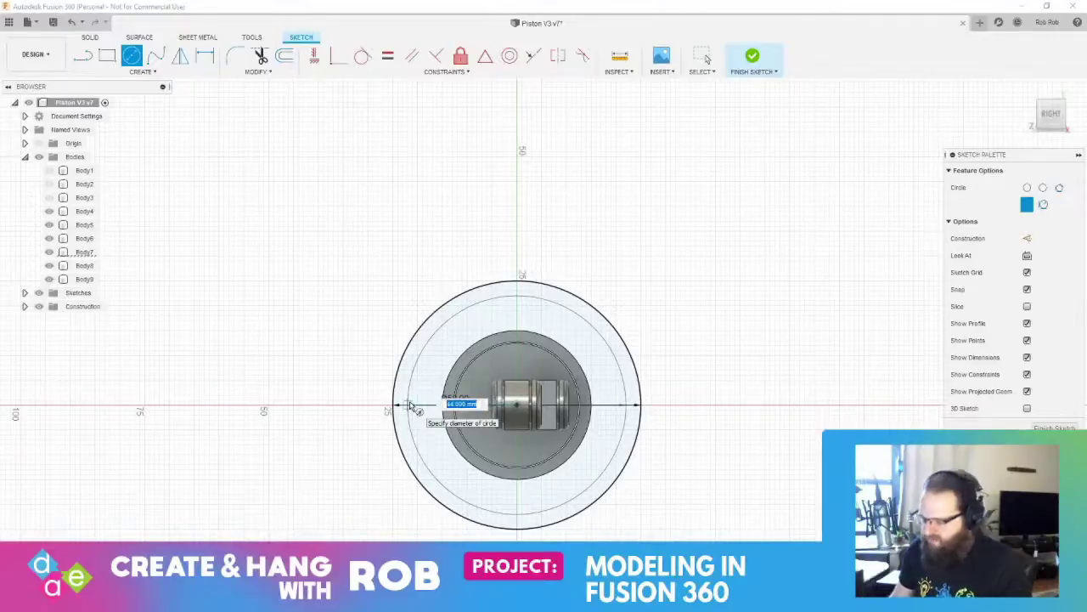
{"action": "type", "text": "45"}
{"action": "key", "text": "Return"}
{"action": "key", "text": "Escape"}
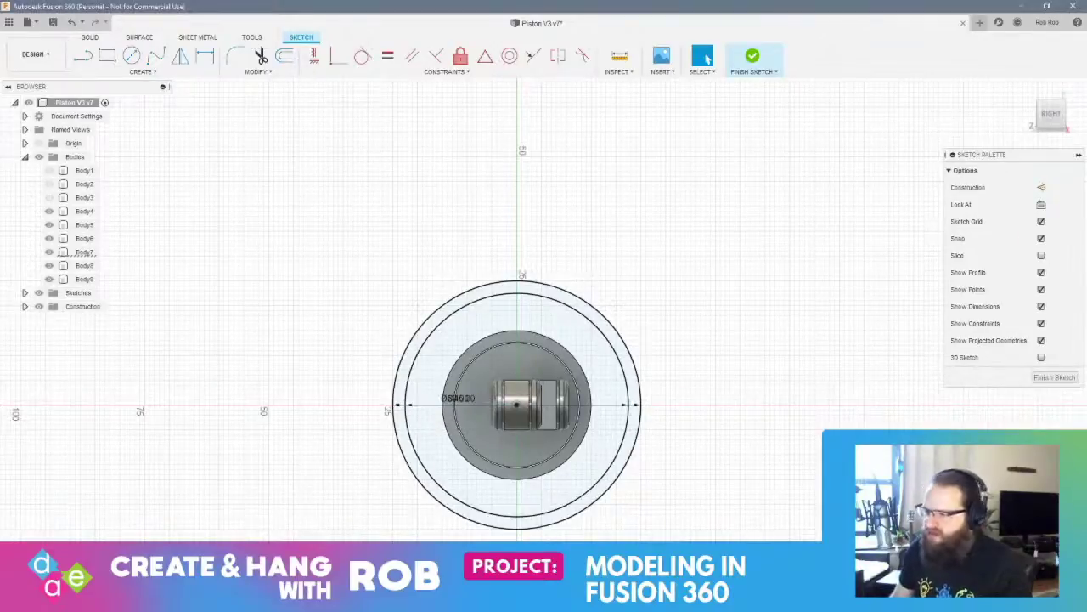
{"action": "left_click", "coordinate": [1053, 377]}
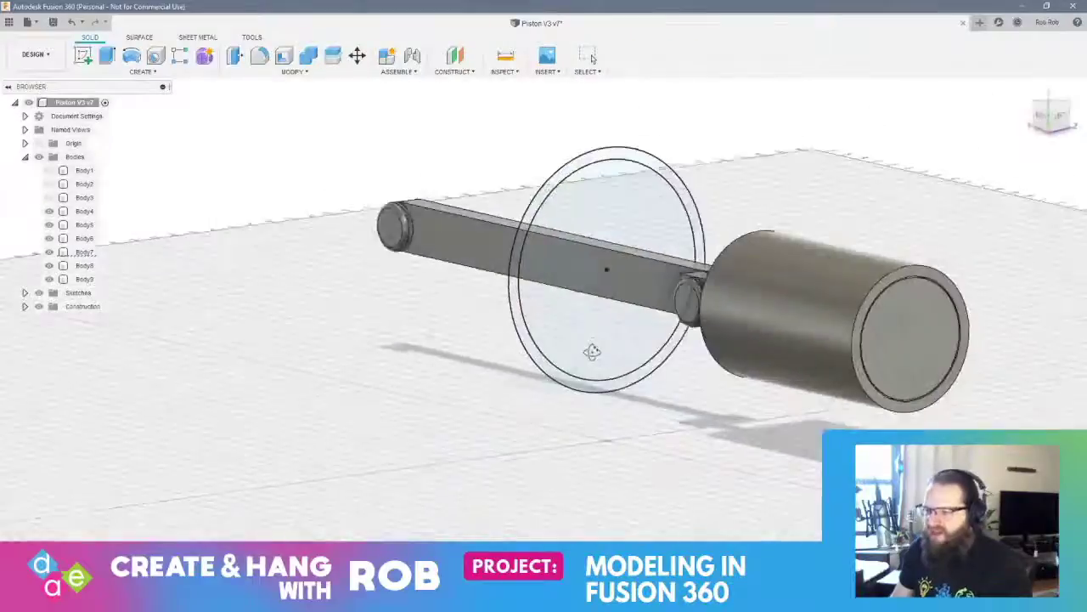
Try to loft between the cylinder's ring-shaped open end face and the ring profile between the two sketched circles
{"action": "middle_click_drag", "start_coordinate": [592, 350], "coordinate": [691, 353], "text": "shift"}
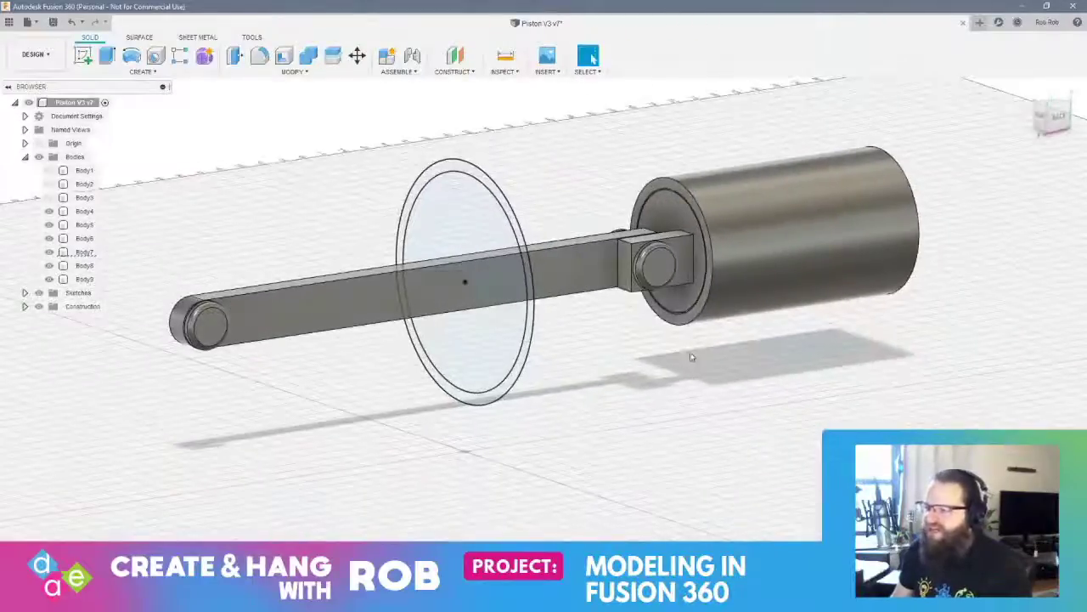
{"action": "scroll", "coordinate": [704, 286], "scroll_direction": "up", "scroll_amount": 4}
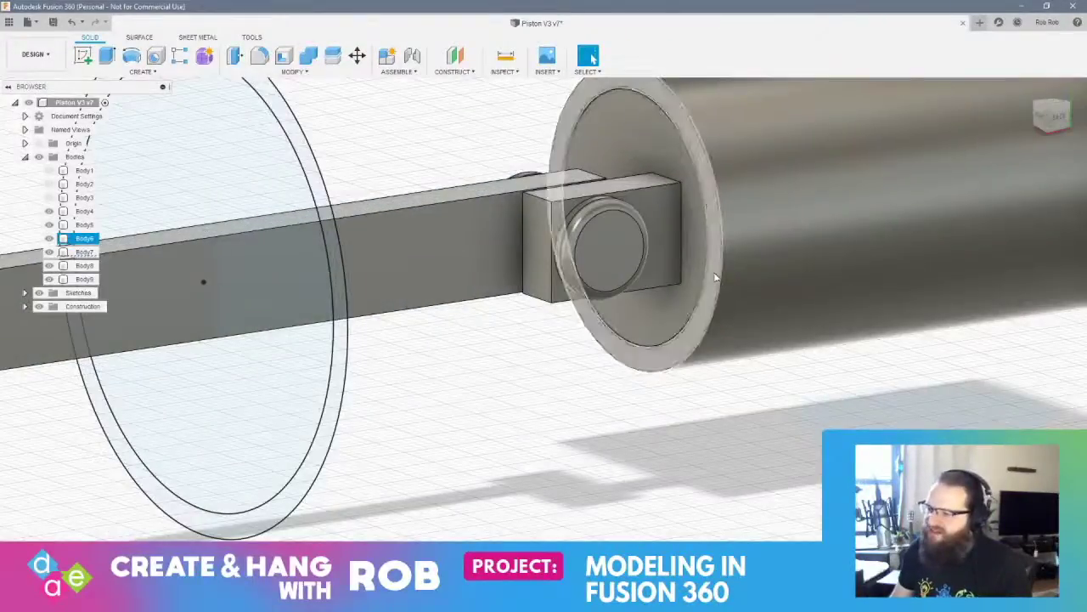
{"action": "left_click", "coordinate": [716, 293]}
{"action": "scroll", "coordinate": [332, 508], "scroll_direction": "down", "scroll_amount": 2}
{"action": "scroll", "coordinate": [331, 508], "scroll_direction": "down", "scroll_amount": 2}
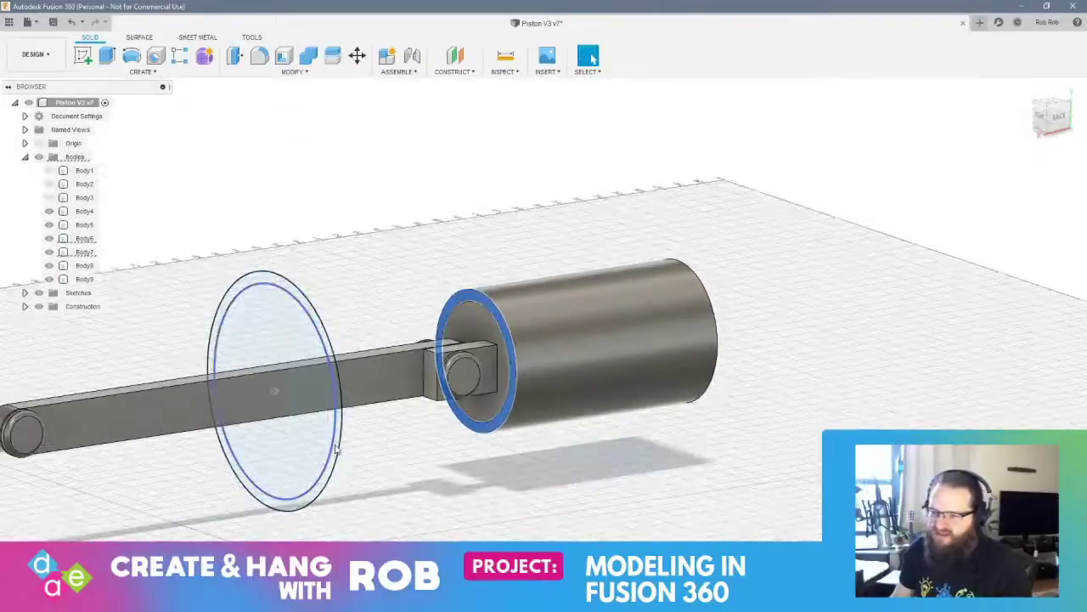
{"action": "scroll", "coordinate": [337, 442], "scroll_direction": "up", "scroll_amount": 5}
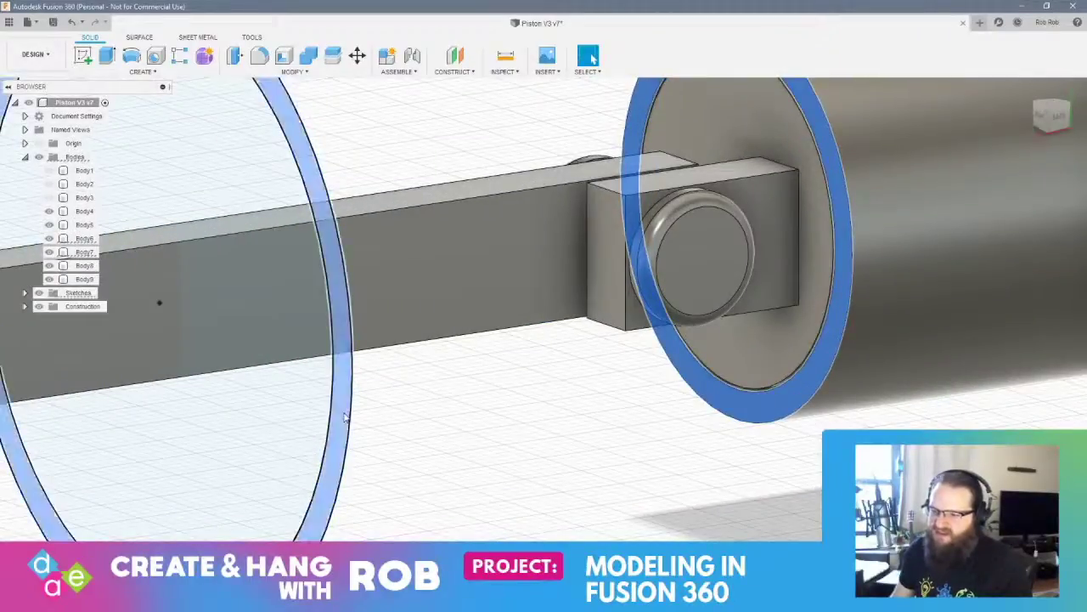
{"action": "scroll", "coordinate": [214, 153], "scroll_direction": "down", "scroll_amount": 5}
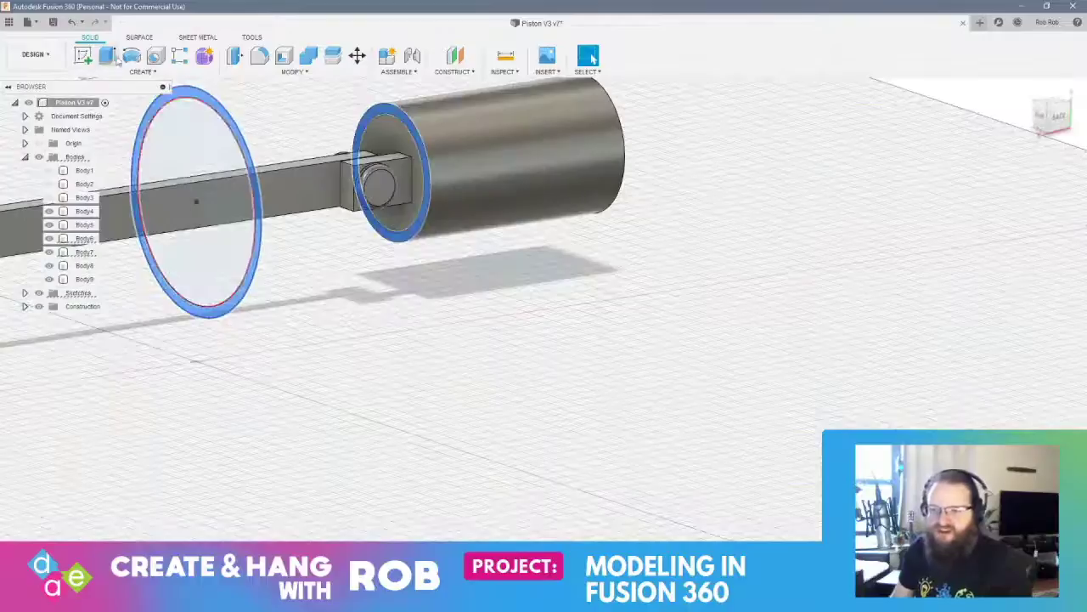
{"action": "left_click", "coordinate": [136, 71]}
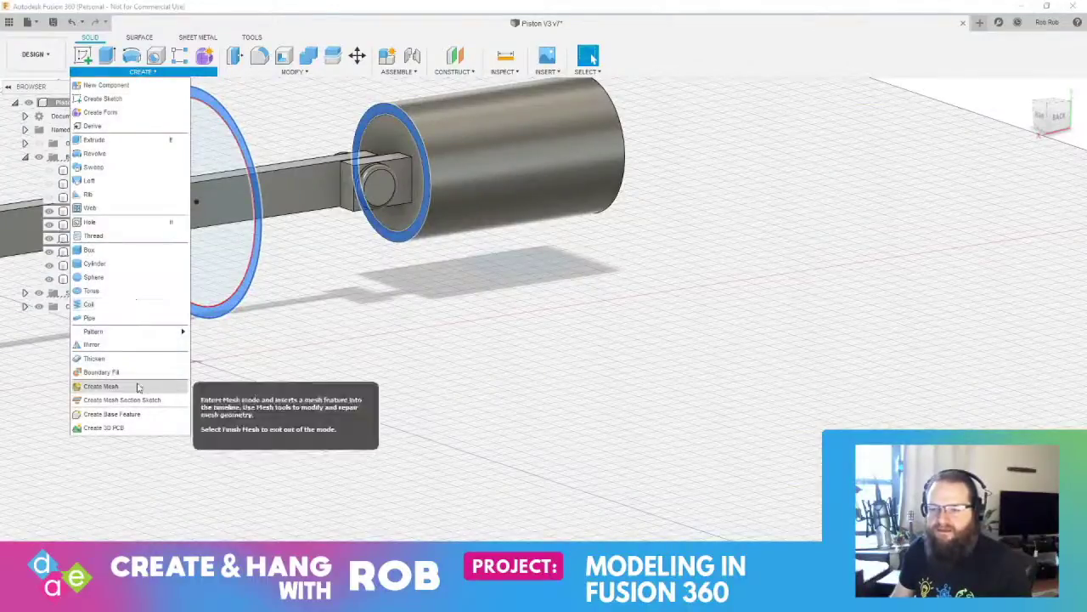
{"action": "left_click", "coordinate": [128, 181]}
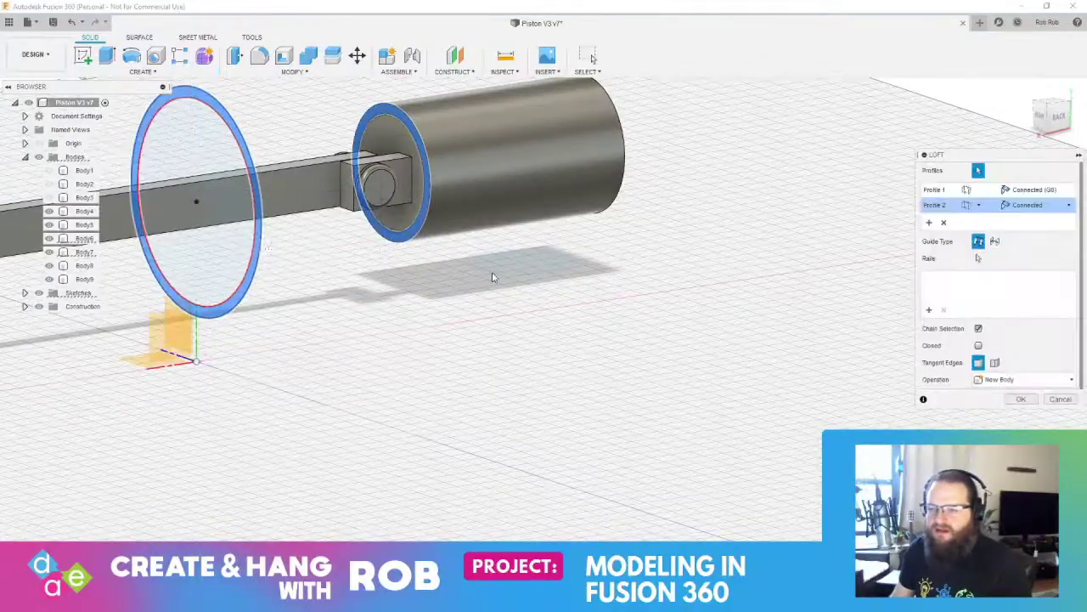
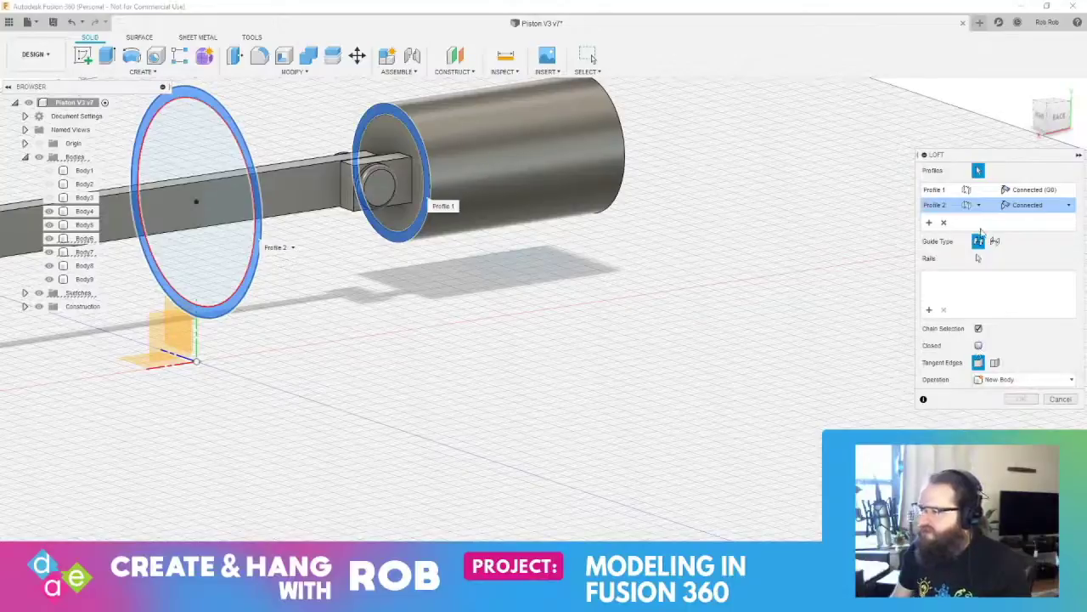
{"action": "middle_click_drag", "start_coordinate": [464, 305], "coordinate": [416, 301], "text": "shift"}
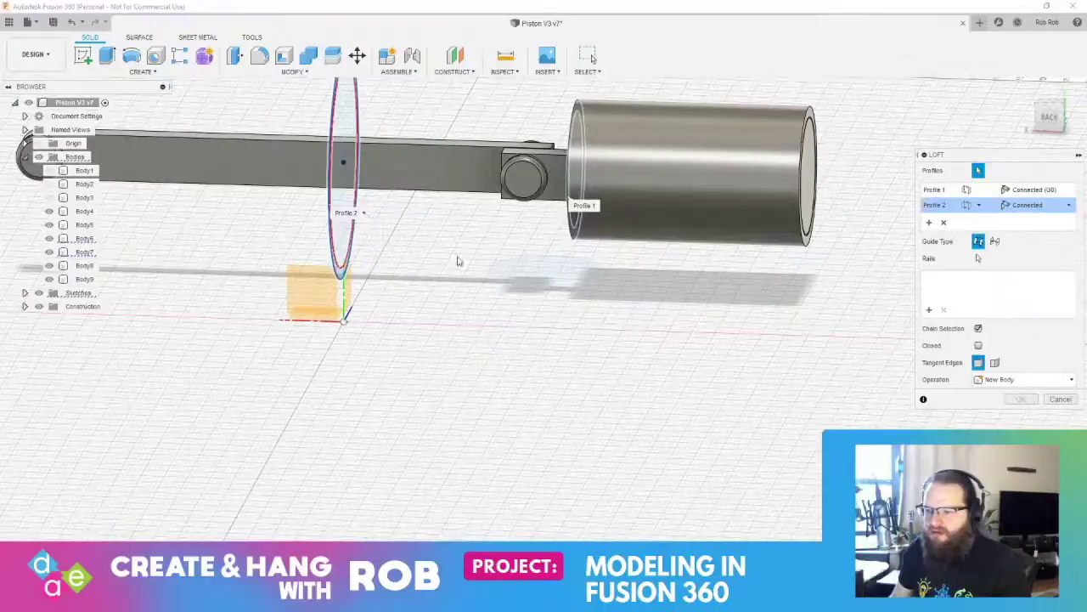
{"action": "middle_click_drag", "start_coordinate": [482, 271], "coordinate": [570, 284], "text": "shift"}
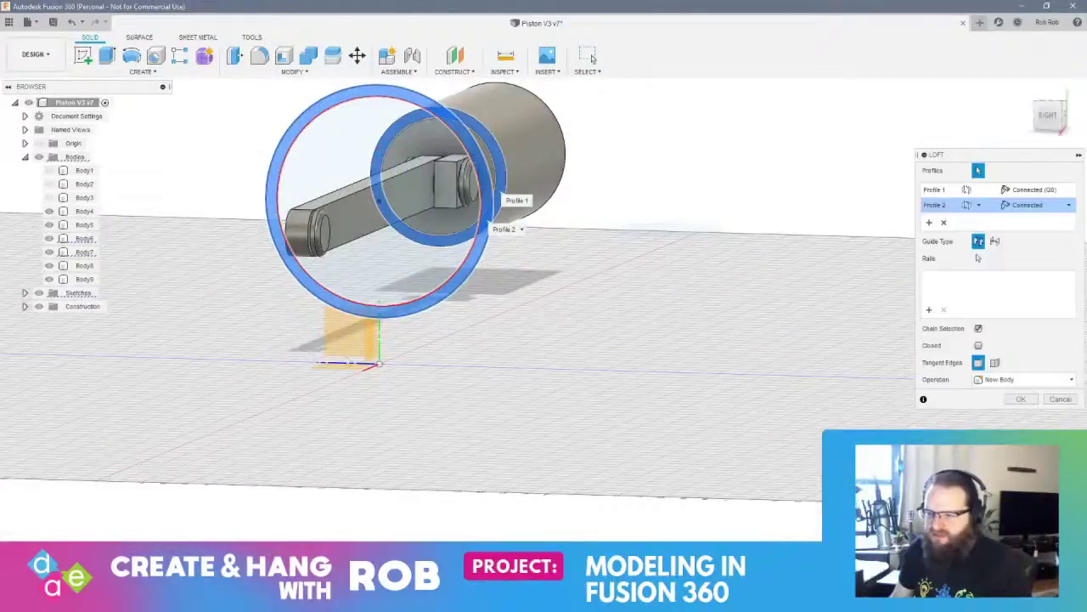
{"action": "left_click", "coordinate": [1059, 399]}
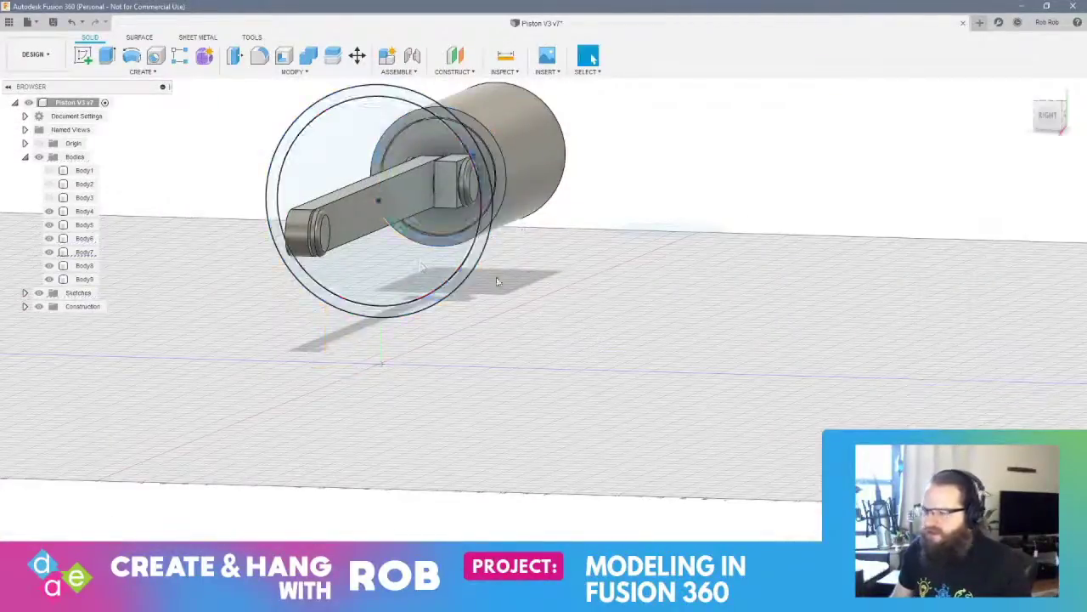
Try the loft again by picking the cylinder's end ring and the sketched ring within the command, with a centerline guide type
{"action": "middle_click_drag", "start_coordinate": [543, 229], "coordinate": [492, 236], "text": "shift"}
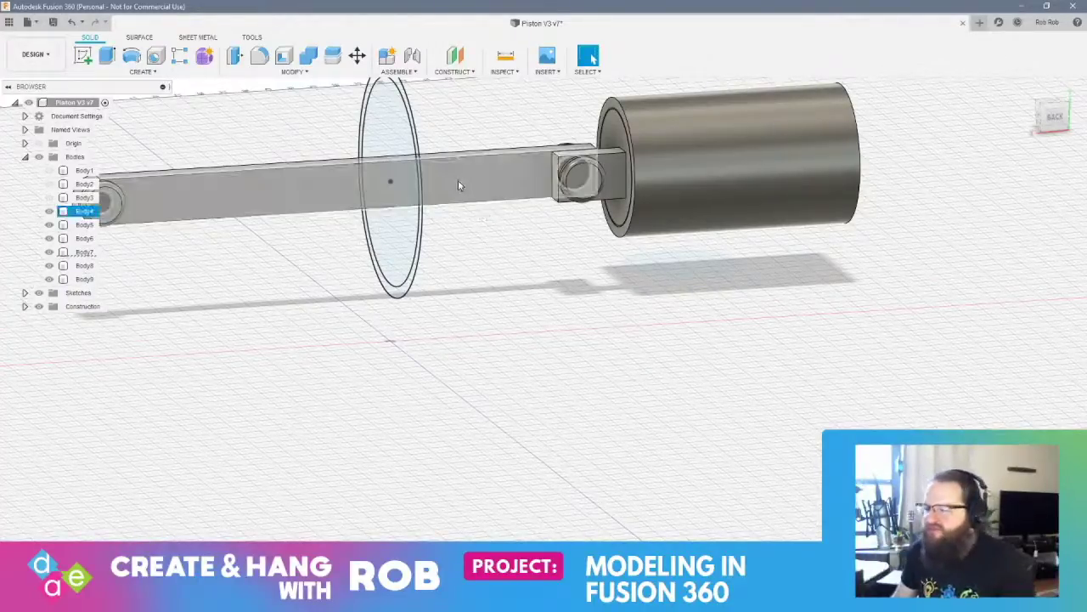
{"action": "left_click", "coordinate": [146, 72]}
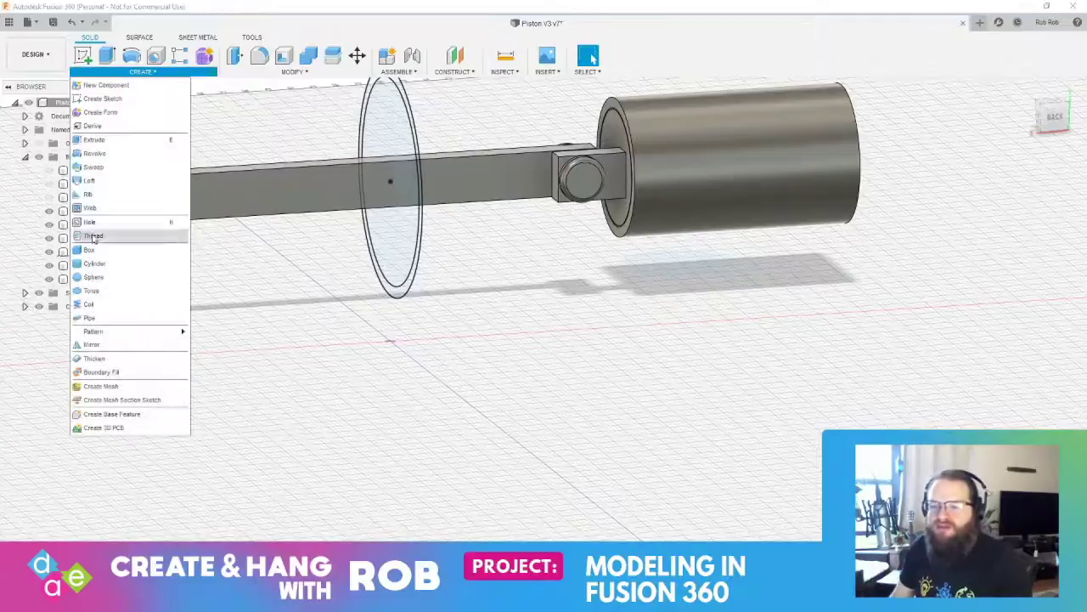
{"action": "left_click", "coordinate": [90, 180]}
{"action": "middle_click_drag", "start_coordinate": [533, 275], "coordinate": [490, 196], "text": "shift"}
{"action": "left_click", "coordinate": [620, 185]}
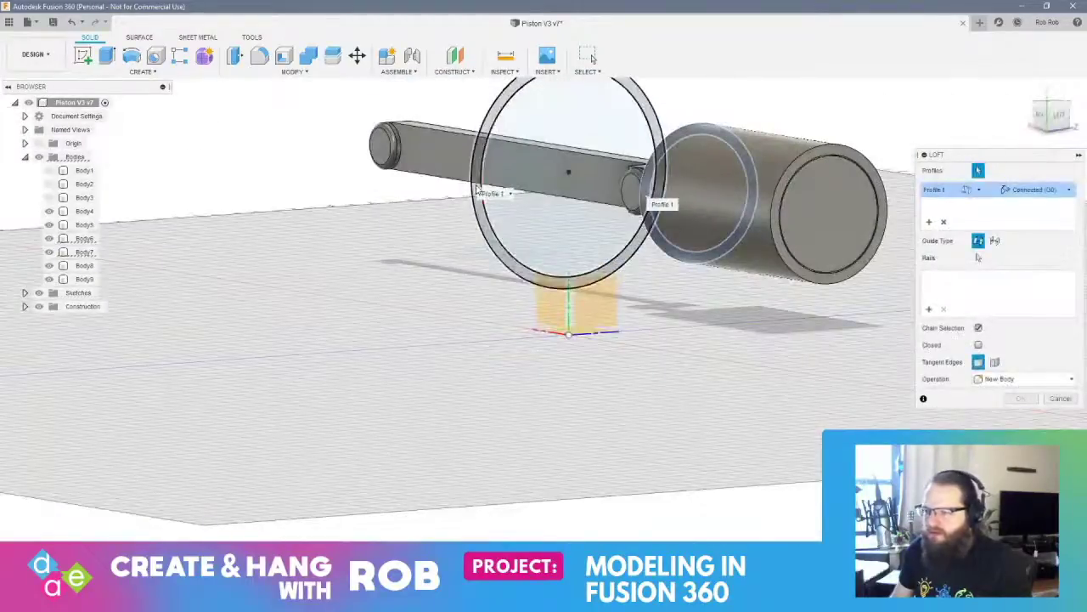
{"action": "left_click", "coordinate": [478, 189]}
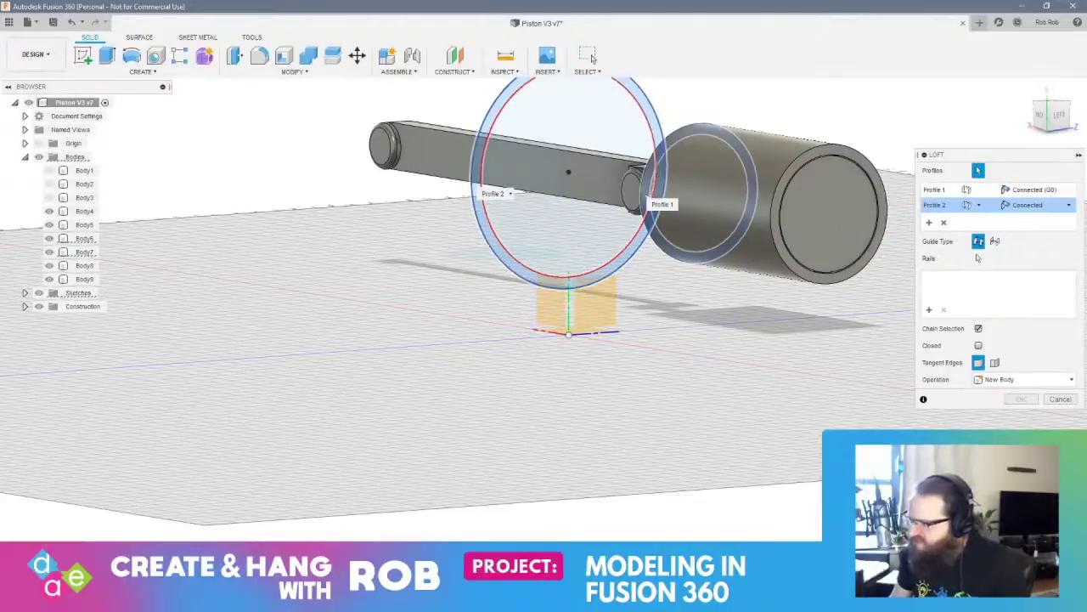
{"action": "mouse_move", "coordinate": [668, 384]}
{"action": "middle_mouse_down", "text": "shift"}
{"action": "mouse_move", "coordinate": [626, 354]}
{"action": "mouse_move", "coordinate": [721, 376]}
{"action": "mouse_move", "coordinate": [748, 371]}
{"action": "mouse_move", "coordinate": [791, 325]}
{"action": "mouse_move", "coordinate": [669, 395]}
{"action": "middle_mouse_up", "text": "shift"}
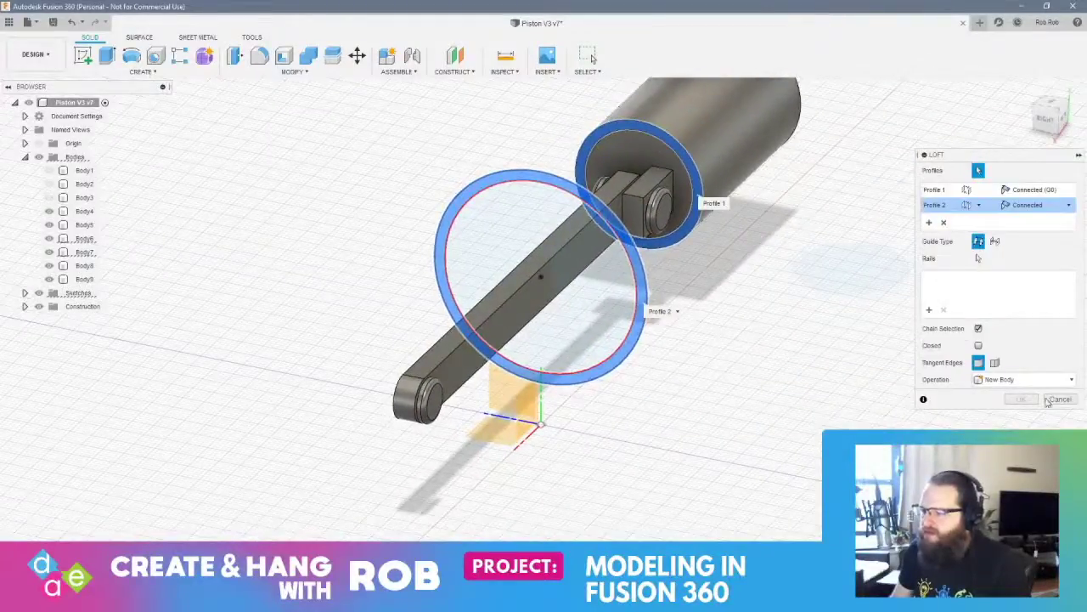
{"action": "left_click", "coordinate": [996, 242]}
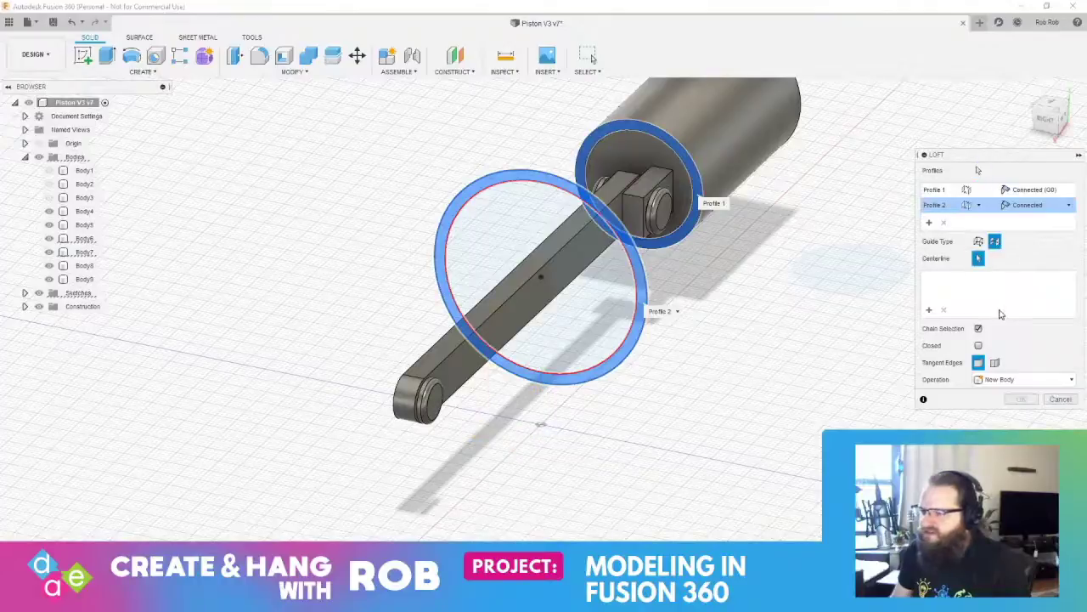
{"action": "left_click", "coordinate": [1060, 400]}
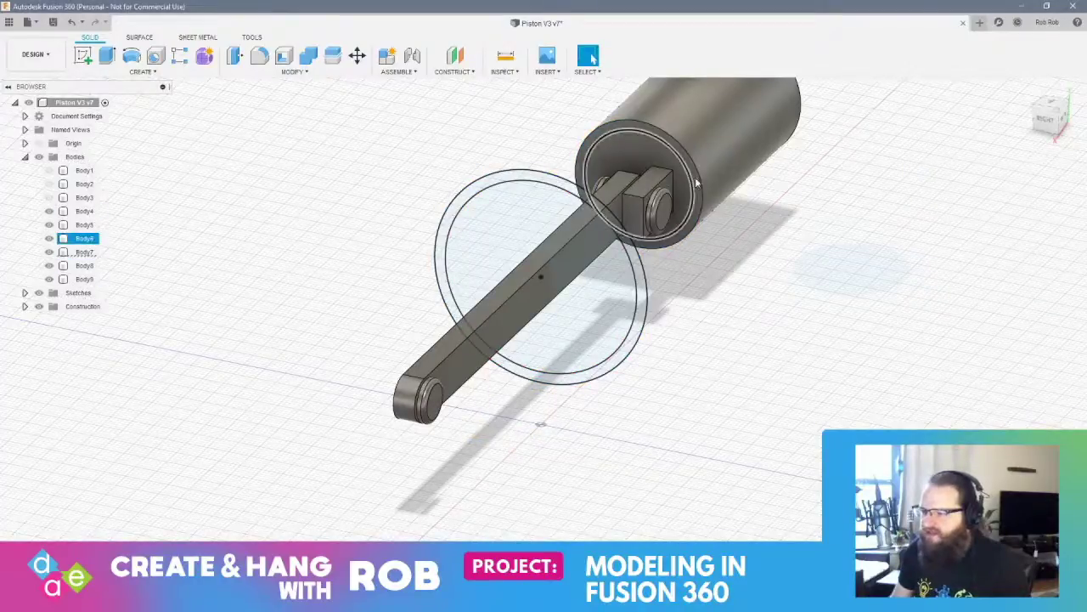
Retry the loft with a centerline guide type, using the cylinder's open end ring and the sketched ring as profiles
{"action": "left_click", "coordinate": [132, 75]}
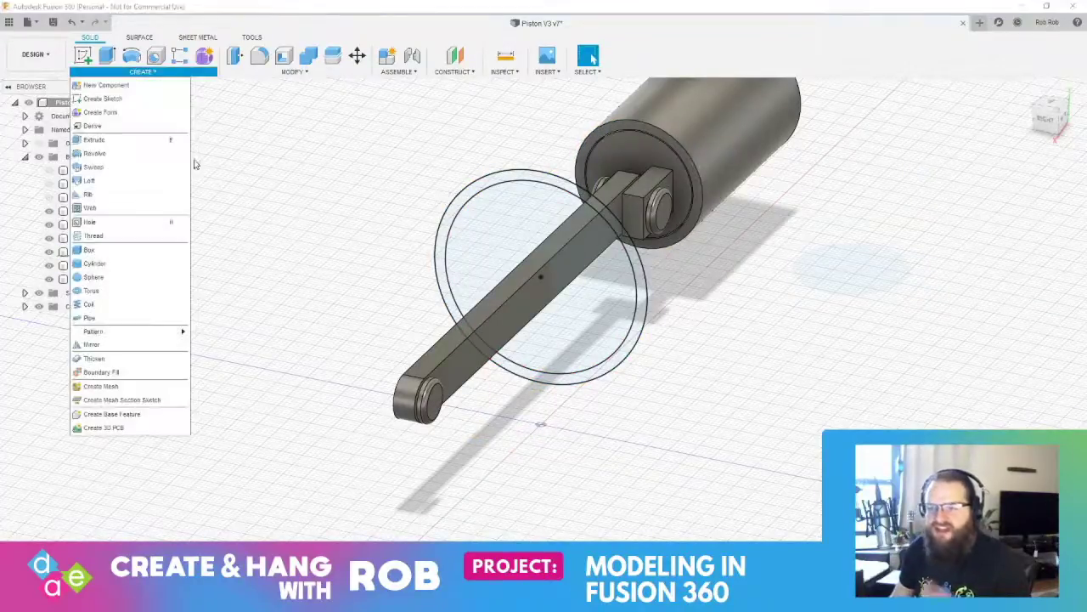
{"action": "left_click", "coordinate": [132, 181]}
{"action": "left_click", "coordinate": [995, 242]}
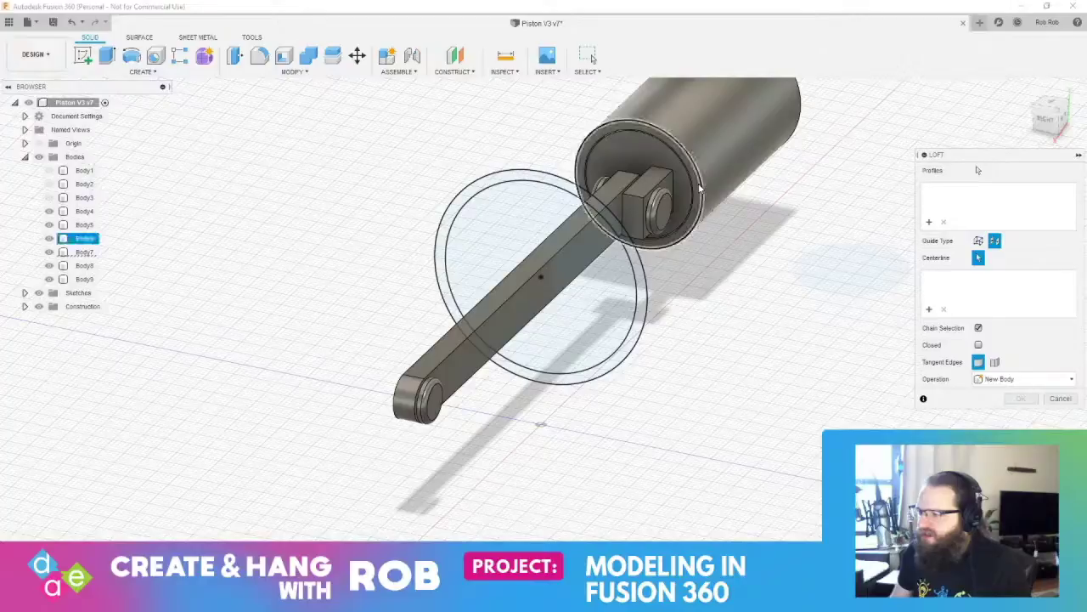
{"action": "left_click", "coordinate": [930, 222]}
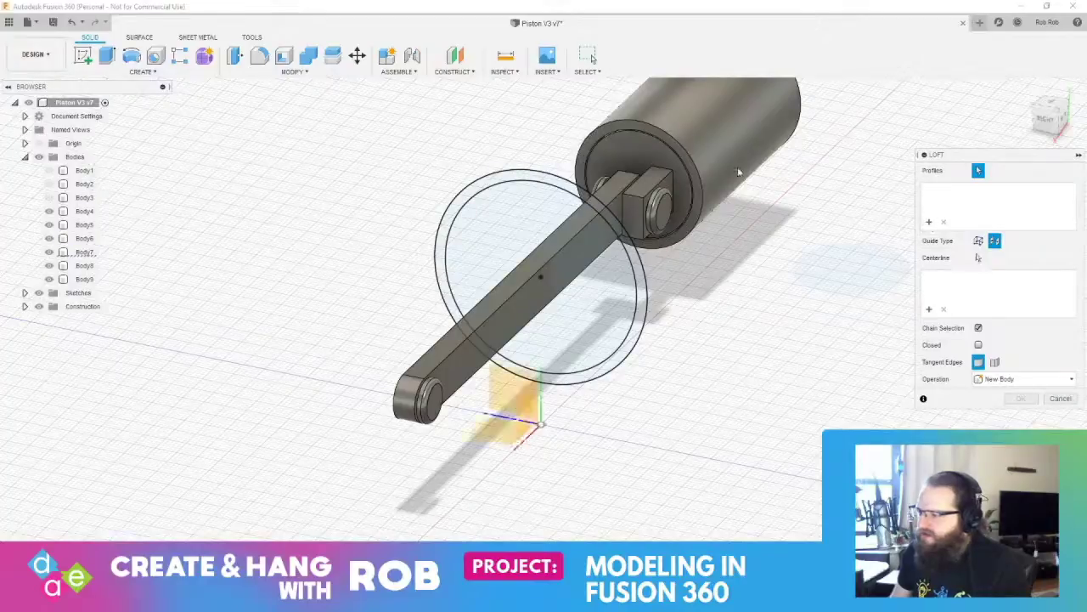
{"action": "left_click", "coordinate": [695, 175]}
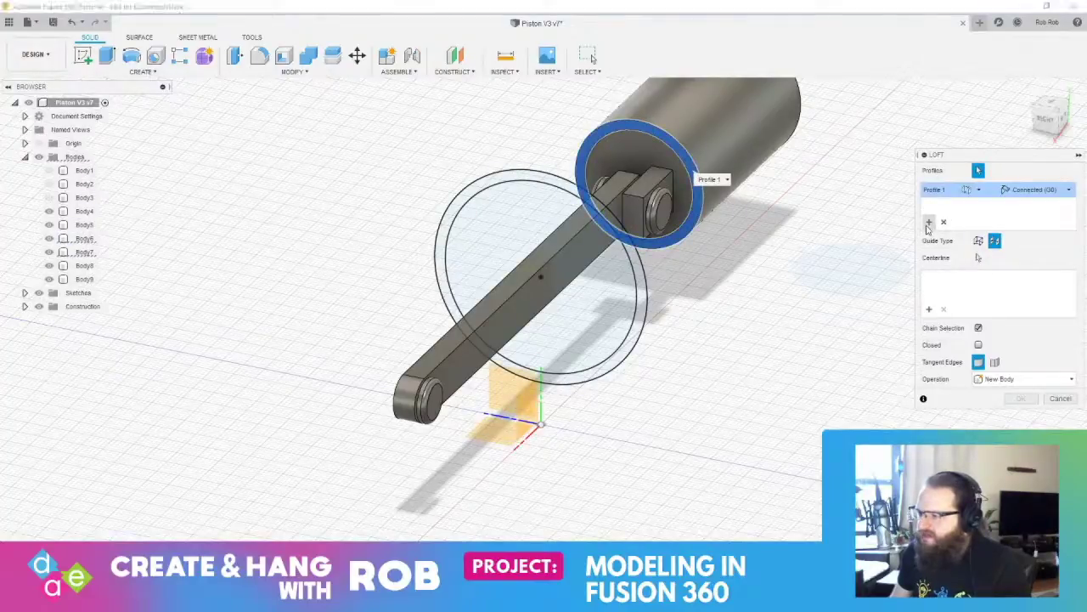
{"action": "left_click", "coordinate": [930, 222]}
{"action": "left_click", "coordinate": [642, 307]}
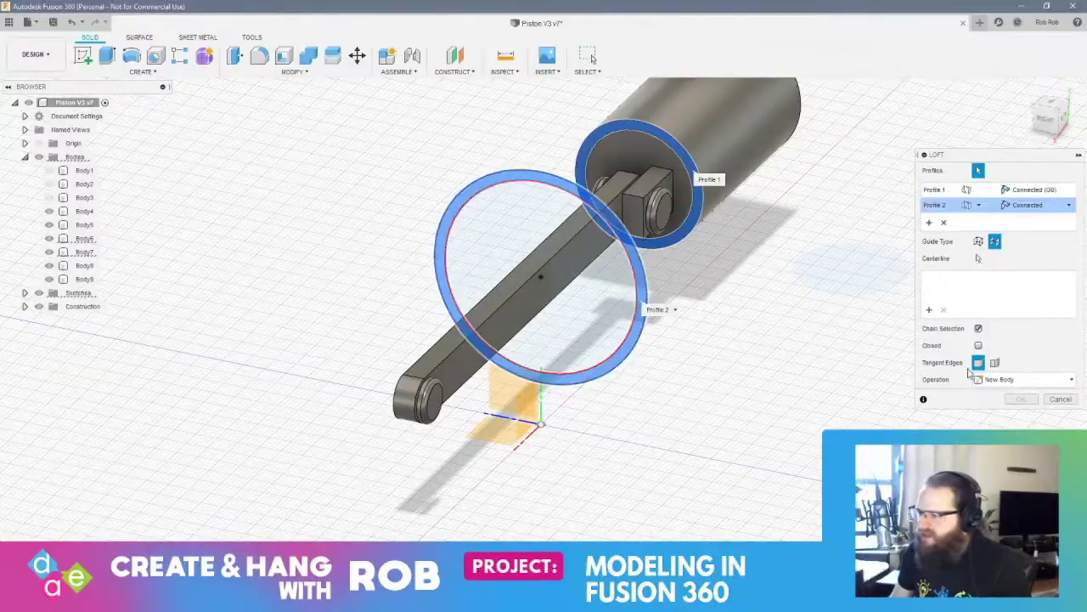
Try a connecting rod edge as the loft's centerline with the alternative tangent edges option, and cancel the loft
{"action": "left_click", "coordinate": [929, 311]}
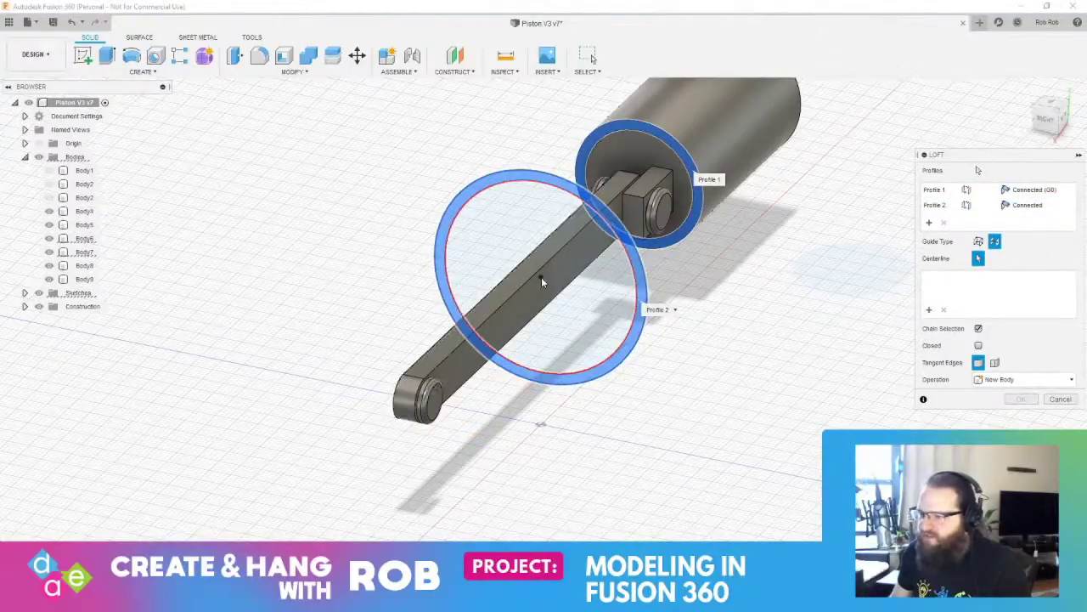
{"action": "middle_click_drag", "start_coordinate": [541, 280], "coordinate": [571, 295], "text": "shift"}
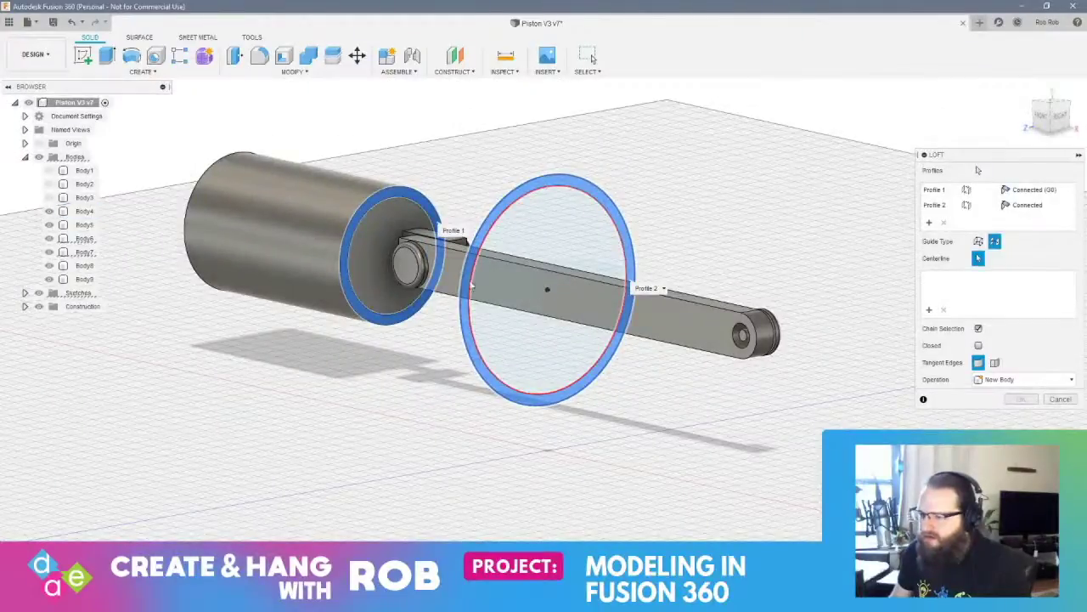
{"action": "left_click", "coordinate": [49, 212]}
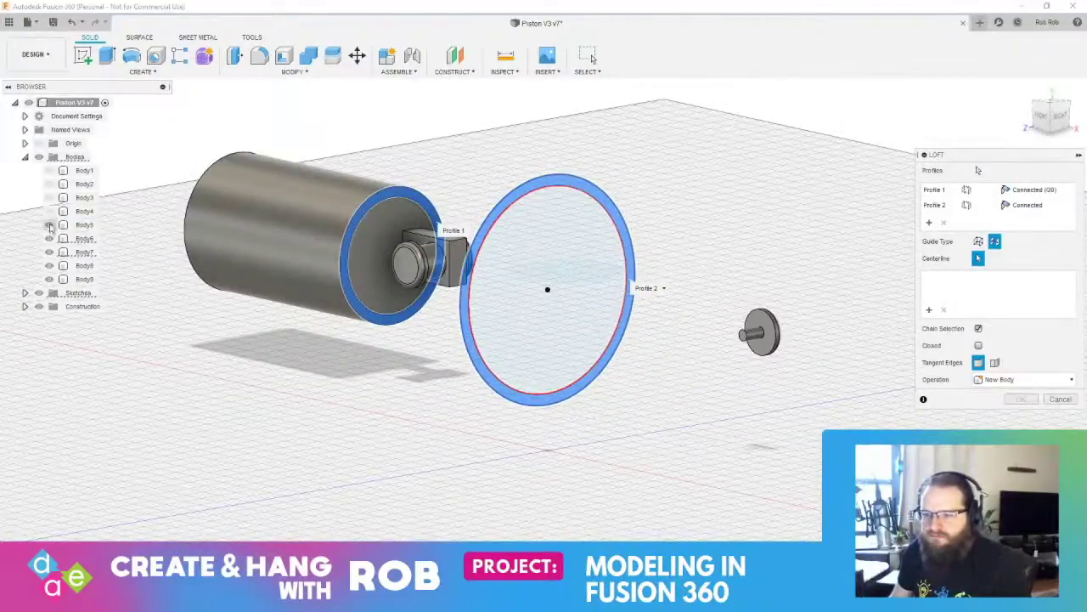
{"action": "left_click", "coordinate": [48, 225]}
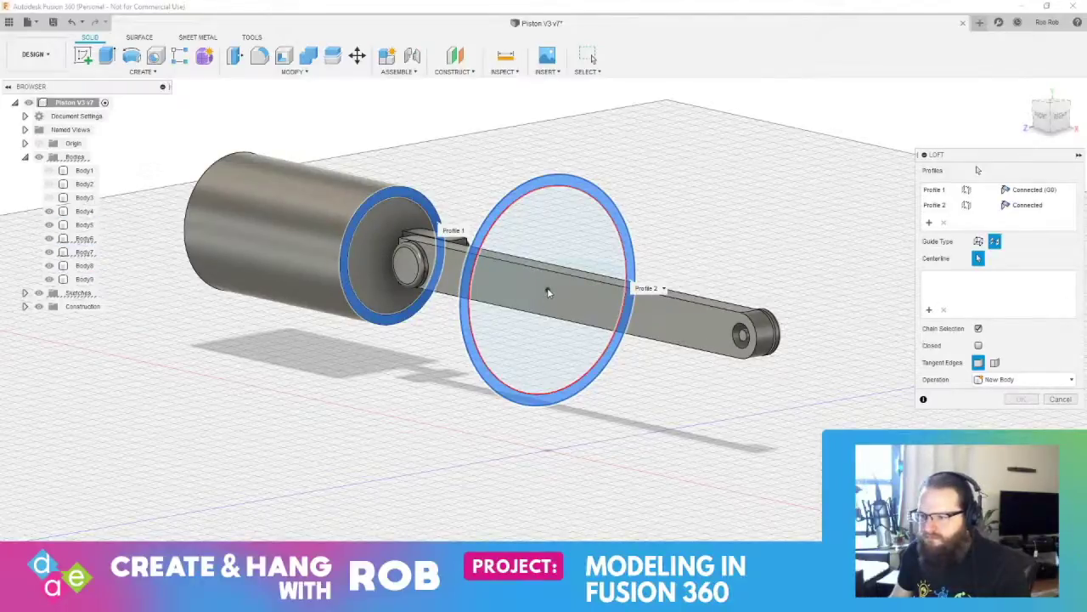
{"action": "middle_click_drag", "start_coordinate": [548, 292], "coordinate": [539, 295], "text": "shift"}
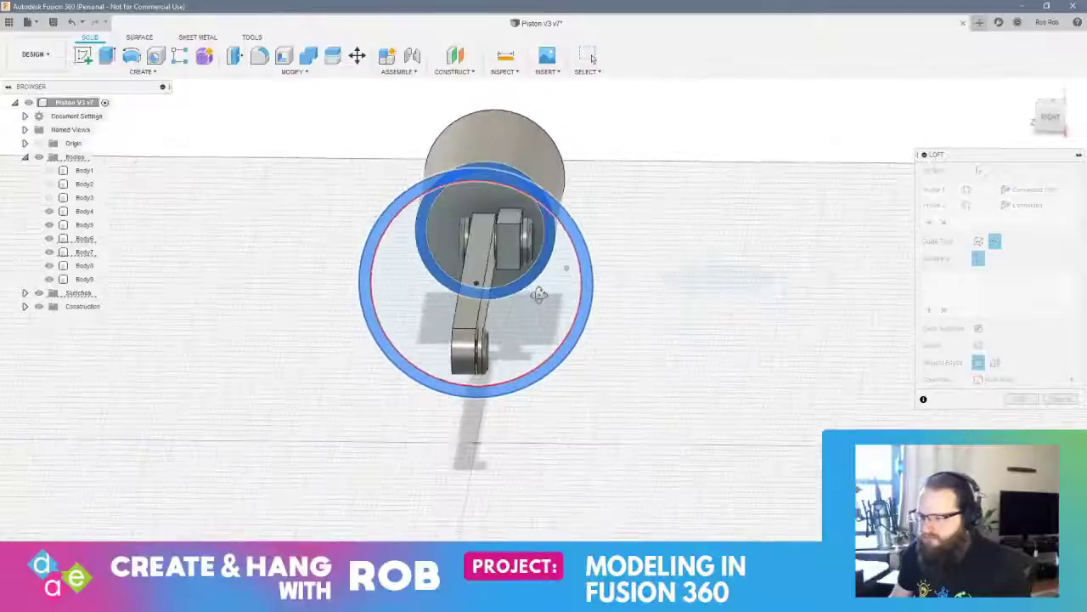
{"action": "left_click", "coordinate": [995, 363]}
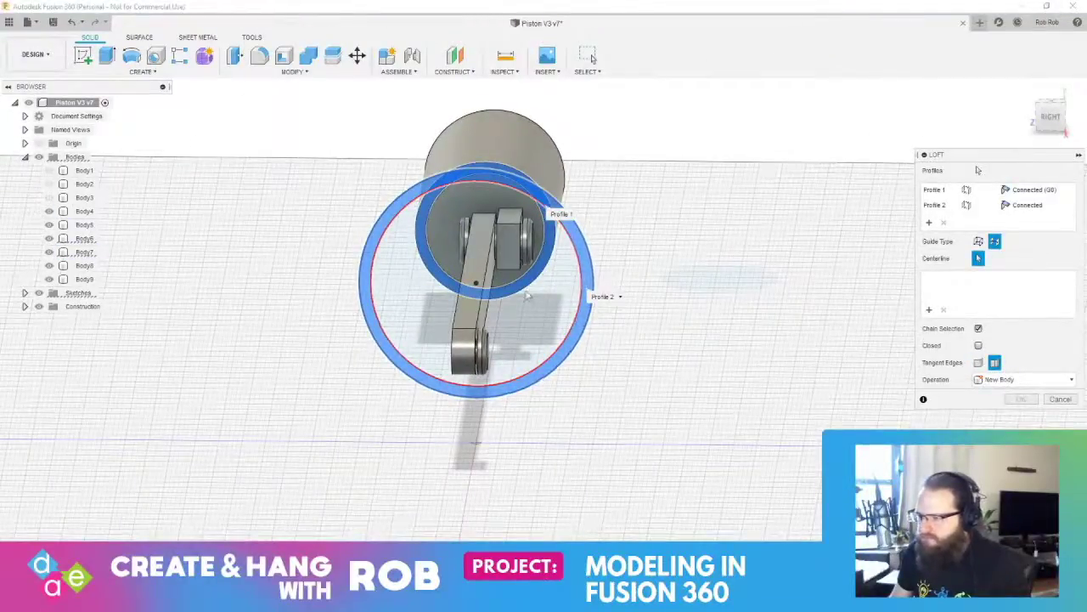
{"action": "left_click", "coordinate": [481, 291]}
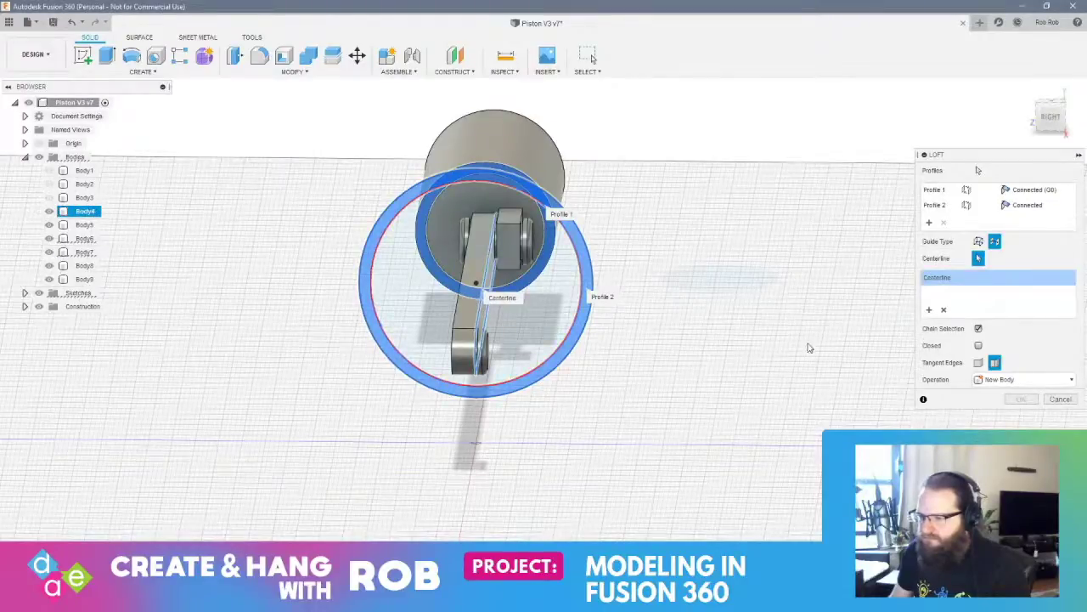
{"action": "left_click", "coordinate": [1050, 402]}
Extrude the ring profile between the two large sketched circles by -1 mm as a new body
{"action": "middle_click_drag", "start_coordinate": [706, 342], "coordinate": [533, 286], "text": "shift"}
{"action": "left_click", "coordinate": [510, 262]}
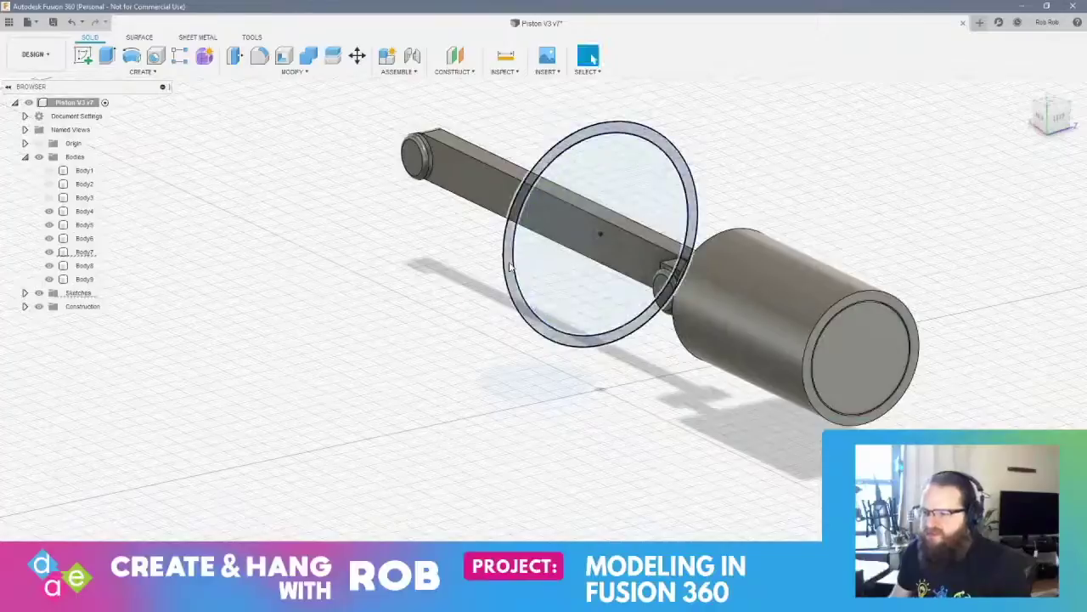
{"action": "right_click", "coordinate": [510, 262]}
{"action": "left_click", "coordinate": [554, 251]}
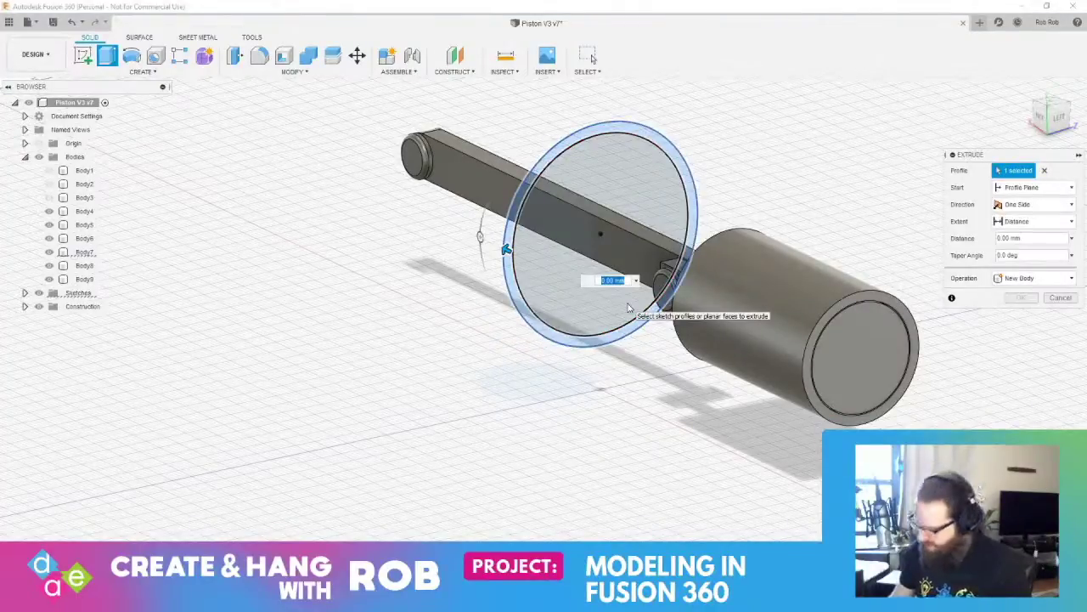
{"action": "type", "text": "-1"}
{"action": "key", "text": "Return"}
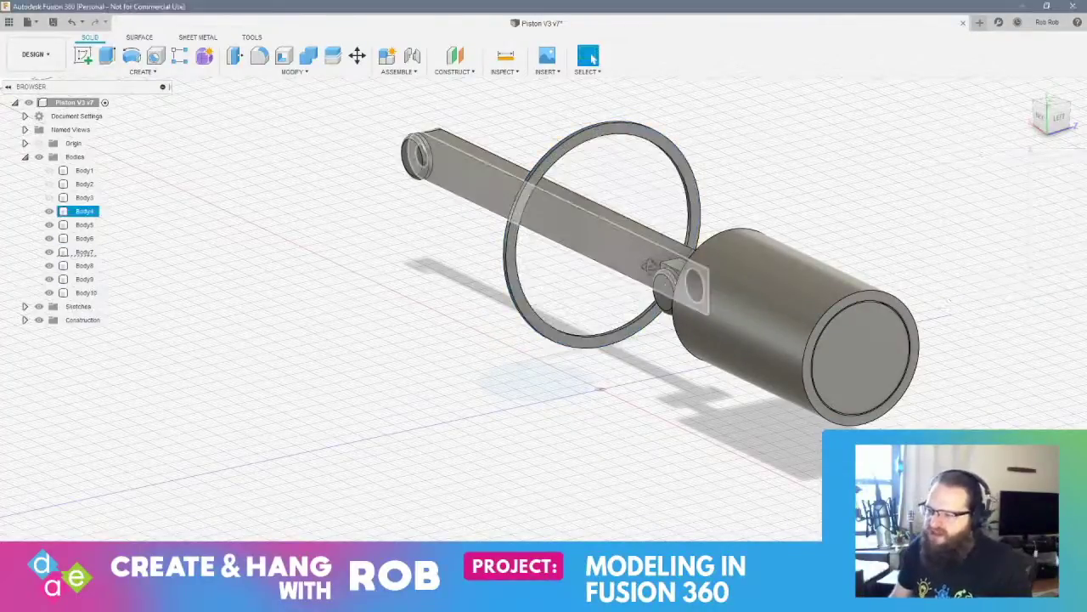
Sketch a 26 mm diameter circle centred on the cylinder axis on the cylinder's open end face, and finish the sketch
{"action": "middle_click_drag", "start_coordinate": [595, 255], "coordinate": [759, 267], "text": "shift"}
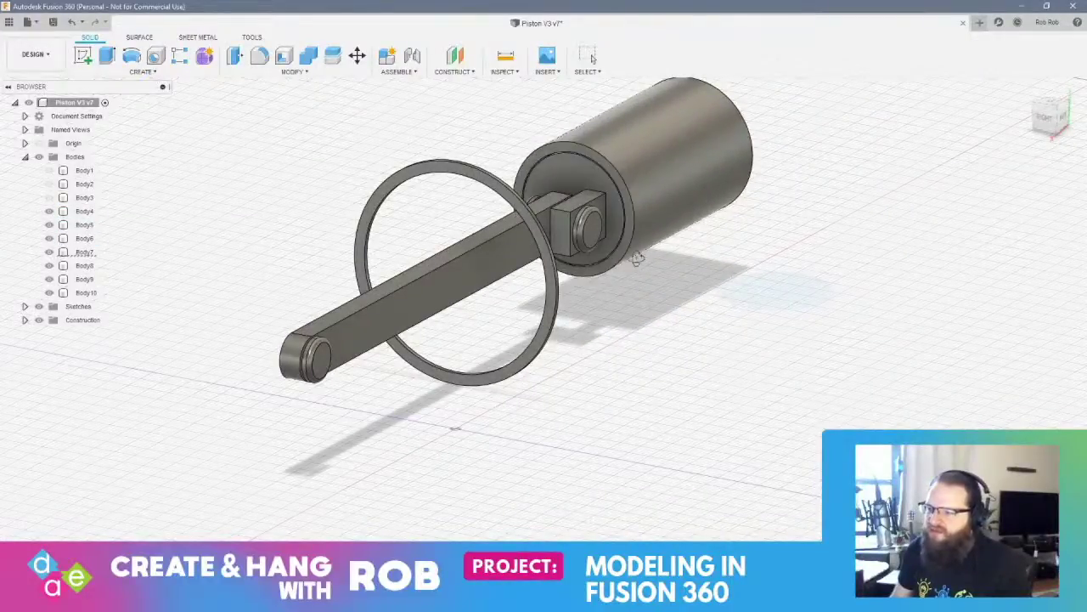
{"action": "middle_click_drag", "start_coordinate": [637, 262], "coordinate": [654, 251], "text": "shift"}
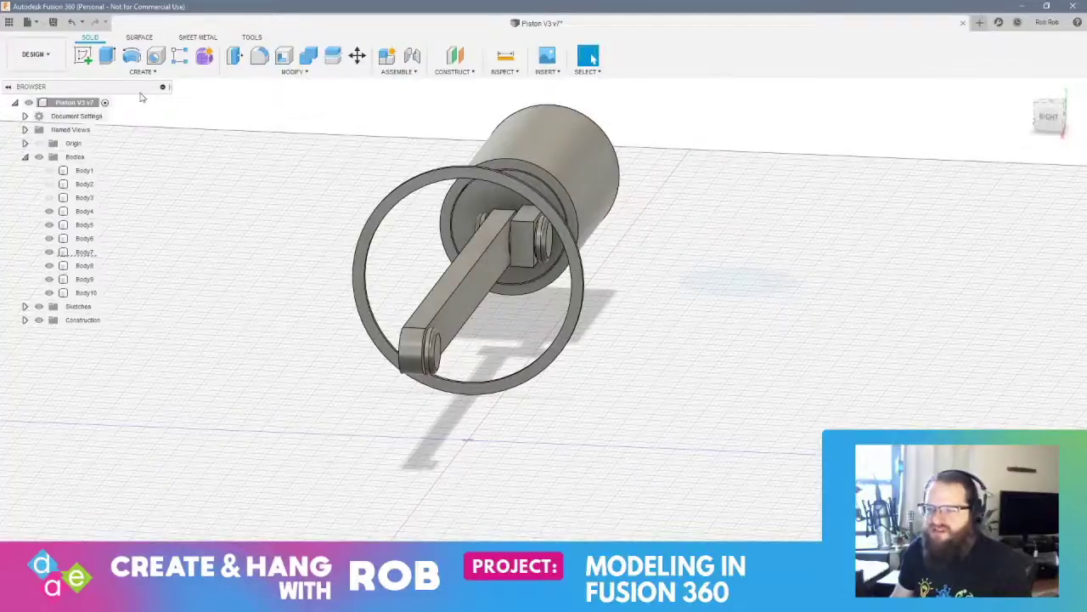
{"action": "left_click", "coordinate": [83, 55]}
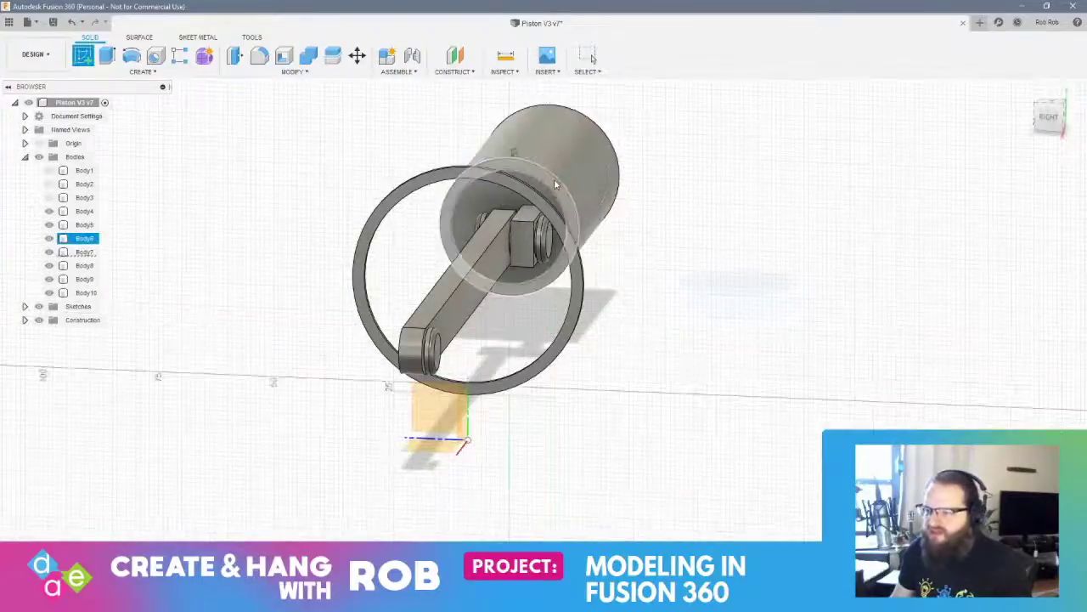
{"action": "left_click", "coordinate": [554, 182]}
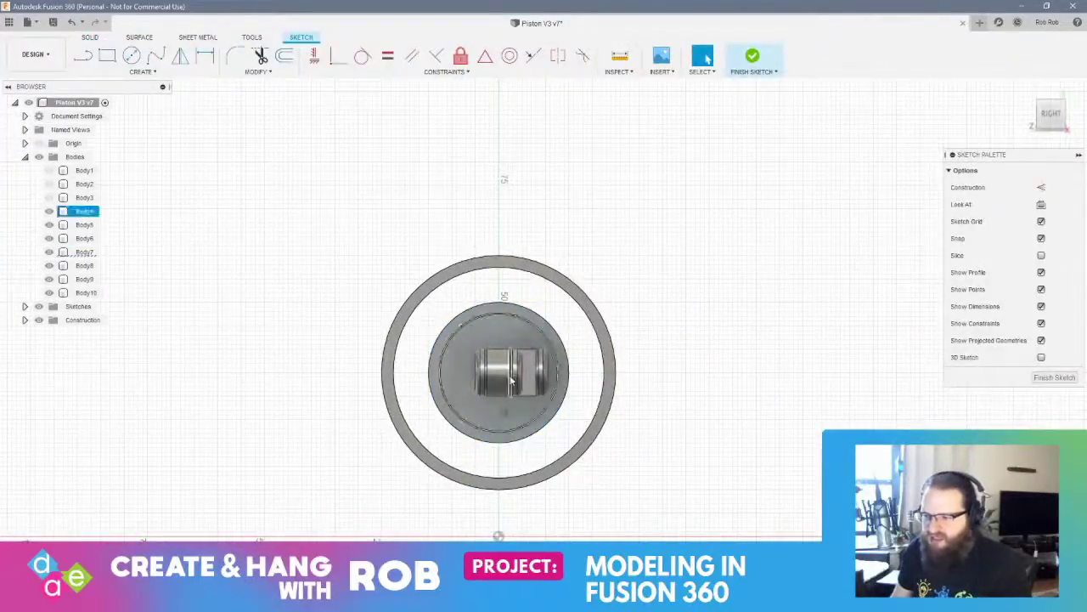
{"action": "left_click", "coordinate": [132, 55]}
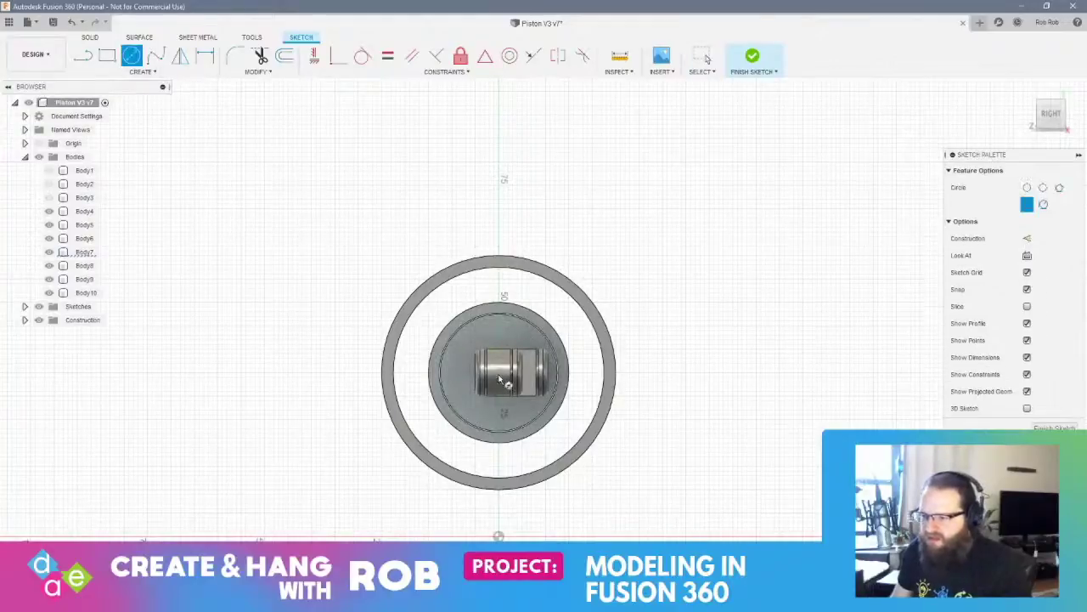
{"action": "left_click", "coordinate": [500, 380]}
{"action": "left_click", "coordinate": [431, 378]}
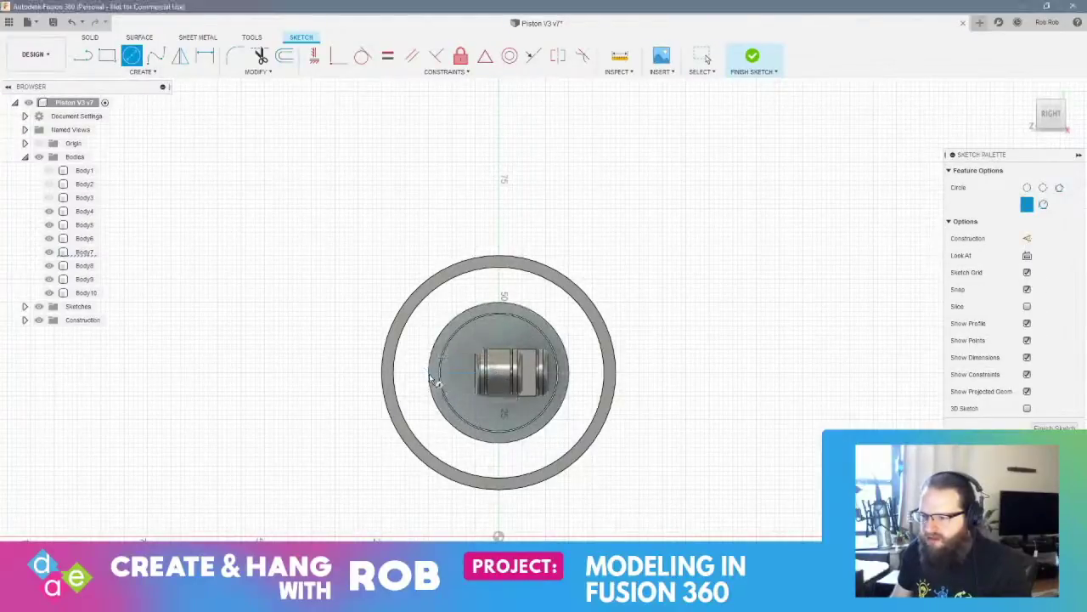
{"action": "left_click", "coordinate": [500, 380]}
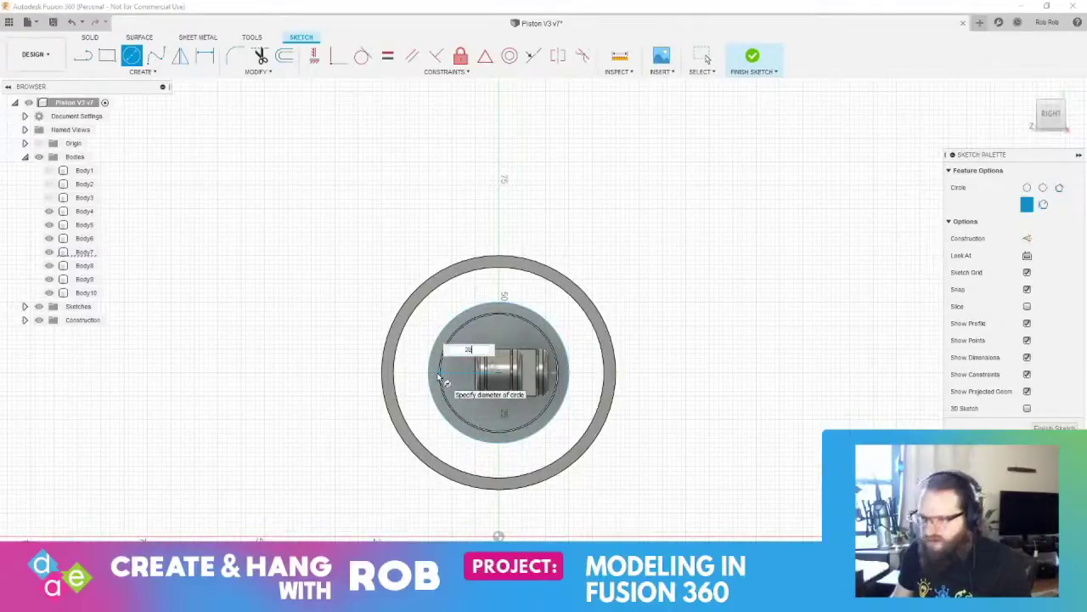
{"action": "key", "text": "Return"}
{"action": "key", "text": "Escape"}
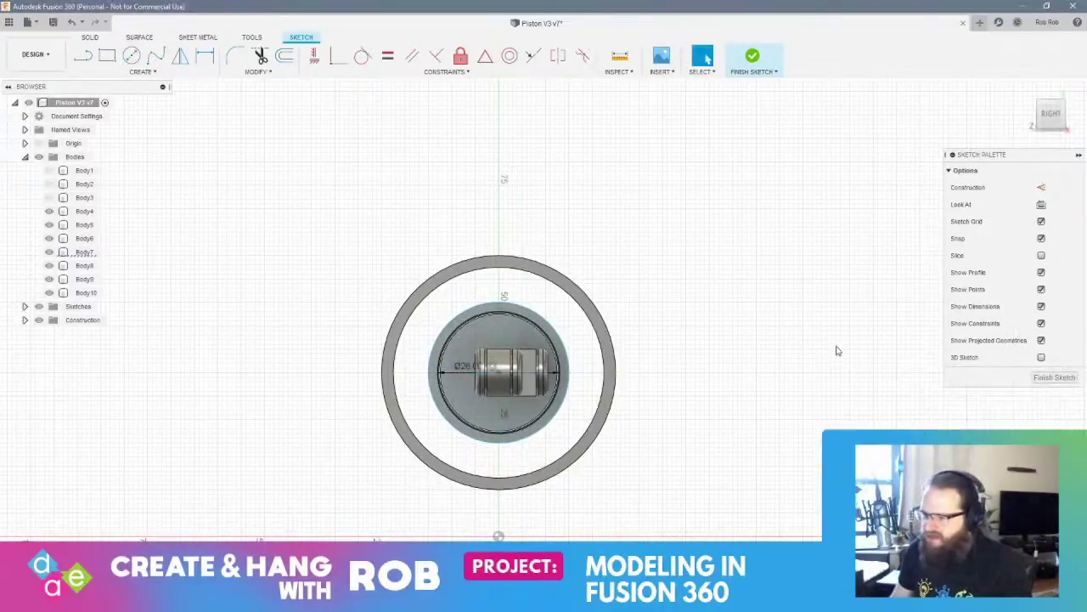
{"action": "middle_click_drag", "start_coordinate": [838, 351], "coordinate": [817, 370], "text": "shift"}
{"action": "left_click", "coordinate": [1055, 378]}
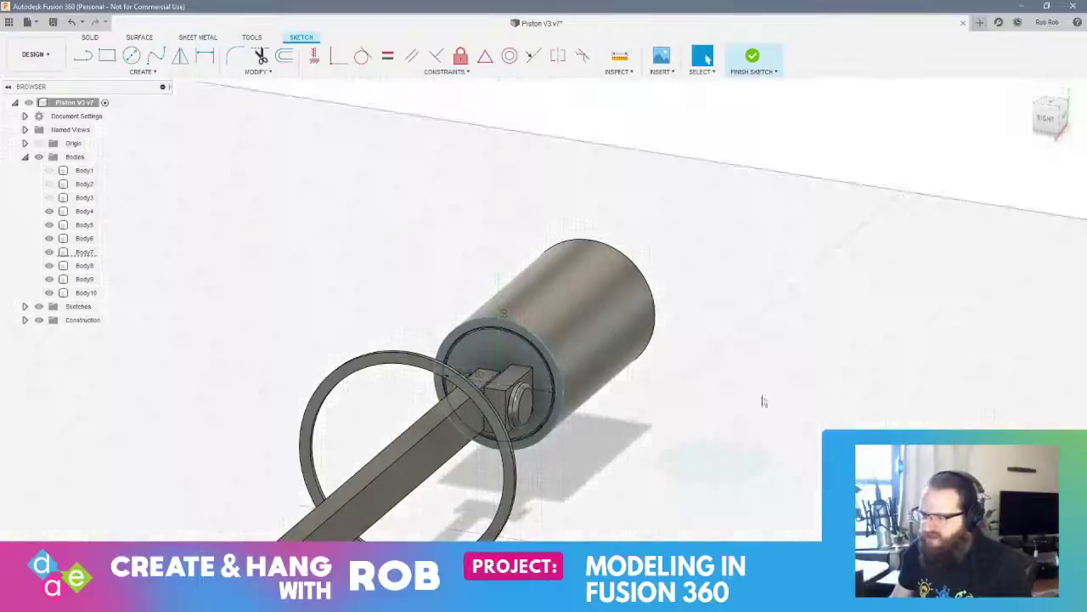
Expand the list of sketches, show Sketch33 to check the large ring's circles, and hide it again
{"action": "left_click", "coordinate": [569, 388]}
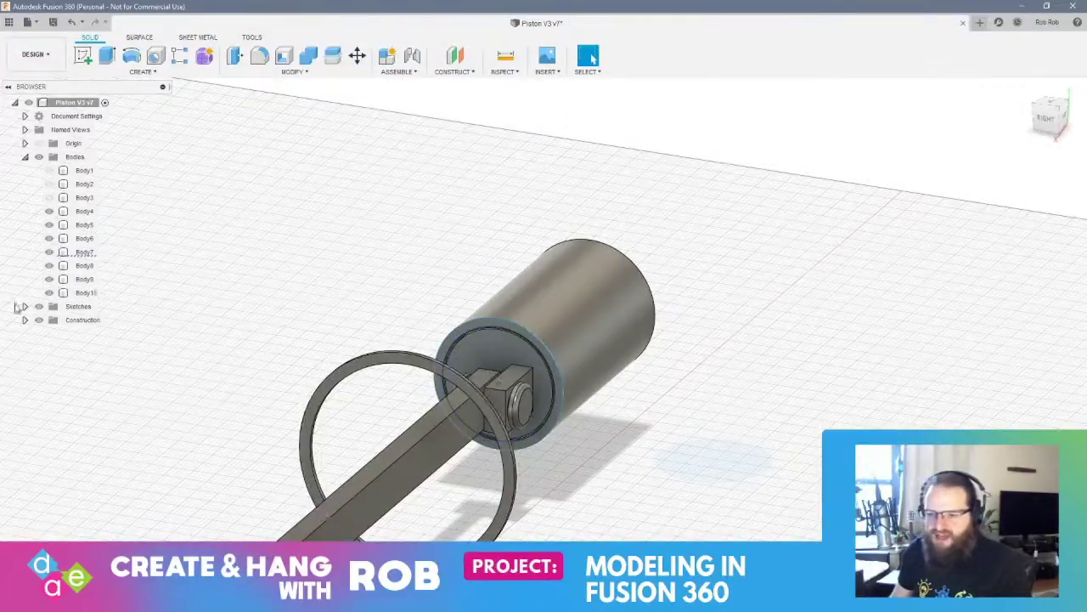
{"action": "left_click", "coordinate": [25, 307]}
{"action": "scroll", "coordinate": [158, 463], "scroll_direction": "up", "scroll_amount": 4}
{"action": "scroll", "coordinate": [176, 475], "scroll_direction": "down", "scroll_amount": 4}
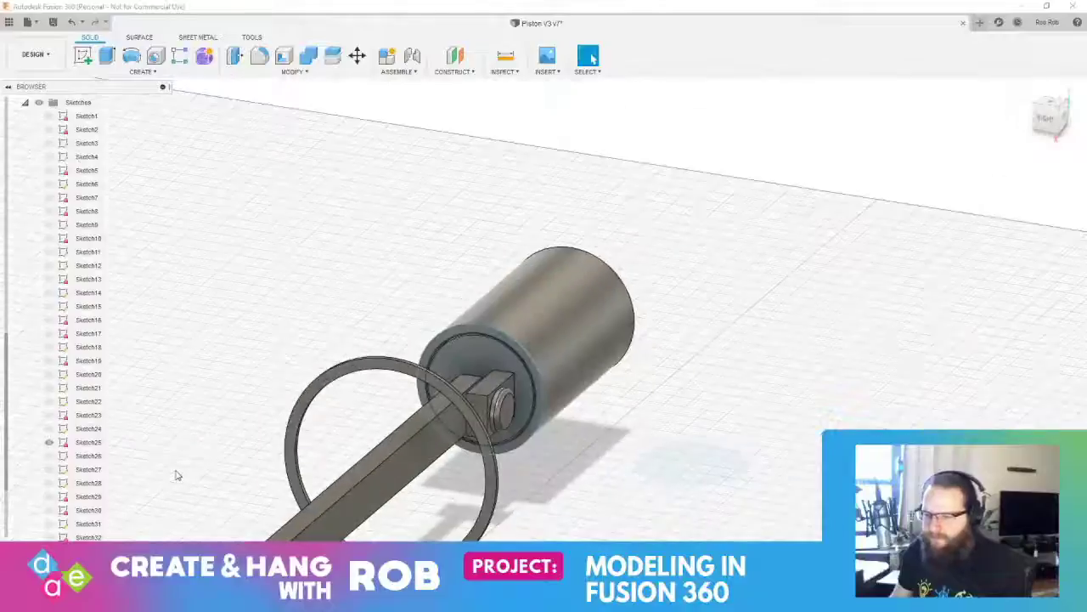
{"action": "scroll", "coordinate": [176, 476], "scroll_direction": "down", "scroll_amount": 2}
{"action": "scroll", "coordinate": [76, 488], "scroll_direction": "down", "scroll_amount": 1}
{"action": "left_click", "coordinate": [49, 511]}
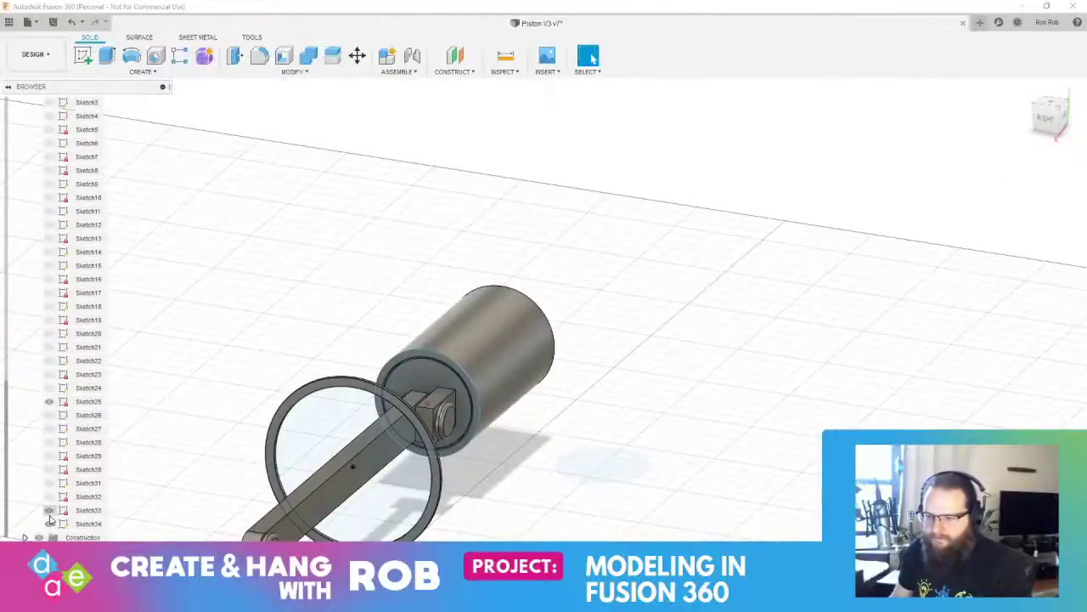
{"action": "left_click", "coordinate": [50, 512]}
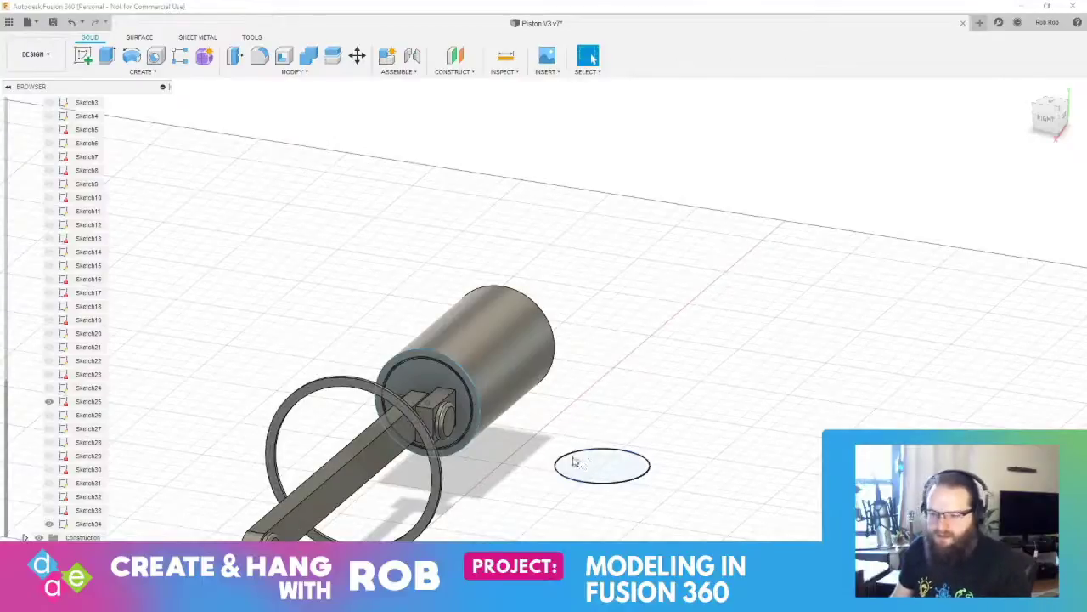
{"action": "scroll", "coordinate": [87, 245], "scroll_direction": "up", "scroll_amount": 3}
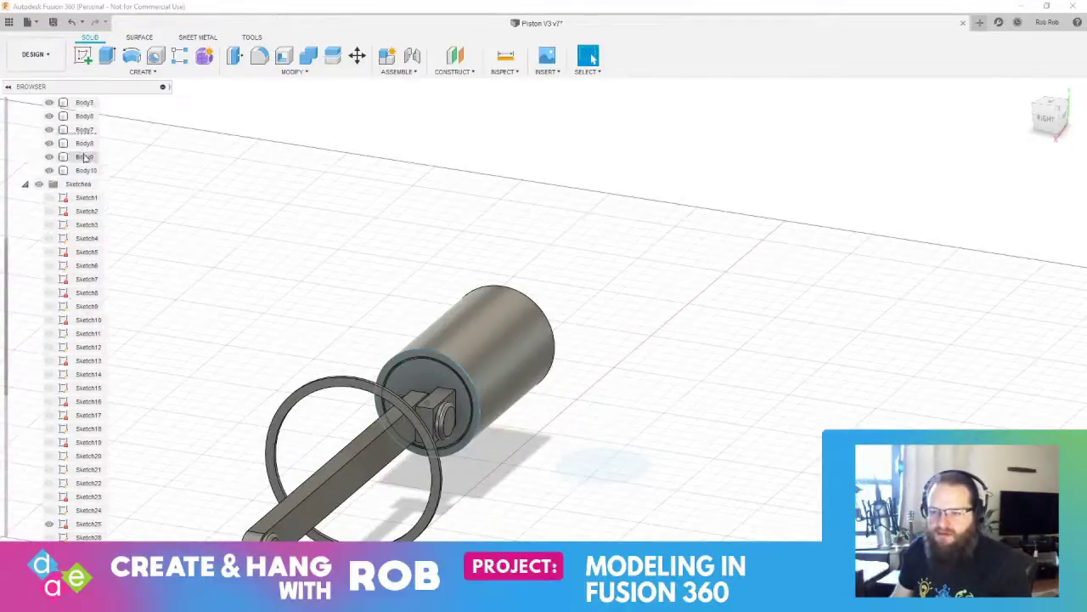
Delete Body10, the thin ring extruded in front of the cylinder
{"action": "left_click", "coordinate": [85, 171]}
{"action": "right_click", "coordinate": [85, 171]}
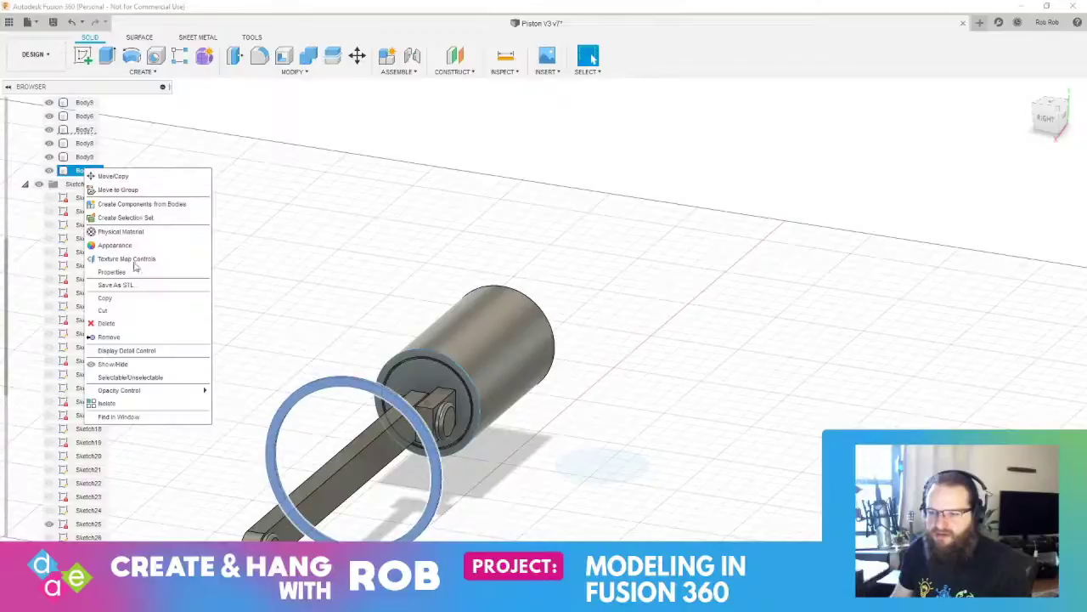
{"action": "left_click", "coordinate": [150, 324]}
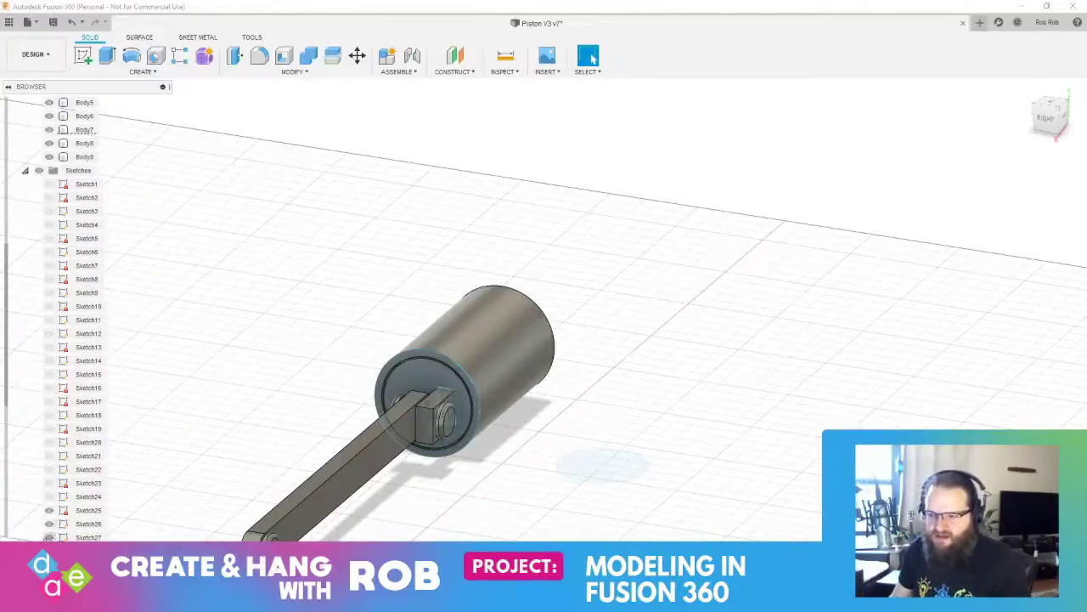
Show Sketch24 to check which geometry it holds, and hide it again
{"action": "mouse_move", "coordinate": [440, 419]}
{"action": "middle_mouse_down", "text": "shift"}
{"action": "mouse_move", "coordinate": [381, 502]}
{"action": "mouse_move", "coordinate": [413, 466]}
{"action": "mouse_move", "coordinate": [435, 504]}
{"action": "mouse_move", "coordinate": [415, 512]}
{"action": "middle_mouse_up", "text": "shift"}
{"action": "left_click", "coordinate": [50, 498]}
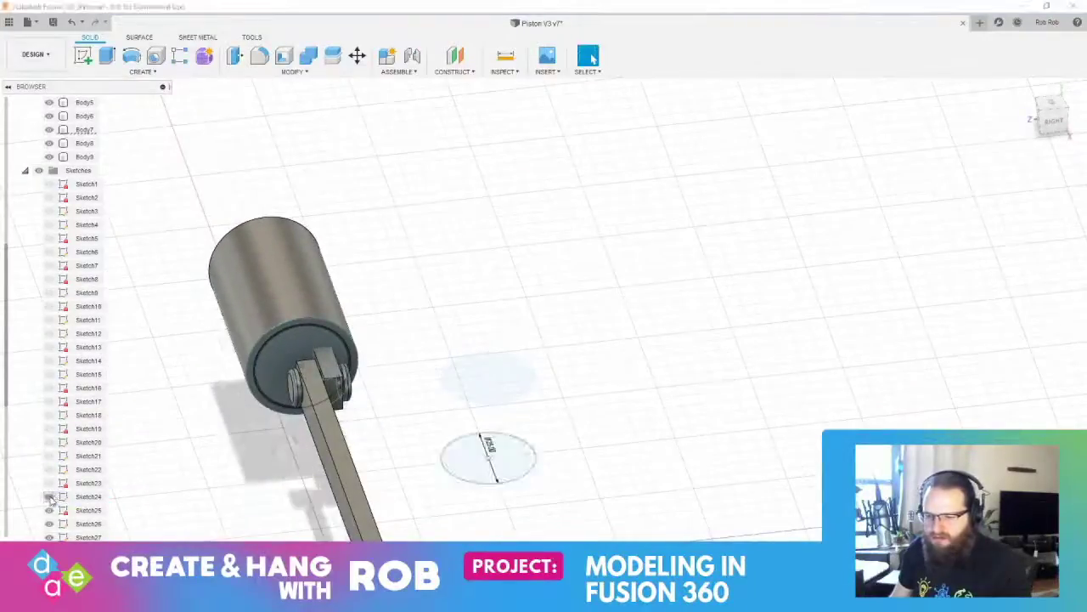
{"action": "left_click", "coordinate": [50, 498]}
Hide every body except Body6, so that only the hollow cylinder stays displayed
{"action": "middle_click_drag", "start_coordinate": [382, 468], "coordinate": [392, 408], "text": "shift"}
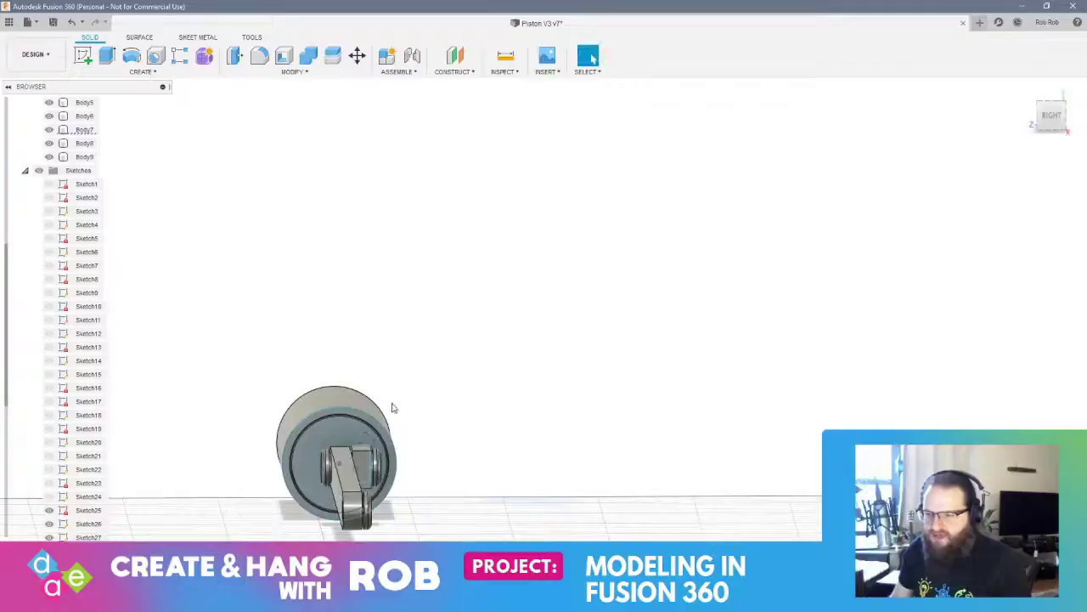
{"action": "scroll", "coordinate": [388, 473], "scroll_direction": "up", "scroll_amount": 2}
{"action": "scroll", "coordinate": [390, 474], "scroll_direction": "down", "scroll_amount": 4}
{"action": "middle_click_drag", "start_coordinate": [443, 534], "coordinate": [419, 476]}
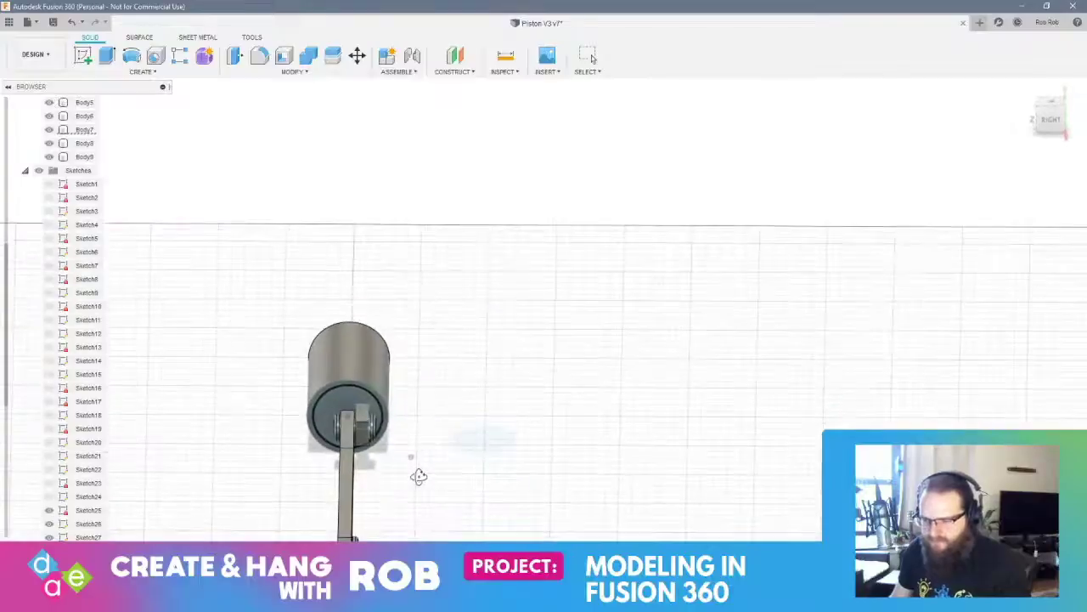
{"action": "left_click", "coordinate": [49, 157]}
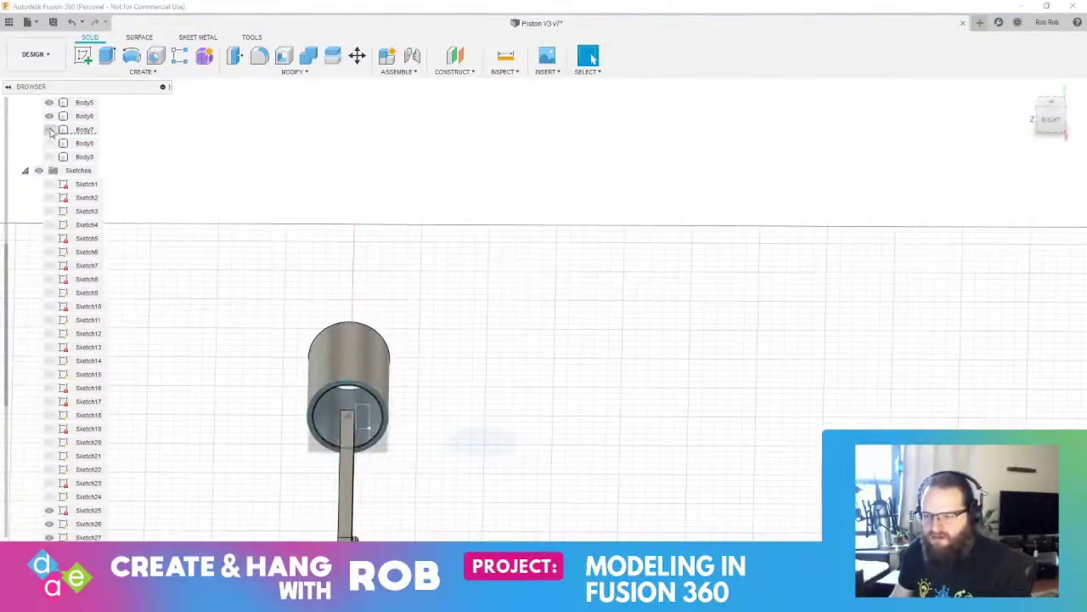
{"action": "left_click", "coordinate": [49, 130]}
{"action": "left_click", "coordinate": [49, 117]}
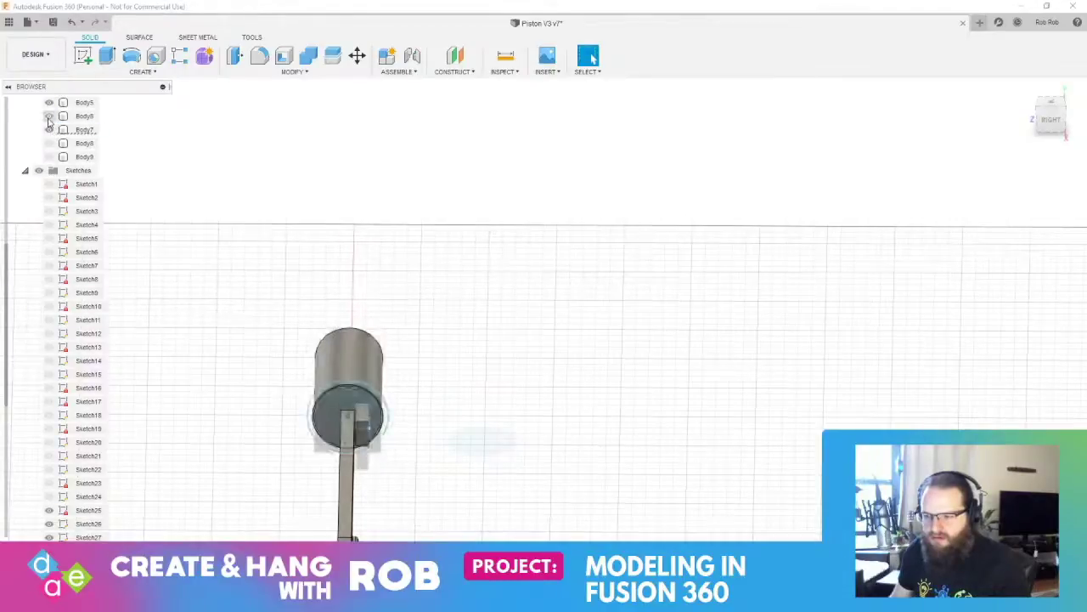
{"action": "left_click", "coordinate": [49, 116]}
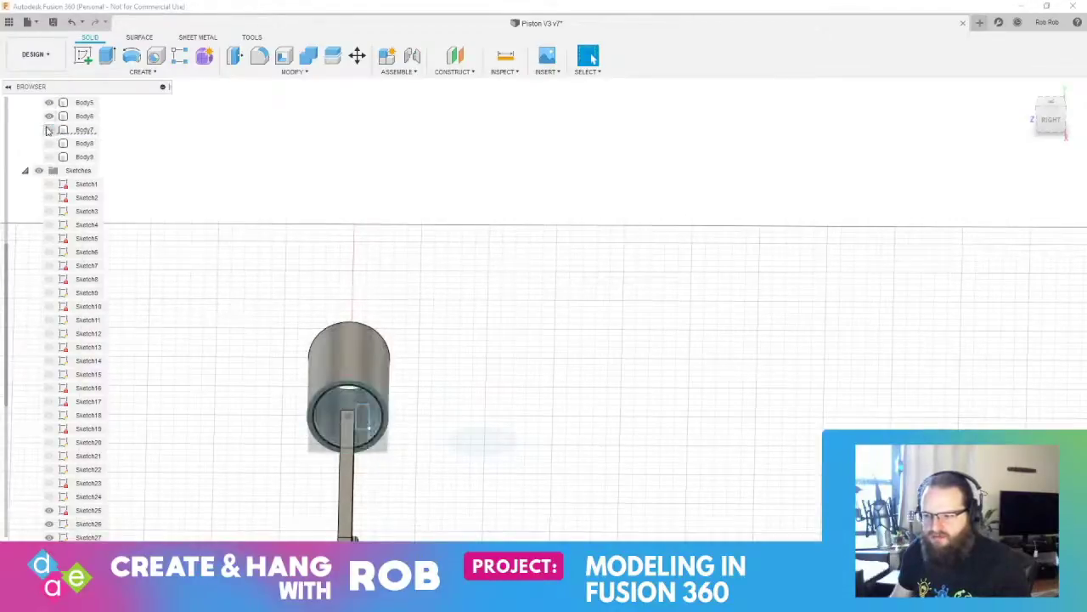
{"action": "left_click", "coordinate": [48, 117]}
{"action": "left_click", "coordinate": [49, 117]}
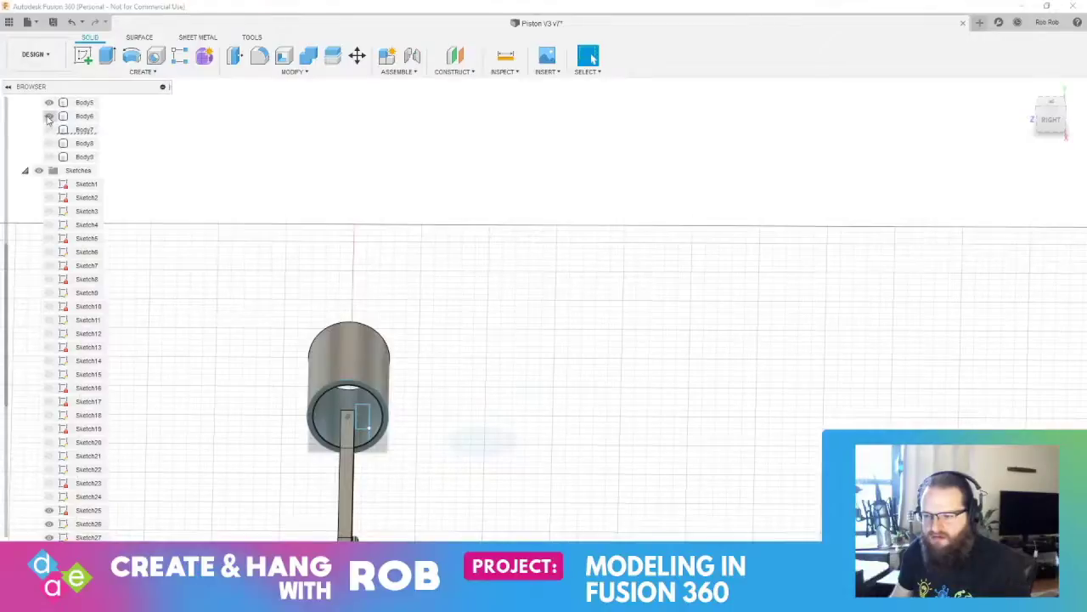
{"action": "left_click", "coordinate": [48, 103]}
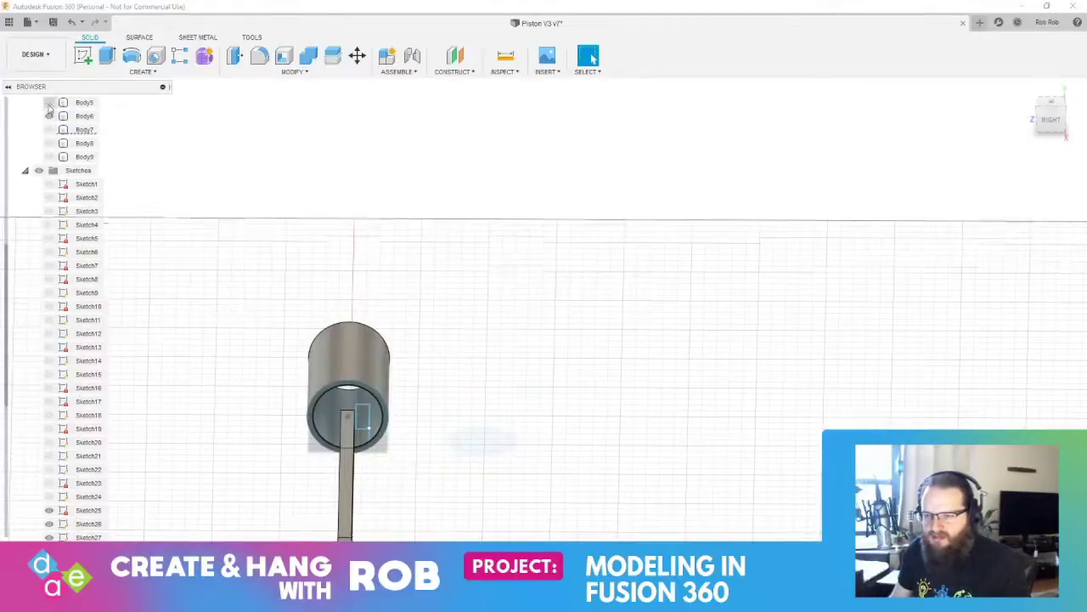
{"action": "scroll", "coordinate": [48, 111], "scroll_direction": "up", "scroll_amount": 3}
{"action": "left_click", "coordinate": [48, 130]}
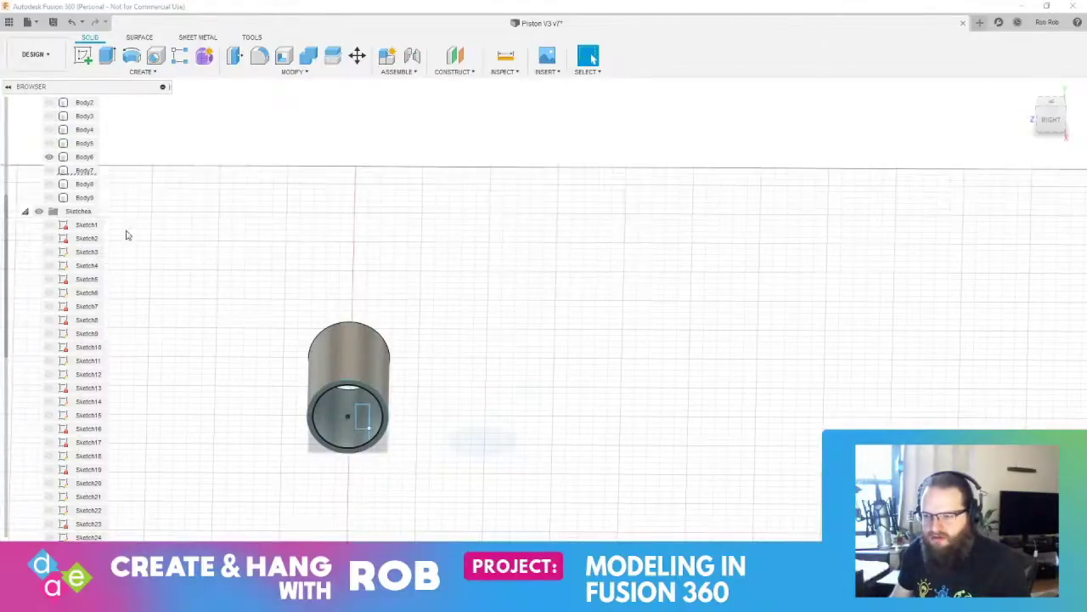
{"action": "scroll", "coordinate": [299, 327], "scroll_direction": "up", "scroll_amount": 3}
{"action": "scroll", "coordinate": [301, 325], "scroll_direction": "down", "scroll_amount": 5}
Hide Sketch26 and Sketch27, and show Sketch29
{"action": "middle_click_drag", "start_coordinate": [328, 370], "coordinate": [318, 316], "text": "shift"}
{"action": "scroll", "coordinate": [98, 374], "scroll_direction": "down", "scroll_amount": 2}
{"action": "left_click", "coordinate": [47, 486]}
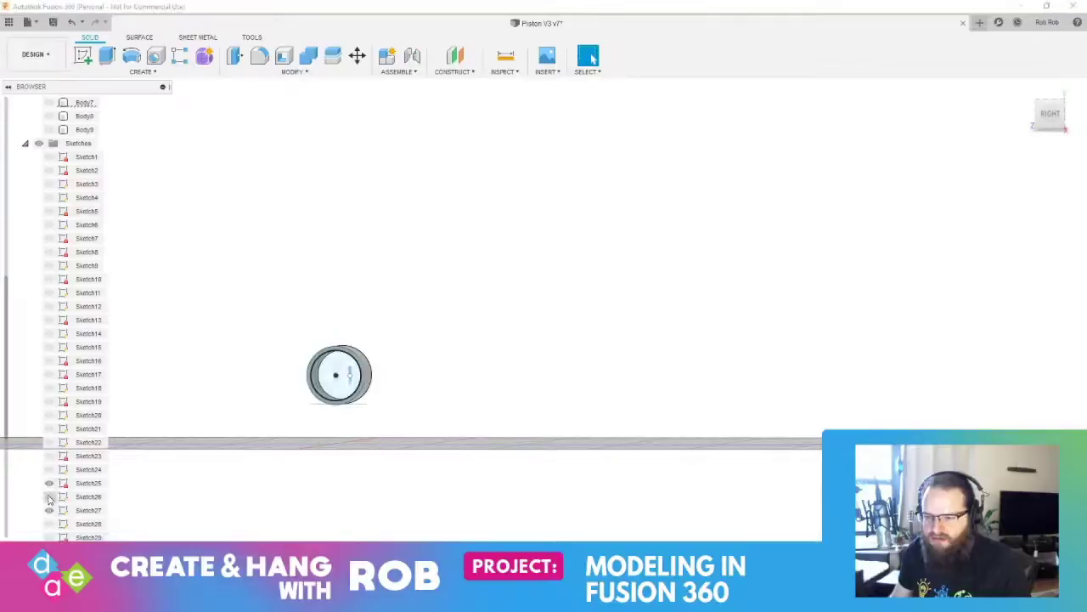
{"action": "middle_click_drag", "start_coordinate": [184, 445], "coordinate": [31, 535], "text": "shift"}
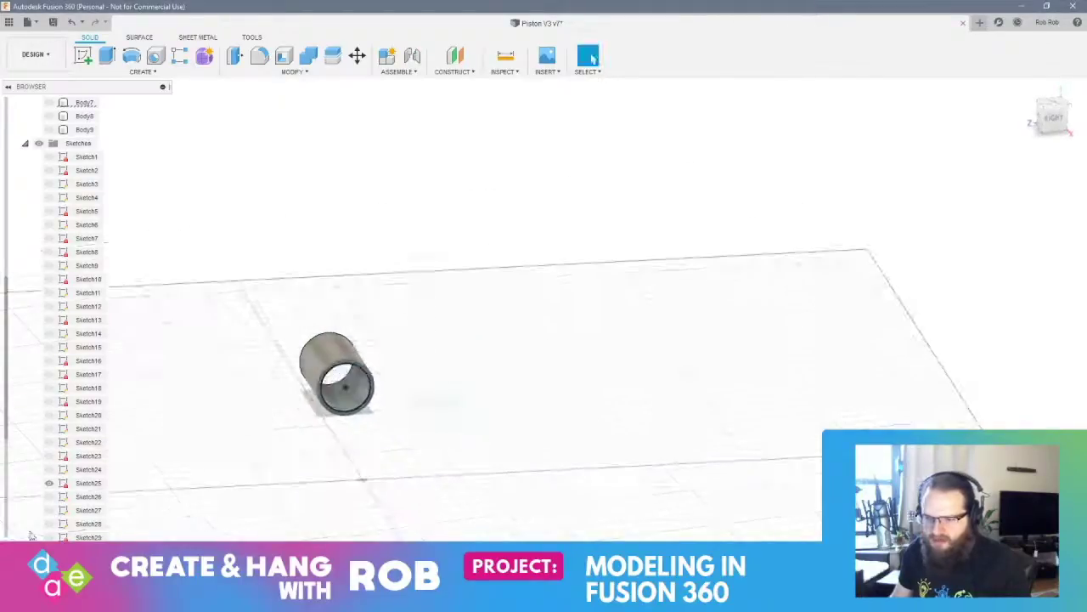
{"action": "left_click", "coordinate": [49, 537]}
{"action": "scroll", "coordinate": [380, 439], "scroll_direction": "down", "scroll_amount": 2}
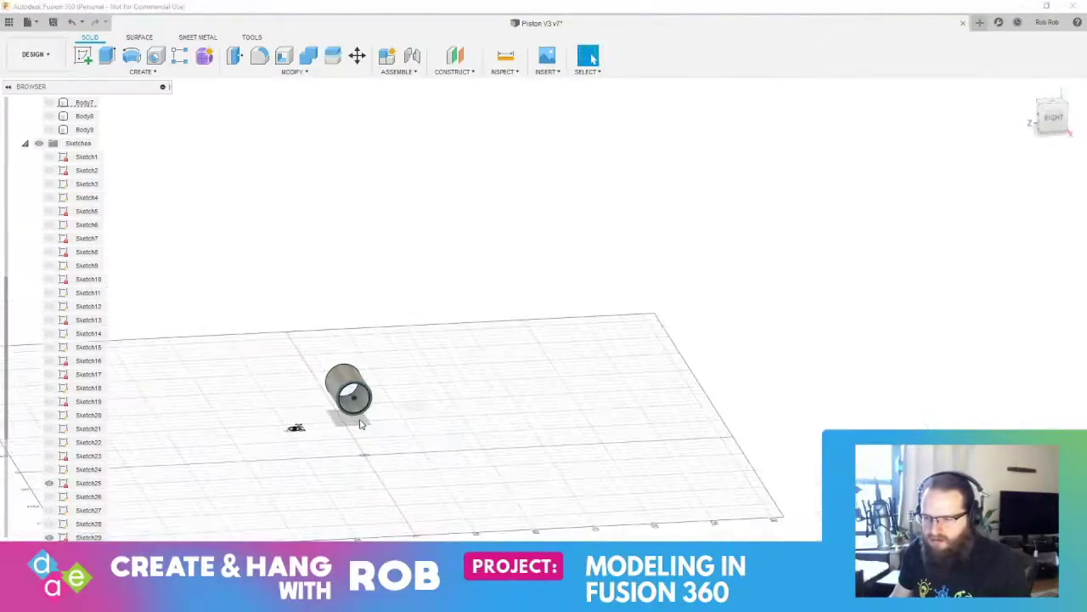
Create an offset plane 50 mm from the cylinder's open end face
{"action": "scroll", "coordinate": [364, 424], "scroll_direction": "up", "scroll_amount": 6}
{"action": "left_click", "coordinate": [419, 349]}
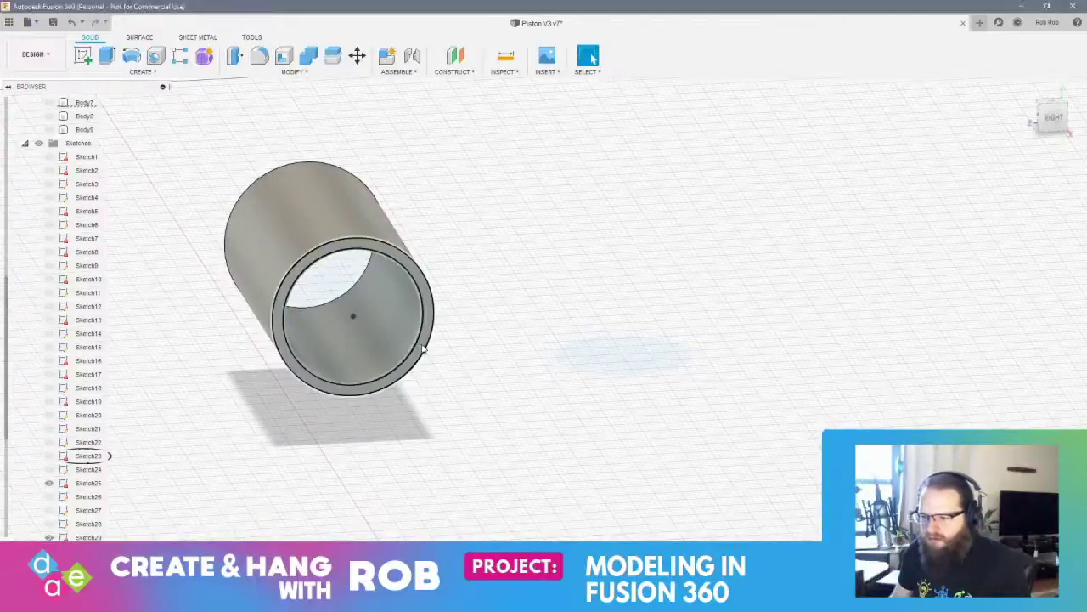
{"action": "middle_click_drag", "start_coordinate": [433, 393], "coordinate": [437, 367], "text": "shift"}
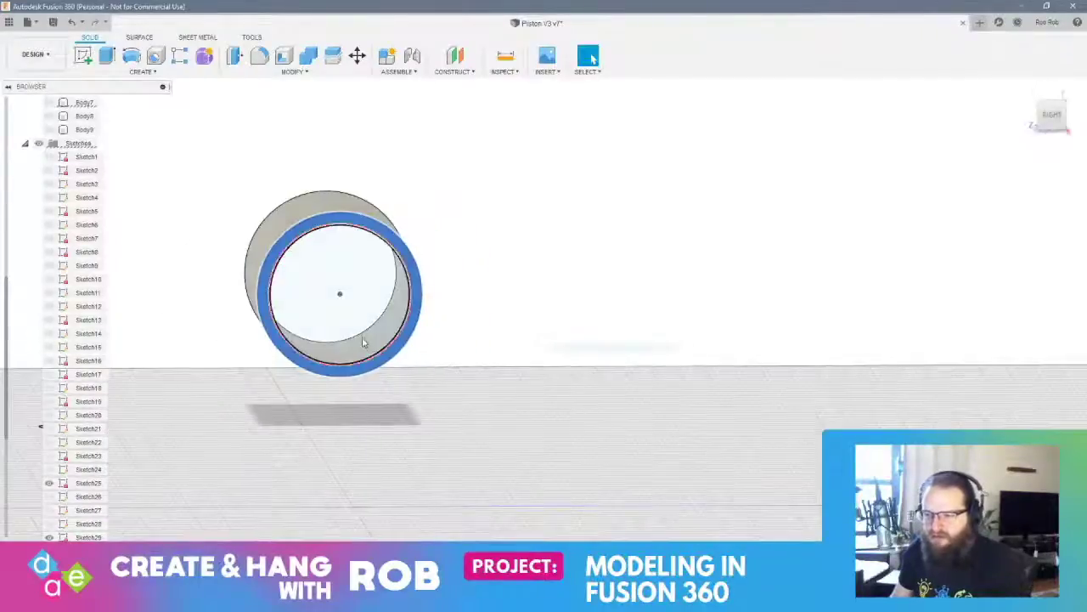
{"action": "left_click", "coordinate": [456, 60]}
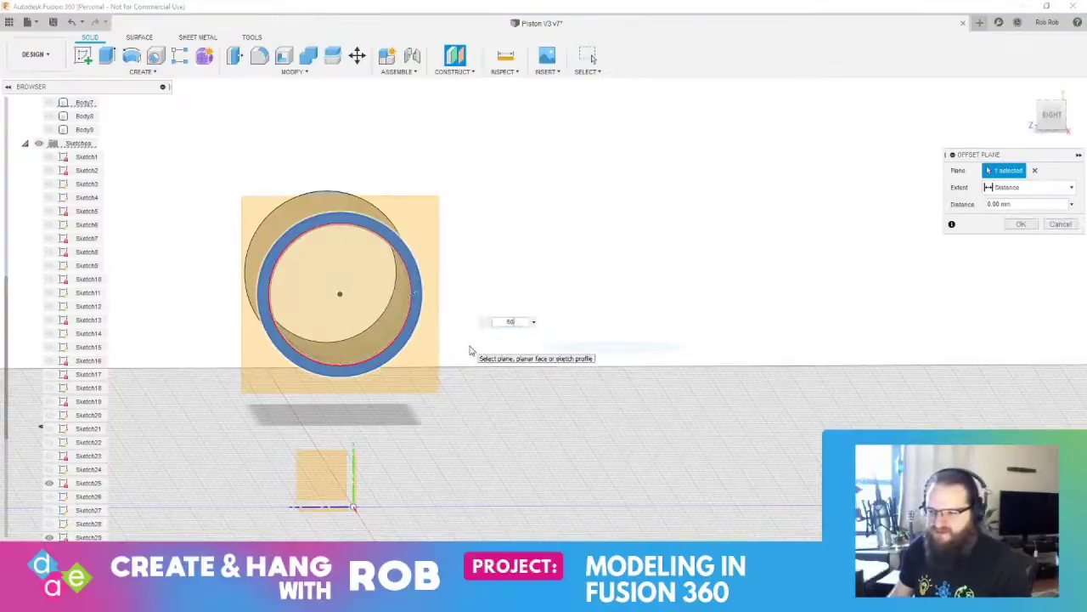
{"action": "key", "text": "Return"}
Start a sketch on the offset plane and draw a 50 mm diameter circle centred on the cylinder axis
{"action": "mouse_move", "coordinate": [439, 362]}
{"action": "middle_mouse_down", "text": "shift"}
{"action": "mouse_move", "coordinate": [480, 364]}
{"action": "mouse_move", "coordinate": [430, 348]}
{"action": "mouse_move", "coordinate": [425, 359]}
{"action": "middle_mouse_up", "text": "shift"}
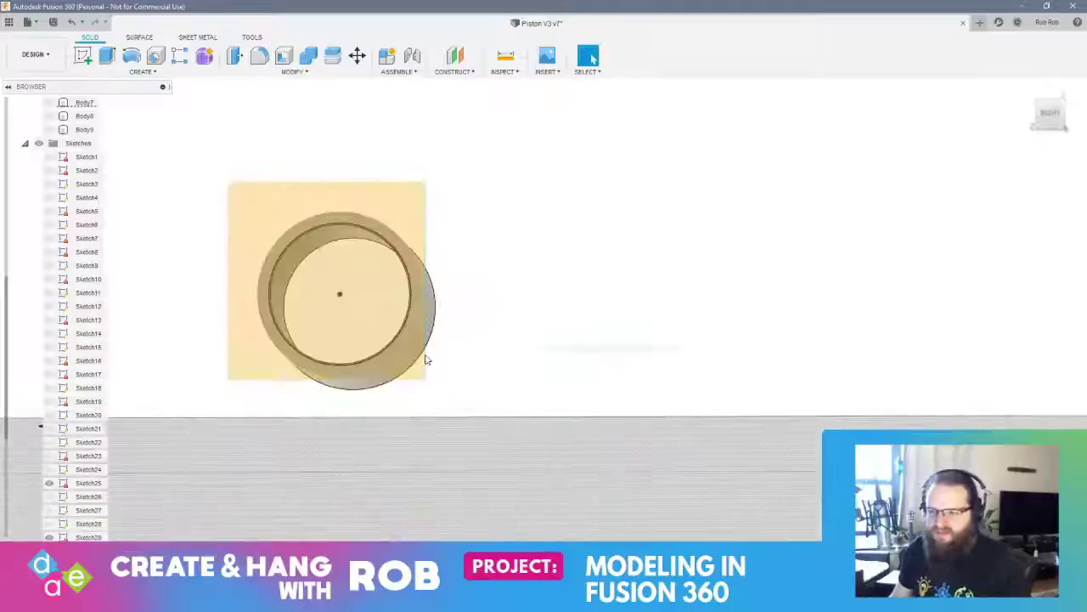
{"action": "left_click", "coordinate": [85, 57]}
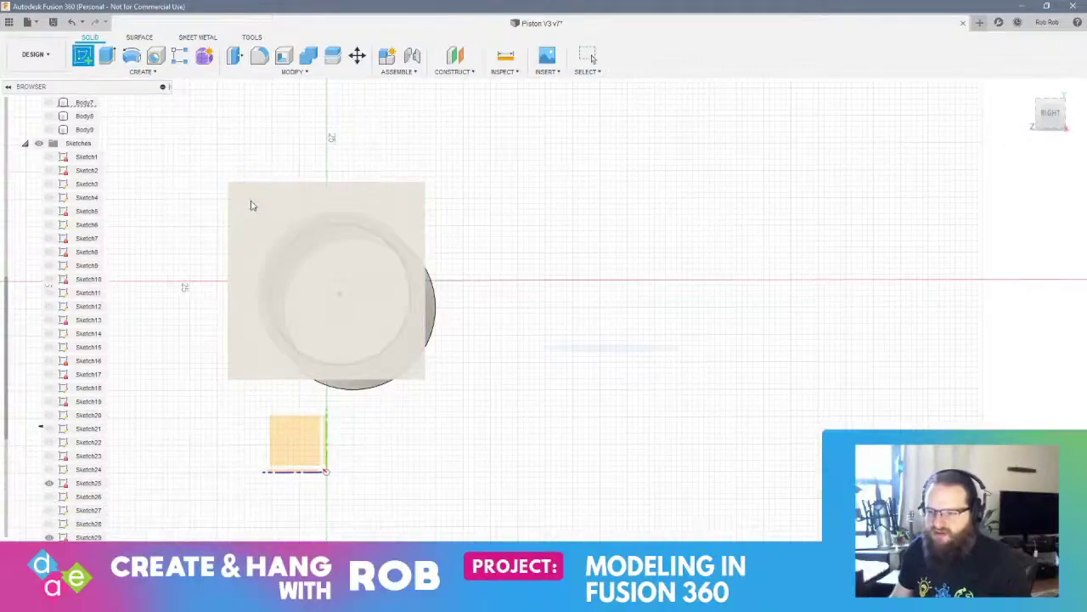
{"action": "left_click", "coordinate": [252, 206]}
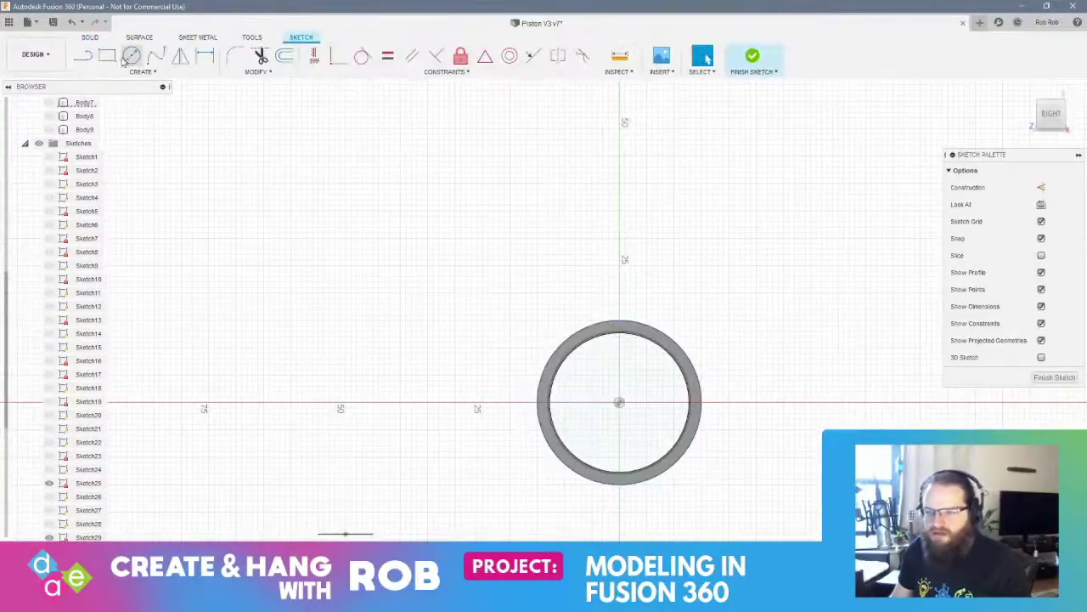
{"action": "left_click", "coordinate": [130, 56]}
{"action": "left_click", "coordinate": [619, 404]}
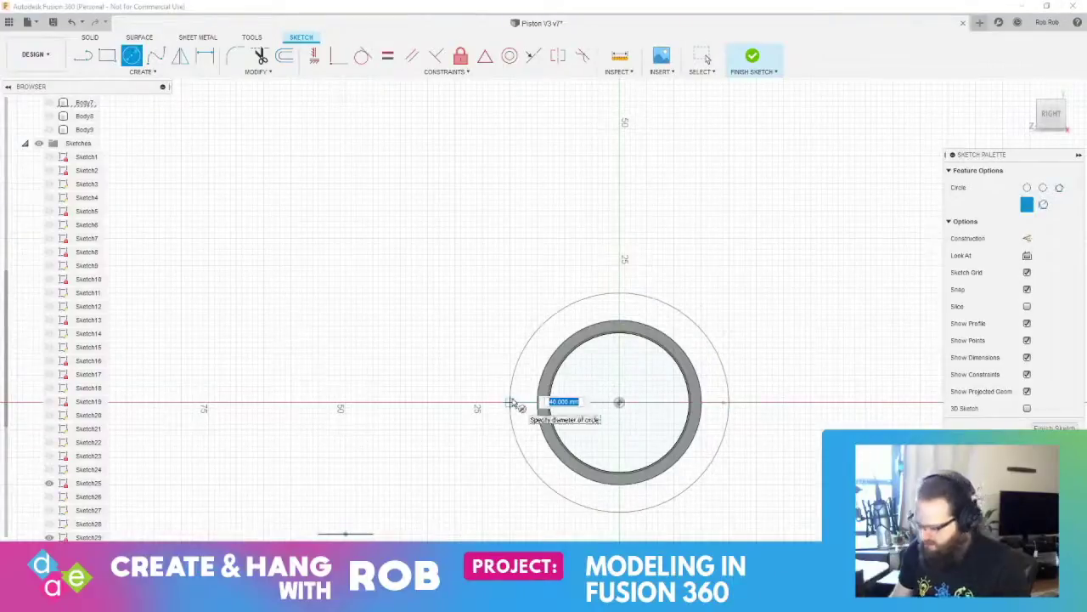
{"action": "type", "text": "50"}
{"action": "key", "text": "Return"}
{"action": "key", "text": "Escape"}
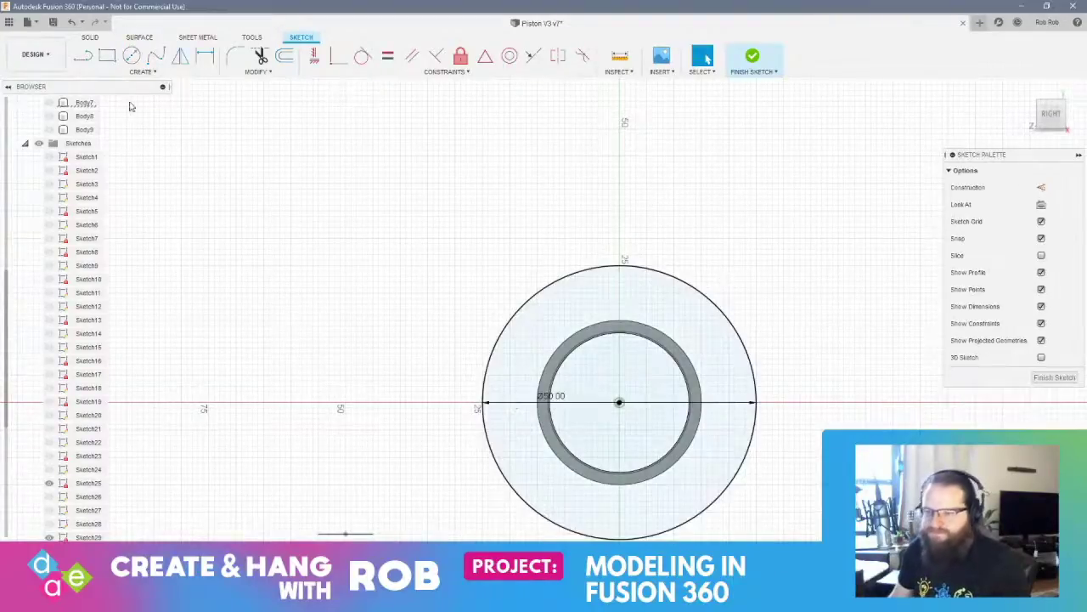
Add a concentric 45 mm diameter circle inside the 50 mm circle, and finish the sketch
{"action": "left_click", "coordinate": [132, 56]}
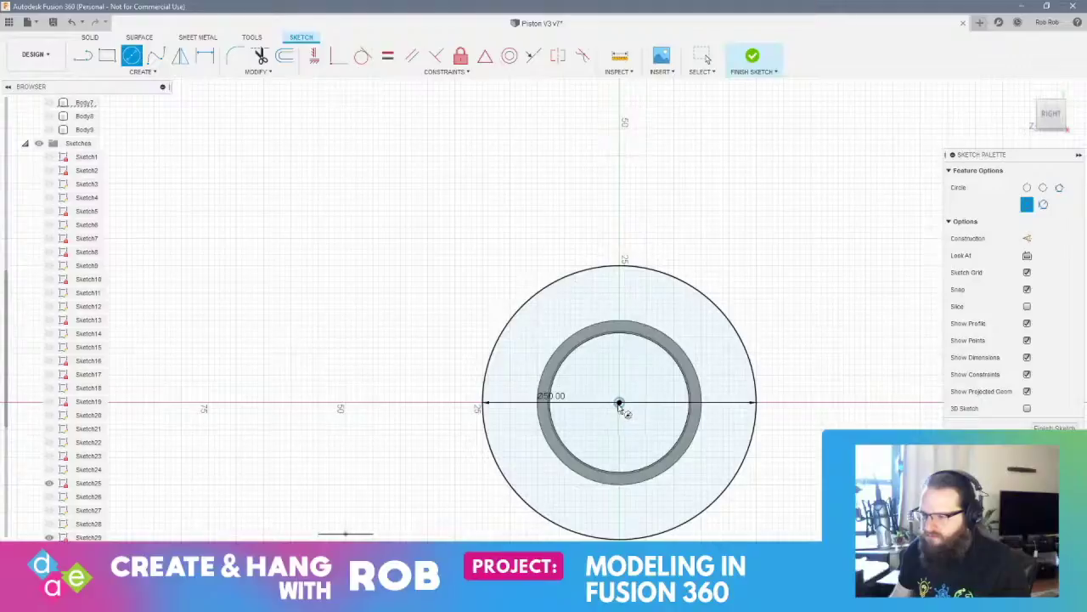
{"action": "left_click", "coordinate": [619, 405]}
{"action": "type", "text": "45"}
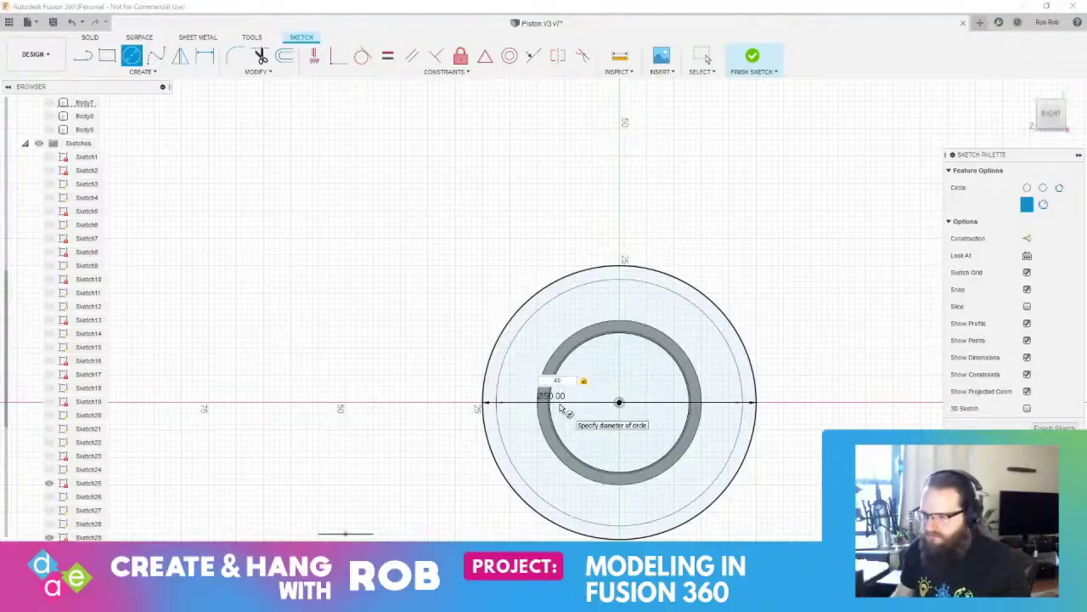
{"action": "key", "text": "Return"}
{"action": "key", "text": "Escape"}
{"action": "left_click", "coordinate": [1051, 379]}
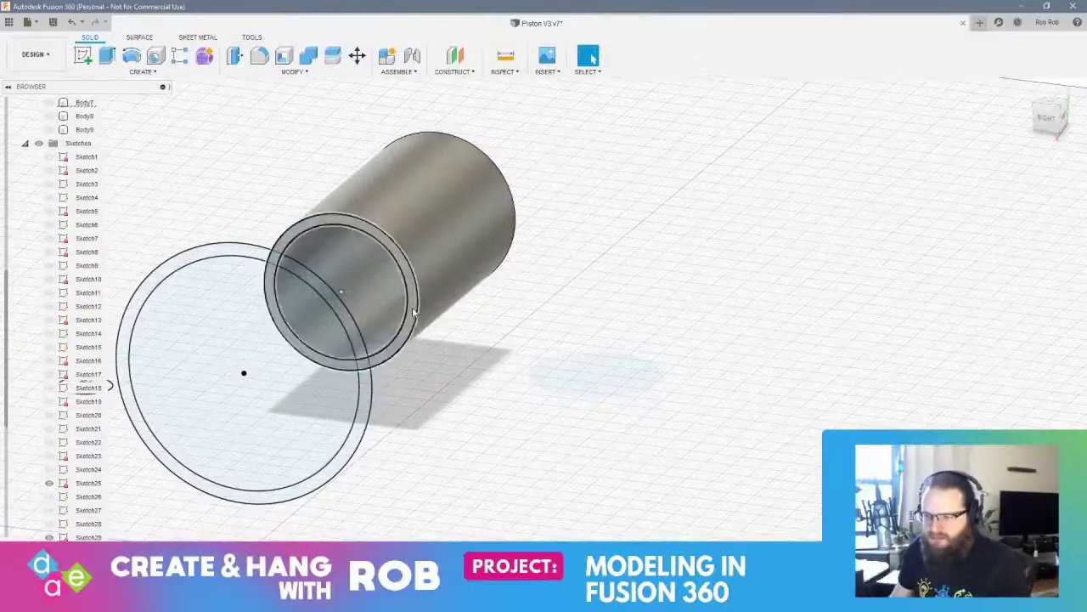
Try to loft from the cylinder's open end face to the ring between the 45 mm and 50 mm circles, using Join
{"action": "left_click", "coordinate": [413, 287]}
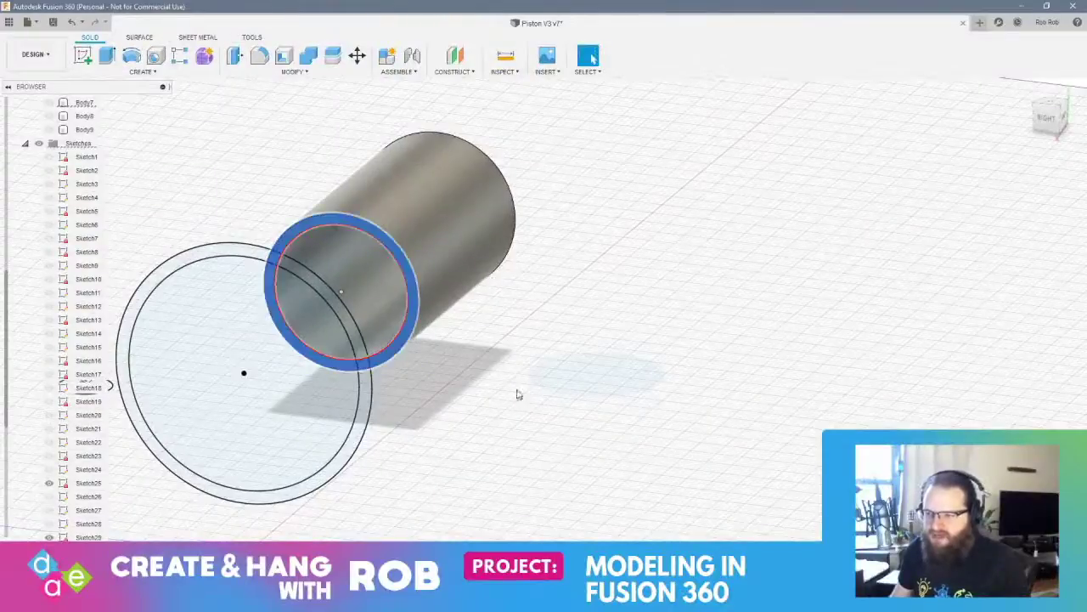
{"action": "middle_click_drag", "start_coordinate": [518, 393], "coordinate": [329, 365], "text": "shift"}
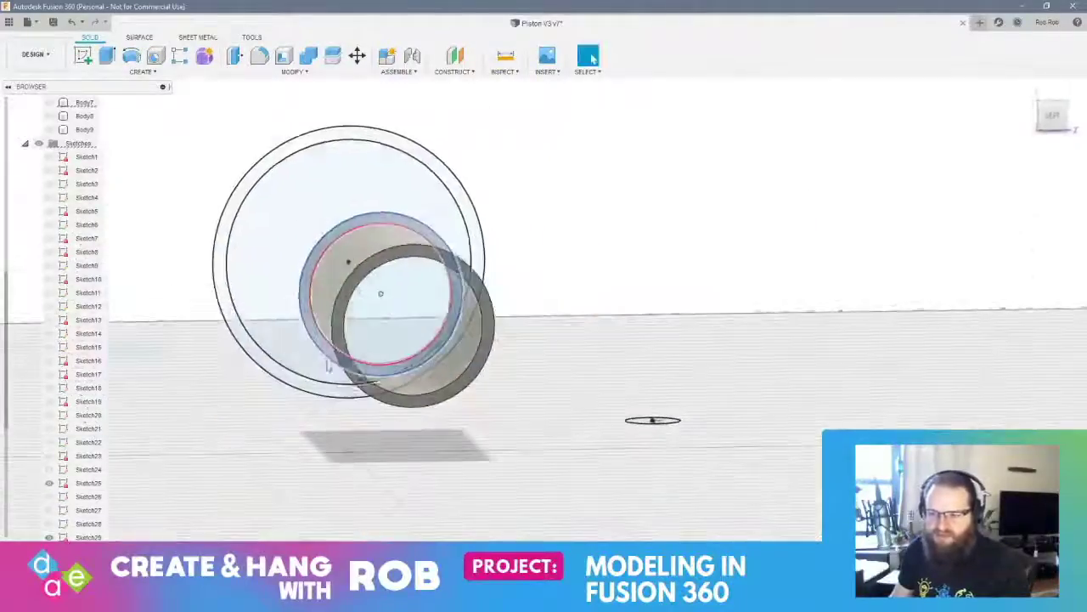
{"action": "left_click", "coordinate": [224, 299], "text": "shift"}
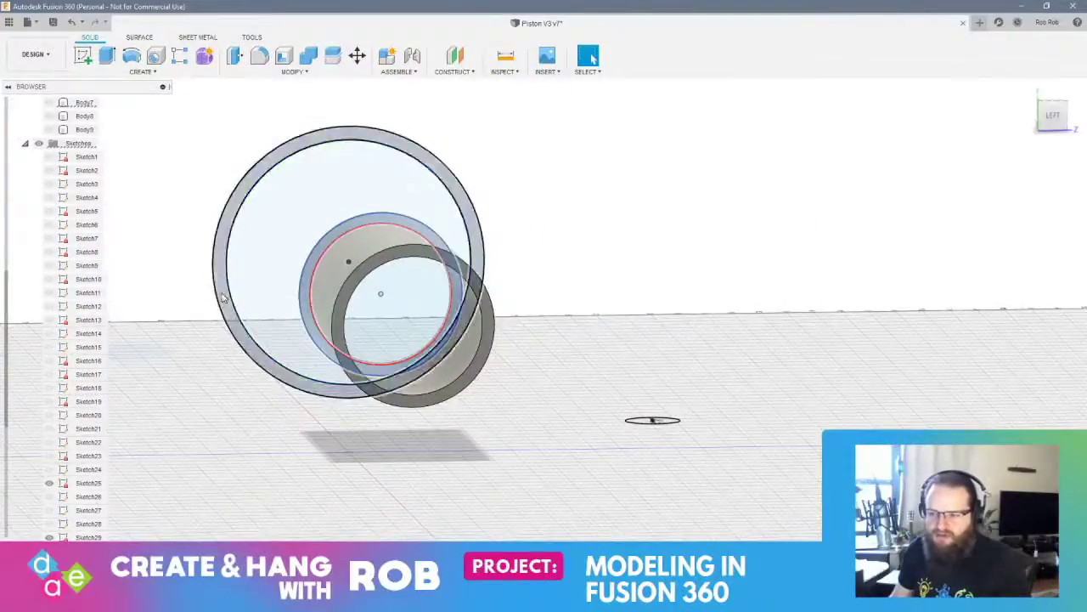
{"action": "left_click", "coordinate": [146, 74]}
{"action": "left_click", "coordinate": [128, 180]}
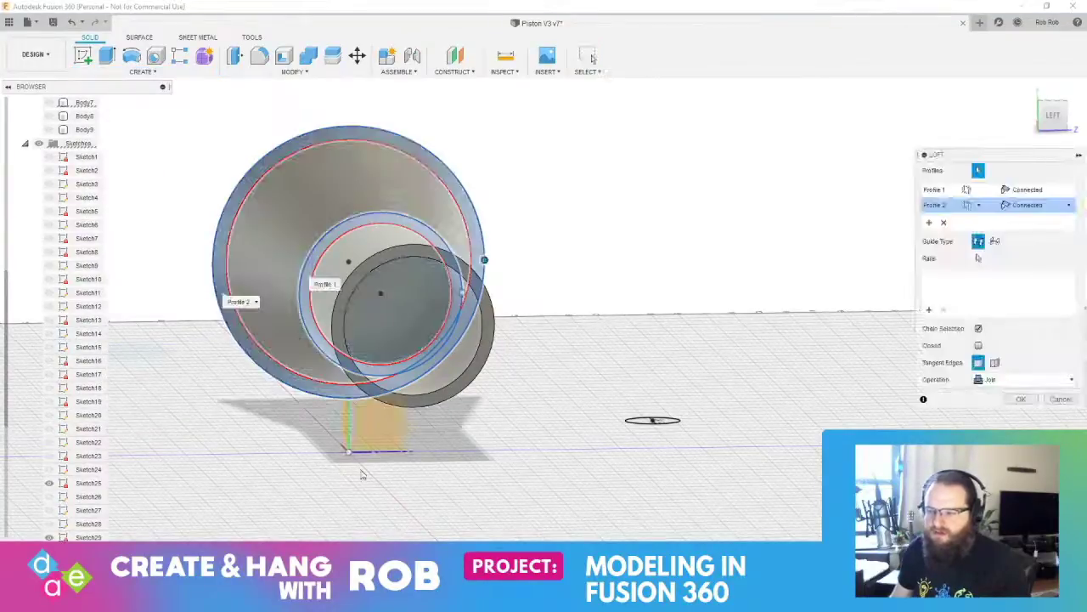
{"action": "middle_click_drag", "start_coordinate": [365, 459], "coordinate": [711, 457], "text": "shift"}
{"action": "left_click", "coordinate": [1030, 399]}
{"action": "scroll", "coordinate": [711, 456], "scroll_direction": "up", "scroll_amount": 3}
{"action": "scroll", "coordinate": [646, 459], "scroll_direction": "down", "scroll_amount": 6}
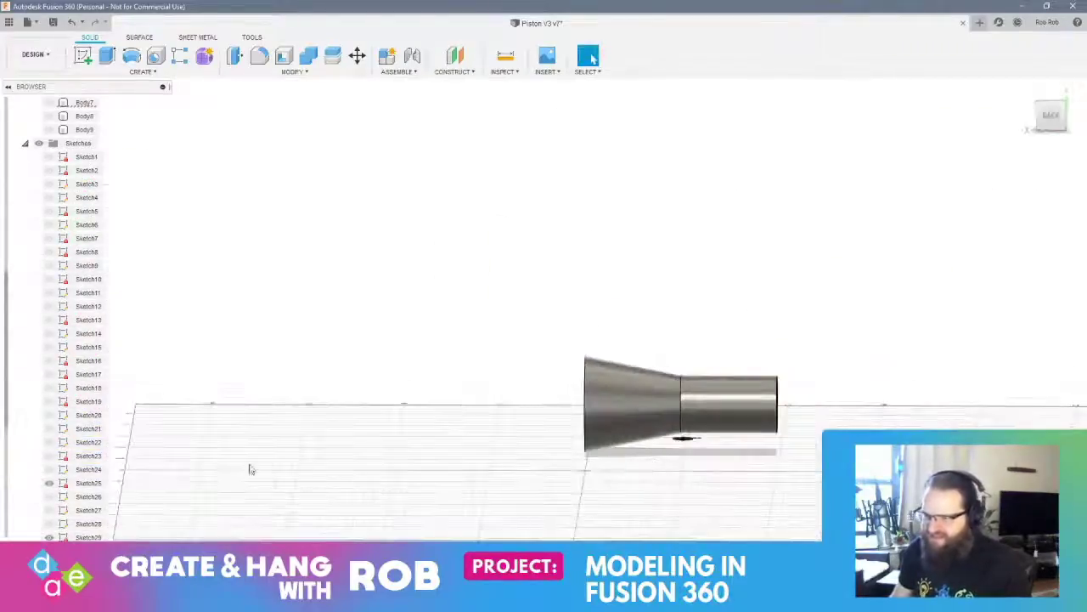
Show all the hidden bodies, and hide Body1, the base plate, to inspect the loft together with the mechanism
{"action": "left_click", "coordinate": [26, 143]}
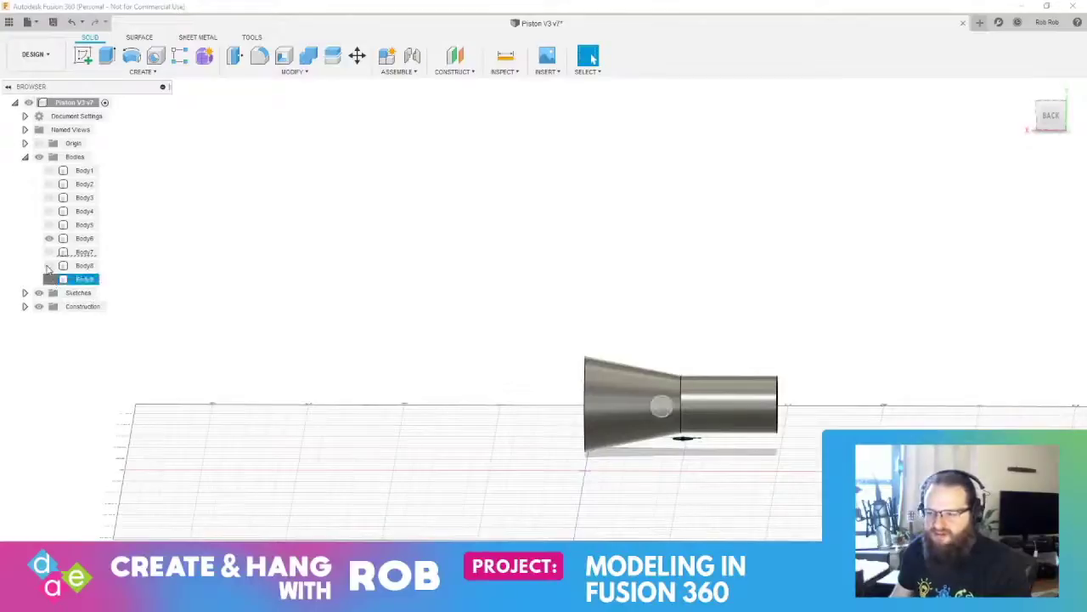
{"action": "left_click", "coordinate": [49, 252]}
{"action": "left_click", "coordinate": [49, 225]}
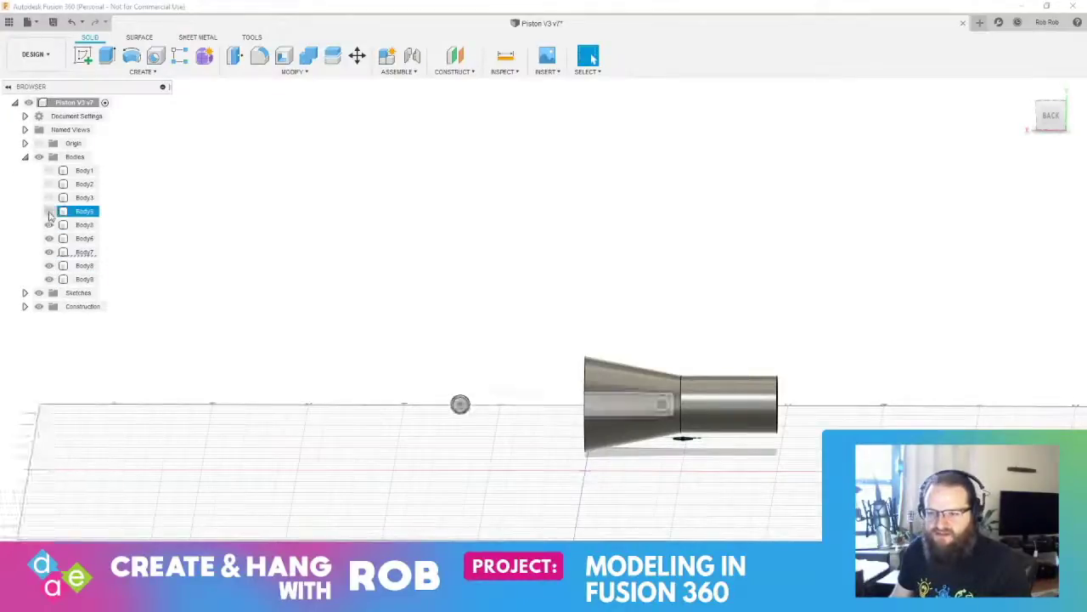
{"action": "left_click", "coordinate": [48, 211]}
{"action": "left_click", "coordinate": [48, 197]}
{"action": "left_click", "coordinate": [49, 184]}
{"action": "left_click", "coordinate": [48, 170]}
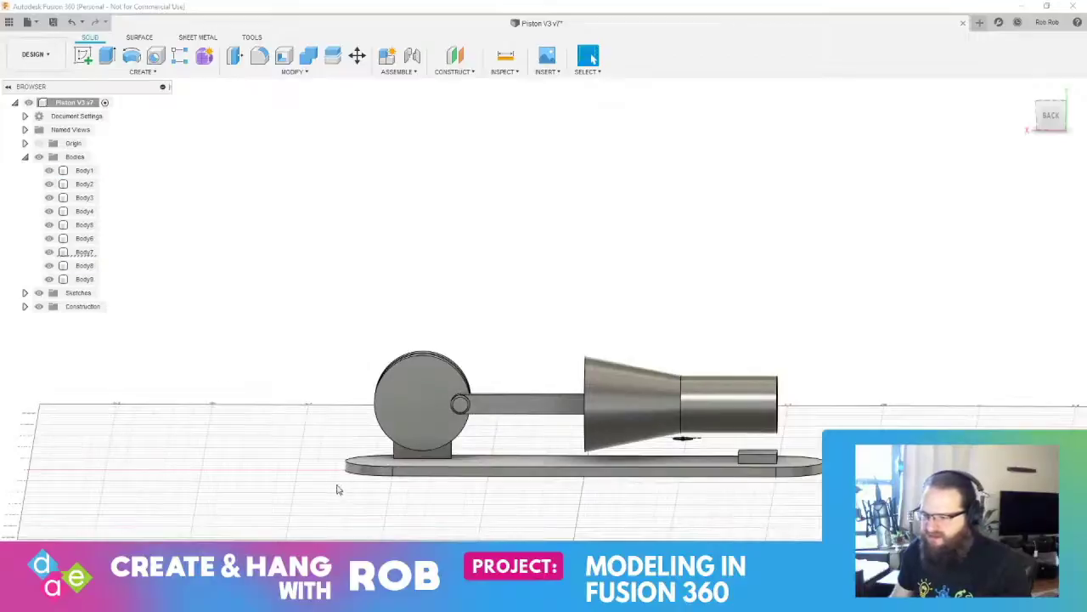
{"action": "middle_click_drag", "start_coordinate": [349, 489], "coordinate": [421, 510], "text": "shift"}
{"action": "left_click", "coordinate": [552, 493]}
{"action": "key", "text": "v"}
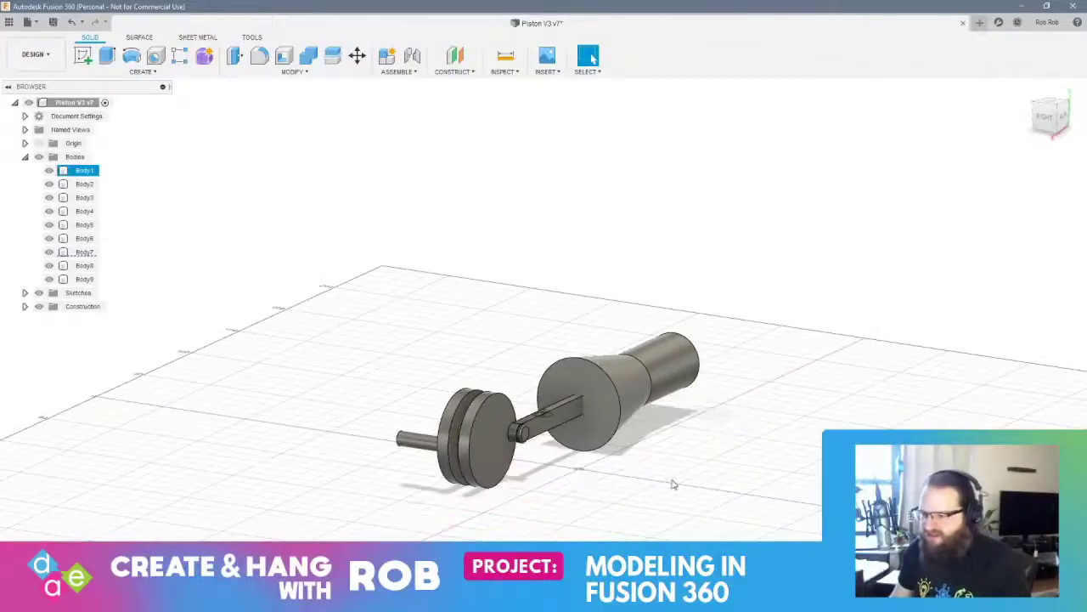
Undo the body visibility changes and the loft
{"action": "key", "text": "ctrl+z"}
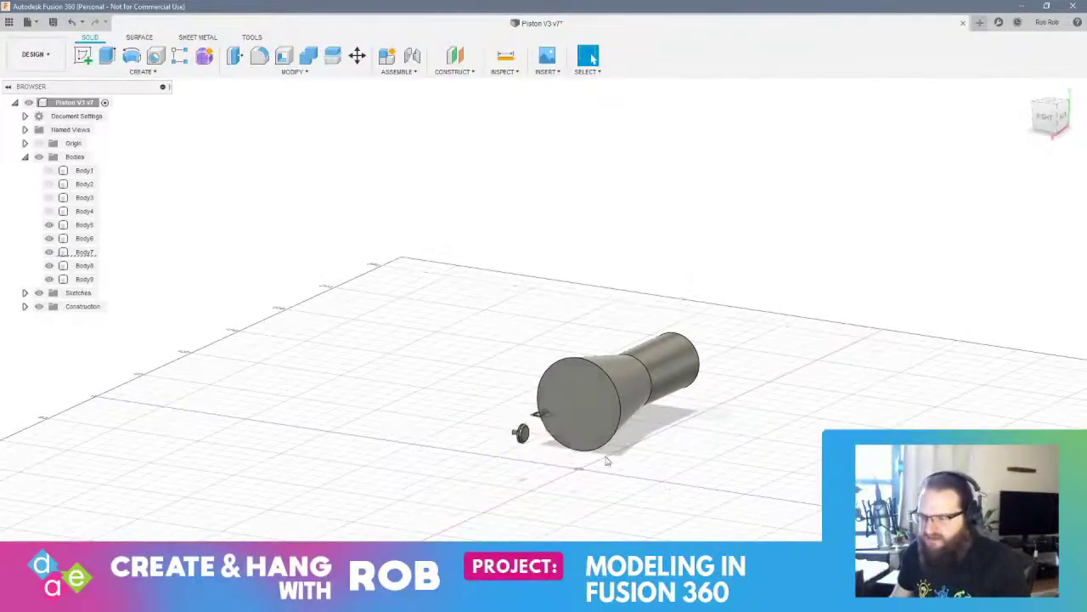
{"action": "key", "text": "ctrl+z"}
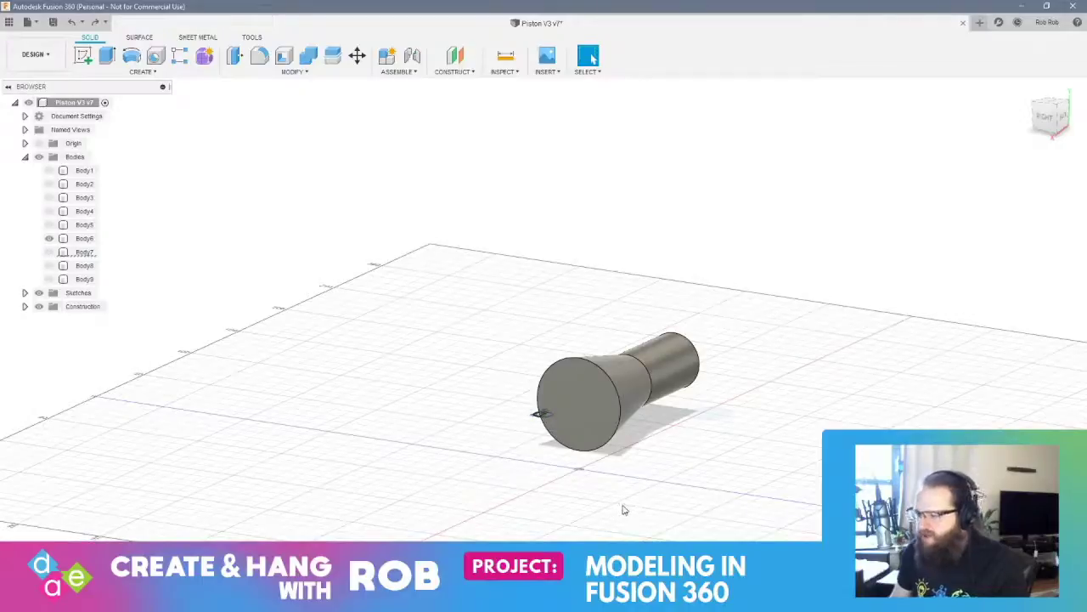
{"action": "key", "text": "ctrl+z"}
Try to loft from the ring between the 45 mm and 50 mm circles to the cylinder's open end face, using Join
{"action": "scroll", "coordinate": [597, 427], "scroll_direction": "up", "scroll_amount": 3}
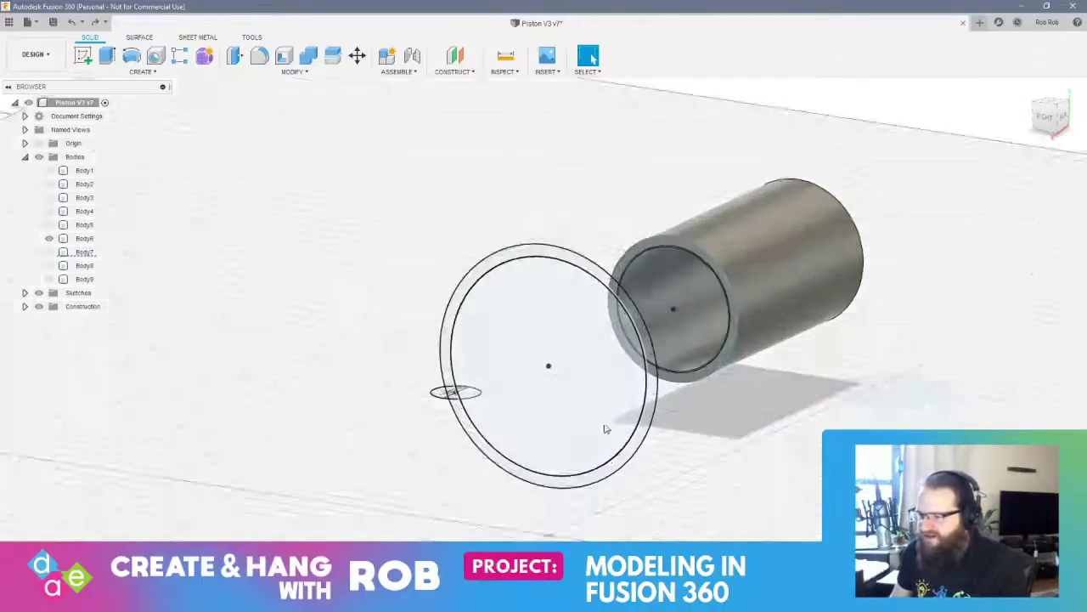
{"action": "middle_click_drag", "start_coordinate": [604, 429], "coordinate": [619, 454], "text": "shift"}
{"action": "left_click", "coordinate": [507, 403]}
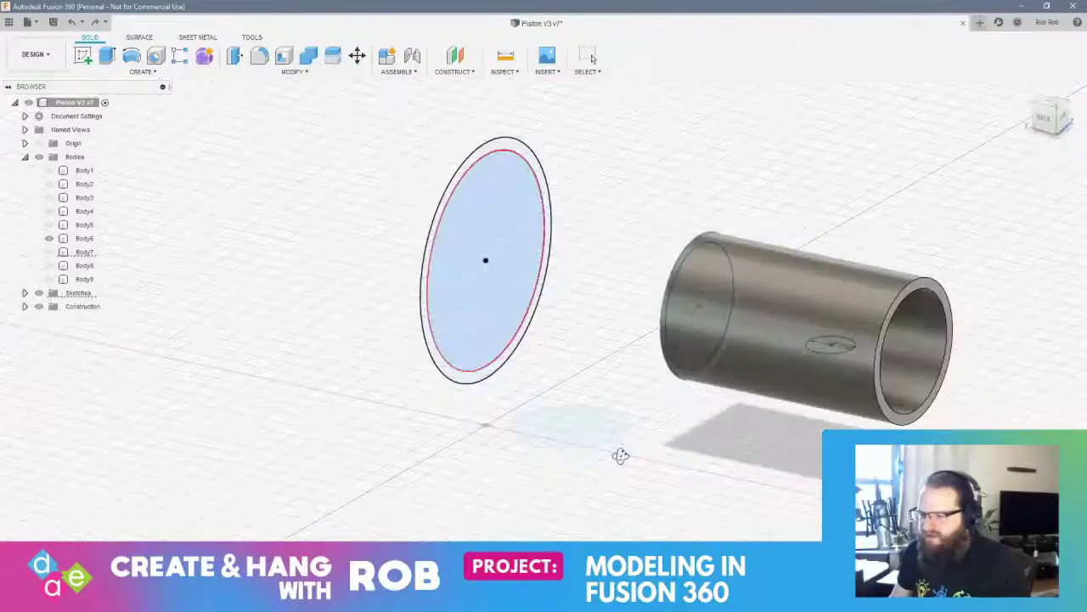
{"action": "left_click", "coordinate": [450, 375]}
{"action": "middle_click_drag", "start_coordinate": [452, 376], "coordinate": [679, 425], "text": "shift"}
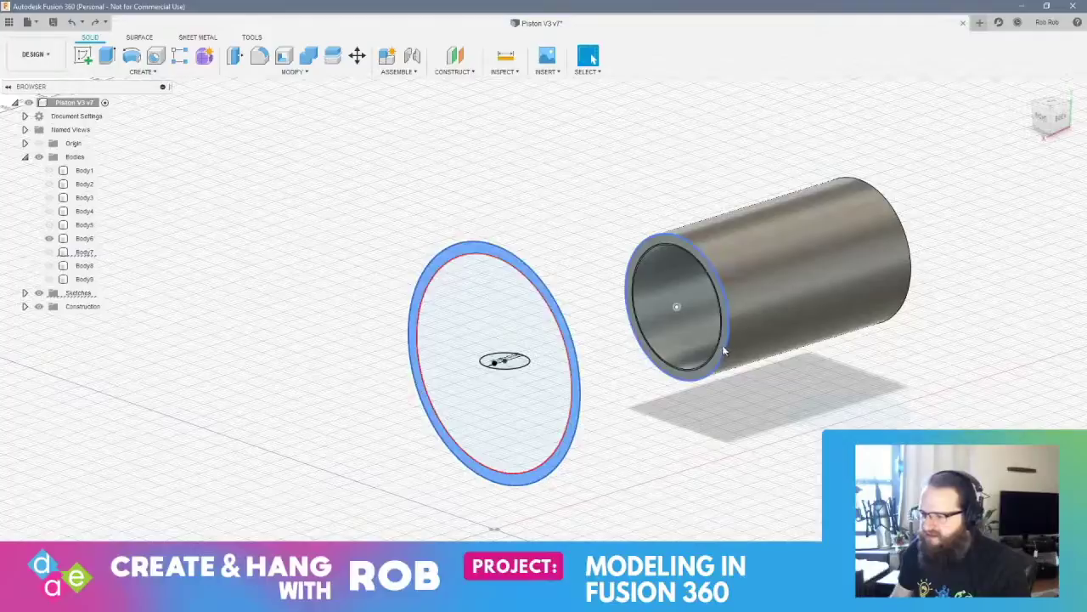
{"action": "left_click", "coordinate": [676, 357]}
{"action": "left_click", "coordinate": [143, 71]}
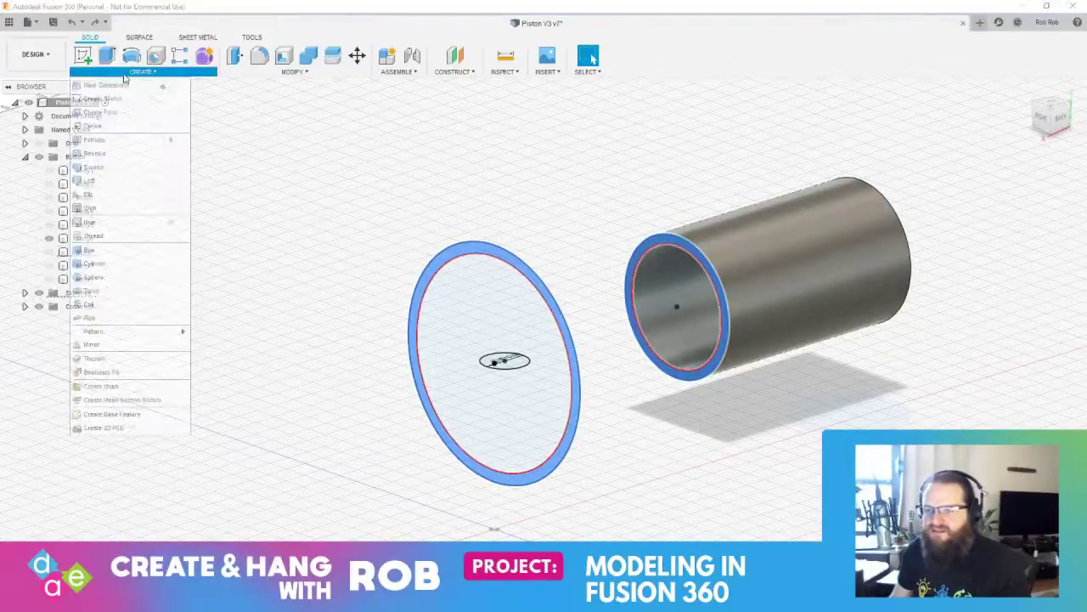
{"action": "left_click", "coordinate": [119, 180]}
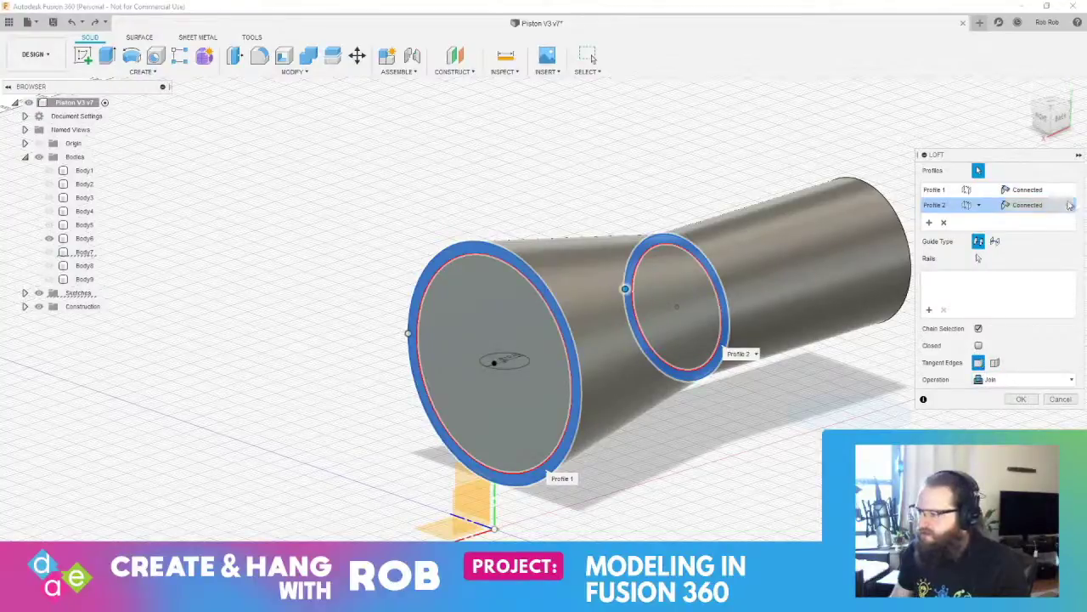
{"action": "left_click", "coordinate": [1060, 399]}
{"action": "mouse_move", "coordinate": [684, 510]}
{"action": "middle_mouse_down", "text": "shift"}
{"action": "mouse_move", "coordinate": [672, 502]}
{"action": "mouse_move", "coordinate": [696, 498]}
{"action": "mouse_move", "coordinate": [611, 511]}
{"action": "mouse_move", "coordinate": [626, 510]}
{"action": "mouse_move", "coordinate": [586, 471]}
{"action": "middle_mouse_up", "text": "shift"}
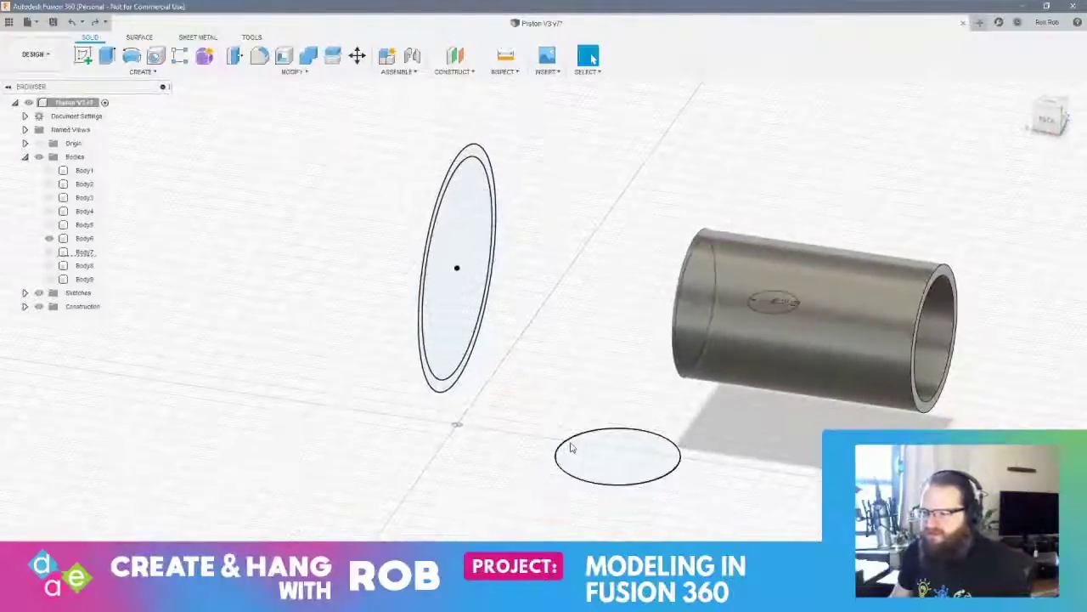
{"action": "left_click", "coordinate": [447, 332]}
{"action": "right_click", "coordinate": [446, 327]}
{"action": "left_click", "coordinate": [419, 311]}
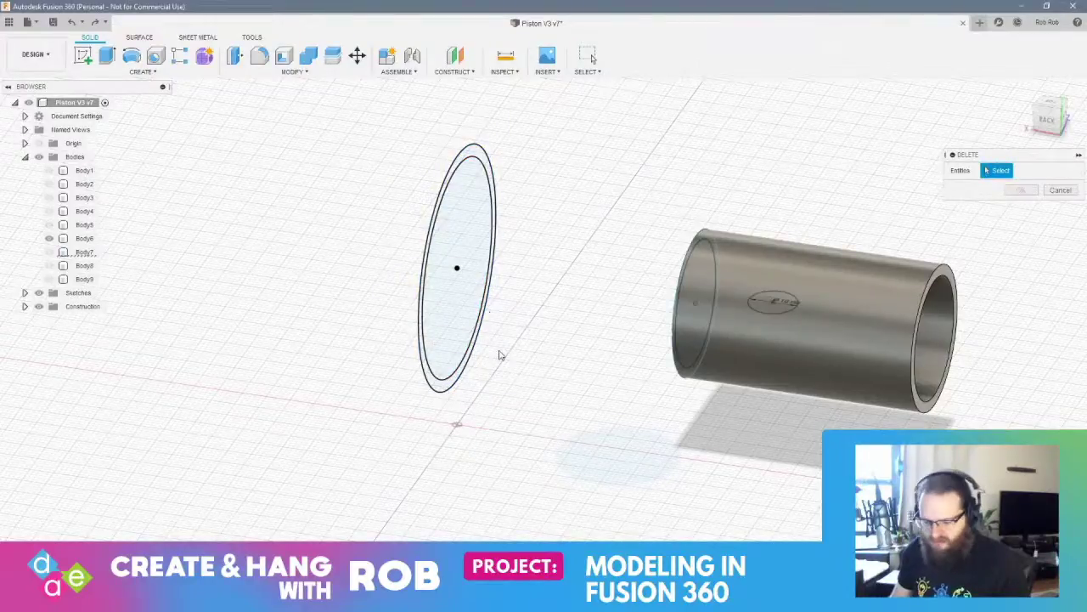
{"action": "key", "text": "Escape"}
Extrude the ring between the two concentric circles by -1 mm as a new body
{"action": "left_click", "coordinate": [444, 321]}
{"action": "mouse_move", "coordinate": [519, 408]}
{"action": "middle_mouse_down", "text": "shift"}
{"action": "mouse_move", "coordinate": [556, 403]}
{"action": "mouse_move", "coordinate": [445, 357]}
{"action": "middle_mouse_up", "text": "shift"}
{"action": "left_click", "coordinate": [444, 357]}
{"action": "right_click", "coordinate": [444, 338]}
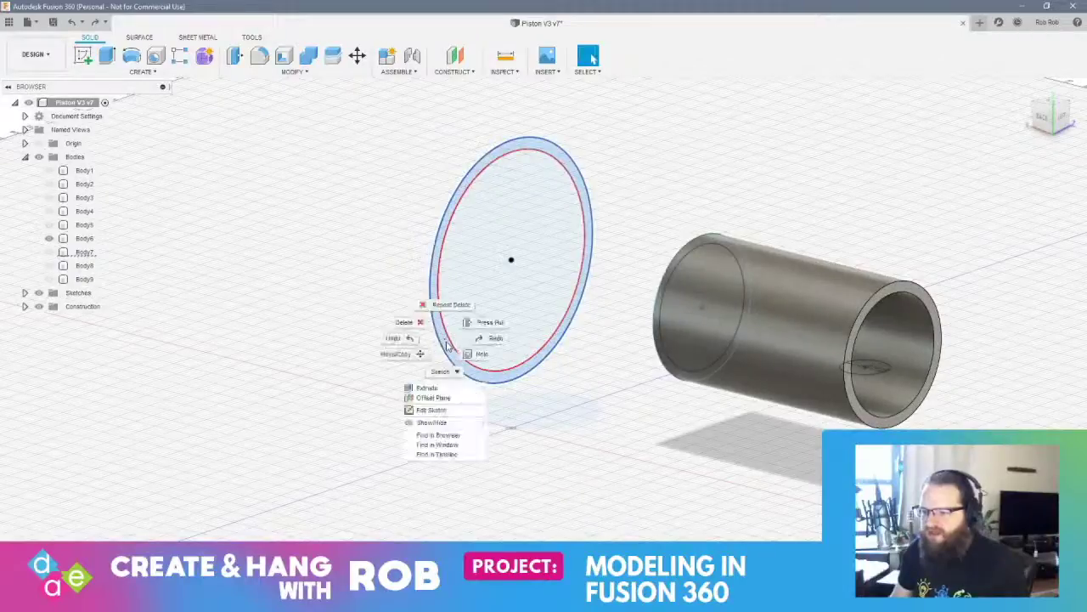
{"action": "left_click", "coordinate": [484, 323]}
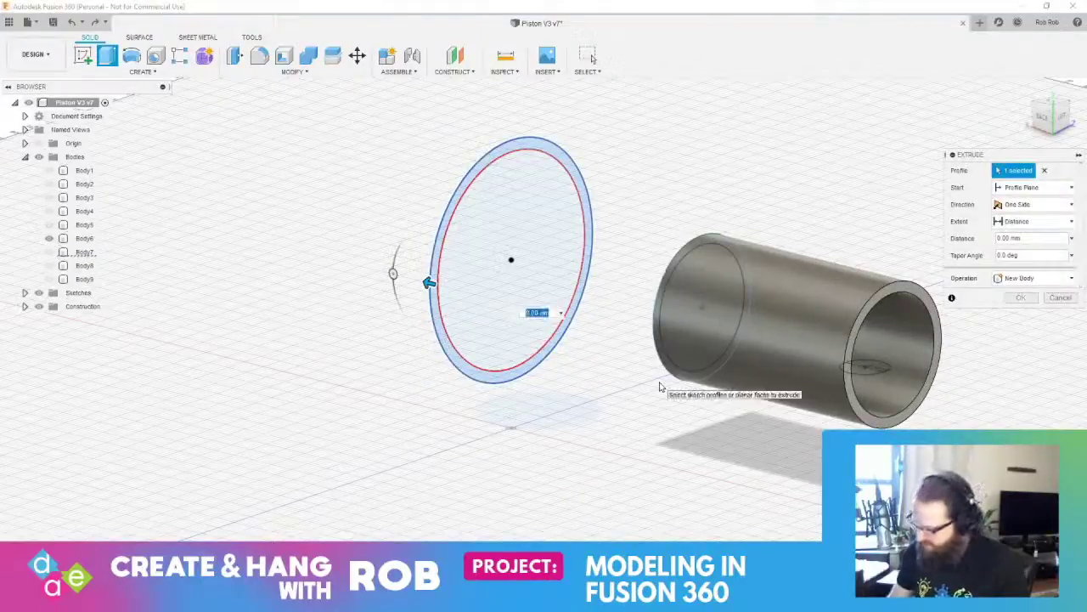
{"action": "type", "text": "-1"}
{"action": "key", "text": "Return"}
Try to loft from the cylinder's open end face to the extruded ring with a centerline guide, and undo the ring's extrusion
{"action": "middle_click_drag", "start_coordinate": [660, 385], "coordinate": [780, 378], "text": "shift"}
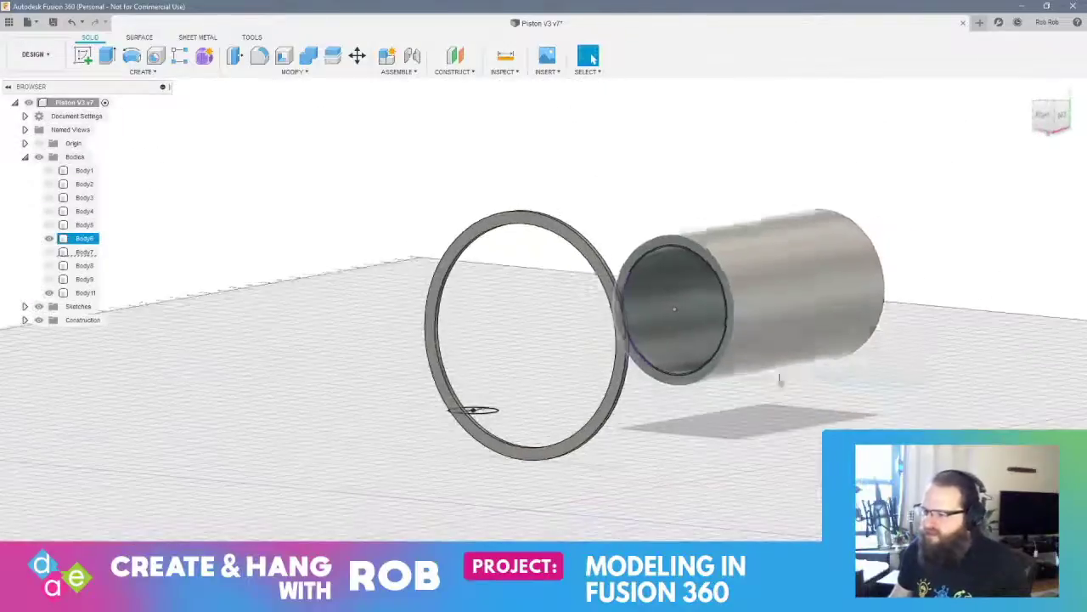
{"action": "left_click", "coordinate": [730, 331]}
{"action": "middle_click_drag", "start_coordinate": [735, 406], "coordinate": [429, 303], "text": "shift"}
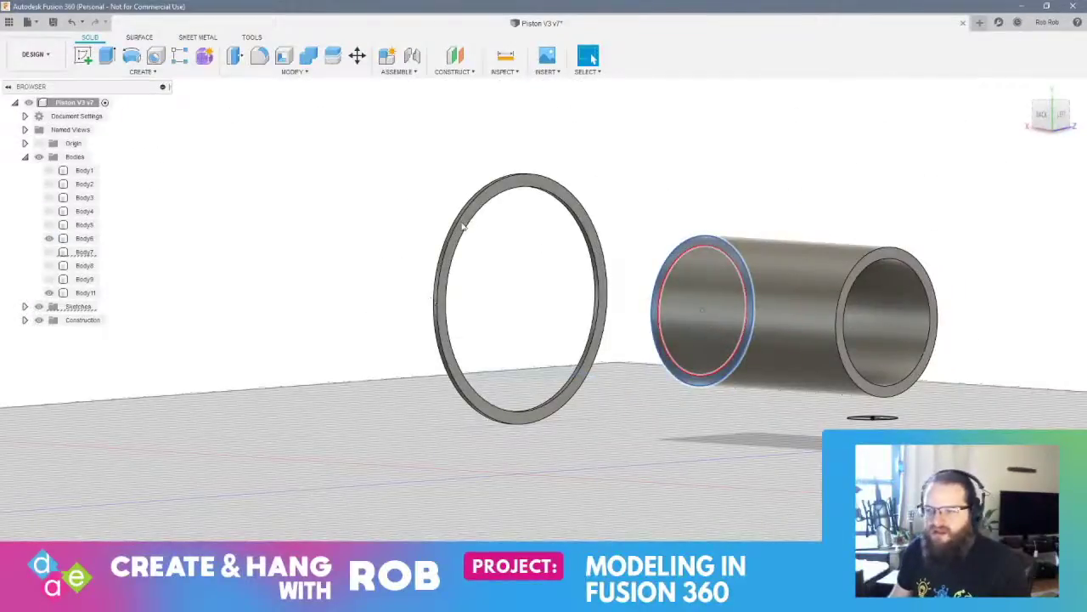
{"action": "left_click", "coordinate": [450, 254]}
{"action": "left_click", "coordinate": [532, 332]}
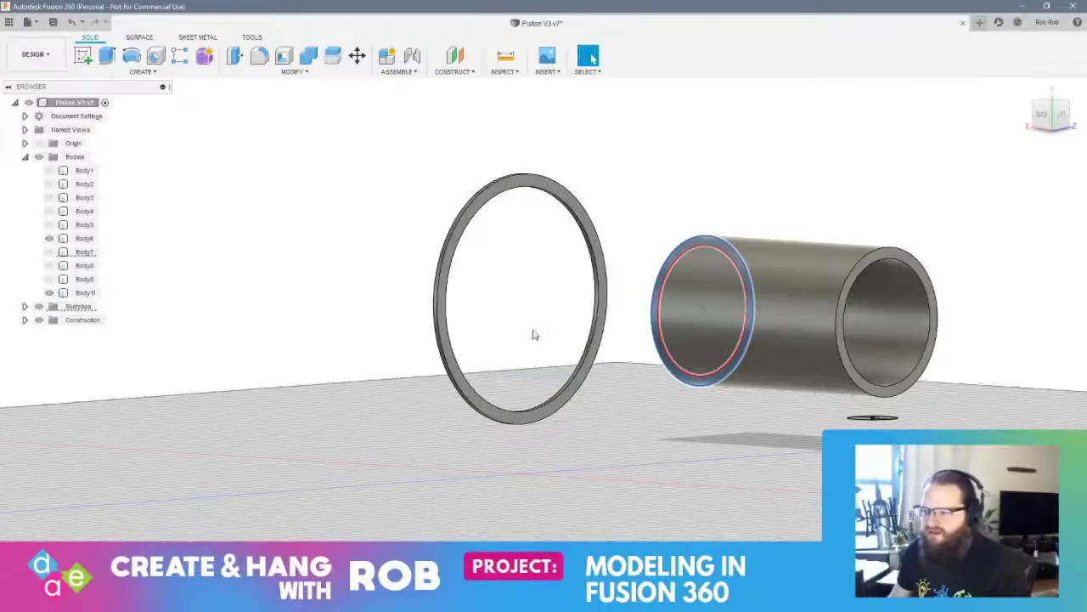
{"action": "middle_click_drag", "start_coordinate": [532, 332], "coordinate": [498, 351], "text": "shift"}
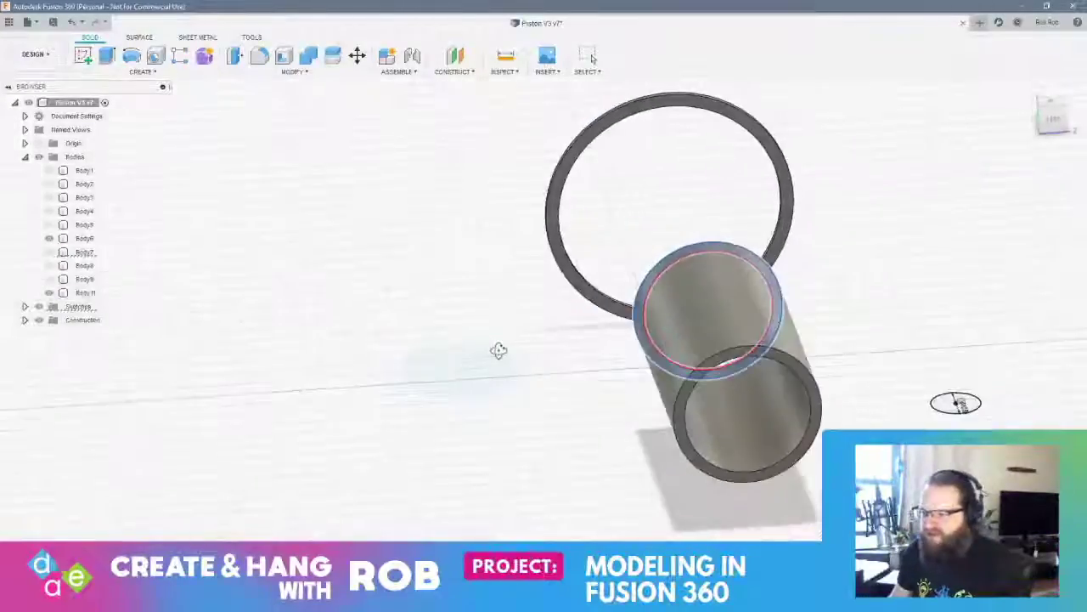
{"action": "left_click", "coordinate": [546, 243]}
{"action": "left_click", "coordinate": [547, 244]}
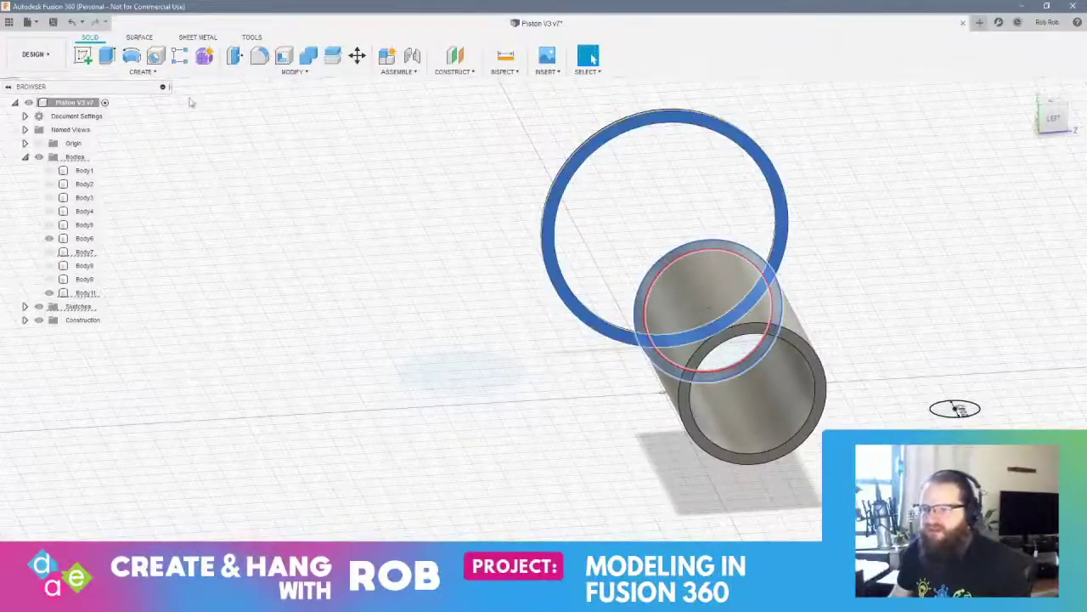
{"action": "left_click", "coordinate": [145, 71]}
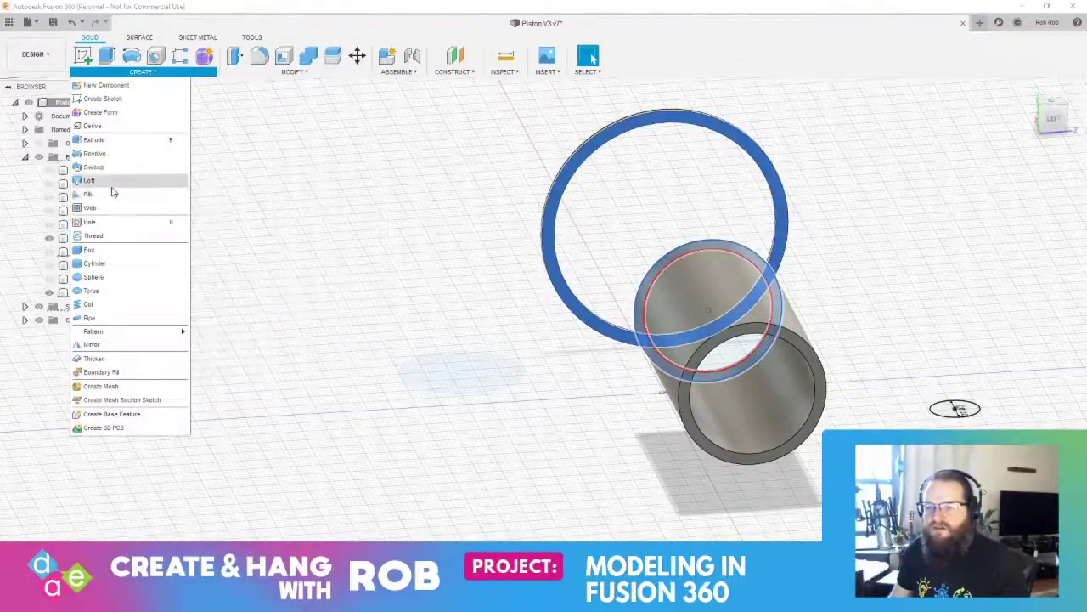
{"action": "left_click", "coordinate": [90, 181]}
{"action": "middle_click_drag", "start_coordinate": [393, 342], "coordinate": [534, 321], "text": "shift"}
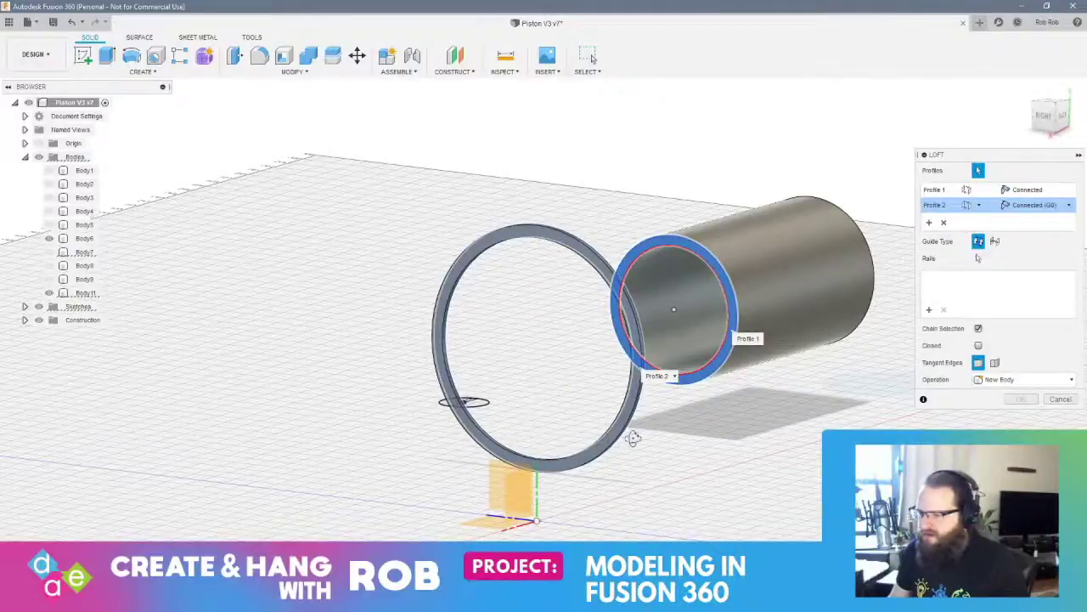
{"action": "middle_click_drag", "start_coordinate": [633, 437], "coordinate": [658, 433], "text": "shift"}
{"action": "left_click", "coordinate": [929, 311]}
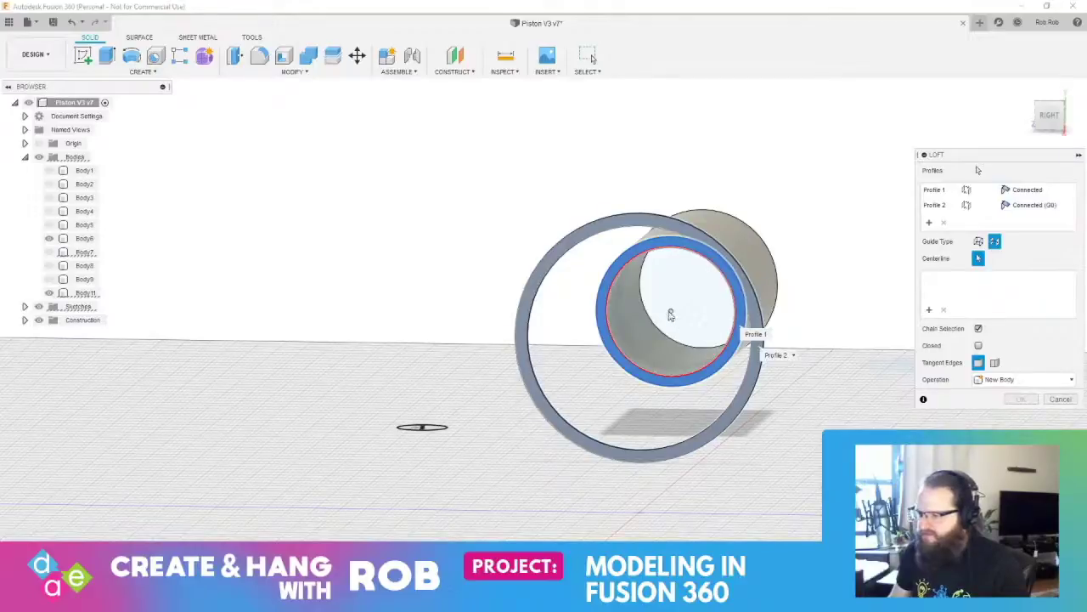
{"action": "middle_click_drag", "start_coordinate": [819, 389], "coordinate": [772, 392], "text": "shift"}
{"action": "left_click", "coordinate": [1060, 400]}
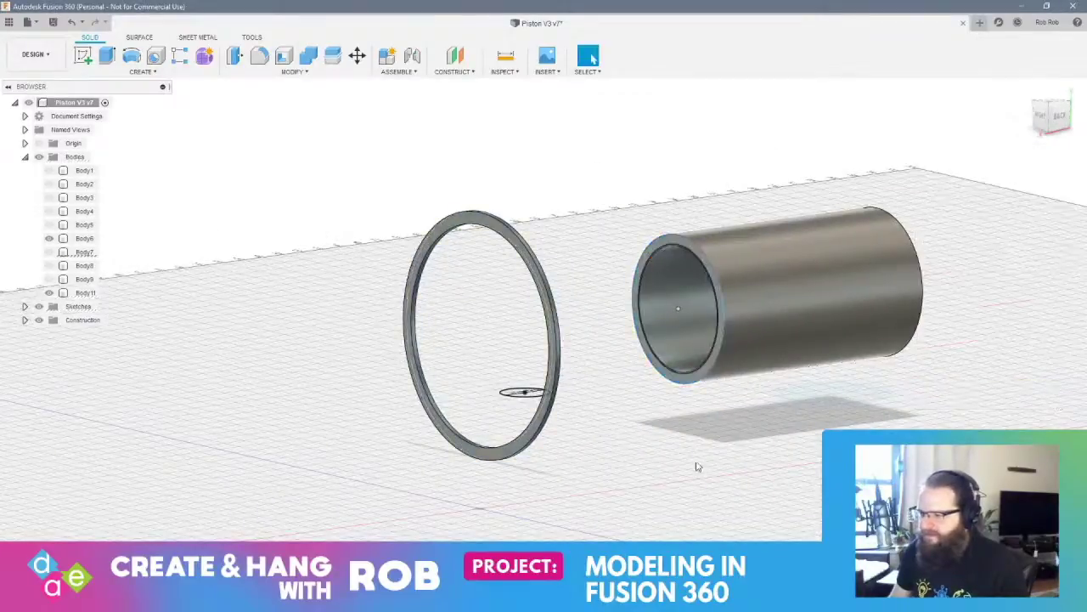
{"action": "middle_click_drag", "start_coordinate": [705, 422], "coordinate": [746, 349], "text": "shift"}
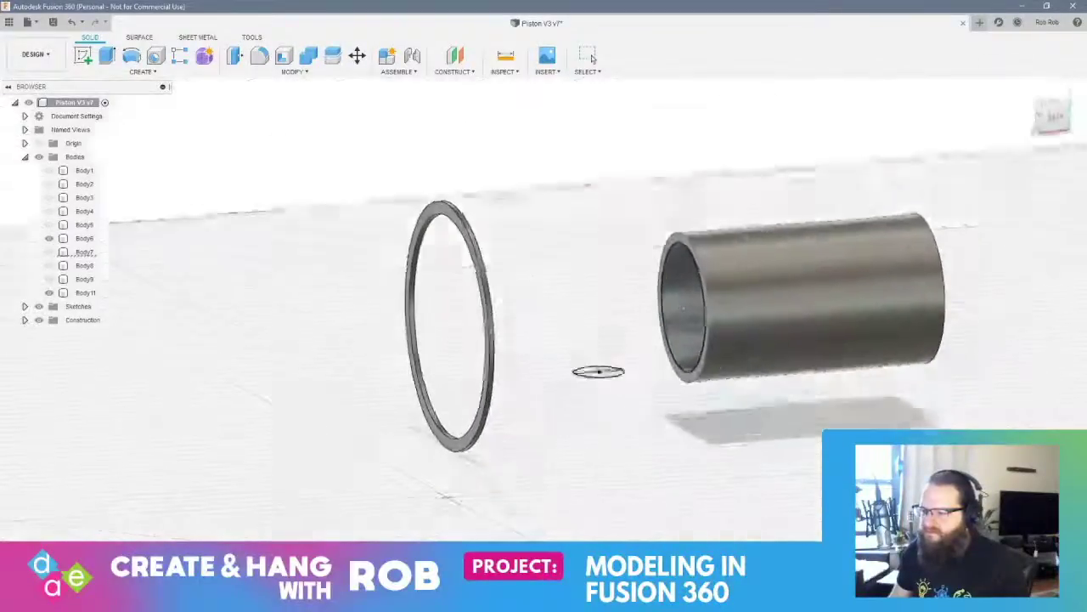
{"action": "key", "text": "ctrl+z"}
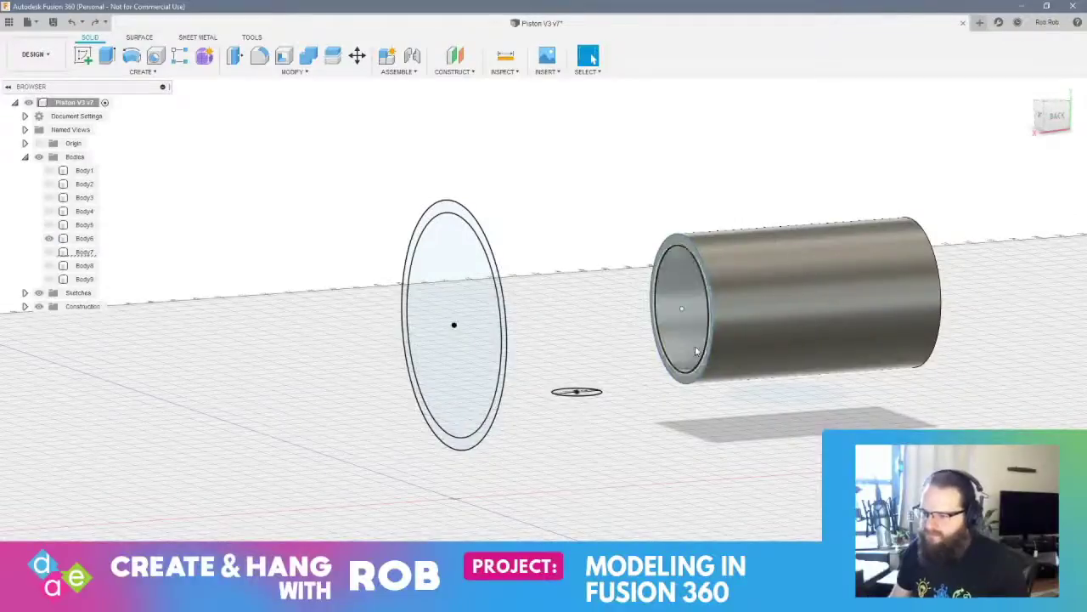
Loft from the cylinder's open end face to the sketched ring between the two circles, using Join
{"action": "middle_click_drag", "start_coordinate": [653, 366], "coordinate": [679, 354], "text": "shift"}
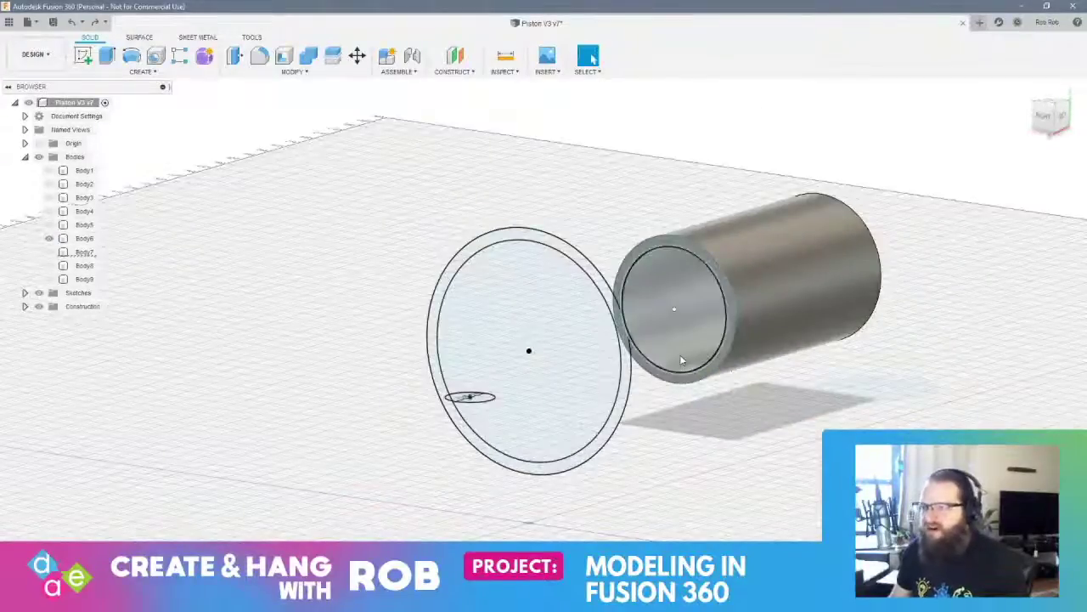
{"action": "left_click", "coordinate": [680, 354]}
{"action": "left_click", "coordinate": [732, 336]}
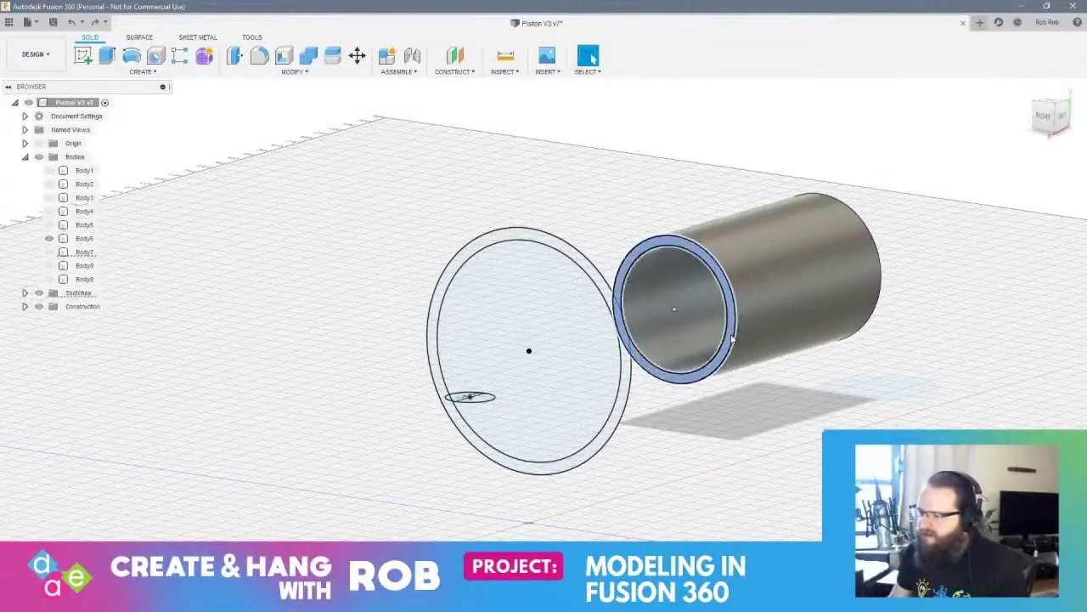
{"action": "middle_click_drag", "start_coordinate": [725, 389], "coordinate": [663, 377], "text": "shift"}
{"action": "middle_click_drag", "start_coordinate": [433, 362], "coordinate": [457, 333], "text": "shift"}
{"action": "left_click", "coordinate": [457, 331], "text": "shift"}
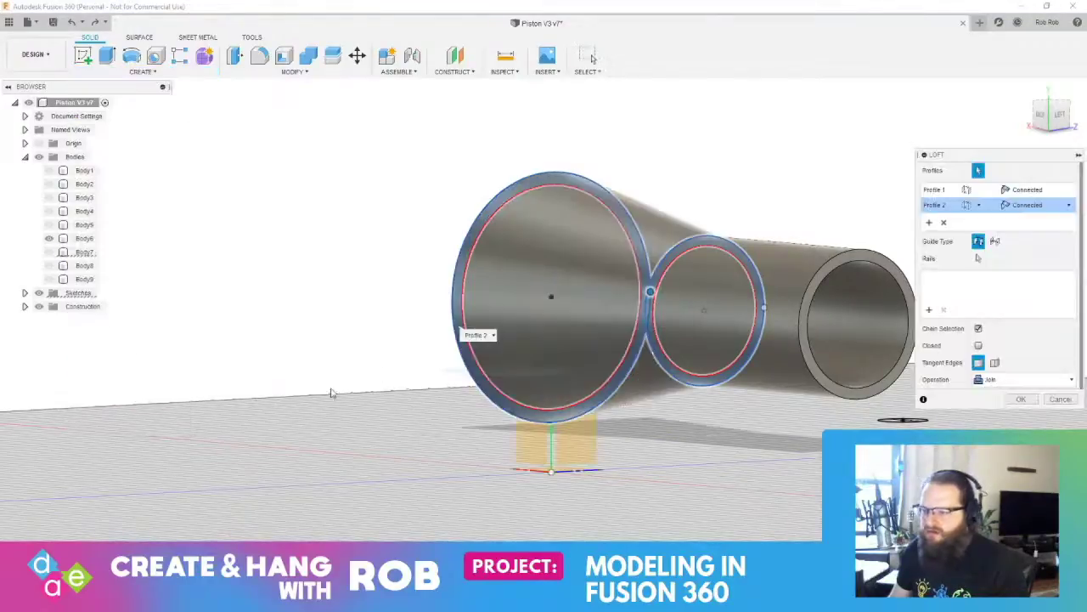
{"action": "middle_click_drag", "start_coordinate": [544, 340], "coordinate": [425, 348], "text": "shift"}
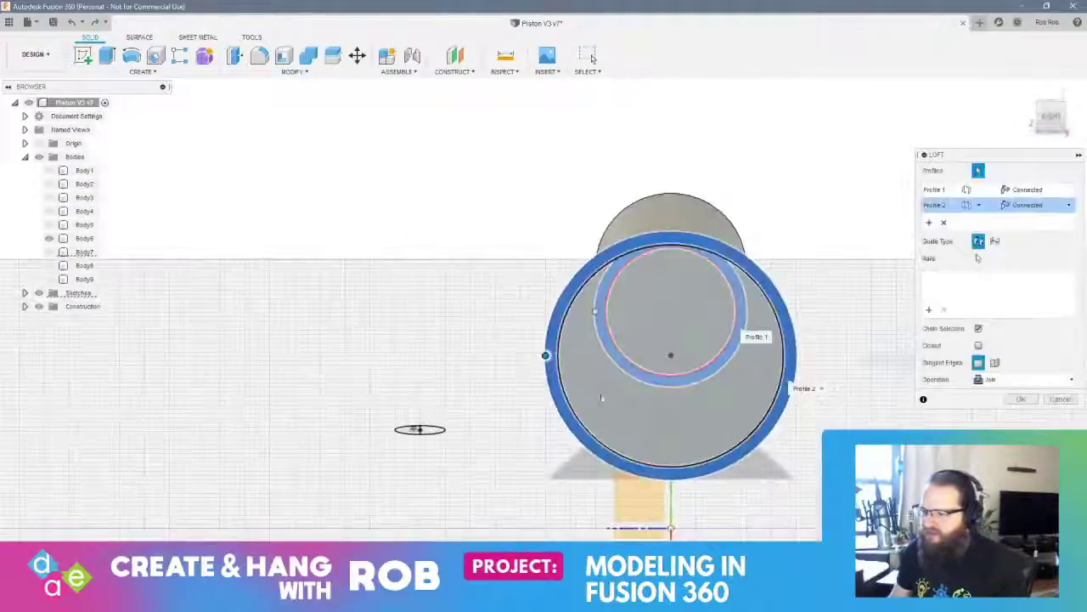
{"action": "key", "text": "Escape"}
Offset the circular face inside the cylinder by about -66 mm through the flare, with the offset type set to Automatic
{"action": "middle_click_drag", "start_coordinate": [420, 428], "coordinate": [660, 411], "text": "shift"}
{"action": "right_click", "coordinate": [711, 315]}
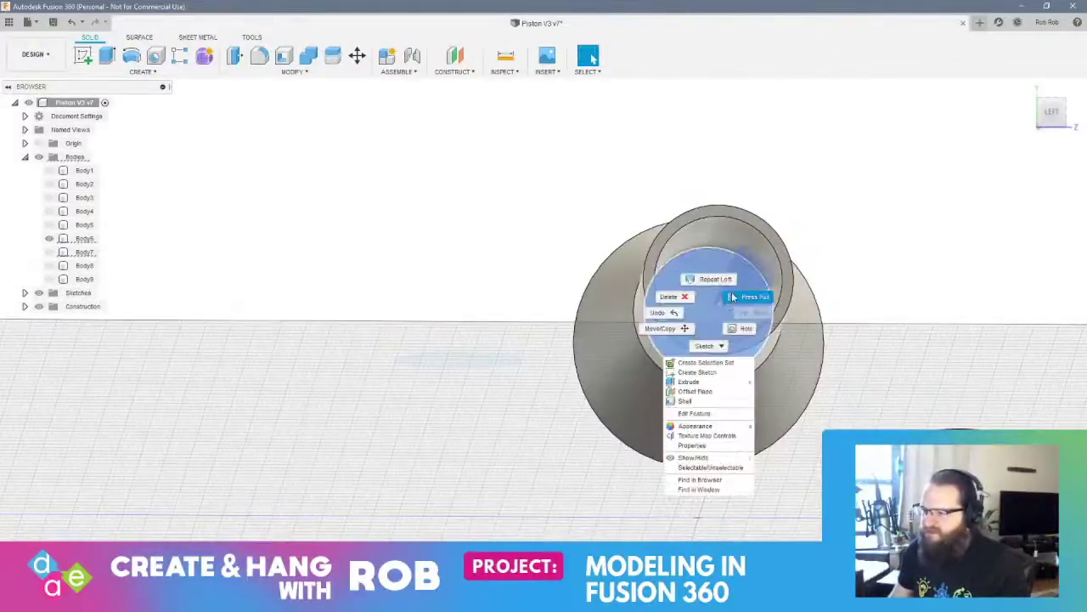
{"action": "left_click", "coordinate": [736, 297]}
{"action": "middle_click_drag", "start_coordinate": [736, 297], "coordinate": [722, 323], "text": "shift"}
{"action": "left_click_drag", "start_coordinate": [712, 312], "coordinate": [432, 275]}
{"action": "middle_click_drag", "start_coordinate": [430, 431], "coordinate": [544, 420], "text": "shift"}
{"action": "middle_click_drag", "start_coordinate": [393, 419], "coordinate": [442, 391], "text": "shift"}
{"action": "left_click", "coordinate": [1012, 190]}
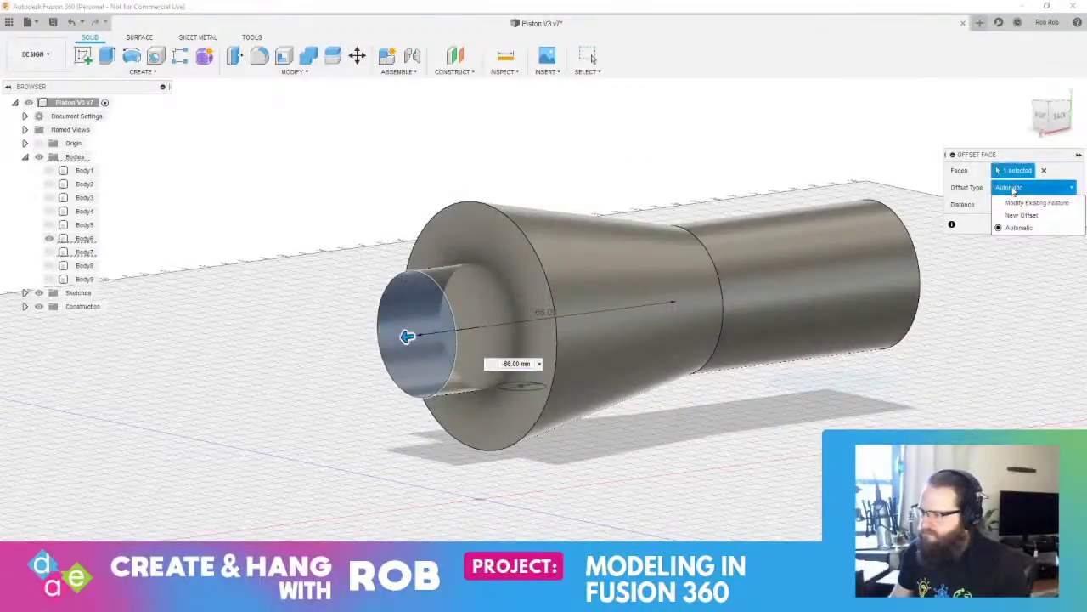
{"action": "left_click", "coordinate": [998, 239]}
{"action": "left_click", "coordinate": [1029, 226]}
{"action": "middle_click_drag", "start_coordinate": [523, 431], "coordinate": [645, 424], "text": "shift"}
{"action": "middle_click_drag", "start_coordinate": [765, 427], "coordinate": [869, 423], "text": "shift"}
{"action": "middle_click_drag", "start_coordinate": [697, 363], "coordinate": [701, 363], "text": "shift"}
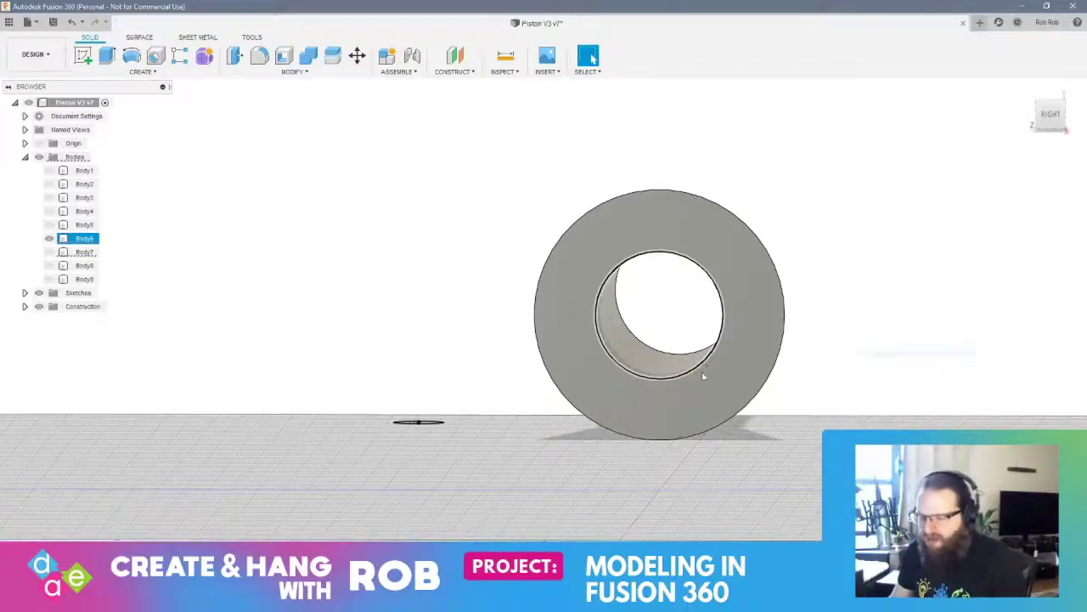
Undo the face offset, the loft and the two ring circles, and finish the sketch
{"action": "key", "text": "c"}
{"action": "left_click", "coordinate": [702, 371]}
{"action": "key", "text": "Escape"}
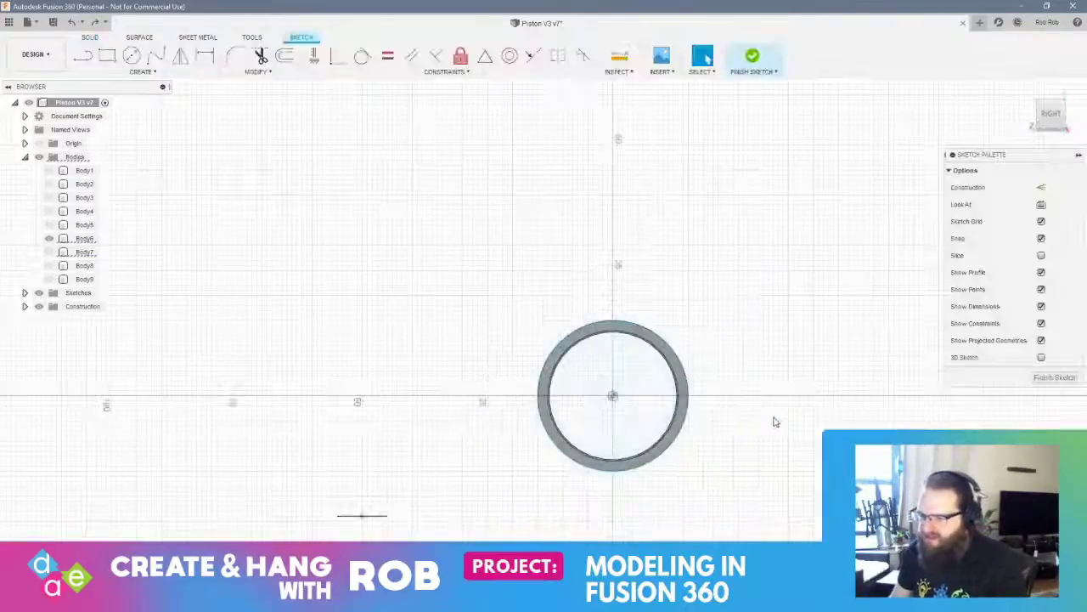
{"action": "left_click", "coordinate": [1053, 378]}
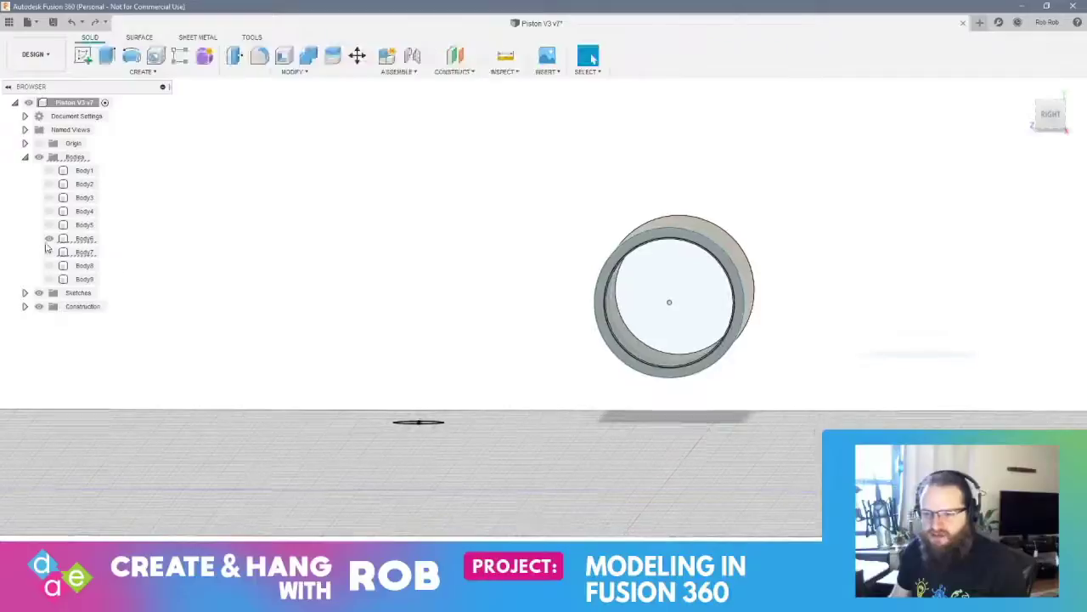
Show all the hidden bodies of the mechanism, Body1 to Body5 and Body7 to Body9
{"action": "left_click", "coordinate": [49, 264]}
{"action": "left_click", "coordinate": [49, 251]}
{"action": "left_click", "coordinate": [48, 225]}
{"action": "left_click", "coordinate": [49, 211]}
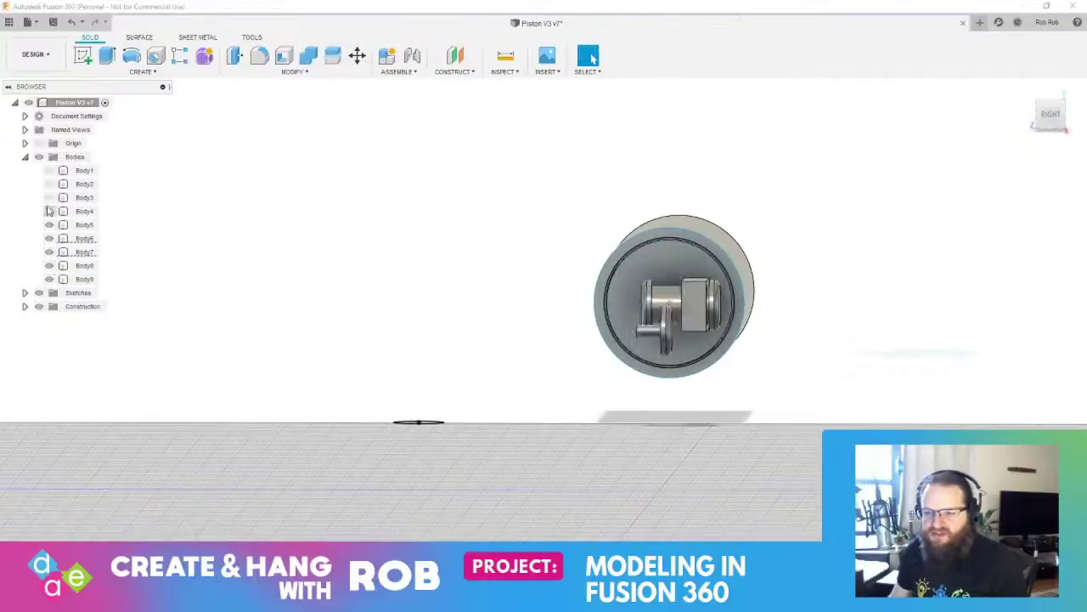
{"action": "left_click", "coordinate": [48, 198]}
{"action": "left_click", "coordinate": [48, 170]}
{"action": "middle_click_drag", "start_coordinate": [595, 374], "coordinate": [651, 370], "text": "shift"}
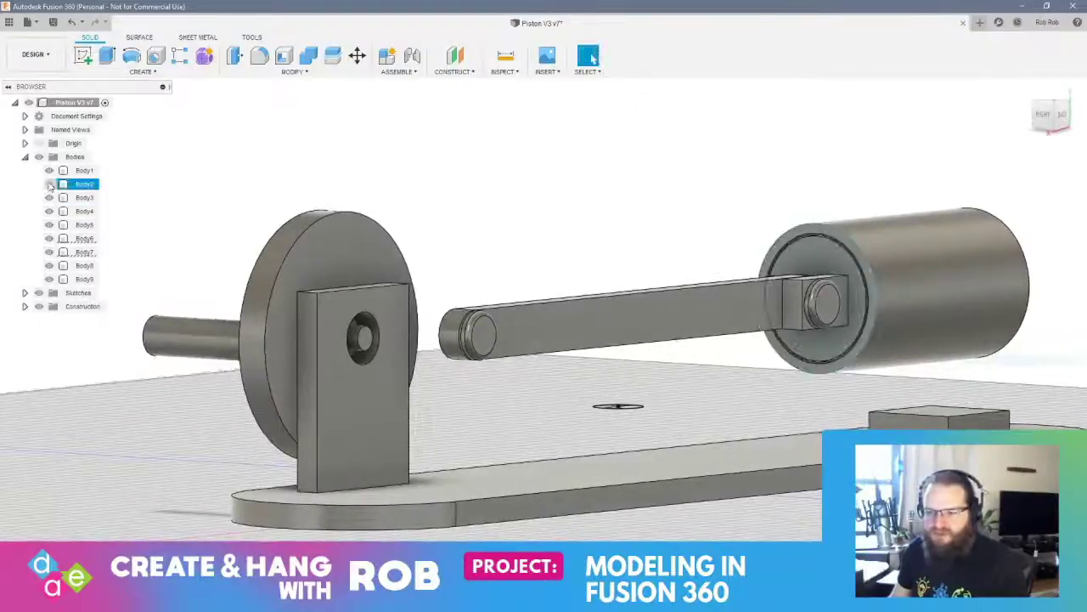
{"action": "left_click", "coordinate": [48, 184]}
Hide all the sketches and save the design as a new version
{"action": "mouse_move", "coordinate": [403, 336]}
{"action": "middle_mouse_down", "text": "shift"}
{"action": "mouse_move", "coordinate": [347, 381]}
{"action": "mouse_move", "coordinate": [358, 235]}
{"action": "middle_mouse_up", "text": "shift"}
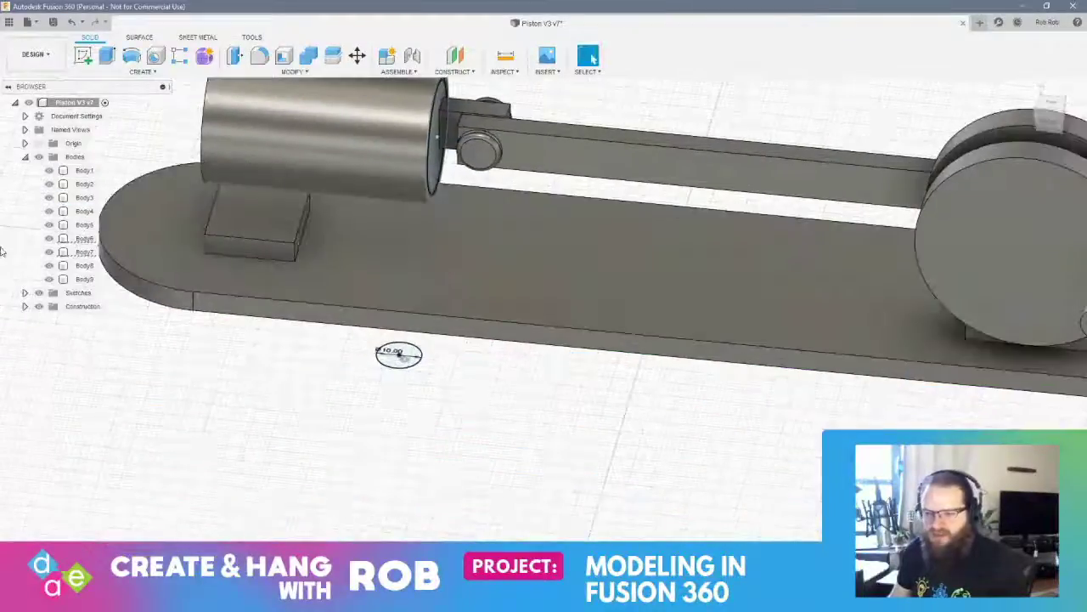
{"action": "left_click", "coordinate": [38, 294]}
{"action": "key", "text": "ctrl+s"}
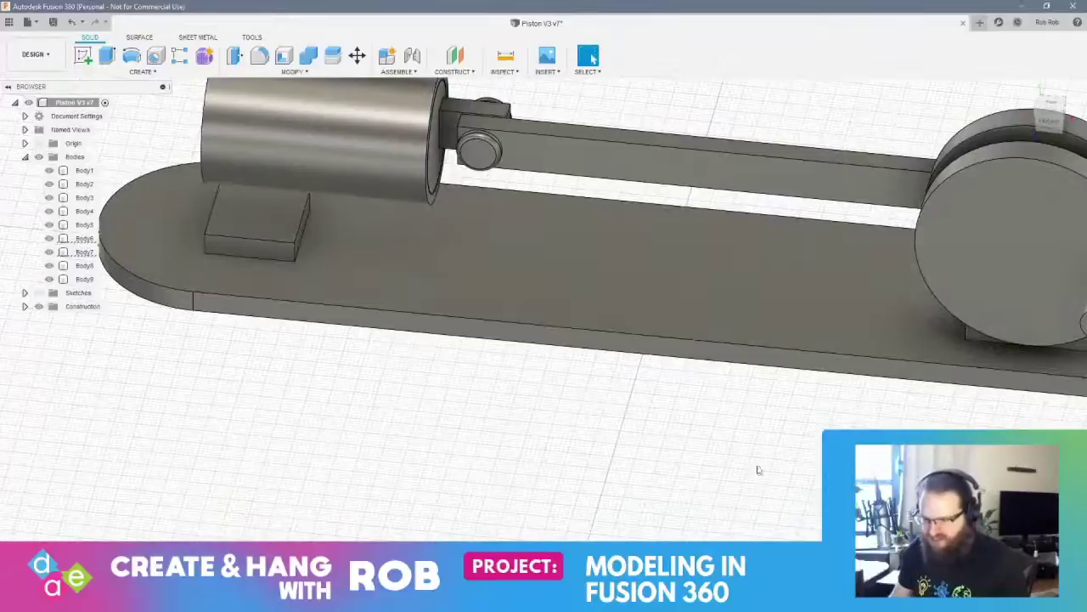
{"action": "key", "text": "Return"}
Examine the complete piston mechanism from the front, top and back
{"action": "middle_click_drag", "start_coordinate": [768, 454], "coordinate": [780, 398], "text": "shift"}
{"action": "scroll", "coordinate": [679, 416], "scroll_direction": "up", "scroll_amount": 3}
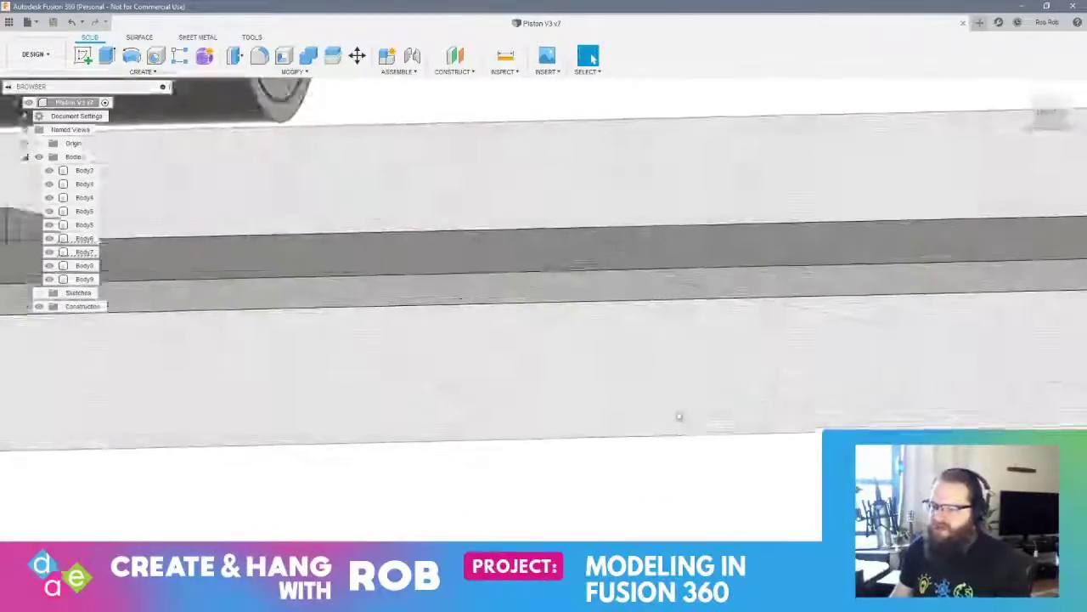
{"action": "scroll", "coordinate": [691, 414], "scroll_direction": "down", "scroll_amount": 5}
{"action": "mouse_move", "coordinate": [694, 413]}
{"action": "middle_mouse_down", "text": "shift"}
{"action": "mouse_move", "coordinate": [688, 406]}
{"action": "mouse_move", "coordinate": [697, 441]}
{"action": "mouse_move", "coordinate": [687, 426]}
{"action": "middle_mouse_up", "text": "shift"}
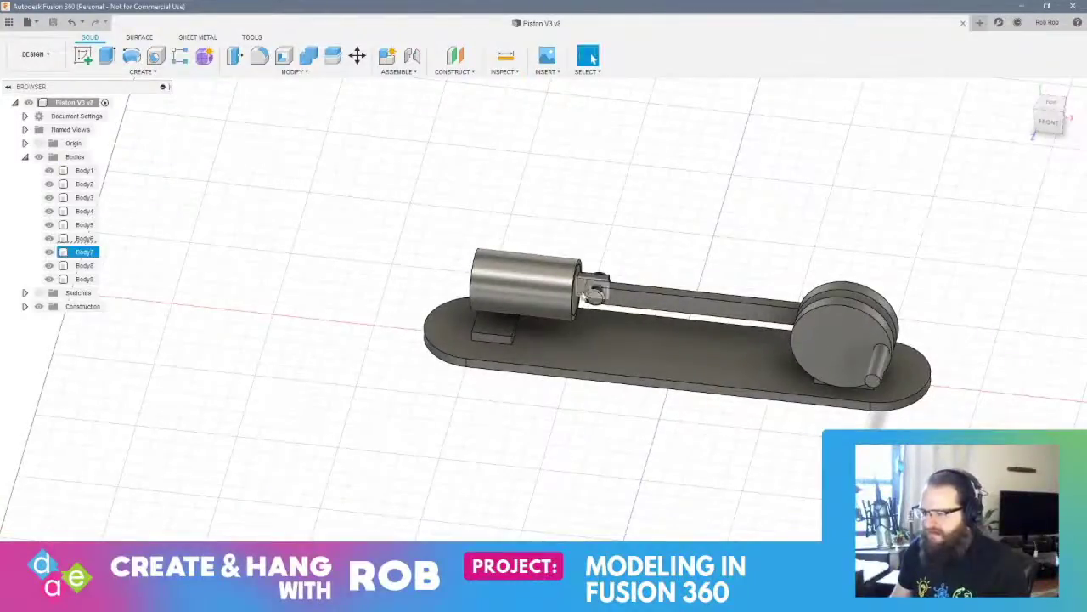
{"action": "left_click", "coordinate": [627, 378]}
{"action": "middle_click_drag", "start_coordinate": [558, 400], "coordinate": [702, 449], "text": "shift"}
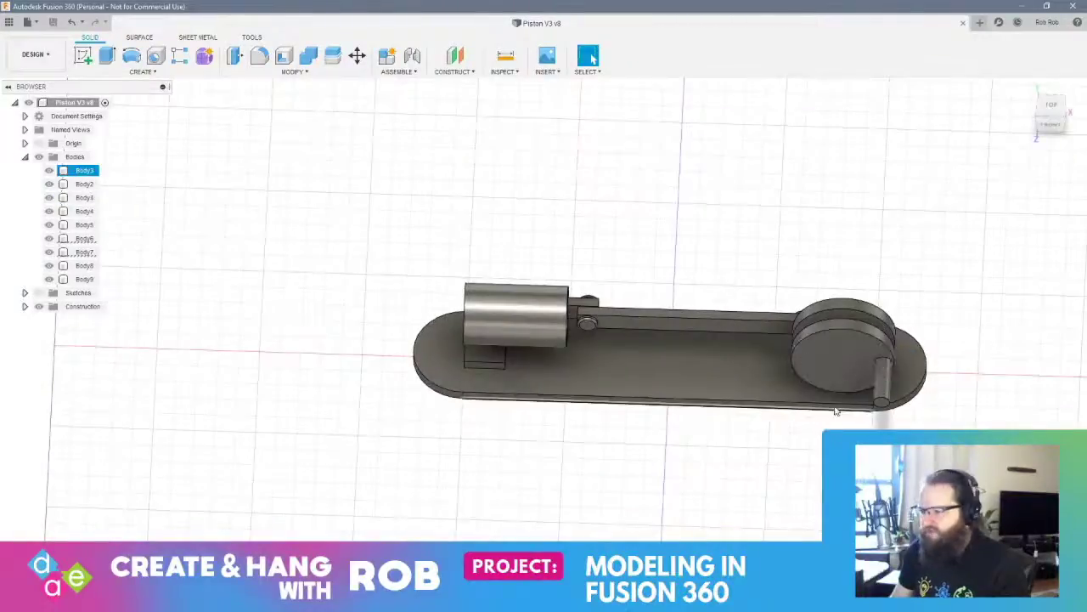
{"action": "middle_click_drag", "start_coordinate": [815, 384], "coordinate": [741, 377], "text": "shift"}
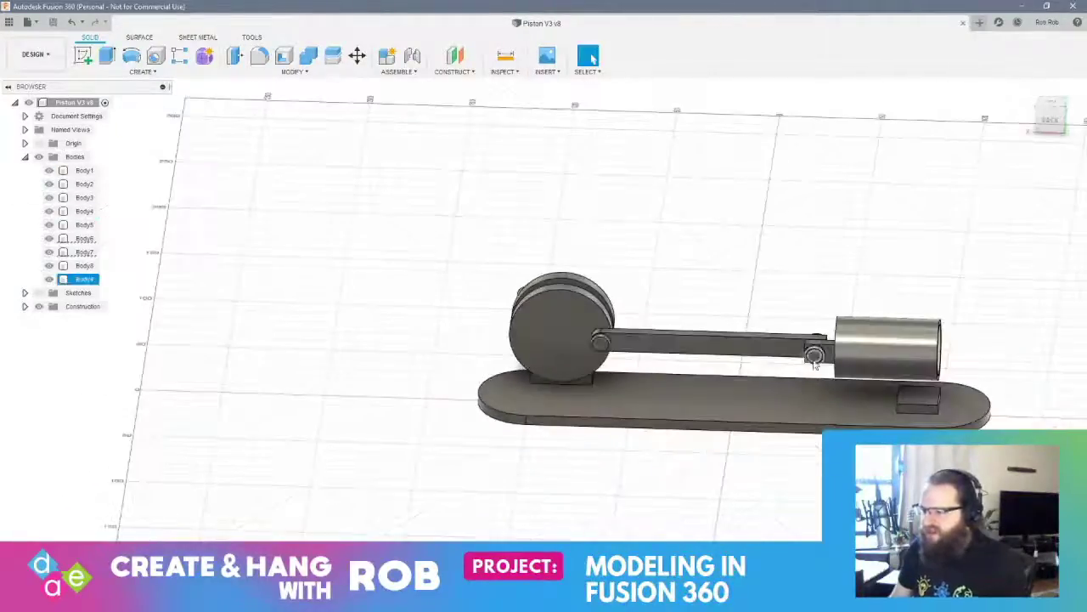